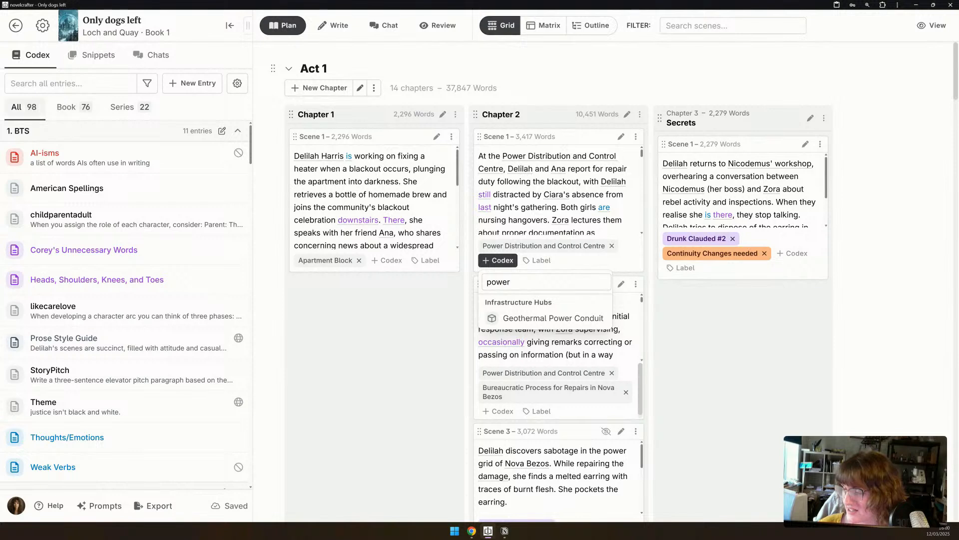
Clear the stray dress-fabric text "Gorgeous Coral Watercolour flower viscose Dres Fabric M1852" from the summary of Chapter 4, Scene 2.
key(Escape)
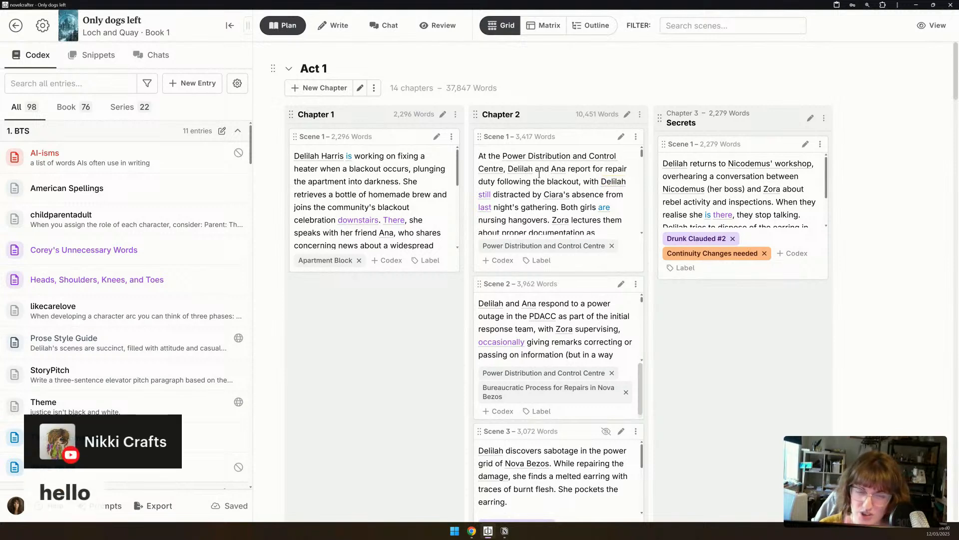
scroll(373, 401, down, 10)
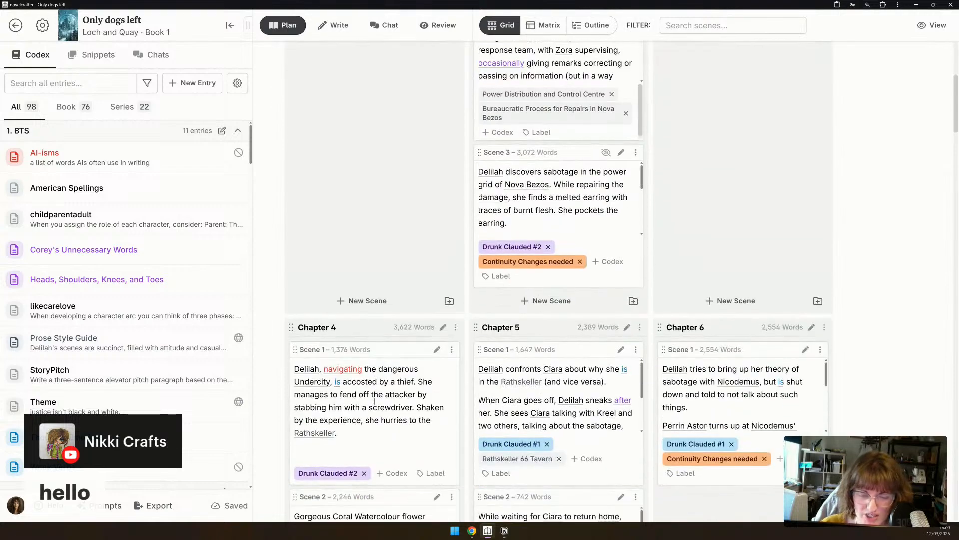
scroll(374, 405, down, 3)
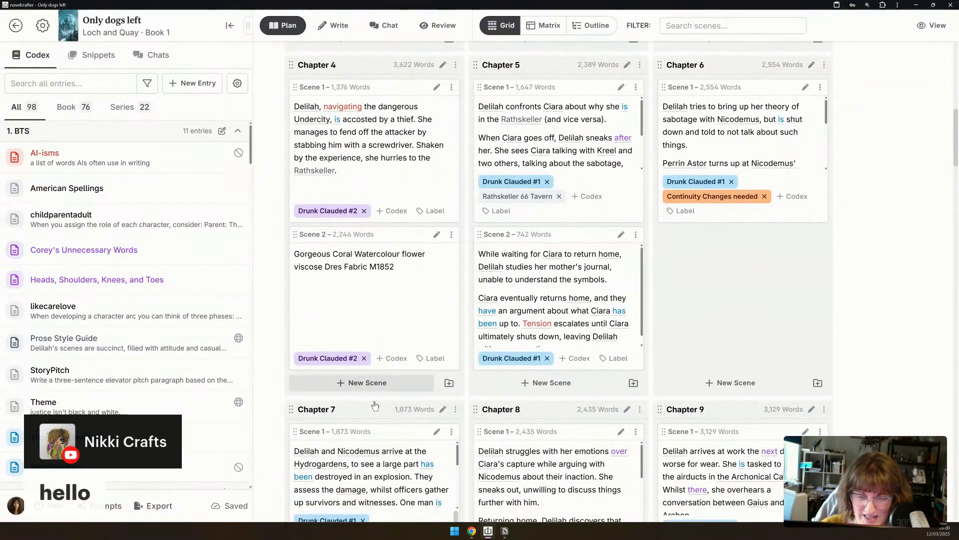
triple_click(397, 139)
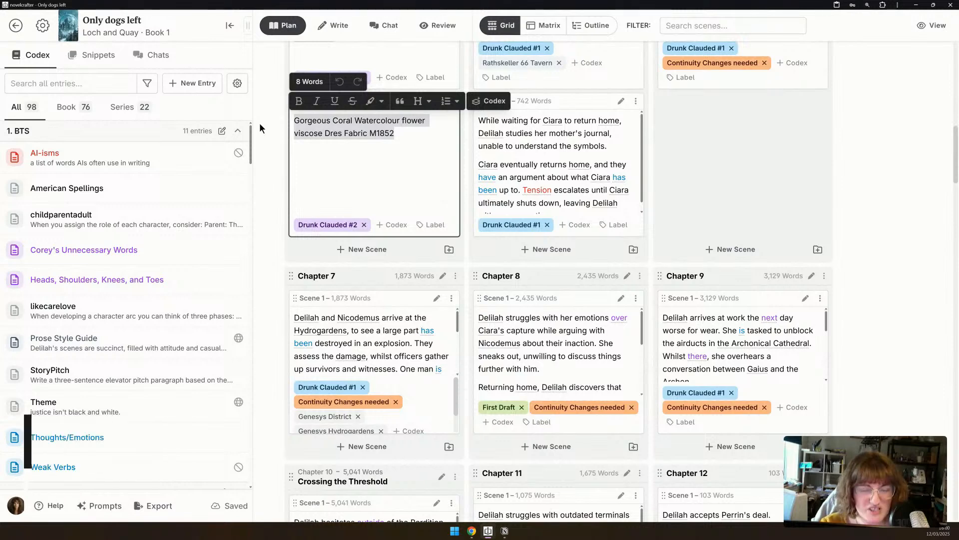
key(BackSpace)
click(686, 164)
Open Chapter 2, Scene 1 for writing and hide its scene beat above the prose.
scroll(699, 178, up, 2)
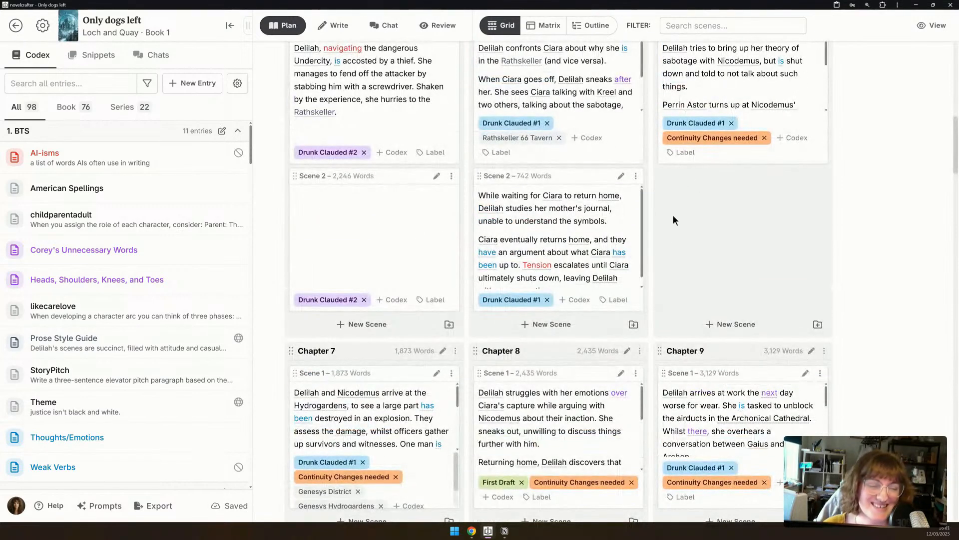
scroll(673, 214, up, 4)
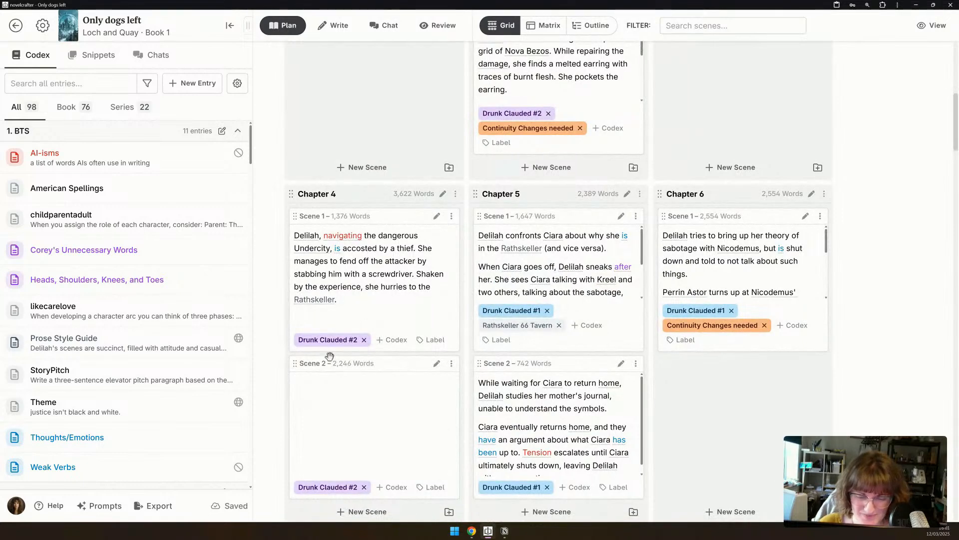
scroll(408, 155, up, 8)
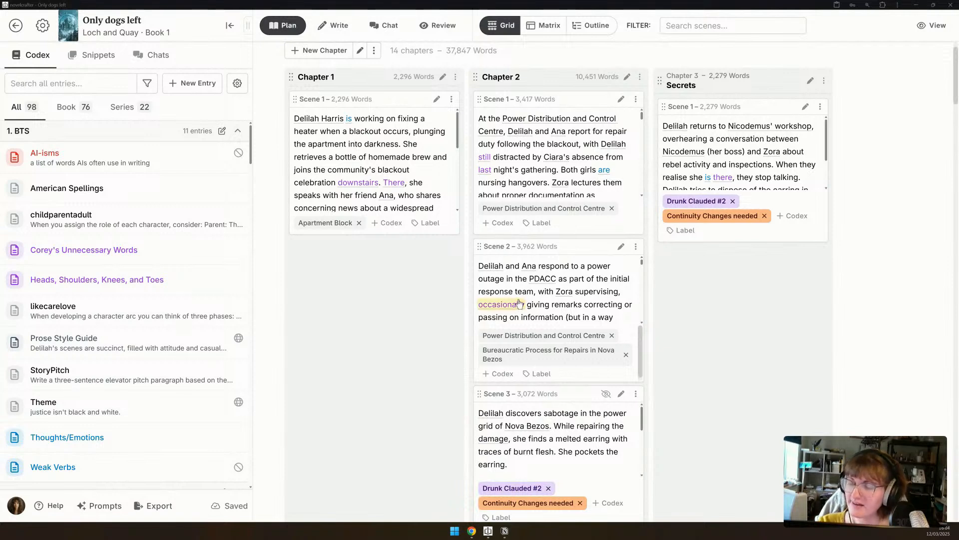
click(621, 100)
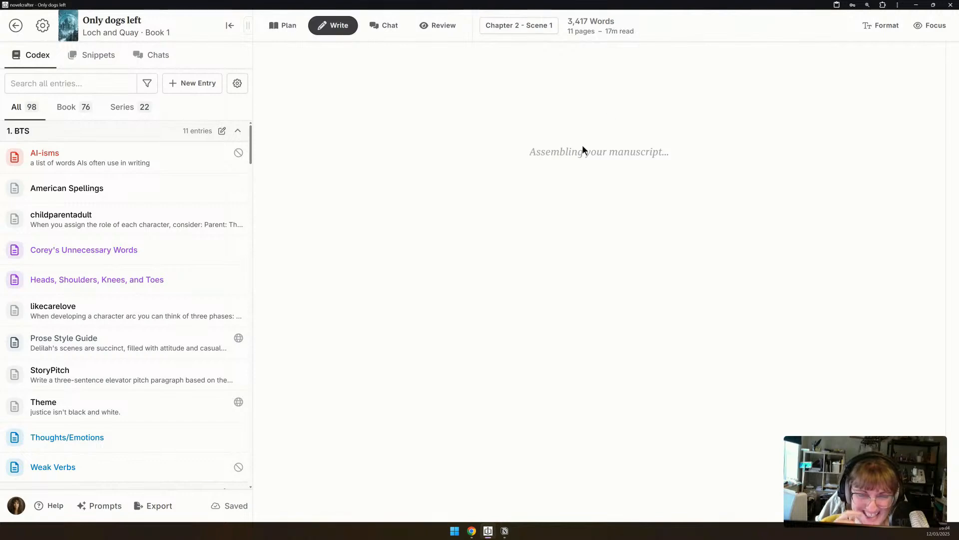
scroll(775, 170, down, 2)
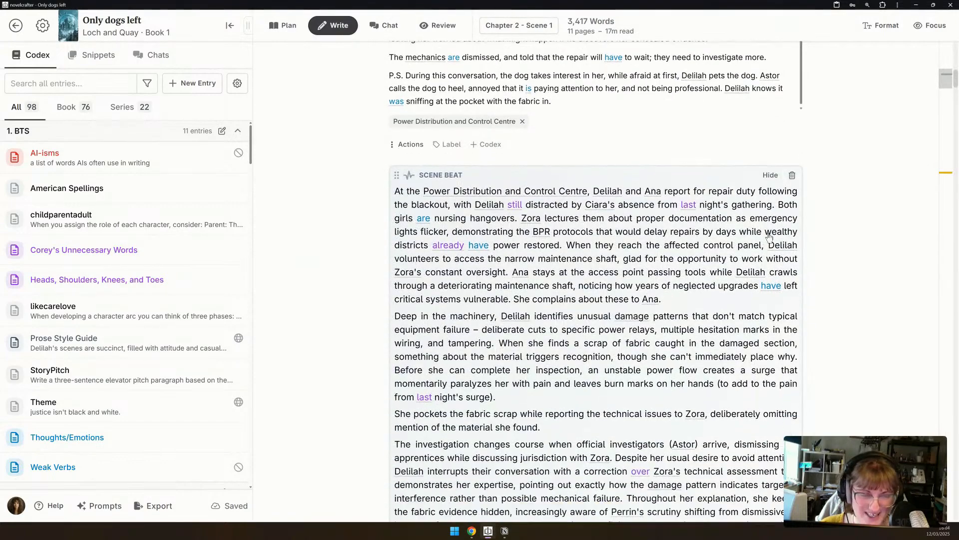
click(770, 159)
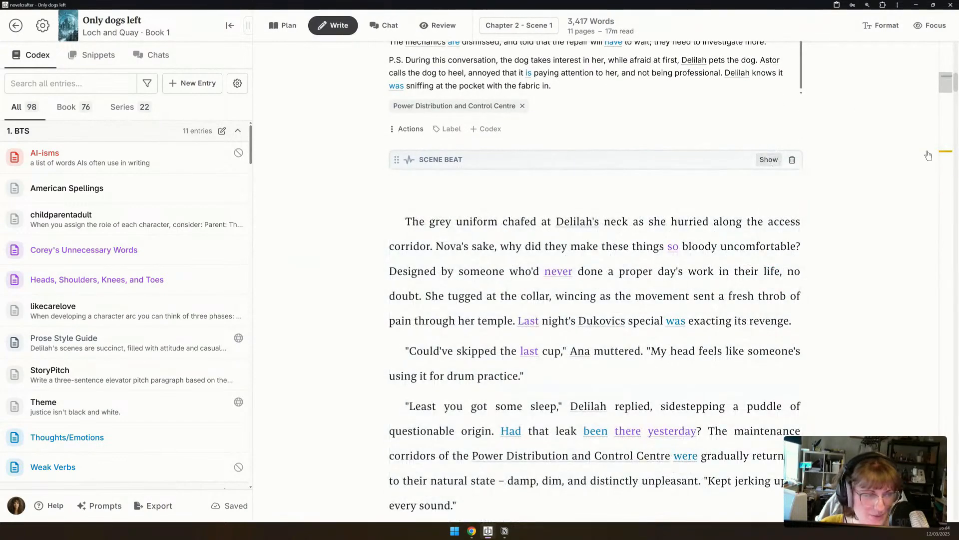
Delete the opening prose of the scene, from "The grey uniform chafed" through "a cold flat and silence that felt wrong.".
click(951, 502)
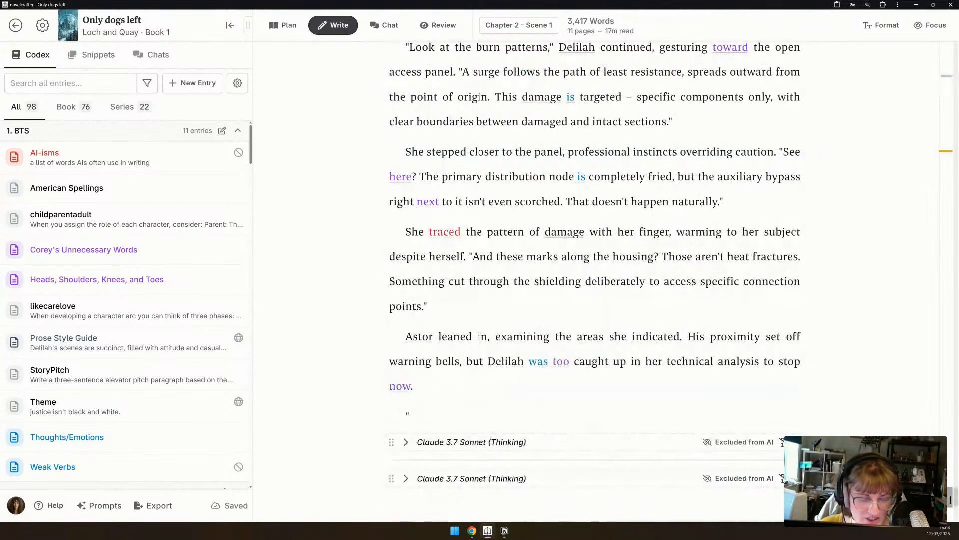
scroll(950, 504, down, 3)
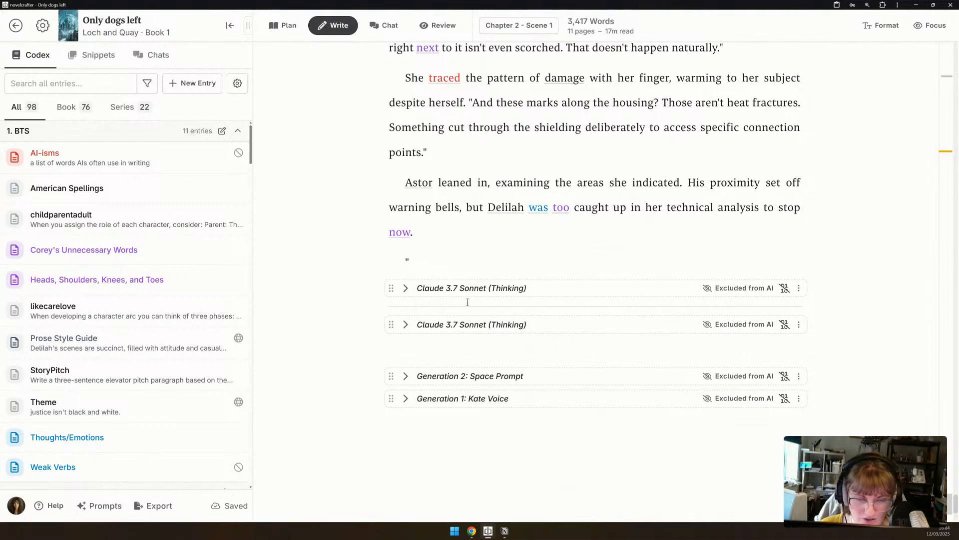
scroll(772, 490, up, 20)
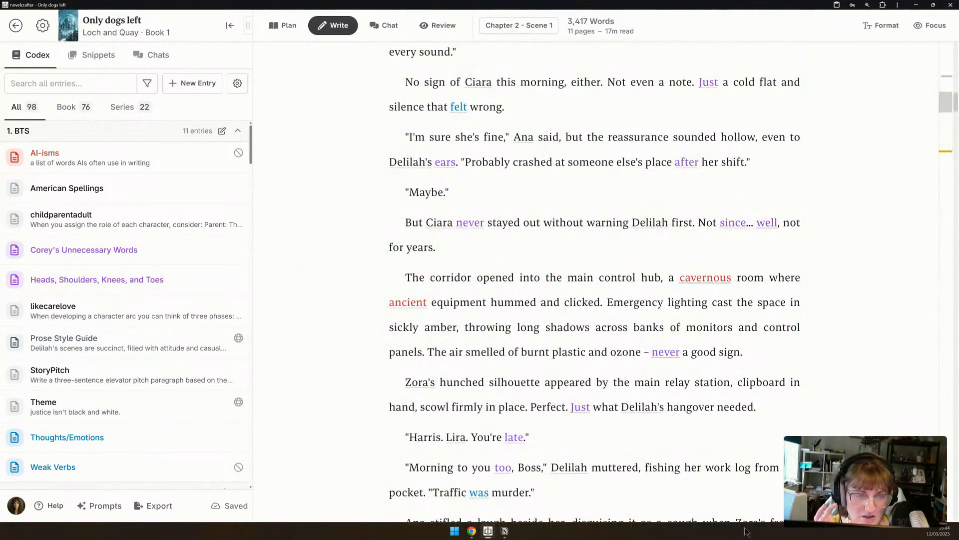
scroll(599, 460, up, 7)
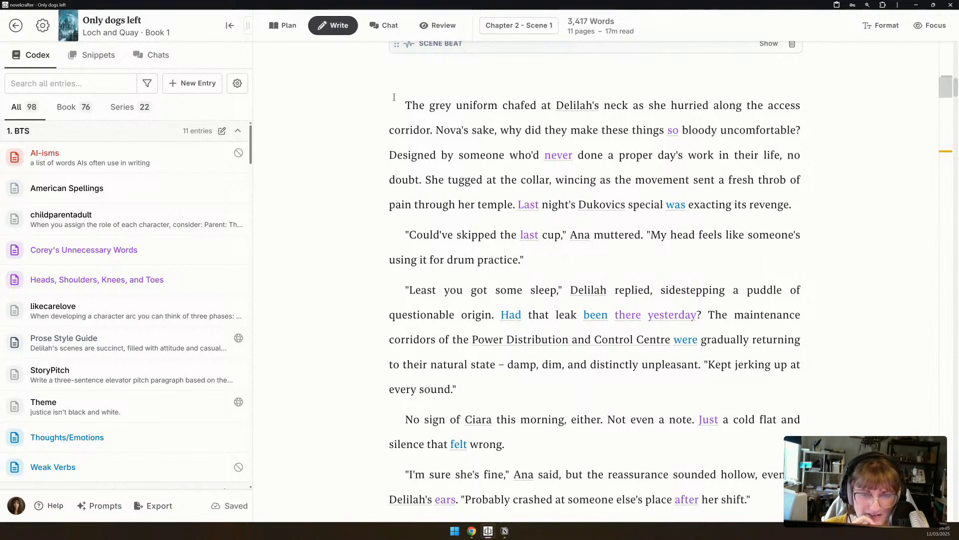
drag(394, 97, 407, 181)
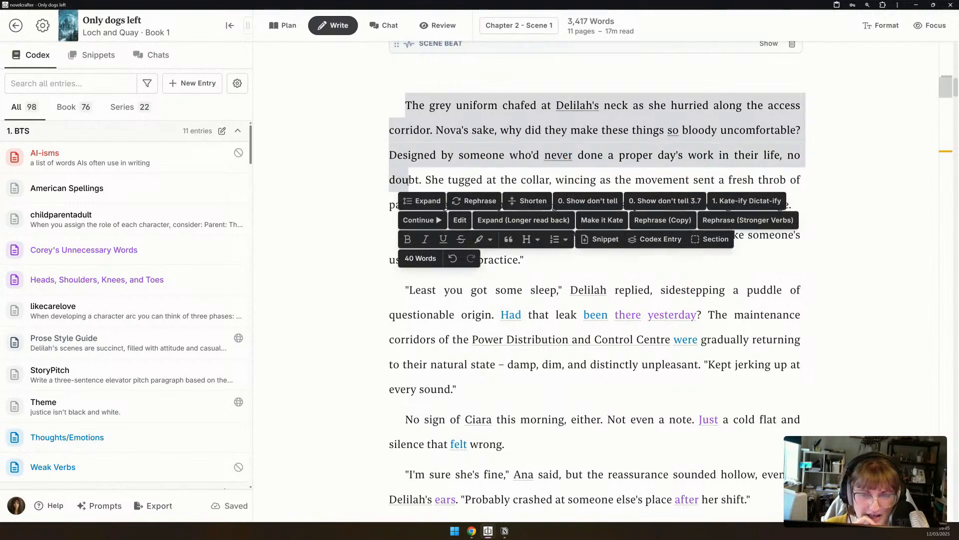
click(480, 74)
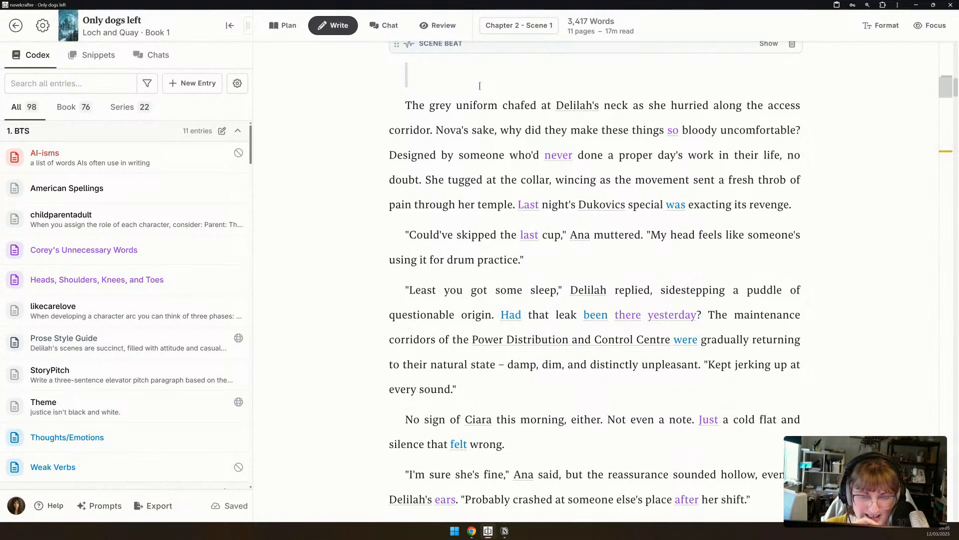
drag(480, 86, 477, 181)
scroll(475, 186, down, 1)
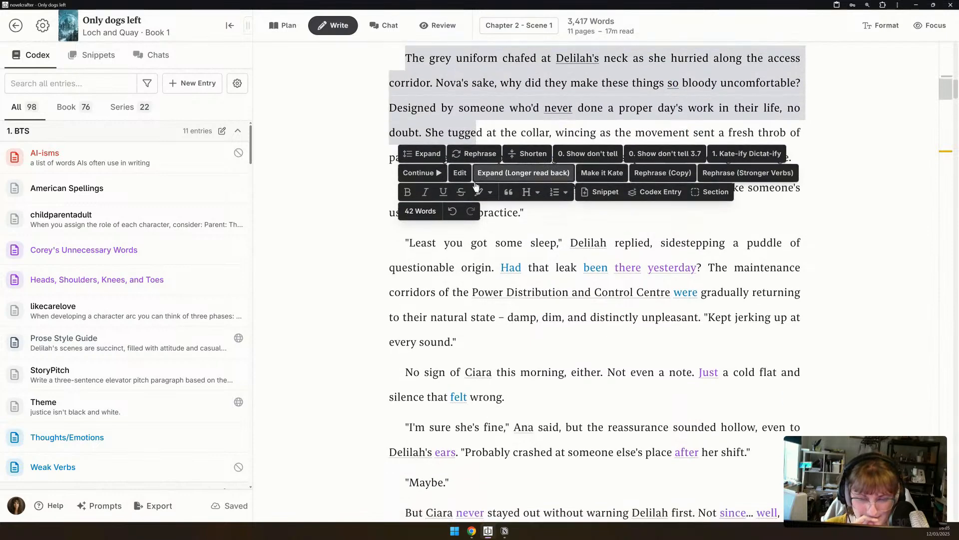
scroll(475, 186, down, 5)
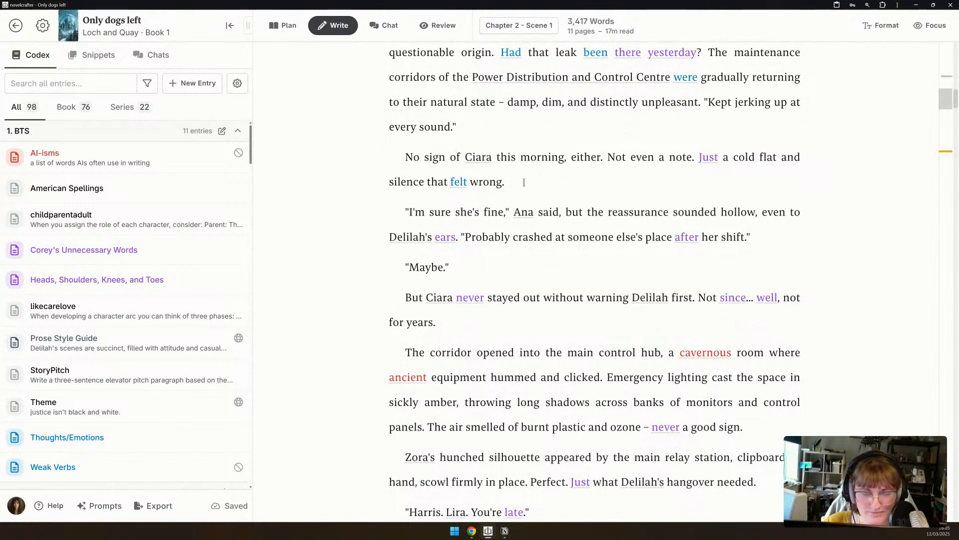
shift+click(504, 182)
key(BackSpace)
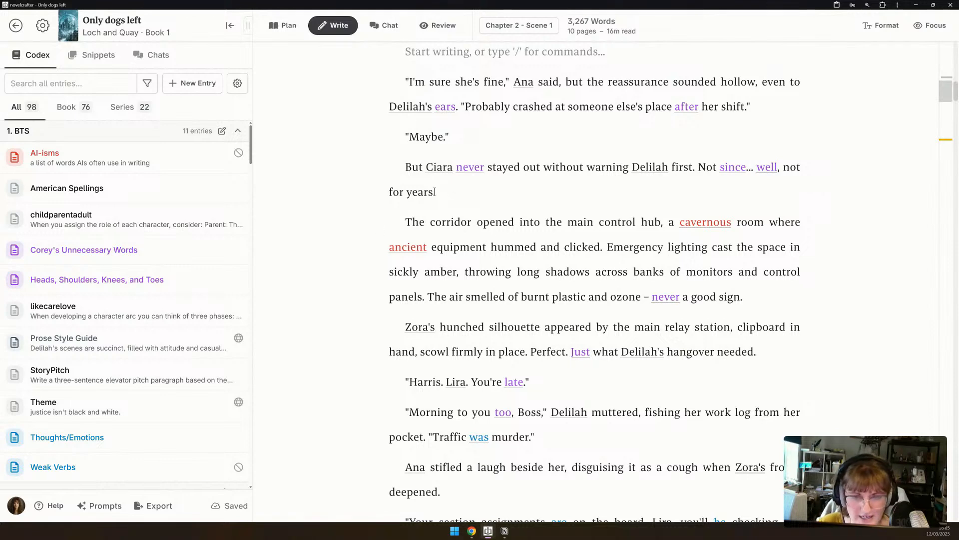
Strike through the line "Traffic was murder." in the work-log dialogue after the late arrival.
scroll(456, 140, up, 2)
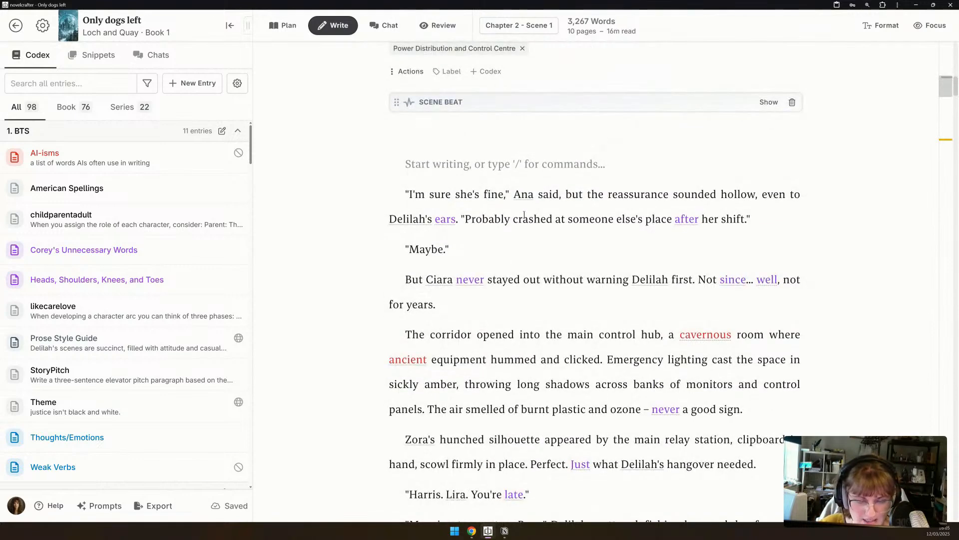
scroll(507, 232, down, 2)
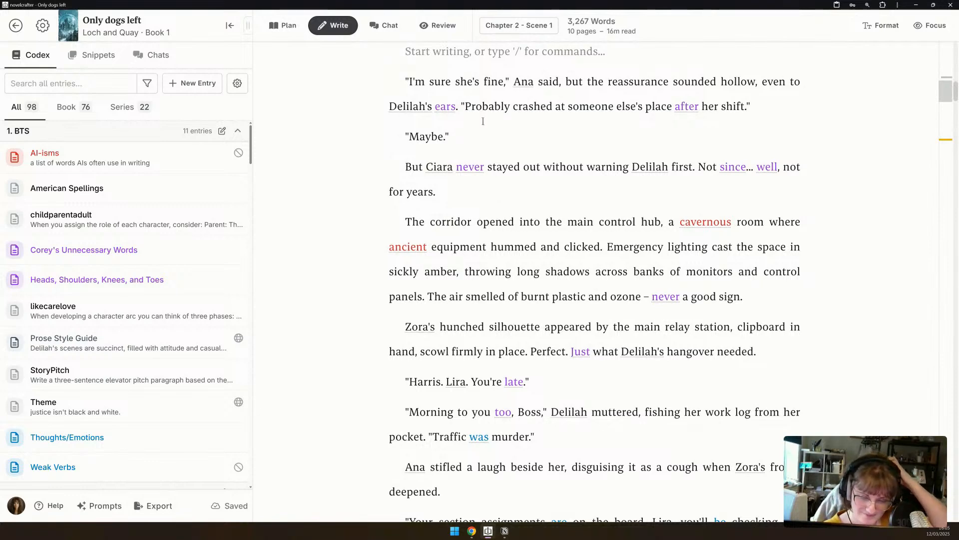
scroll(471, 191, down, 3)
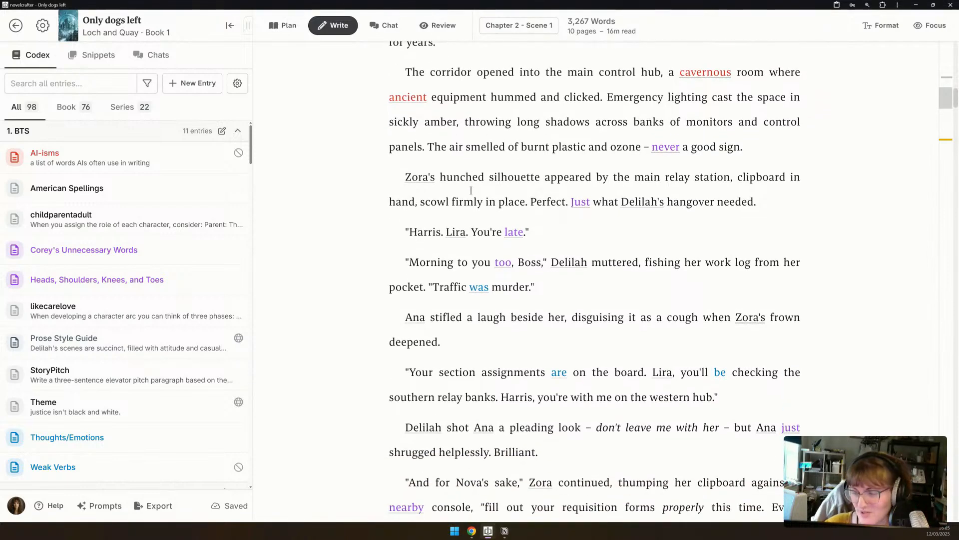
drag(507, 287, 430, 283)
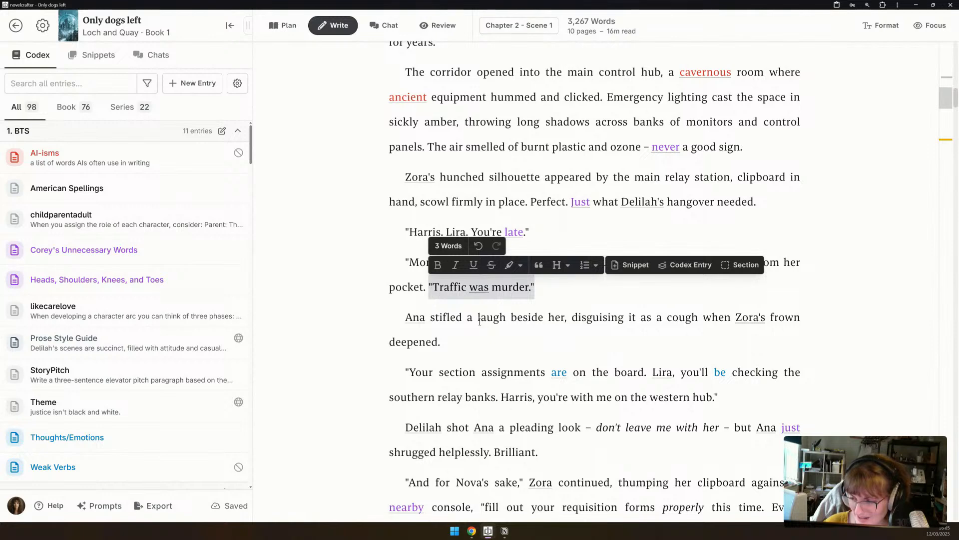
key(ctrl+shift+s)
drag(573, 383, 574, 350)
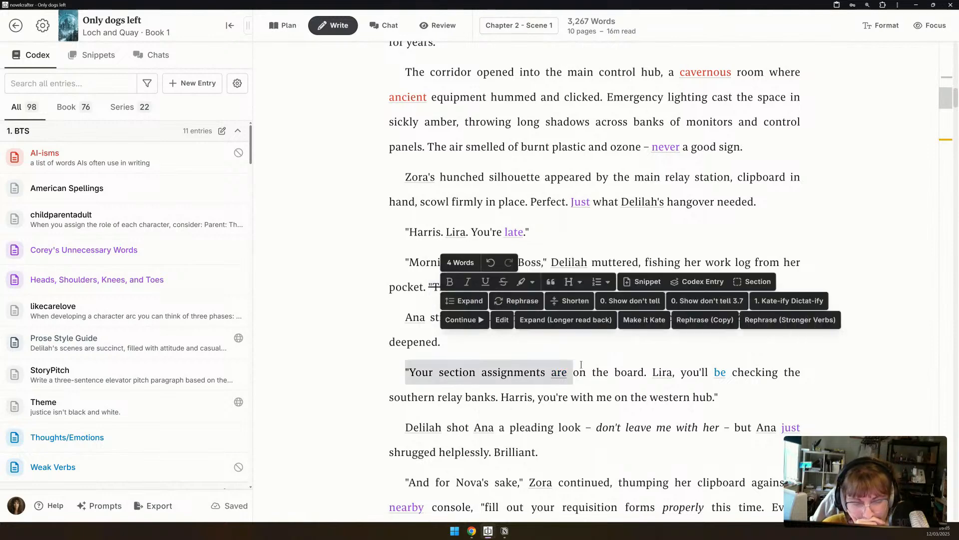
click(580, 371)
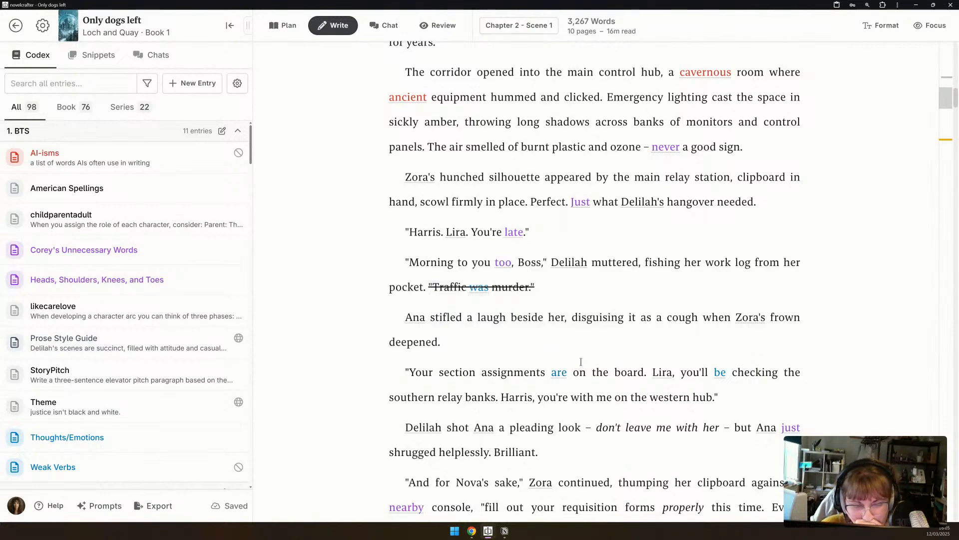
Read on through the scene from the section assignments dialogue to the arrival at Junction W-7.
scroll(581, 362, down, 3)
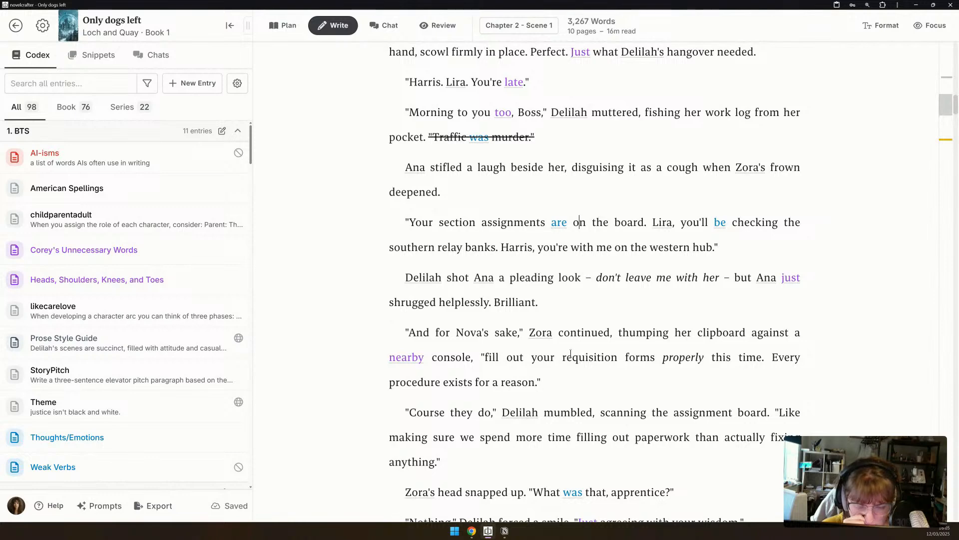
drag(436, 163, 554, 409)
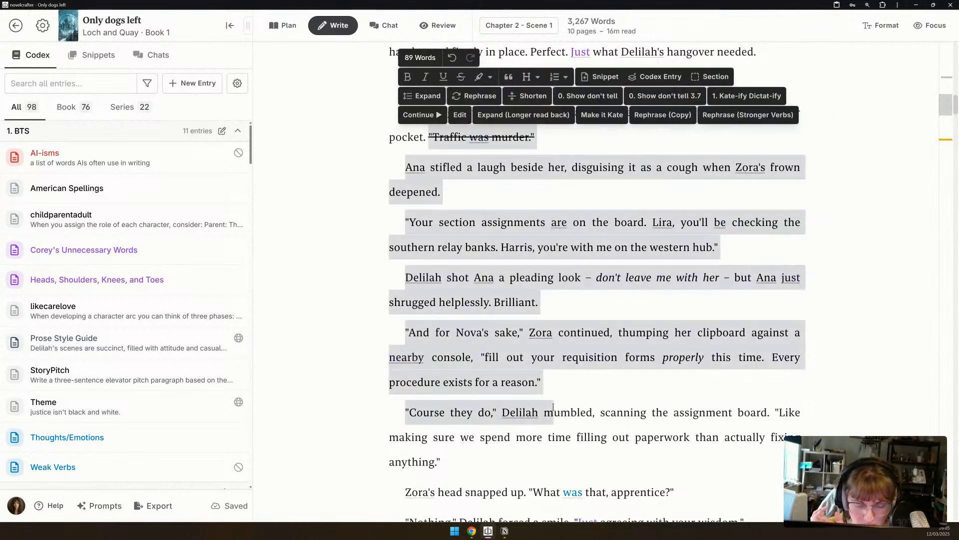
scroll(555, 400, down, 2)
scroll(557, 375, down, 2)
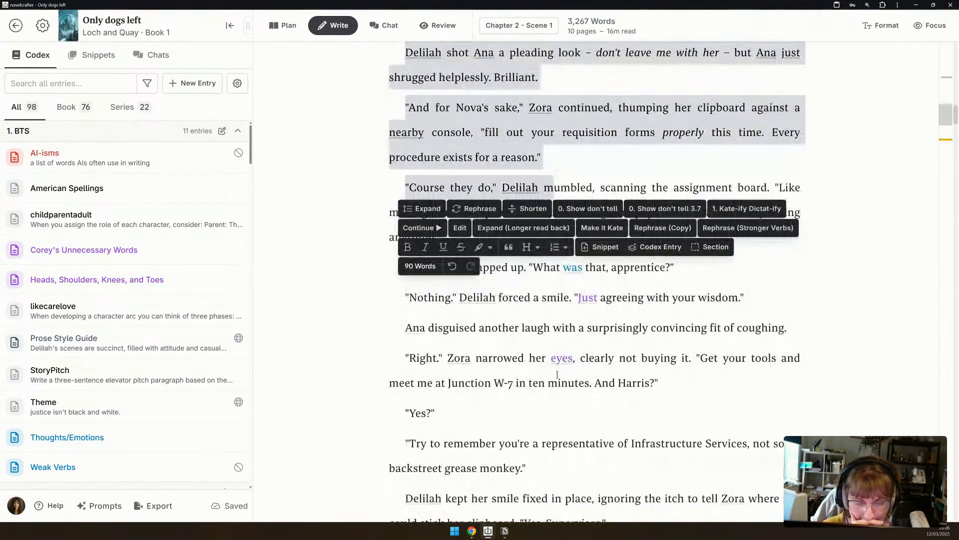
scroll(558, 375, down, 5)
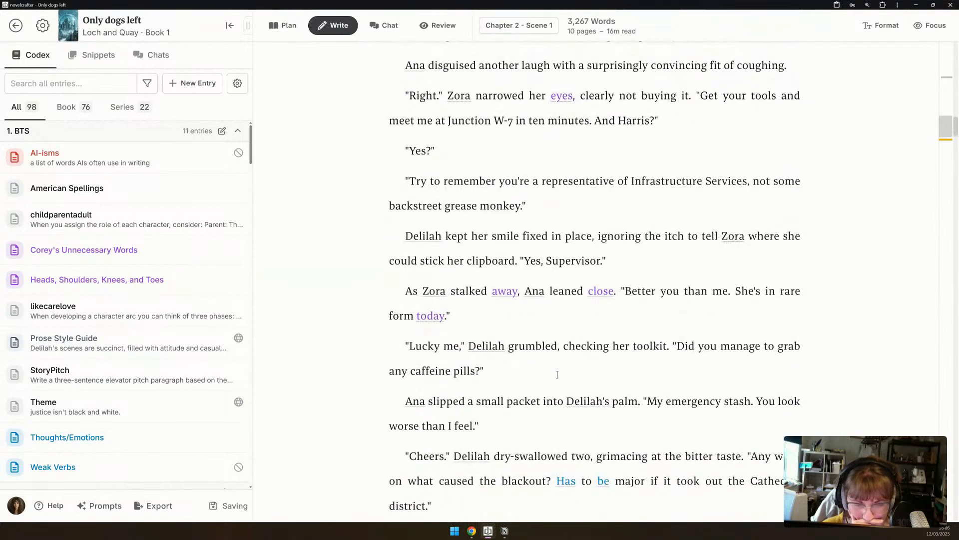
scroll(558, 375, down, 3)
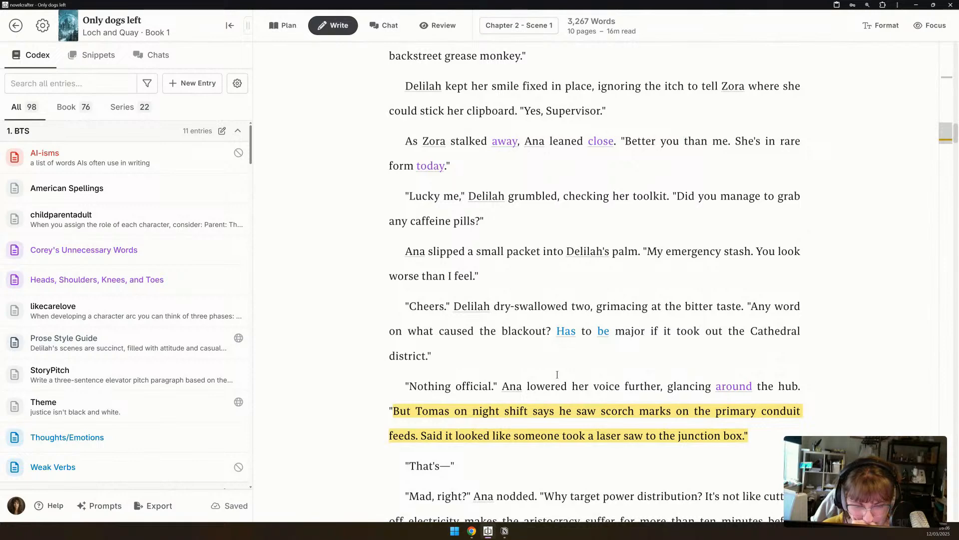
scroll(557, 375, down, 3)
scroll(557, 375, down, 2)
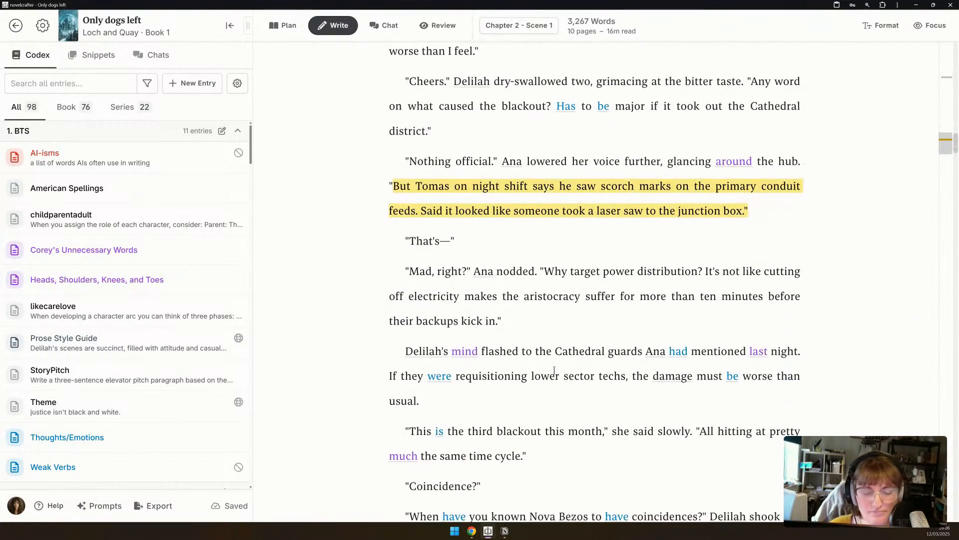
scroll(544, 353, down, 5)
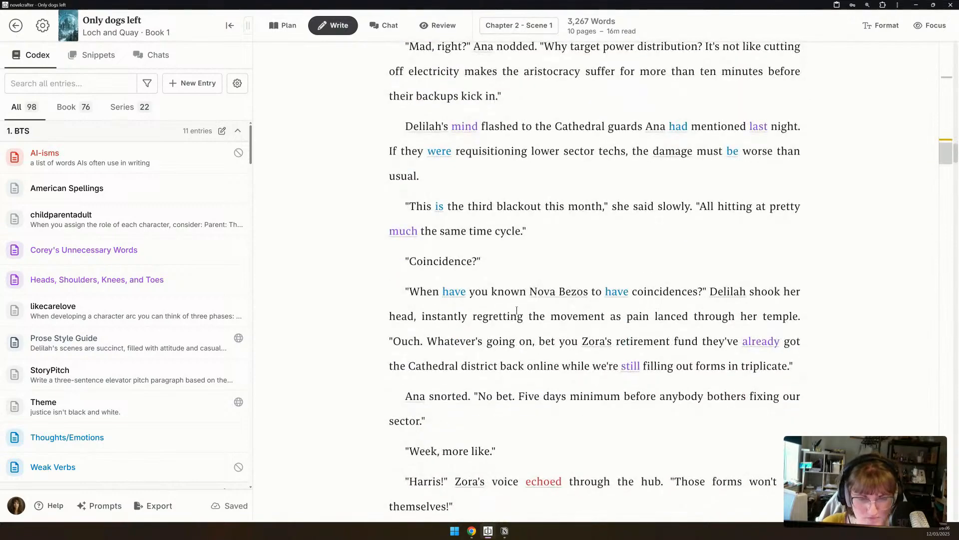
scroll(507, 257, down, 2)
scroll(602, 301, down, 2)
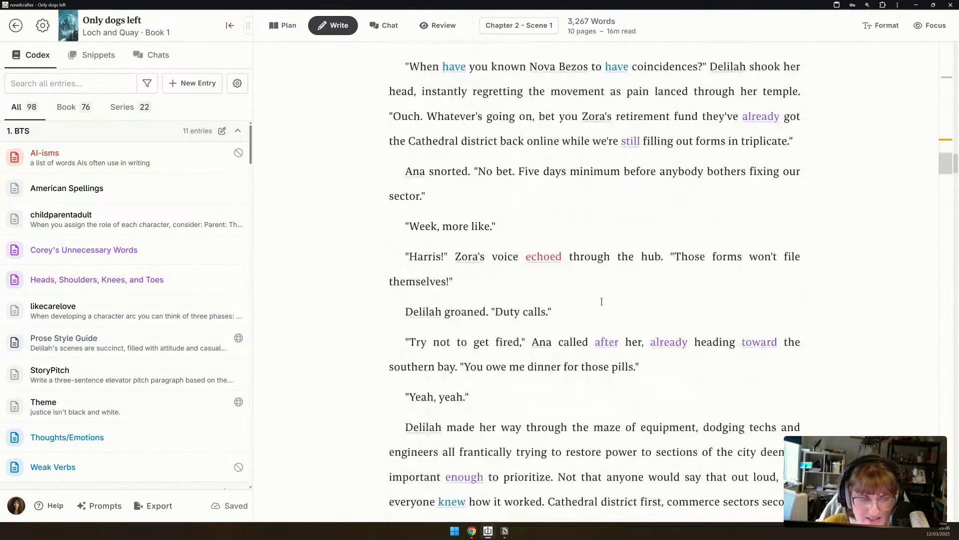
scroll(593, 315, down, 3)
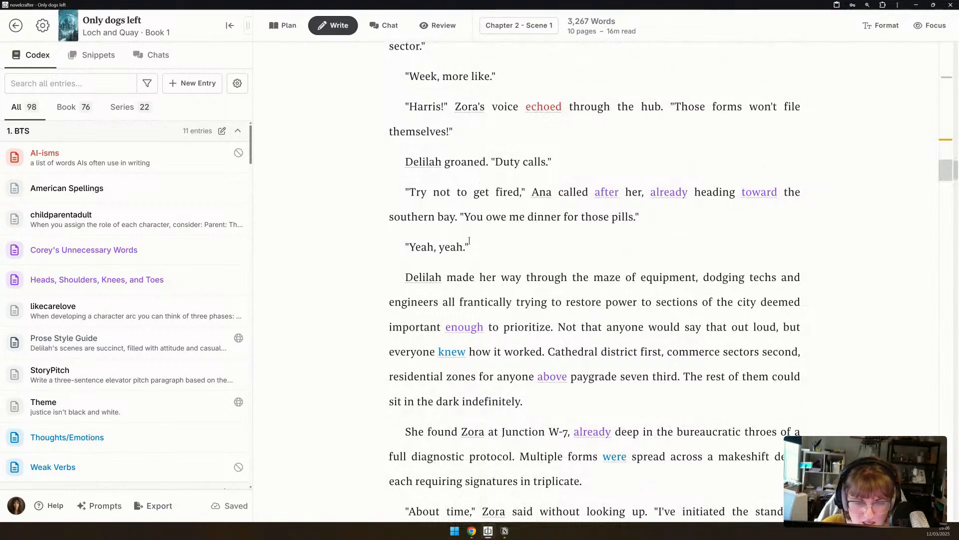
scroll(471, 245, down, 1)
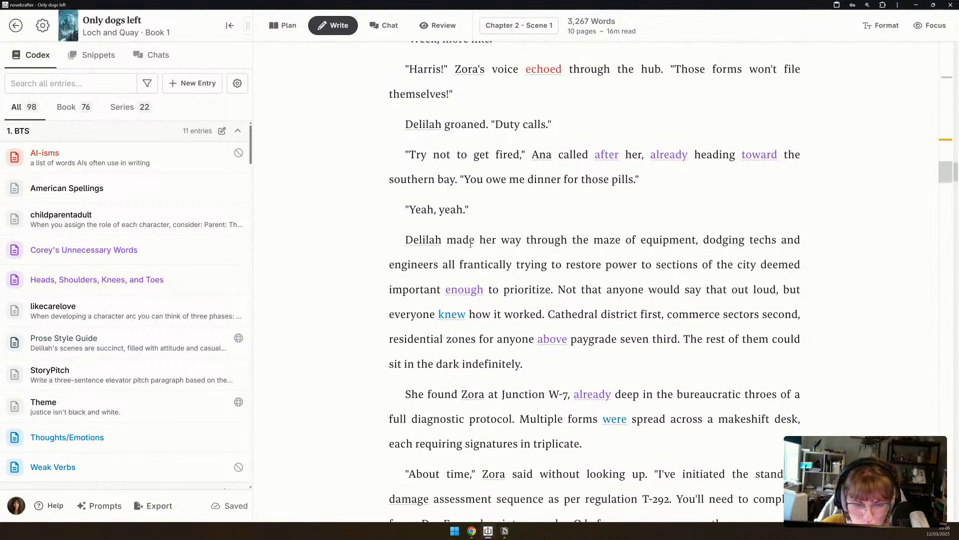
Delete the prose leading up to the "About time" dialogue, ending with "each requiring signatures in triplicate.".
scroll(470, 244, down, 5)
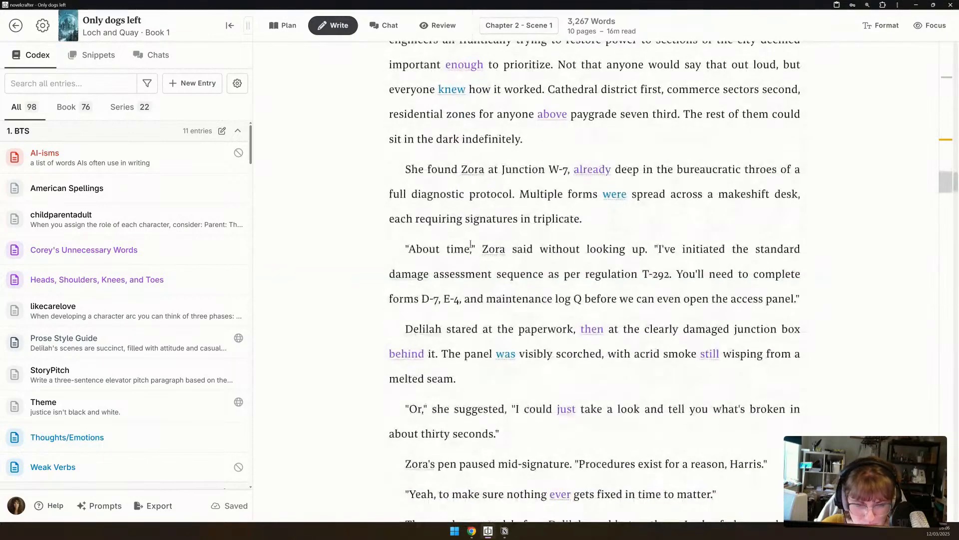
scroll(470, 244, down, 1)
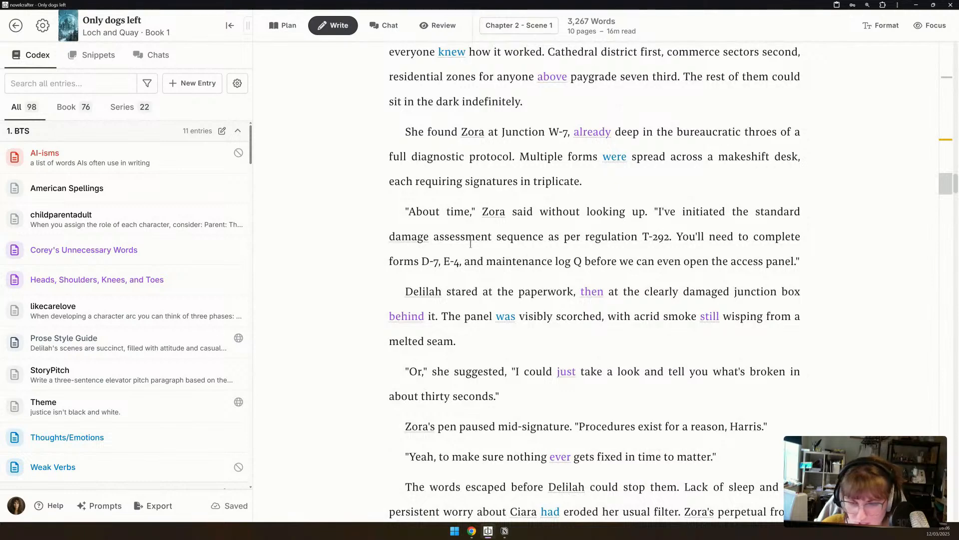
scroll(471, 244, down, 2)
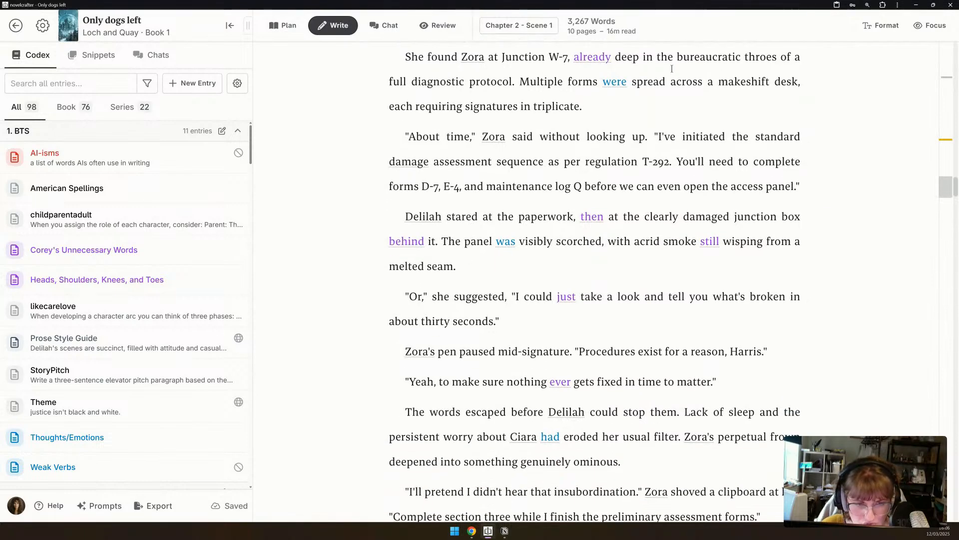
triple_click(625, 114)
key(BackSpace)
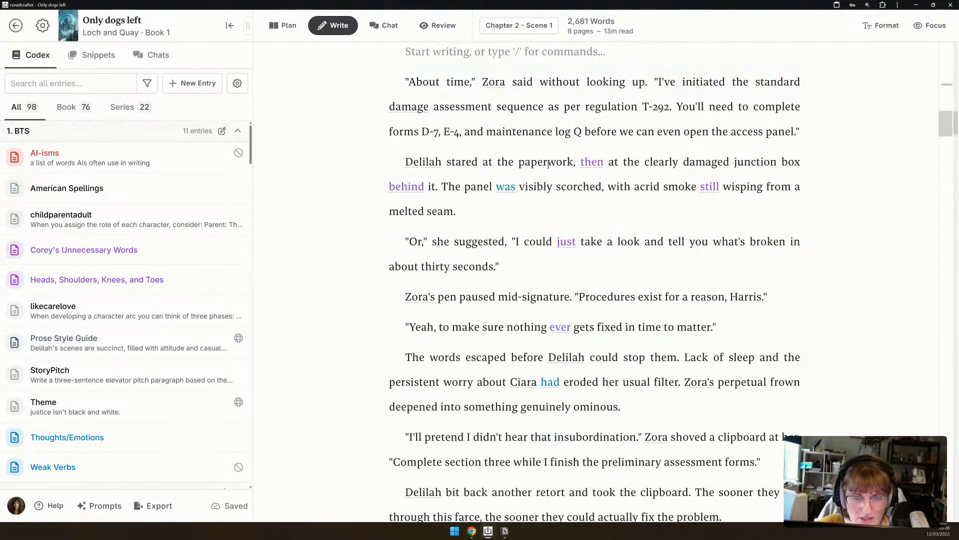
Cut the word "insubordination" so the supervisor's line reads "I'll pretend I didn't hear that.".
scroll(399, 267, down, 2)
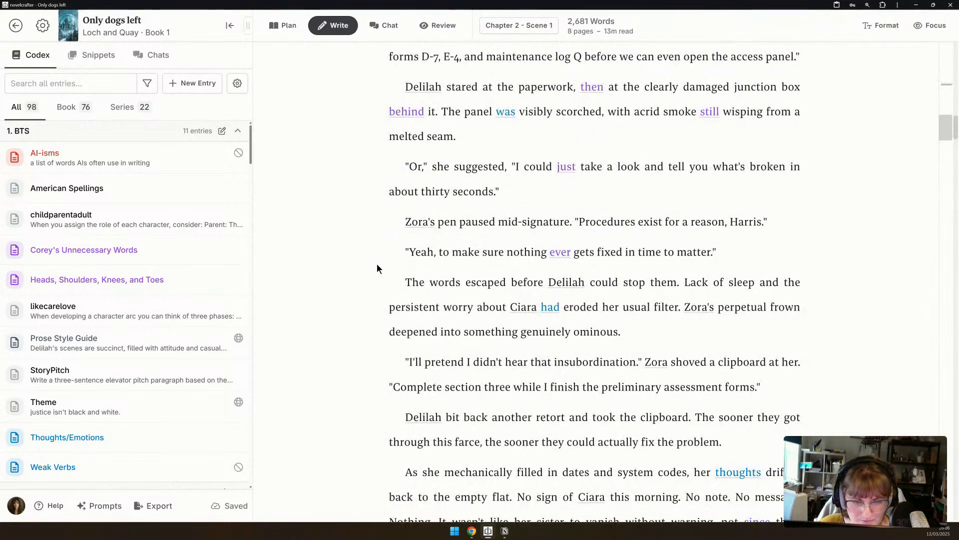
scroll(383, 282, down, 2)
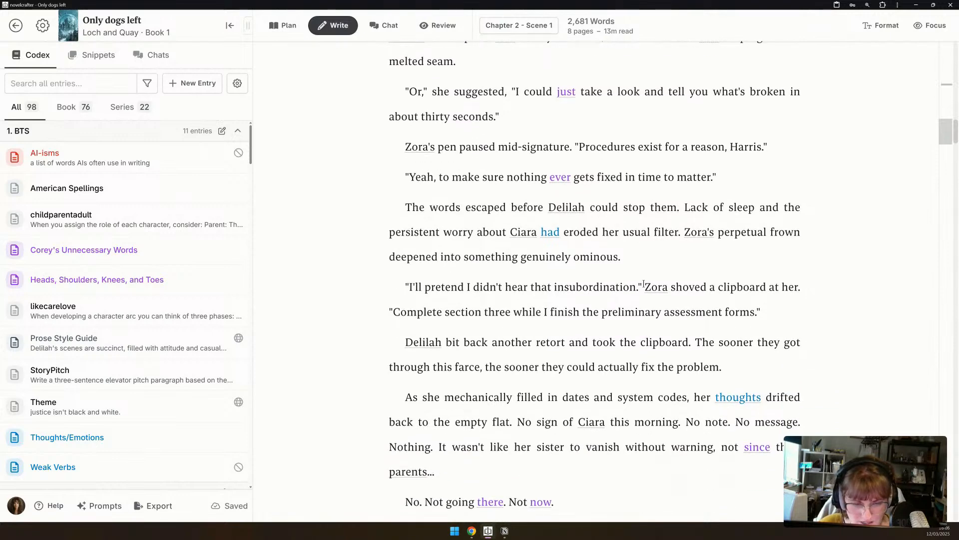
drag(643, 287, 553, 286)
key(BackSpace)
key(BackSpace)
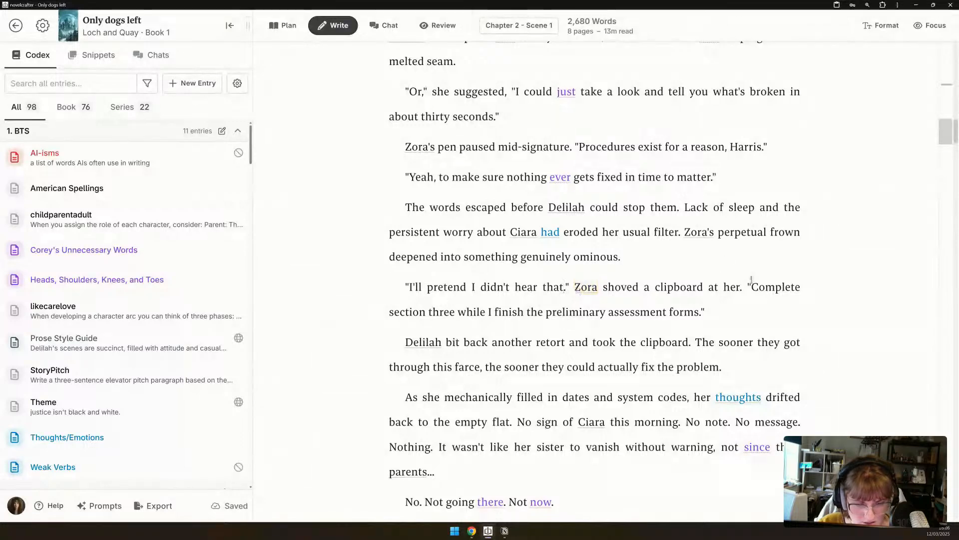
Delete the passage from the paragraph with "bit back another retort" through "file requisition forms and wait for approval before–".
drag(391, 346, 483, 424)
scroll(482, 420, down, 5)
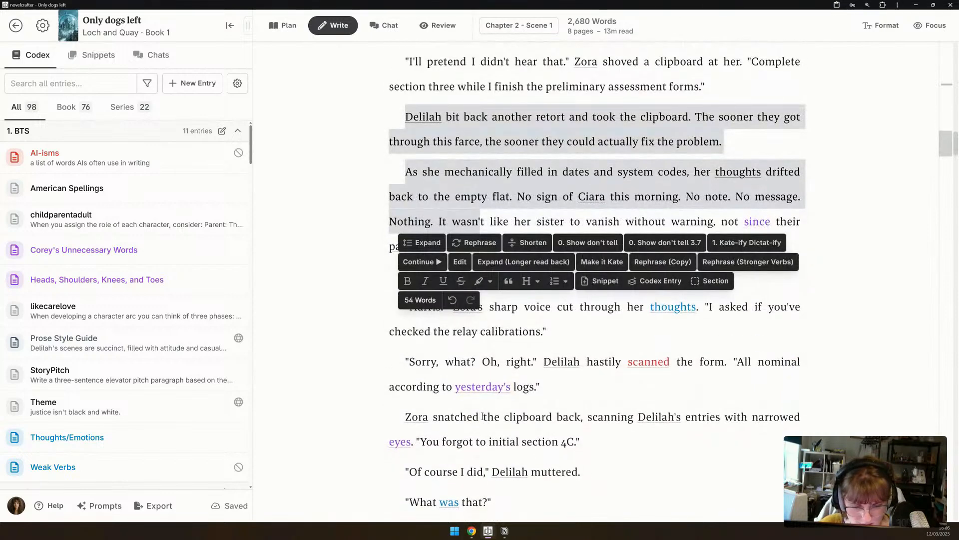
scroll(482, 416, down, 3)
scroll(482, 416, down, 1)
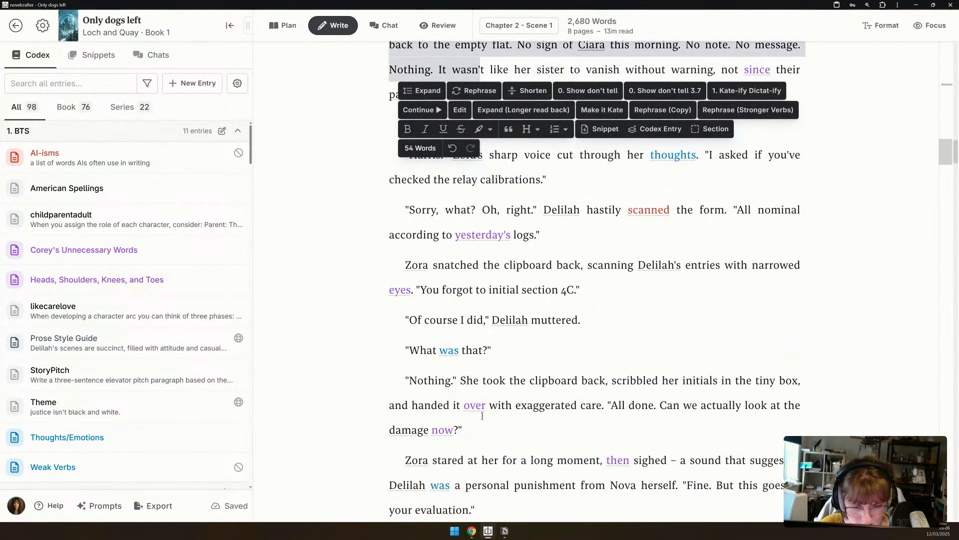
scroll(482, 415, down, 3)
scroll(482, 416, down, 1)
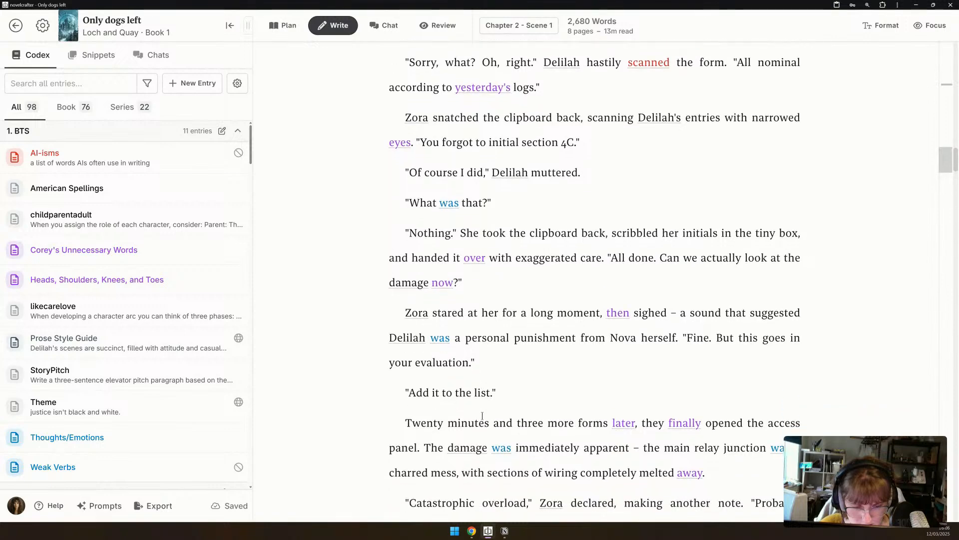
scroll(483, 416, down, 3)
scroll(482, 416, down, 3)
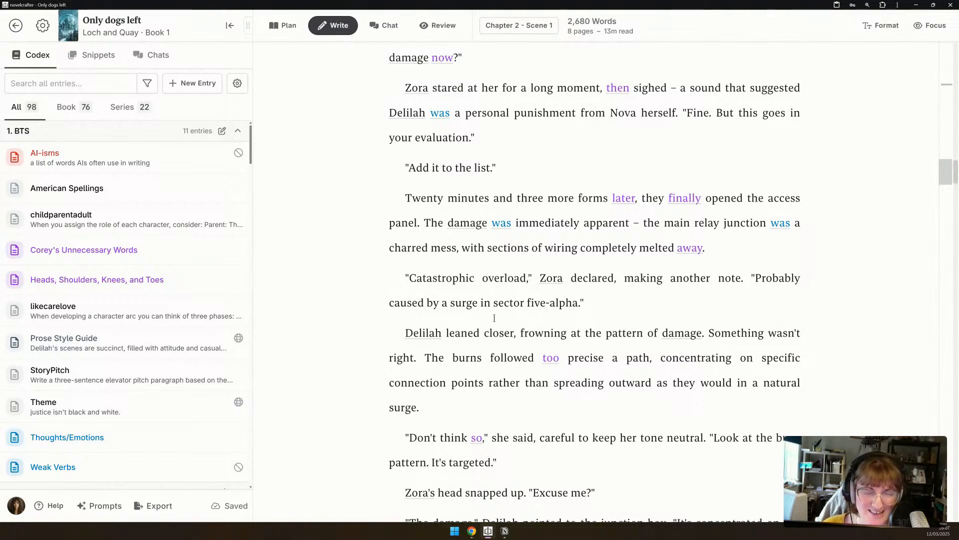
scroll(487, 316, down, 2)
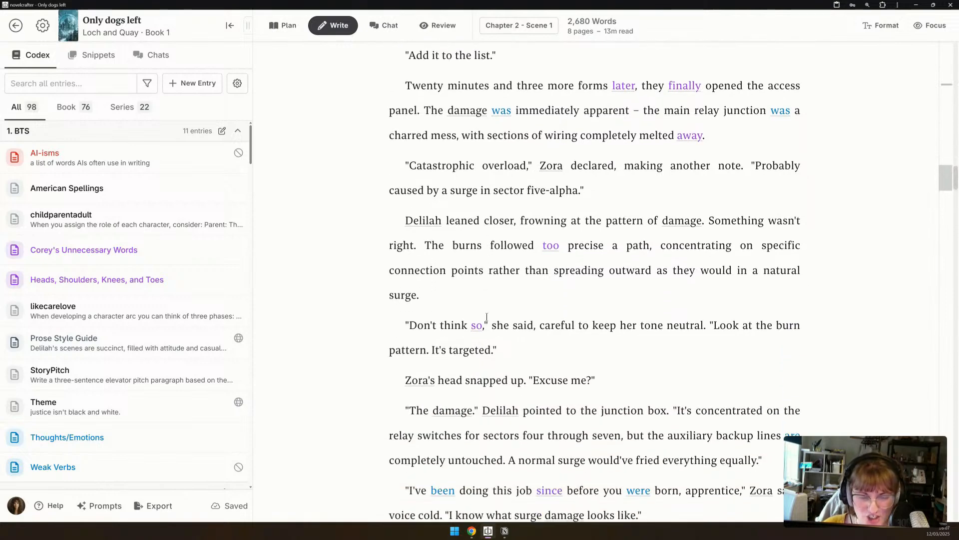
scroll(487, 317, up, 2)
scroll(486, 314, up, 2)
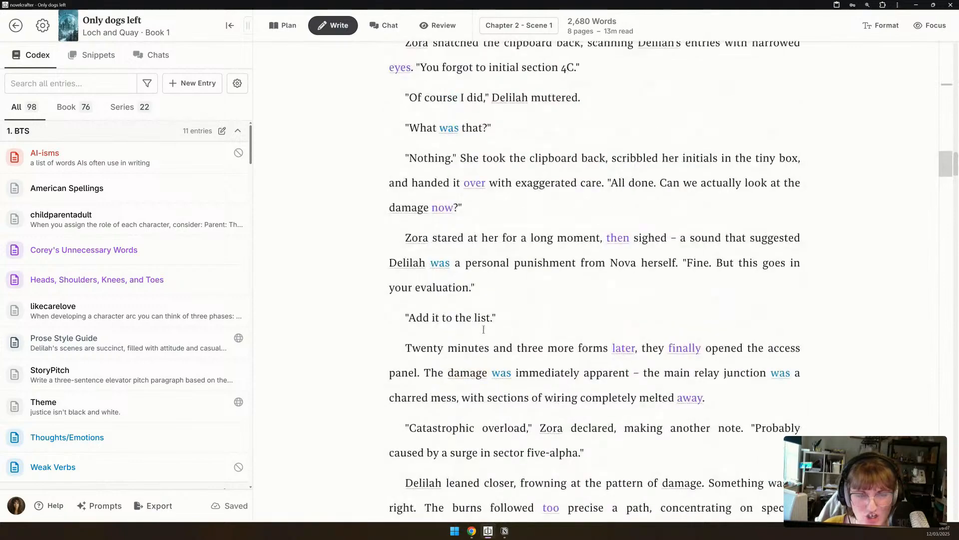
scroll(485, 322, down, 3)
scroll(484, 330, down, 2)
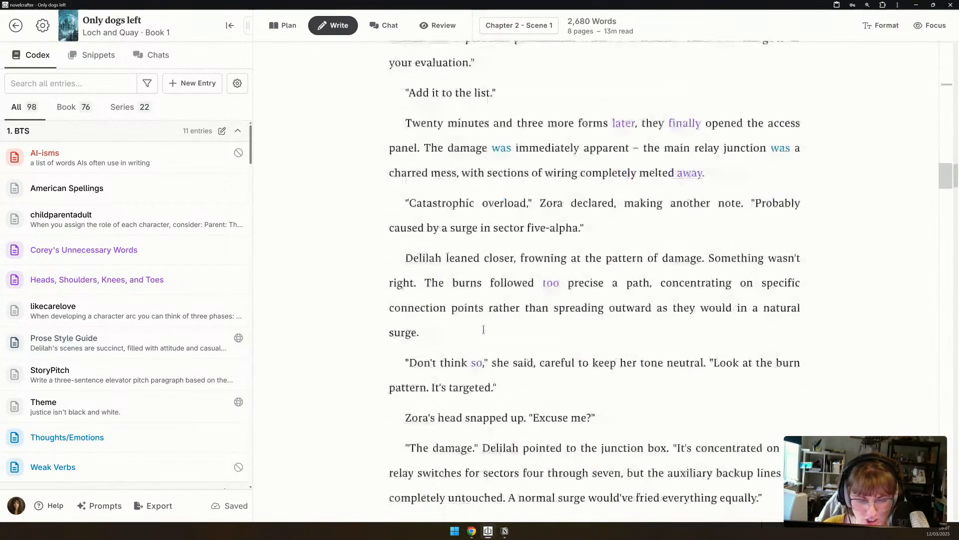
scroll(484, 330, down, 2)
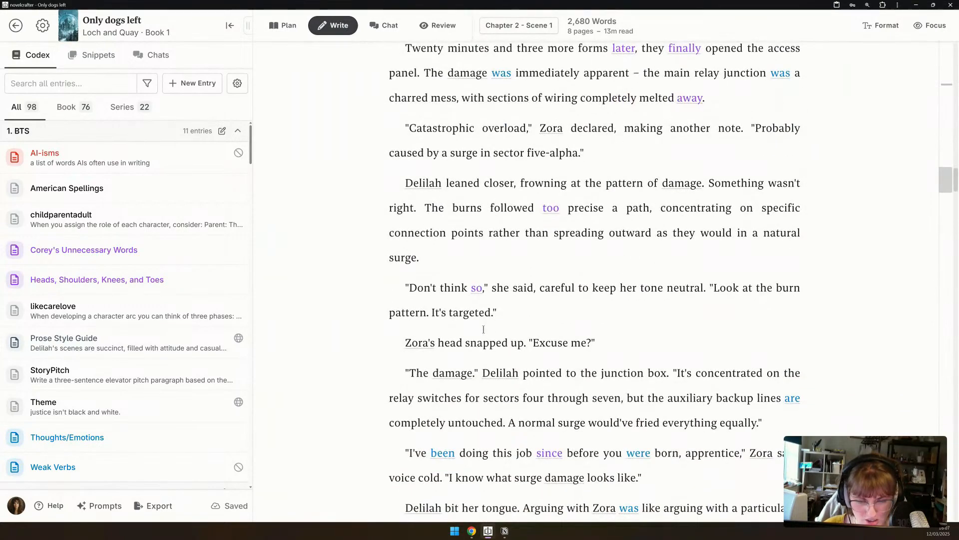
scroll(483, 329, down, 5)
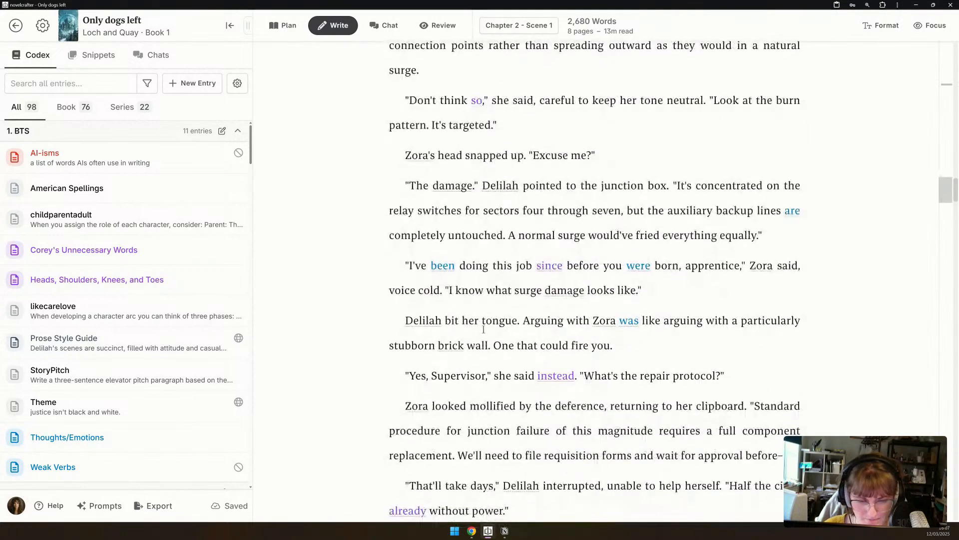
scroll(484, 330, down, 3)
scroll(484, 330, down, 1)
scroll(483, 330, down, 2)
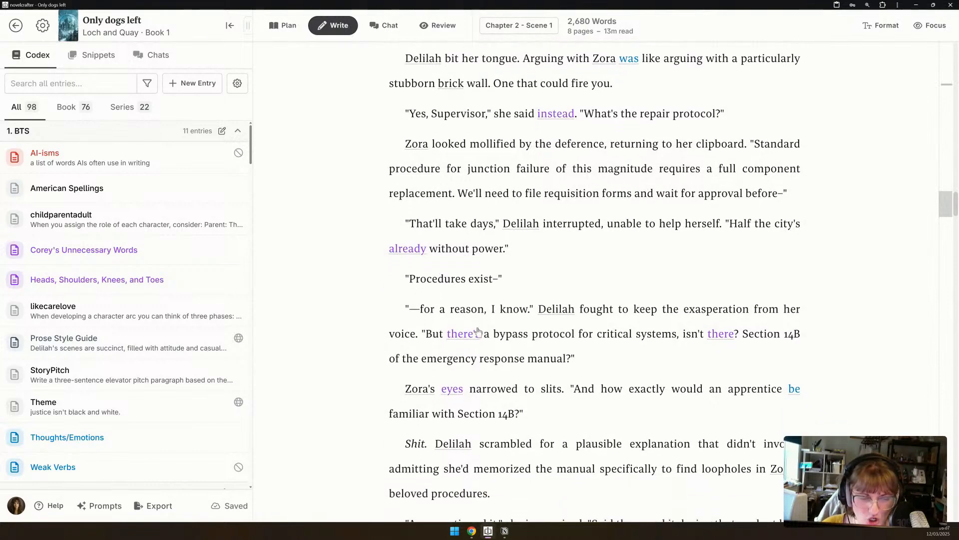
scroll(480, 332, down, 1)
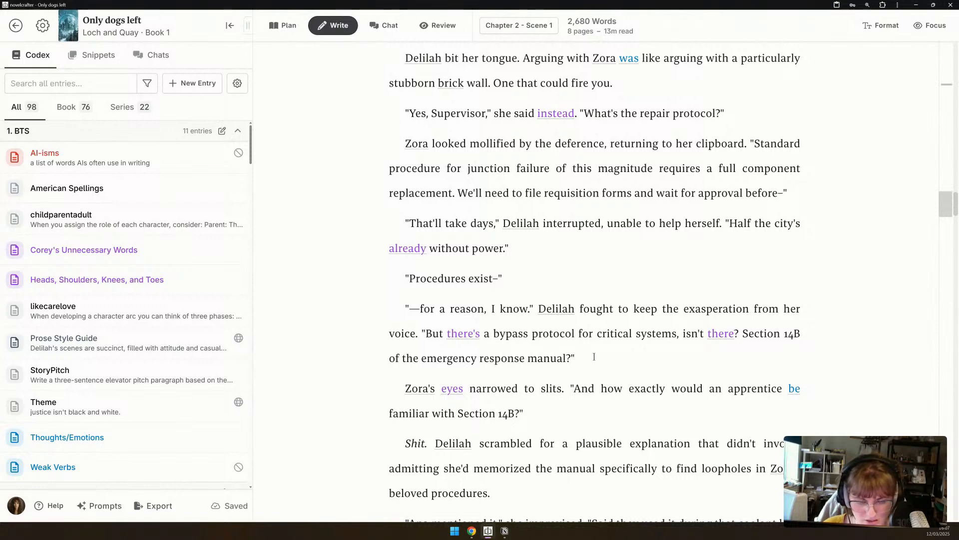
scroll(595, 356, down, 4)
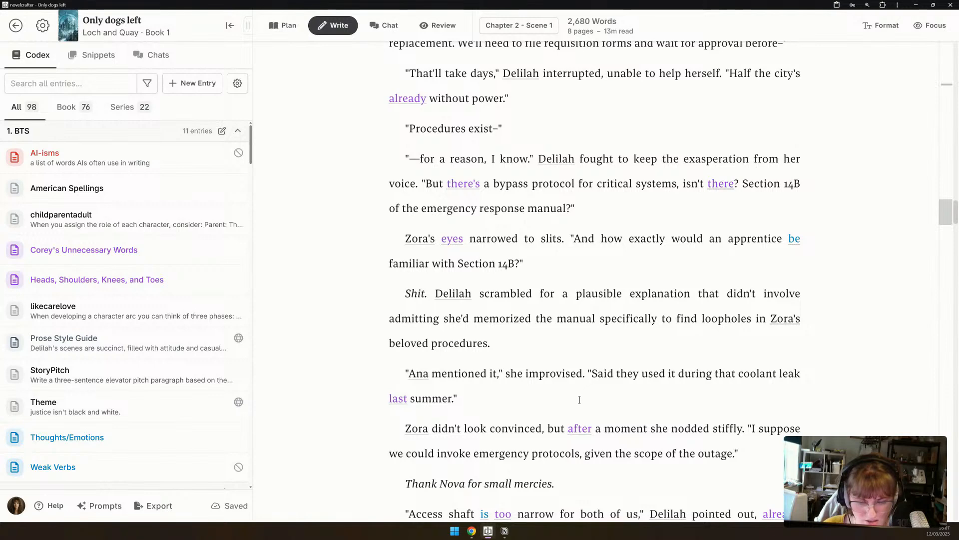
scroll(565, 292, up, 1)
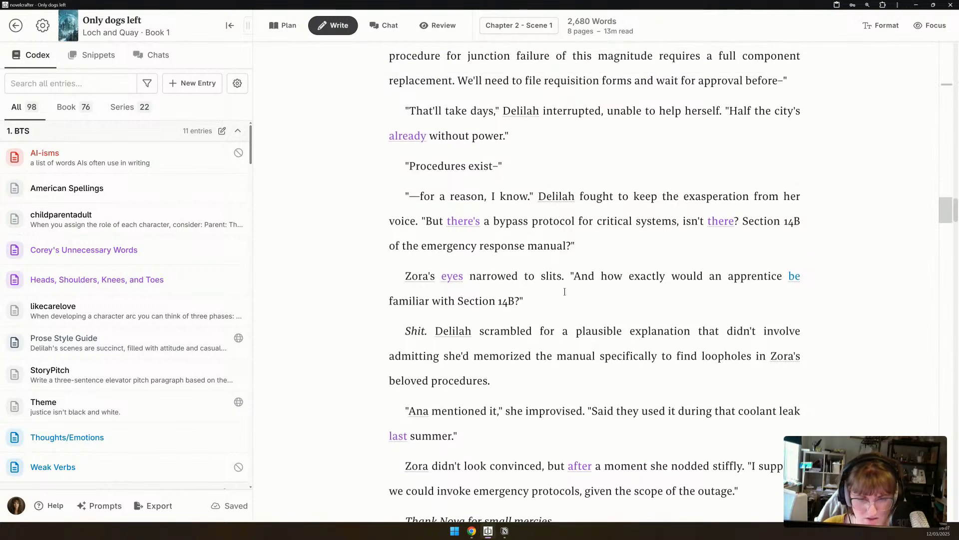
shift+click(795, 78)
key(BackSpace)
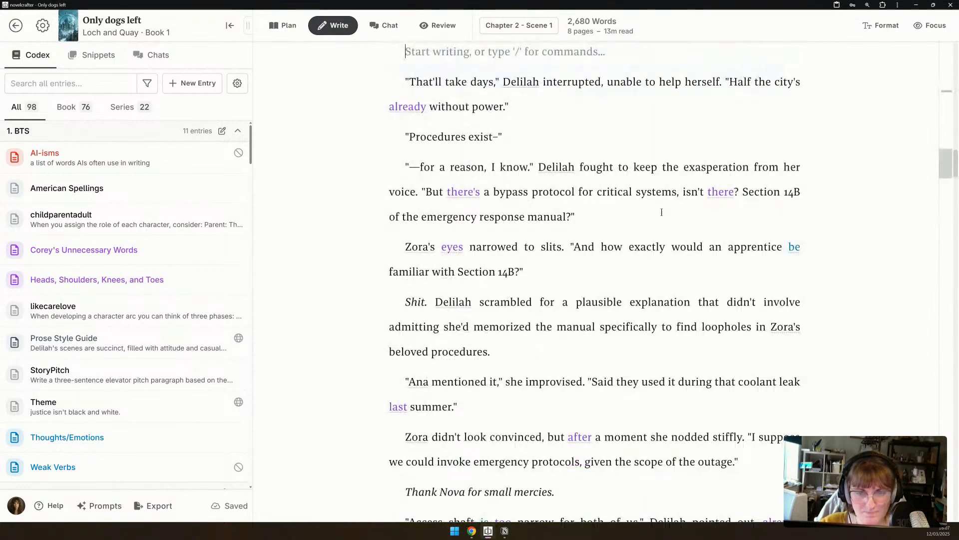
scroll(660, 215, up, 3)
scroll(649, 241, down, 2)
scroll(650, 240, down, 2)
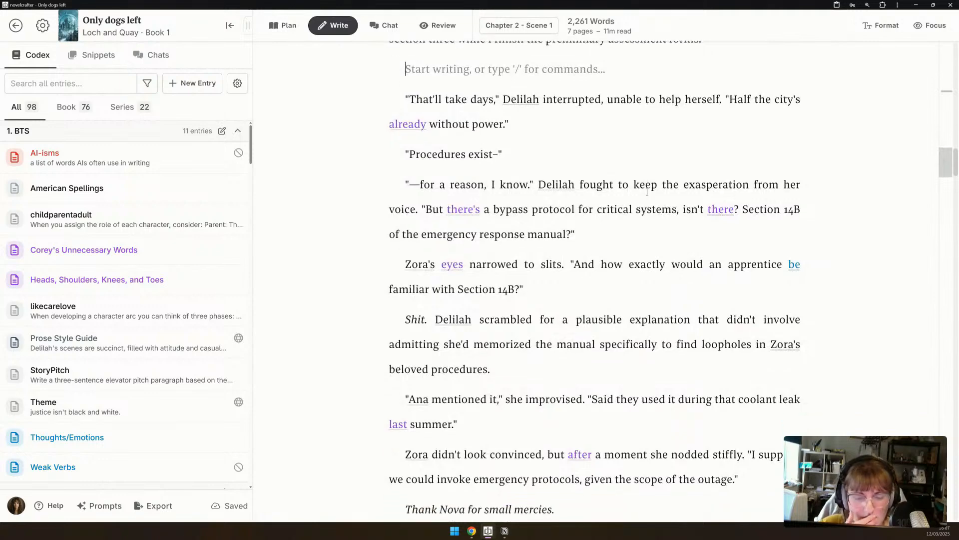
Read on from the Section 14B dialogue through the access shaft exchange to the crawl through the maintenance shaft.
scroll(636, 209, down, 5)
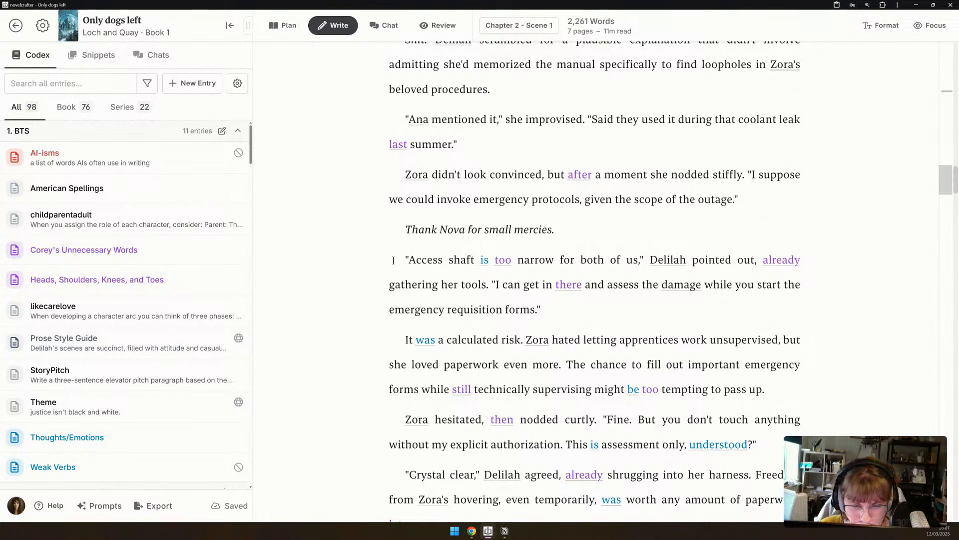
scroll(393, 260, down, 2)
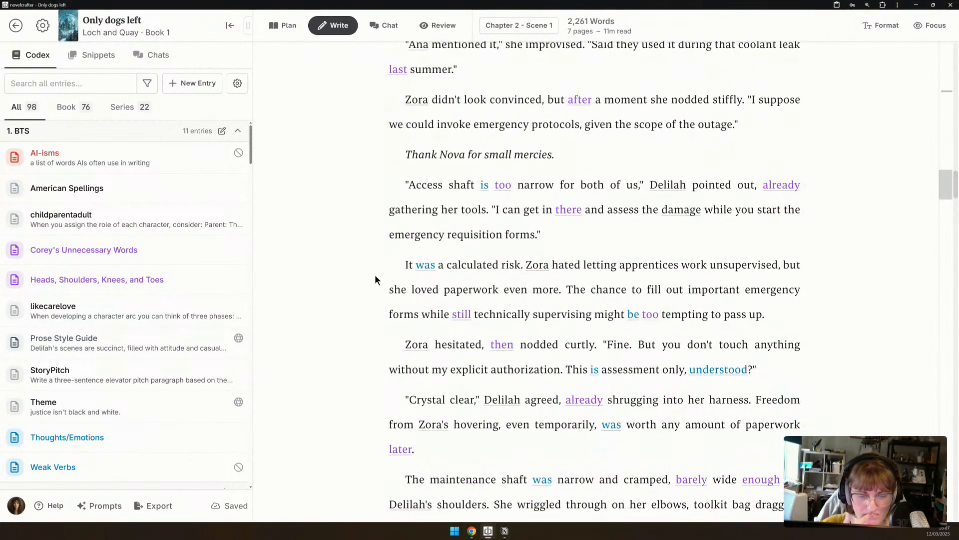
scroll(375, 277, down, 1)
drag(381, 225, 571, 252)
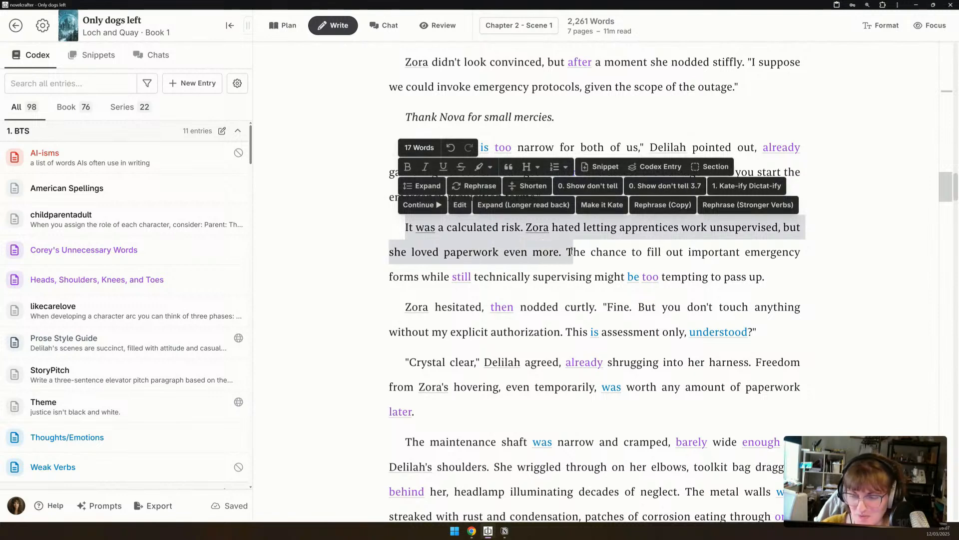
click(592, 301)
scroll(592, 300, down, 2)
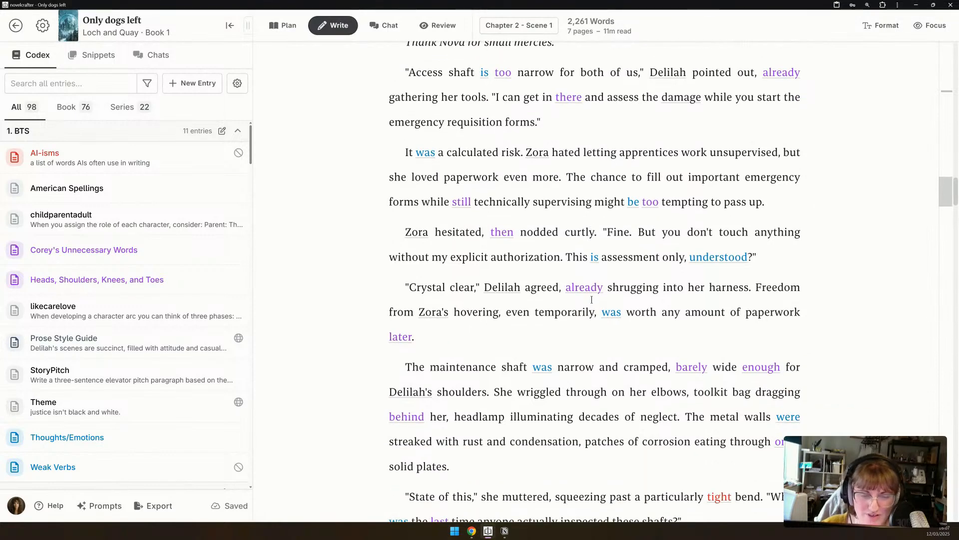
scroll(591, 300, down, 1)
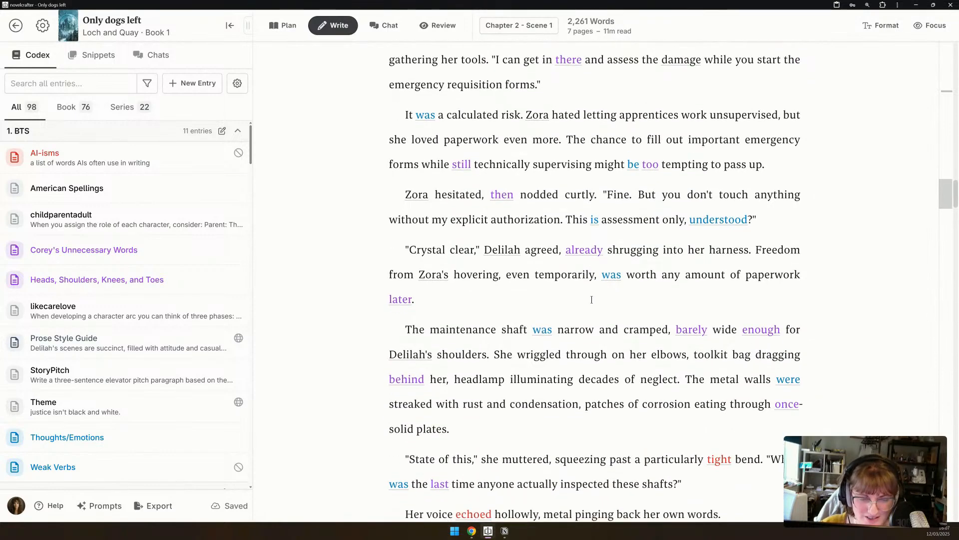
scroll(592, 299, down, 1)
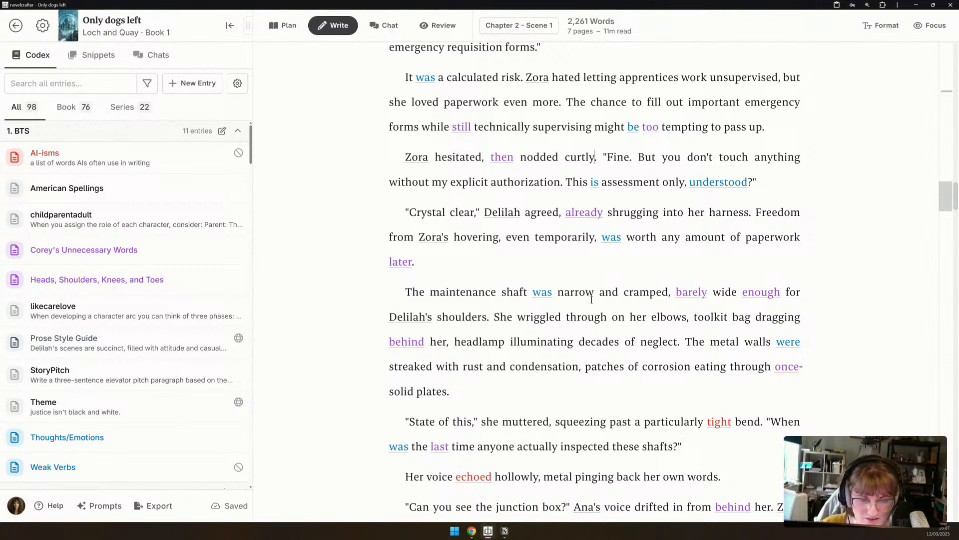
scroll(591, 300, down, 2)
scroll(592, 300, down, 1)
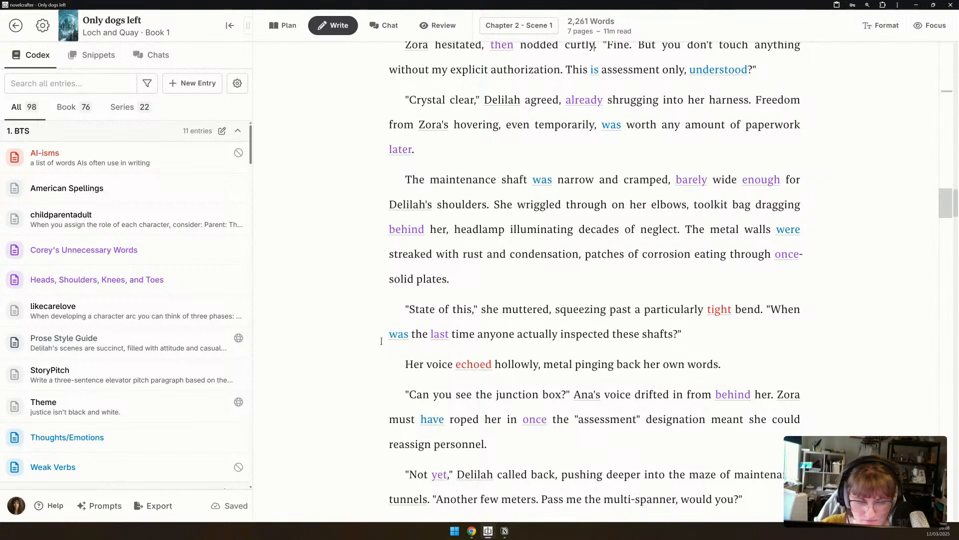
Delete the passage from "Her voice echoed hollowly" through the dialogue ending "to cause maximum disruption.".
drag(391, 358, 494, 430)
scroll(494, 429, down, 1)
scroll(494, 428, down, 1)
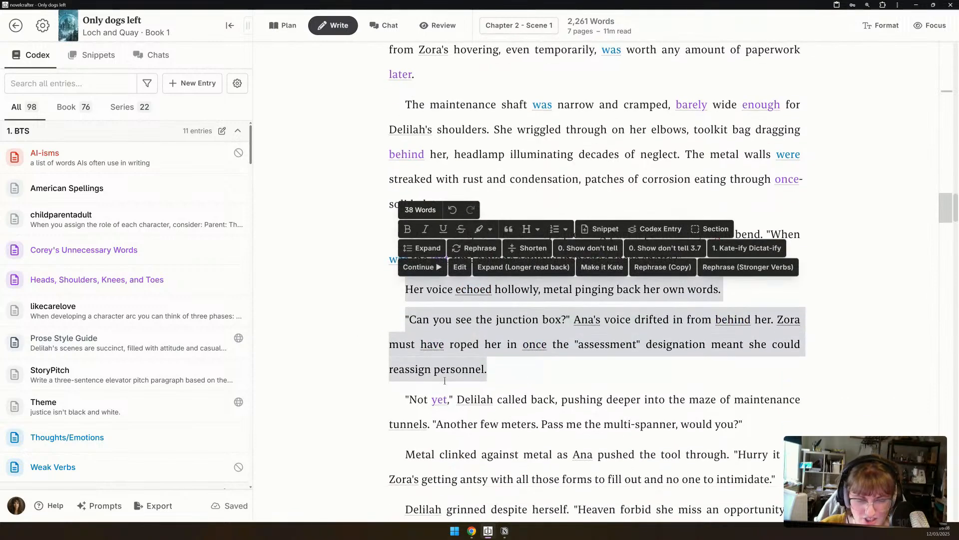
scroll(483, 368, down, 1)
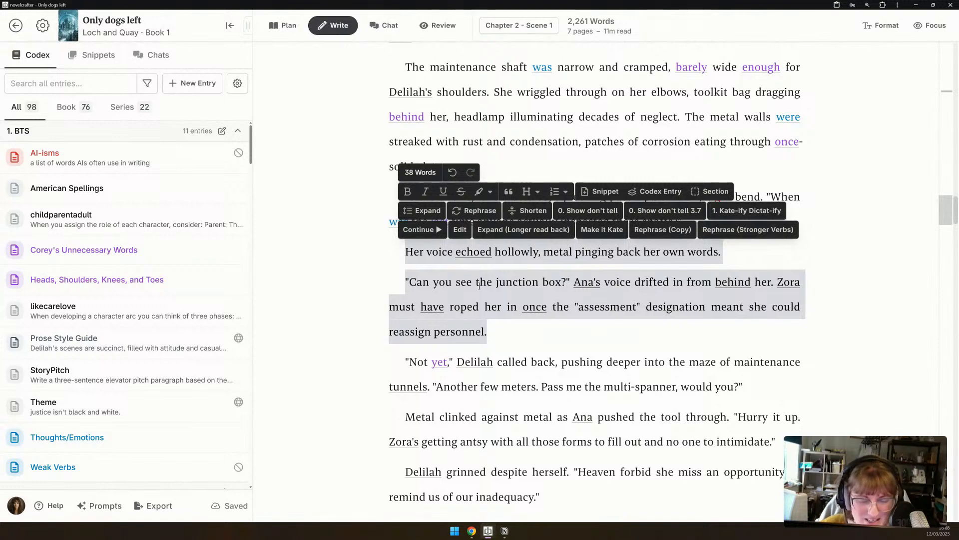
scroll(475, 350, down, 5)
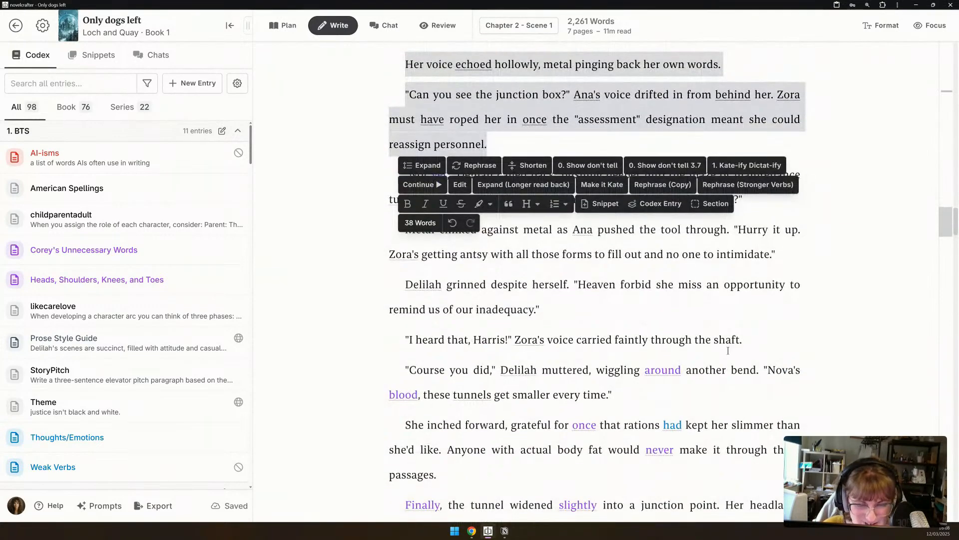
scroll(742, 329, down, 3)
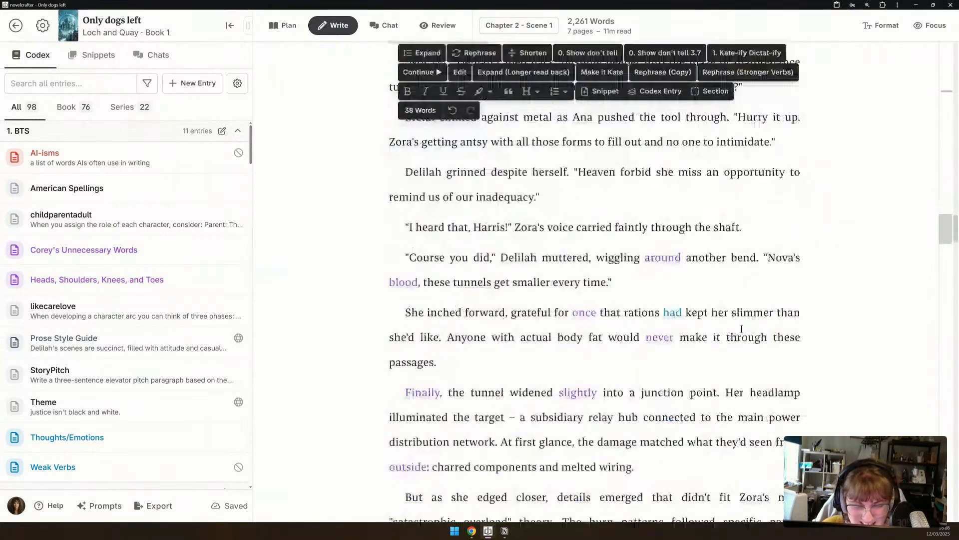
scroll(741, 329, down, 3)
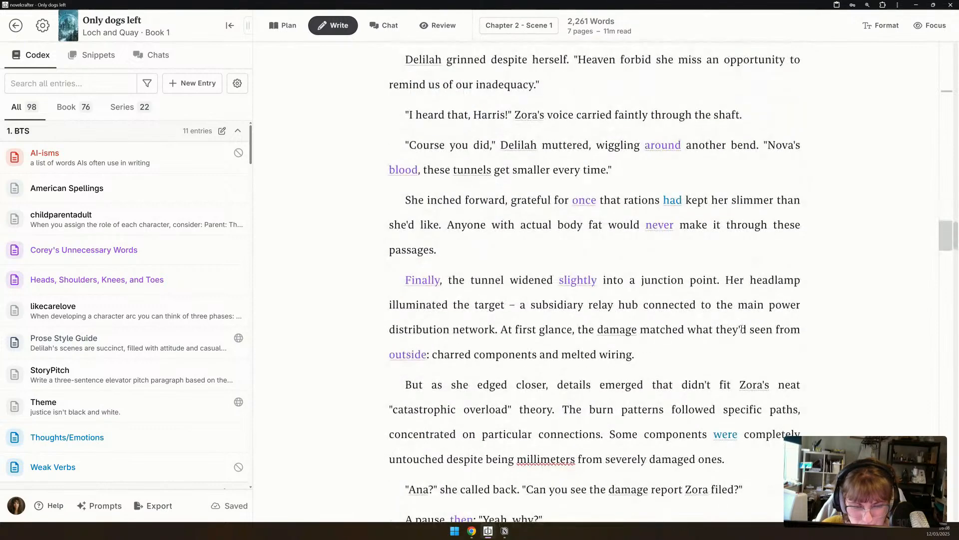
scroll(741, 329, down, 3)
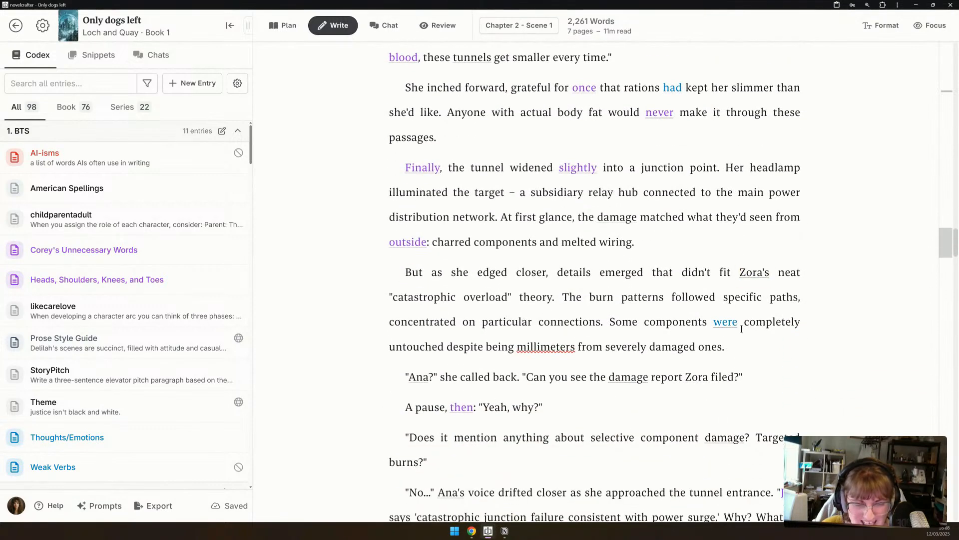
scroll(742, 329, down, 3)
scroll(742, 332, down, 1)
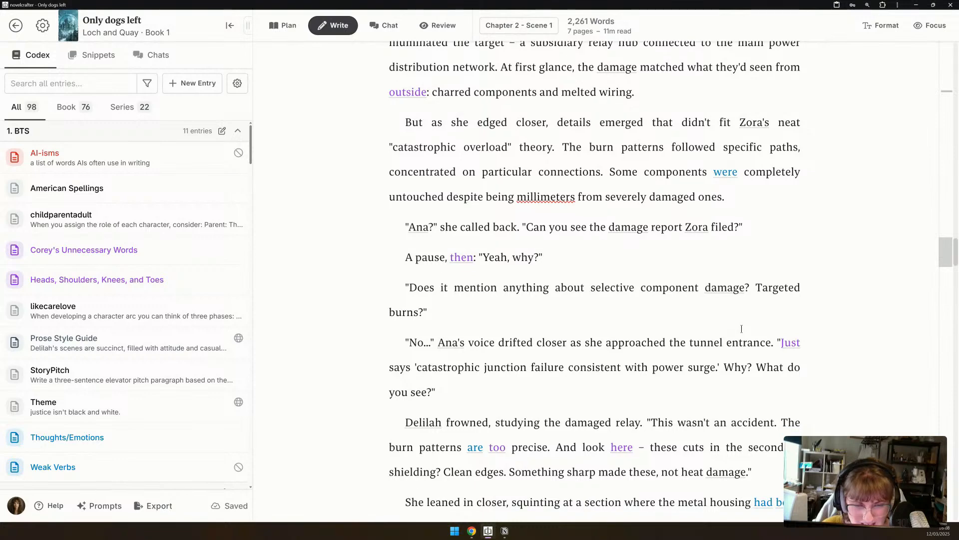
scroll(741, 330, down, 1)
scroll(742, 329, down, 2)
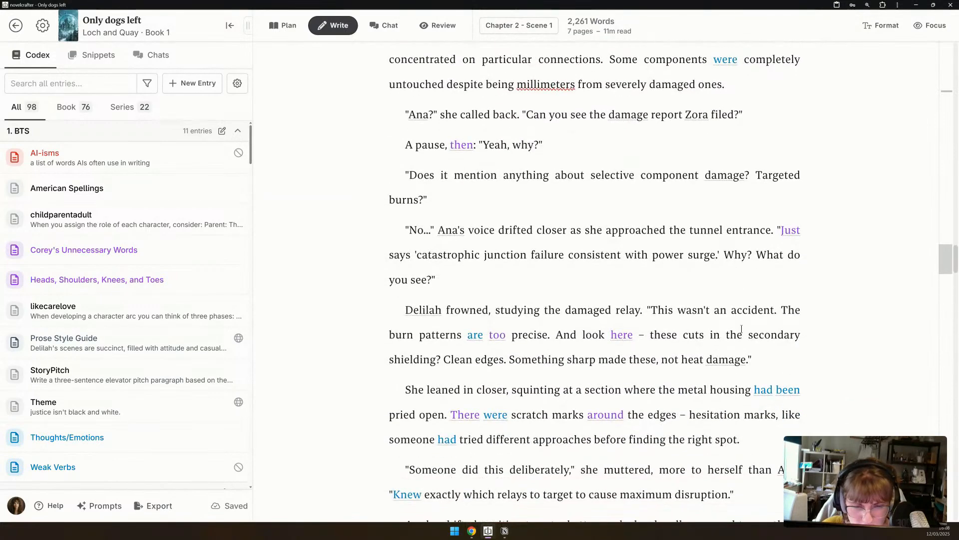
scroll(742, 329, down, 2)
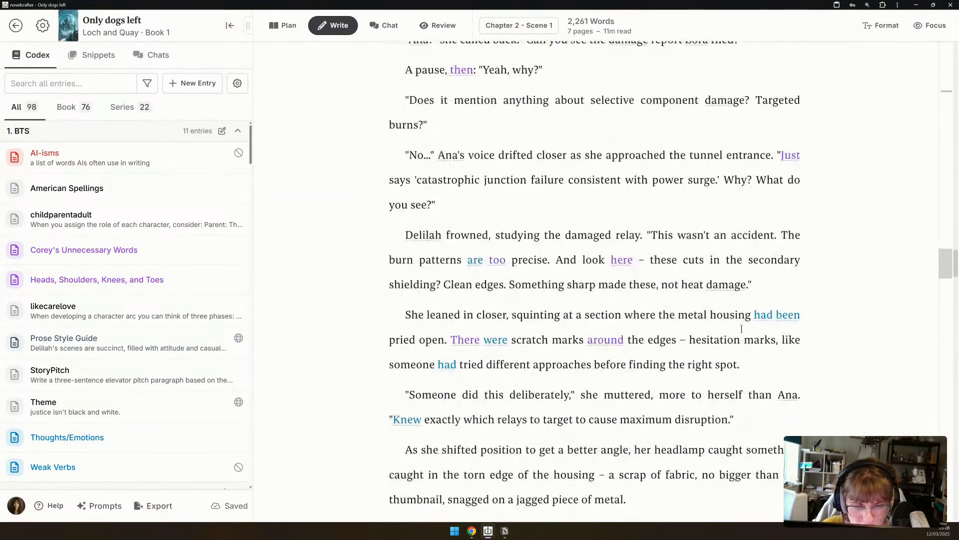
scroll(742, 328, down, 2)
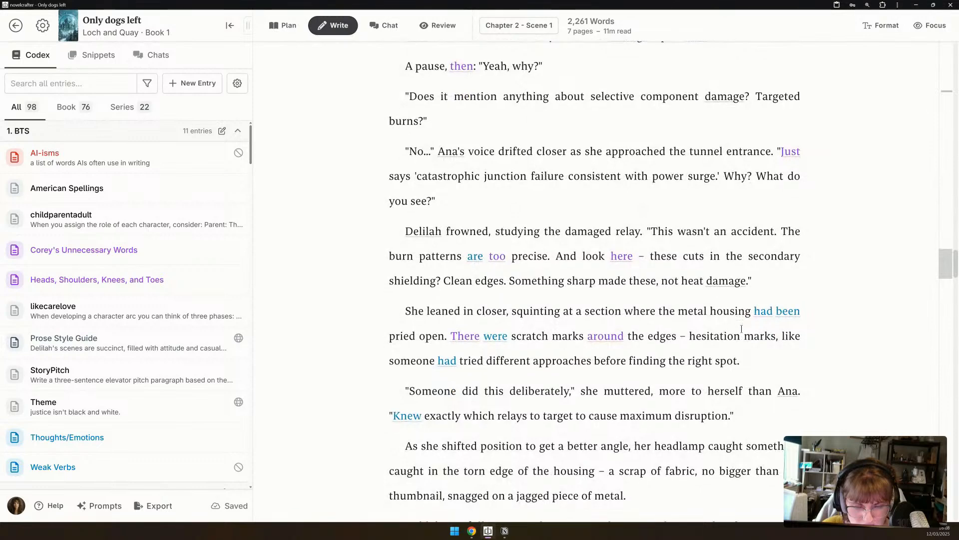
scroll(742, 329, down, 1)
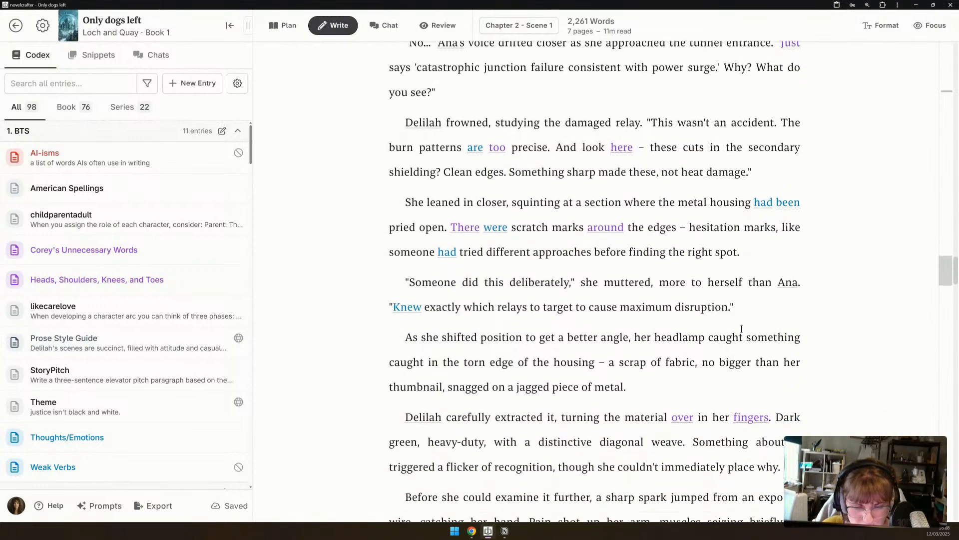
scroll(741, 328, down, 2)
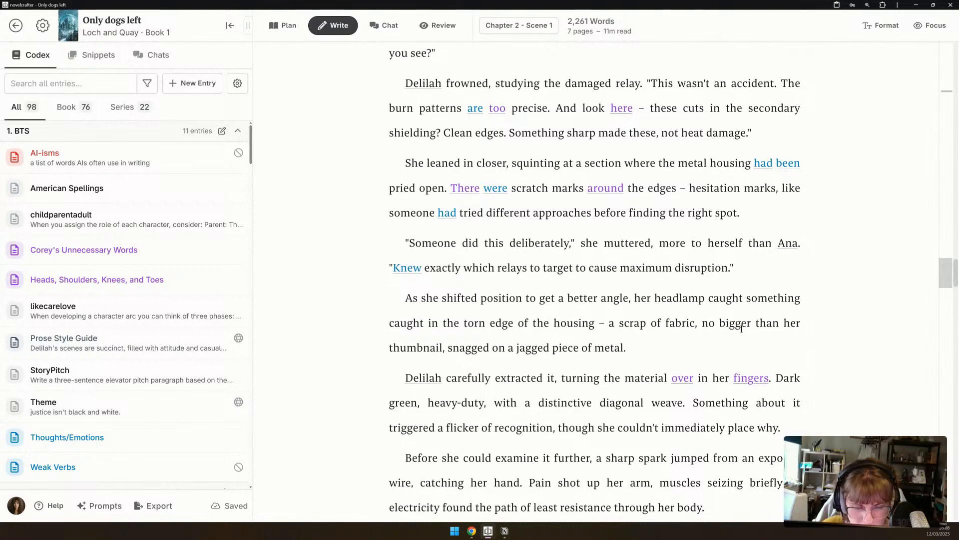
scroll(741, 329, down, 2)
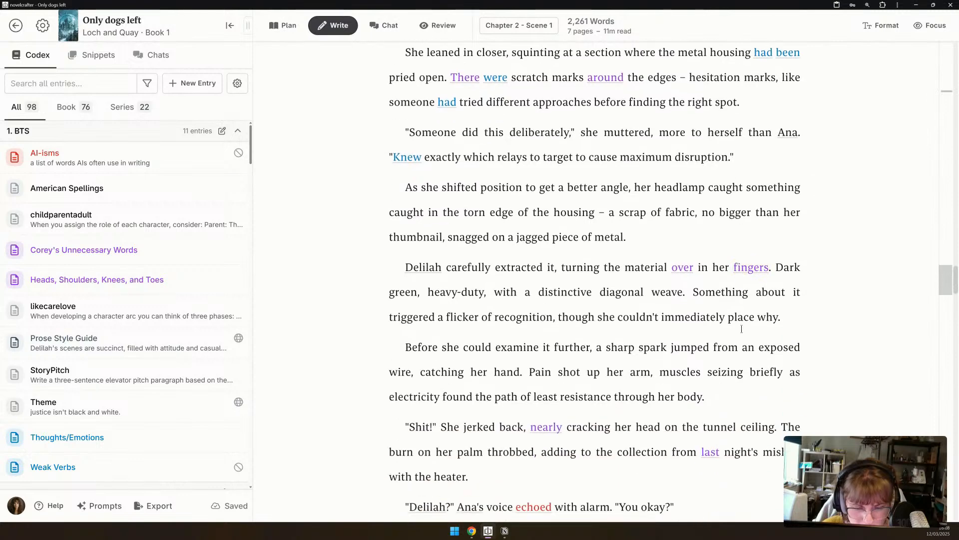
scroll(740, 190, up, 1)
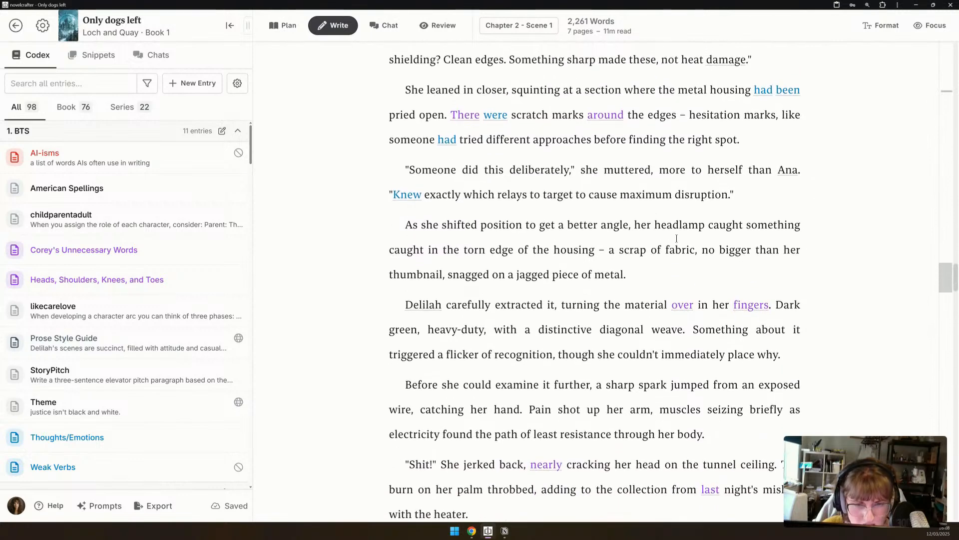
shift+click(741, 190)
key(BackSpace)
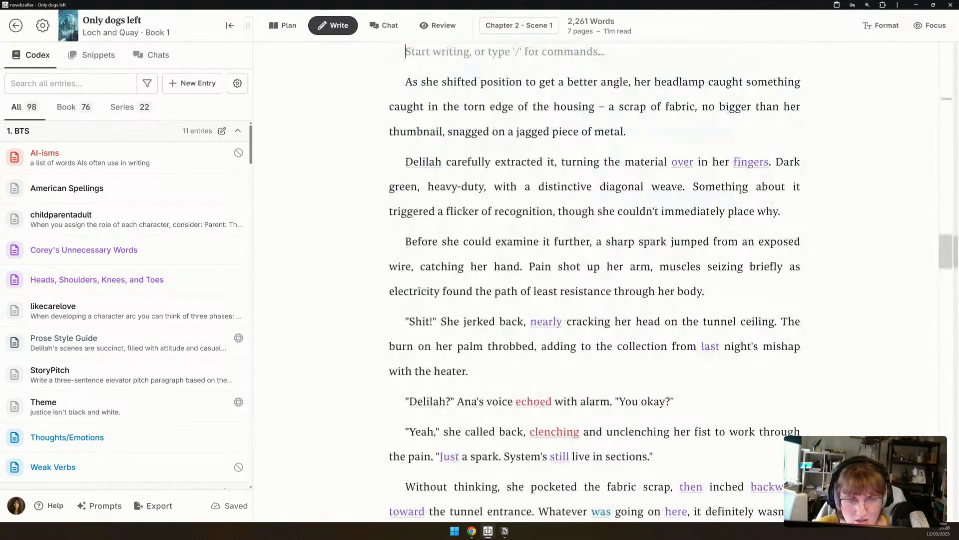
Delete the two paragraphs from "Without thinking, she pocketed the fabric scrap" through "What's the damage assessment?".
scroll(720, 202, up, 5)
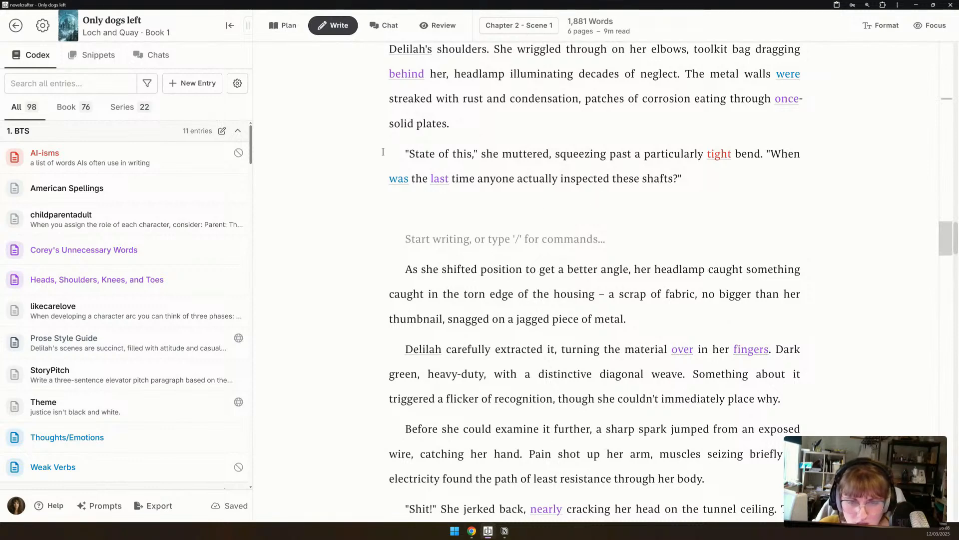
scroll(384, 152, down, 3)
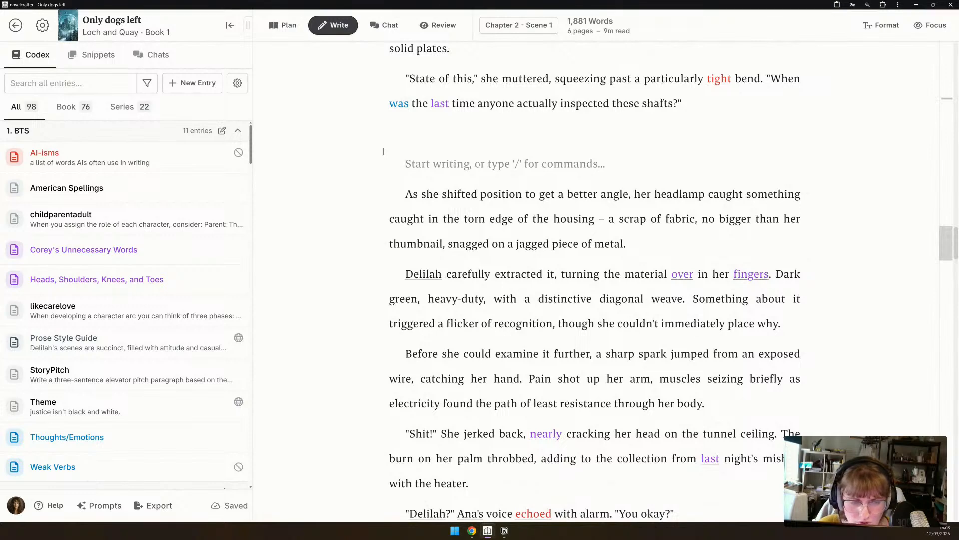
scroll(402, 302, down, 5)
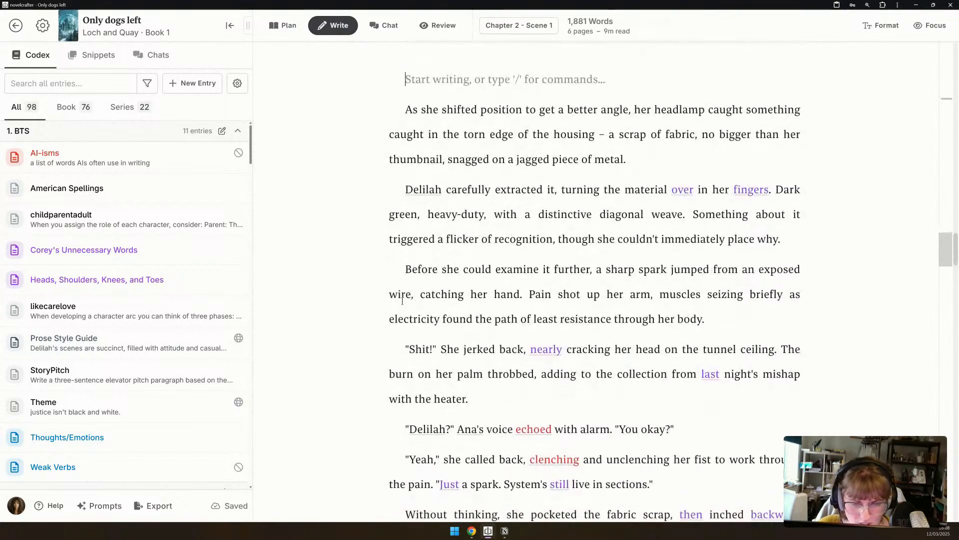
scroll(403, 301, down, 3)
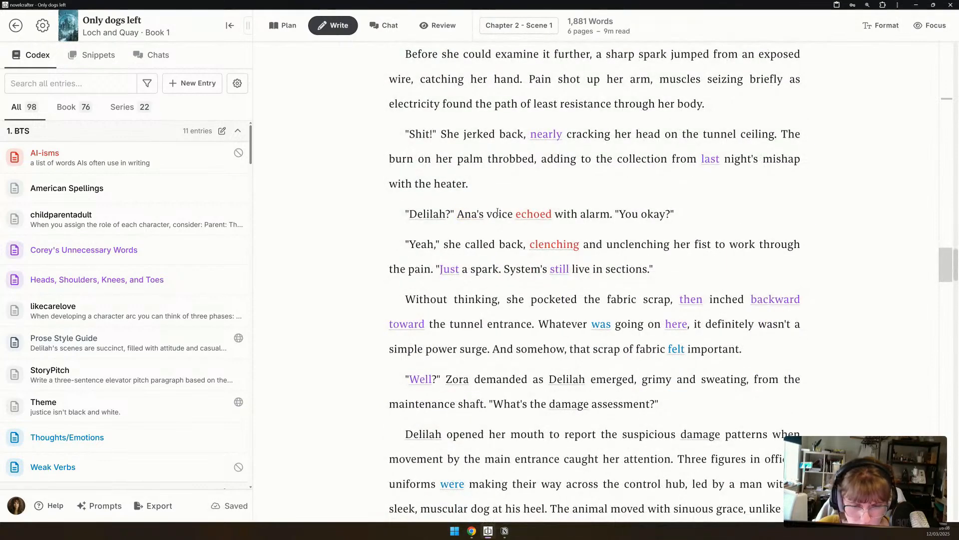
scroll(498, 212, down, 5)
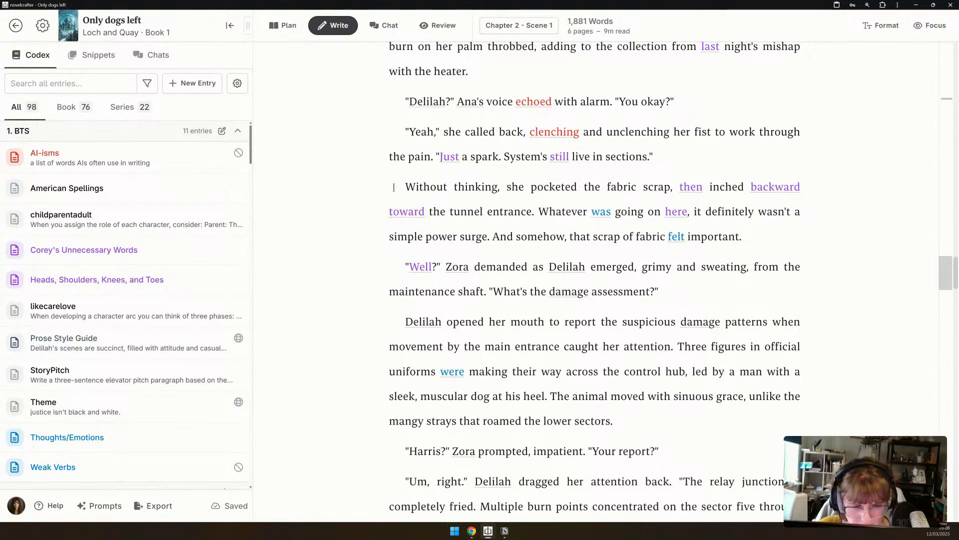
drag(394, 186, 644, 429)
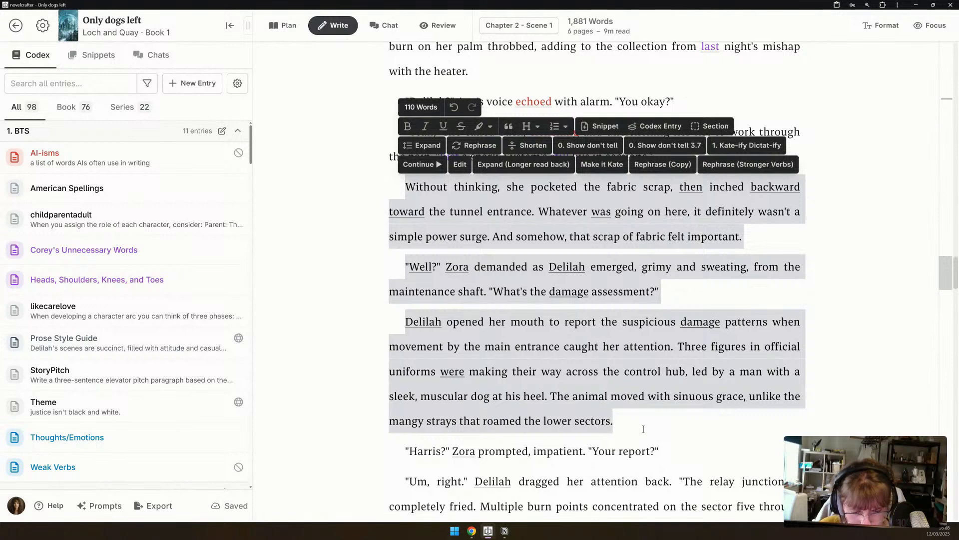
scroll(556, 388, down, 1)
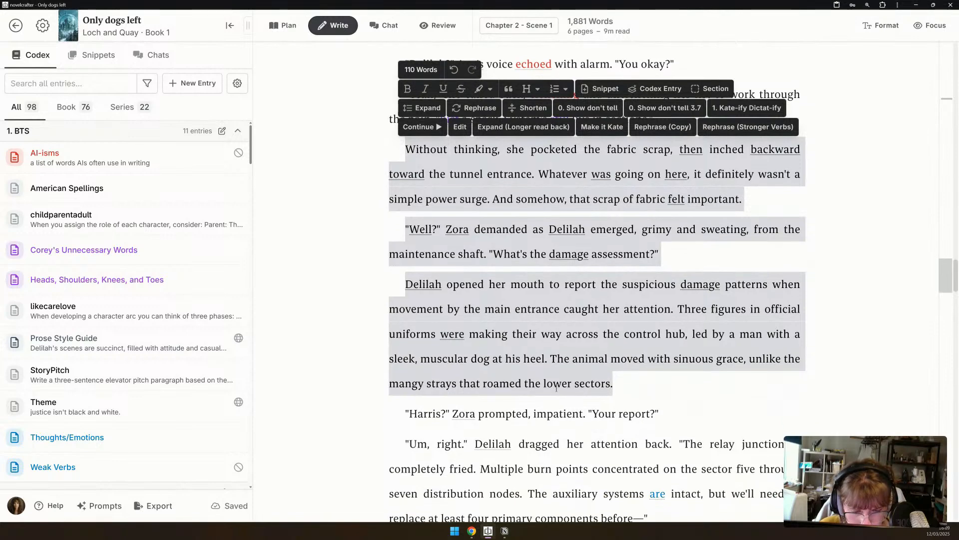
shift+click(667, 256)
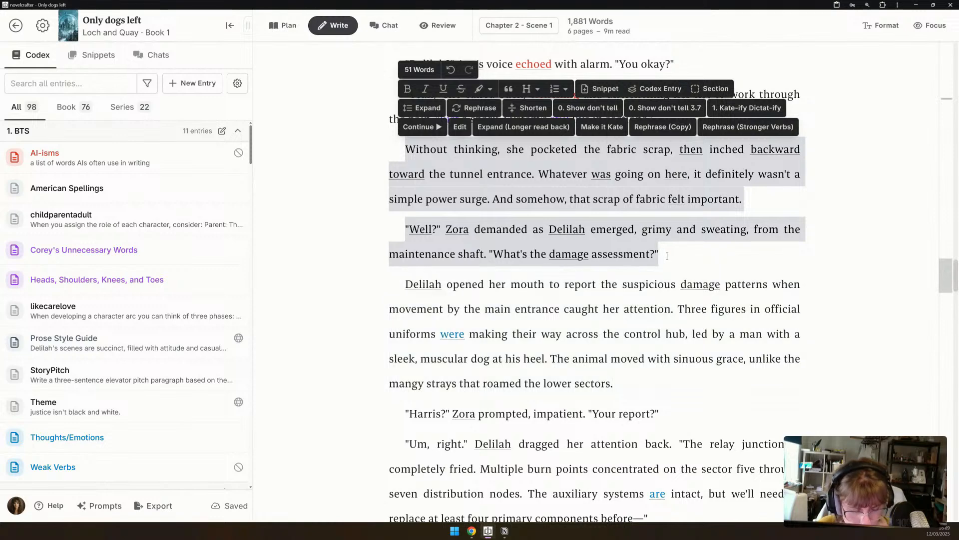
key(BackSpace)
Read on from the three officials' arrival through the report and the jurisdiction takeover to the question about the maintenance shaft.
scroll(667, 254, down, 2)
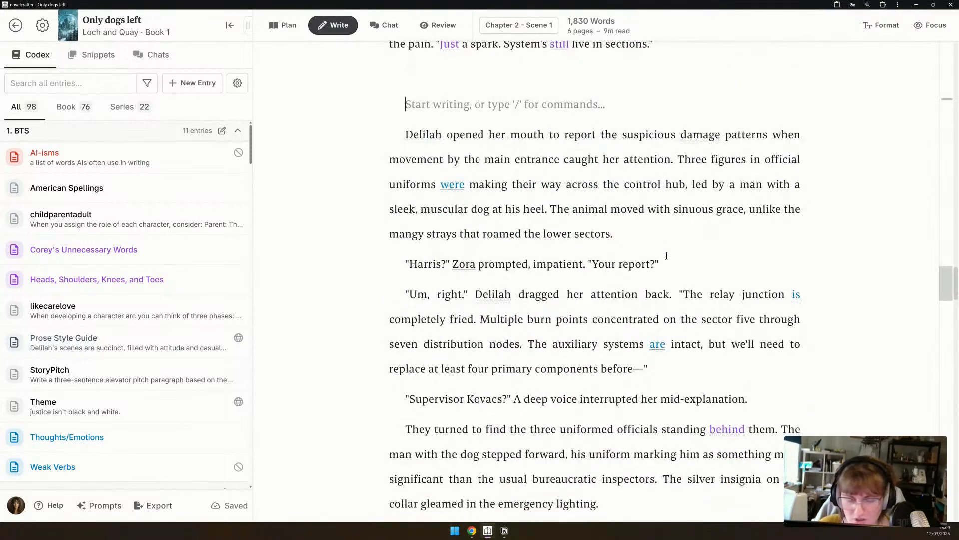
scroll(524, 222, down, 3)
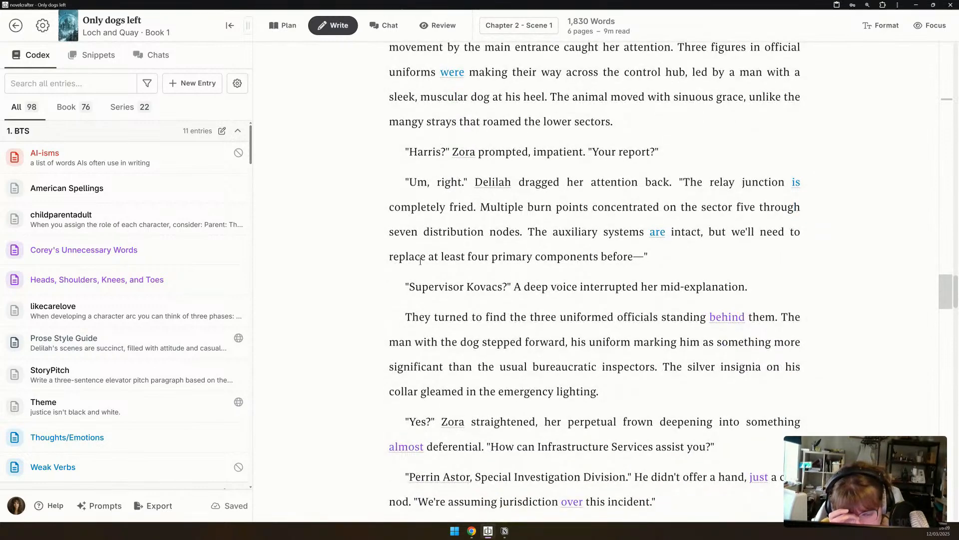
scroll(353, 260, down, 2)
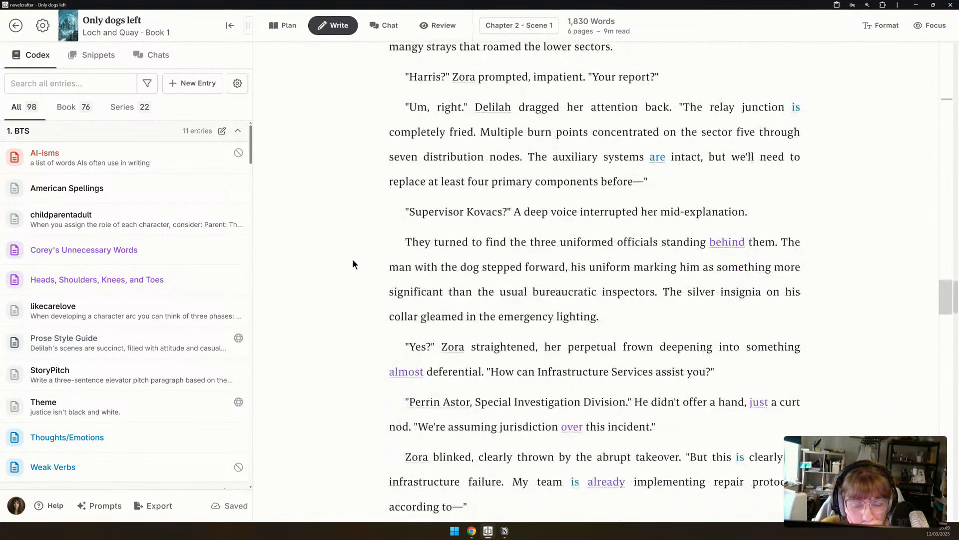
scroll(353, 260, down, 1)
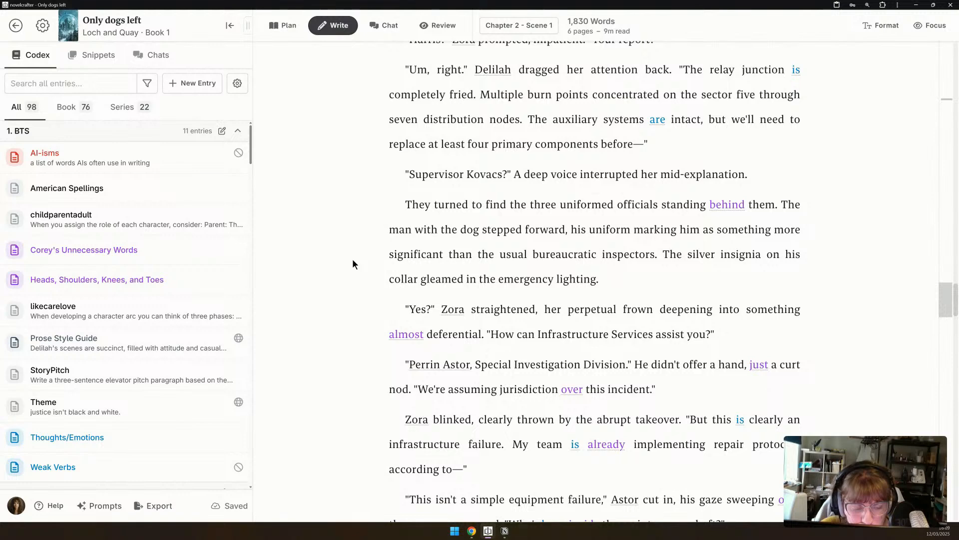
scroll(353, 263, down, 3)
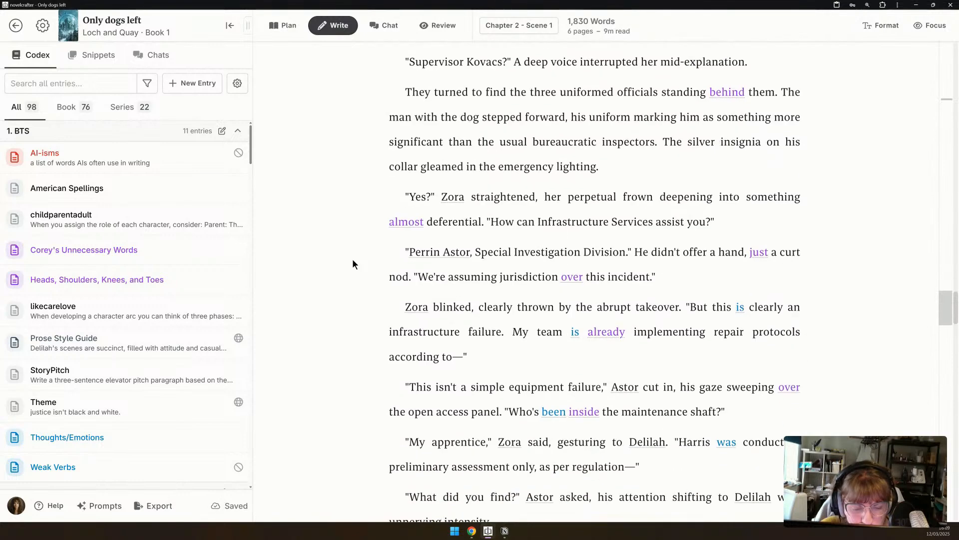
scroll(353, 264, down, 4)
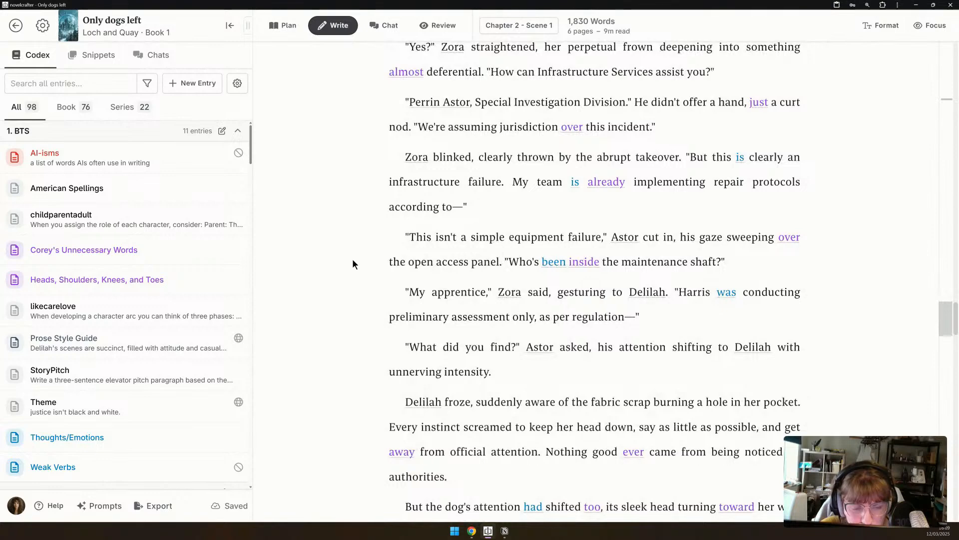
scroll(353, 260, up, 1)
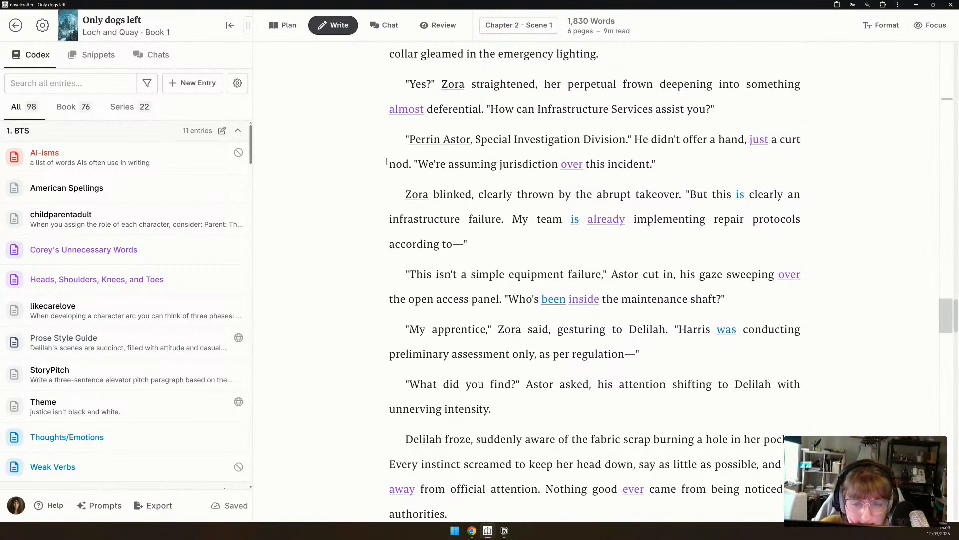
Delete everything from the "Special Investigation Division" introduction paragraph through the stray quotation mark above the first Claude 3.7 Sonnet (Thinking) section.
drag(403, 135, 649, 407)
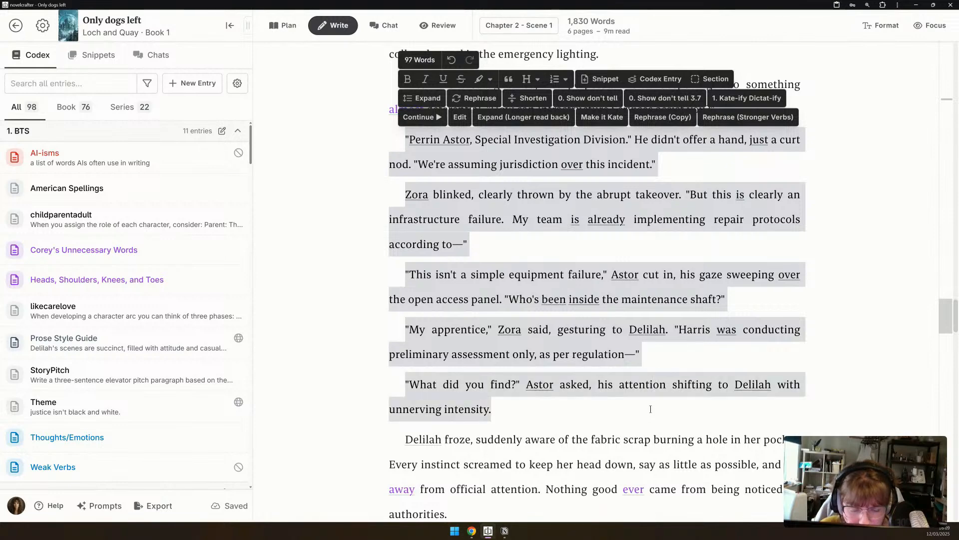
scroll(649, 408, down, 2)
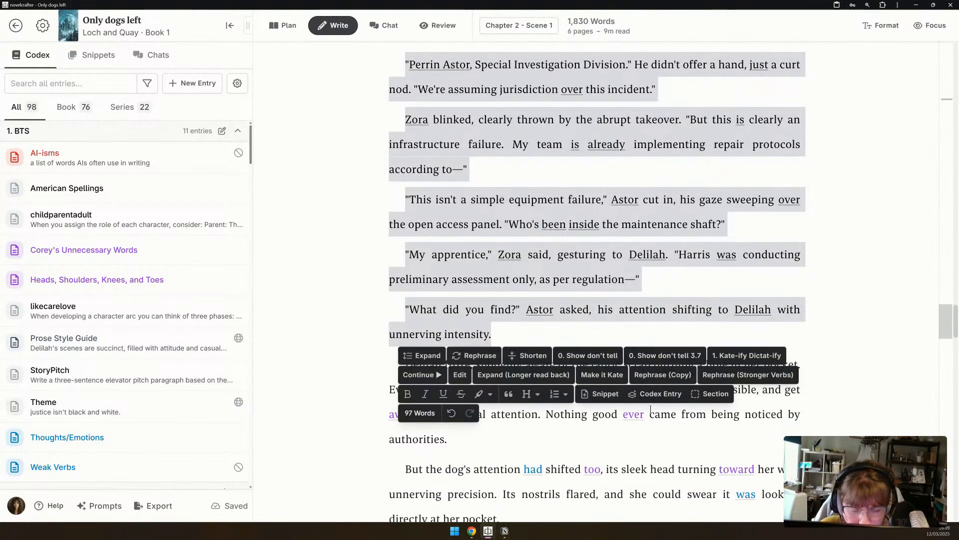
scroll(651, 410, down, 6)
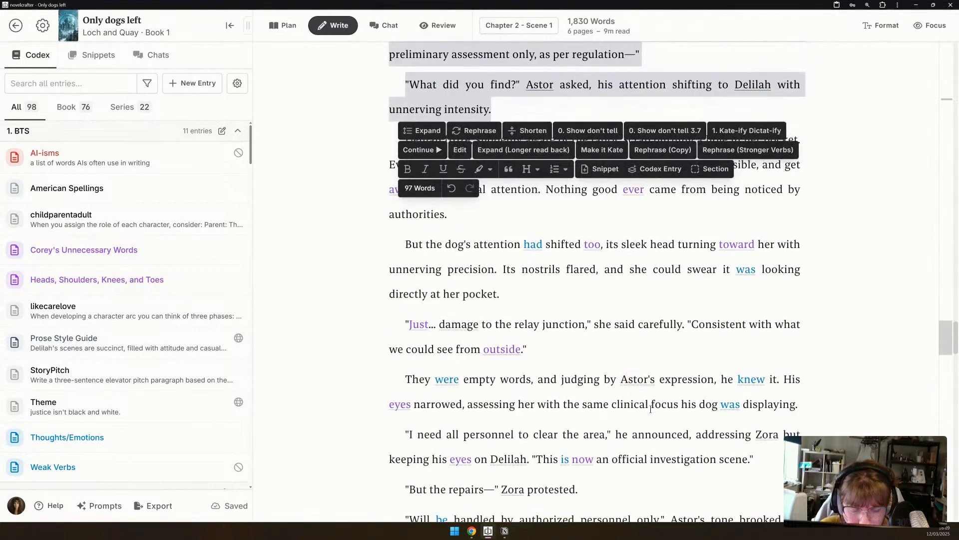
scroll(651, 409, down, 4)
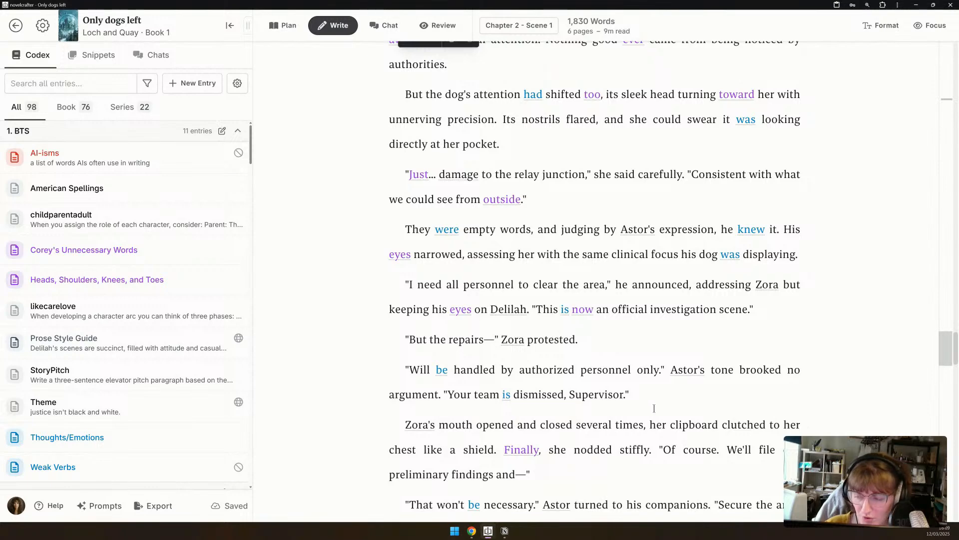
scroll(653, 381, down, 1)
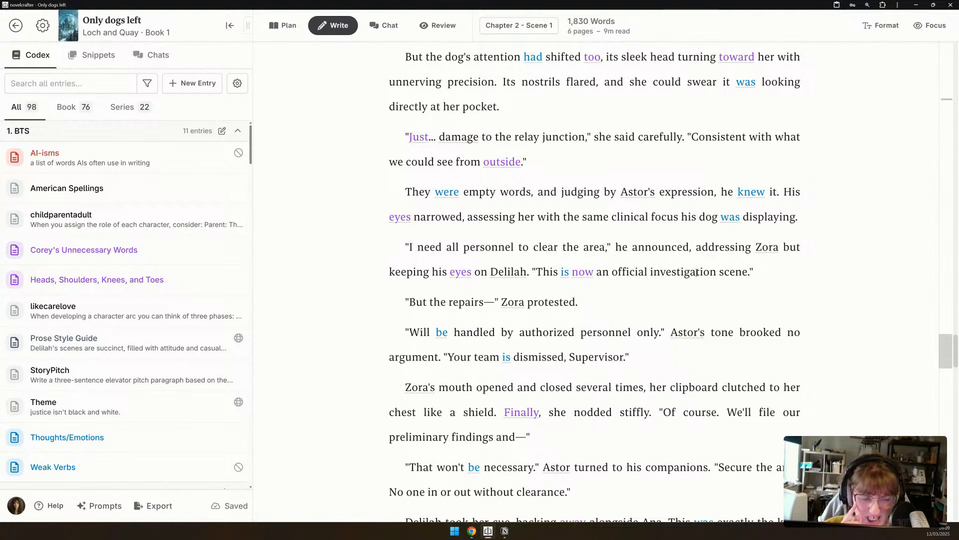
scroll(696, 273, down, 1)
scroll(696, 273, down, 1)
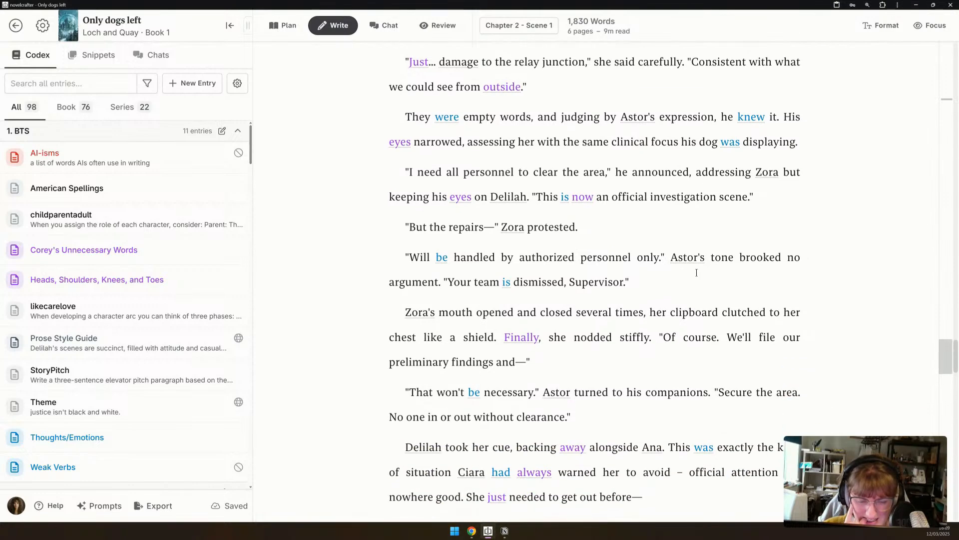
scroll(697, 272, down, 2)
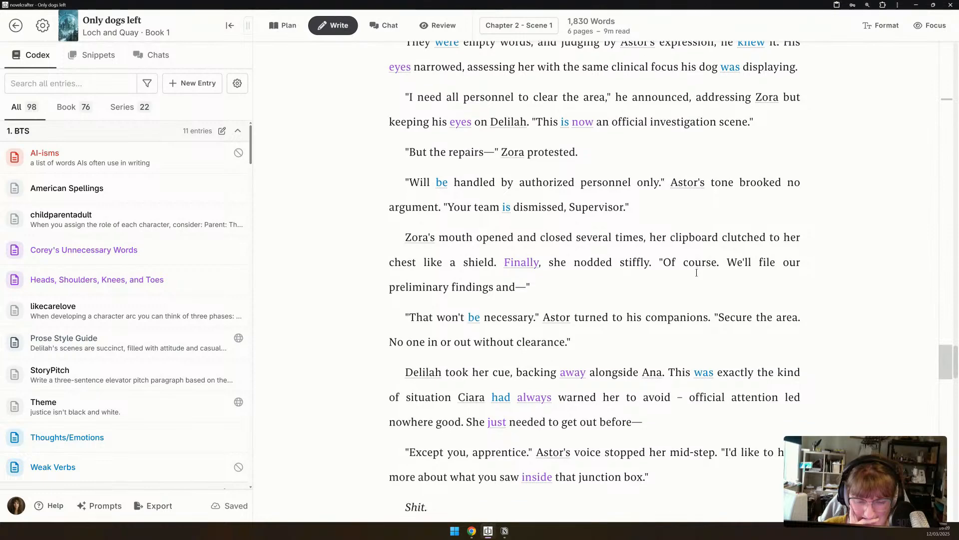
scroll(696, 272, down, 1)
scroll(696, 272, down, 1)
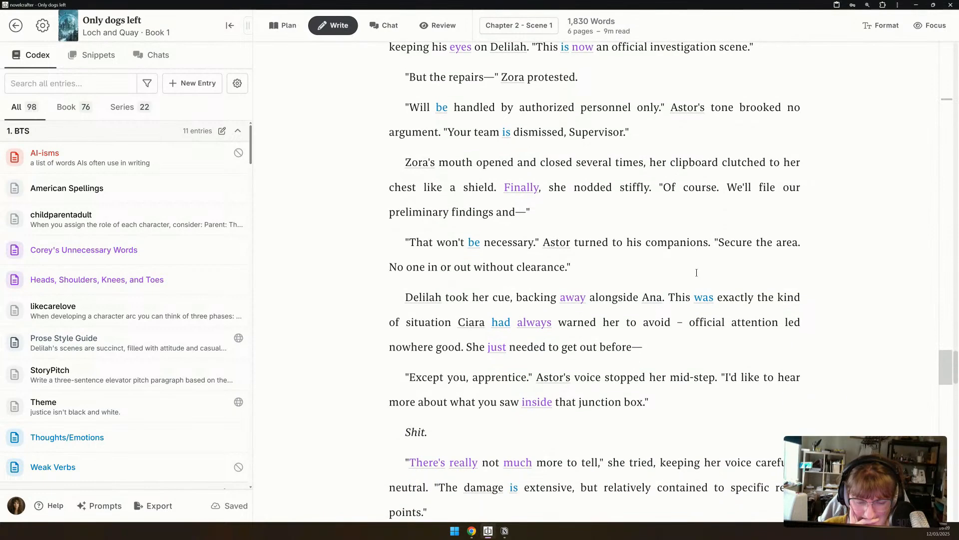
scroll(696, 272, down, 4)
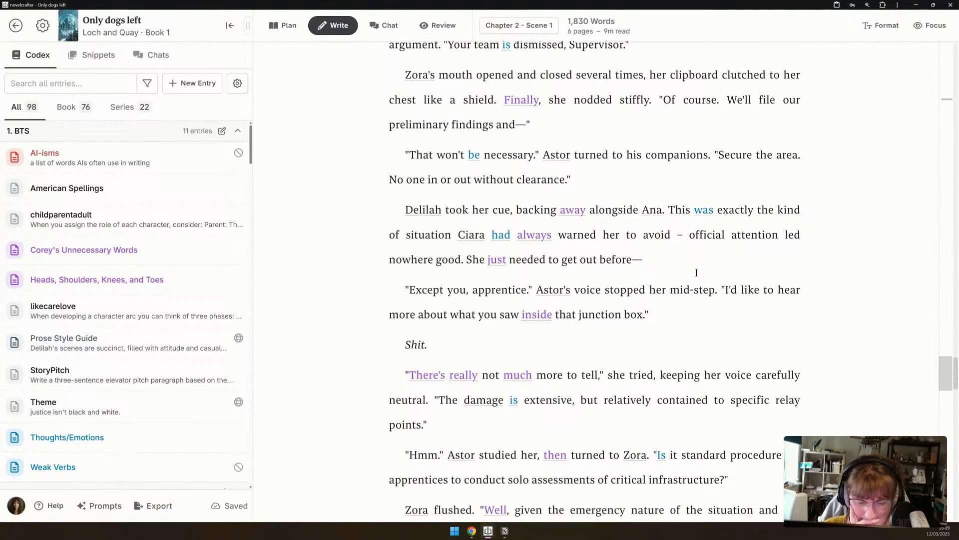
scroll(697, 273, down, 7)
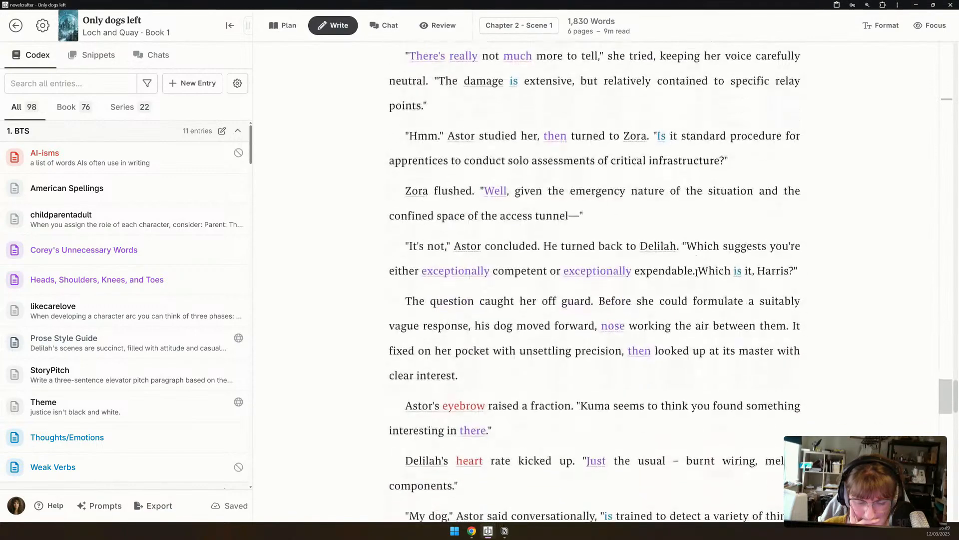
scroll(696, 272, down, 7)
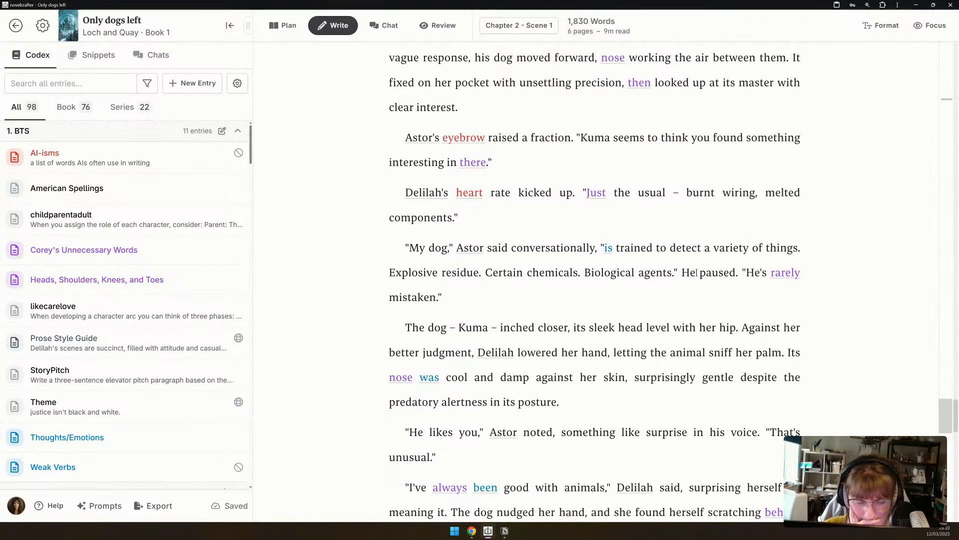
scroll(696, 272, down, 1)
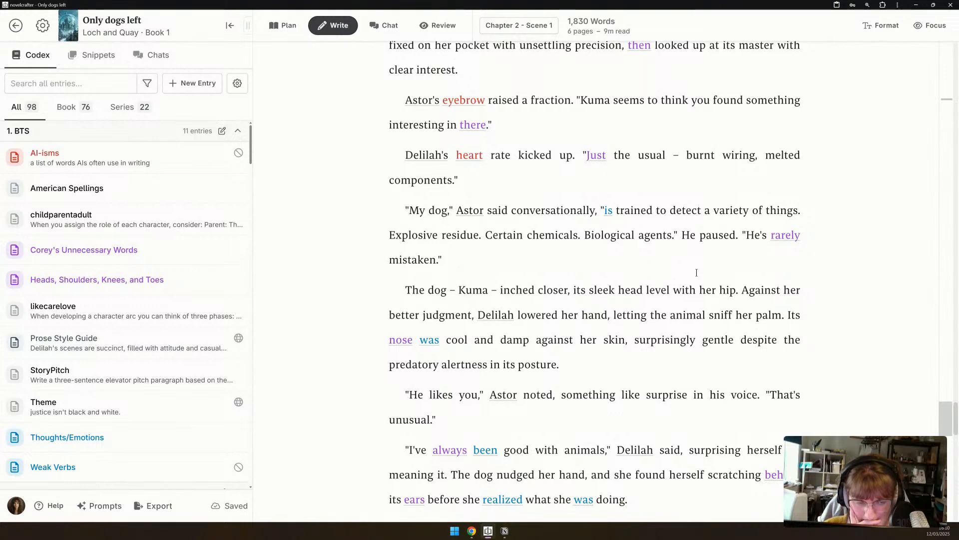
scroll(697, 273, down, 3)
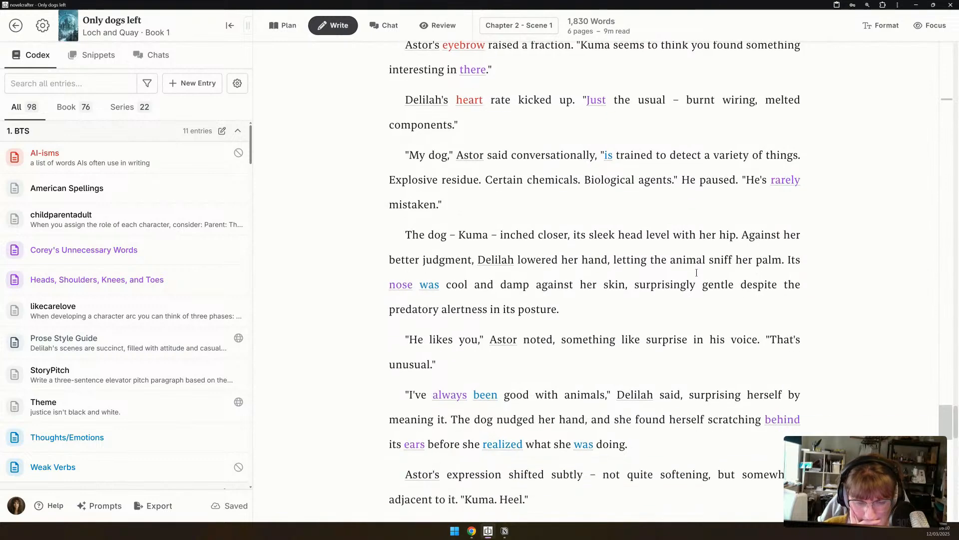
scroll(697, 272, down, 2)
scroll(697, 273, down, 2)
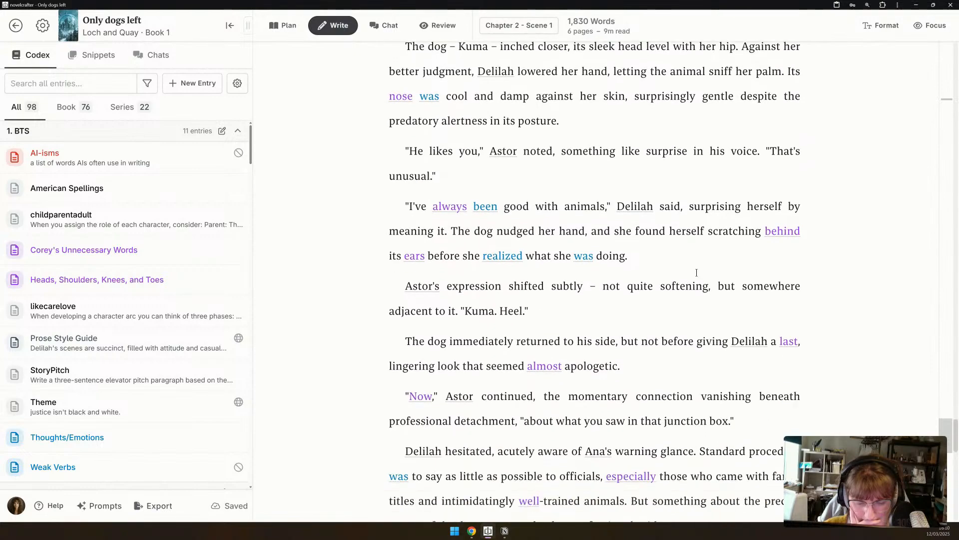
scroll(696, 272, down, 3)
scroll(697, 273, down, 2)
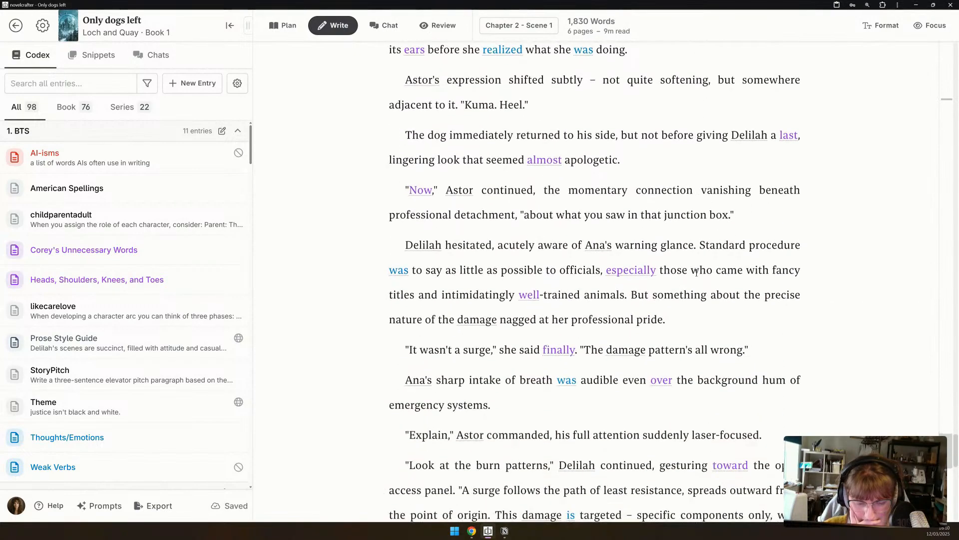
scroll(697, 272, down, 10)
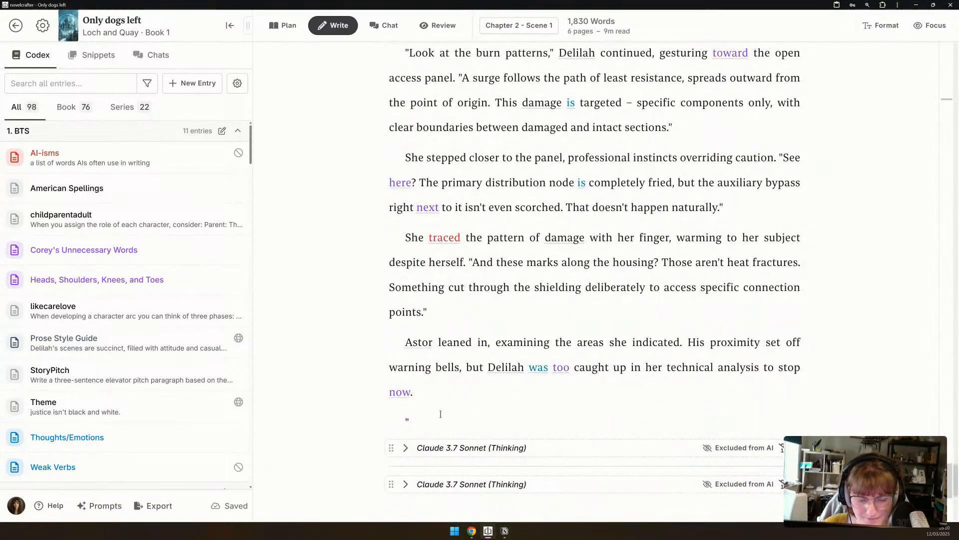
shift+click(439, 418)
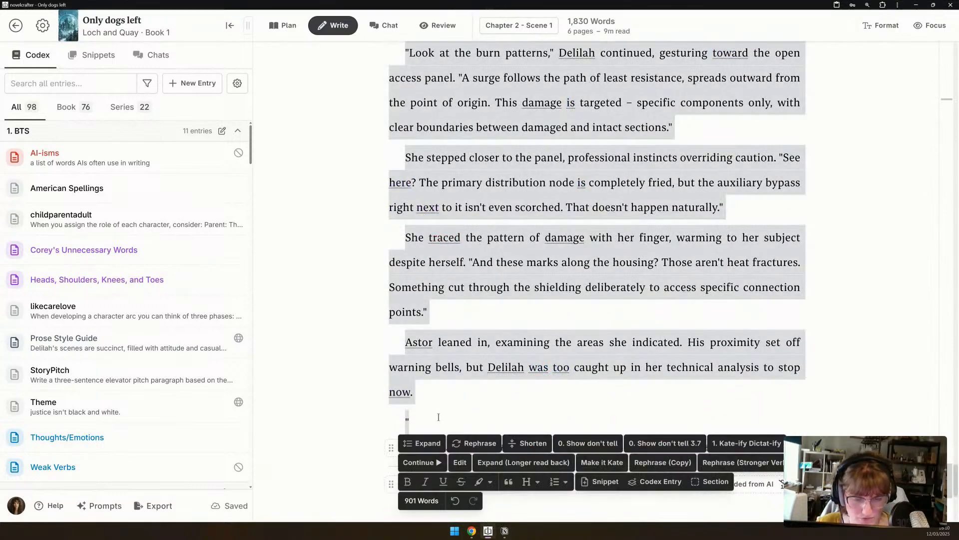
key(BackSpace)
Wrap the remaining prose from "I'm sure she's fine" through "How can Infrastructure Services assist you?" in a new section and collapse it.
scroll(548, 400, up, 7)
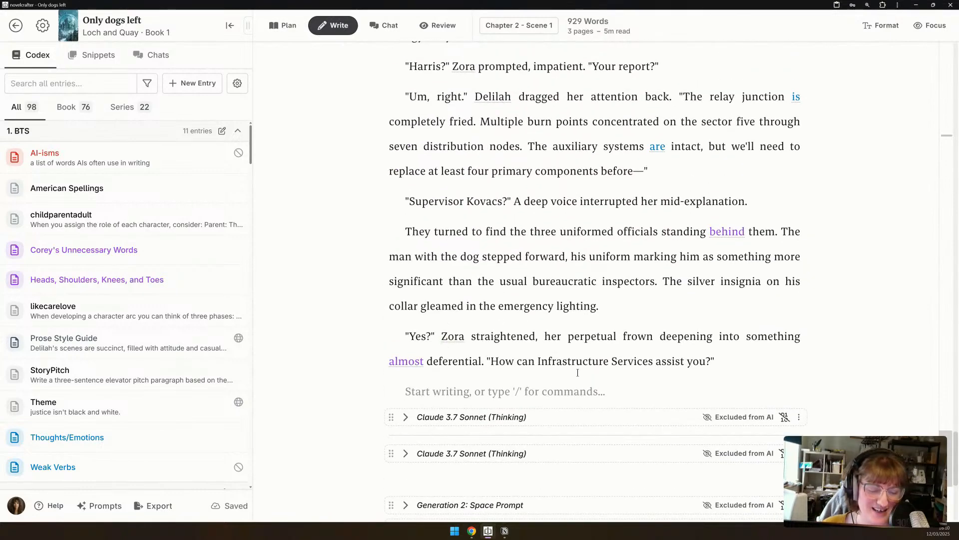
drag(715, 370, 452, 208)
scroll(413, 218, up, 20)
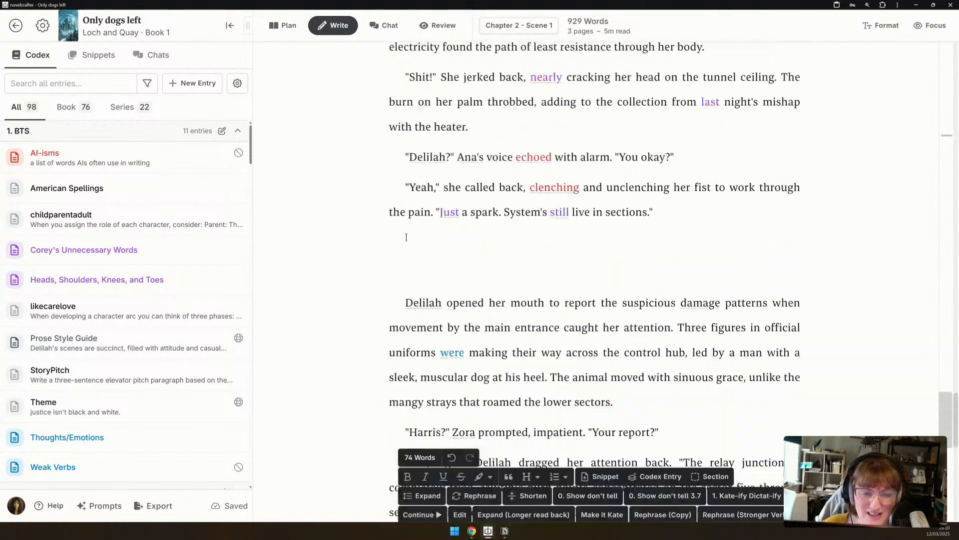
scroll(406, 237, up, 20)
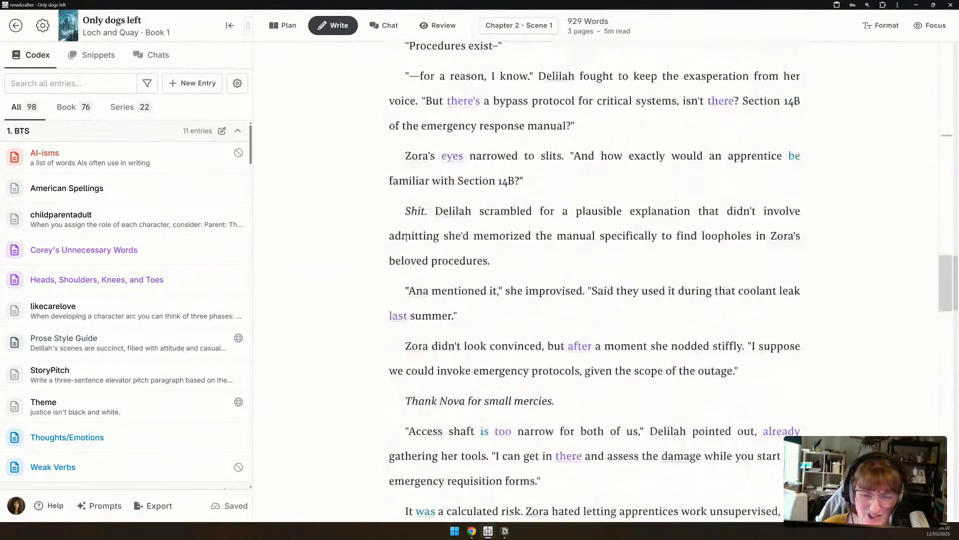
scroll(772, 238, up, 8)
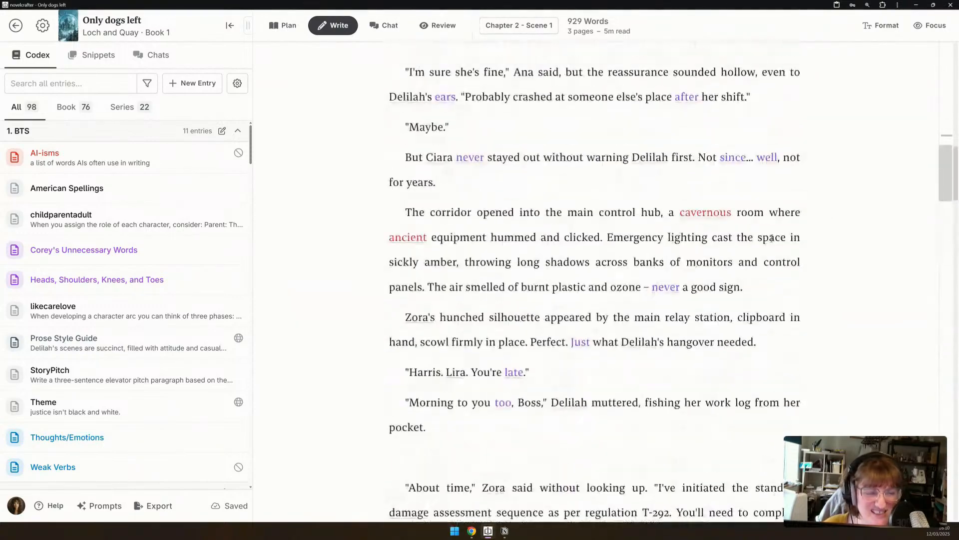
shift+click(390, 217)
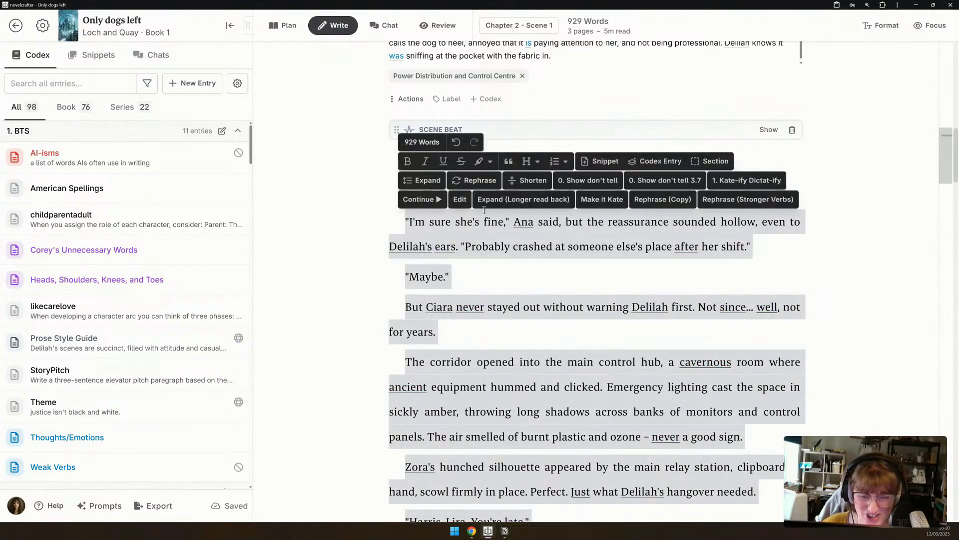
click(727, 166)
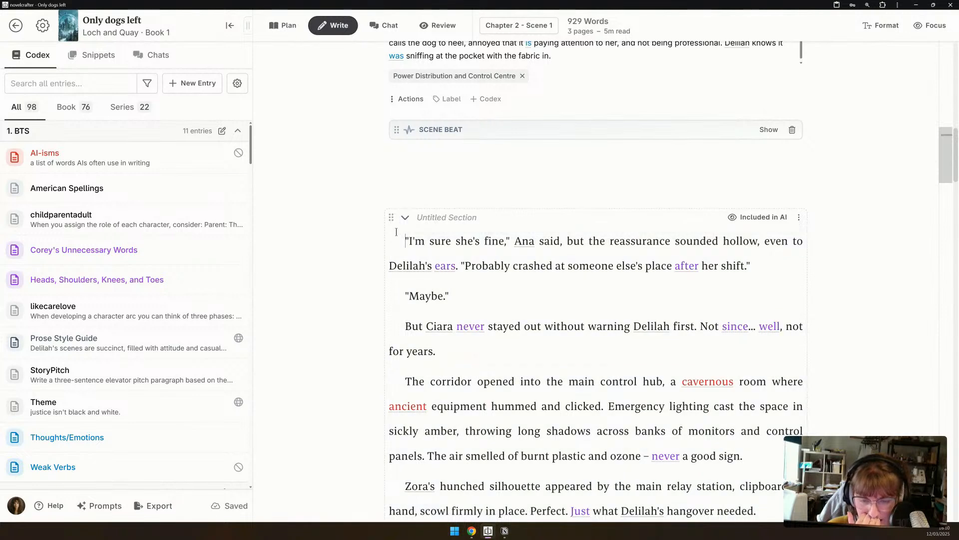
click(406, 217)
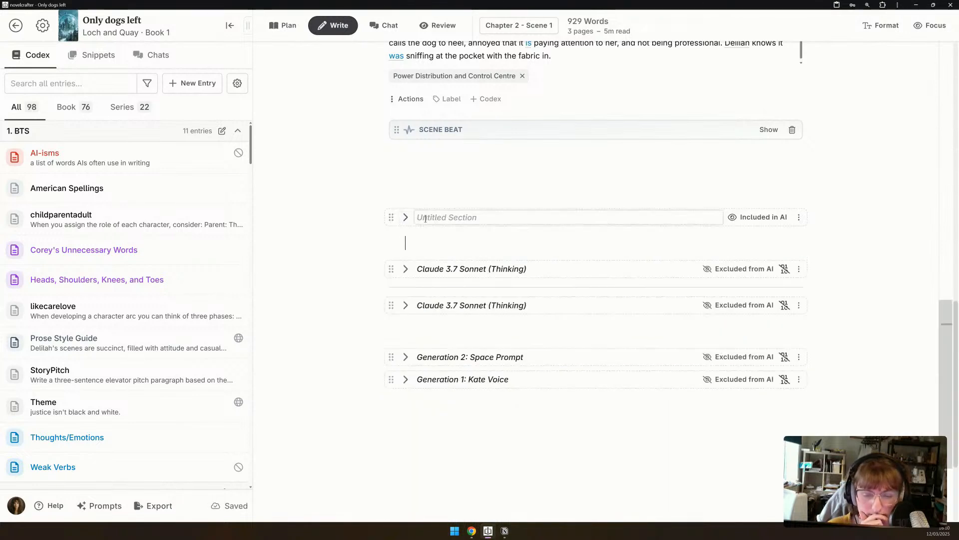
Expand the first Claude 3.7 Sonnet (Thinking) section and delete its "Chapter 2 - Scene 1" heading with the blank space above it.
click(405, 270)
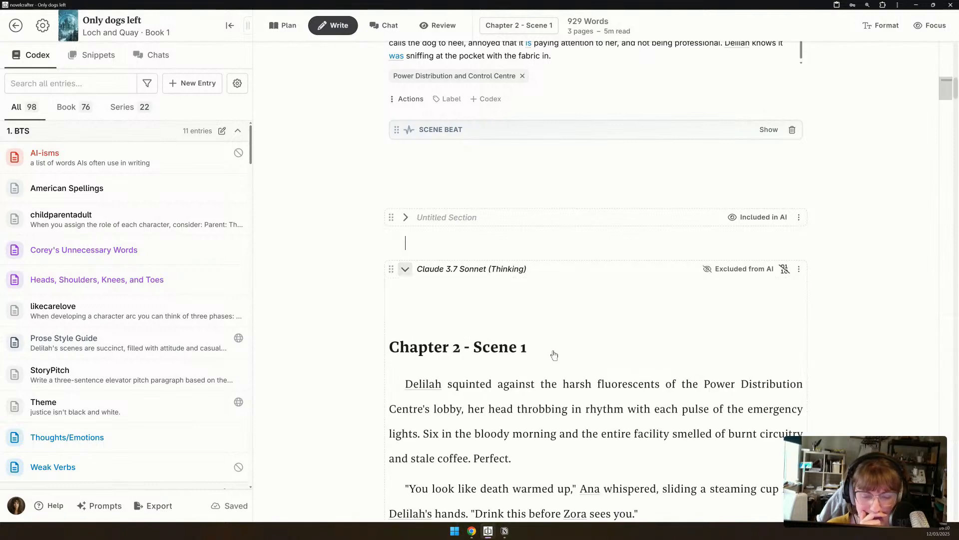
drag(527, 346, 400, 288)
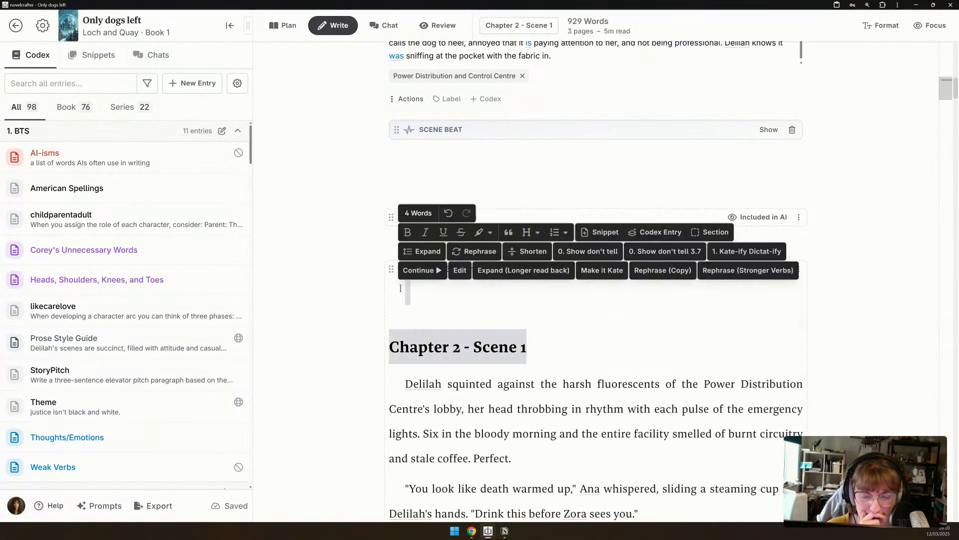
key(BackSpace)
key(BackSpace)
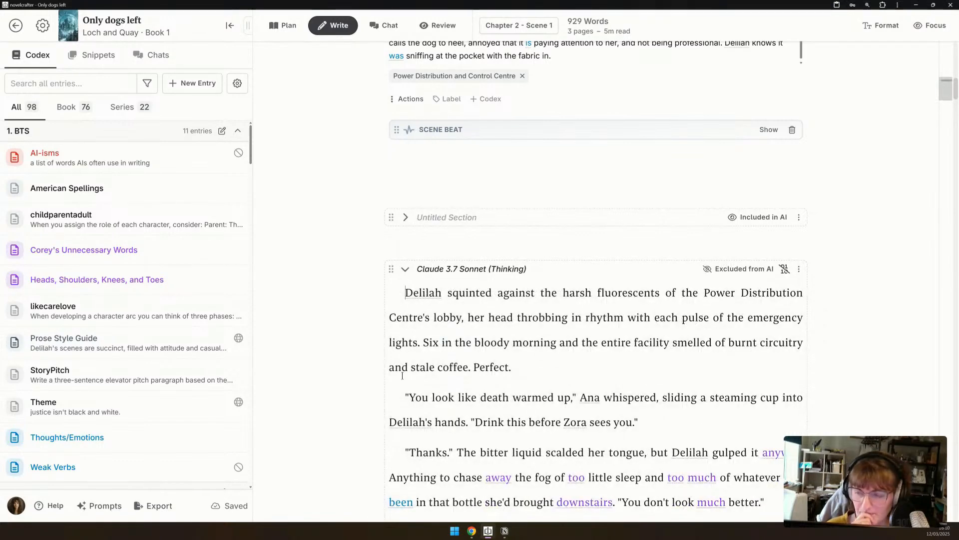
scroll(405, 370, down, 1)
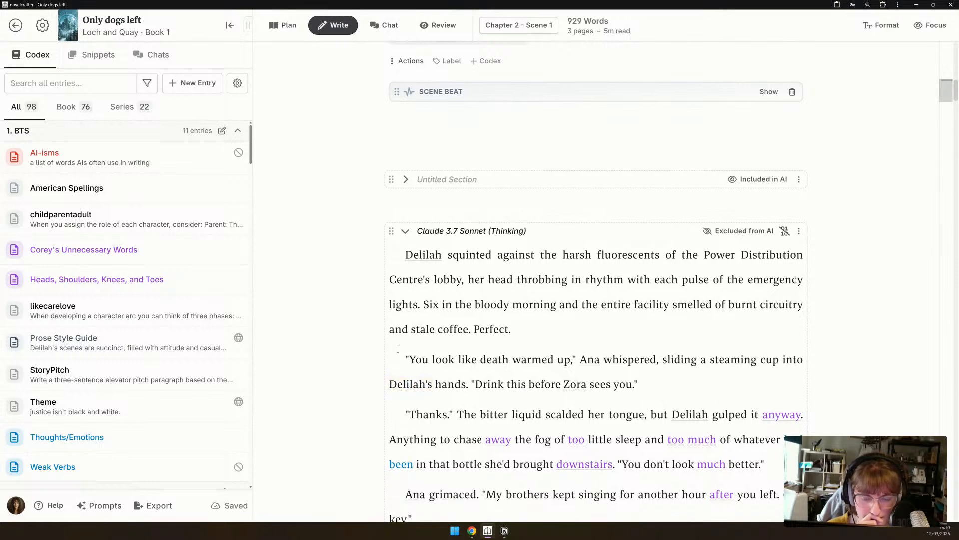
Read the first Claude 3.7 Sonnet (Thinking) section from its opening in the lobby through Zora's order to stop loitering.
scroll(397, 349, down, 2)
scroll(398, 349, down, 2)
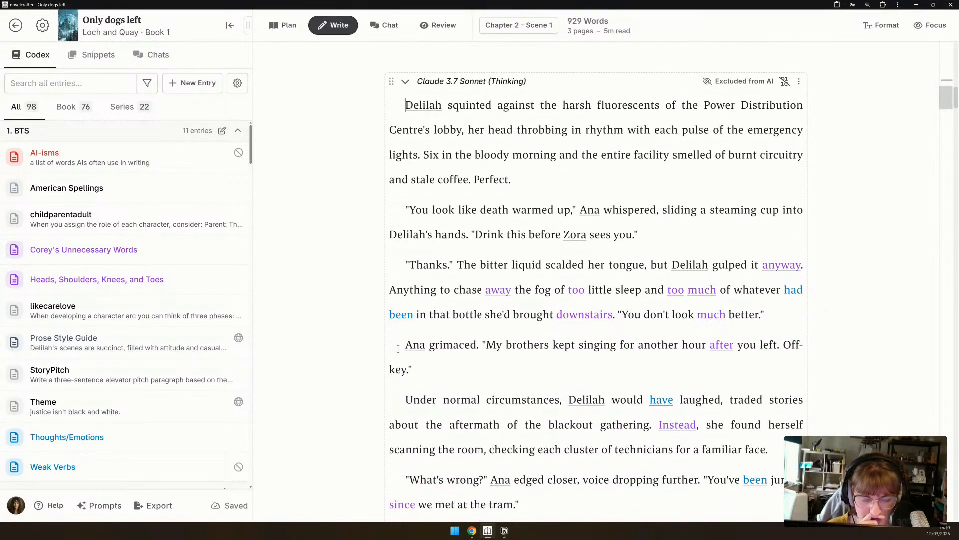
scroll(398, 349, down, 1)
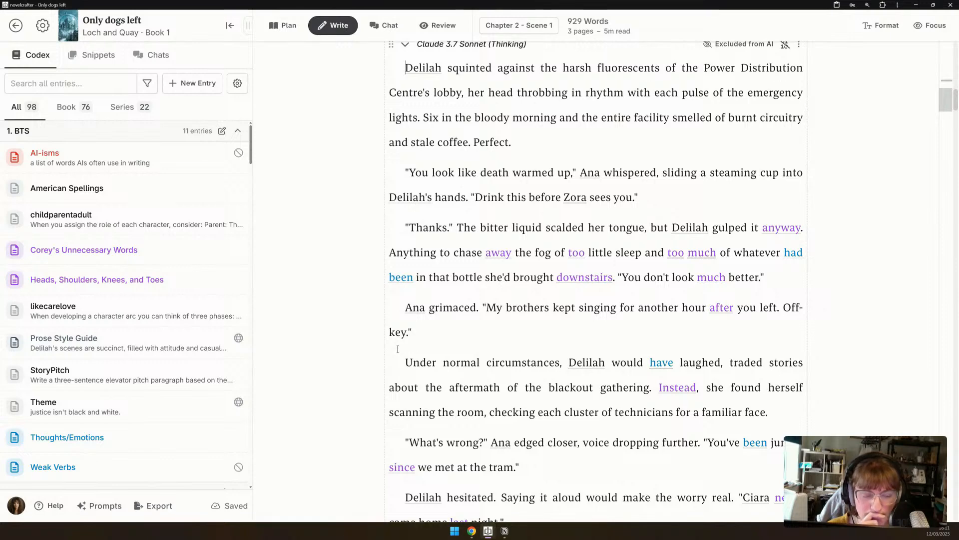
scroll(398, 349, up, 1)
scroll(398, 348, down, 1)
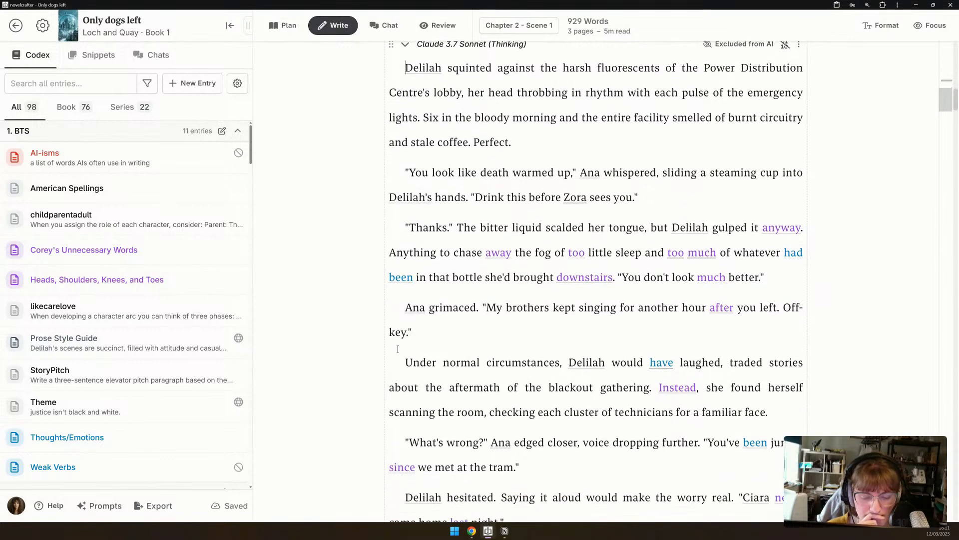
scroll(397, 349, down, 1)
scroll(398, 349, down, 1)
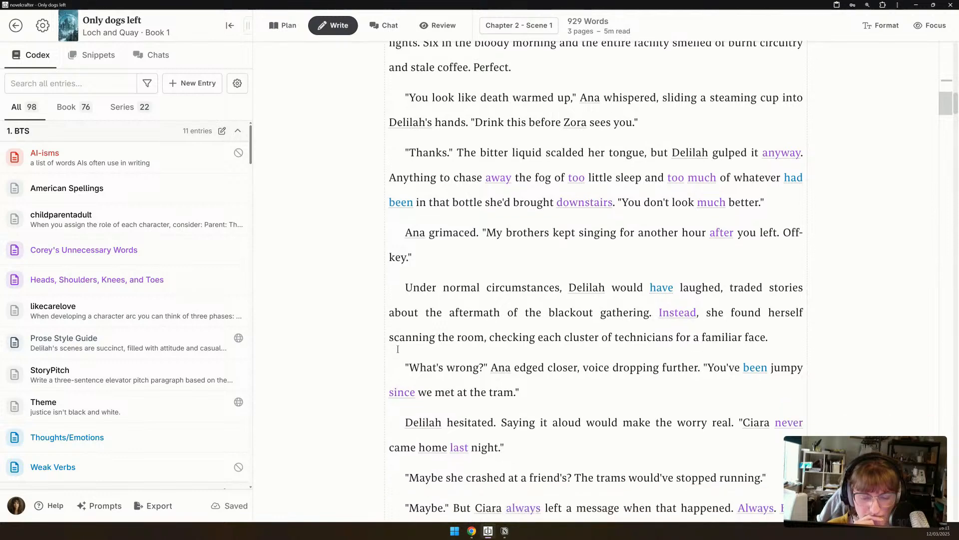
scroll(398, 348, down, 2)
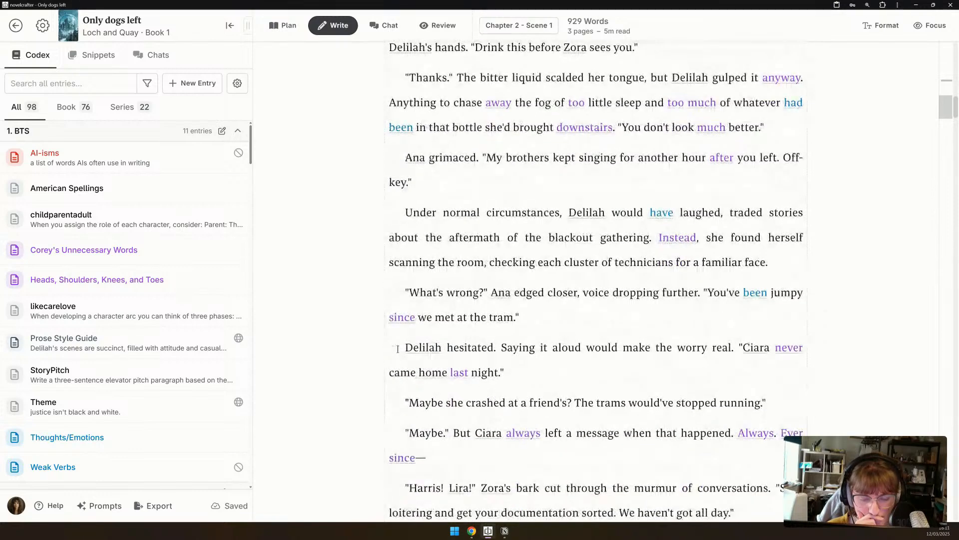
scroll(398, 349, up, 1)
scroll(397, 350, down, 3)
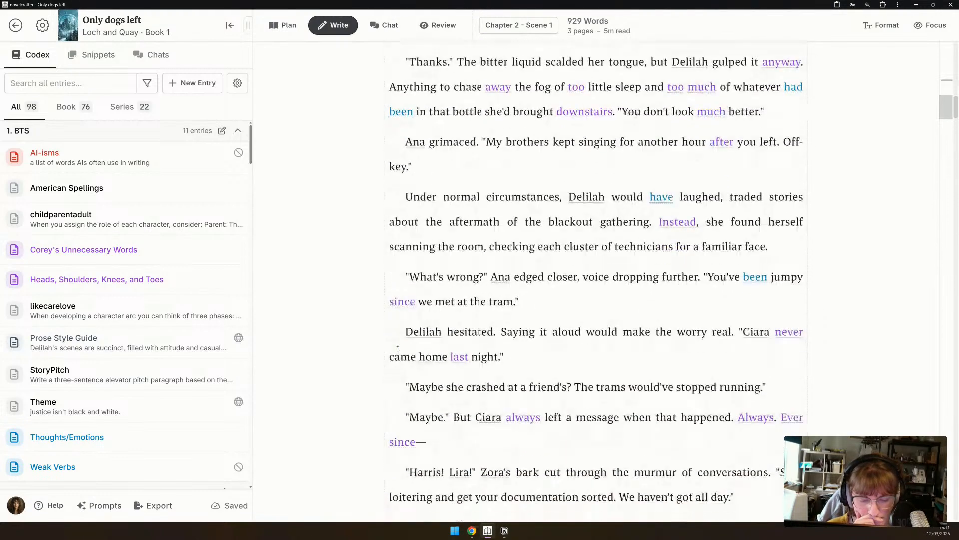
scroll(398, 350, down, 2)
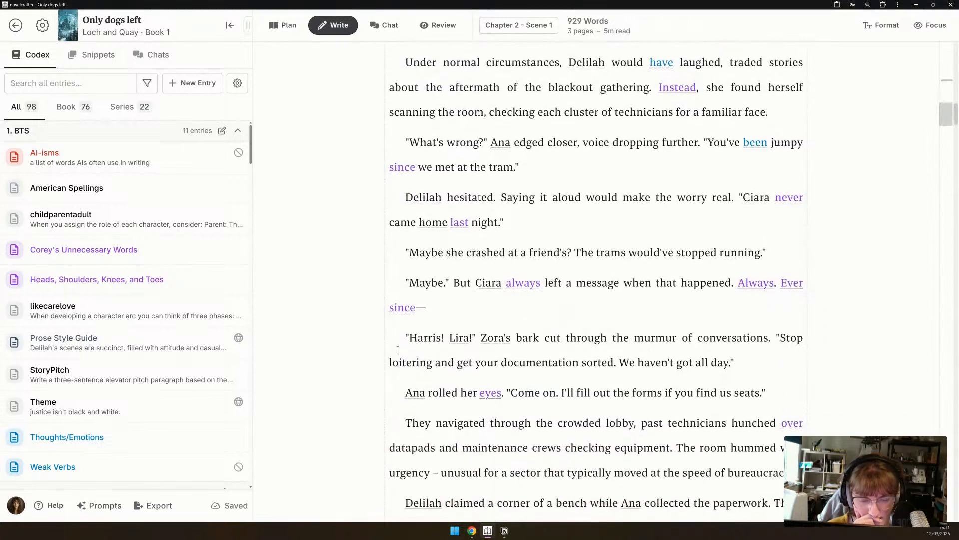
Cut the Claude 3.7 Sonnet (Thinking) section's opening, from "Delilah squinted" through "We haven't got all day!".
drag(753, 358, 398, 250)
key(ctrl+x)
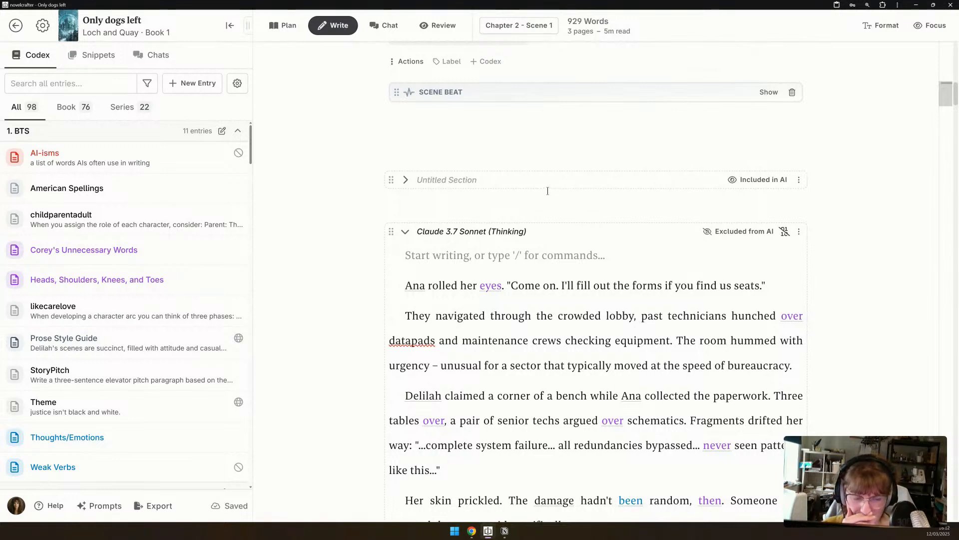
scroll(470, 267, down, 2)
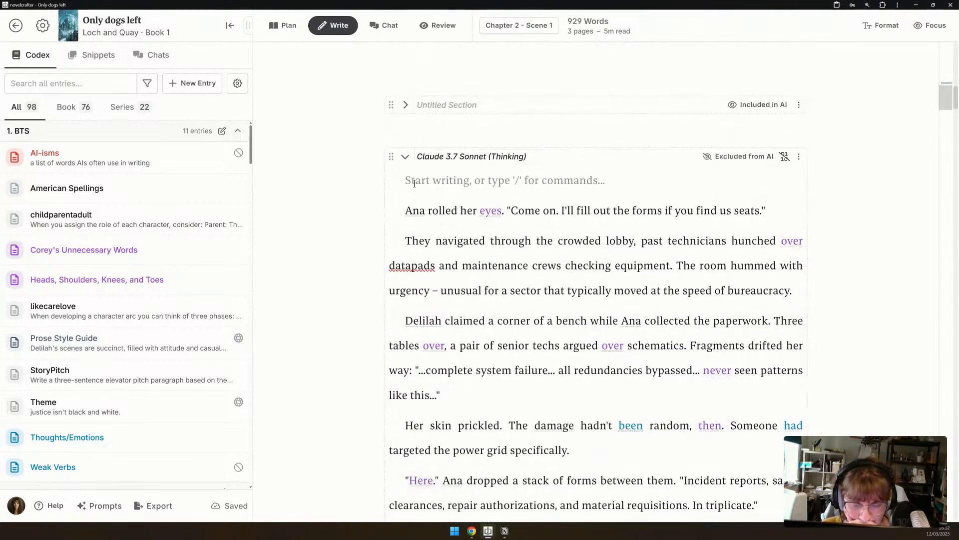
double_click(415, 210)
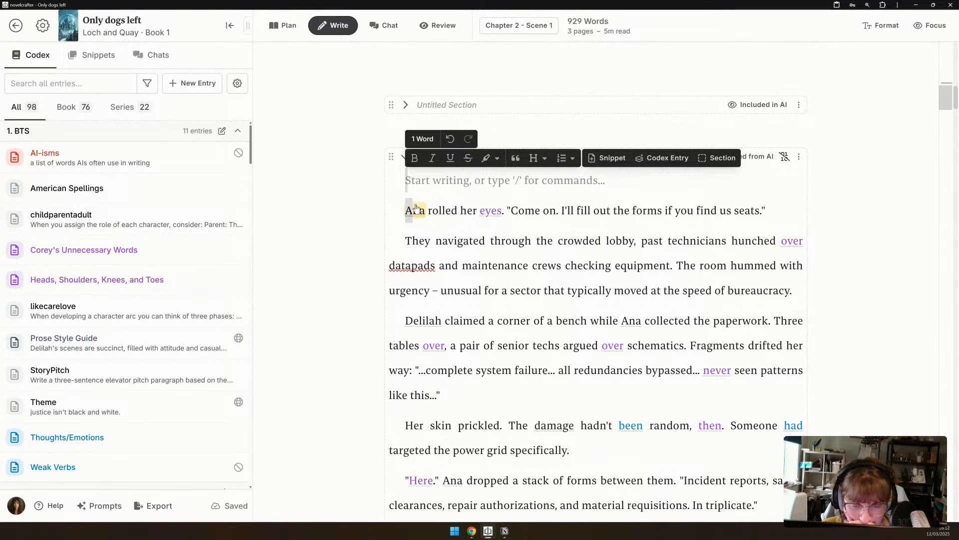
click(410, 185)
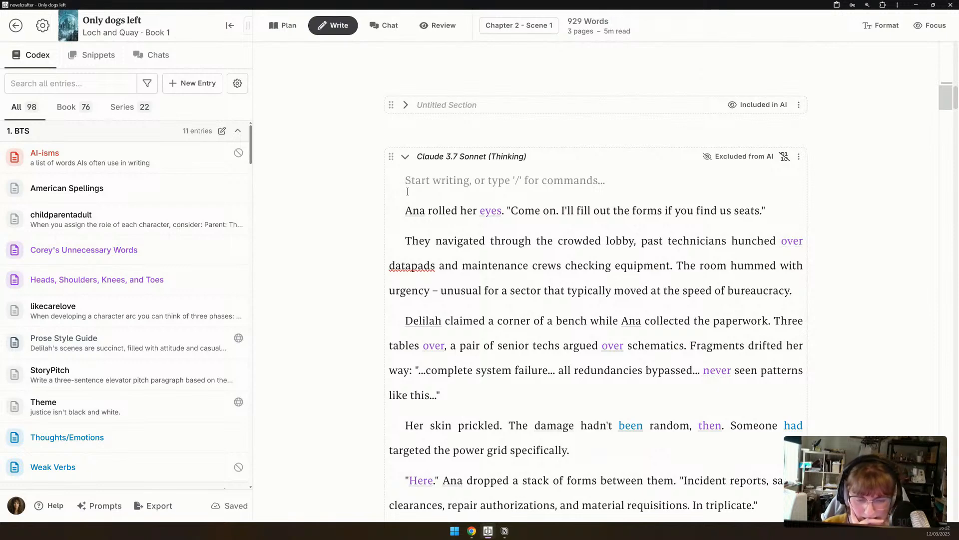
Read the rest of the lobby scene from "Ana rolled her eyes" to the arrival at Junction Box 47-C, and return to the section's header.
scroll(408, 191, down, 2)
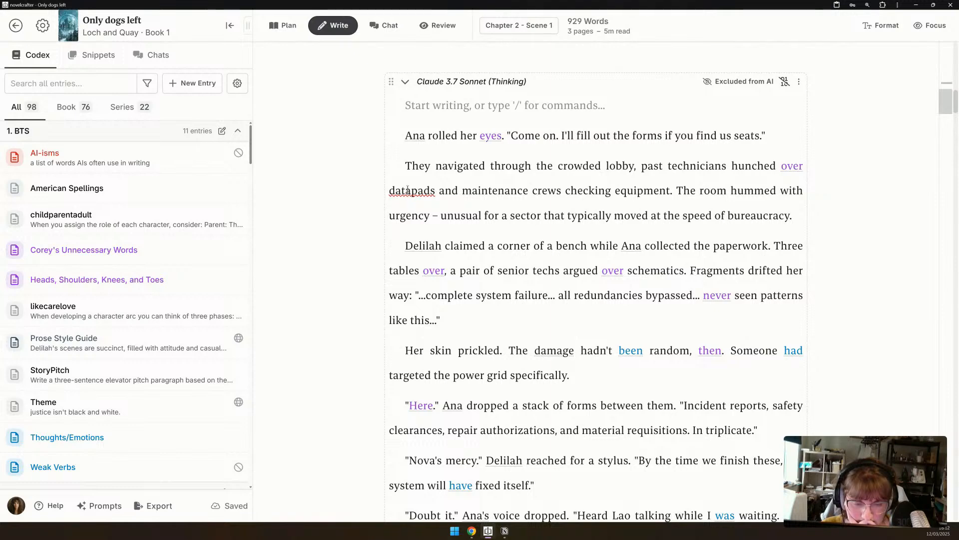
scroll(408, 190, down, 2)
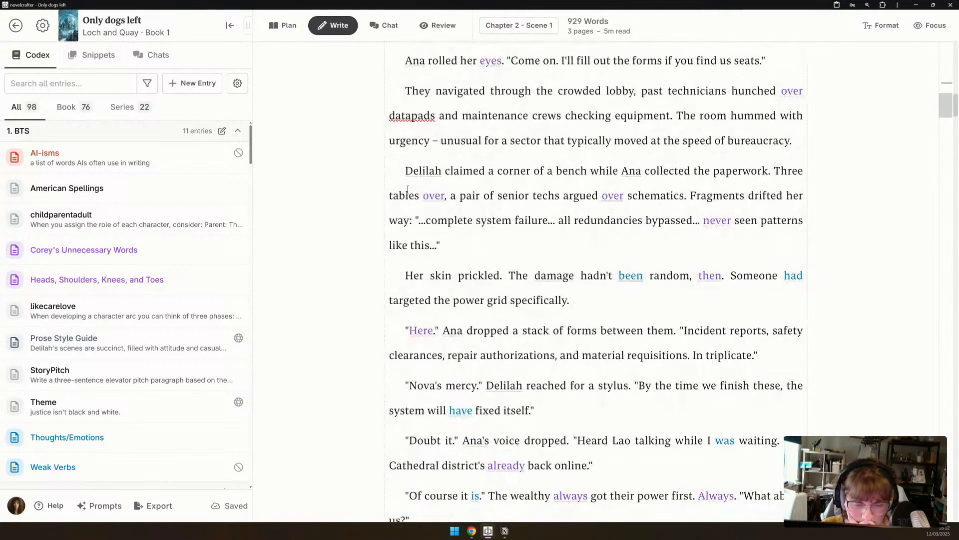
scroll(408, 190, down, 5)
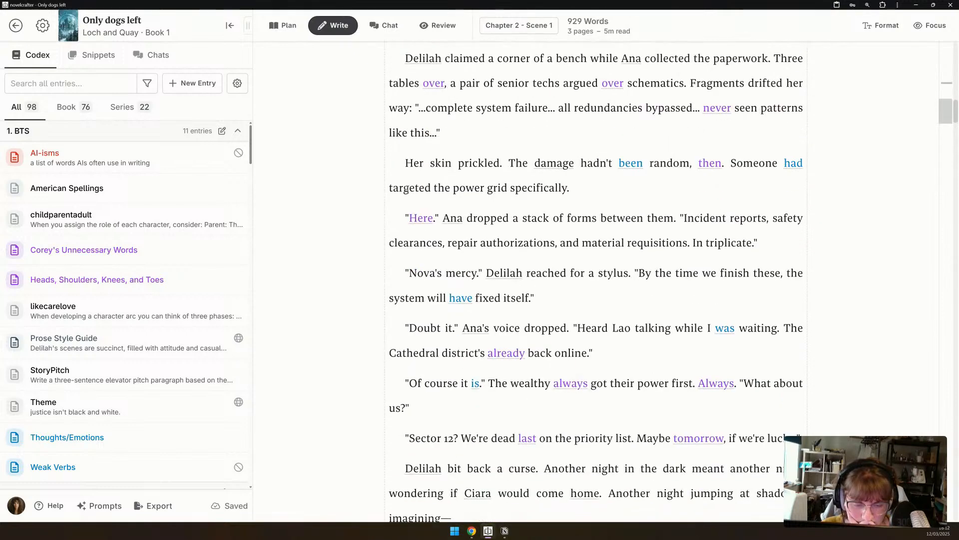
scroll(408, 190, down, 4)
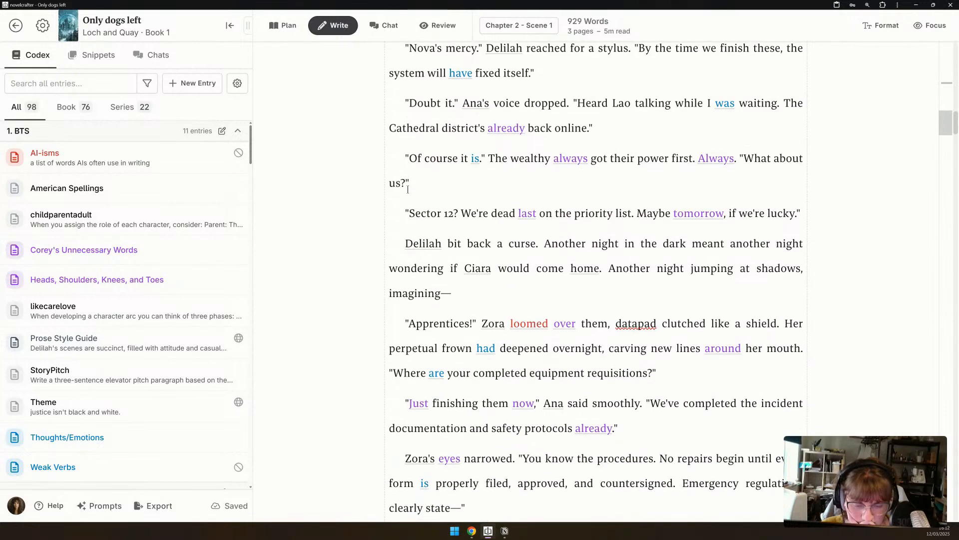
scroll(408, 190, down, 4)
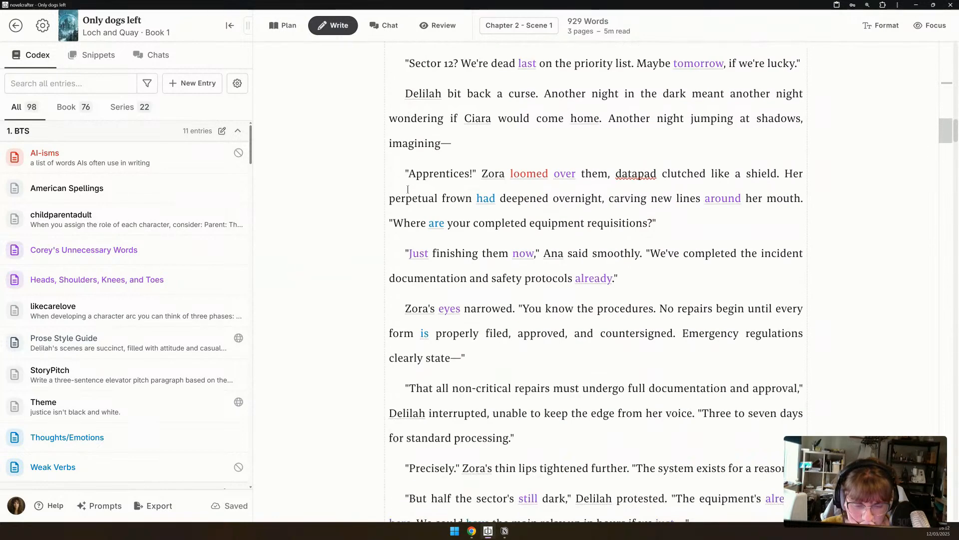
scroll(408, 190, down, 3)
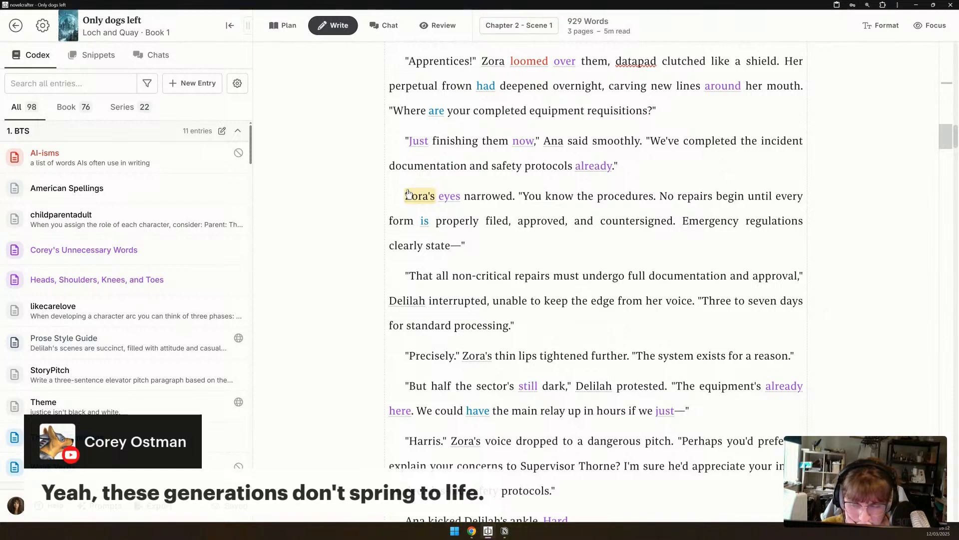
scroll(408, 189, down, 2)
scroll(408, 190, down, 3)
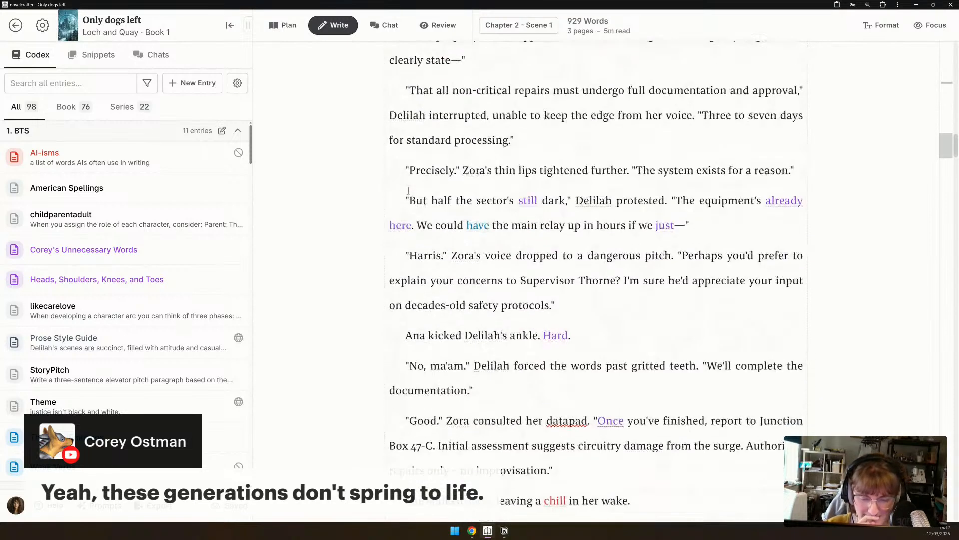
scroll(408, 202, down, 3)
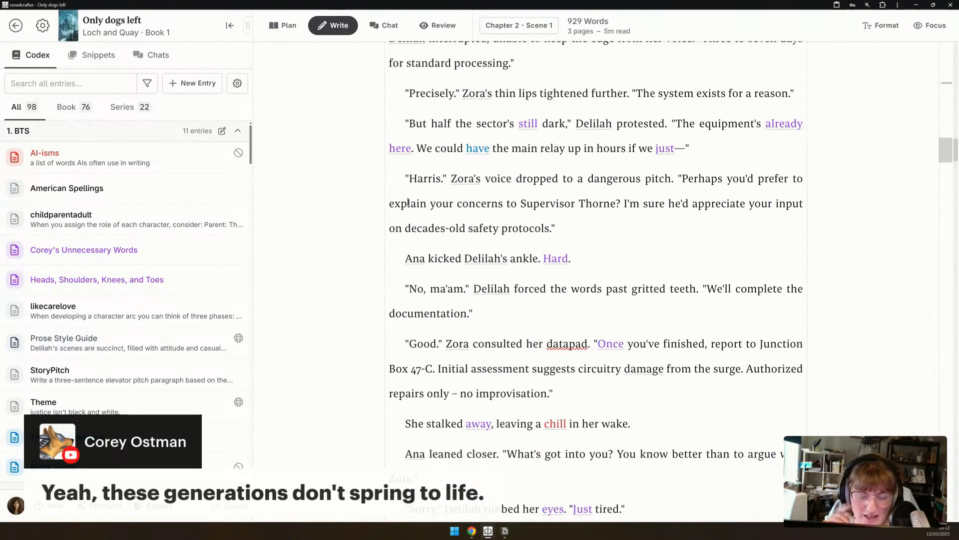
scroll(400, 190, down, 2)
scroll(400, 190, down, 2)
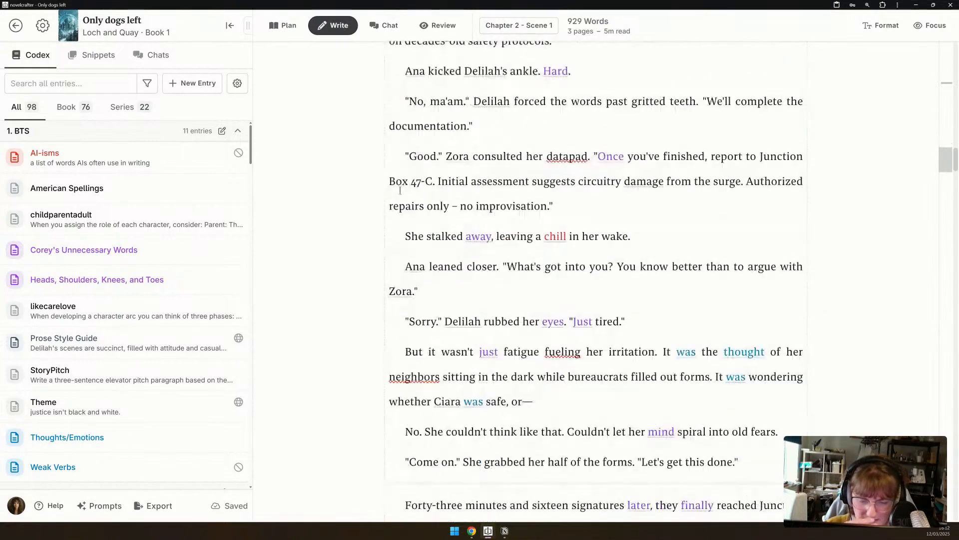
scroll(400, 190, down, 4)
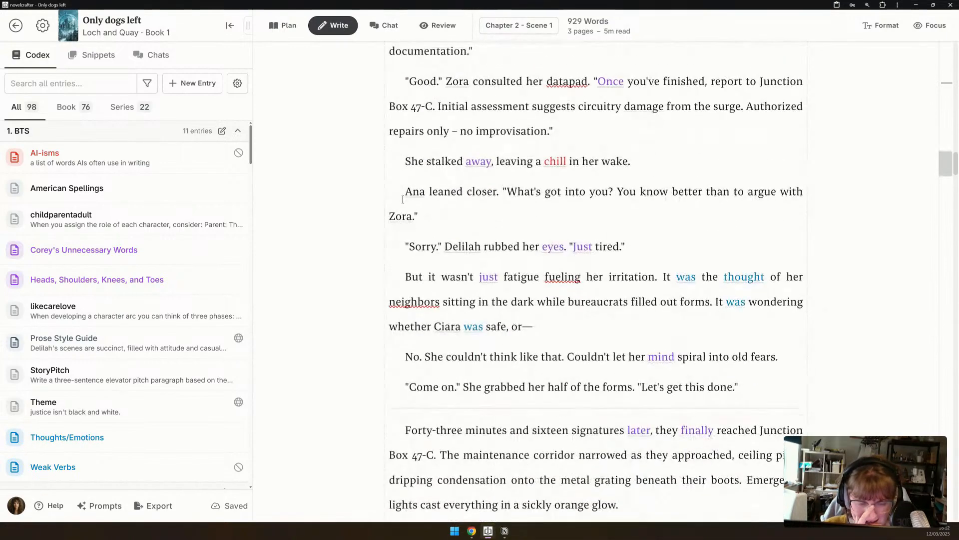
scroll(405, 200, up, 8)
scroll(404, 199, up, 20)
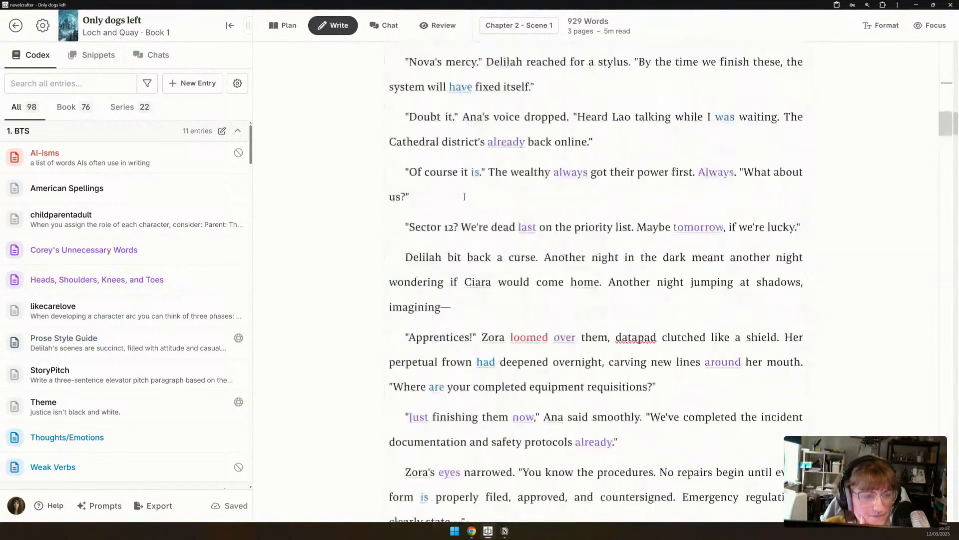
scroll(465, 202, up, 6)
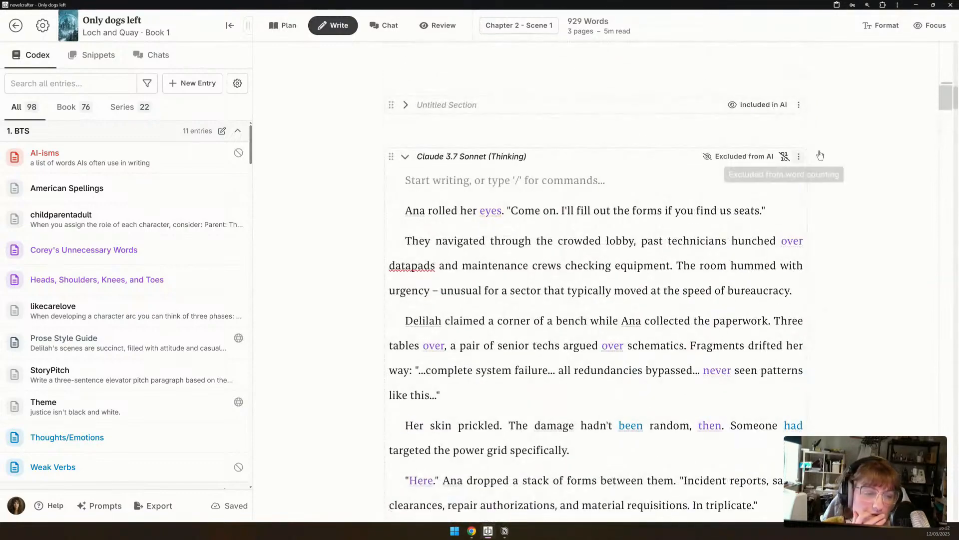
Delete the whole expanded Claude 3.7 Sonnet (Thinking) section below the untitled section.
click(799, 158)
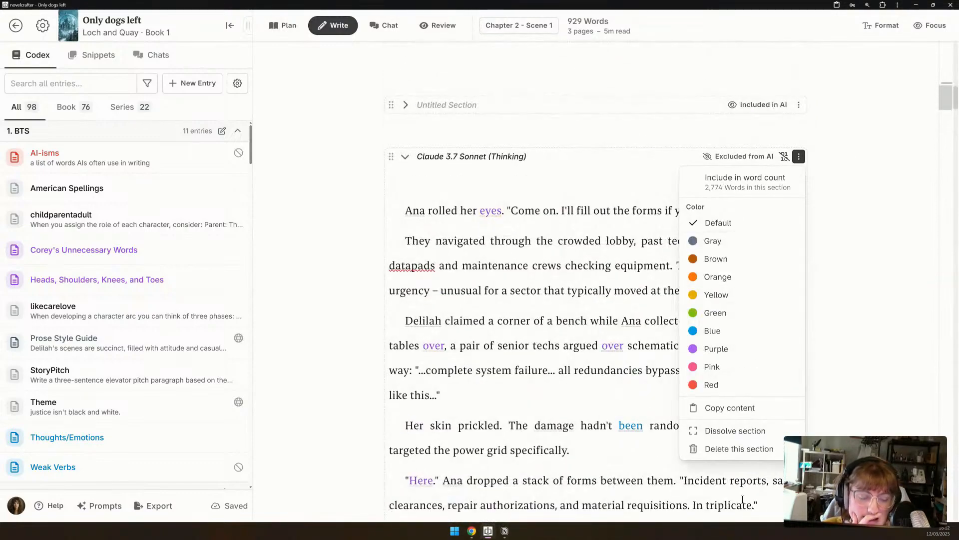
click(732, 448)
scroll(509, 257, up, 10)
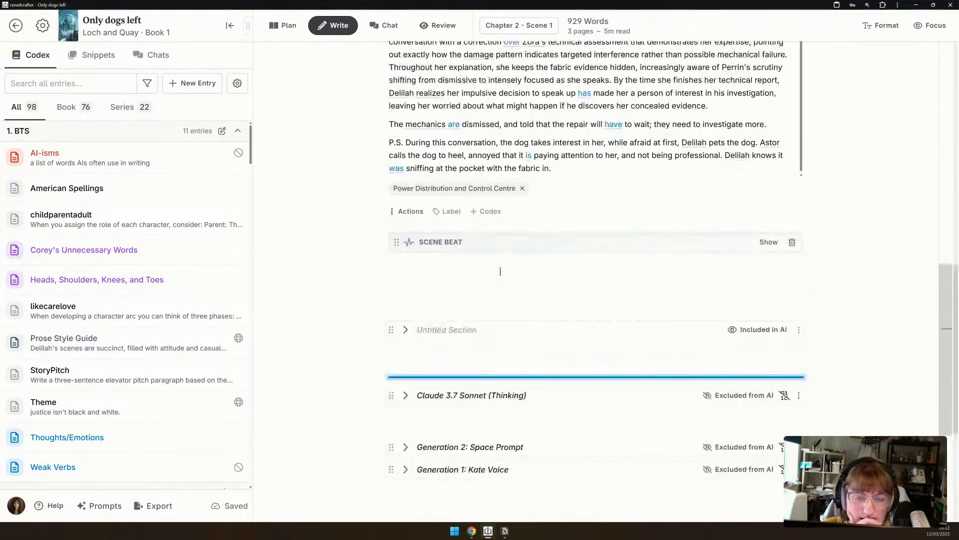
Remove the empty paragraph between the untitled section and the divider above the remaining Claude 3.7 Sonnet (Thinking) section.
scroll(373, 301, down, 7)
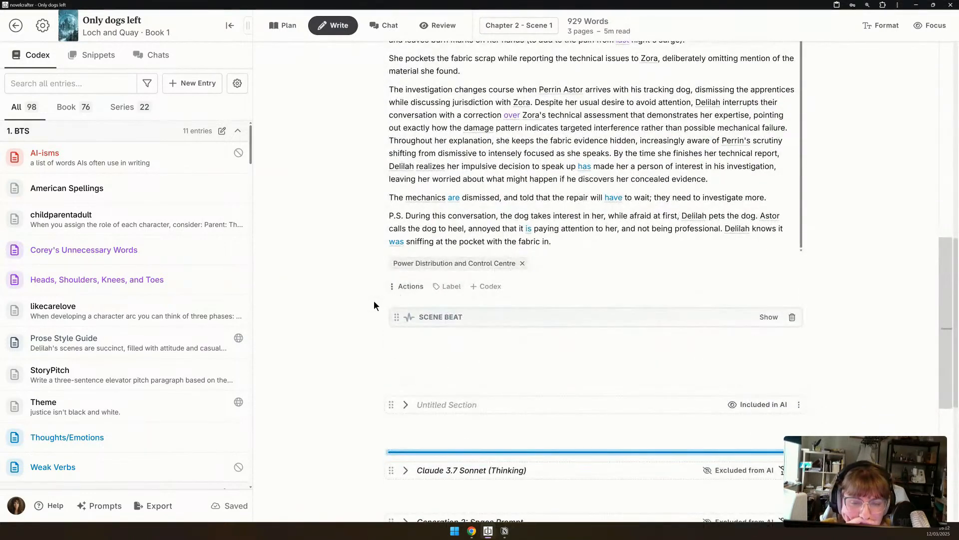
scroll(368, 299, down, 3)
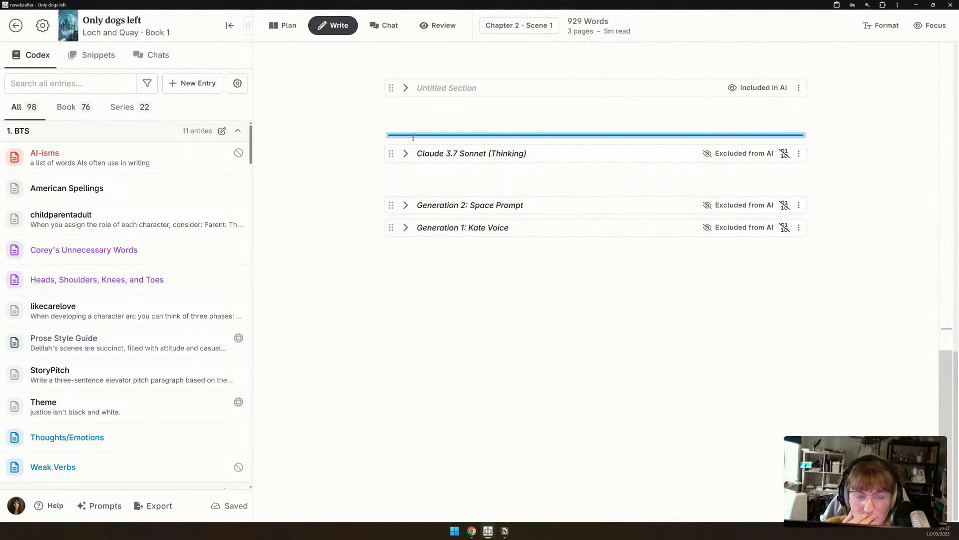
click(415, 129)
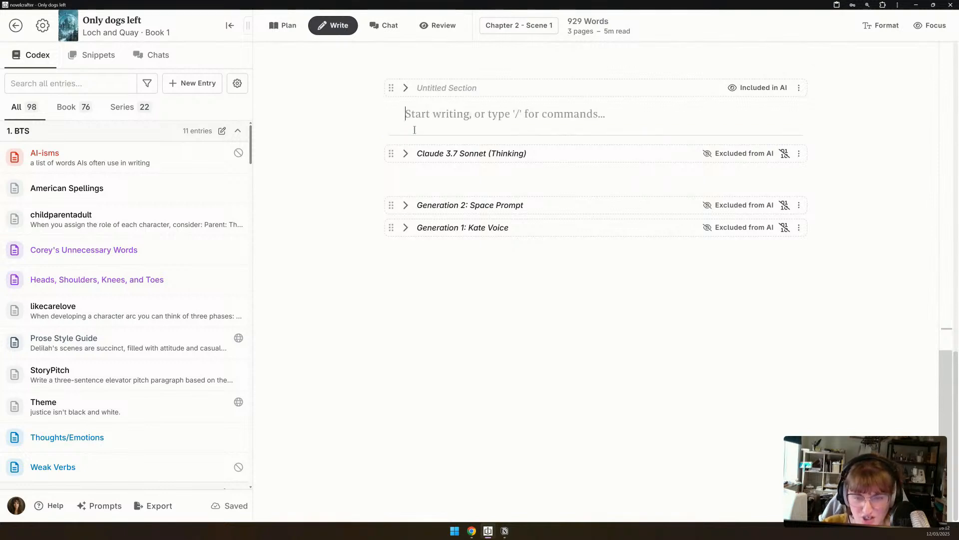
key(Delete)
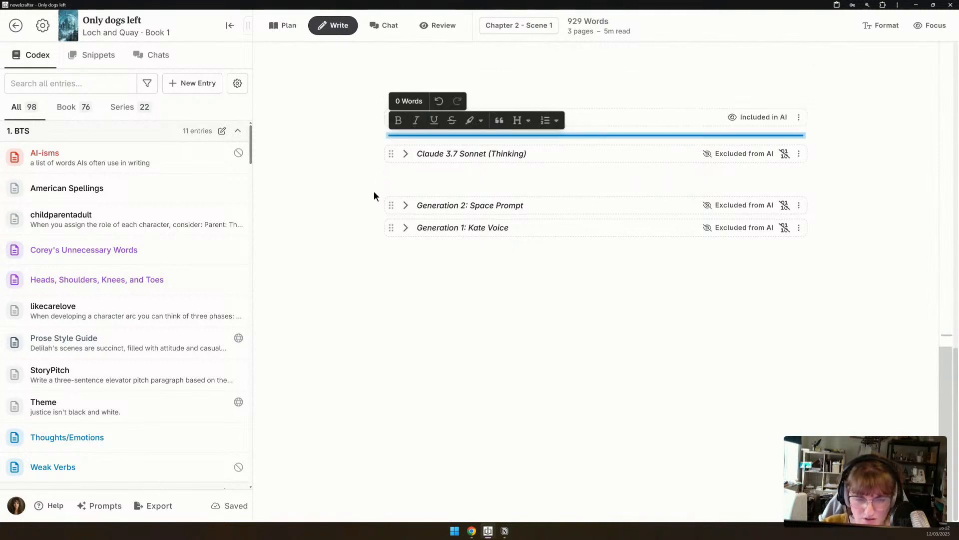
Cut the remaining Claude 3.7 Sonnet (Thinking) section's opening, from the "CHAPTER 2" heading through "in the dim emergency lighting.".
click(405, 154)
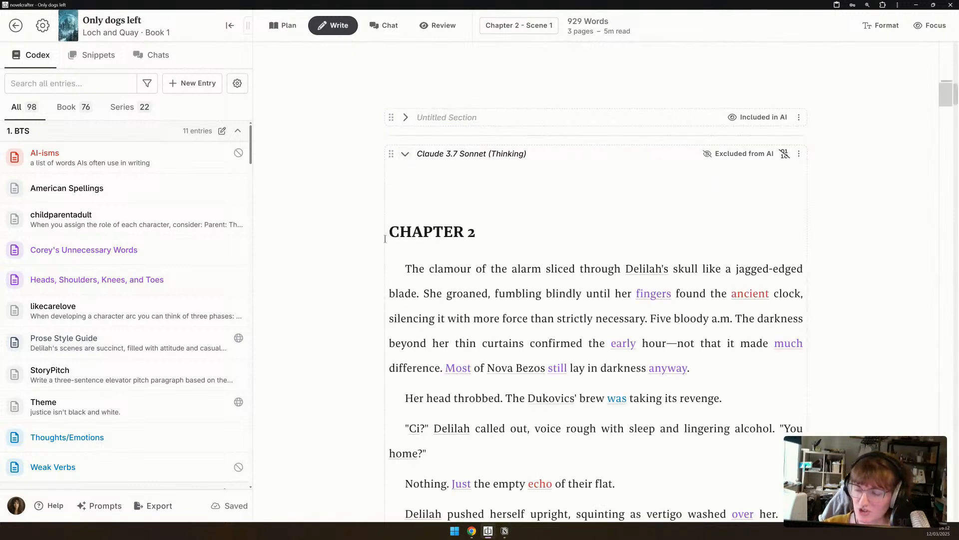
scroll(517, 266, down, 2)
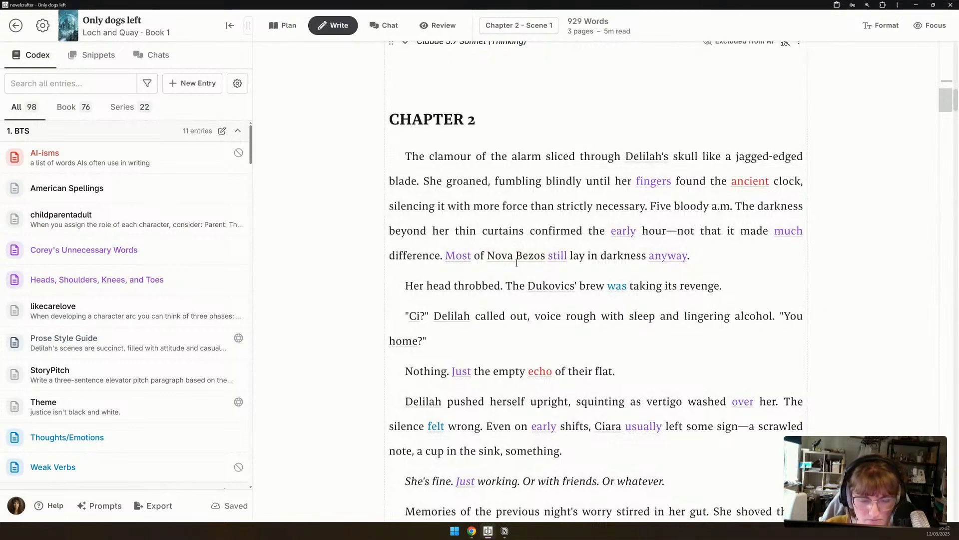
scroll(517, 263, down, 1)
scroll(513, 204, up, 1)
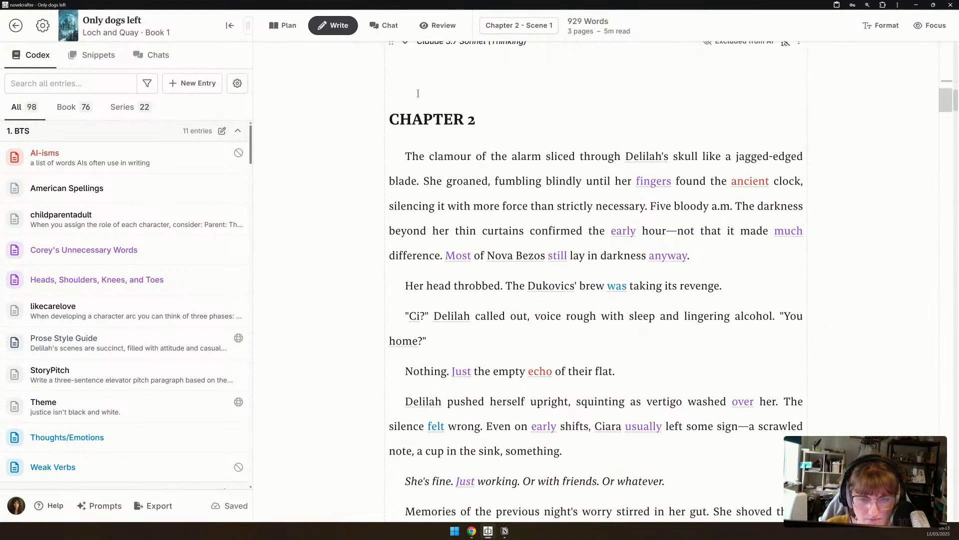
drag(418, 93, 730, 401)
scroll(619, 384, down, 3)
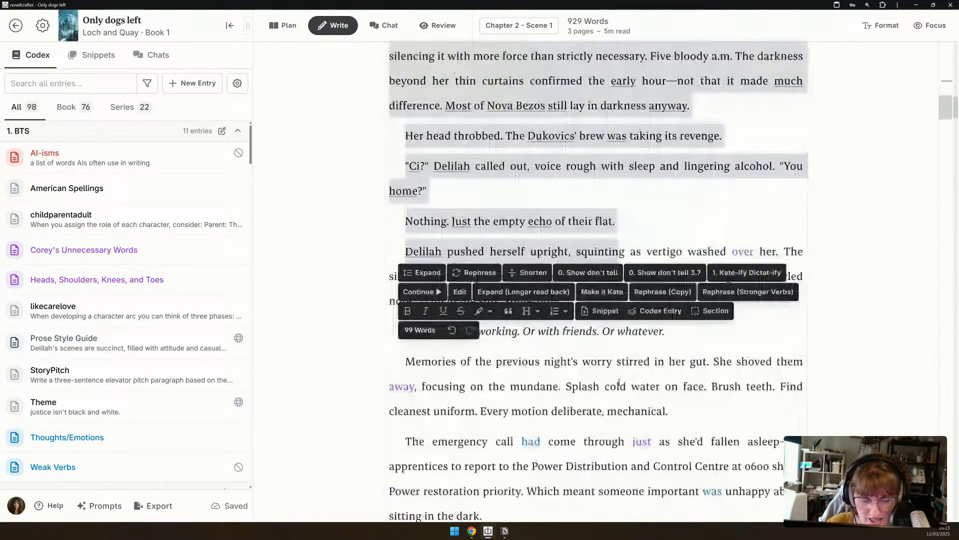
scroll(620, 384, down, 10)
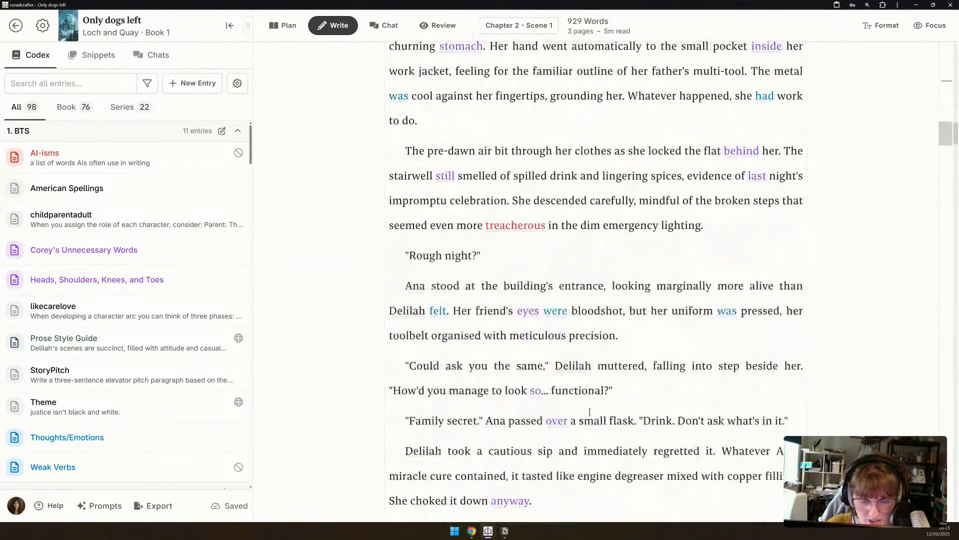
shift+click(730, 225)
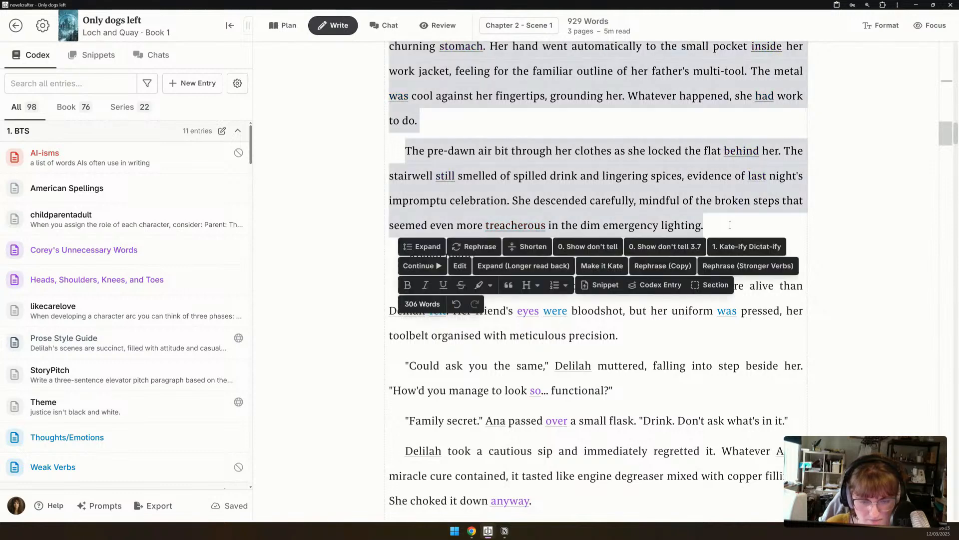
scroll(730, 225, down, 3)
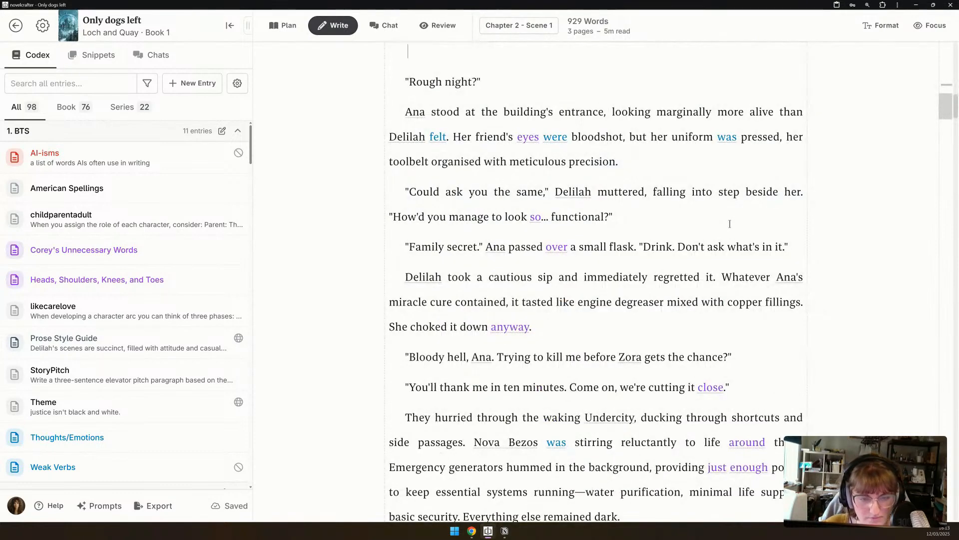
Read the Claude 3.7 Sonnet (Thinking) scene from "Rough night?" to the guarded PDACC entrance, and collapse the section.
scroll(729, 223, down, 1)
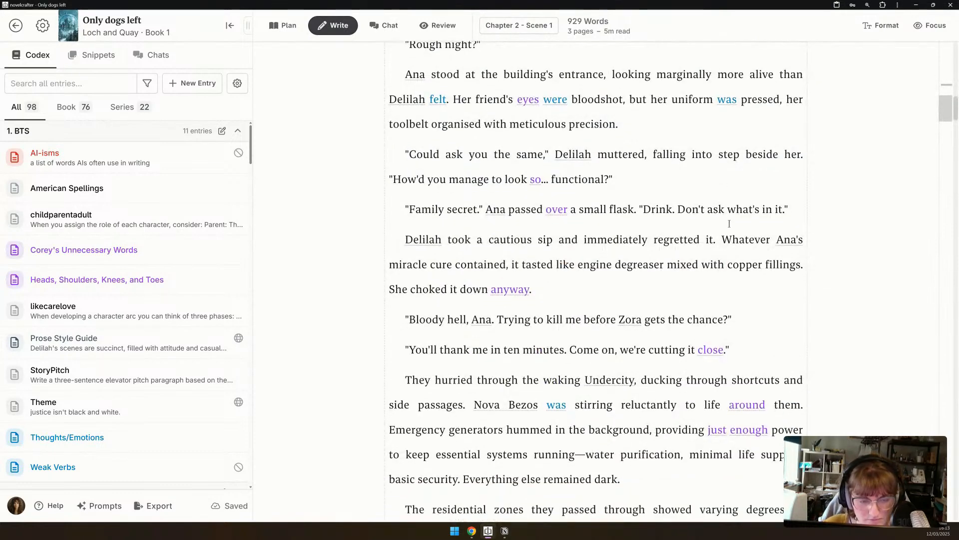
scroll(729, 224, down, 5)
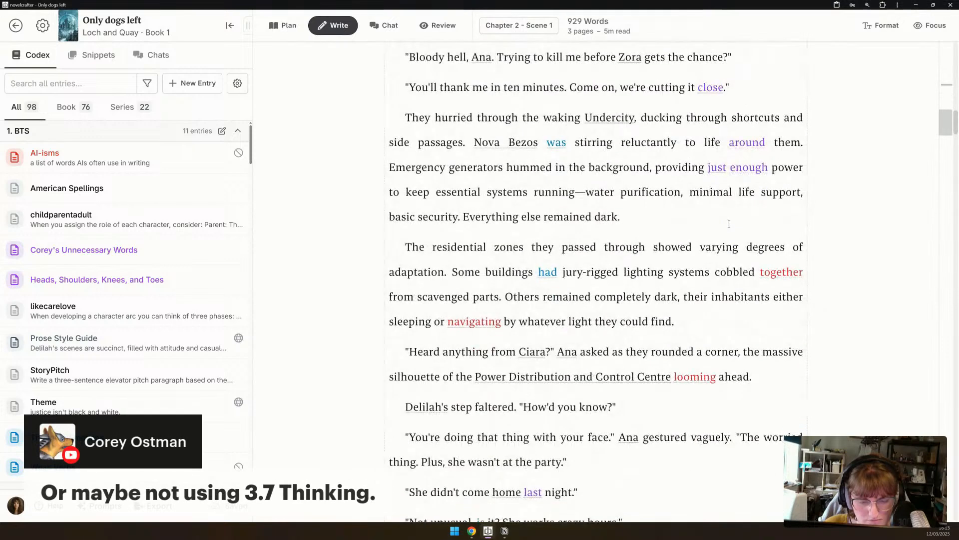
scroll(729, 224, down, 2)
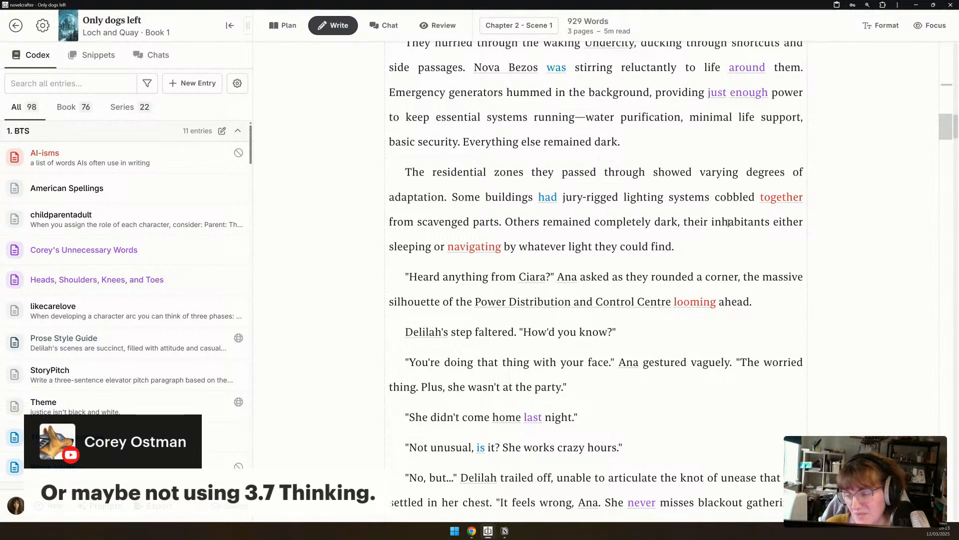
scroll(725, 228, down, 9)
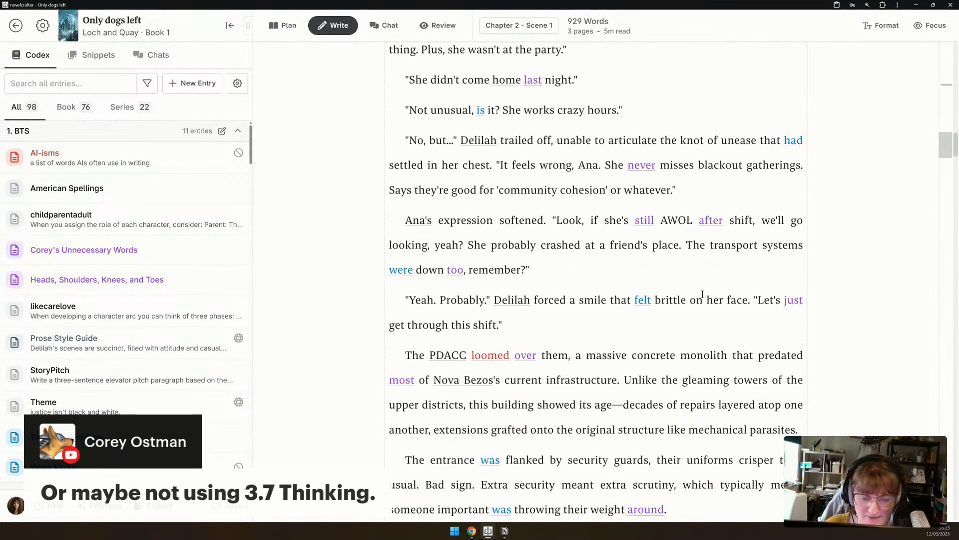
scroll(702, 294, up, 10)
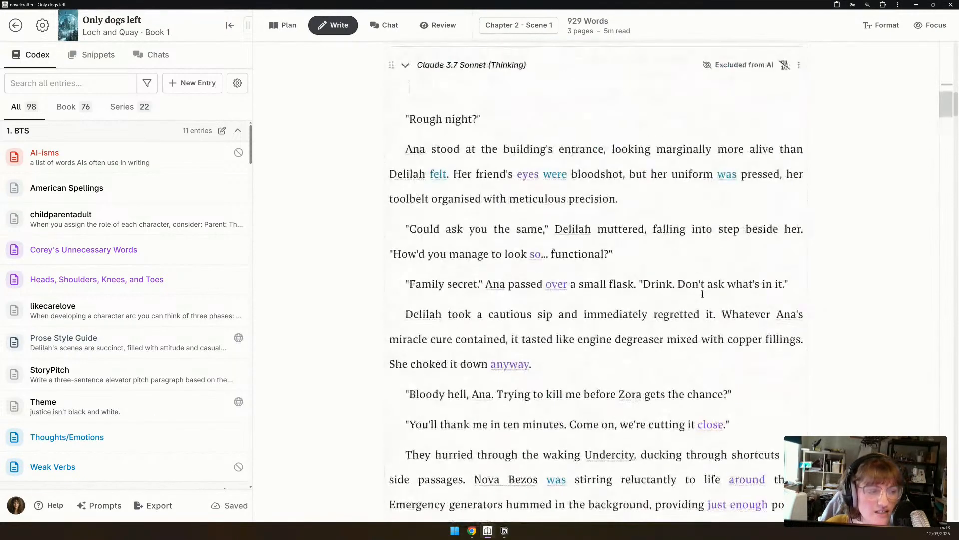
click(404, 67)
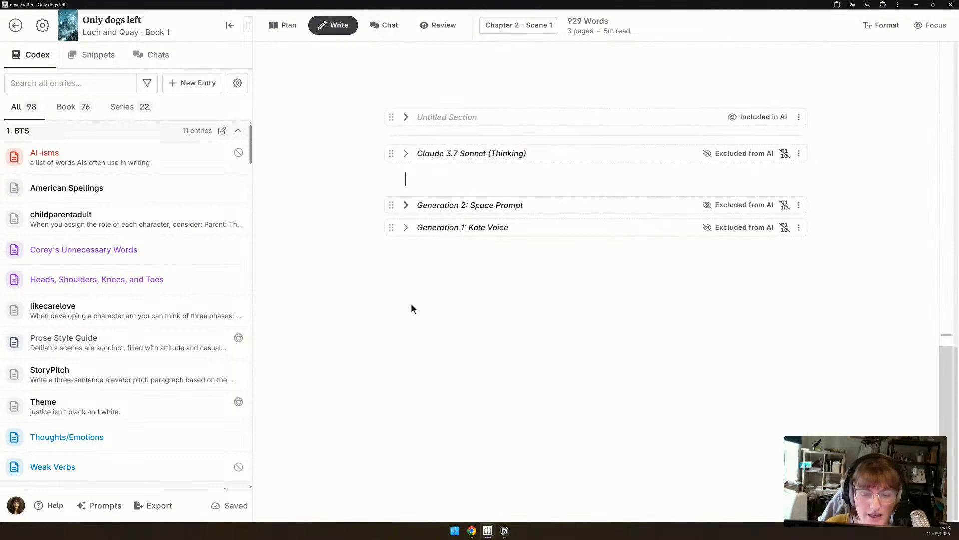
Expand the "Generation 1: Kate Voice" section and read from Delilah's pounding head through Zora's line about irregularities.
click(405, 228)
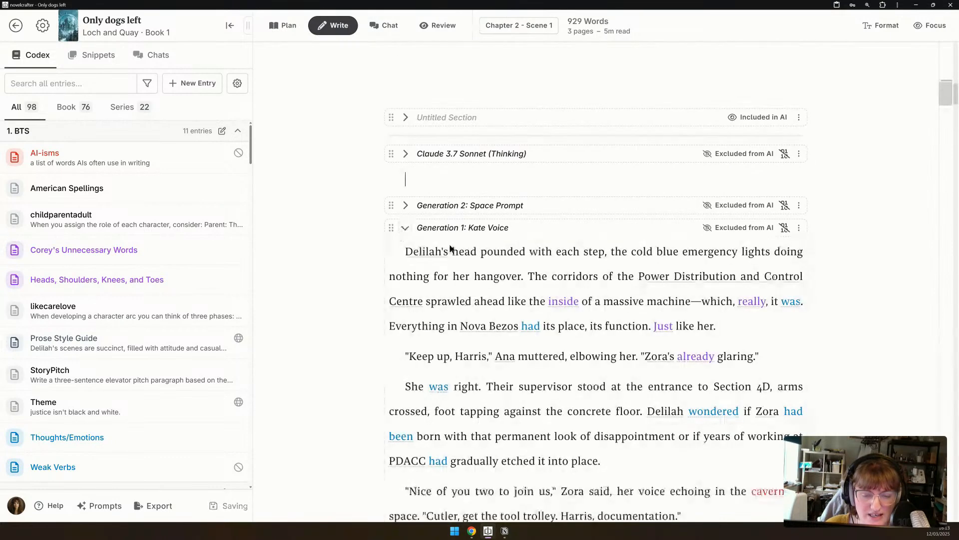
scroll(600, 285, down, 3)
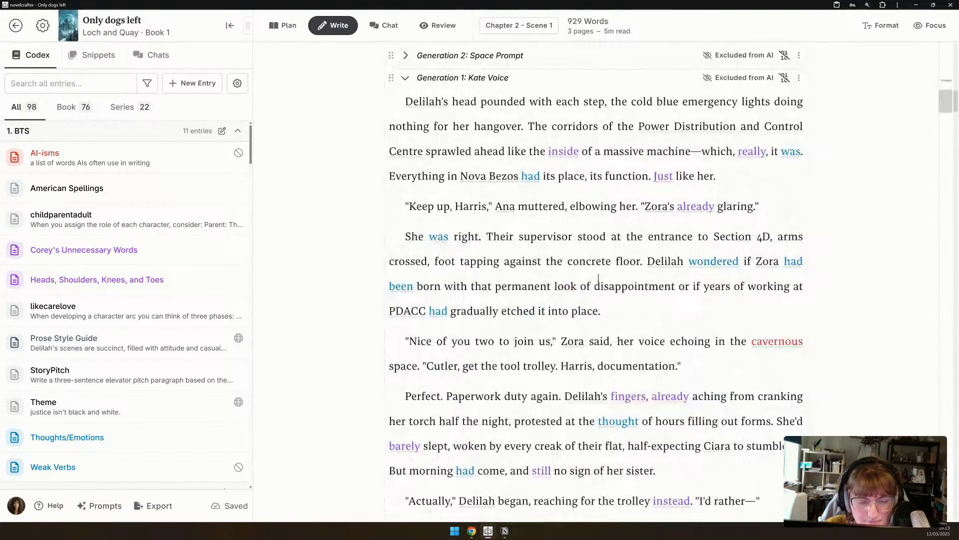
scroll(598, 279, down, 1)
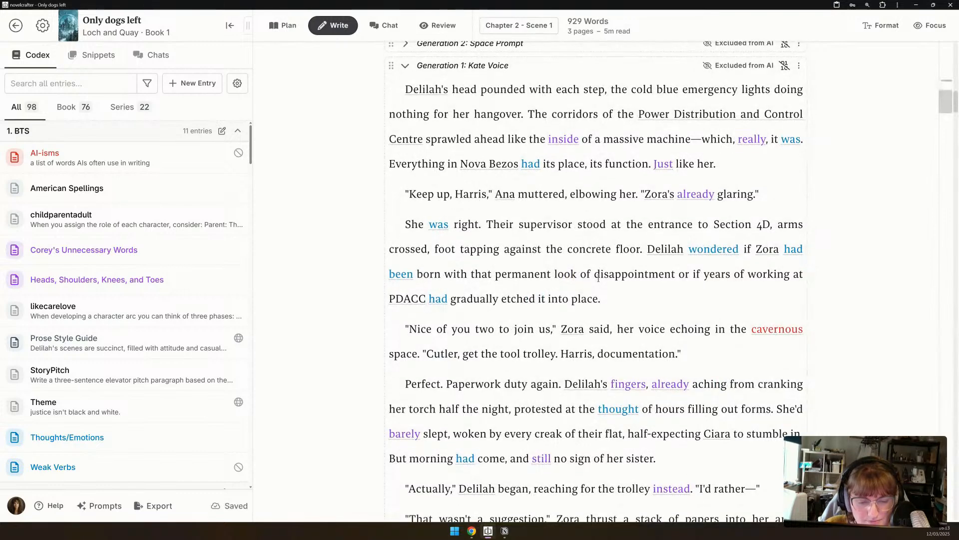
scroll(598, 278, down, 2)
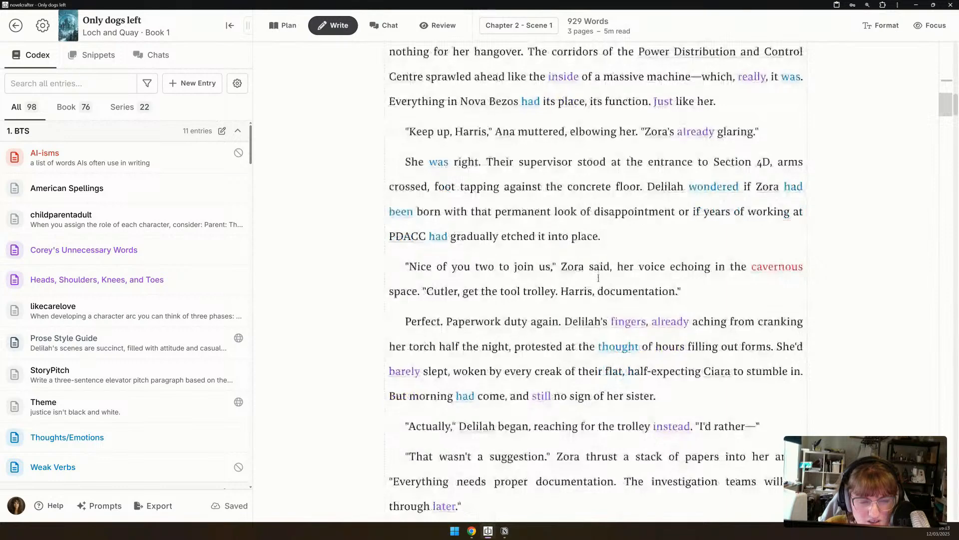
scroll(598, 279, down, 6)
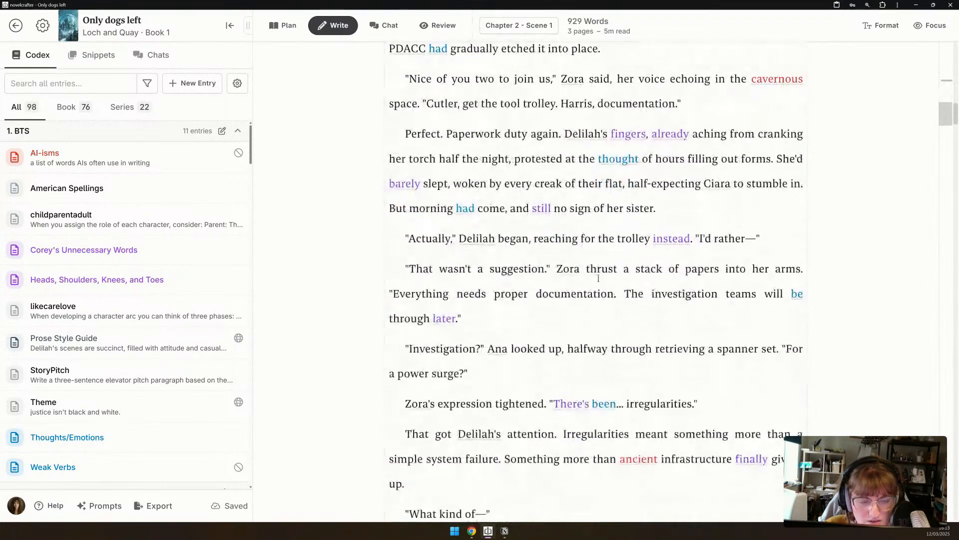
scroll(598, 278, down, 2)
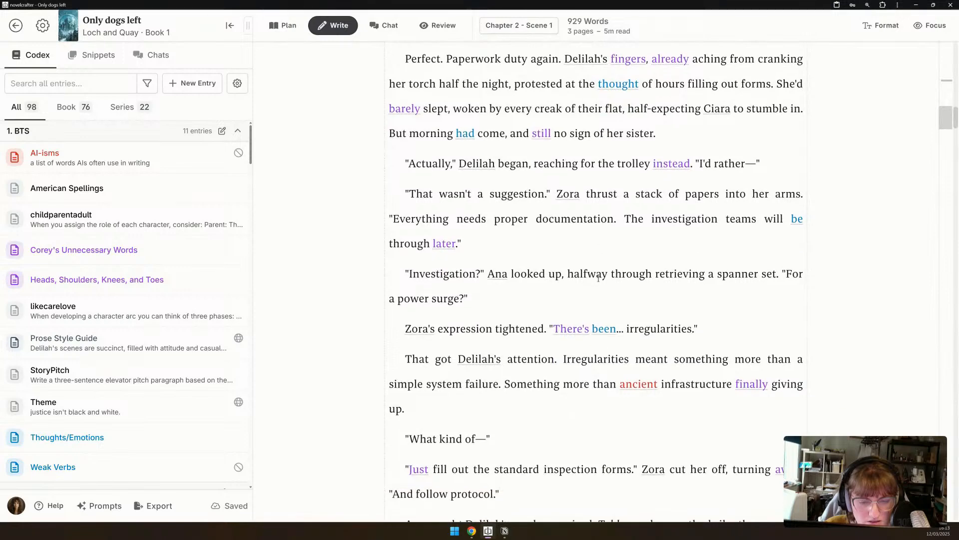
scroll(598, 278, down, 3)
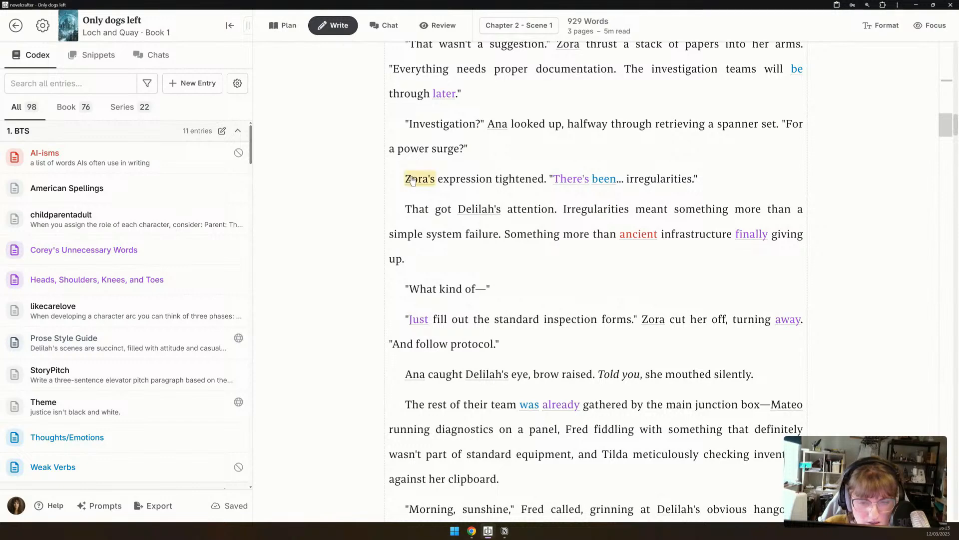
drag(404, 179, 809, 184)
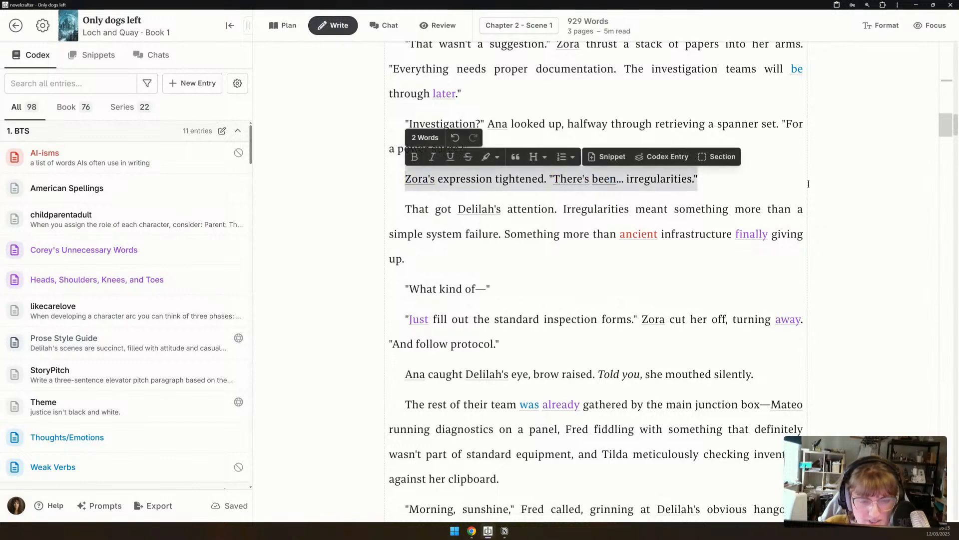
click(612, 259)
Read the Kate Voice scene on from Zora's inspection-form orders to the dialogue about signatures and the Archon.
scroll(612, 260, down, 2)
scroll(612, 259, down, 4)
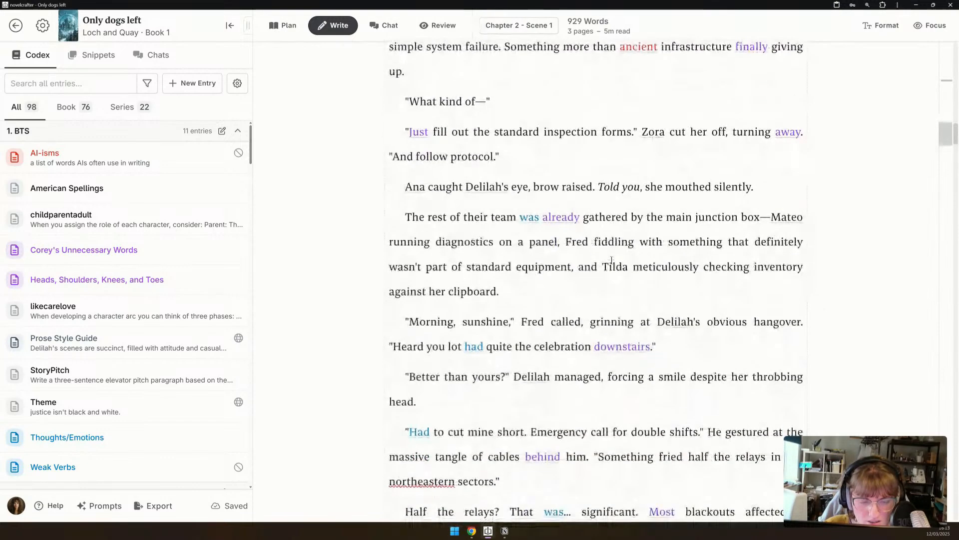
scroll(612, 261, down, 4)
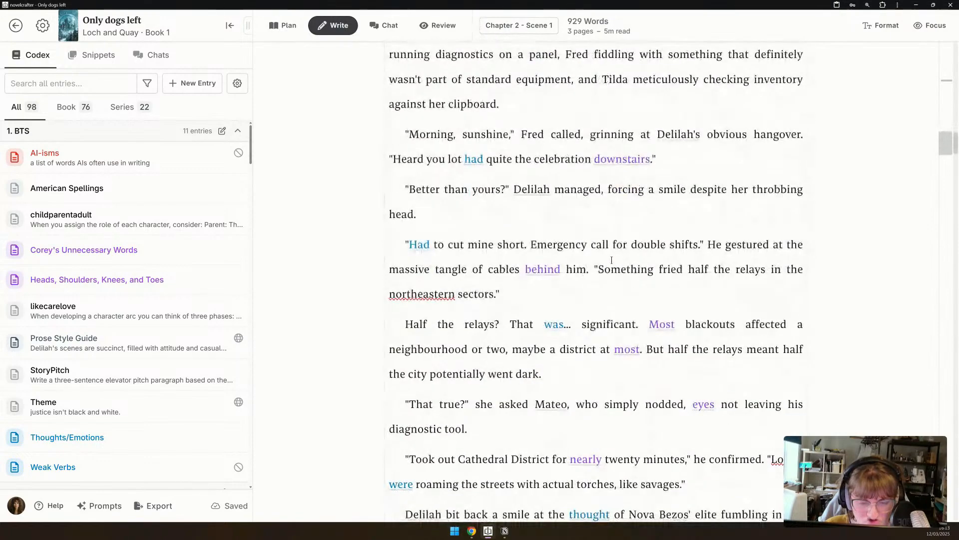
scroll(612, 260, down, 4)
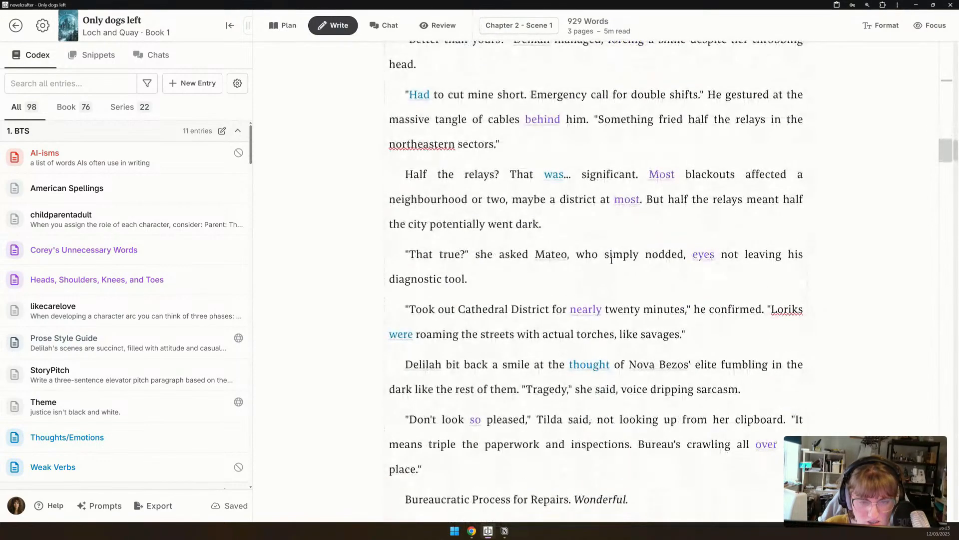
scroll(612, 260, down, 3)
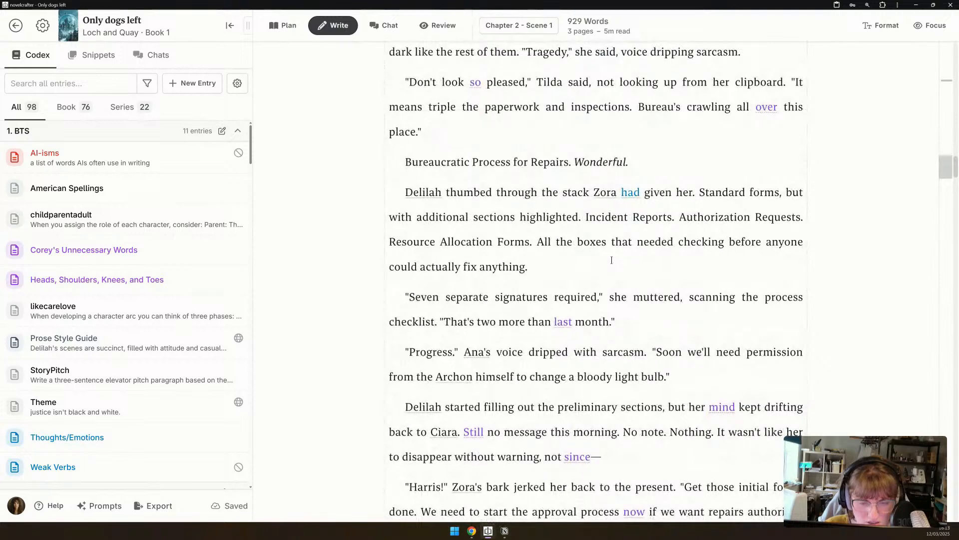
scroll(612, 260, down, 1)
scroll(612, 261, down, 1)
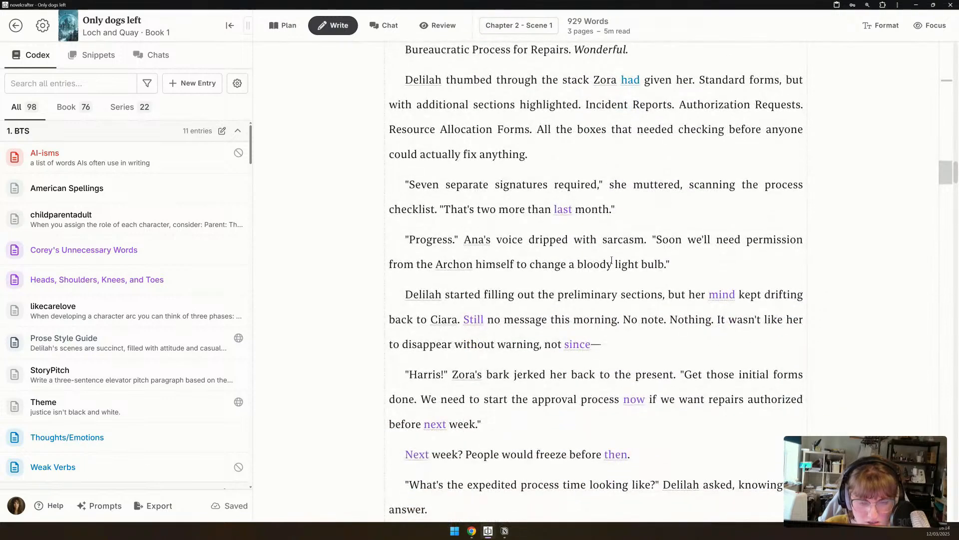
Highlight in yellow the two dialogue paragraphs from "Seven separate signatures required" through "change a bloody light bulb.".
drag(687, 262, 405, 184)
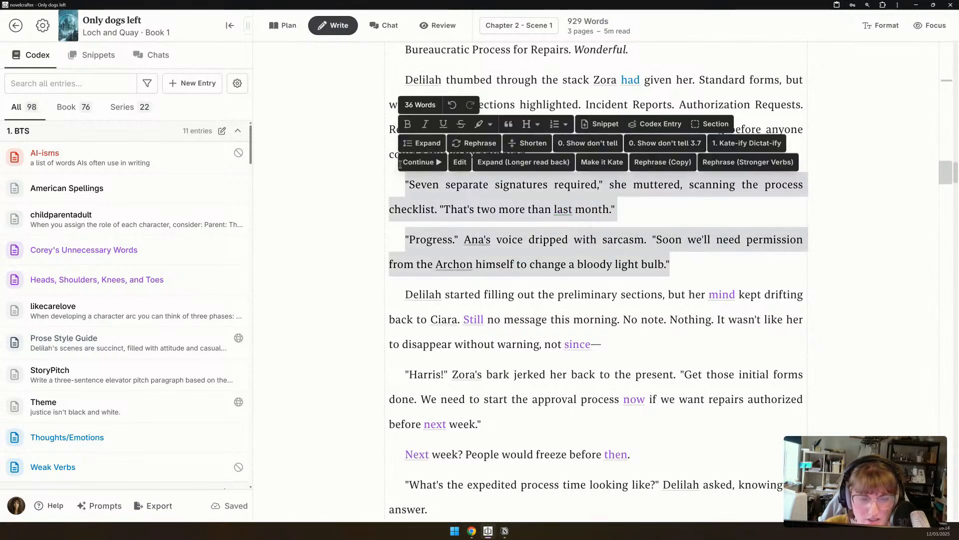
click(490, 124)
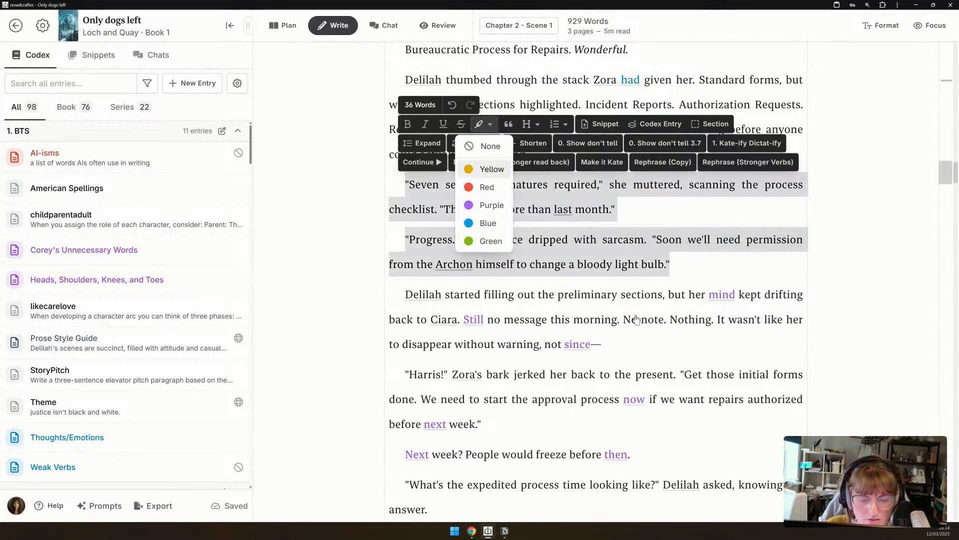
click(487, 167)
click(690, 325)
Read the Kate Voice scene on from Delilah's preliminary forms through the three-day repair dialogue to Zora's announcement at Junction H-7.
scroll(690, 325, down, 3)
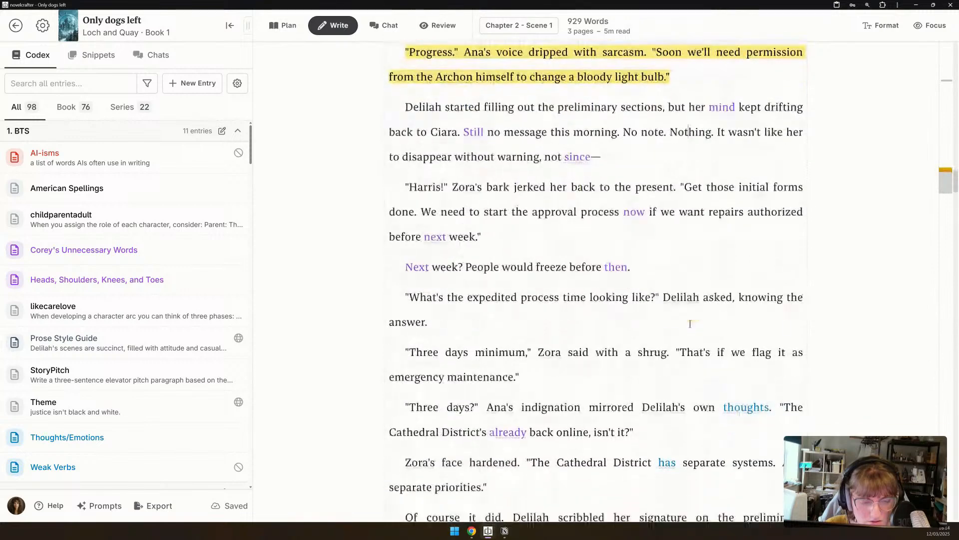
scroll(690, 324, down, 3)
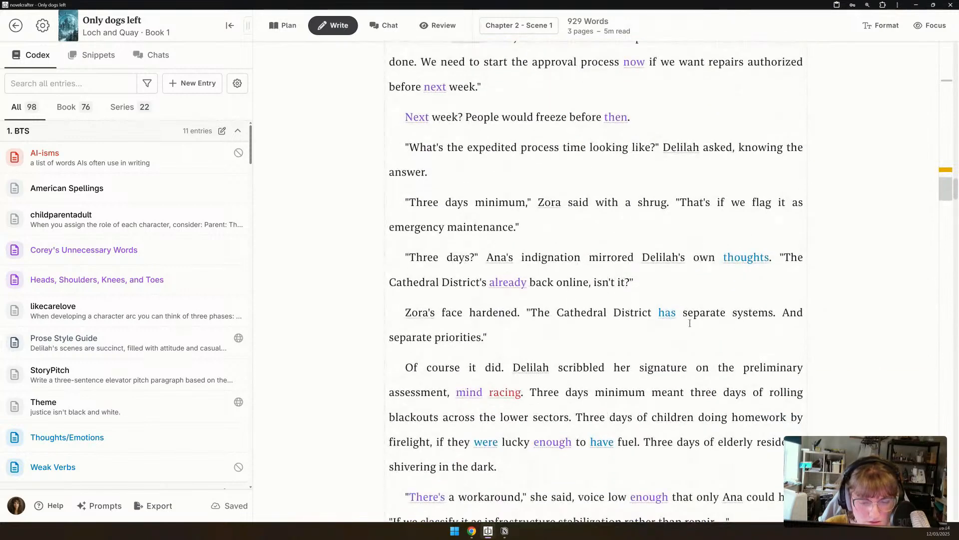
scroll(690, 323, down, 3)
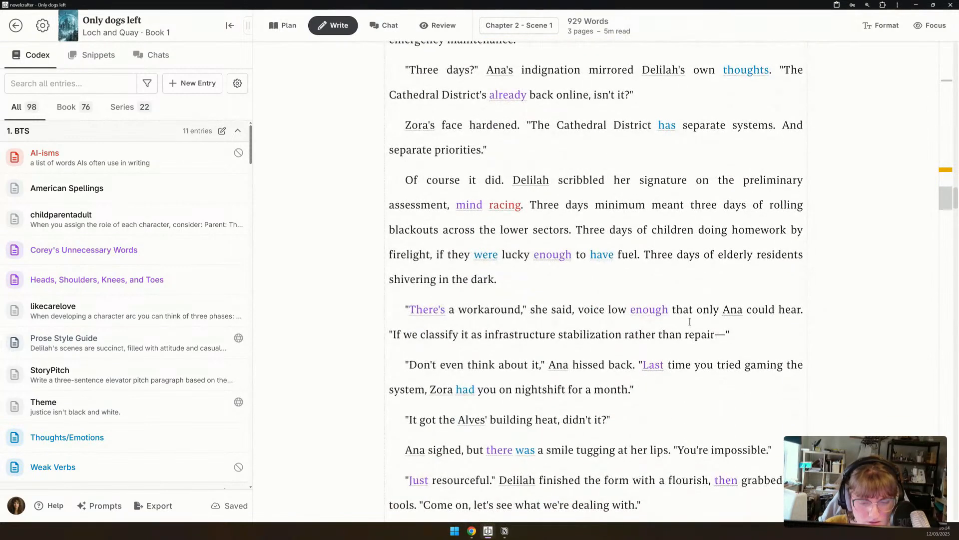
scroll(690, 322, down, 3)
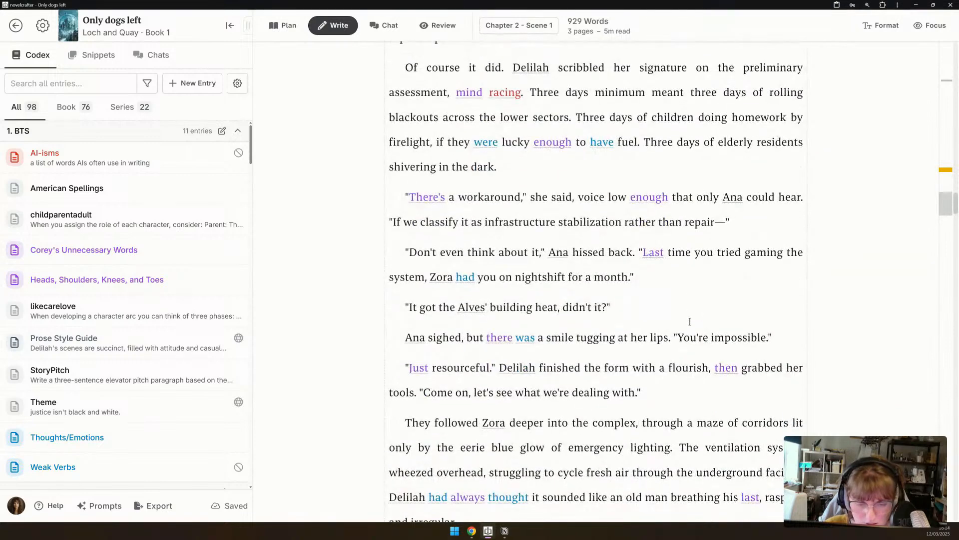
scroll(690, 321, down, 2)
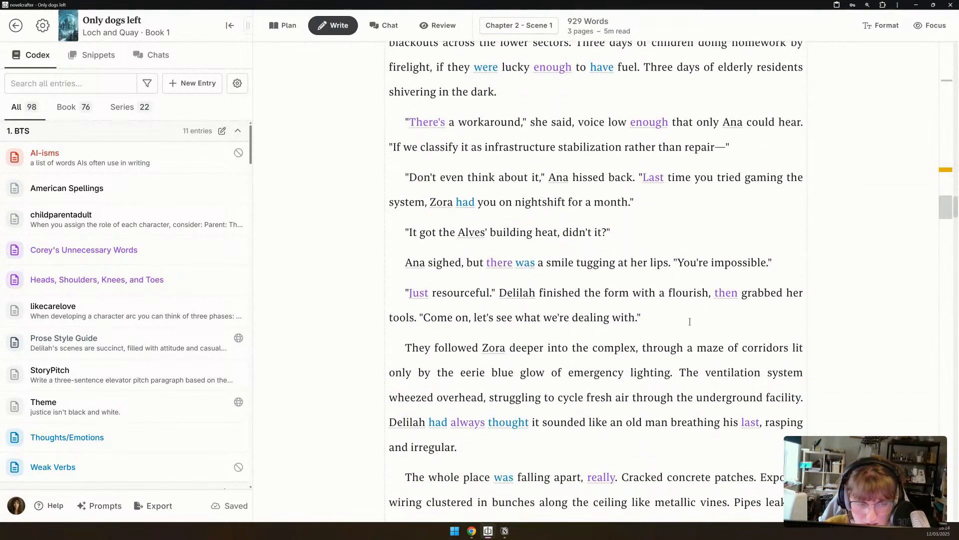
scroll(690, 321, down, 2)
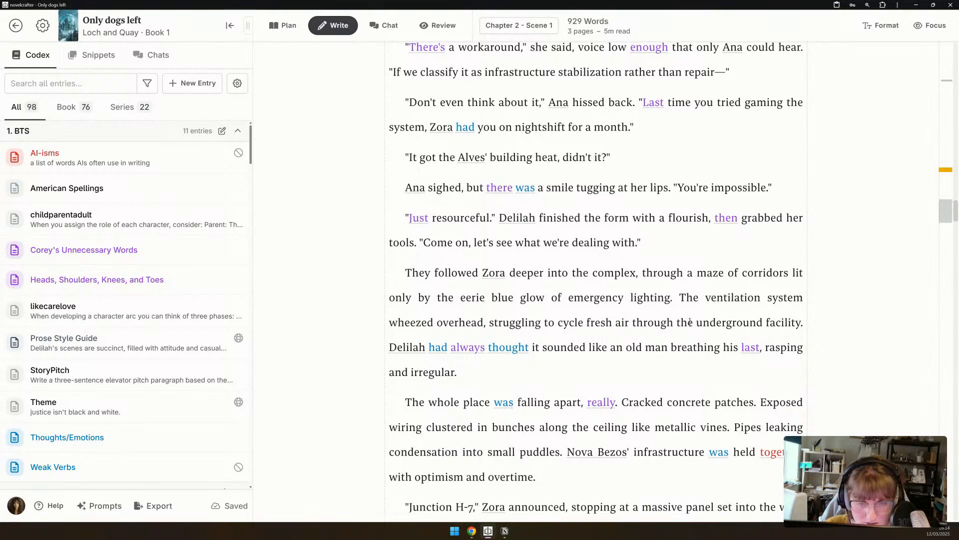
scroll(690, 321, down, 3)
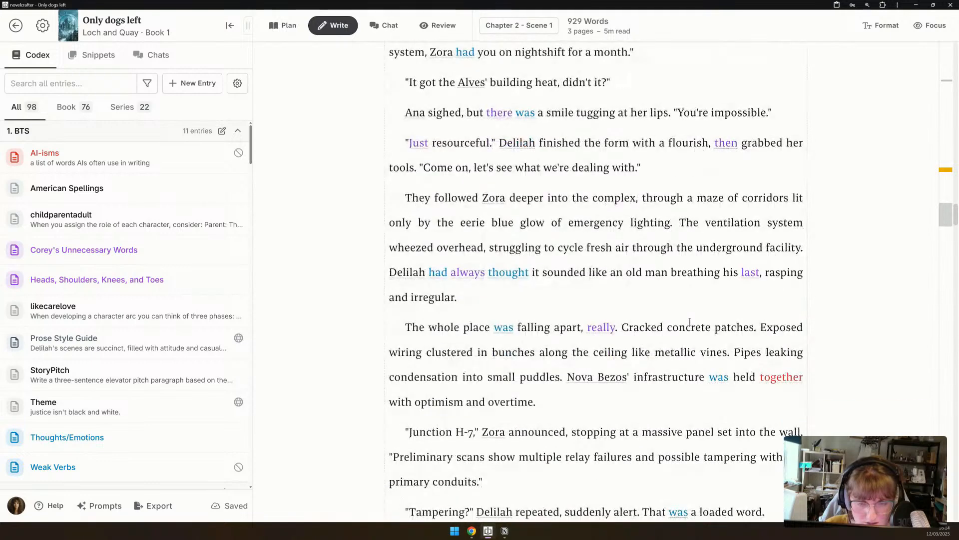
scroll(690, 321, down, 2)
scroll(690, 322, down, 2)
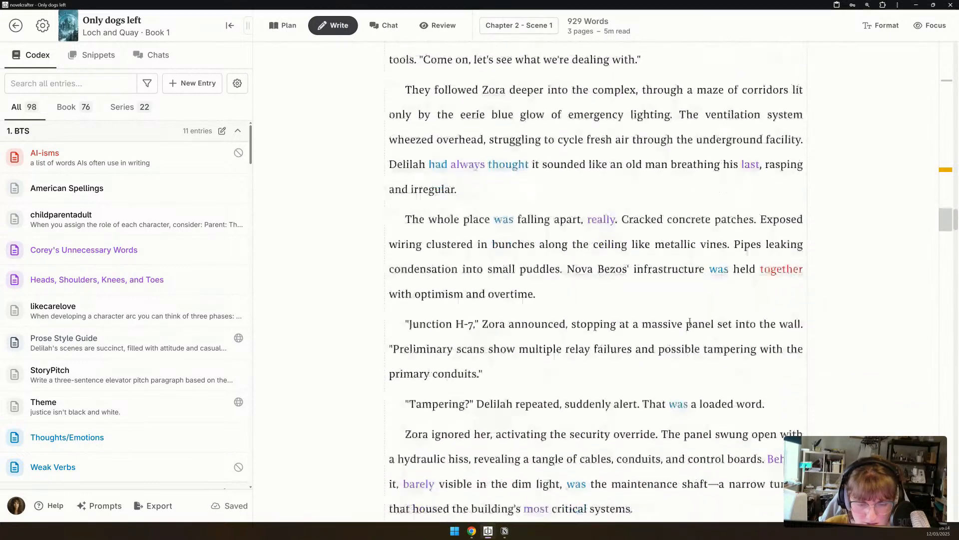
Read the Kate Voice scene on from the Junction H-7 tampering dialogue to Delilah's crawl through the maintenance shaft.
scroll(690, 322, down, 3)
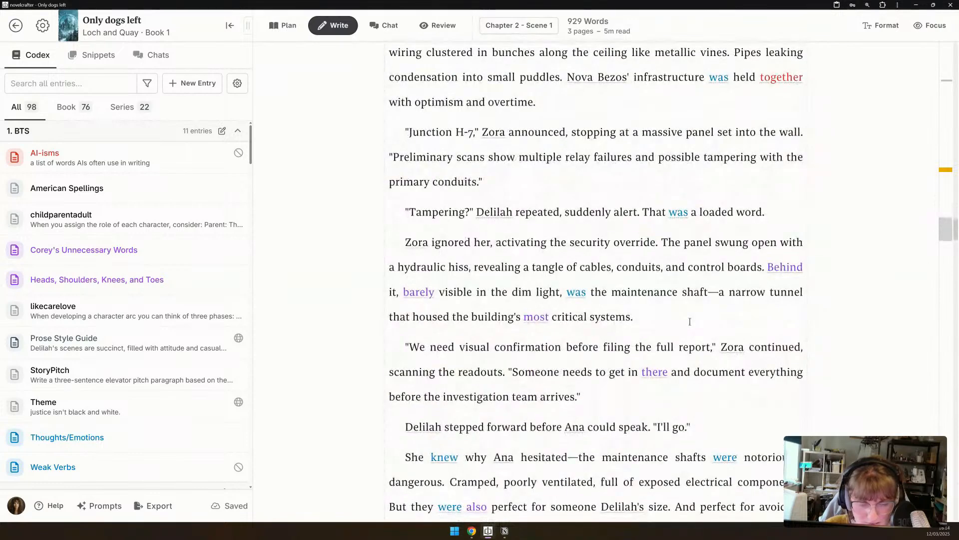
scroll(690, 322, down, 3)
scroll(690, 322, down, 3)
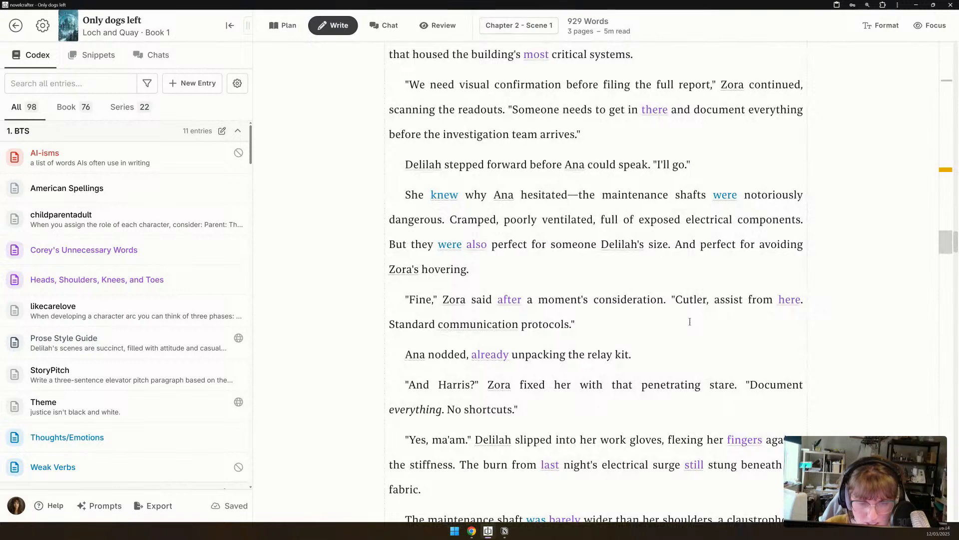
scroll(690, 322, down, 1)
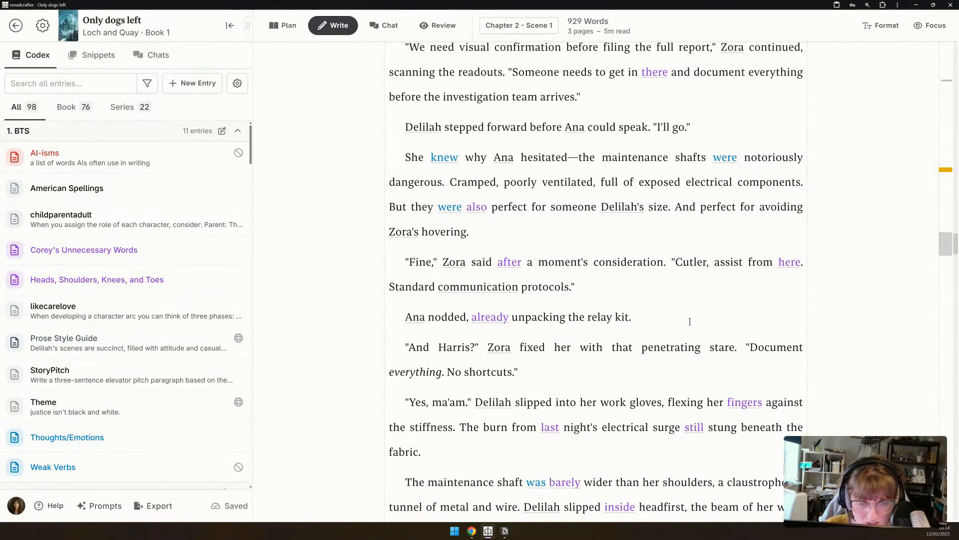
scroll(690, 322, down, 2)
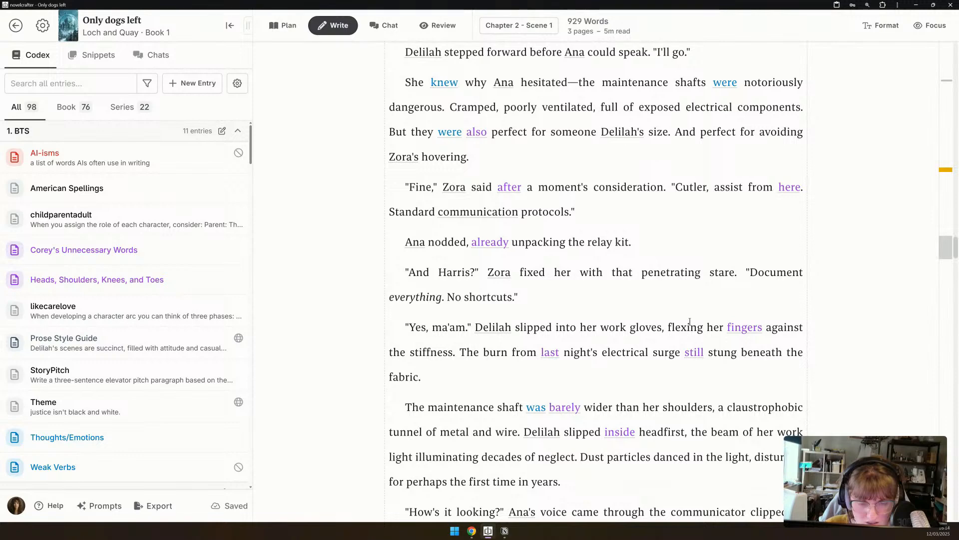
scroll(690, 322, down, 2)
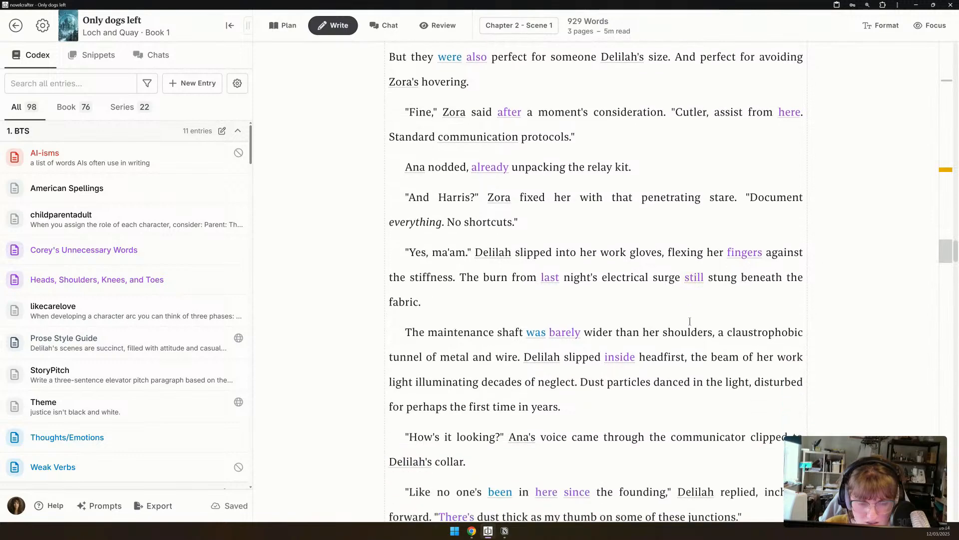
scroll(690, 322, down, 5)
scroll(690, 322, down, 2)
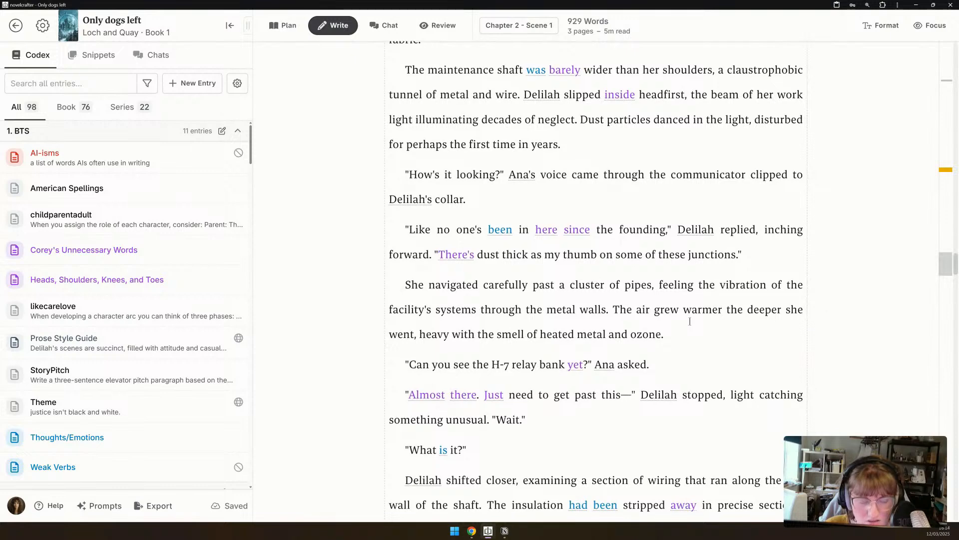
Read the Kate Voice scene from the H-7 relay bank dialogue through the fabric scrap and power surge to Zora's demand for an explanation.
scroll(691, 322, down, 2)
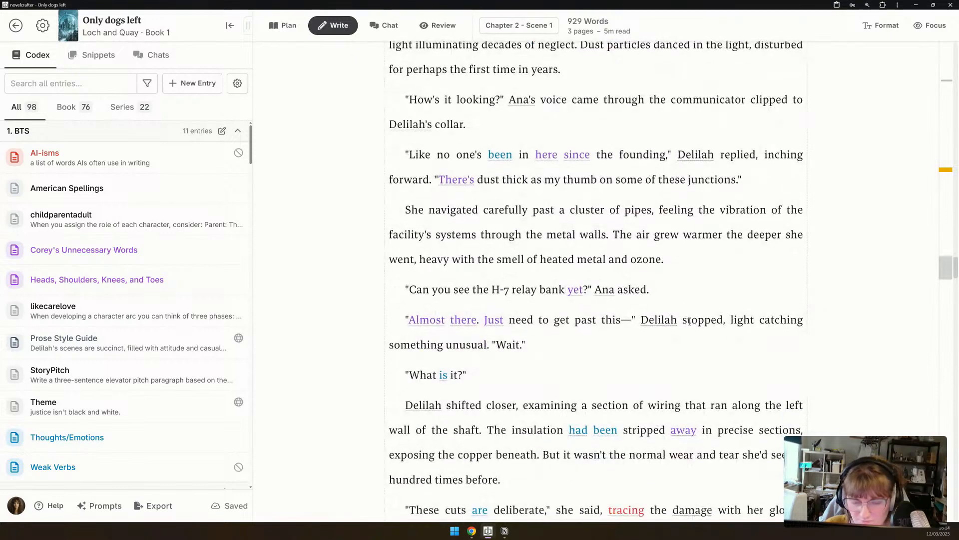
scroll(690, 322, down, 2)
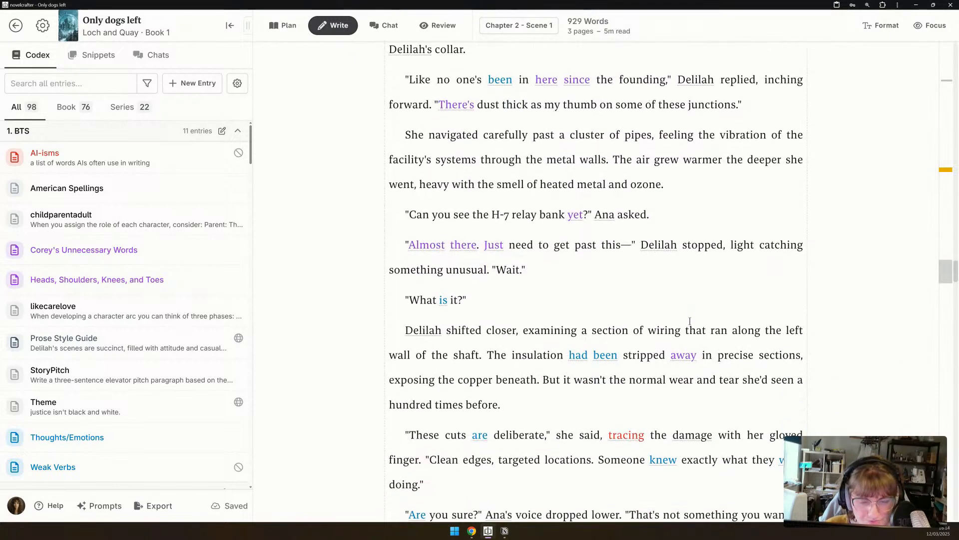
scroll(690, 322, down, 2)
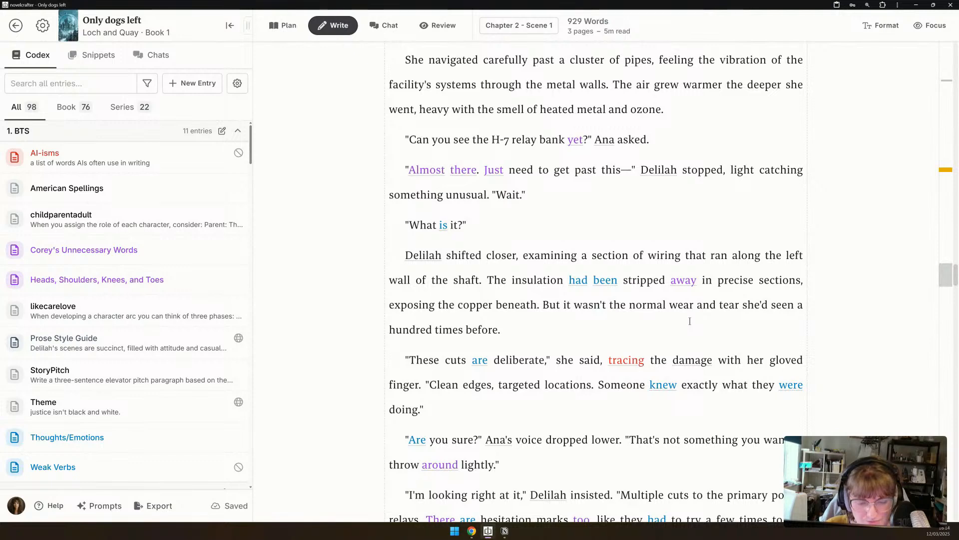
scroll(690, 322, down, 2)
scroll(690, 322, down, 2)
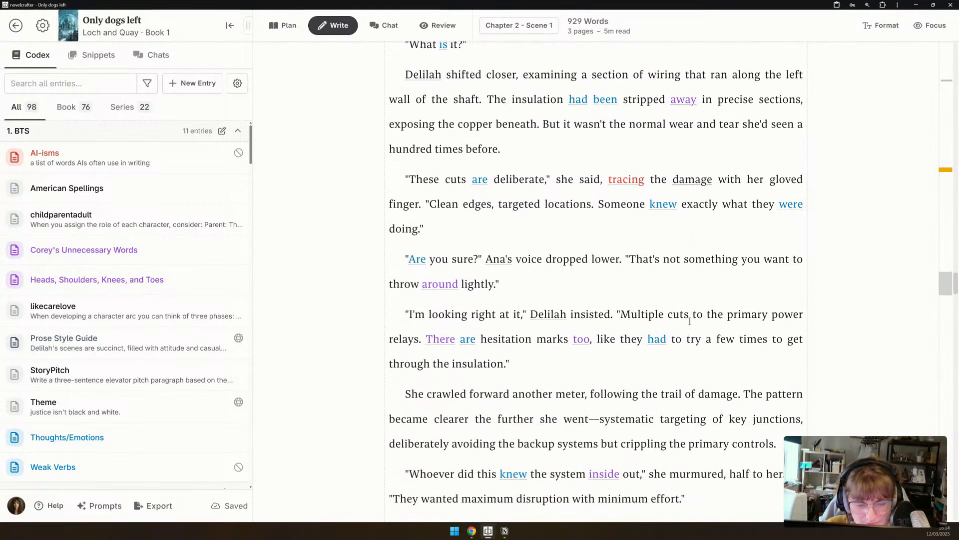
scroll(690, 321, down, 5)
scroll(690, 322, down, 3)
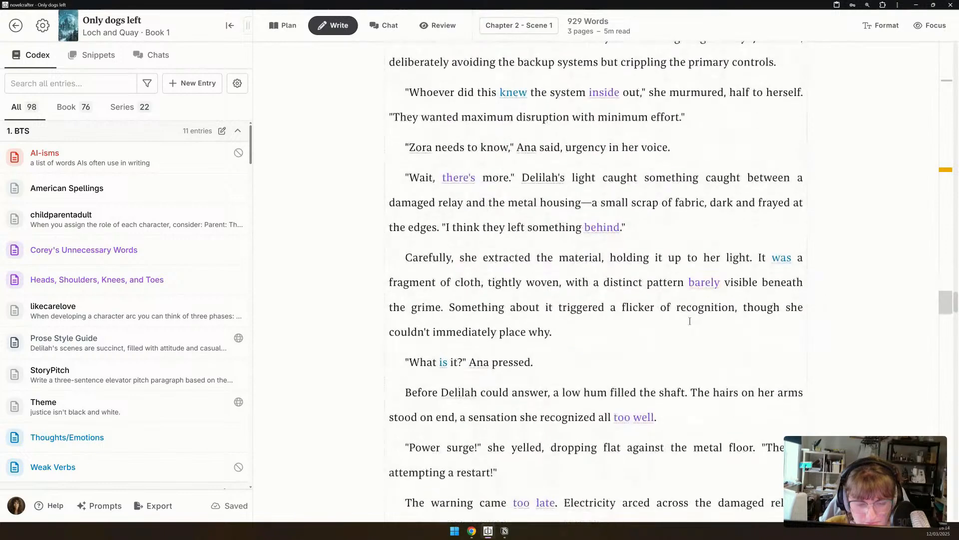
scroll(690, 321, down, 6)
scroll(690, 322, down, 4)
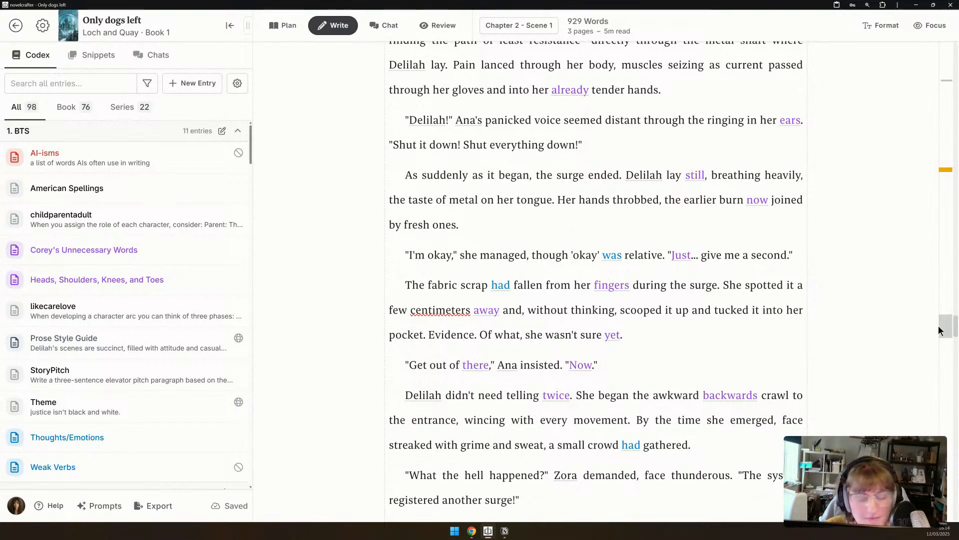
Return to the beginning of the "Generation 1: Kate Voice" section and collapse it.
drag(943, 321, 893, 118)
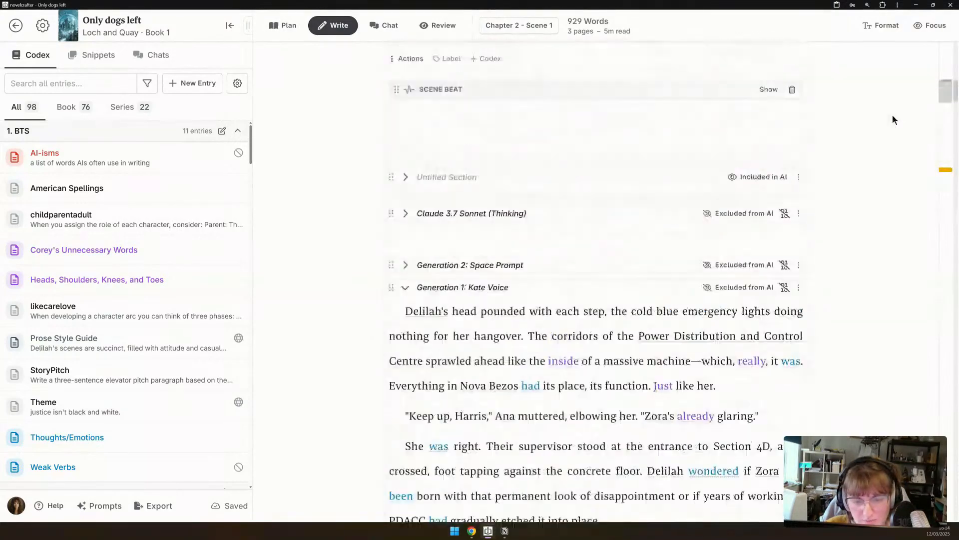
click(405, 288)
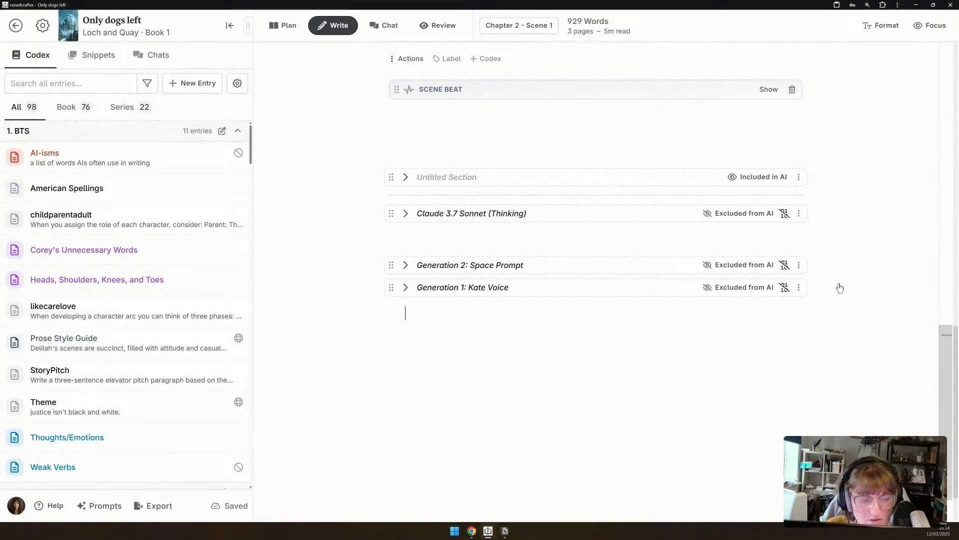
click(797, 288)
click(461, 129)
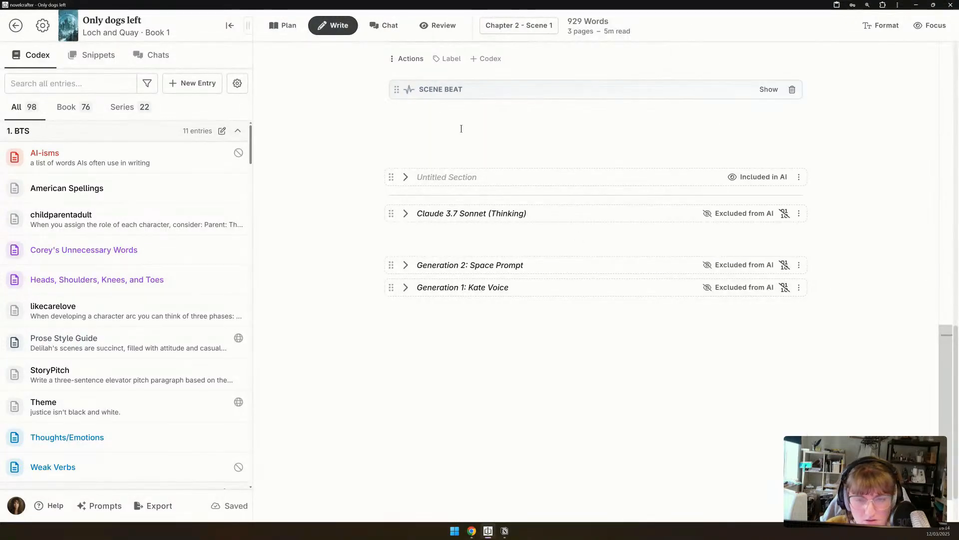
Show the scene beat text and delete its opening phrase "At the Power Distribution and Control Centre,".
click(770, 90)
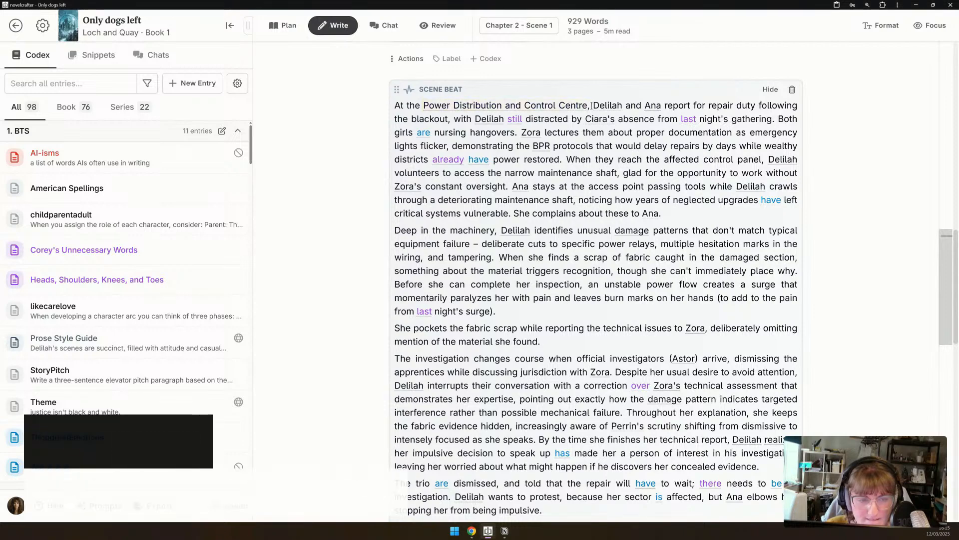
drag(593, 106, 353, 88)
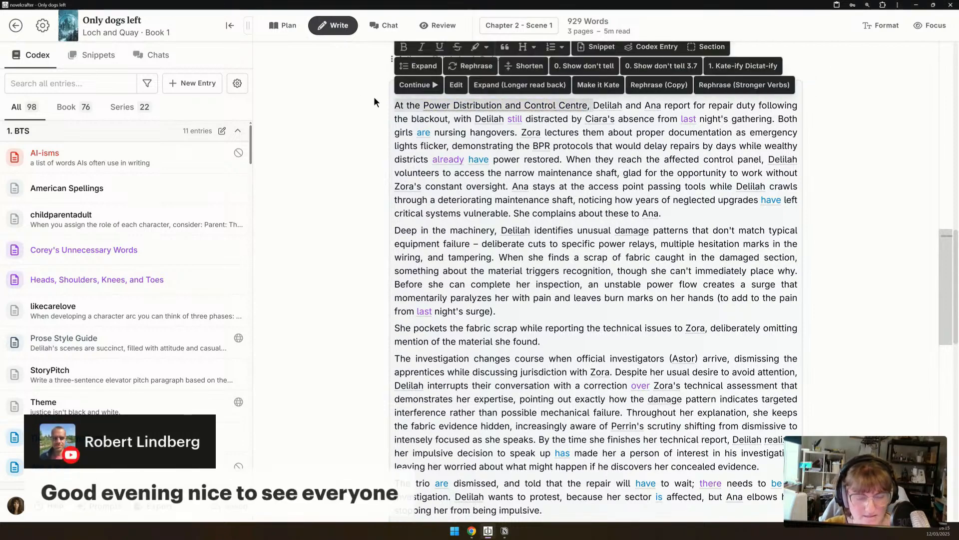
key(BackSpace)
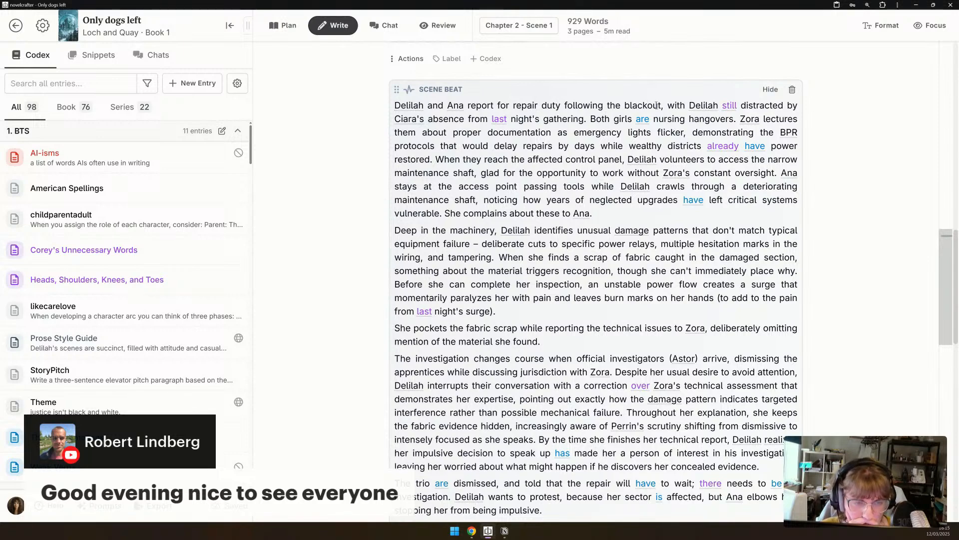
In the beat's first sentence, replace "following the blackout" with "the day after the blackout" and remove "with" before "Delilah".
drag(661, 105, 565, 106)
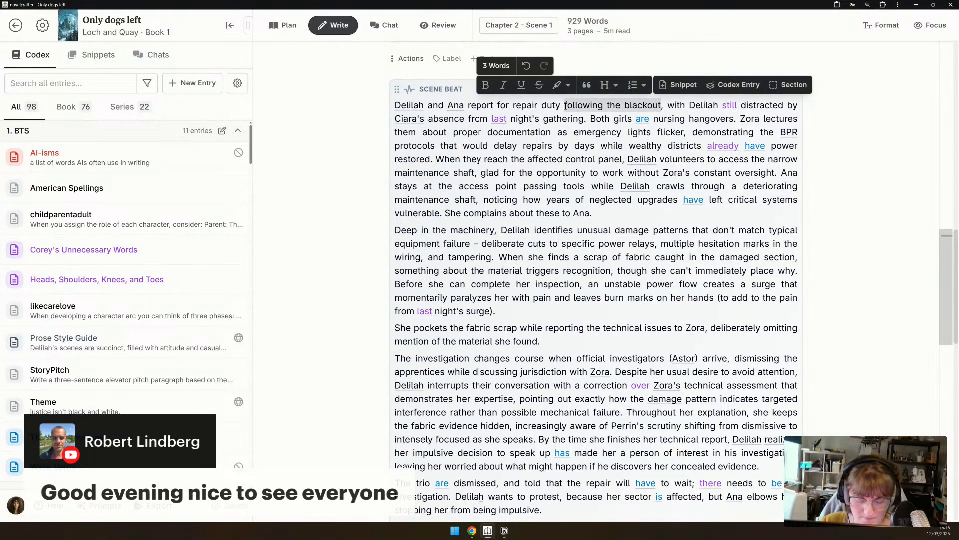
text(the day after )
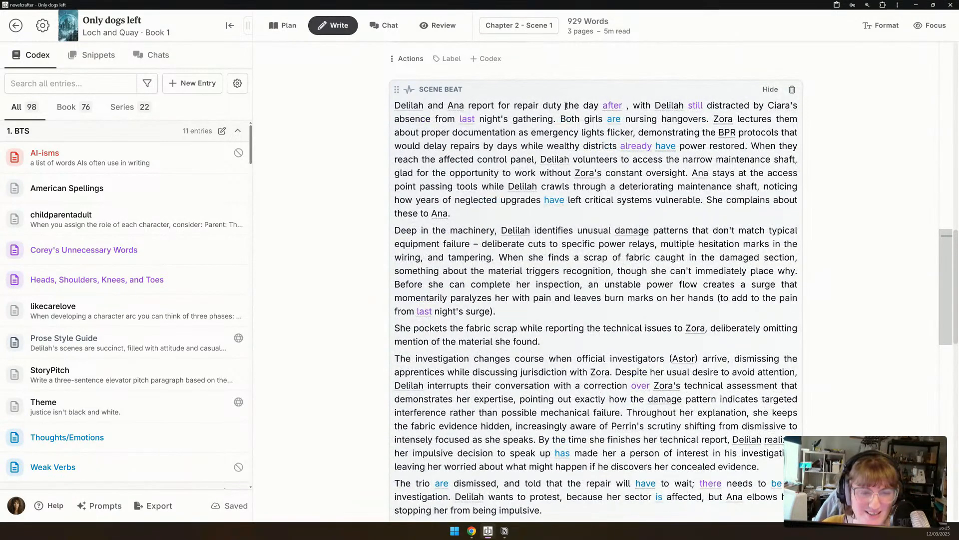
text(the )
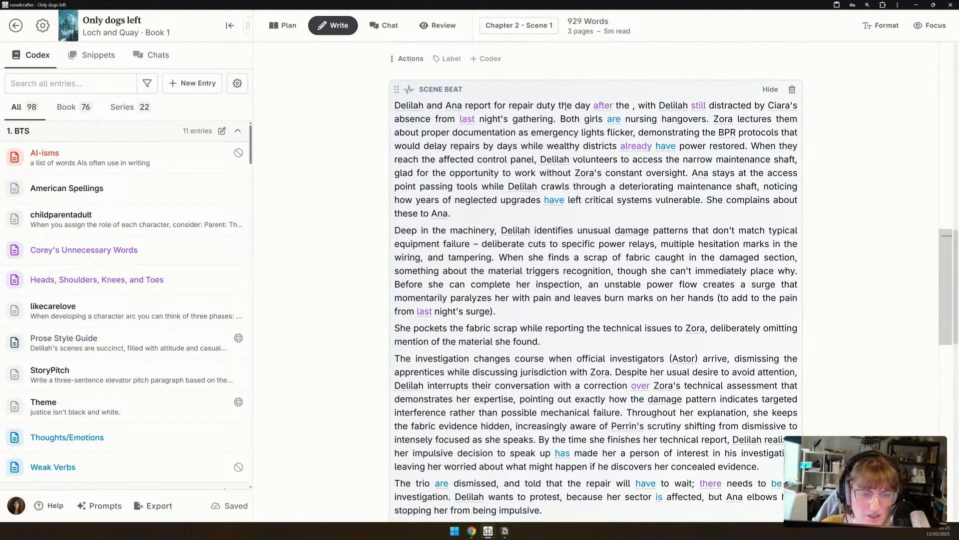
text(blackout)
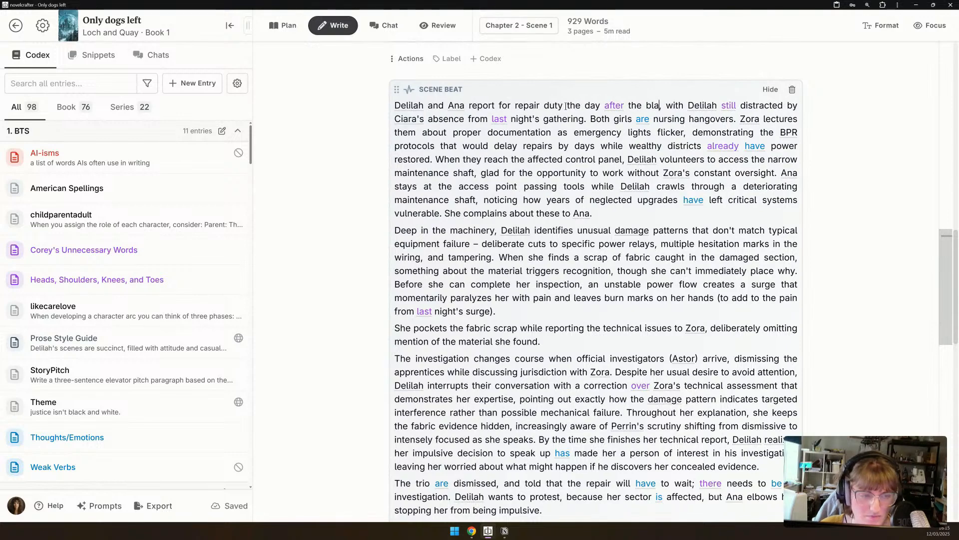
key(Delete)
key(Delete)
key(Delete)
key(Delete)
key(Delete)
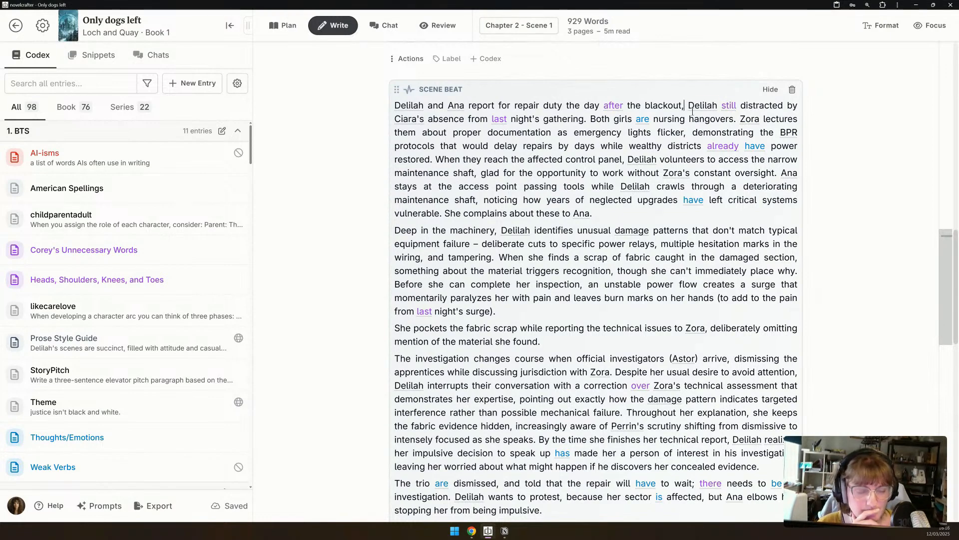
Replace "distracted" with "disturbed" in the beat's first sentence and start a new paragraph at "Zora lectures them".
double_click(751, 103)
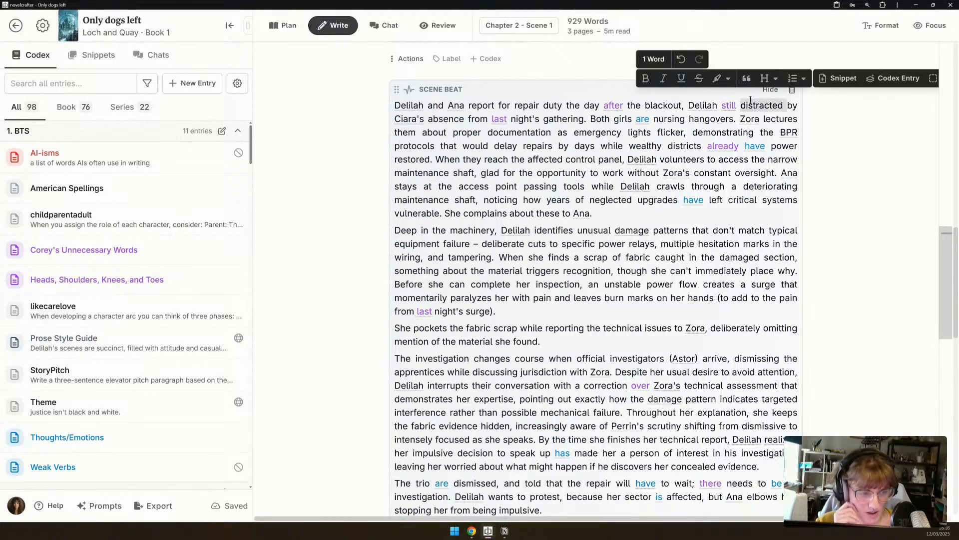
text(disturbed)
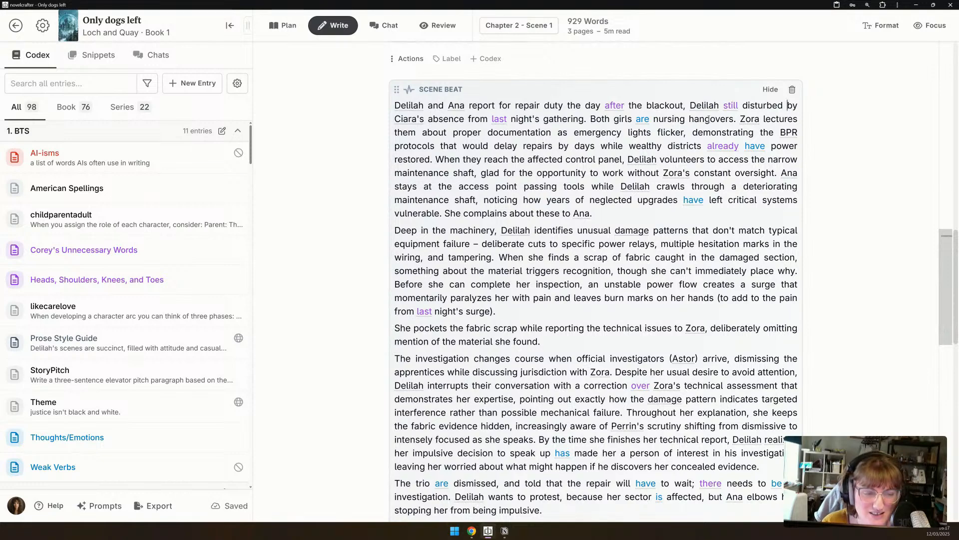
mouse_move(743, 123)
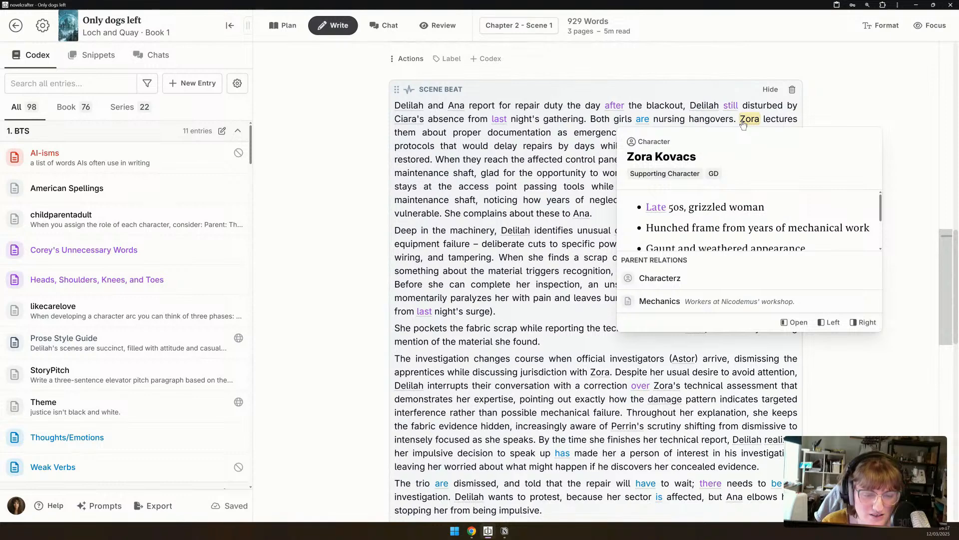
click(741, 120)
key(Return)
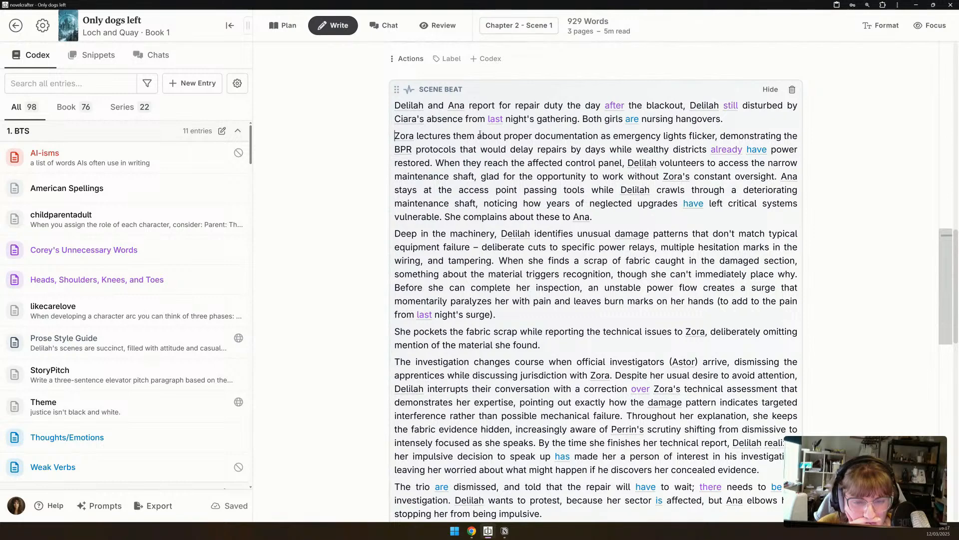
Delete "while wealthy districts already have power restored" and "When they reach the affected control panel," from the beat's second paragraph.
drag(609, 149, 431, 165)
key(BackSpace)
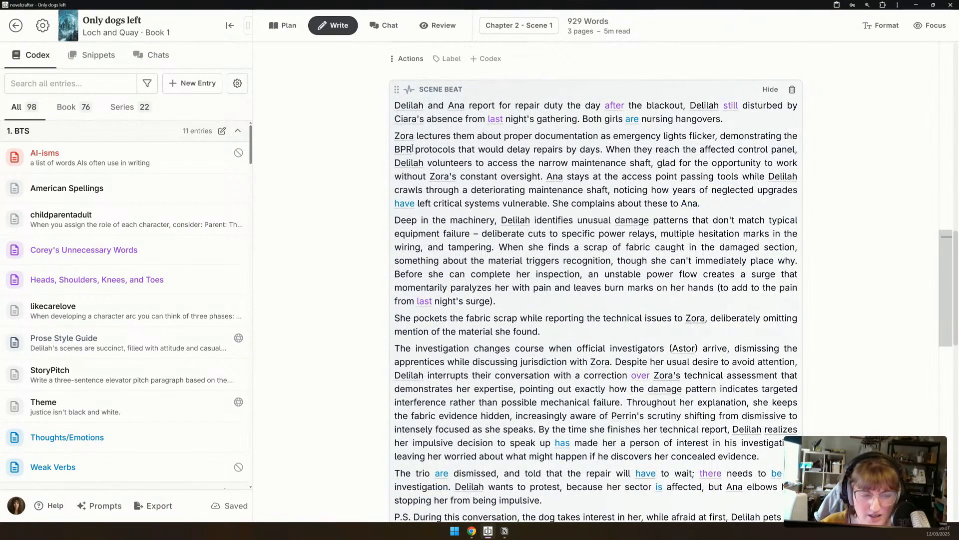
double_click(412, 148)
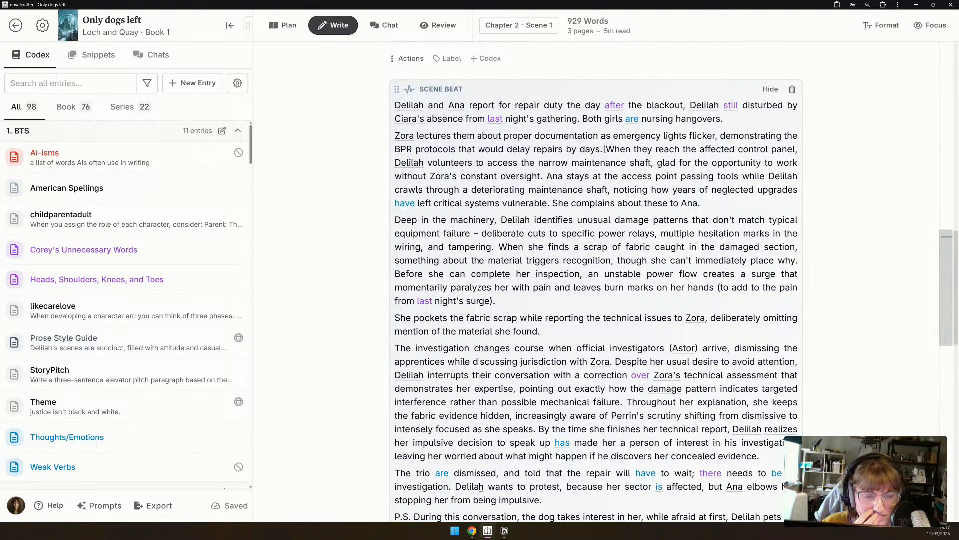
drag(606, 149, 798, 144)
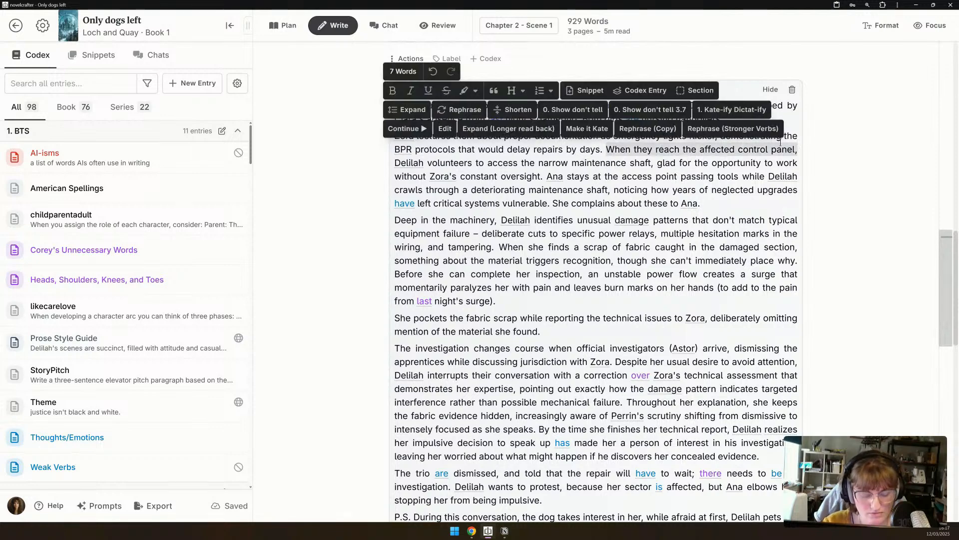
key(BackSpace)
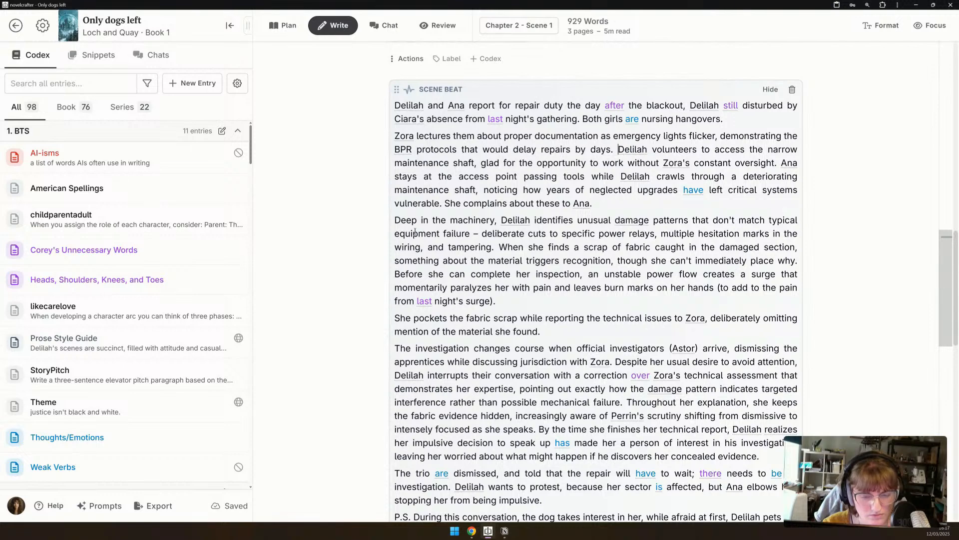
After "tampering." in the beat, insert a sentence saying she doesn't immediately tell anyone about these, wanting to investigate further without interruption.
scroll(415, 232, down, 1)
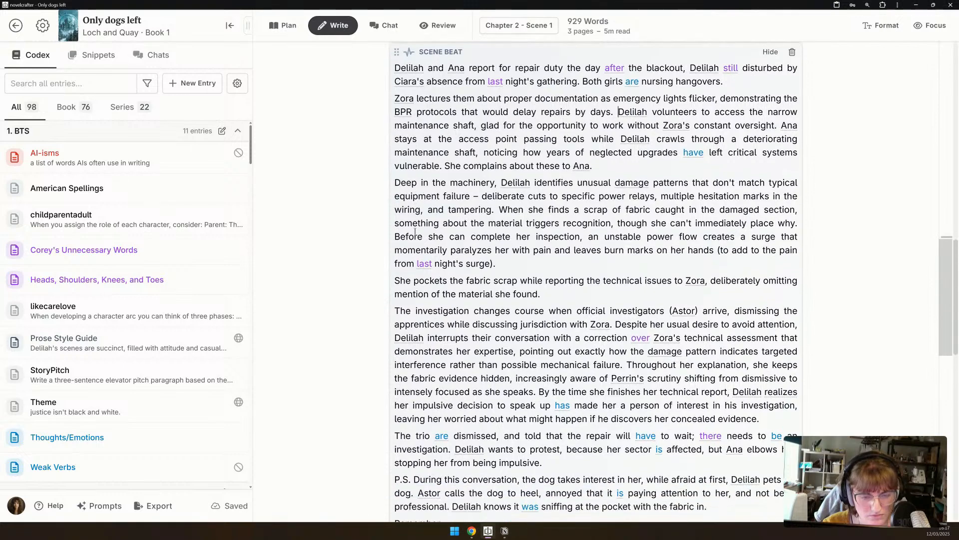
click(500, 209)
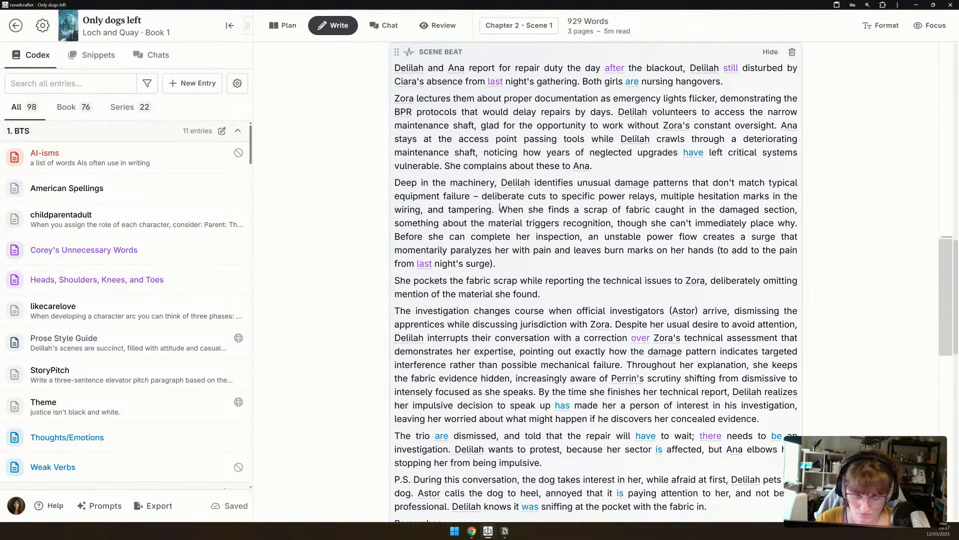
text(She d)
text(oesn't immediately)
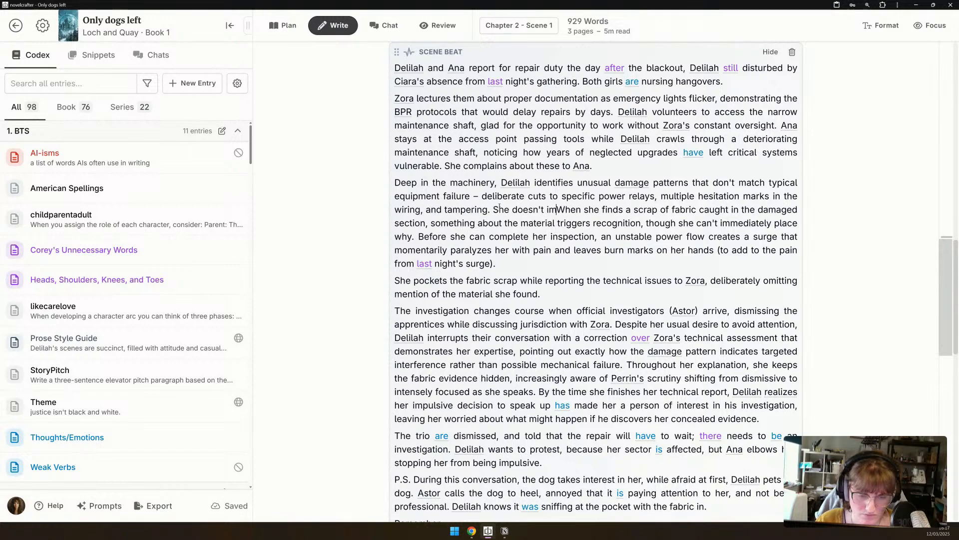
text( t)
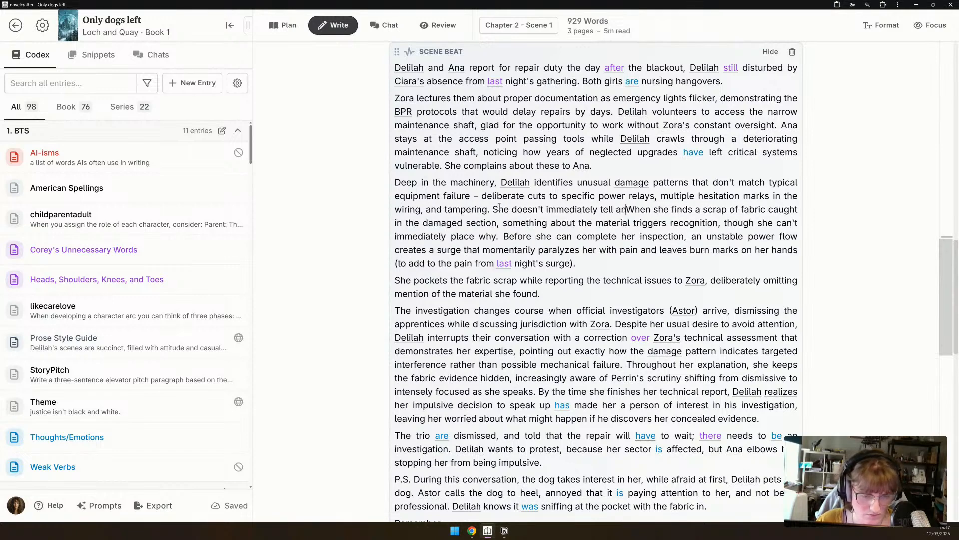
text(ell anyone about these, wanting )
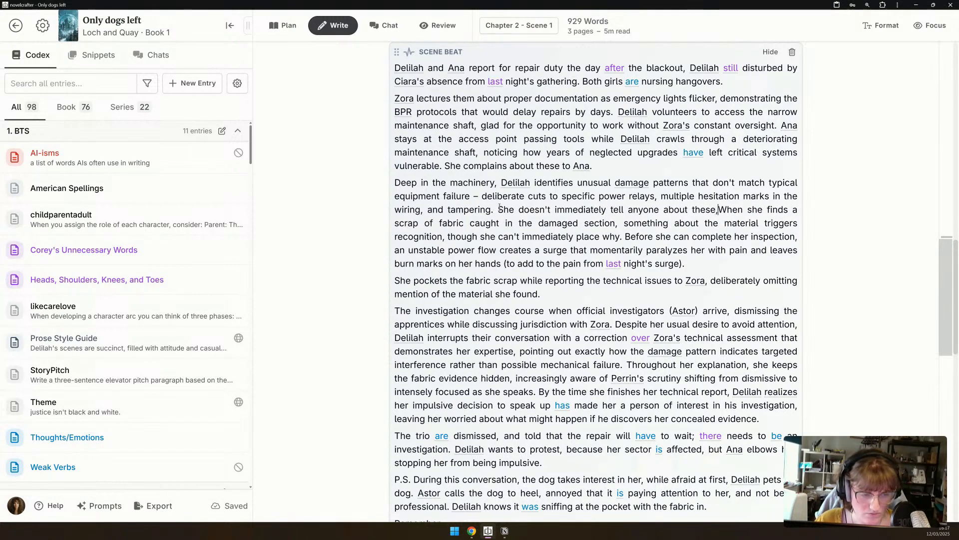
text(to investiga)
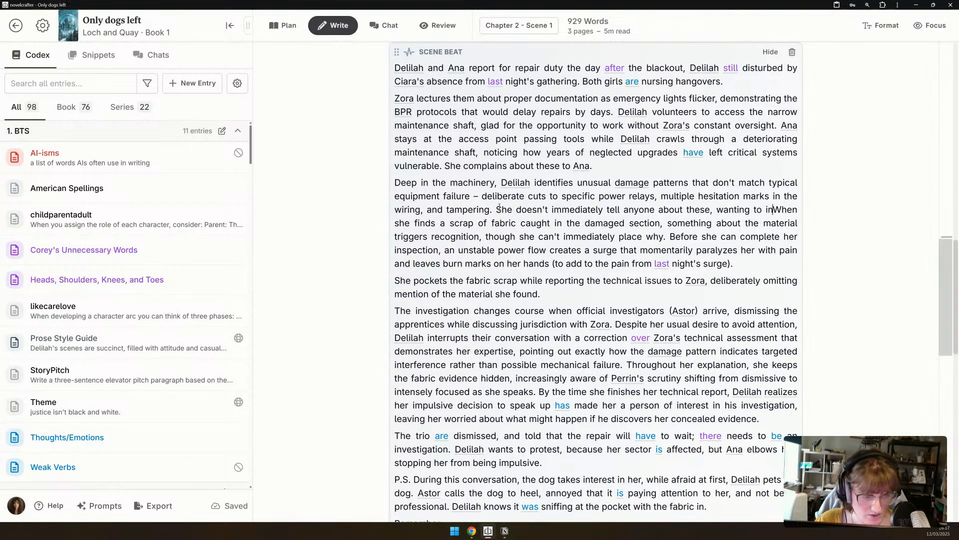
text(te further witho)
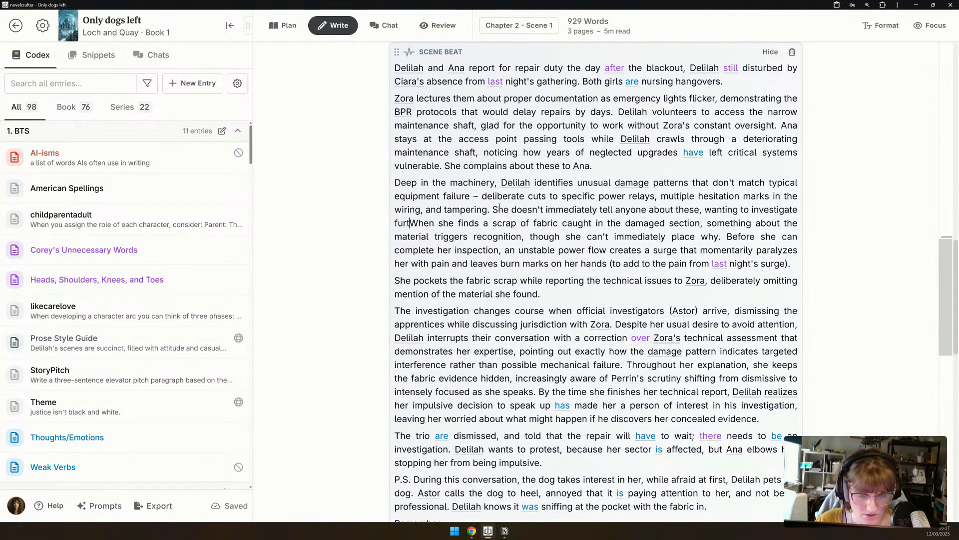
text(ut interuption.)
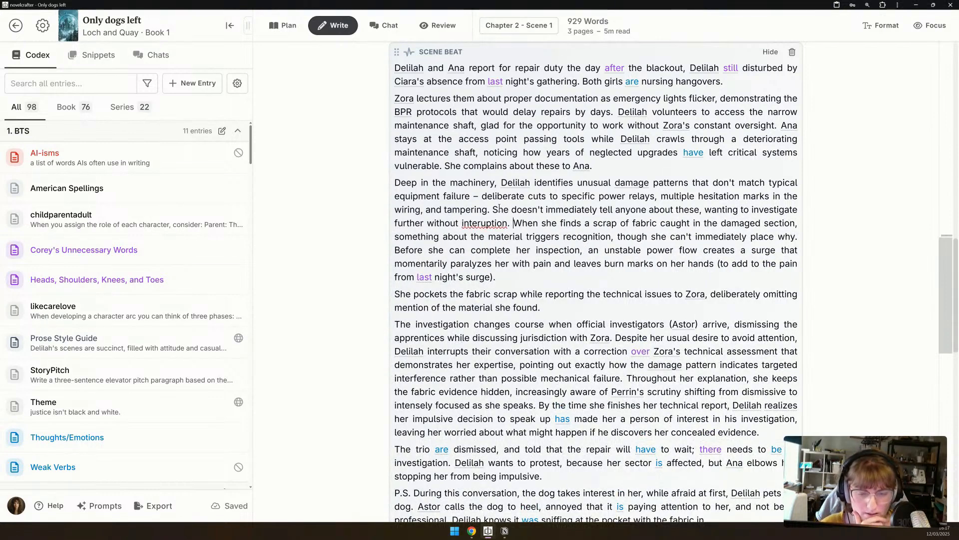
Correct the misspelled word "interuption" to "interruption" in the inserted sentence.
double_click(478, 221)
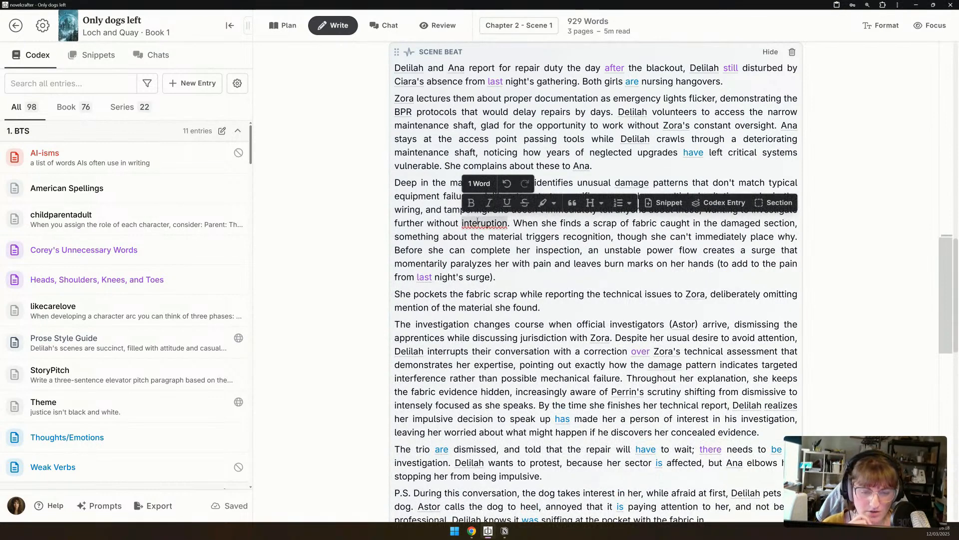
right_click(478, 221)
click(525, 232)
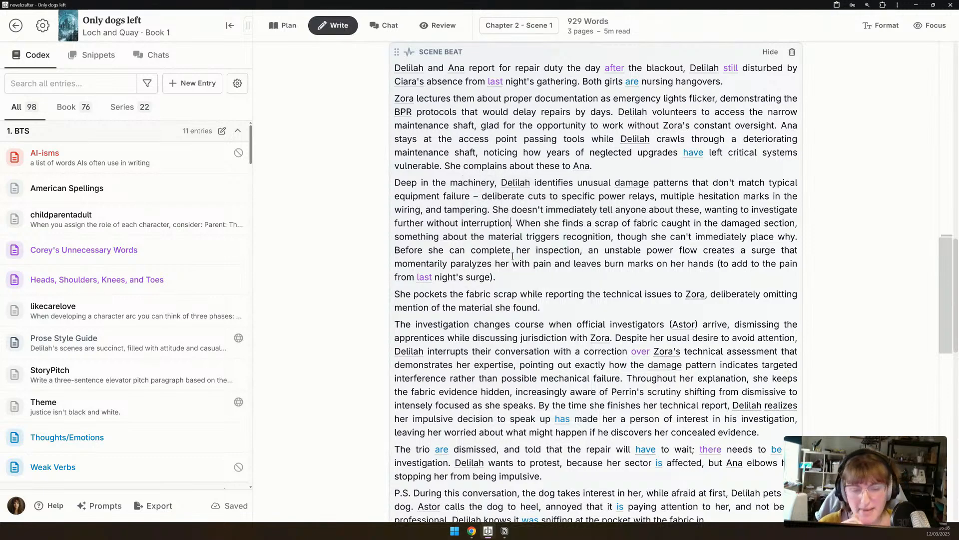
Add the sentence "She is not in a great mood." after "last night's surge)." in the beat.
scroll(512, 252, down, 3)
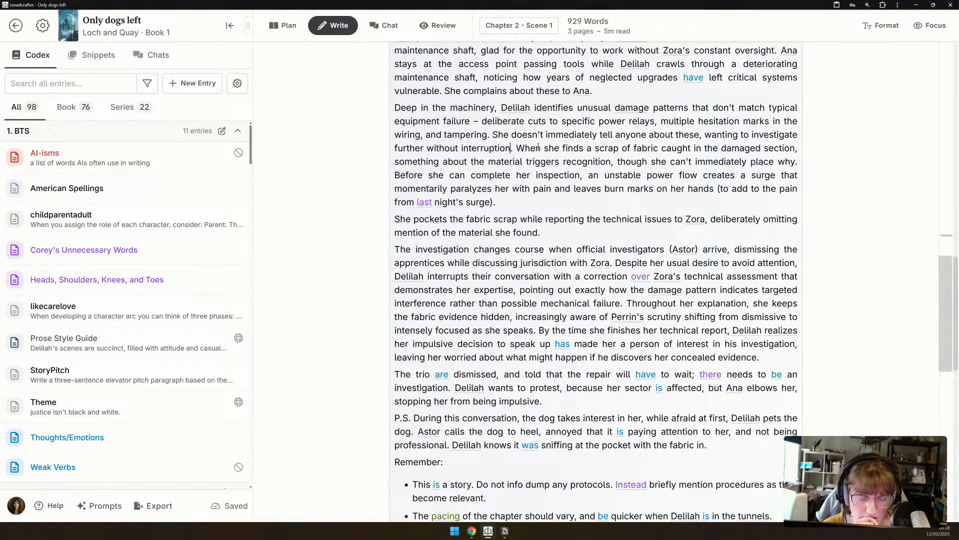
scroll(539, 148, down, 3)
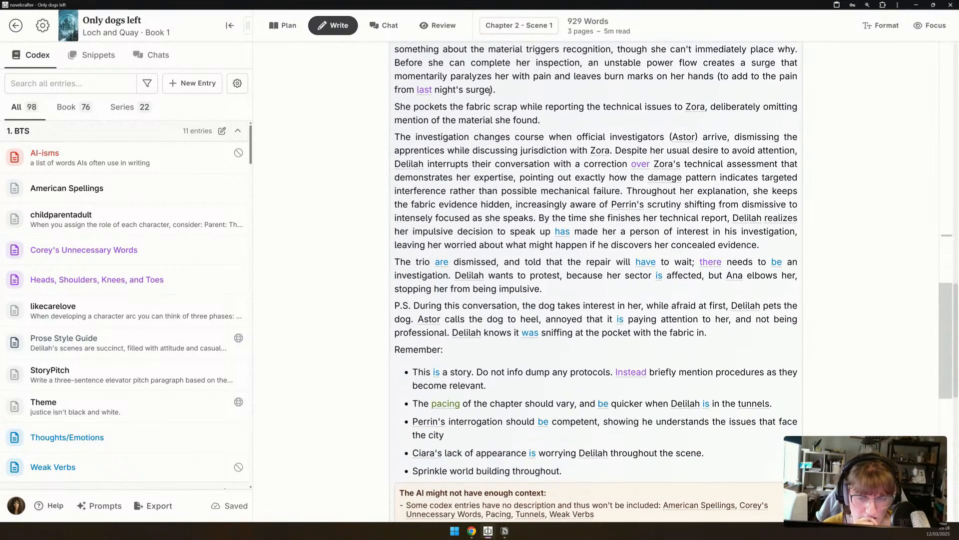
click(511, 89)
text(Sh)
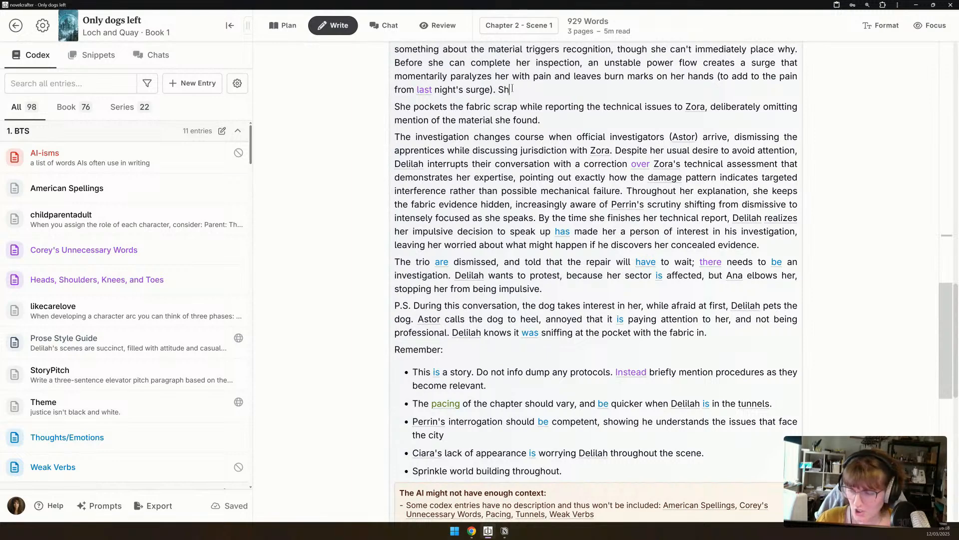
text(e is not in a gr)
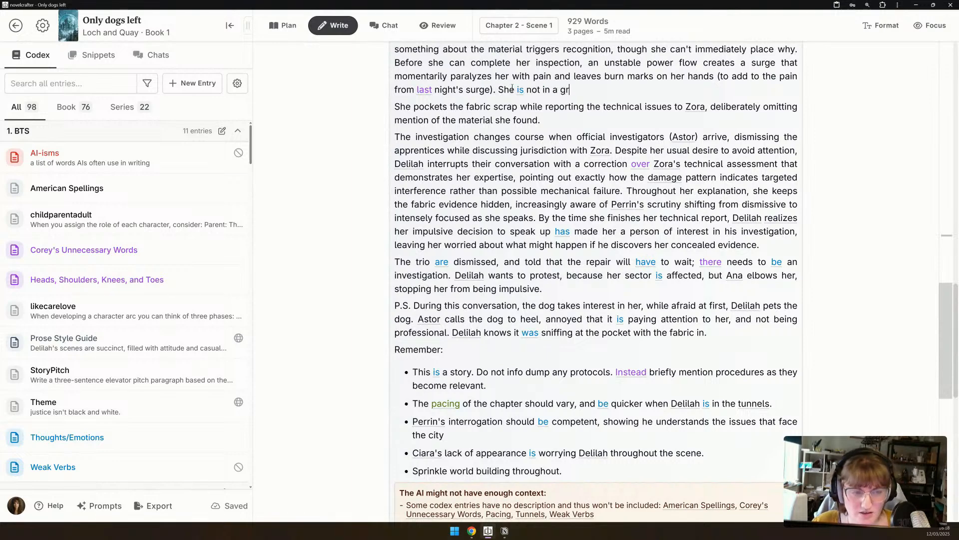
text(eat mood.)
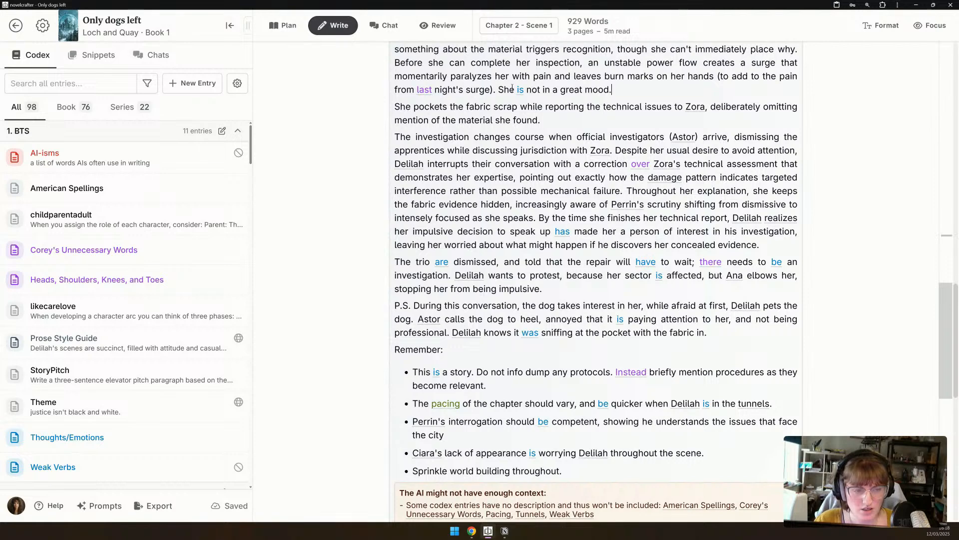
Add a new paragraph reading "Zora calls her back." and replace "She" with "Delilah" before "pockets the fabric scrap".
key(Return)
text(Zora calls h)
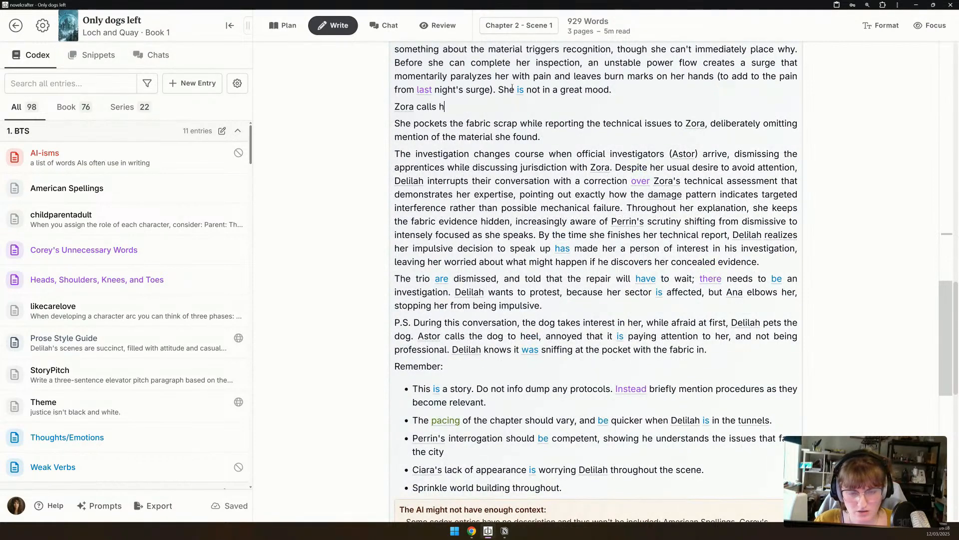
text(er back.)
key(Right)
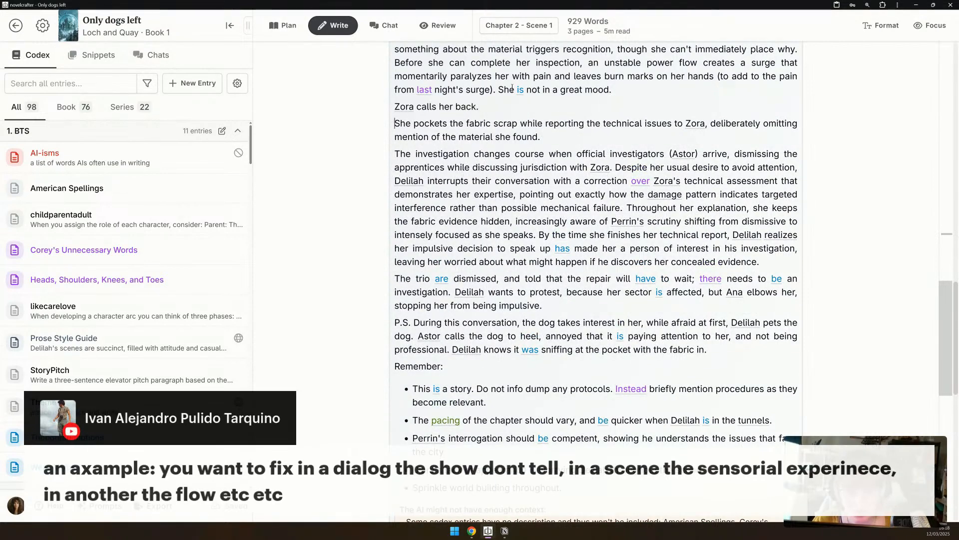
key(Delete)
key(Delete)
key(Delete)
text(Delilah)
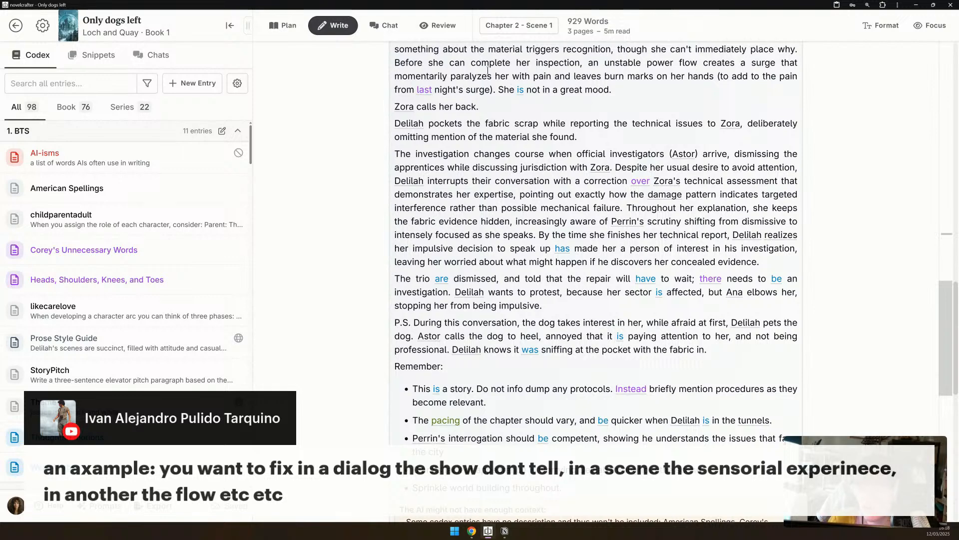
Look over the general settings, switch Tip of the Day on and off again, and close the settings.
scroll(504, 127, down, 4)
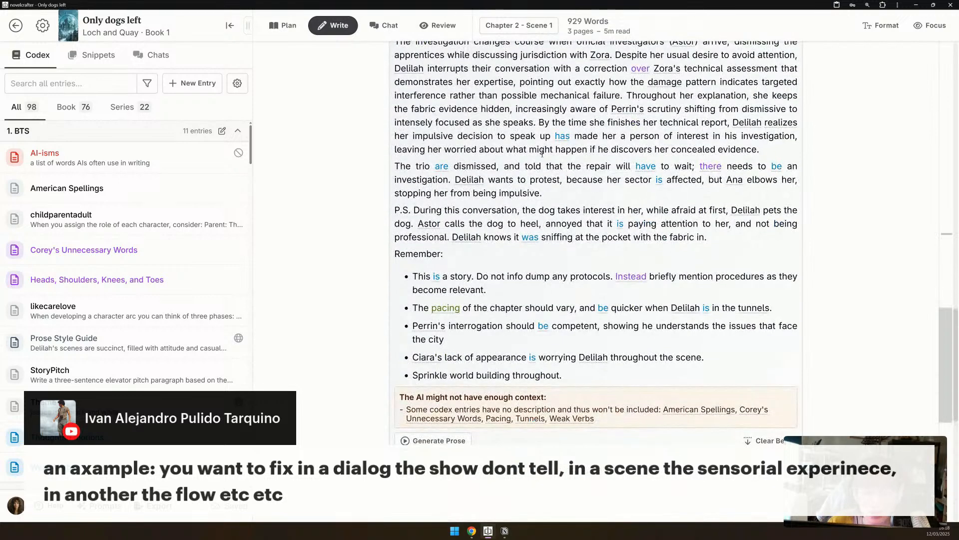
click(16, 505)
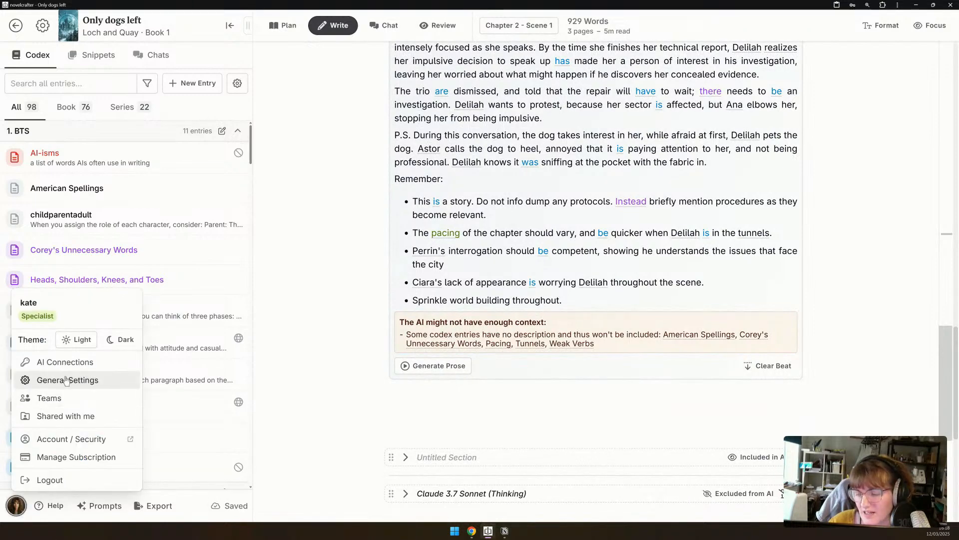
click(83, 385)
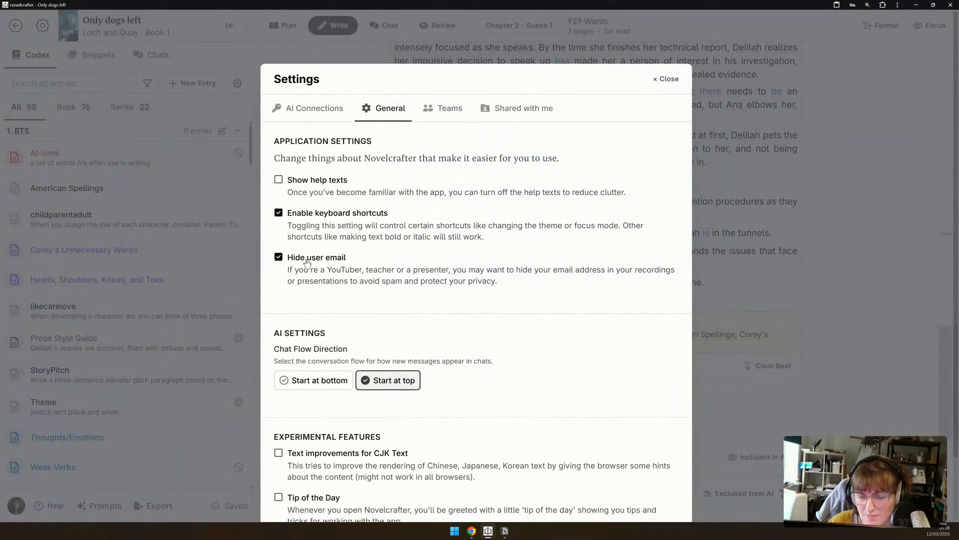
scroll(436, 249, down, 2)
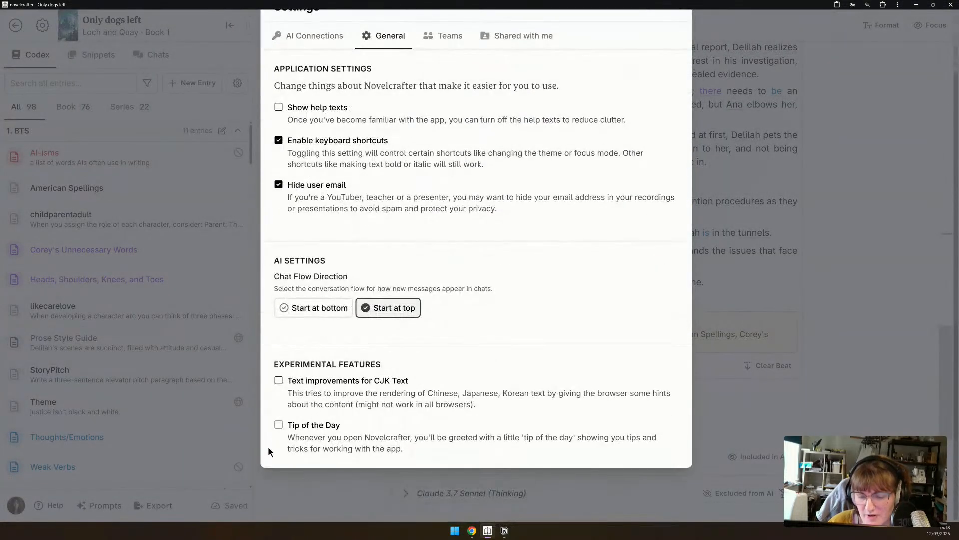
click(331, 427)
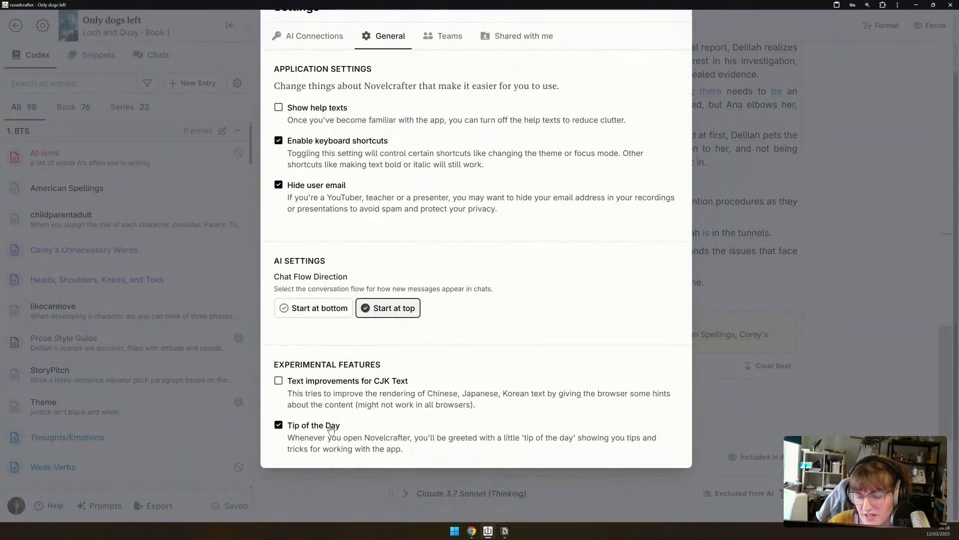
click(290, 426)
scroll(672, 84, up, 2)
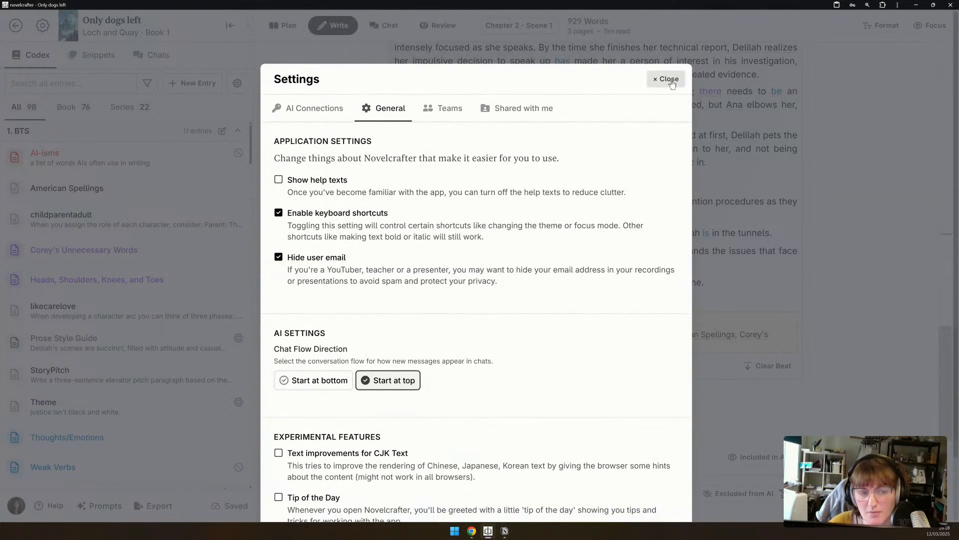
click(672, 80)
Expand the untitled section below the scene beat and find the junction box paragraph in its prose.
scroll(444, 334, down, 4)
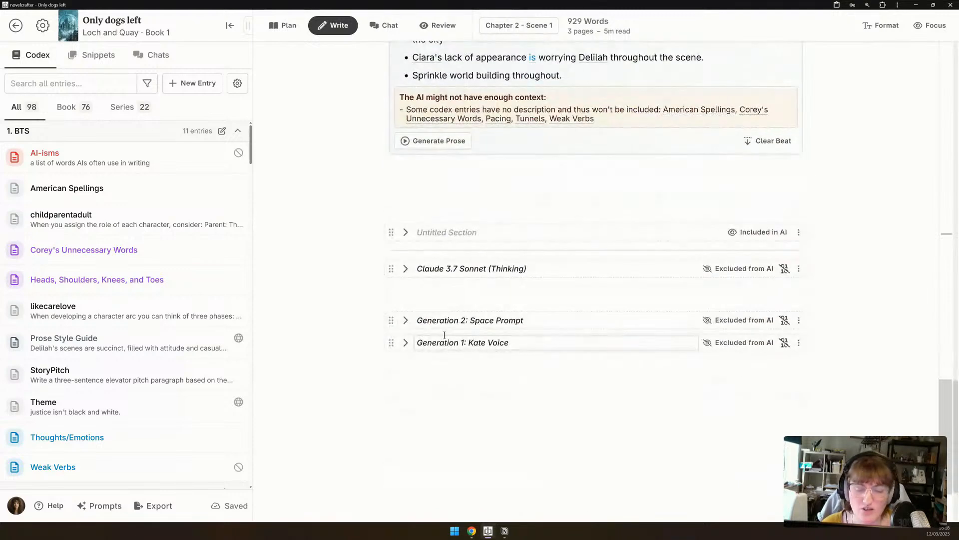
click(406, 232)
scroll(402, 369, down, 5)
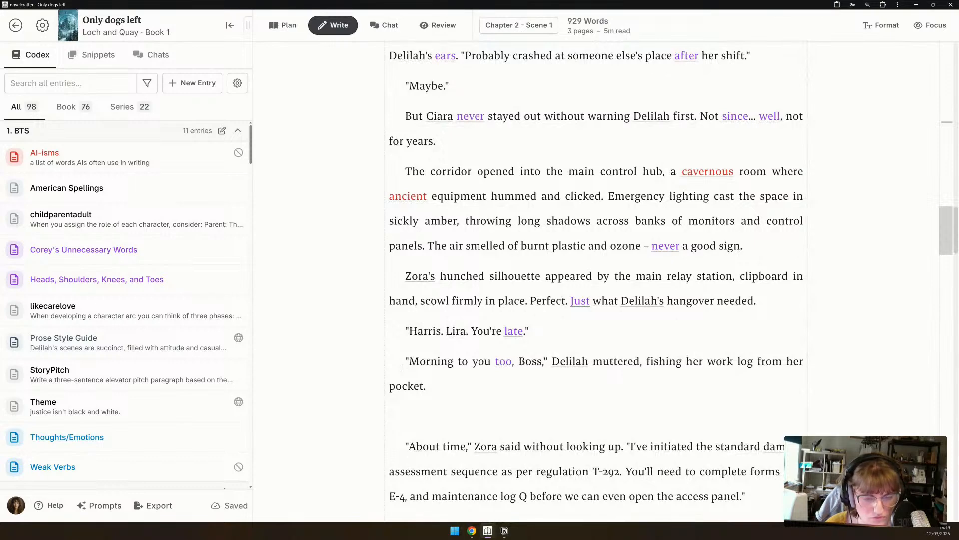
scroll(402, 368, down, 5)
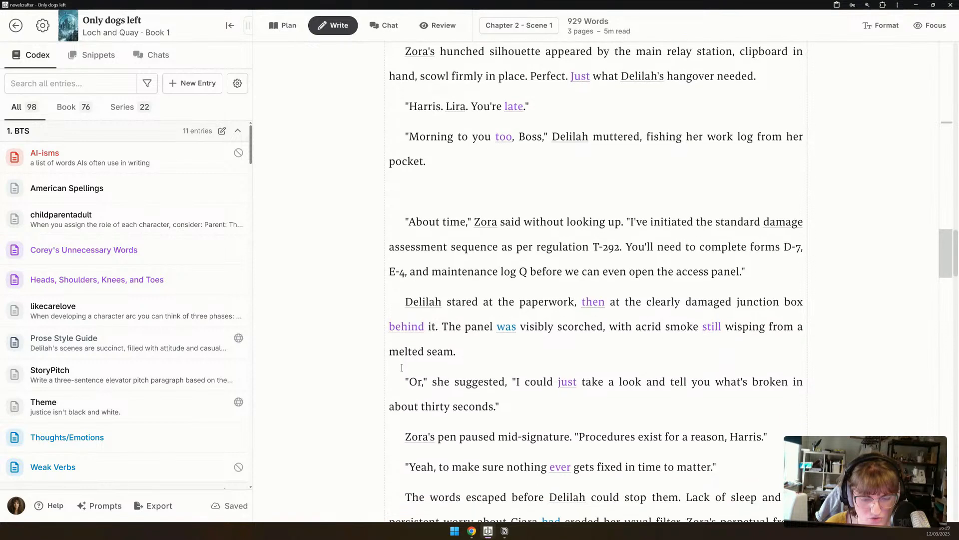
Add the note "[show don't tell, make two different versions of the paragraph]" after "wisping from a melted seam.".
click(548, 352)
text([)
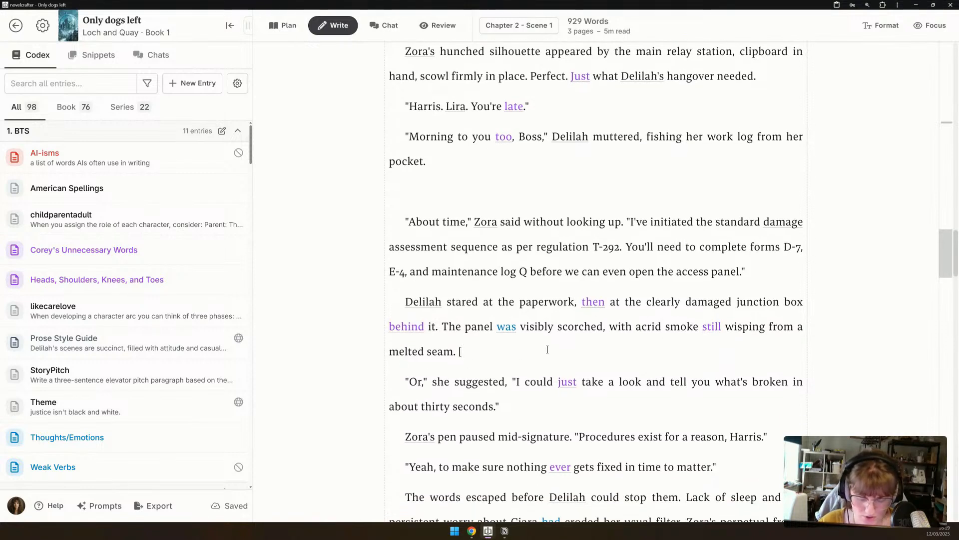
text(show don't )
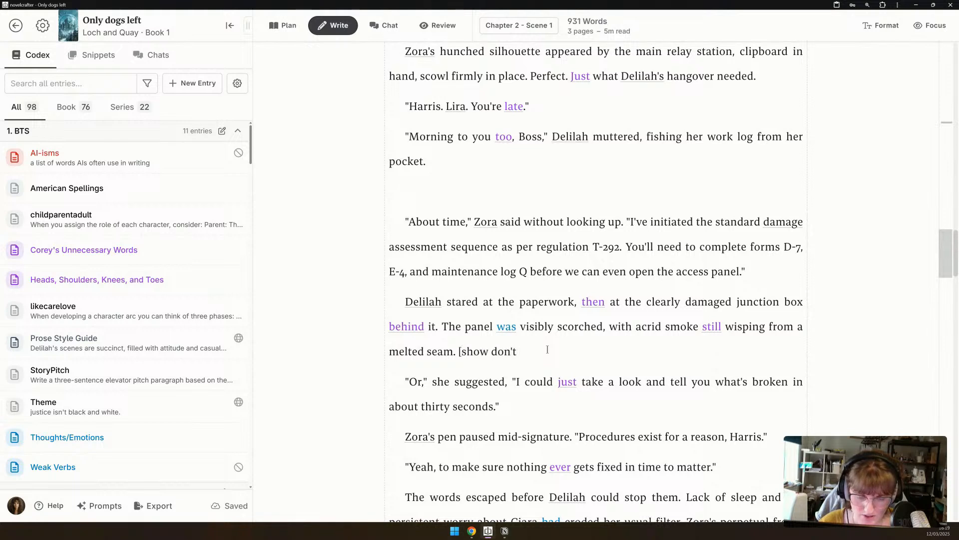
text('t tell)
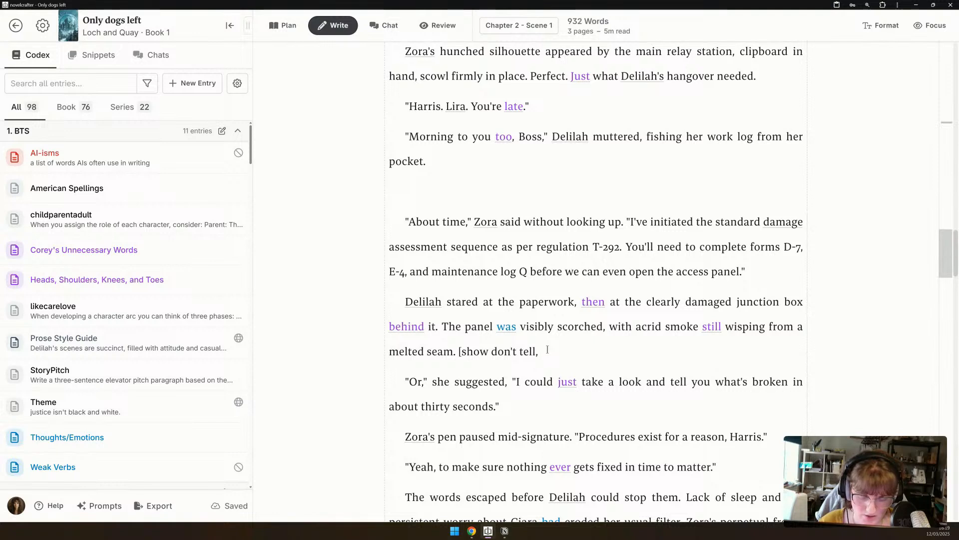
text(, make two)
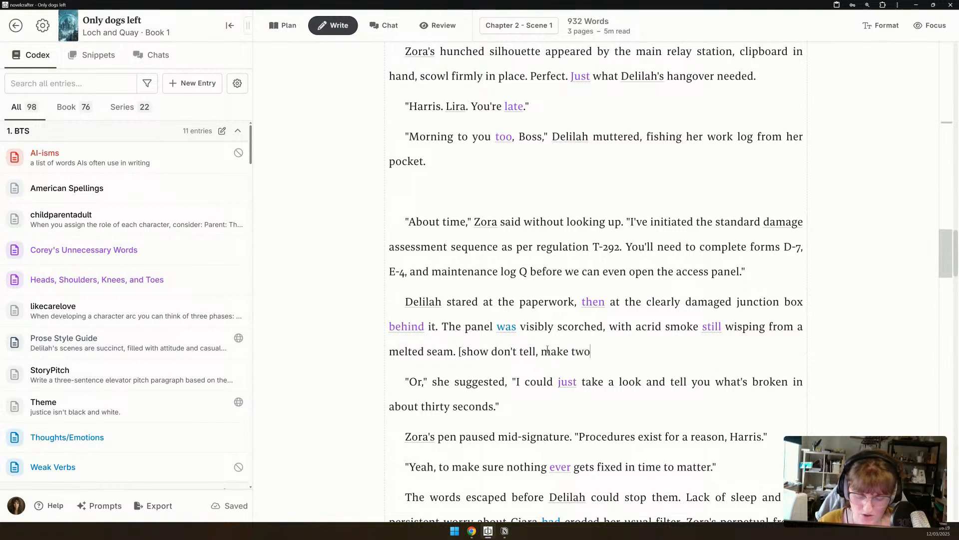
text( different)
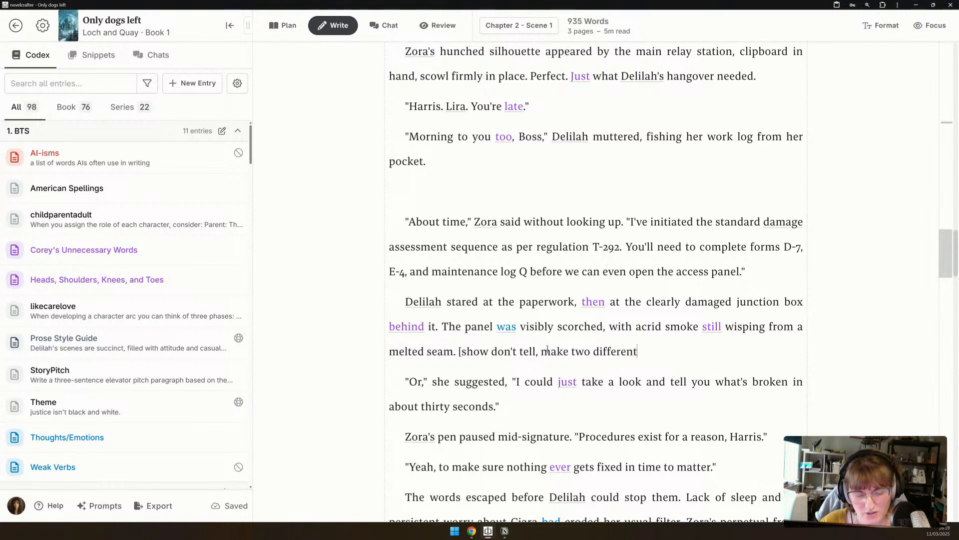
text( versions of the ap)
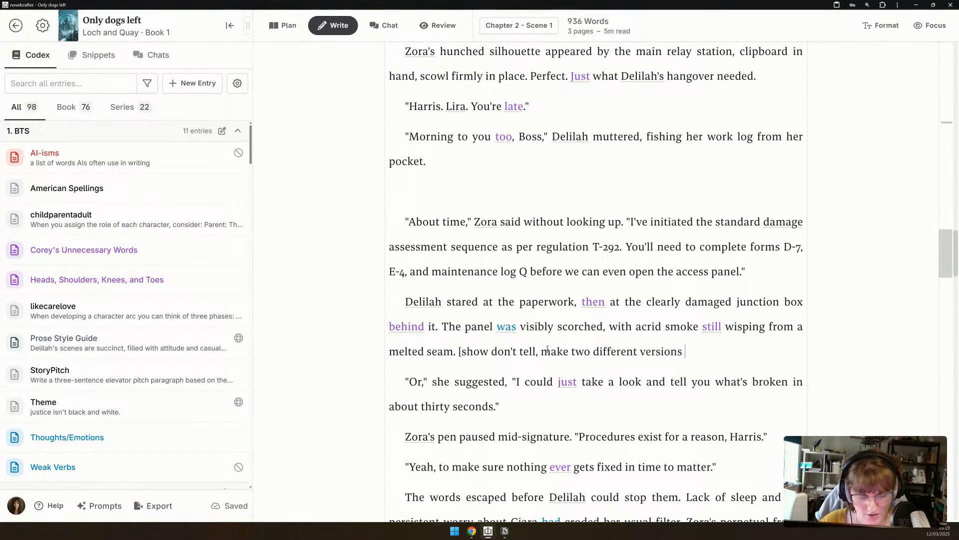
key(BackSpace)
key(BackSpace)
text(para)
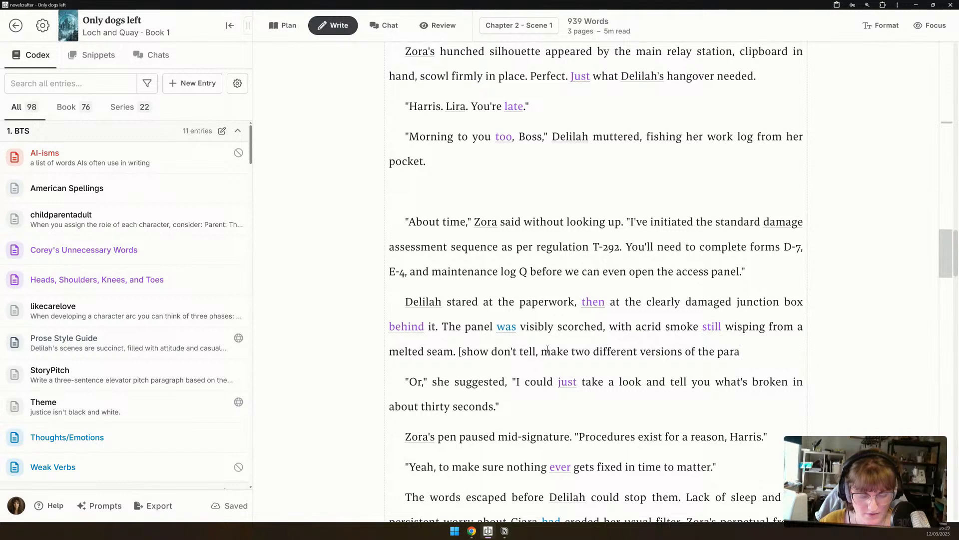
text(graph])
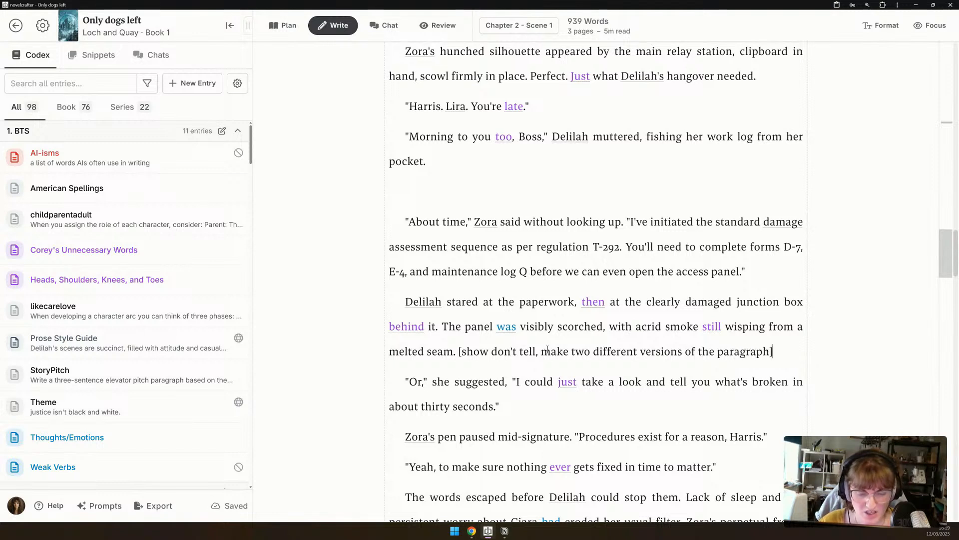
Rephrase the annotated junction box paragraph with Claude 3.5 - Sonnet, then discard the generated versions.
triple_click(462, 328)
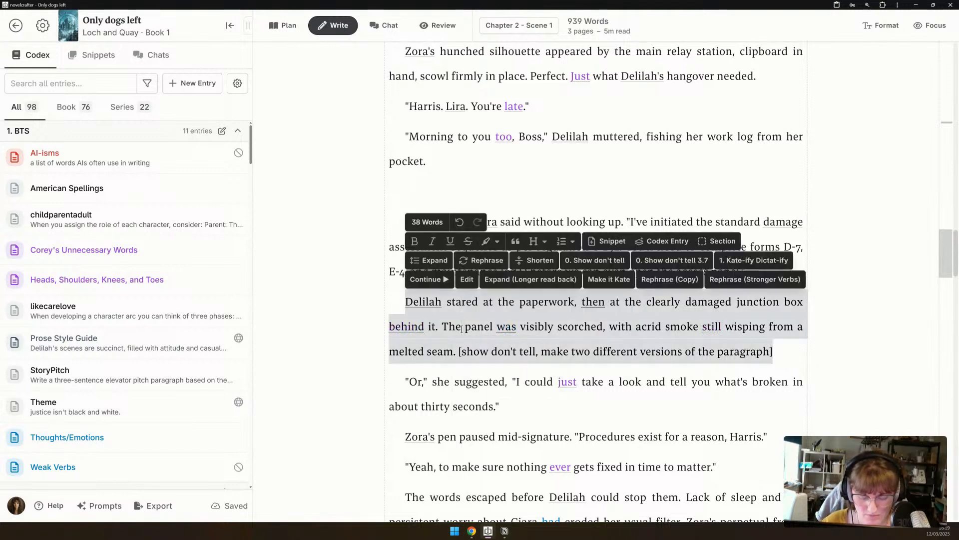
click(480, 262)
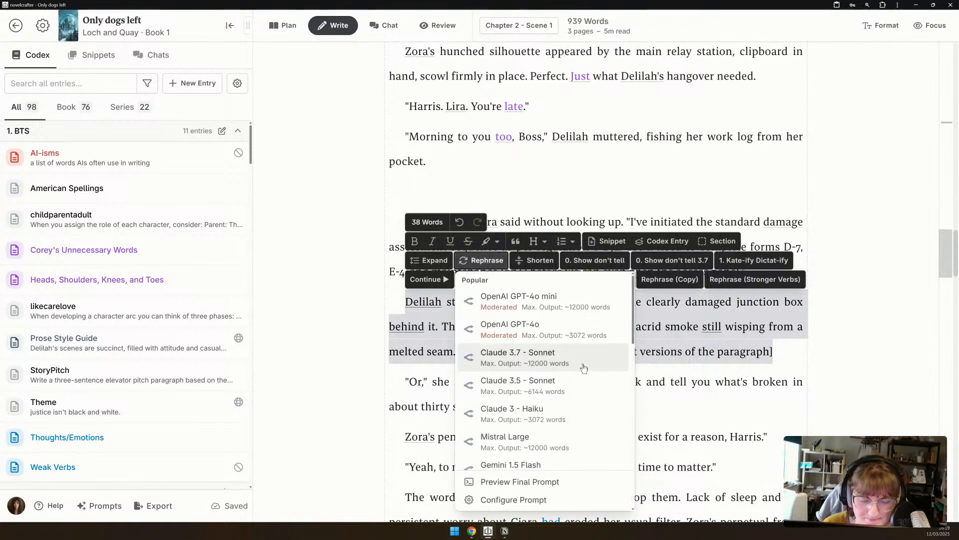
click(568, 390)
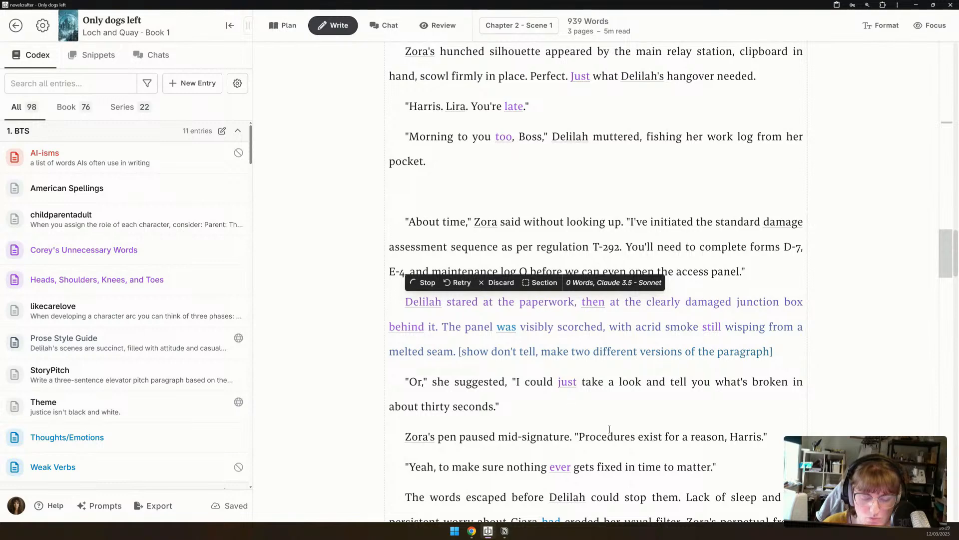
scroll(609, 429, down, 2)
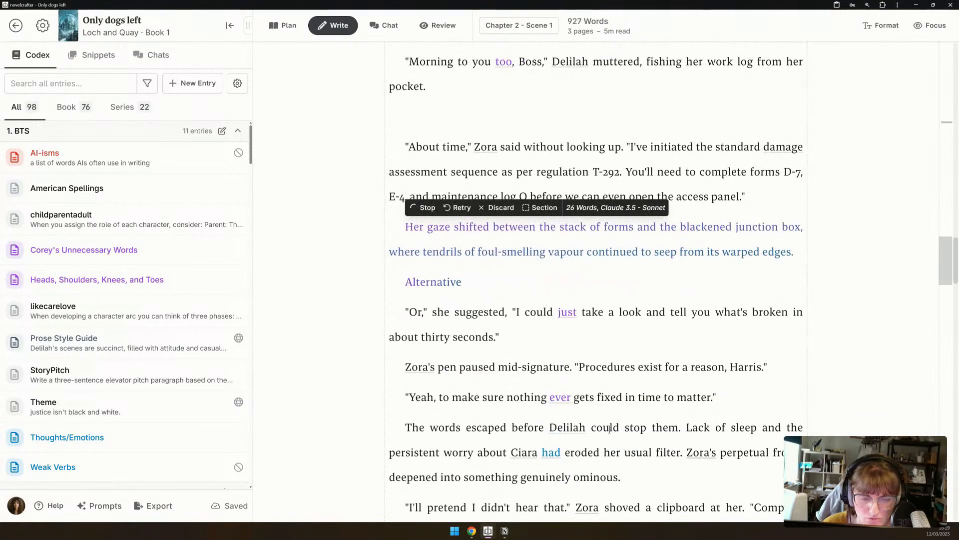
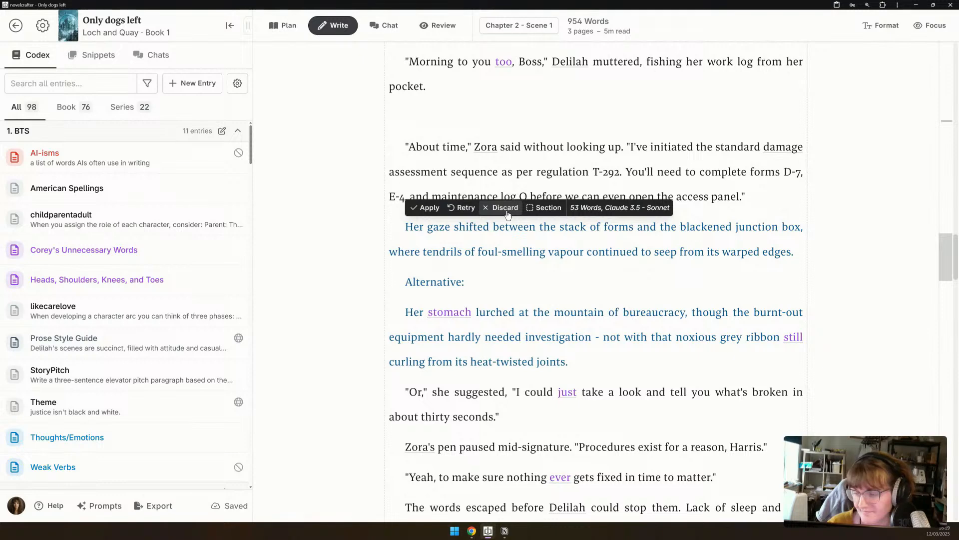
click(508, 214)
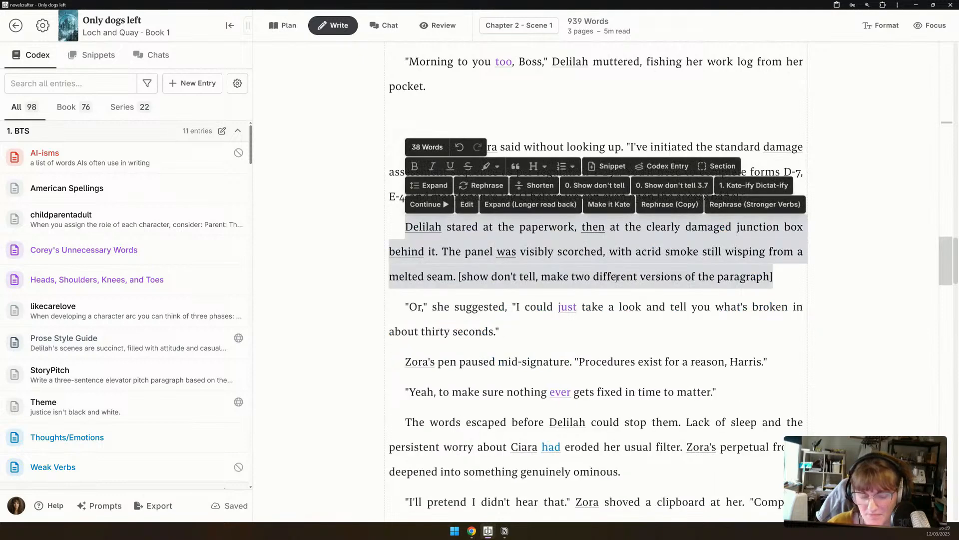
click(773, 276)
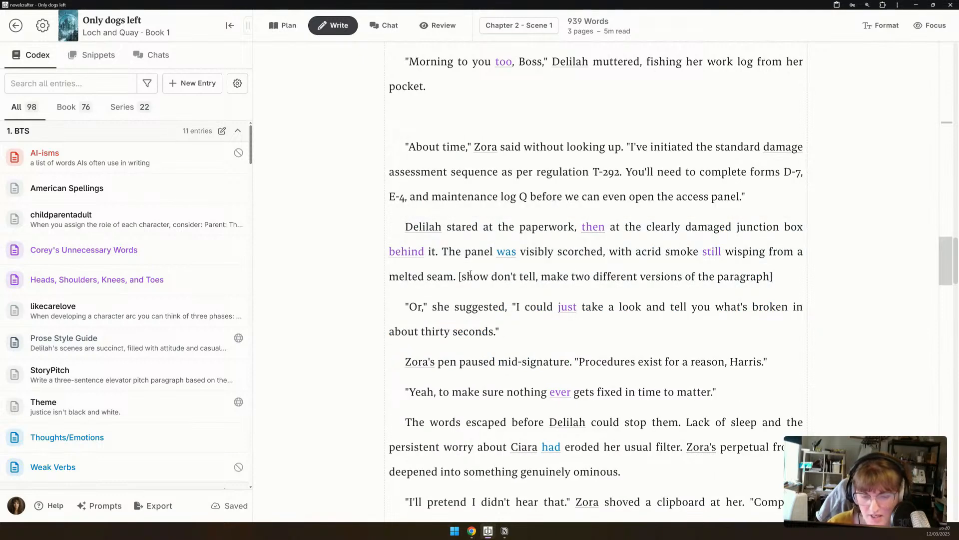
drag(460, 279, 827, 281)
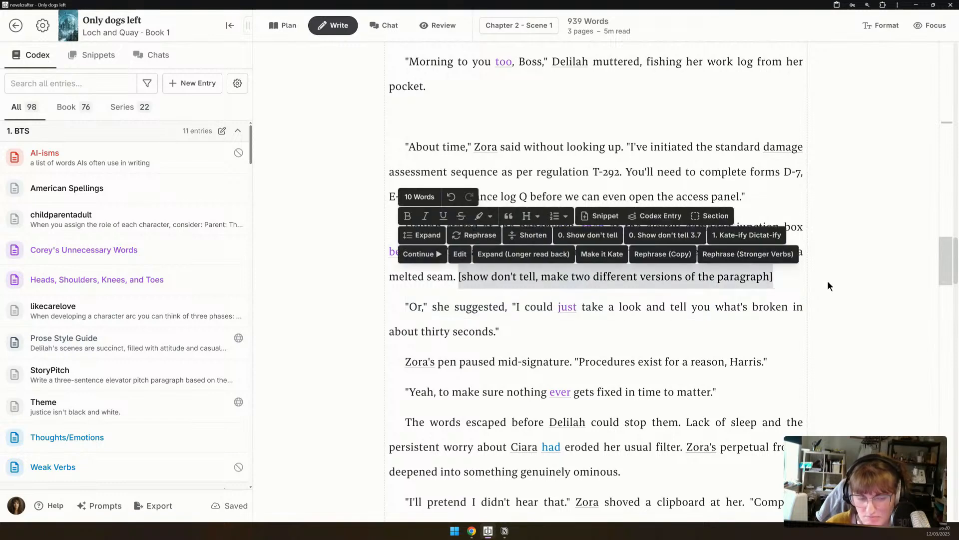
click(753, 306)
Add the note "[add sensory details and dialogue]" at the end of the maintenance shaft paragraph, after "once-solid plates.".
scroll(462, 239, up, 5)
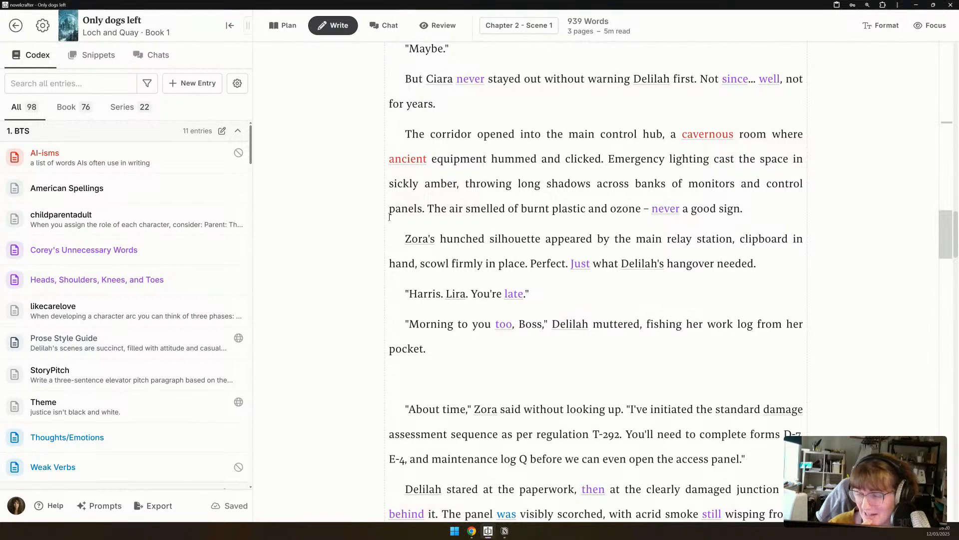
scroll(386, 238, up, 1)
scroll(385, 239, down, 11)
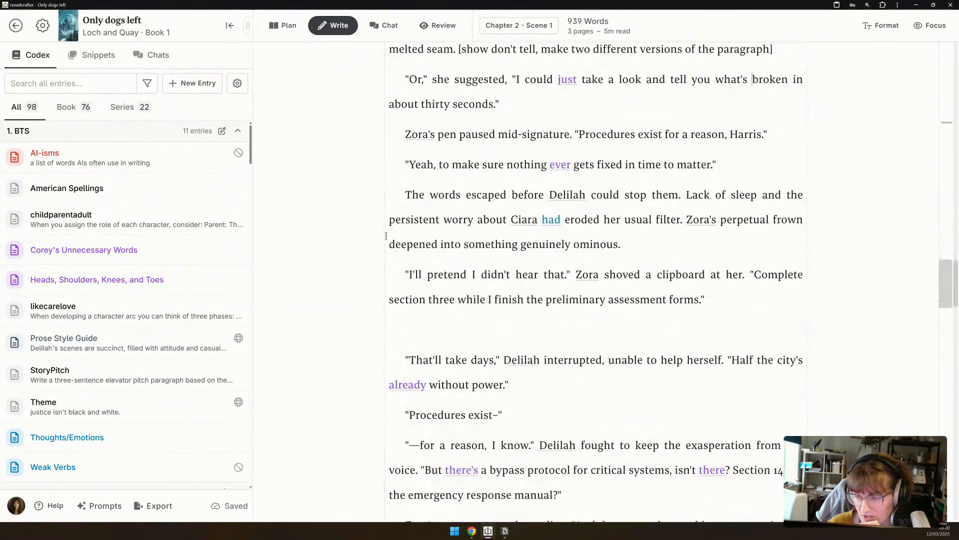
scroll(385, 236, down, 2)
scroll(385, 236, down, 2)
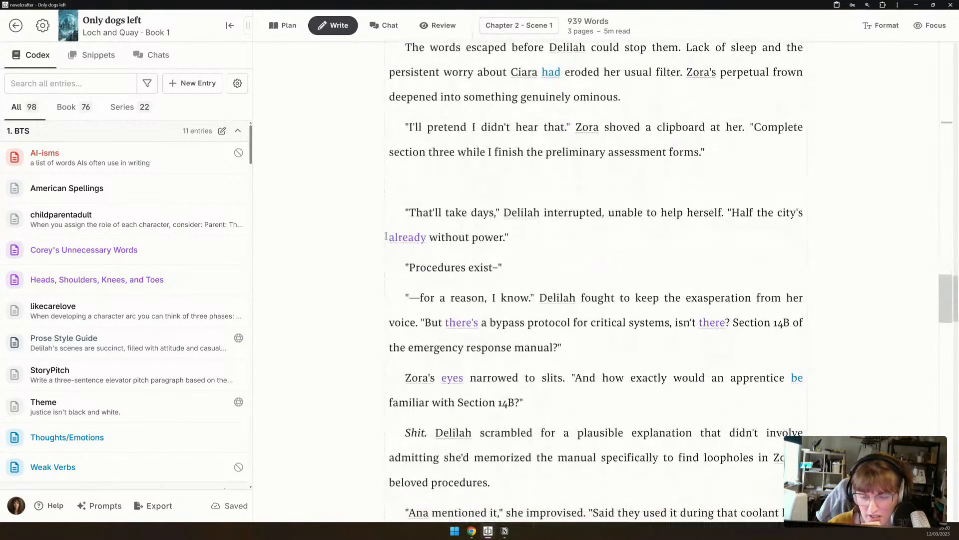
scroll(460, 235, down, 4)
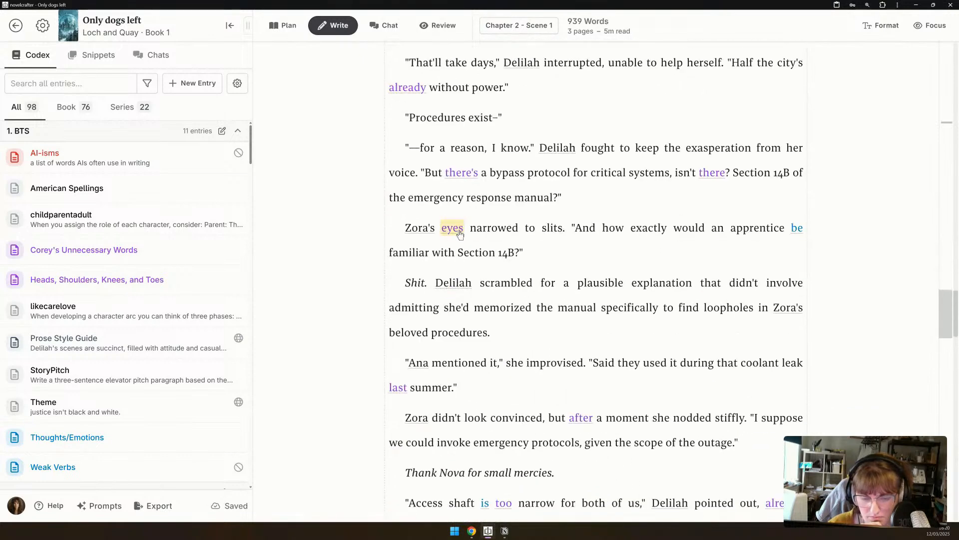
scroll(541, 329, down, 15)
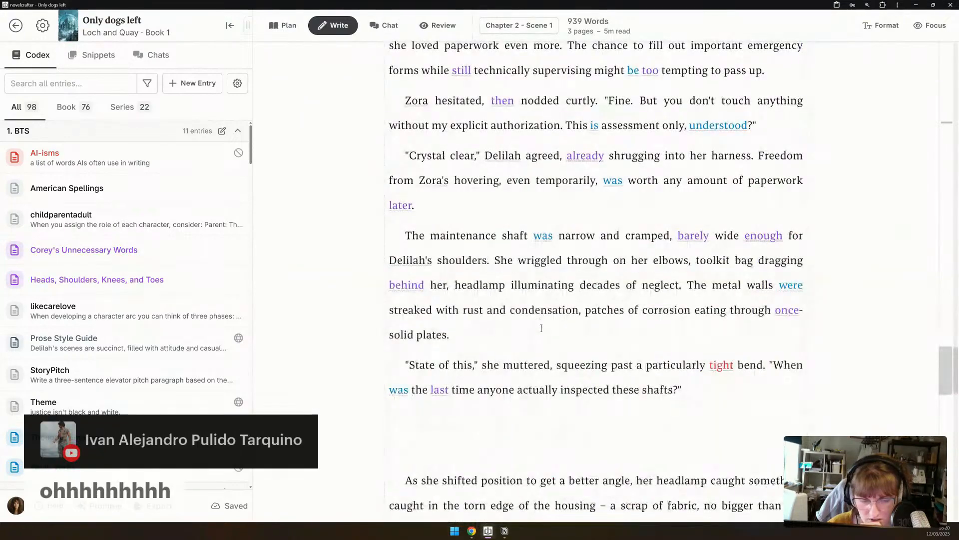
click(542, 327)
text([add)
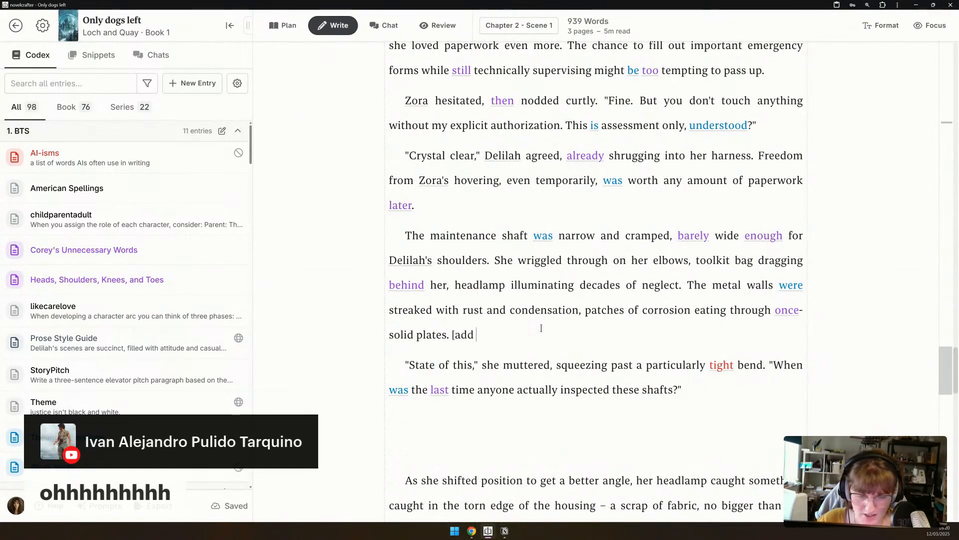
text( sensory de)
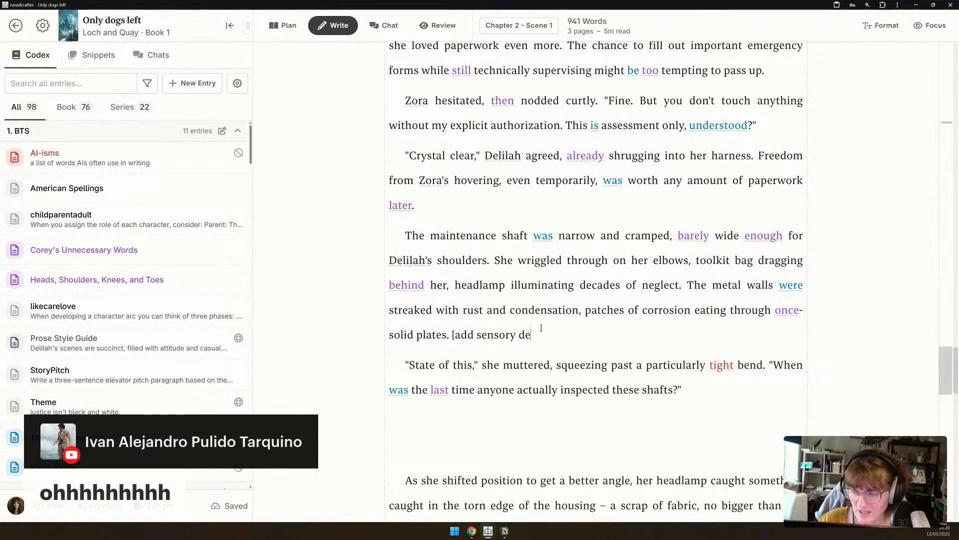
text(tails and dialogue])
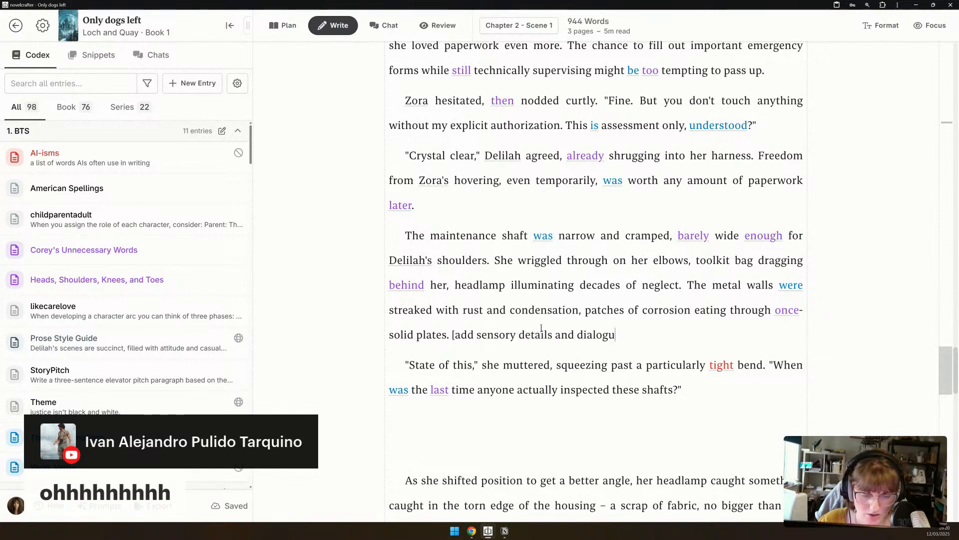
Rephrase the annotated maintenance shaft paragraph with Claude 3.5 - Sonnet and discard the generated text.
triple_click(548, 283)
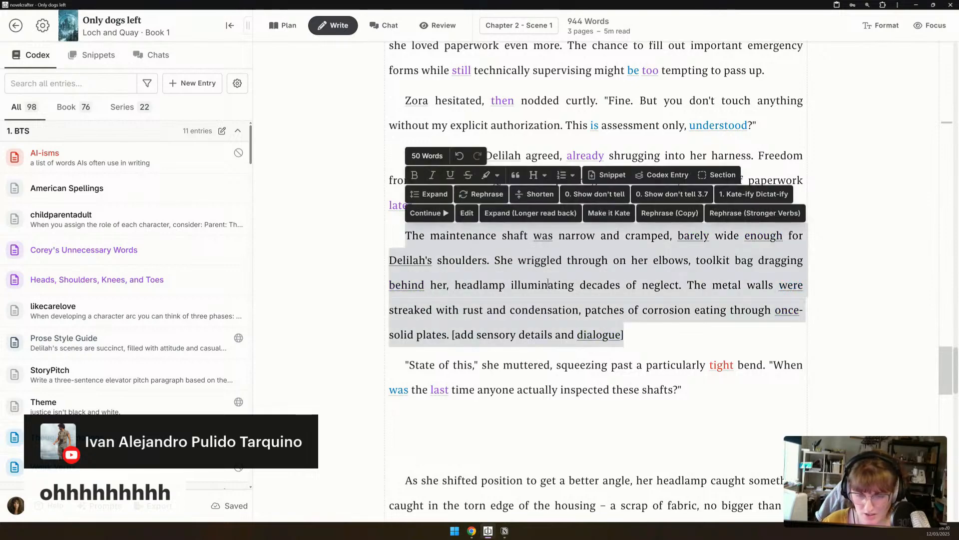
click(446, 198)
click(528, 321)
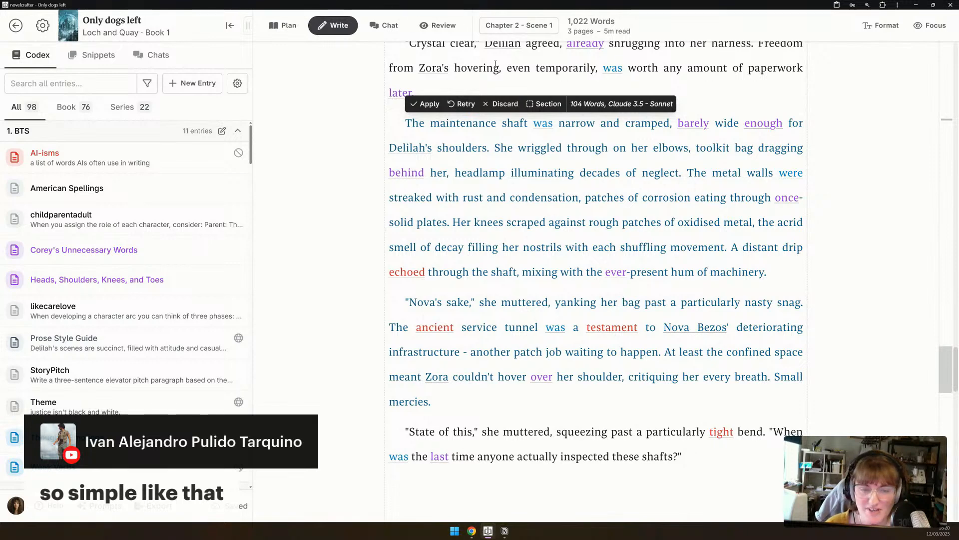
click(500, 104)
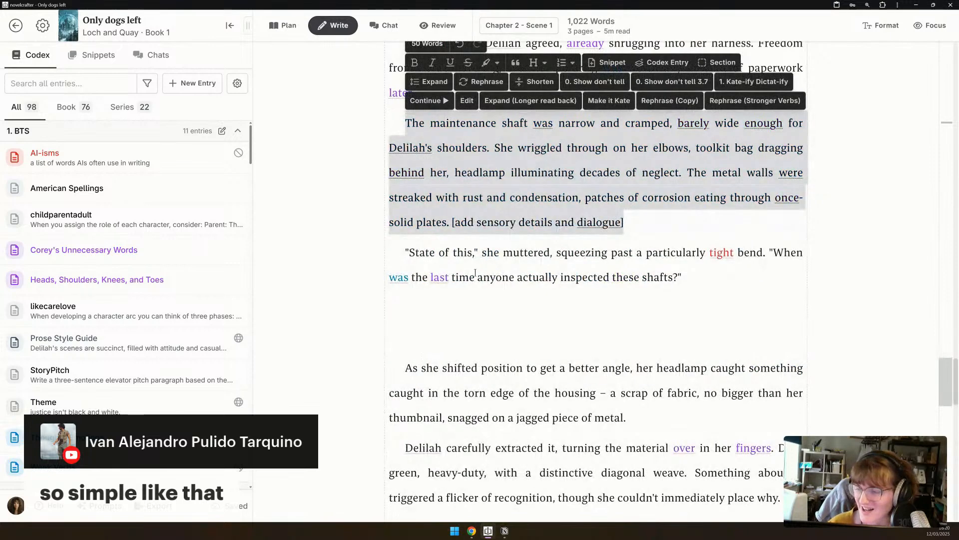
click(497, 235)
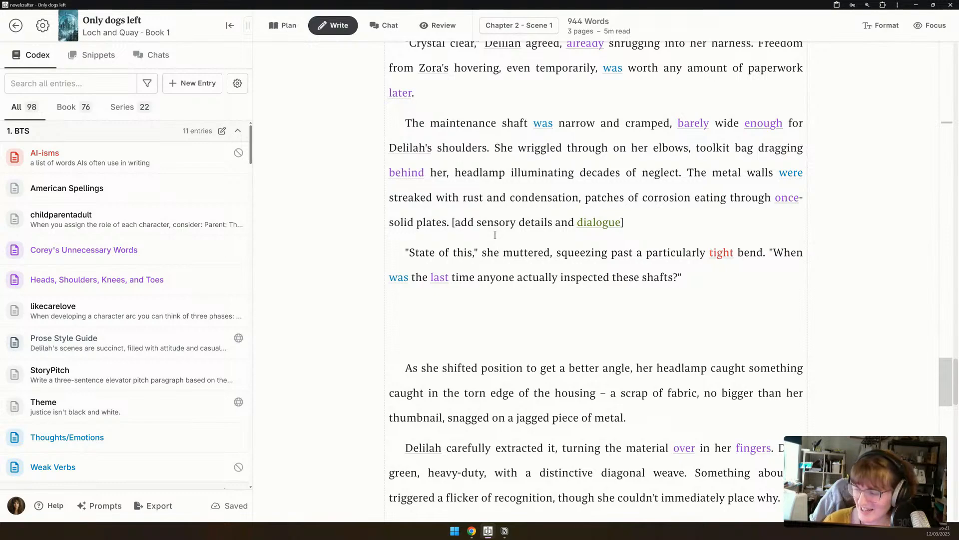
Collapse the untitled section below the scene beat and exclude it from AI.
scroll(603, 192, up, 15)
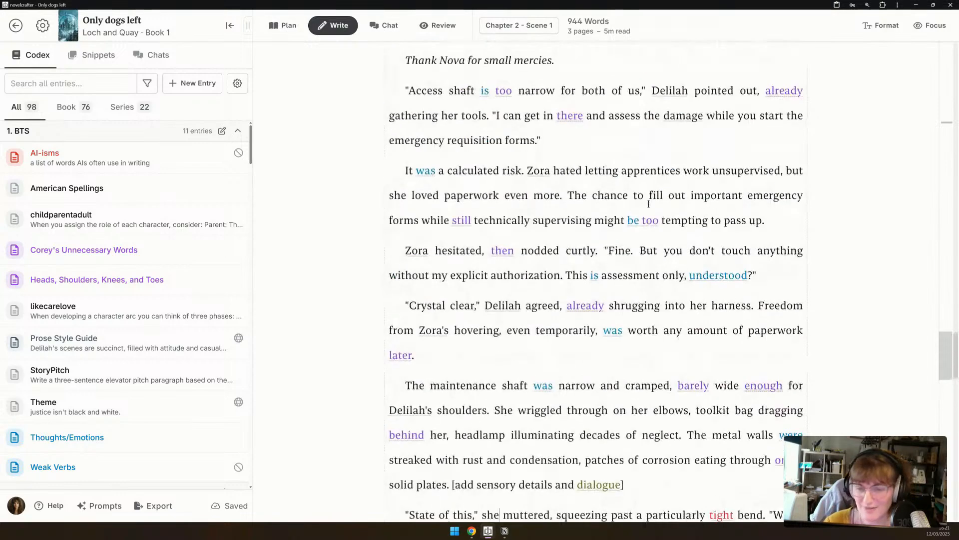
scroll(657, 196, up, 15)
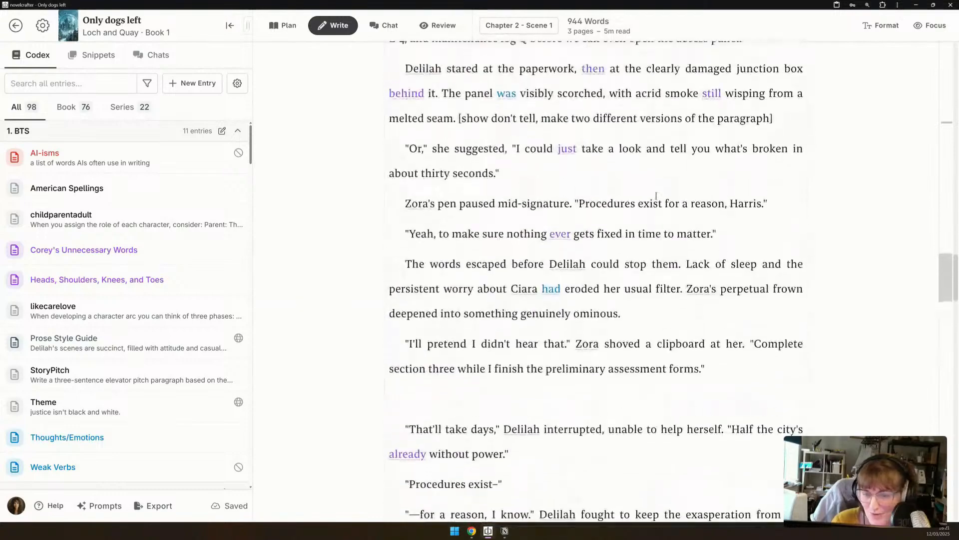
scroll(421, 187, down, 1)
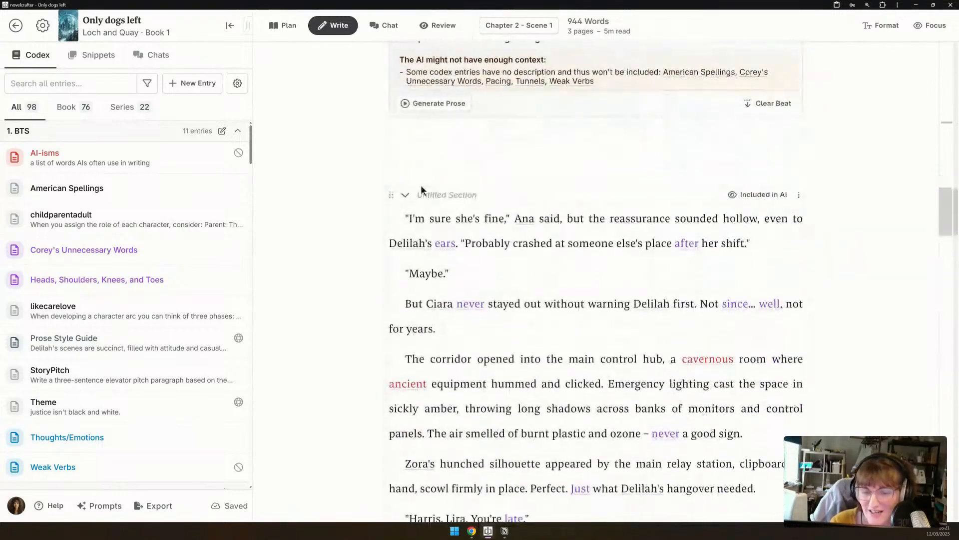
click(405, 195)
click(755, 196)
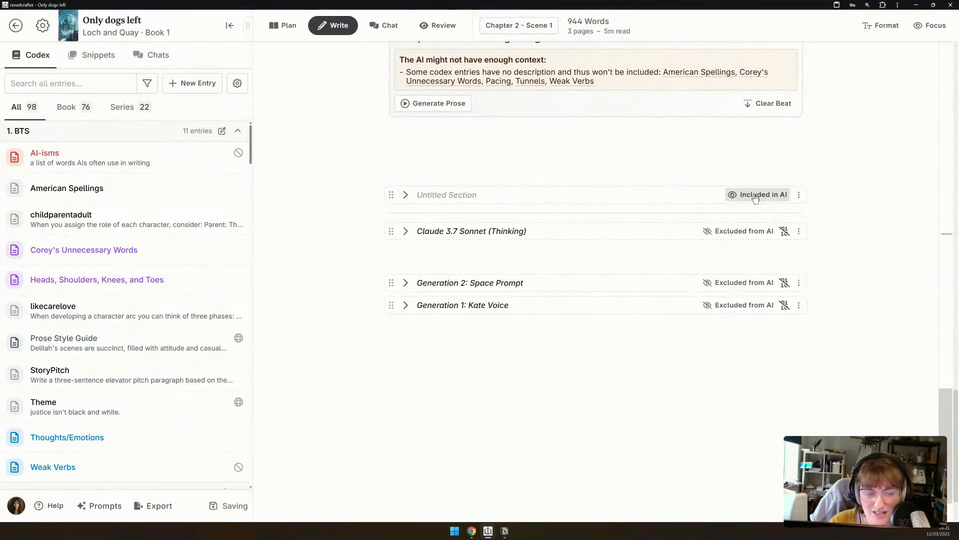
Exclude the collapsed untitled section below the scene beat from the word count.
click(799, 194)
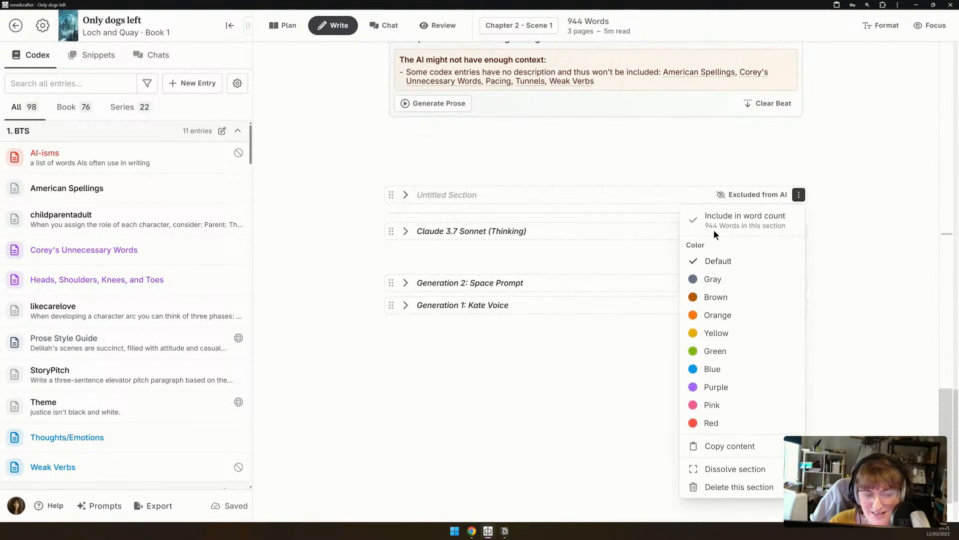
click(740, 218)
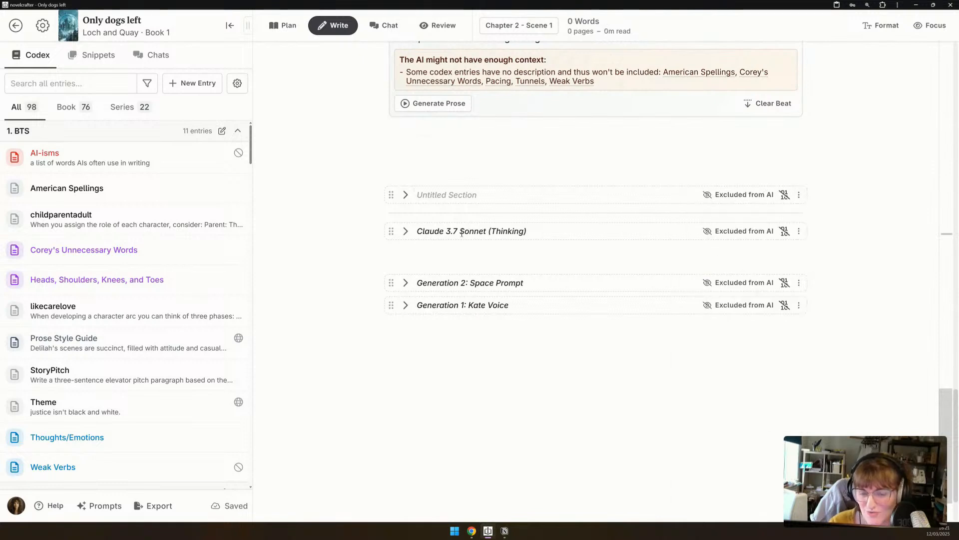
click(404, 195)
drag(406, 218, 503, 302)
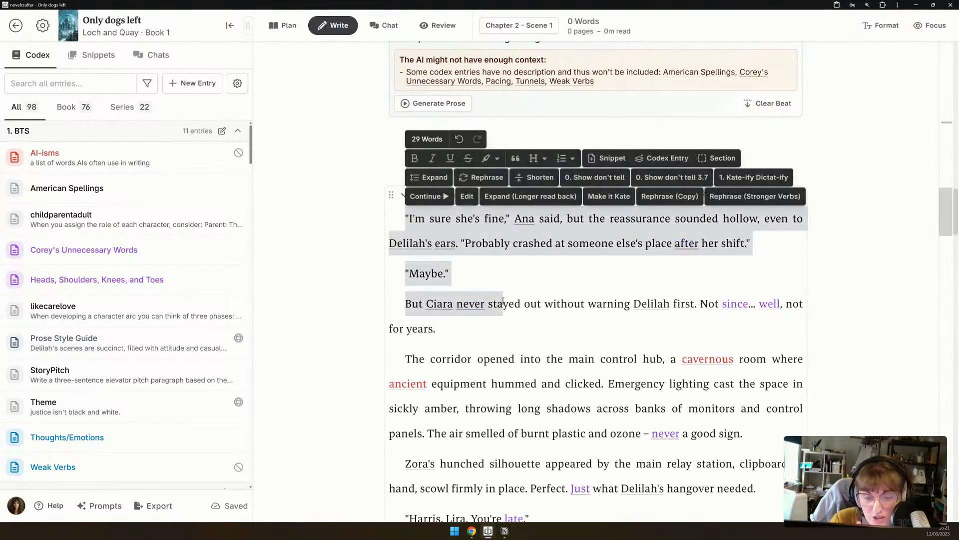
click(552, 283)
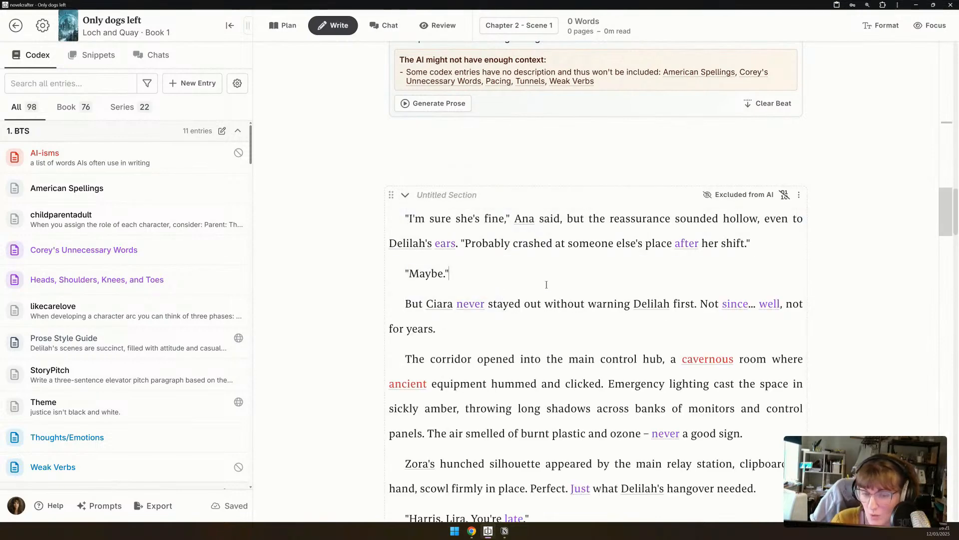
key(Return)
text(/)
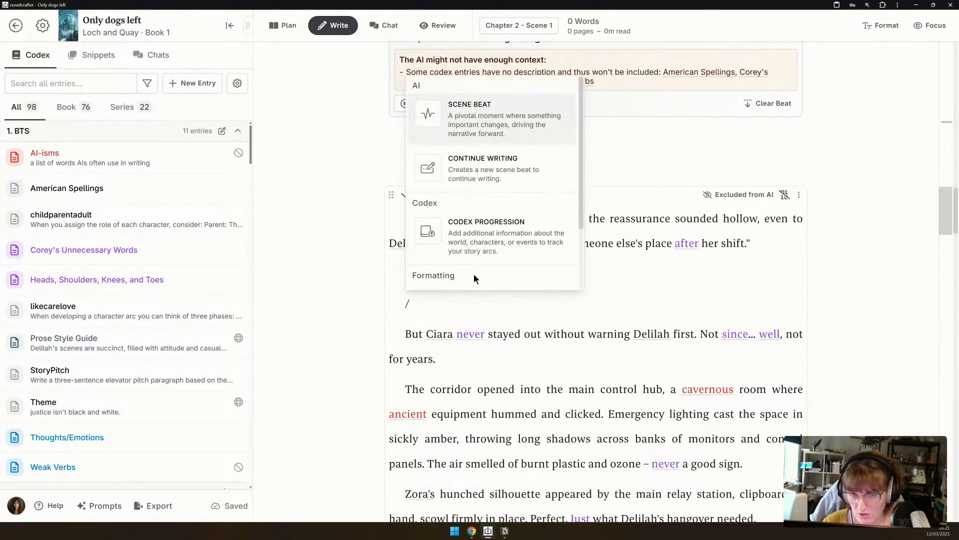
key(BackSpace)
key(BackSpace)
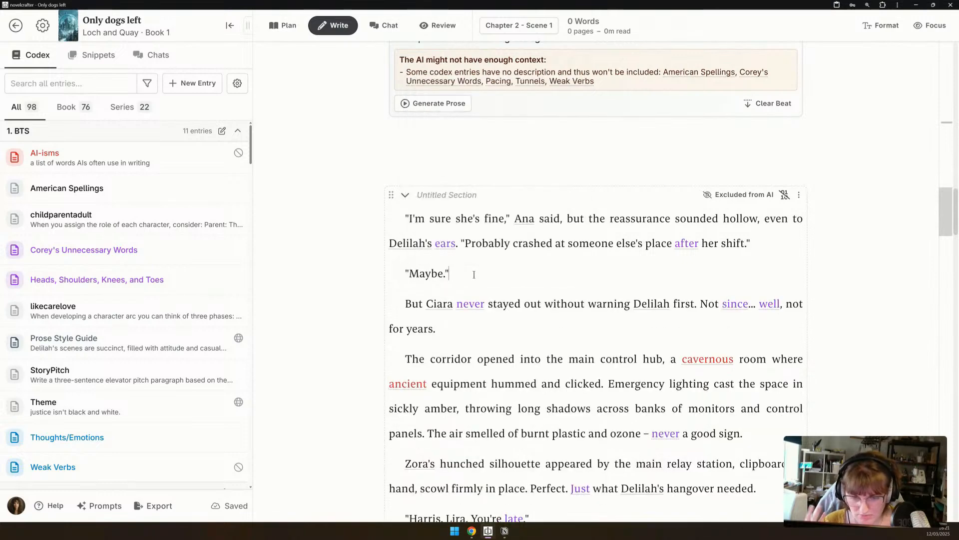
click(407, 196)
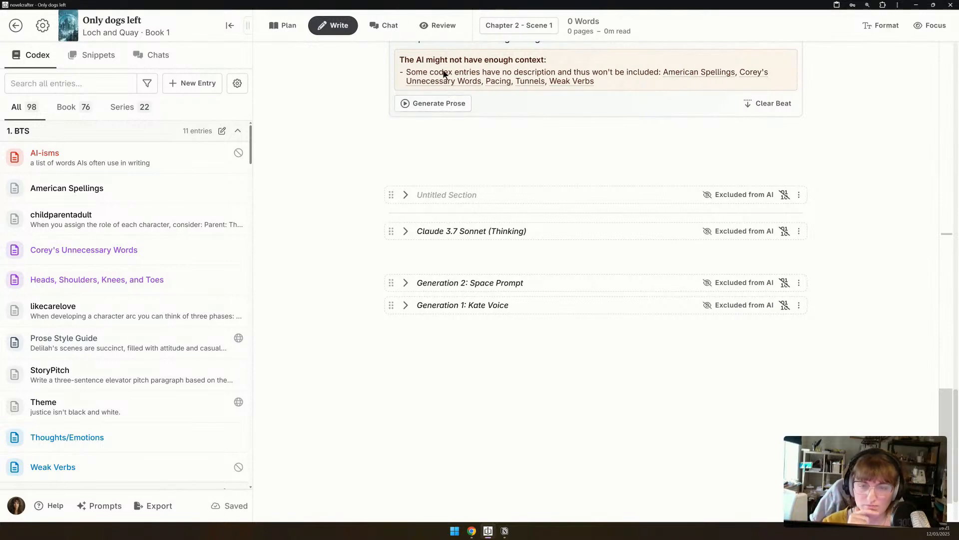
Extend the pacing bullet in the scene beat after "in the tunnels" with "and under pressure from Perrin's interrogation.".
scroll(443, 74, up, 10)
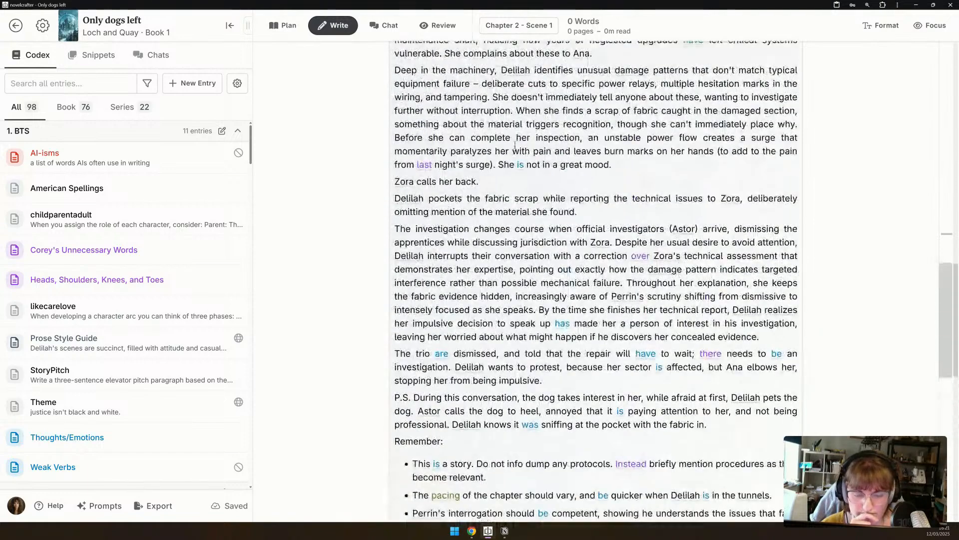
scroll(692, 214, down, 5)
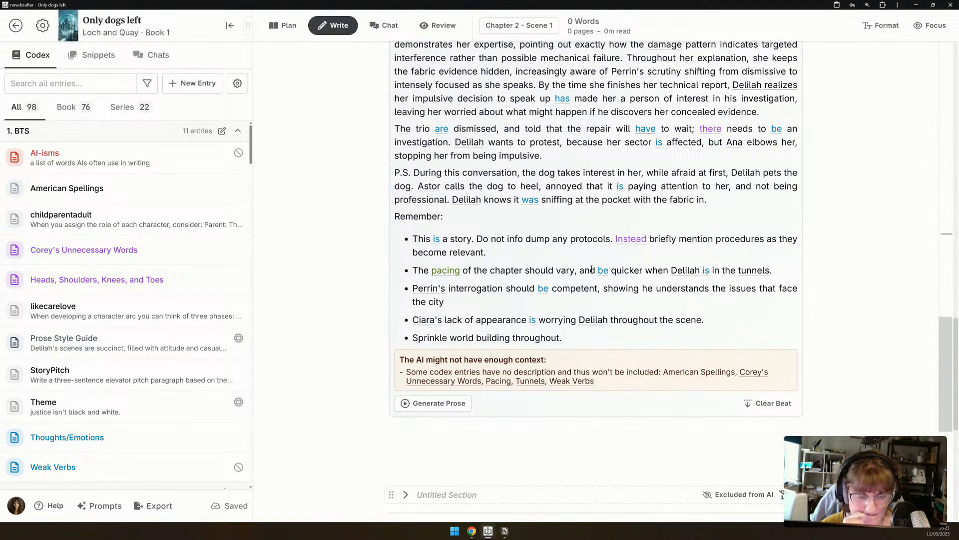
click(786, 272)
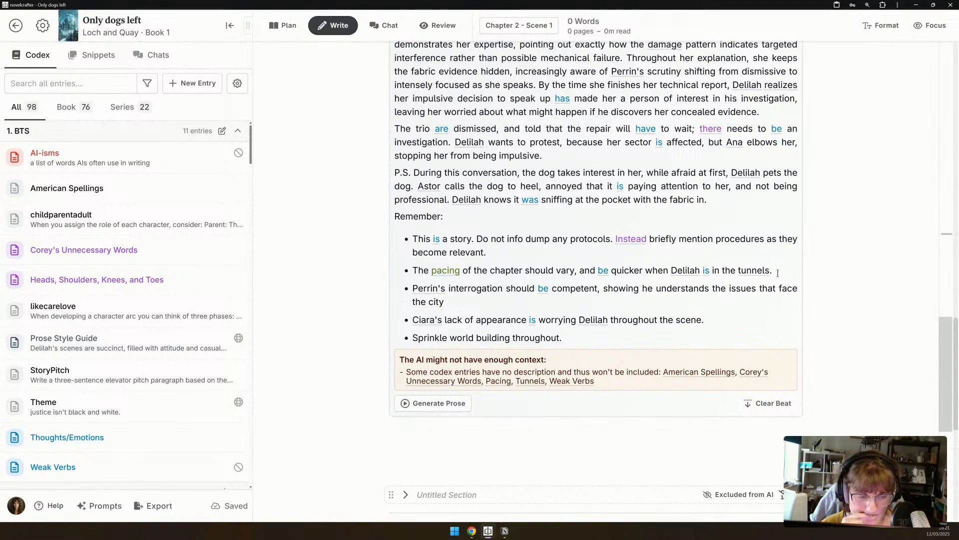
key(BackSpace)
text(and und)
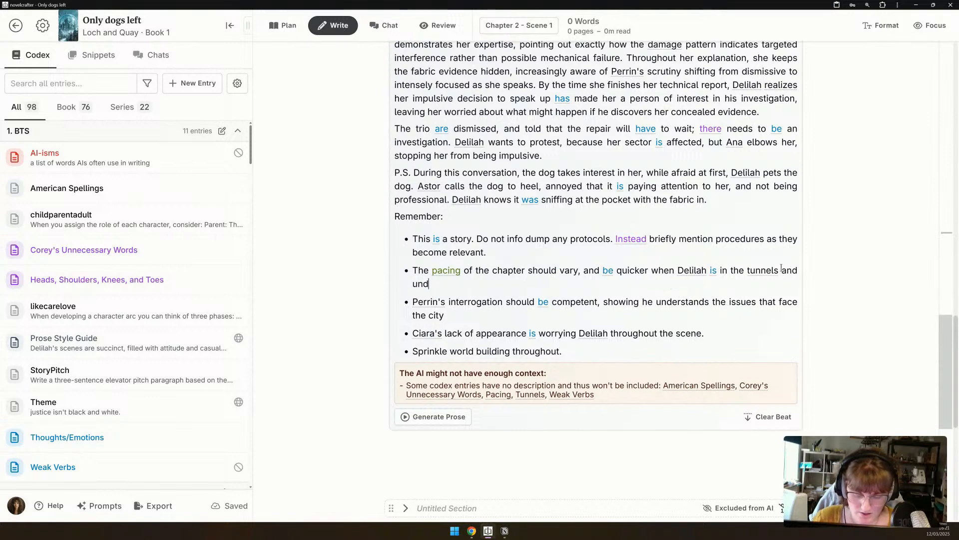
text(er pressure from )
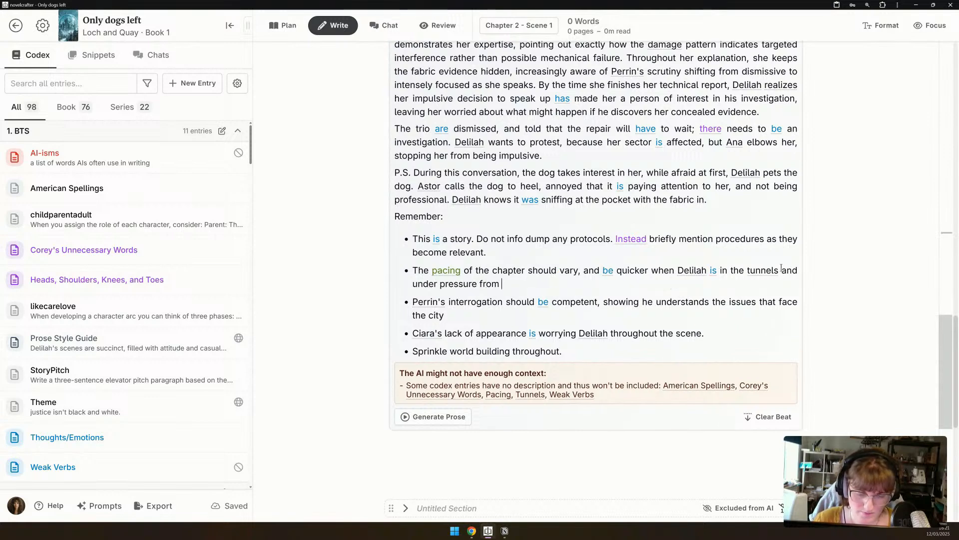
text(Perrin's interrogation.)
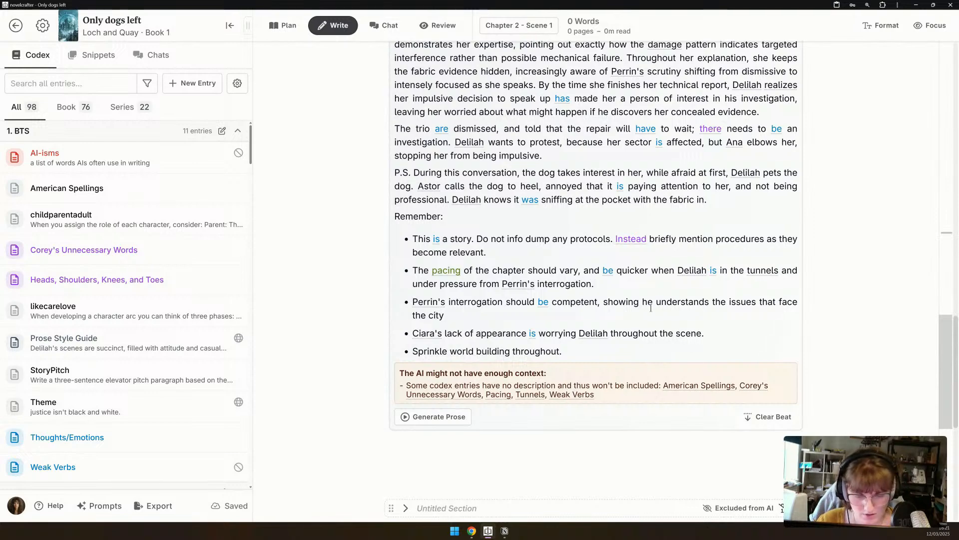
Add the sentence "It is out of character." to the end of the bullet about Ciara's lack of appearance.
click(736, 338)
text(It)
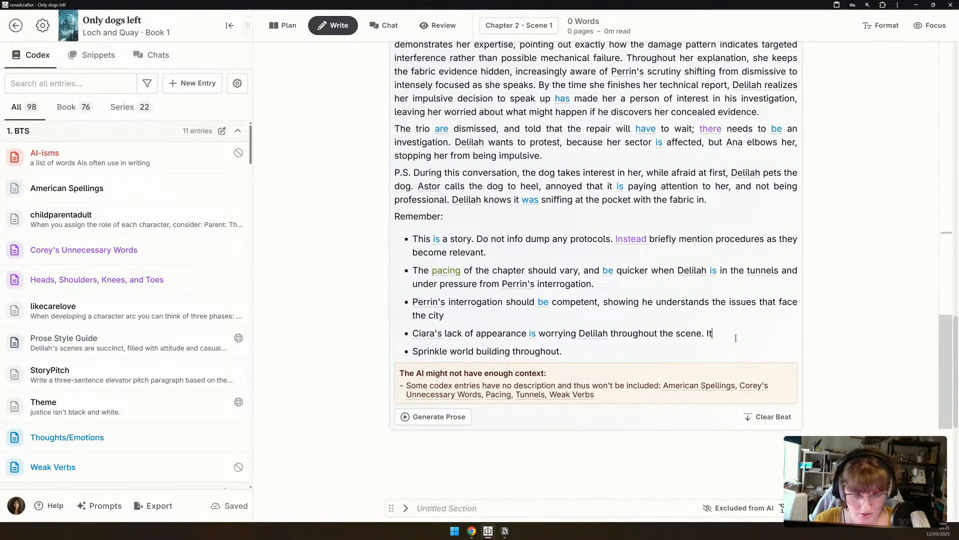
text( is out of char)
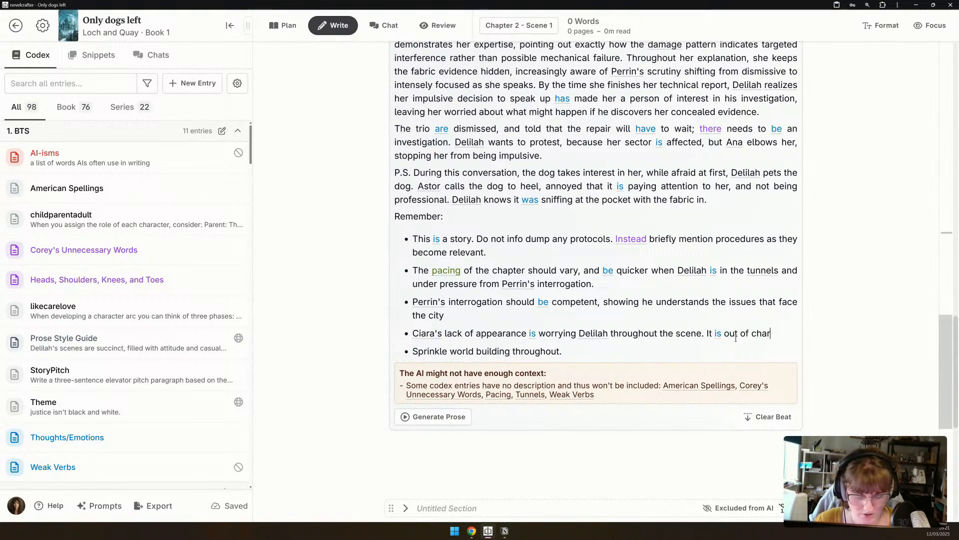
text(acter.)
Reword the fabric scrap sentence in the beat to "Delilah pockets the fabric scrap and wriggles out. She reports the technical issues to Zora".
scroll(498, 325, up, 5)
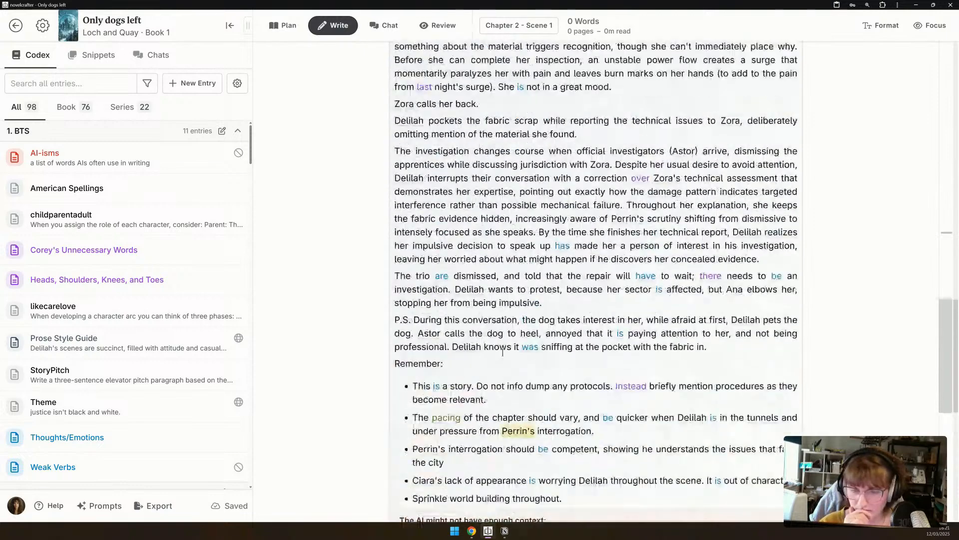
scroll(499, 325, up, 2)
scroll(376, 294, down, 4)
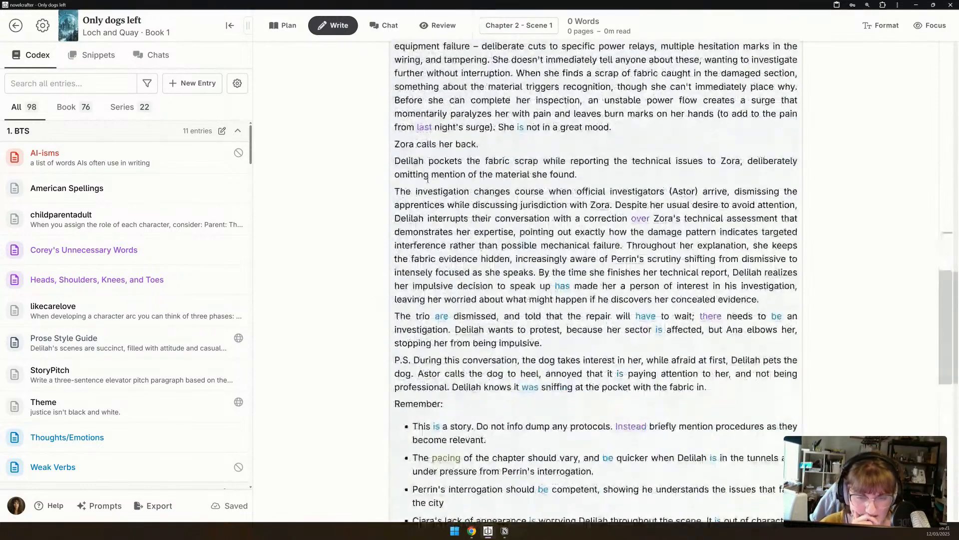
click(543, 161)
text(and )
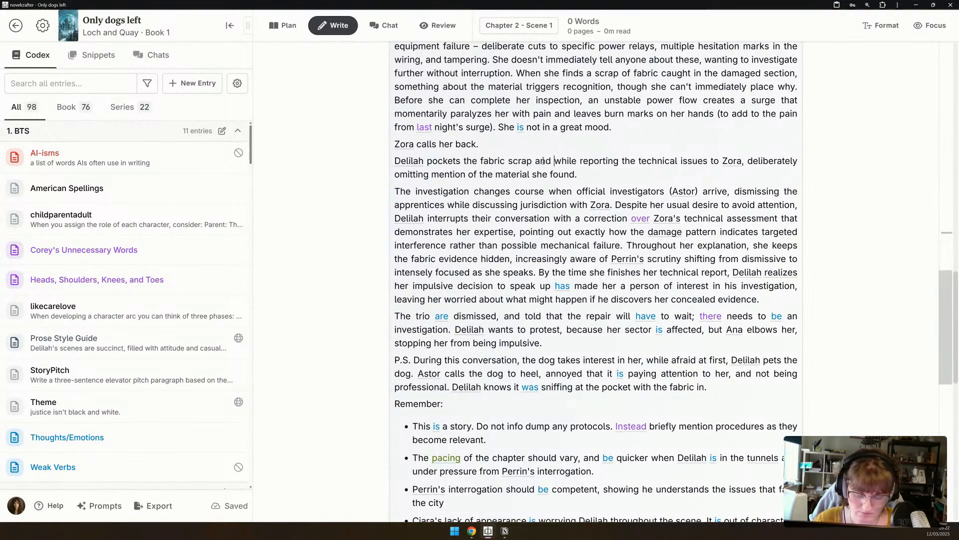
text(wriggles ou)
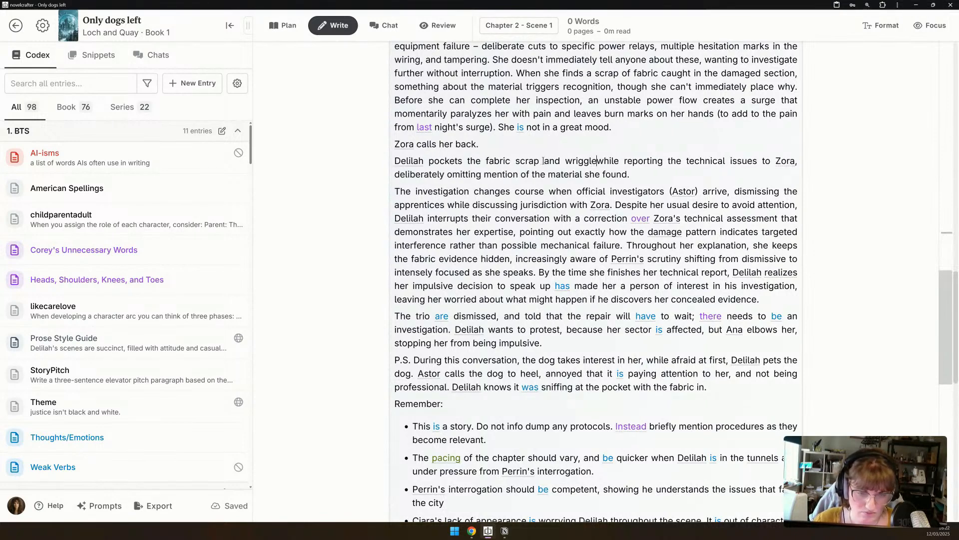
text(t. She)
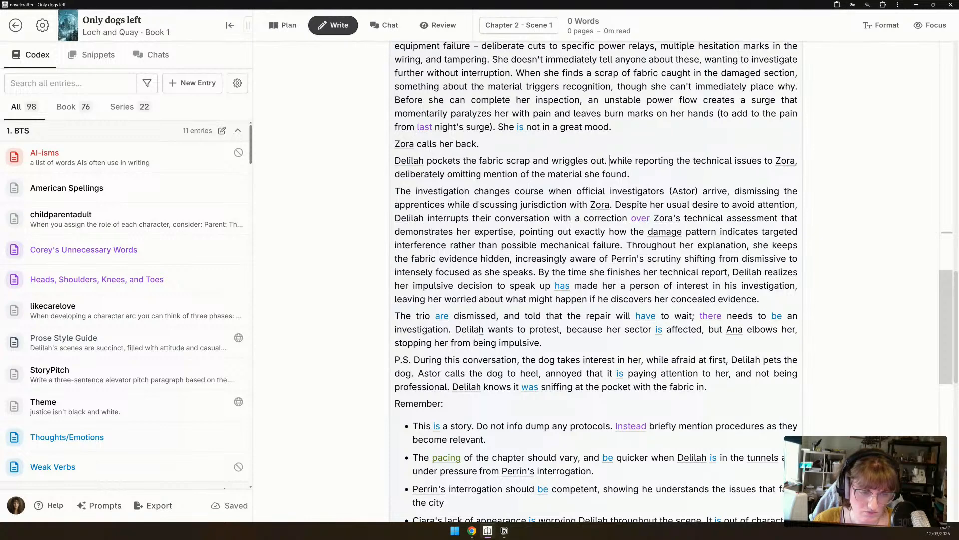
key(Delete)
key(Delete)
key(Delete)
key(Delete)
key(Delete)
key(Delete)
key(Delete)
key(Delete)
key(Delete)
key(Delete)
key(Delete)
key(Delete)
key(Delete)
key(Delete)
key(Delete)
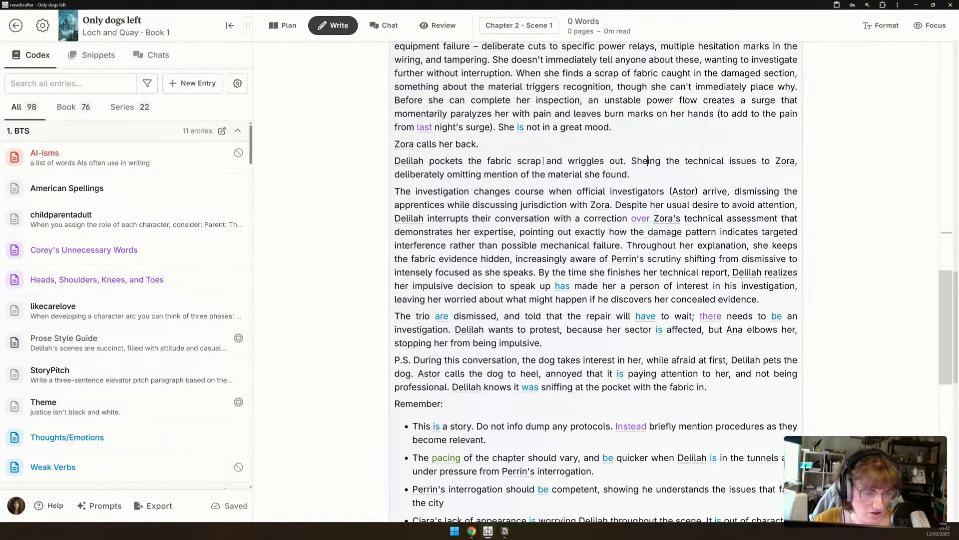
text(reports)
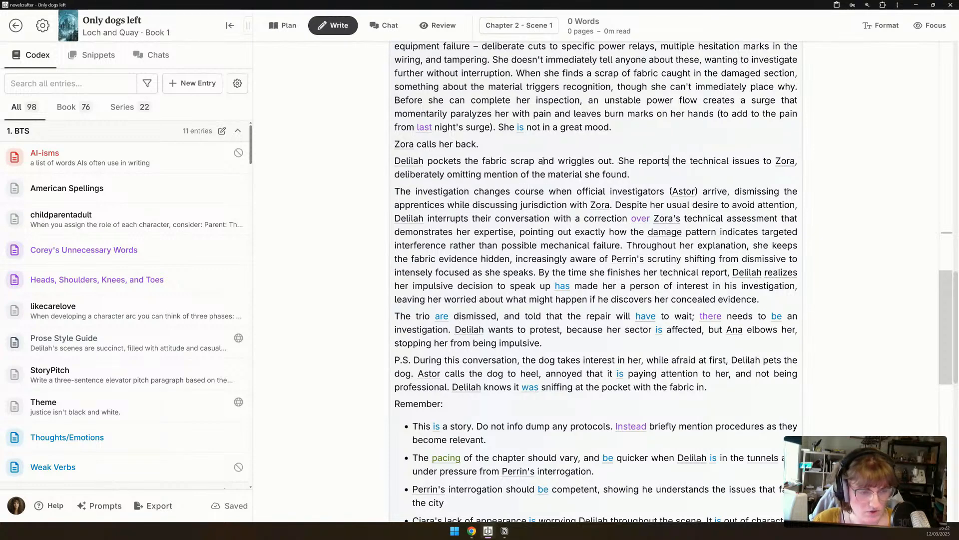
Add "Ana notices the new injury, and fusses over her more." to the end of the fabric scrap paragraph.
click(732, 173)
text(Ana notices th)
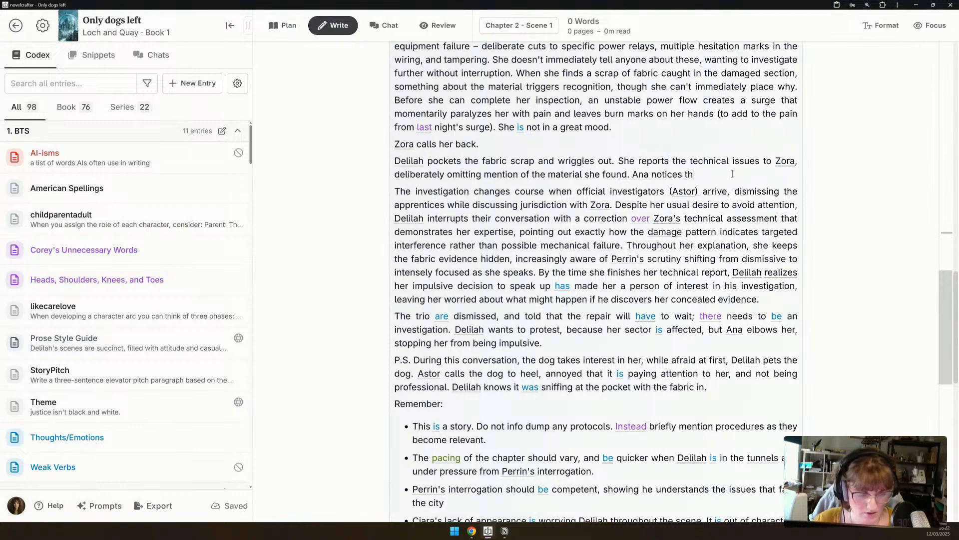
text(e new in)
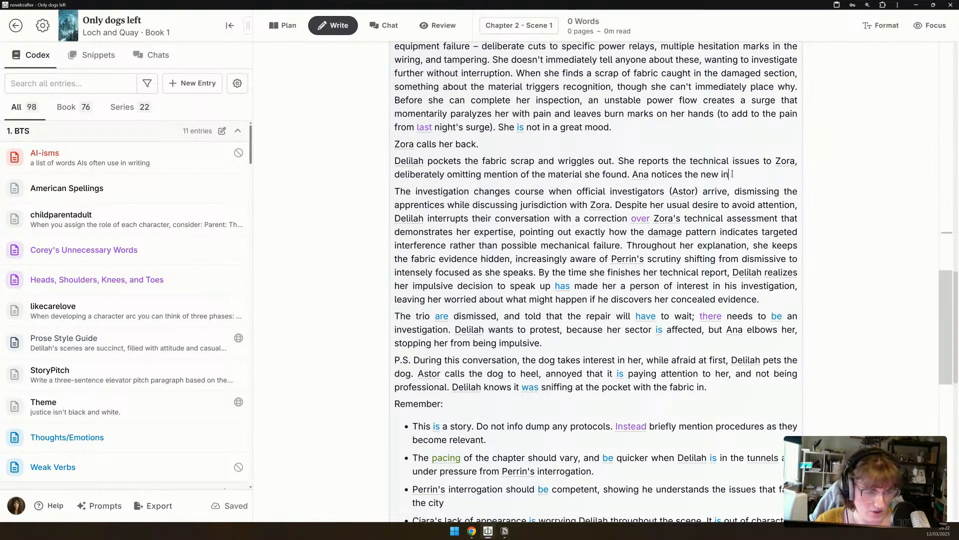
text(jury, and)
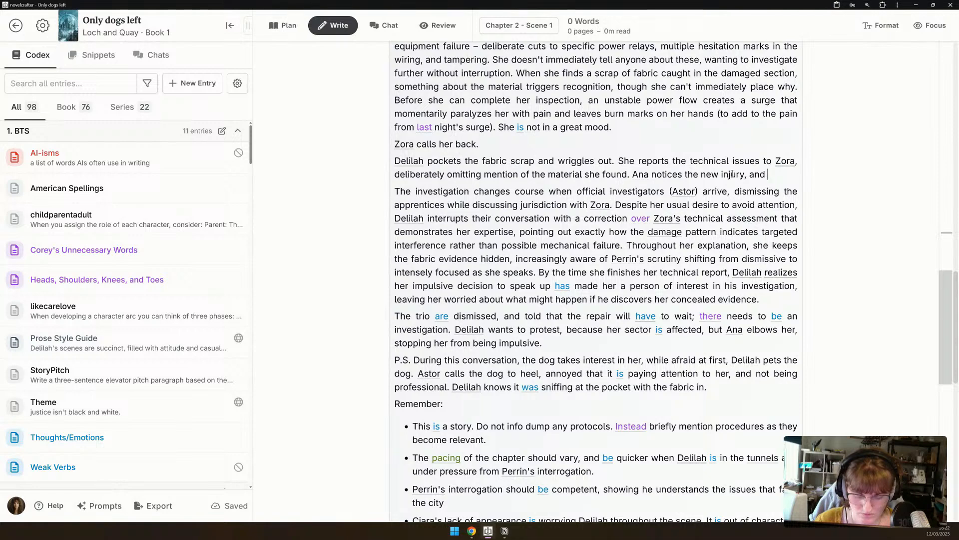
text(fusses)
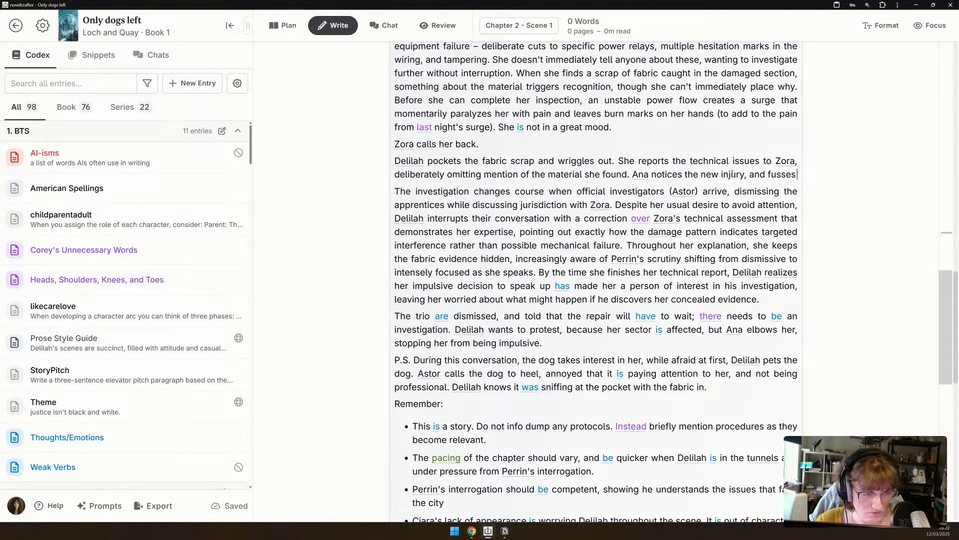
text( over her more.)
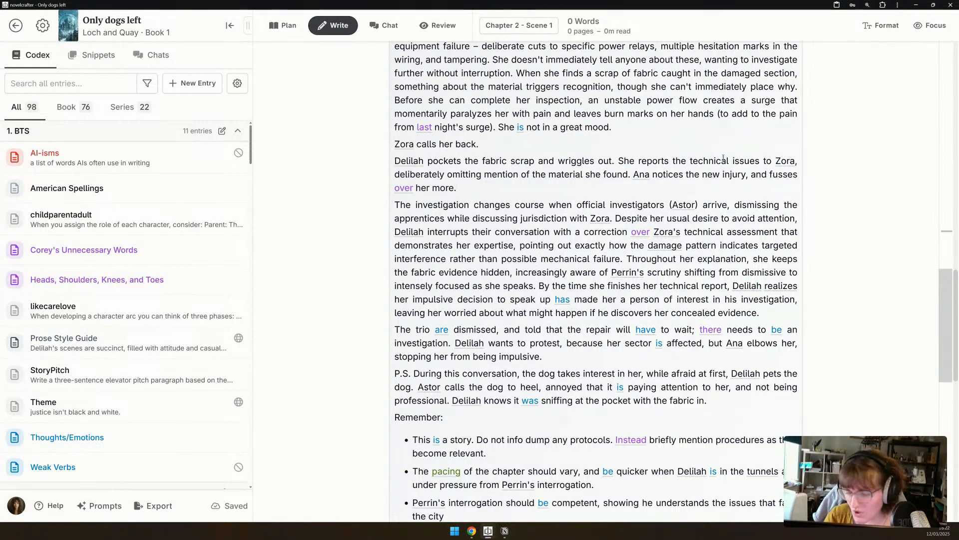
scroll(723, 158, down, 1)
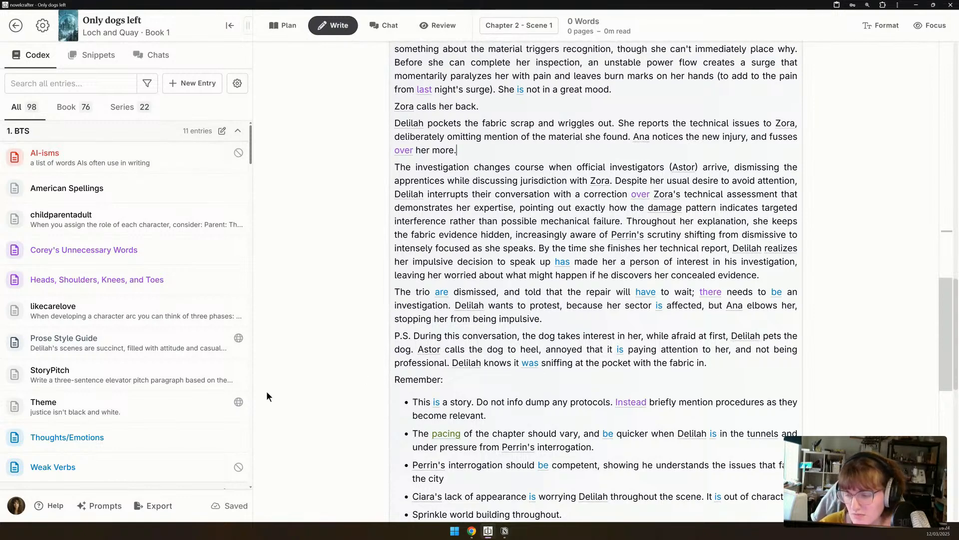
scroll(266, 390, down, 1)
scroll(179, 400, down, 5)
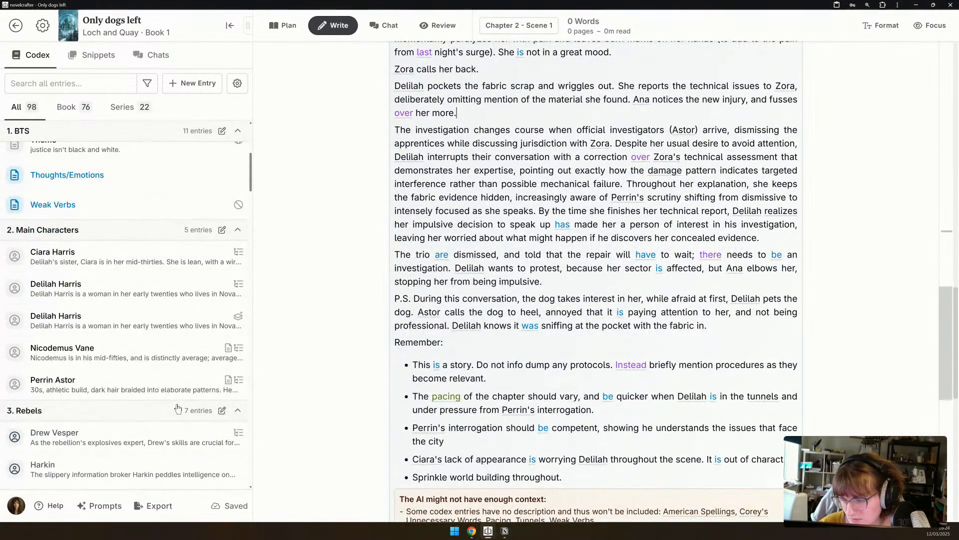
click(505, 530)
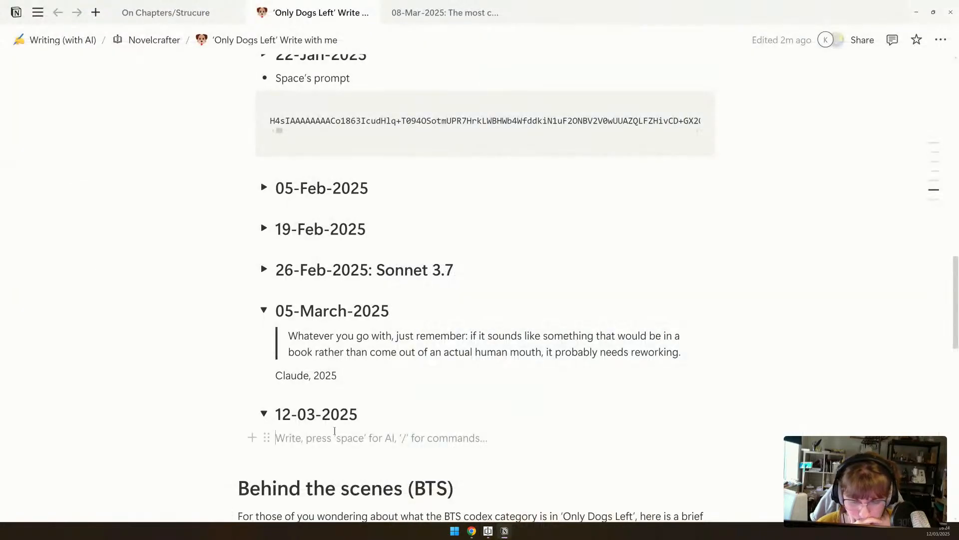
text(/file)
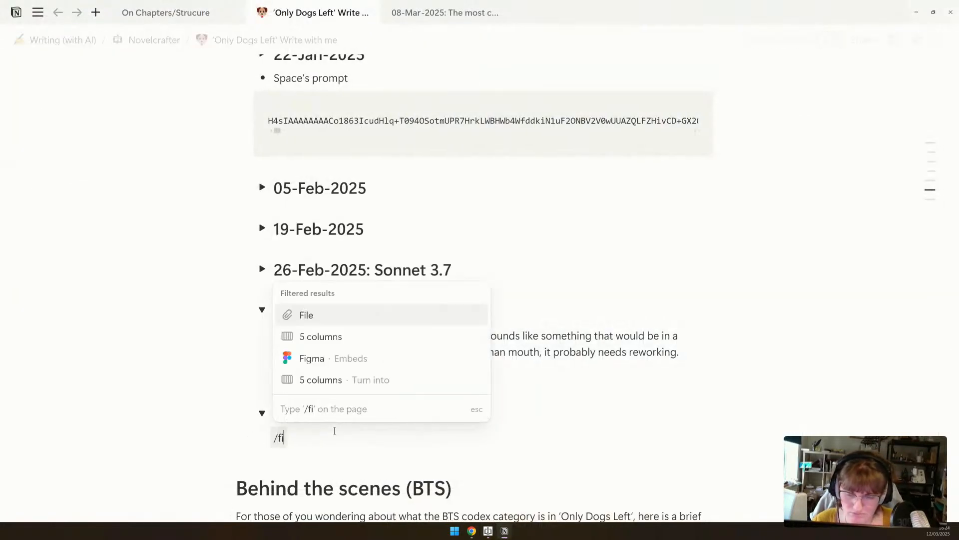
key(BackSpace)
key(BackSpace)
key(BackSpace)
key(BackSpace)
key(BackSpace)
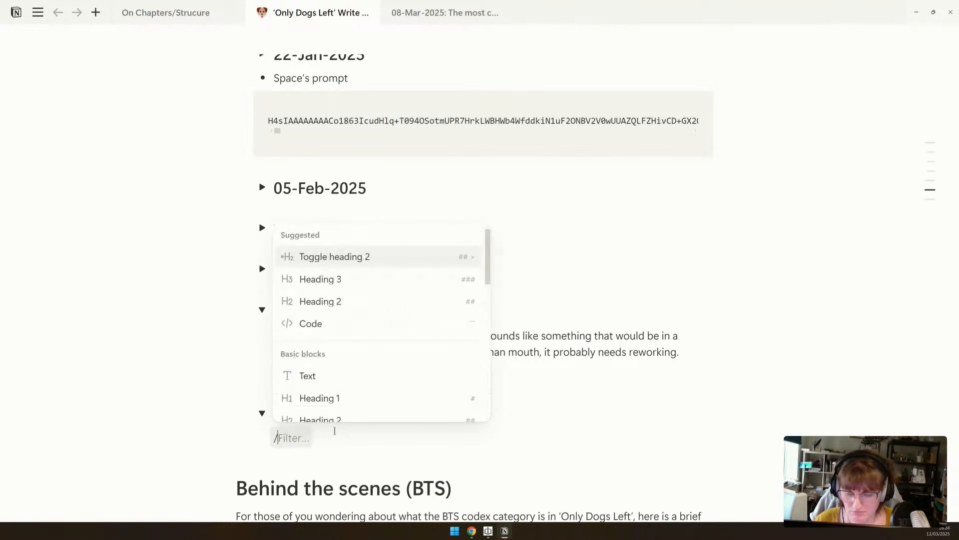
key(alt+Tab)
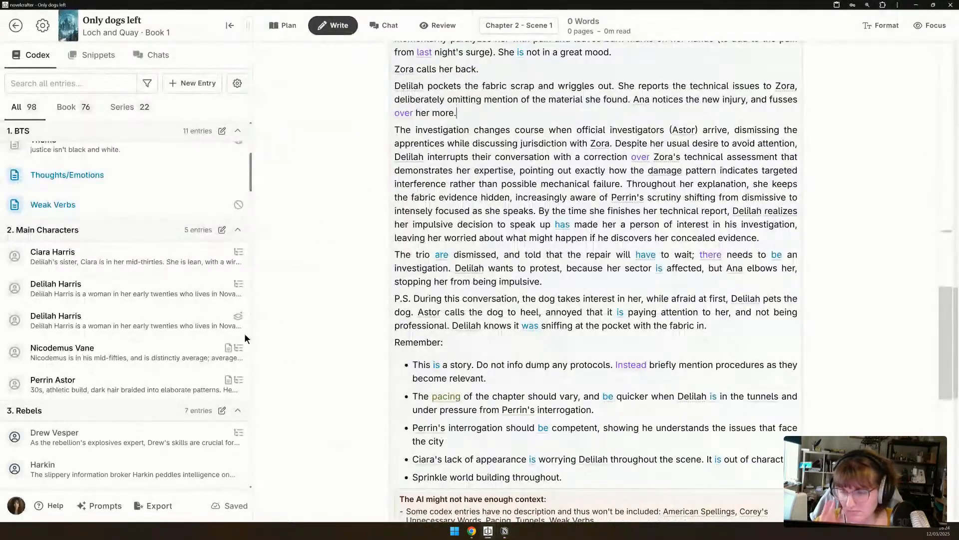
Export the codex characters and add the exported zip under the 12-03-2025 heading of the 'Only Dogs Left' notes page in Notion.
click(235, 84)
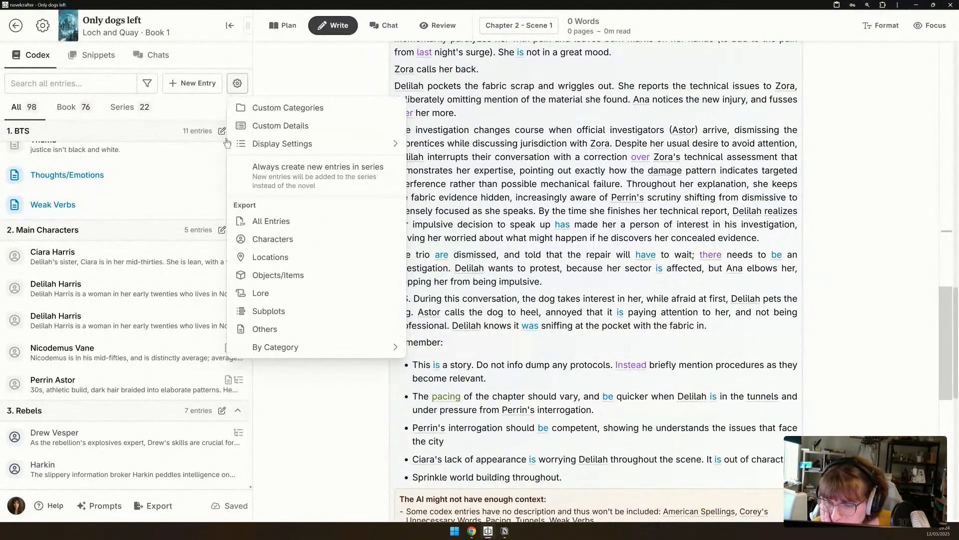
click(306, 243)
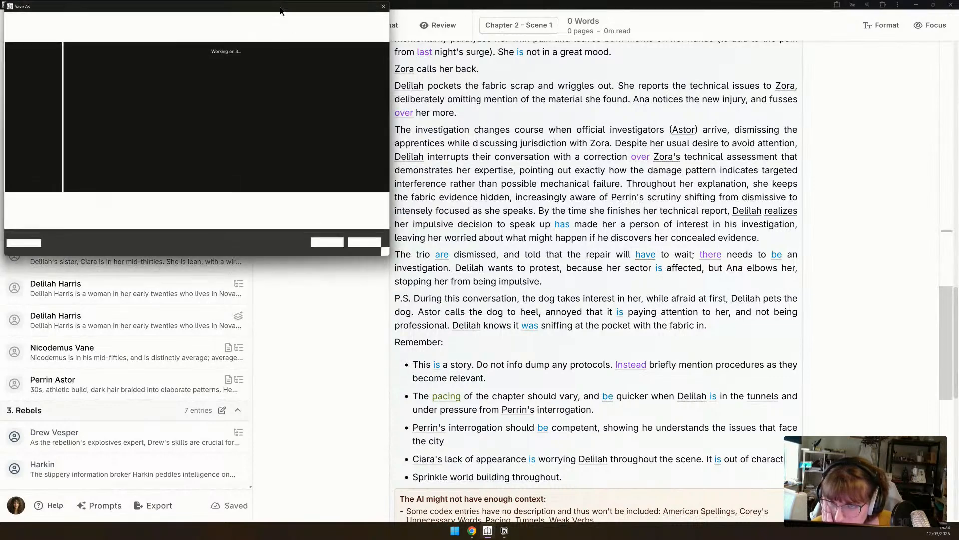
drag(276, 11, 82, 90)
key(Return)
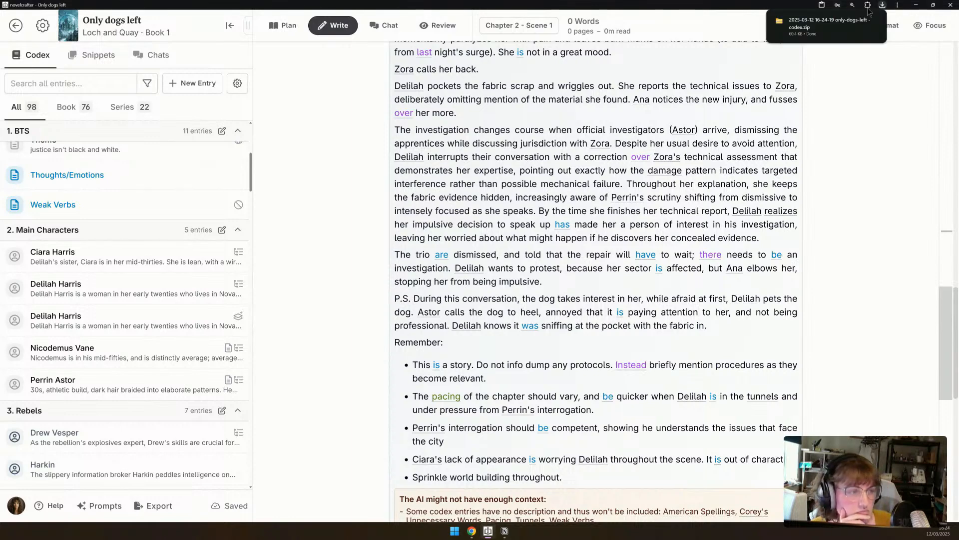
drag(848, 30, 356, 446)
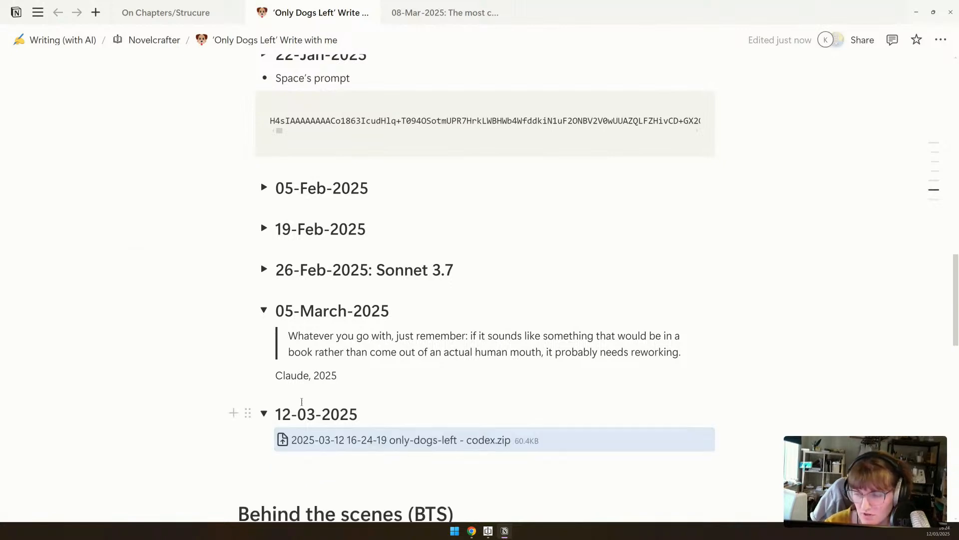
Return to Novelcrafter and filter the codex entries by the Characters type.
mouse_move(472, 534)
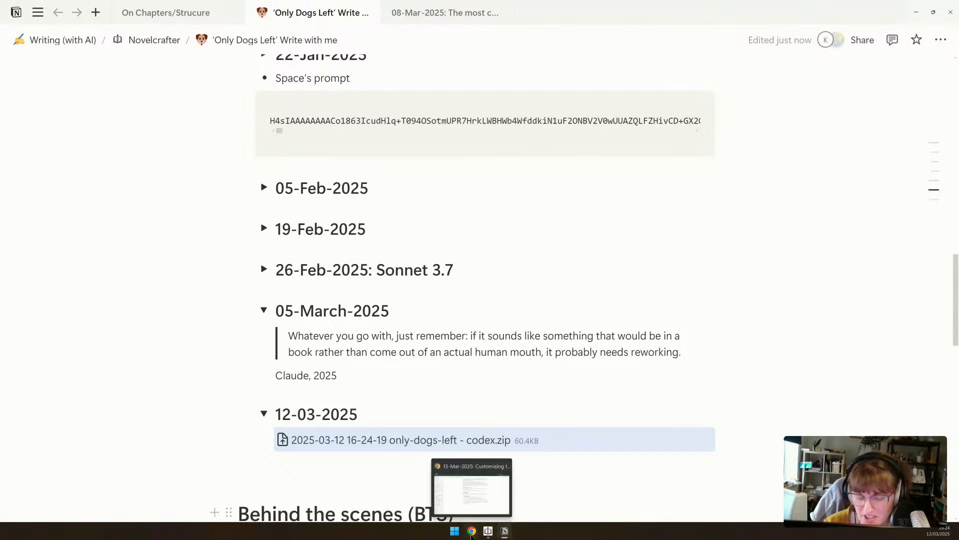
click(472, 532)
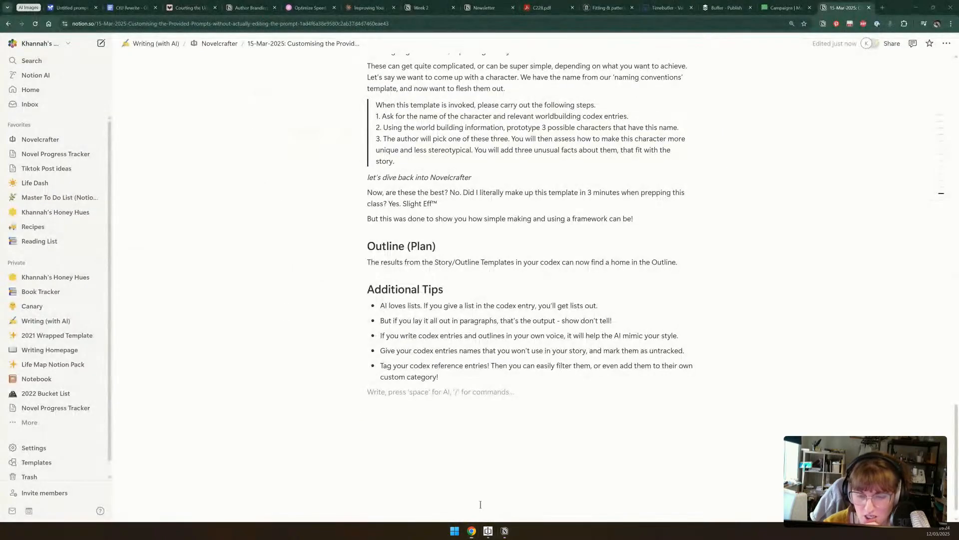
click(488, 531)
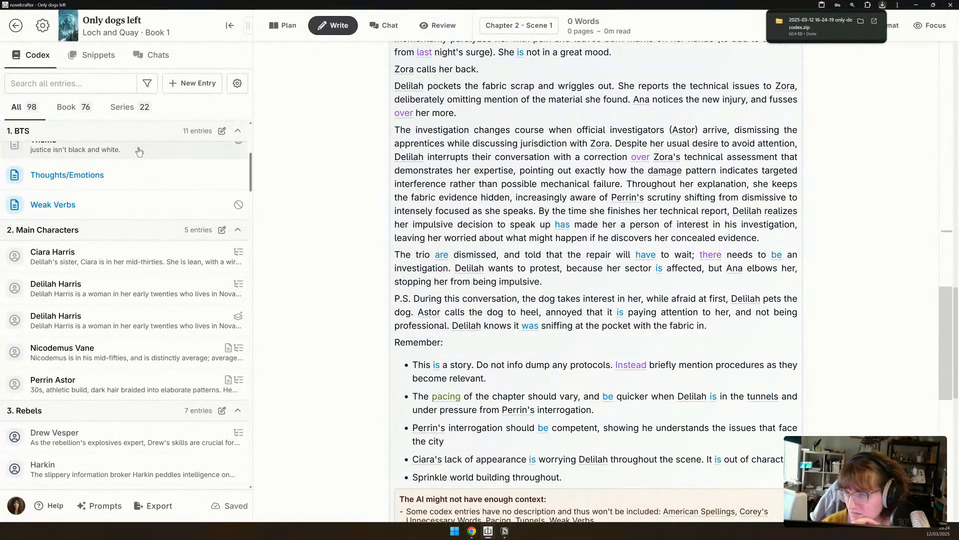
click(148, 84)
mouse_move(225, 299)
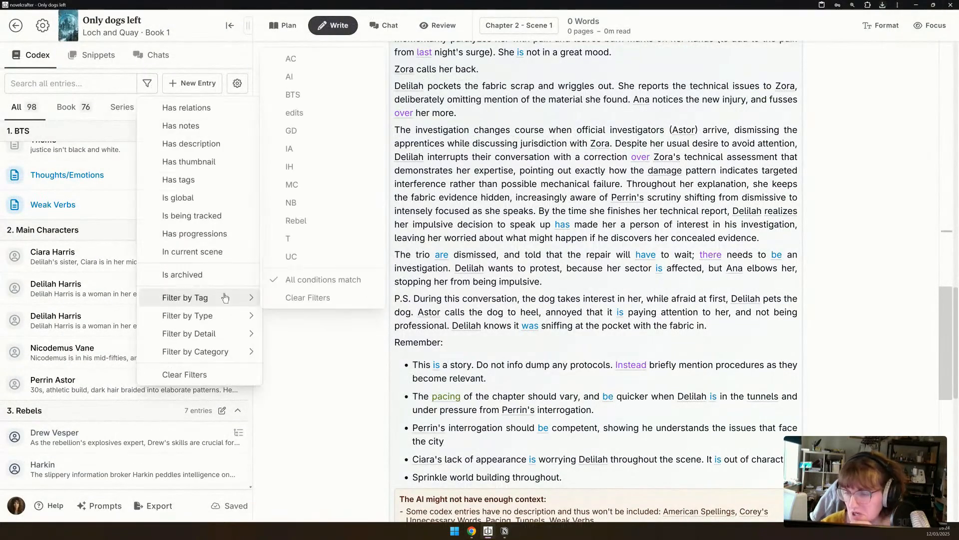
mouse_move(230, 318)
click(281, 322)
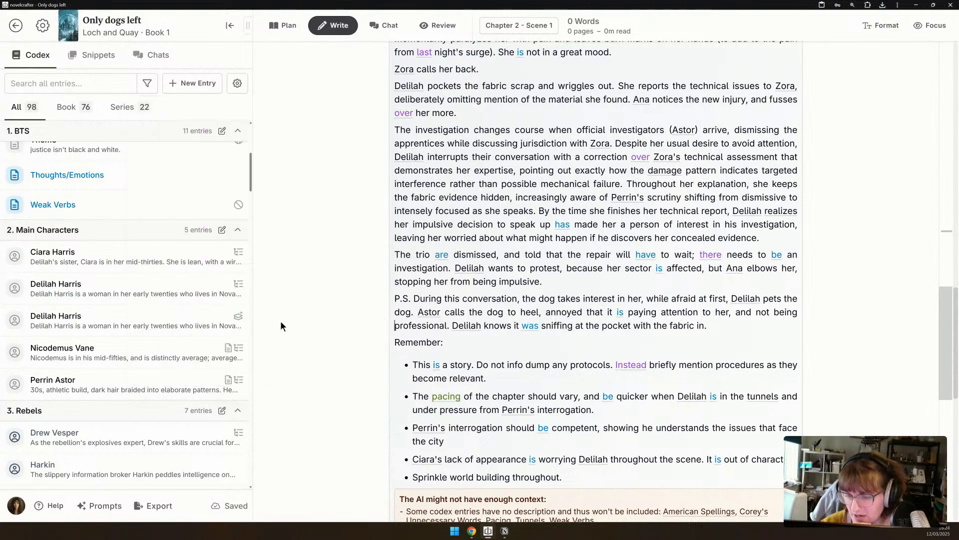
scroll(127, 270, up, 5)
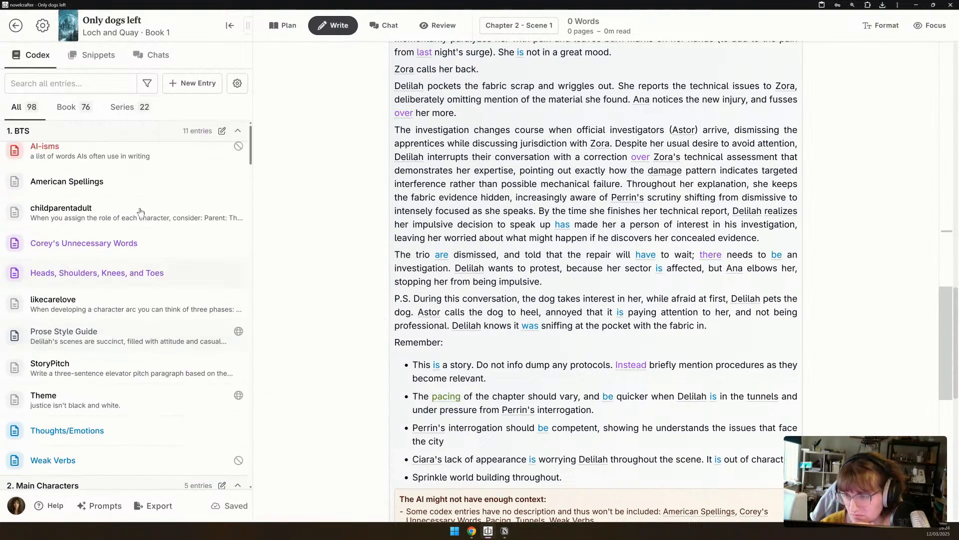
click(147, 83)
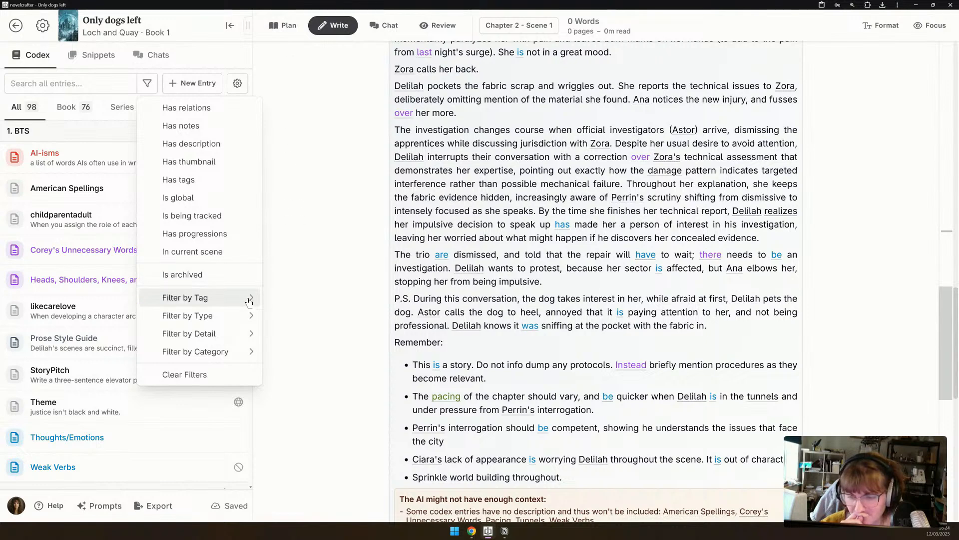
mouse_move(242, 318)
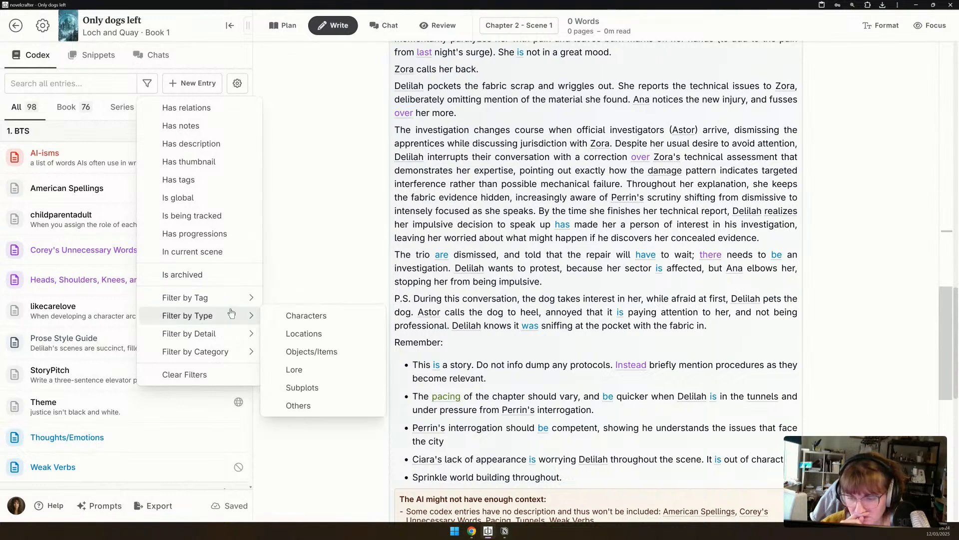
click(270, 316)
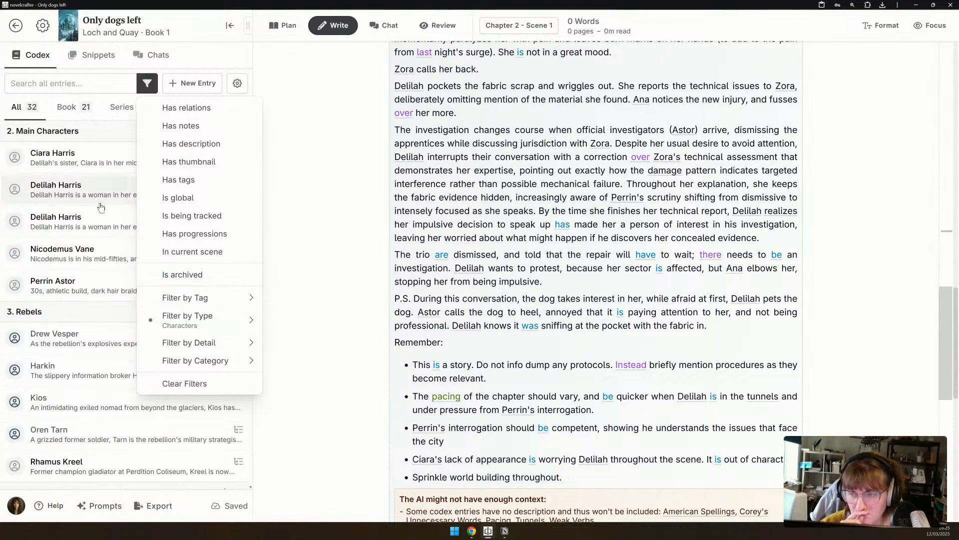
click(56, 203)
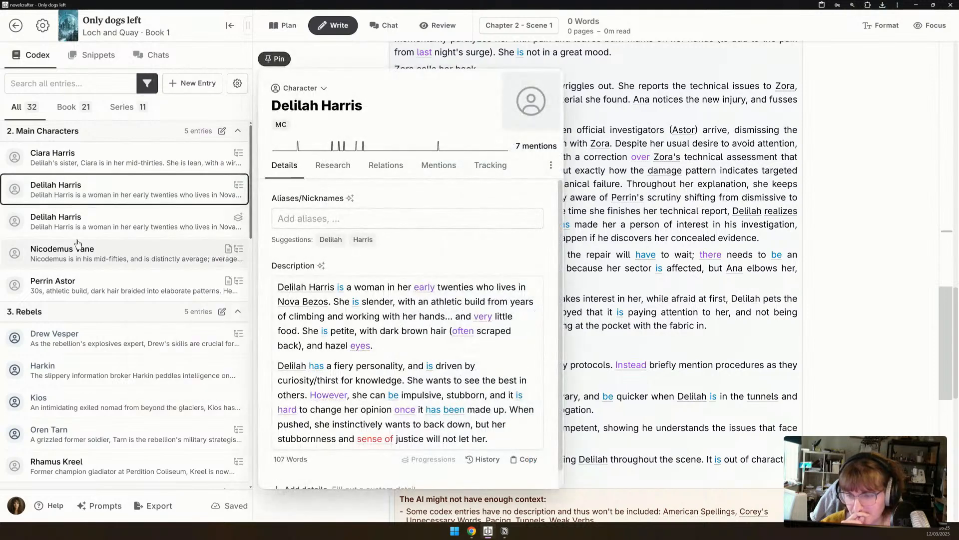
click(81, 234)
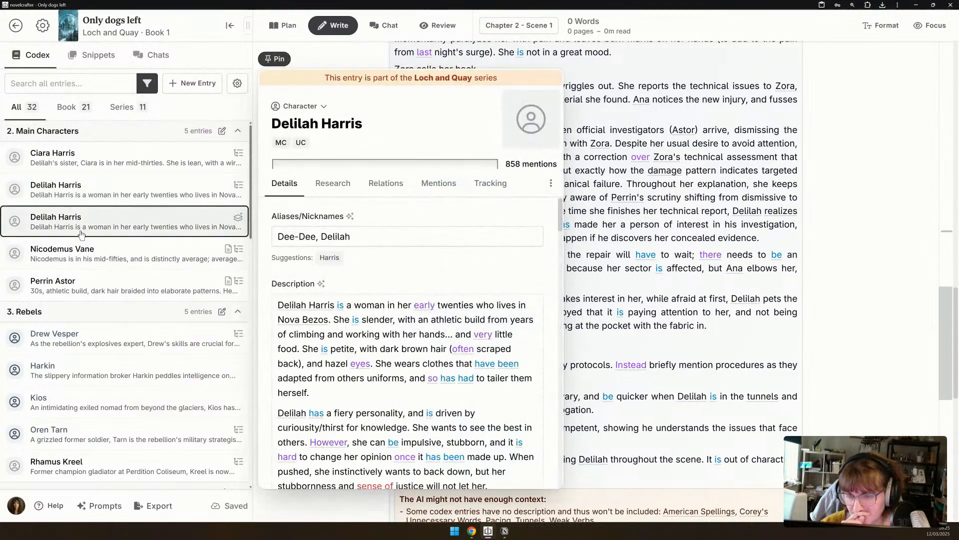
click(100, 201)
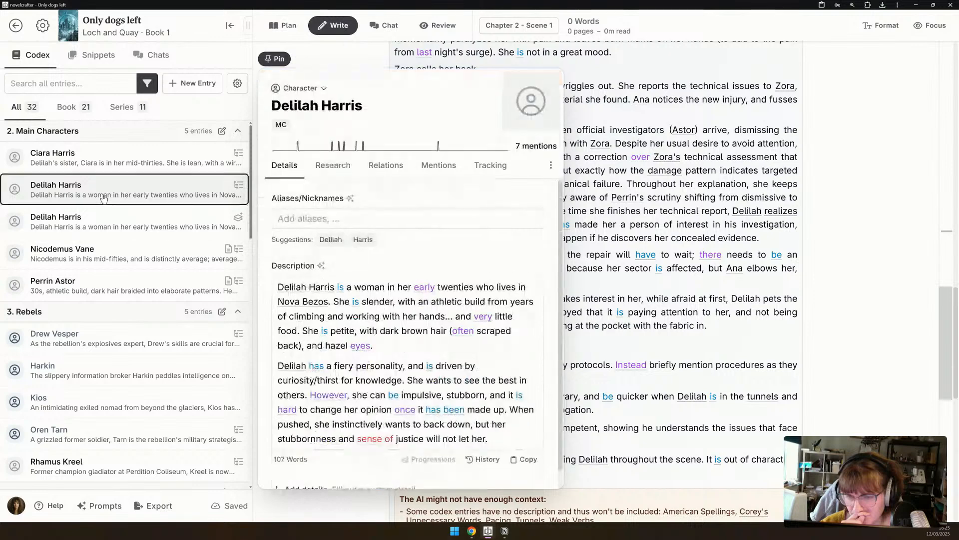
right_click(146, 192)
key(Escape)
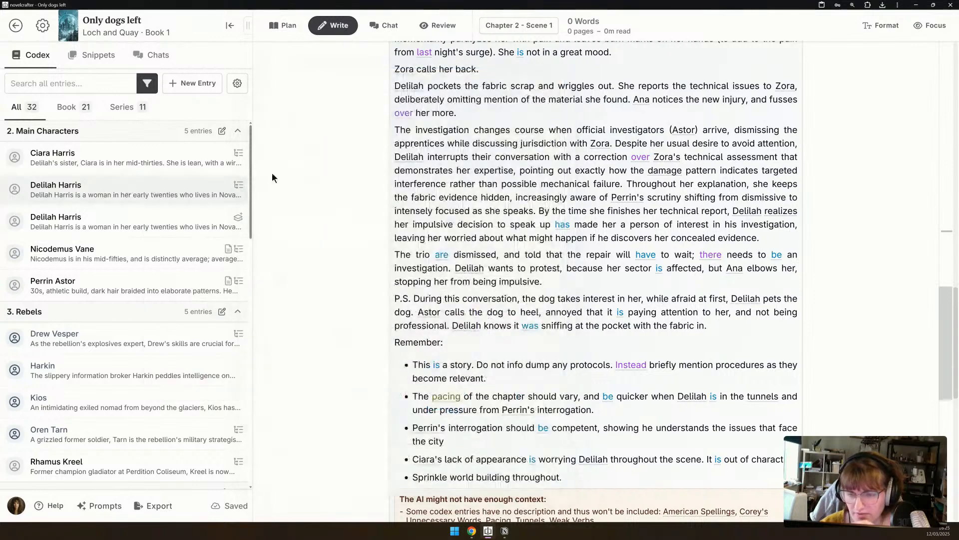
click(217, 196)
click(551, 165)
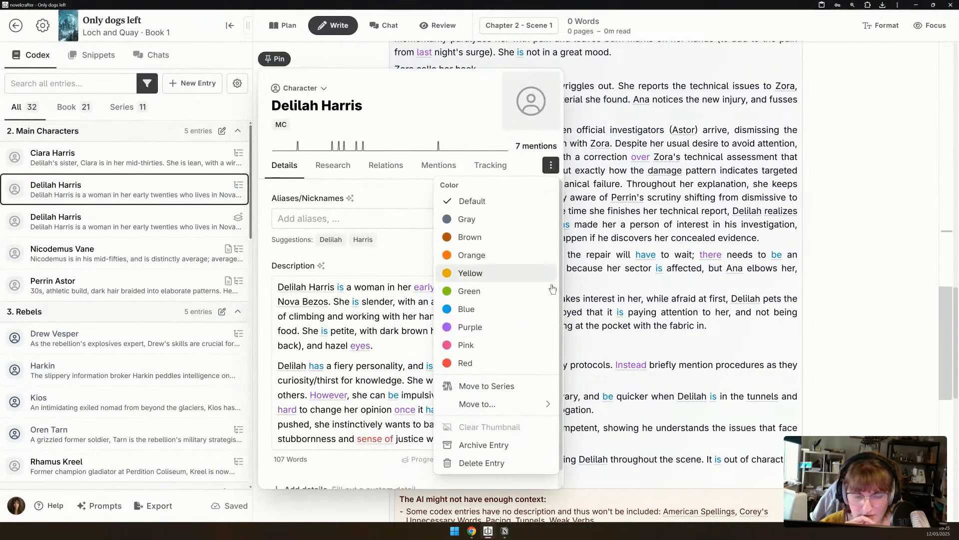
click(512, 444)
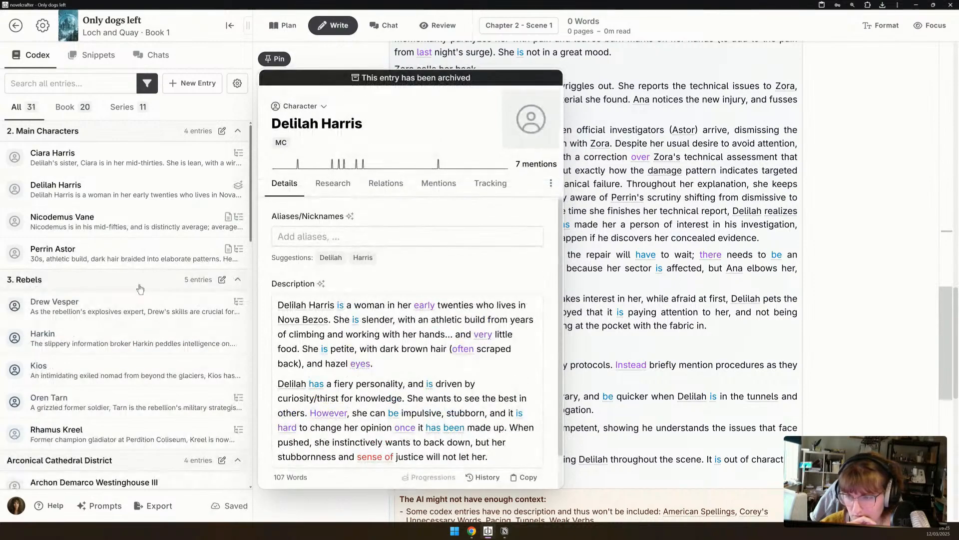
Review the details of the series-level Delilah Harris entry, from its description down to the Voice Sheet.
click(146, 195)
scroll(466, 342, down, 5)
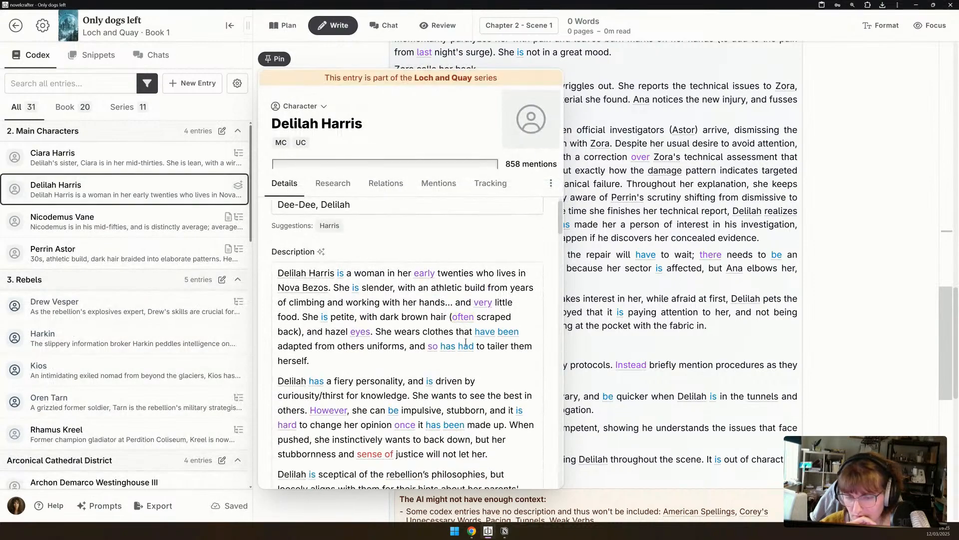
scroll(466, 342, down, 10)
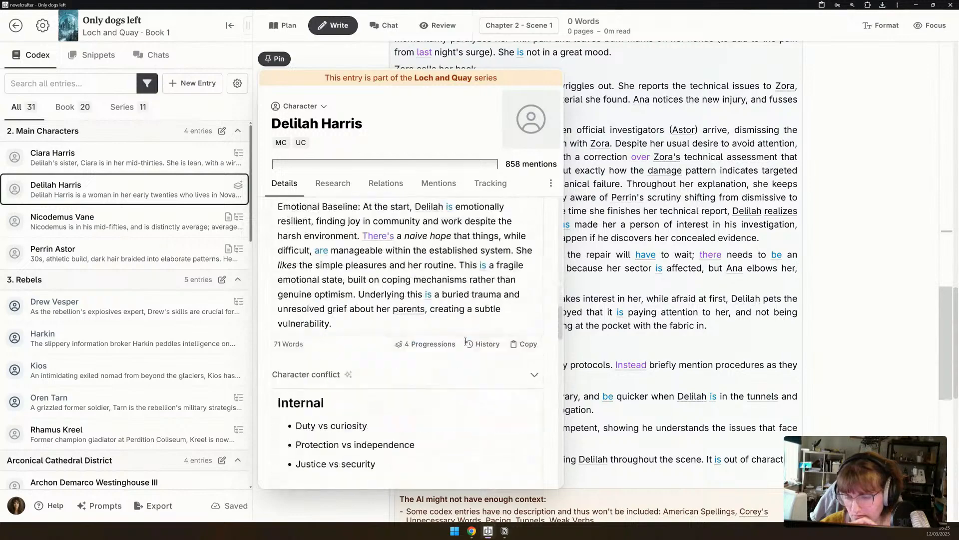
scroll(465, 341, down, 10)
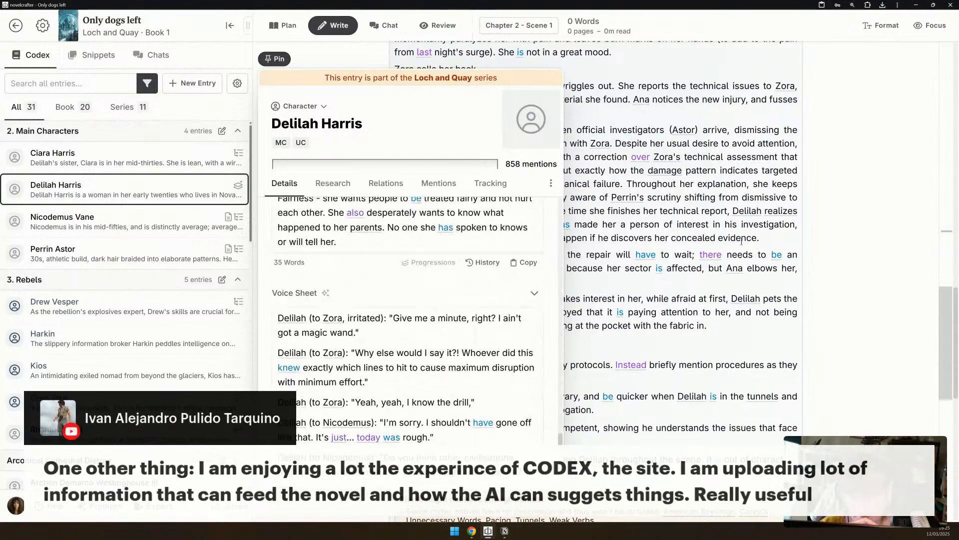
click(761, 233)
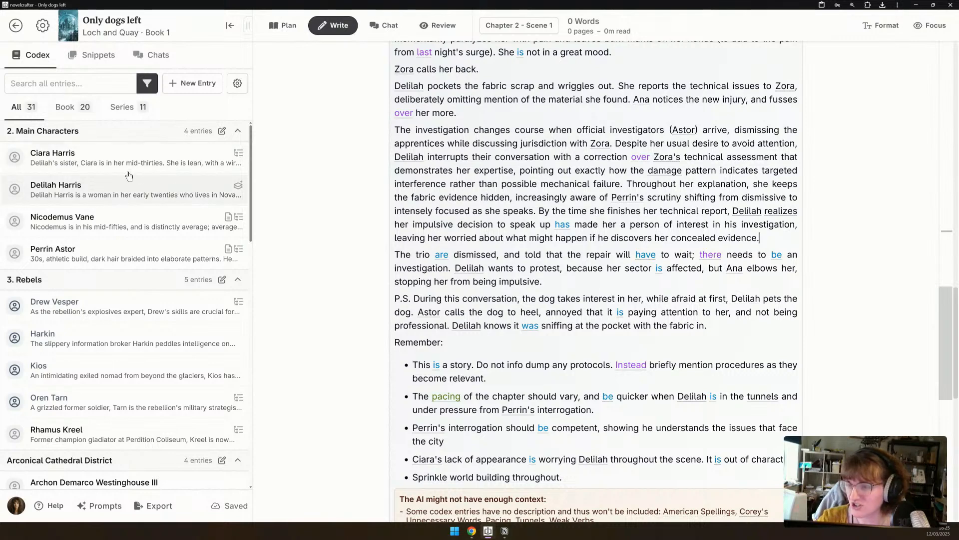
Clear the codex filters and collapse the BTS category.
click(147, 84)
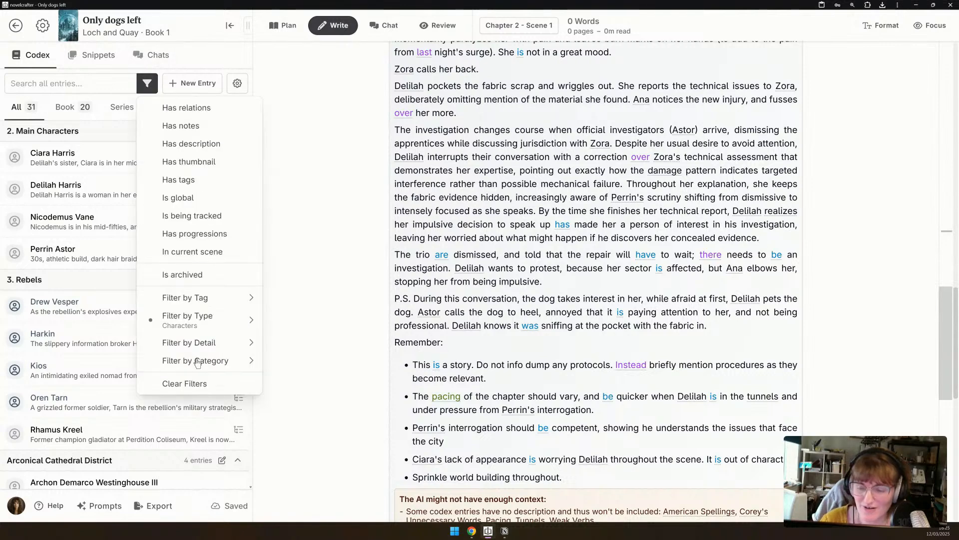
click(188, 382)
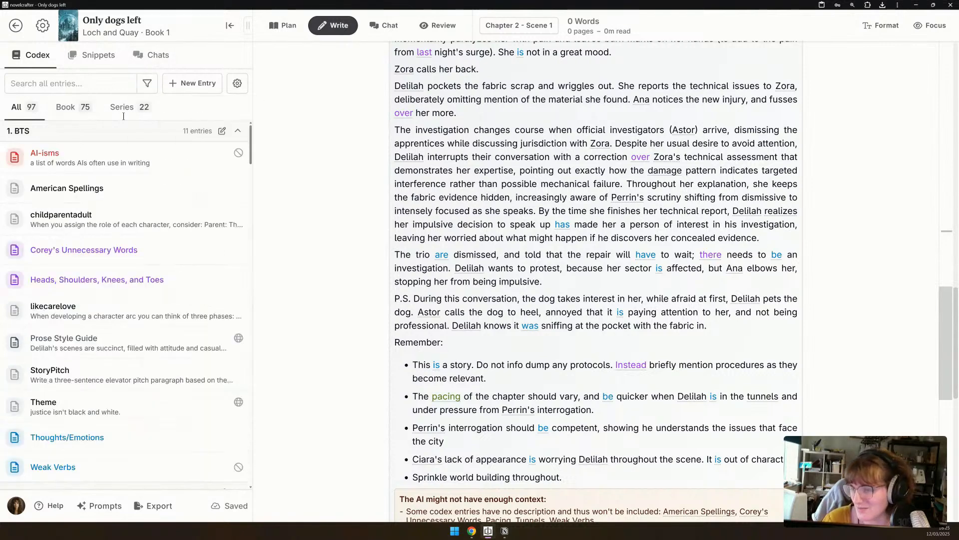
click(160, 134)
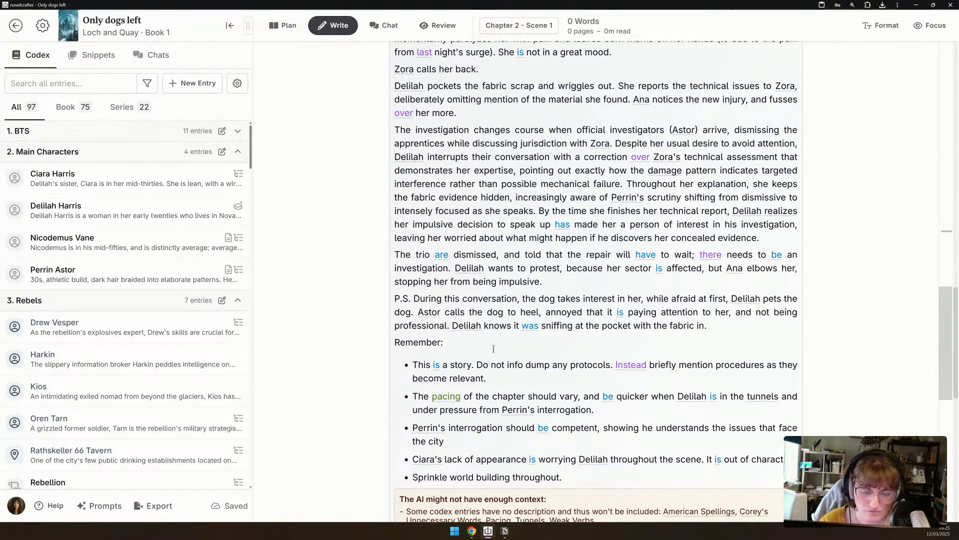
Insert "including" before "Astor" in the parentheses of the scene beat's investigation paragraph.
scroll(493, 348, down, 2)
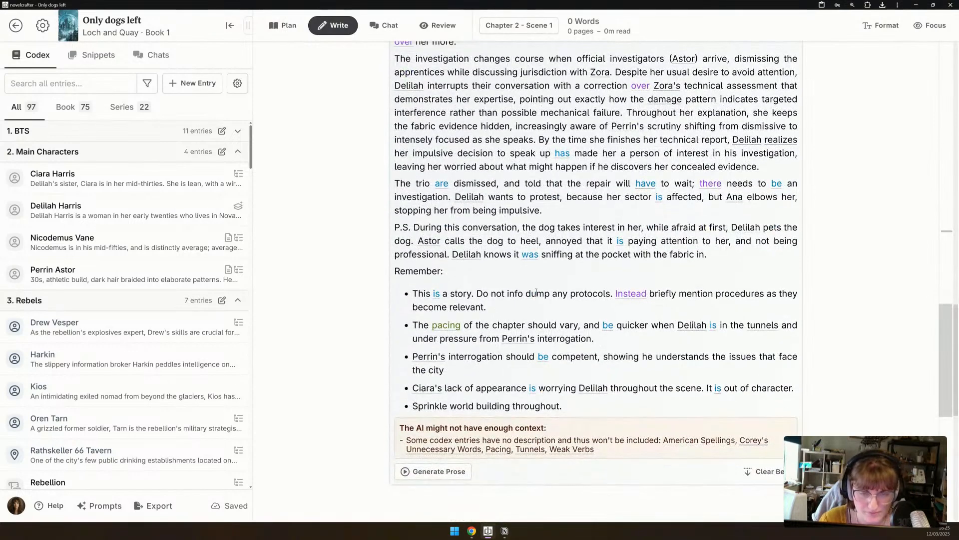
scroll(536, 292, up, 2)
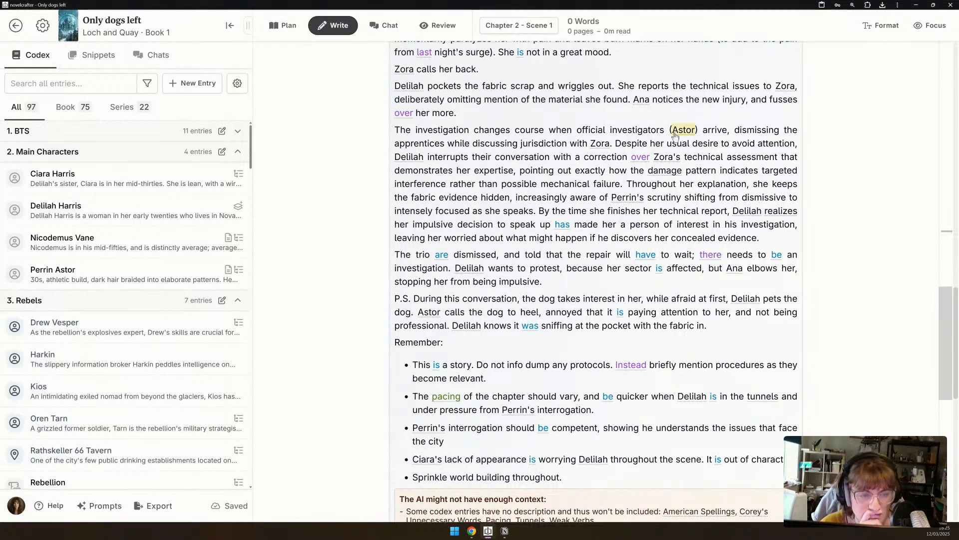
click(674, 131)
text(including)
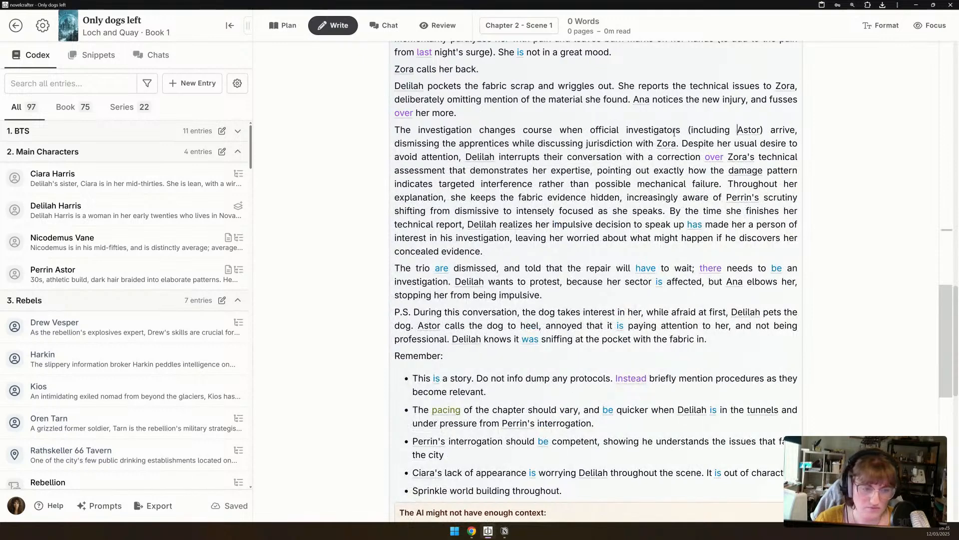
Remove the Unknown Entry from the relations of the Perrin Astor codex entry.
click(152, 267)
click(437, 183)
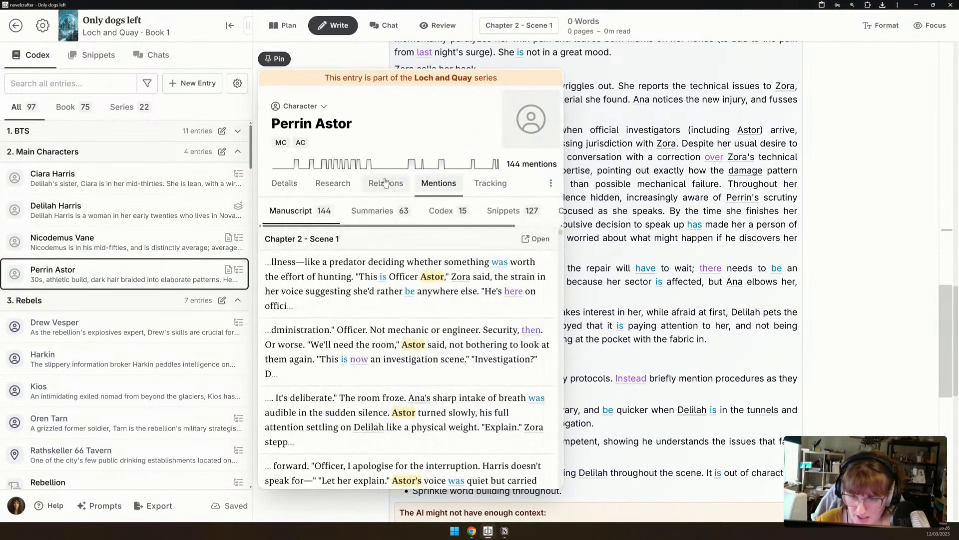
click(390, 185)
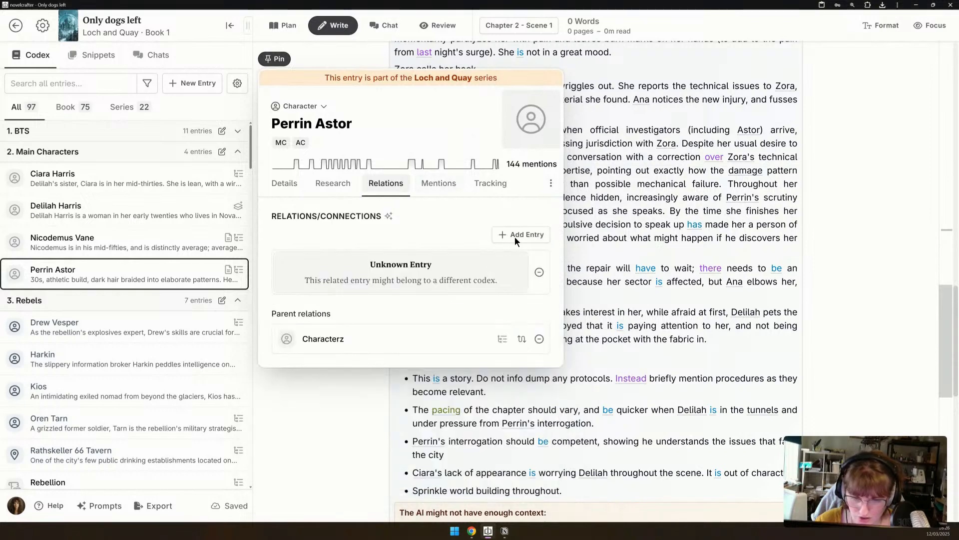
click(539, 271)
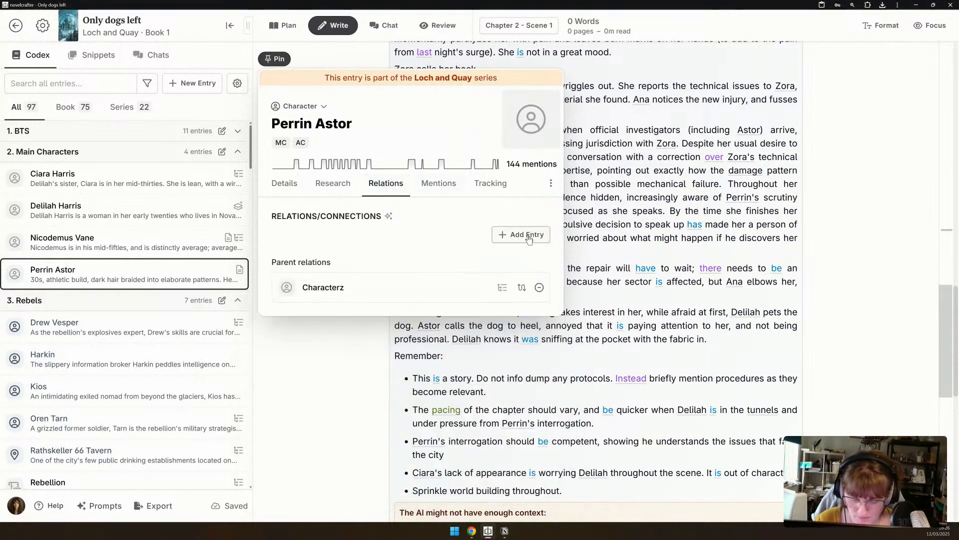
click(528, 235)
text(dog)
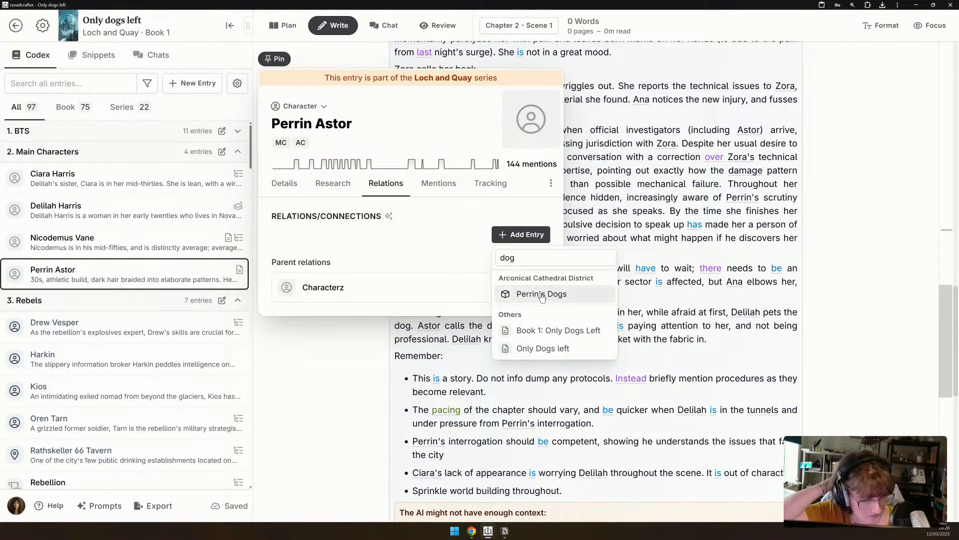
click(540, 295)
click(419, 233)
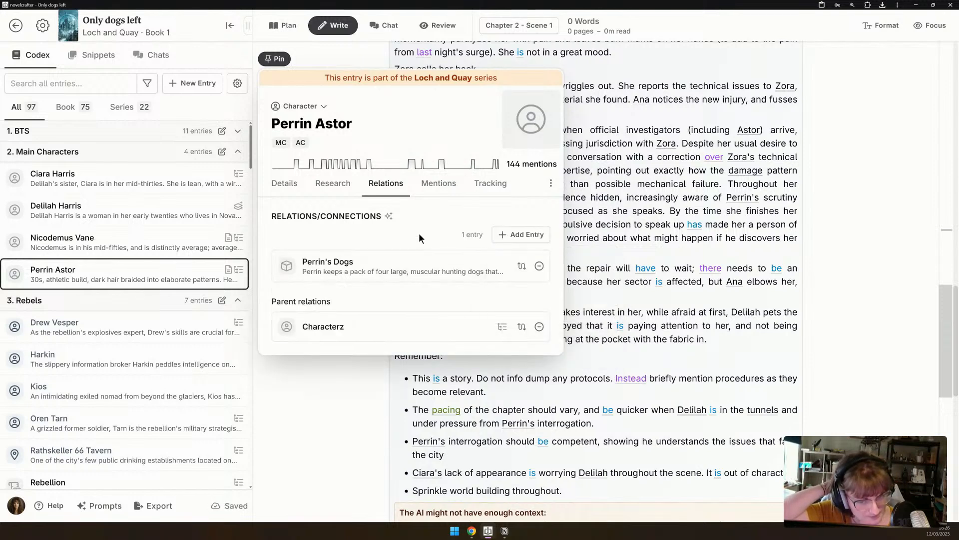
click(415, 278)
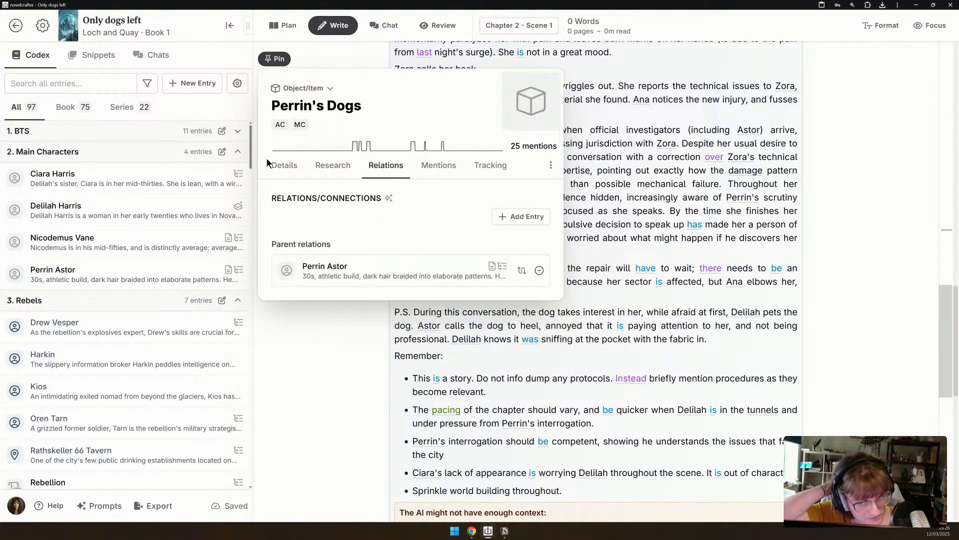
Check the description of Perrin's Dogs and insert "and his dog Ajax" after "Astor" in the investigation paragraph's parentheses.
click(278, 165)
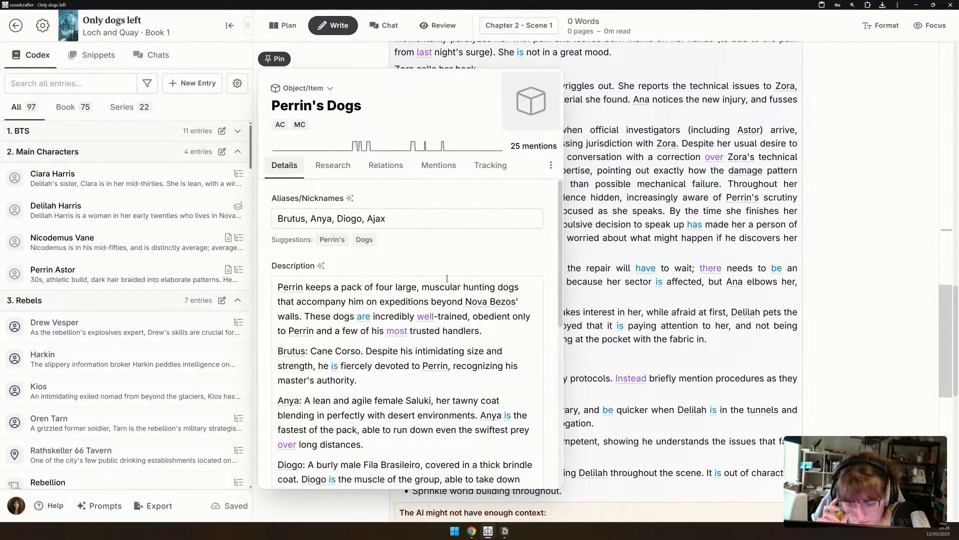
scroll(447, 278, down, 1)
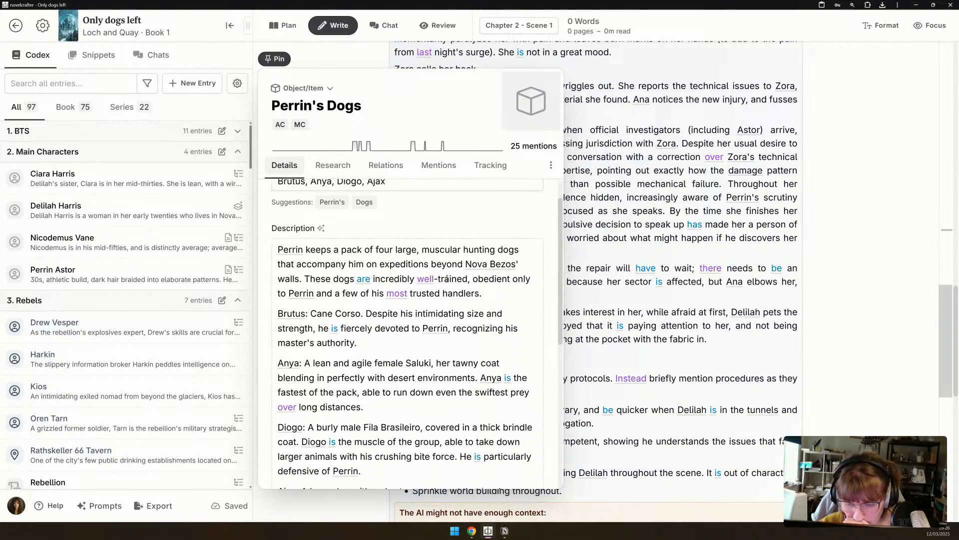
scroll(447, 278, down, 3)
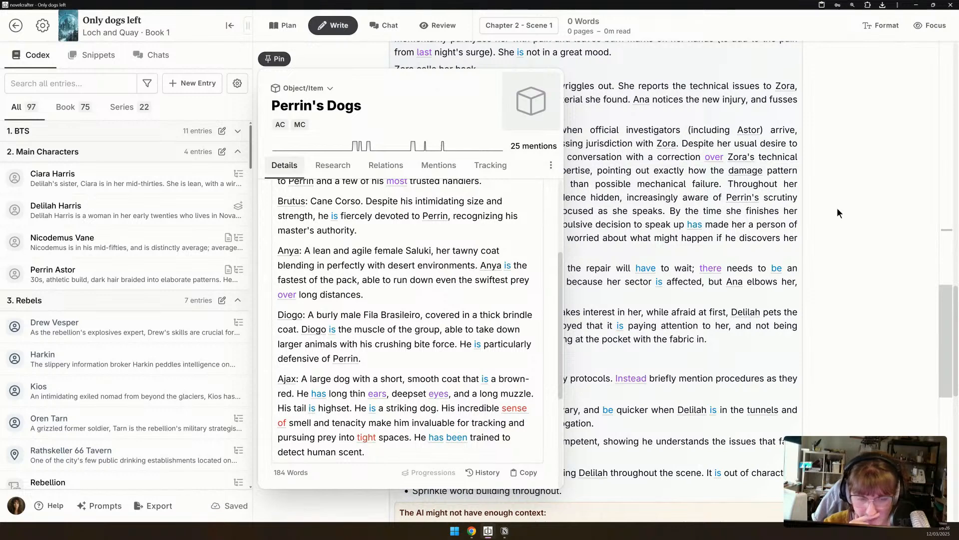
click(720, 158)
click(760, 130)
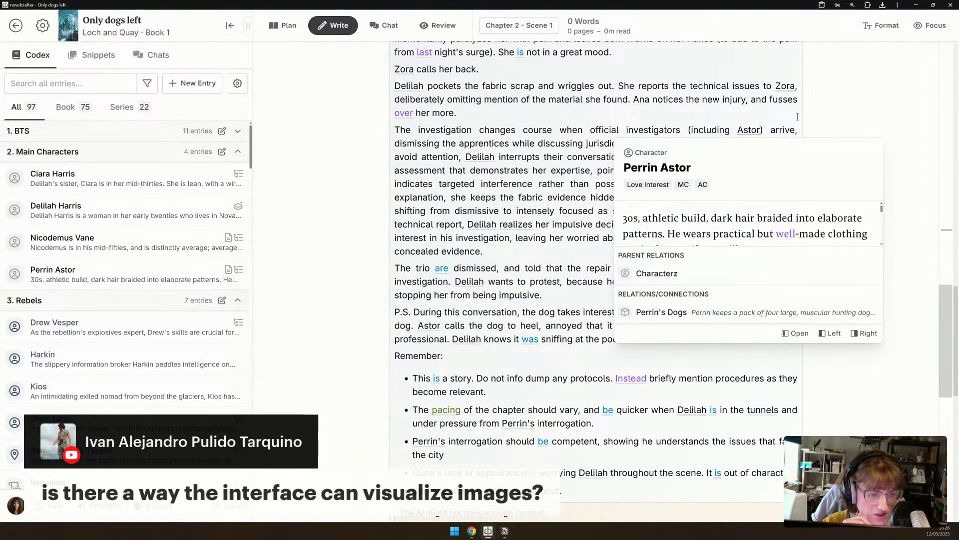
text(and his dog )
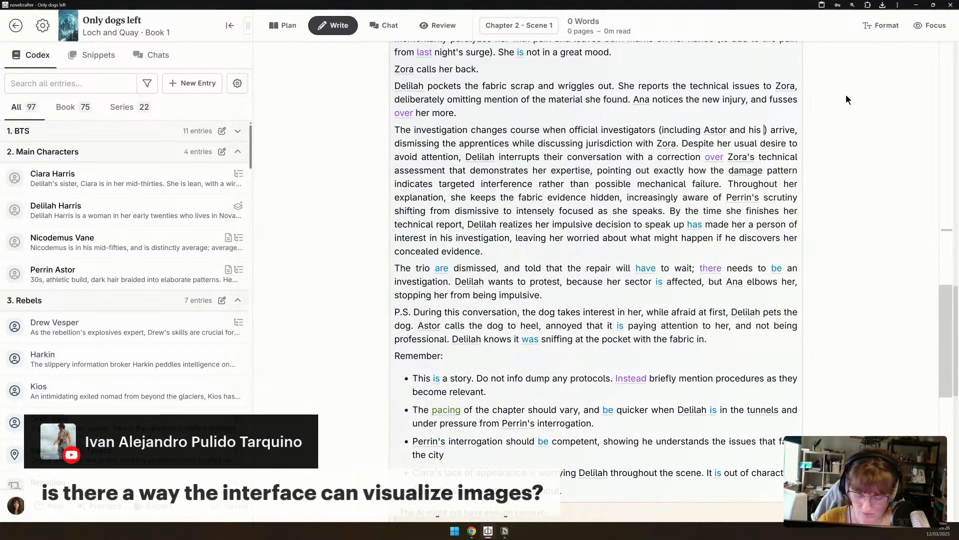
text(Ajax)
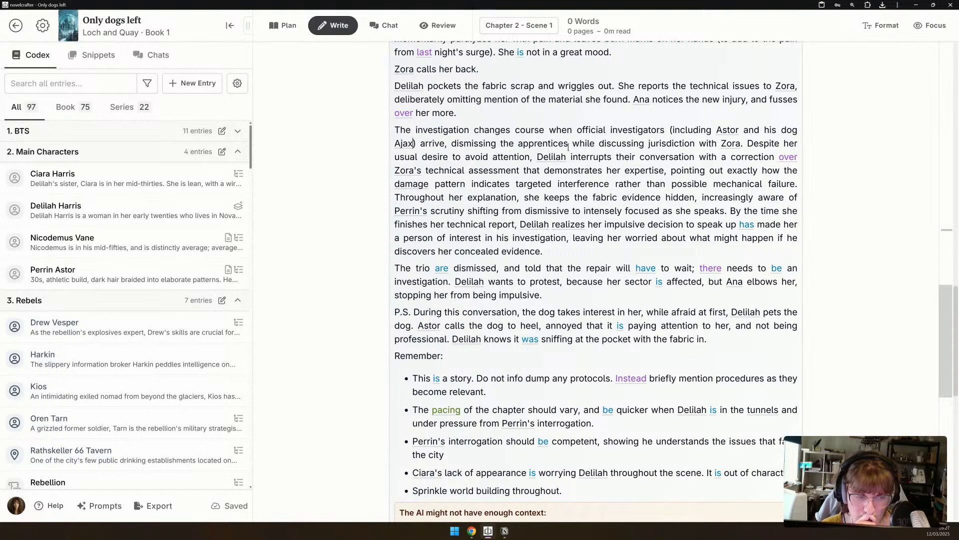
Insert the sentence "Delilah starts to pack up her tools, eavesdropping." before "Despite her usual desire" in the investigation paragraph.
click(747, 143)
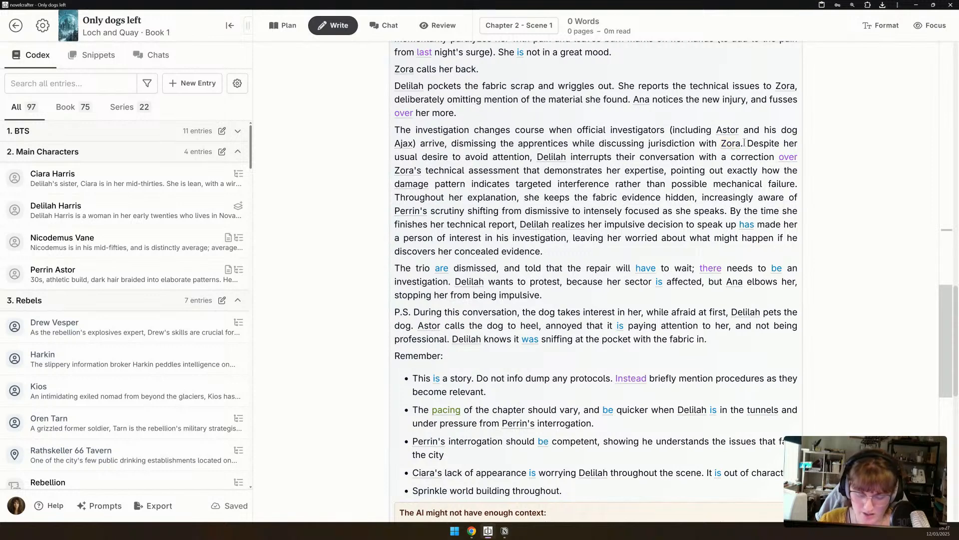
text(Delilah starts to )
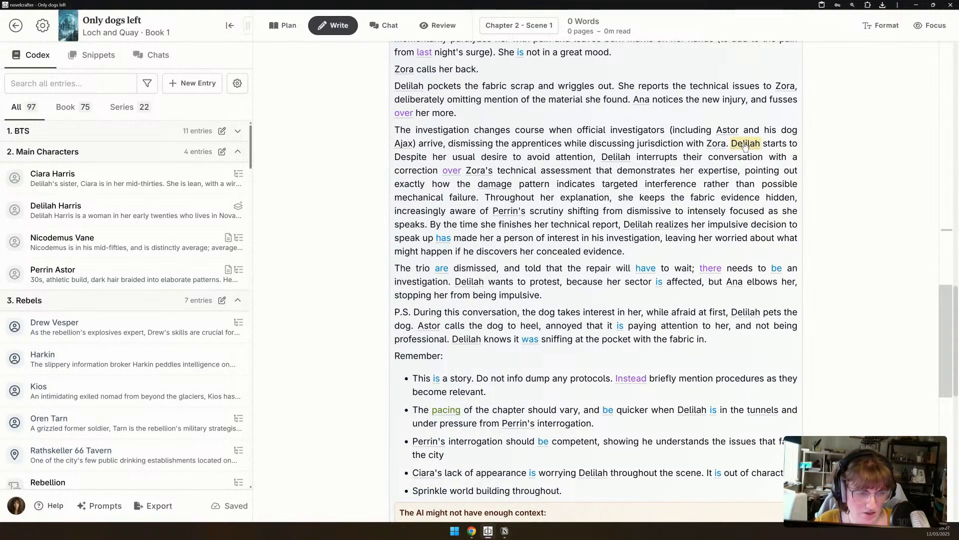
text(pack up her )
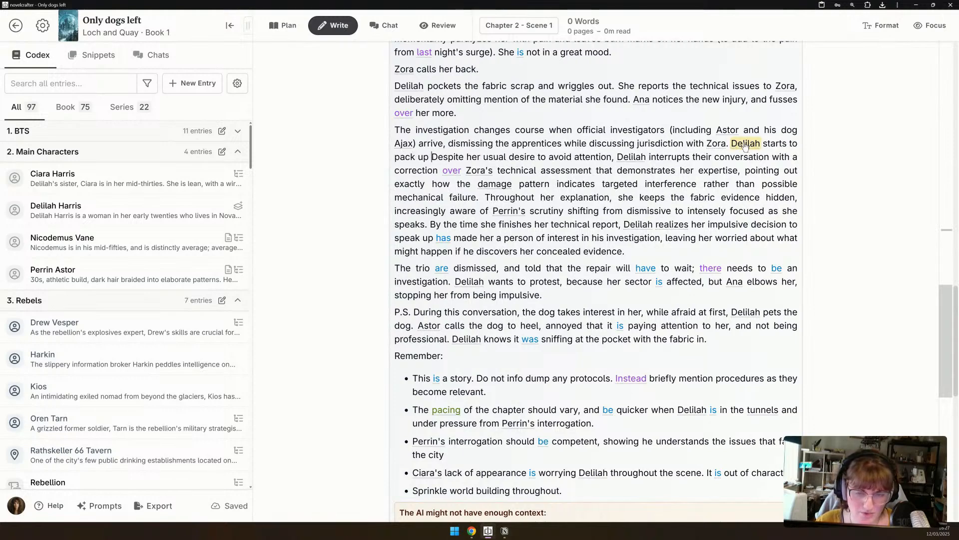
text(tools, eave)
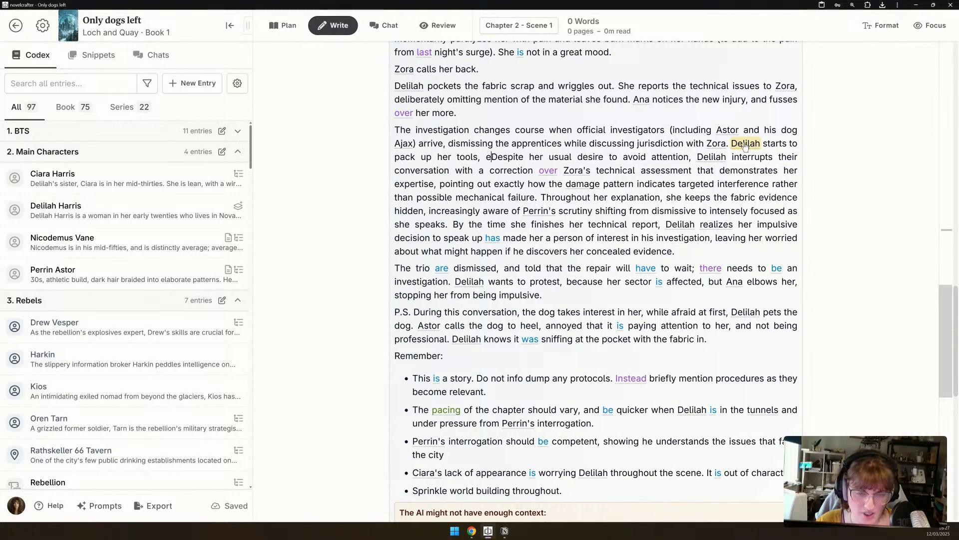
text(sdropping.)
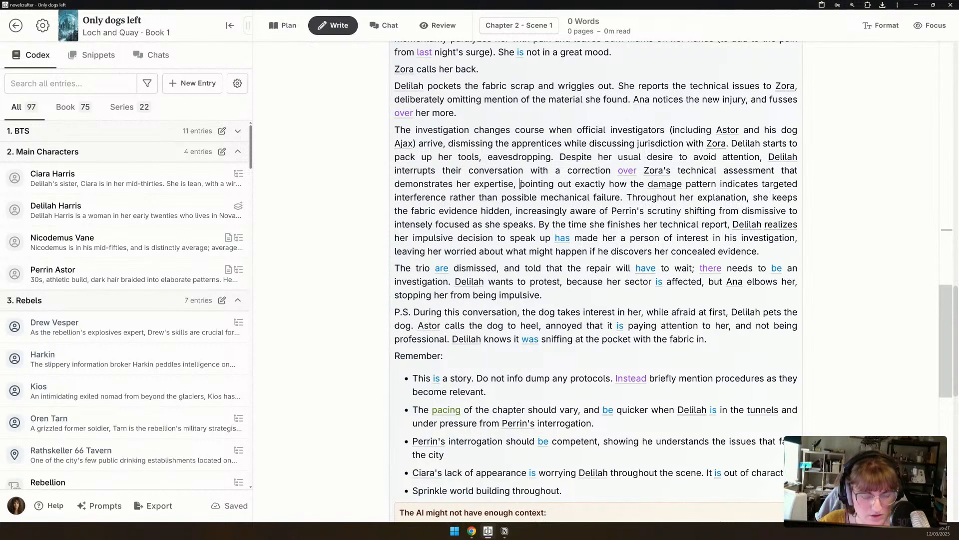
Replace the damage pattern clause after "demonstrates her expertise" with "mentioning the evidence of sabotage that she saw in the ducts".
drag(520, 184, 620, 196)
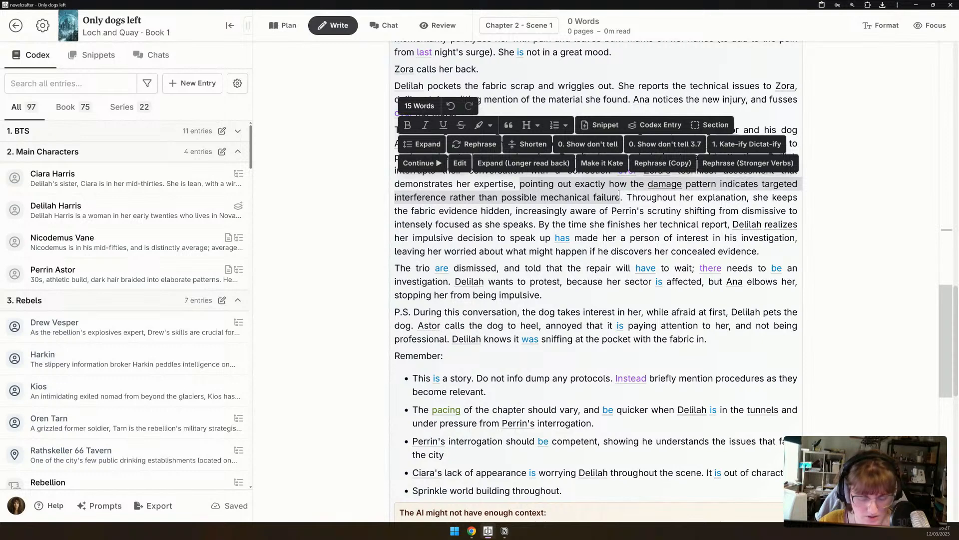
text(mentioning the evi)
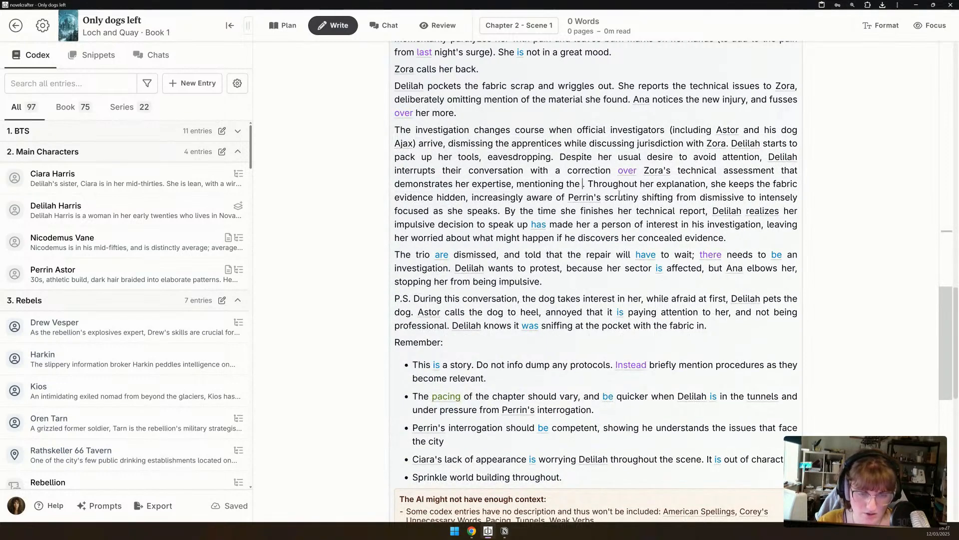
text(dence of sabo)
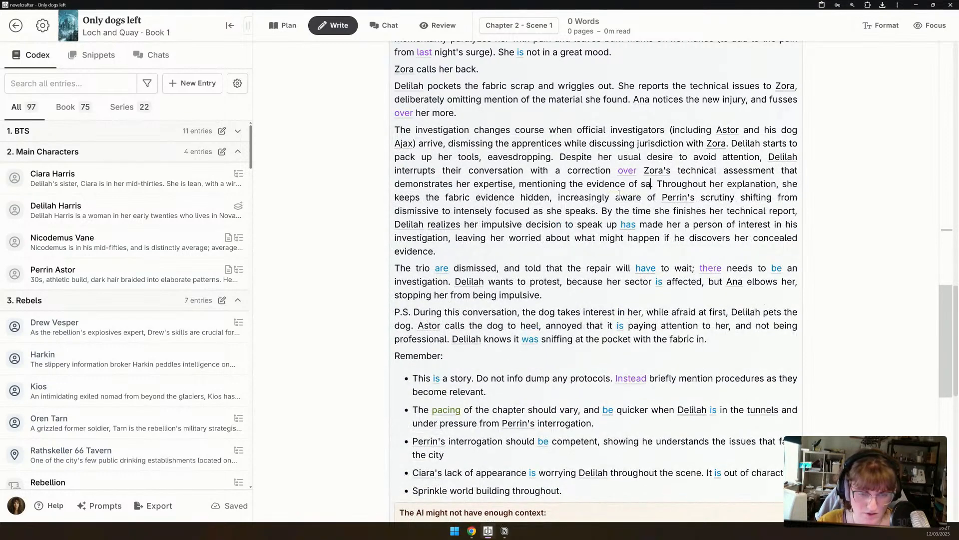
text(tage that se)
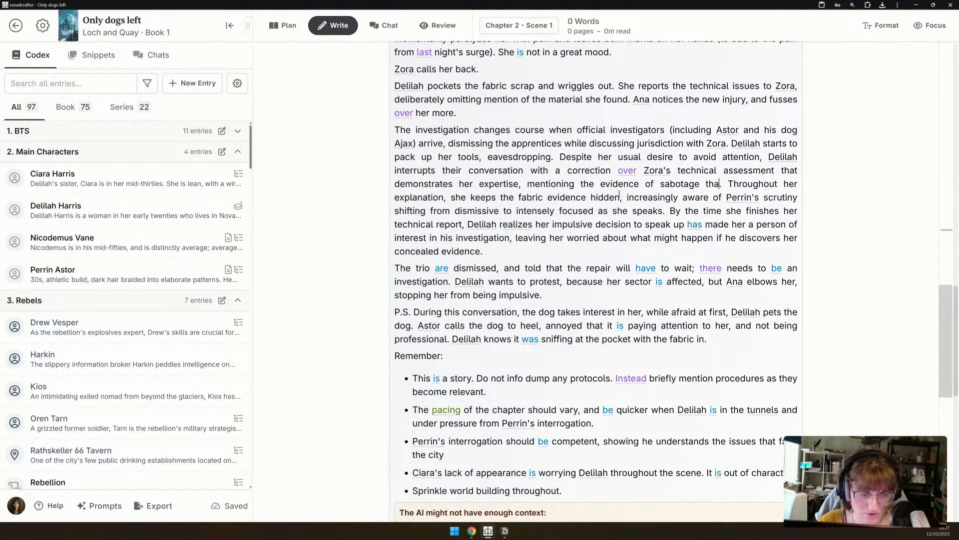
key(BackSpace)
text(he saw )
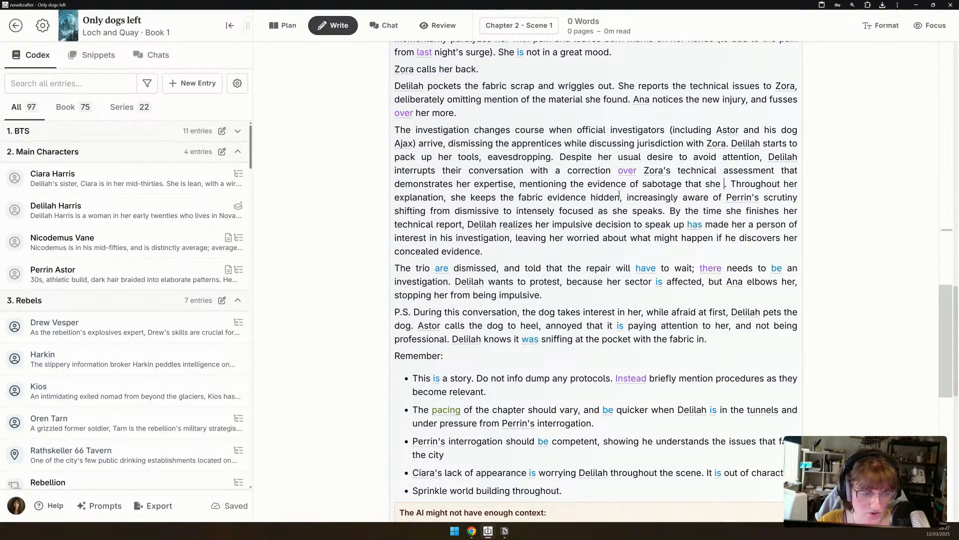
text(in the ducts.)
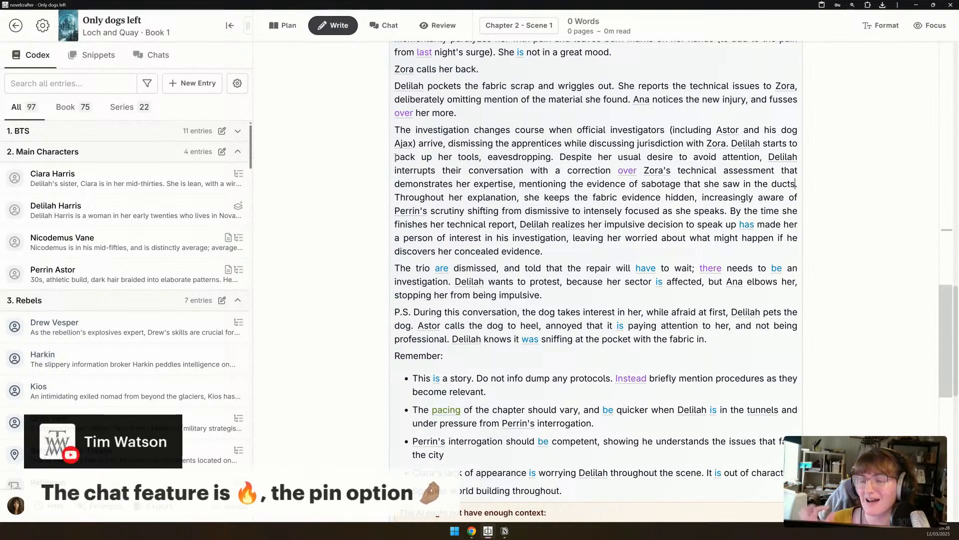
View the chat thread requesting 30 names for Nova Bezos, then return to the scene beat.
click(165, 59)
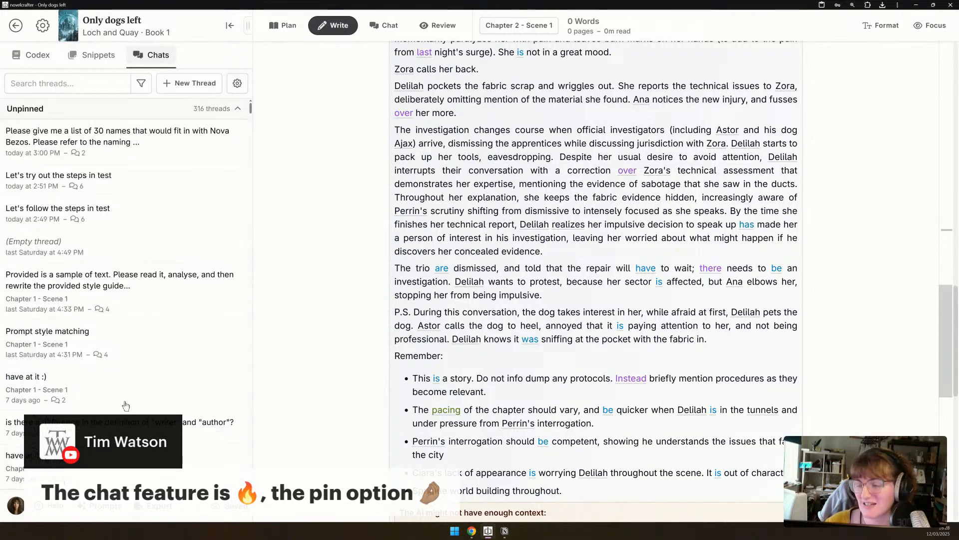
click(150, 143)
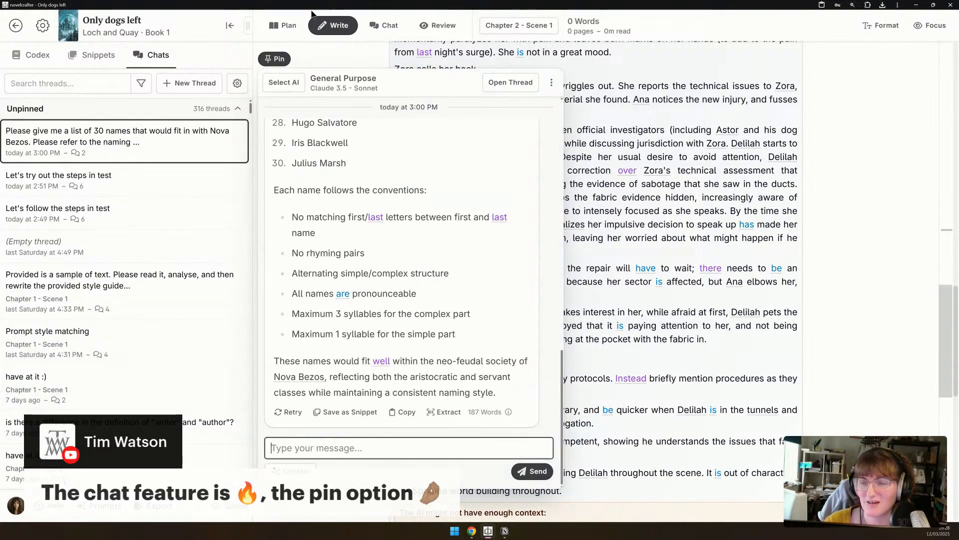
click(784, 247)
double_click(568, 224)
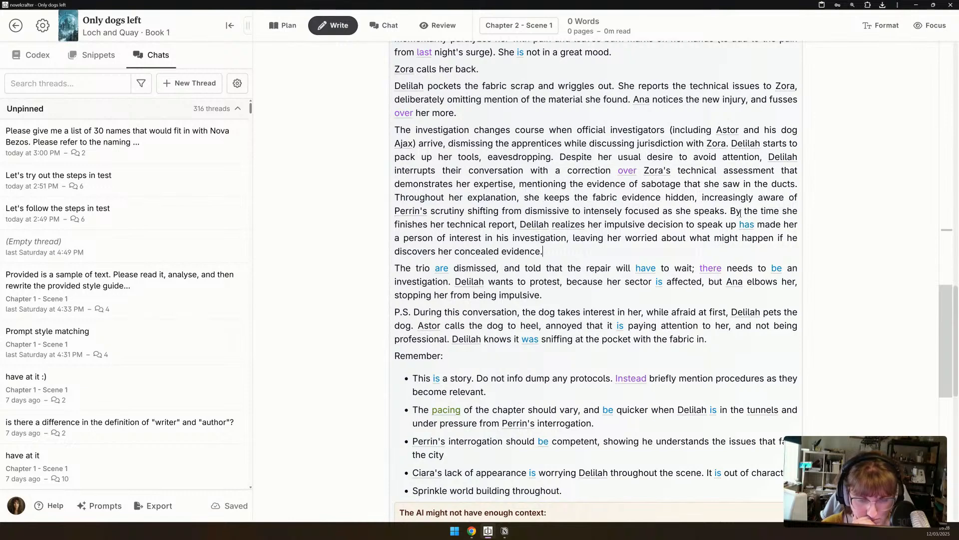
Insert "by the blackout" after "her sector is affected" in the paragraph where the trio are dismissed.
click(586, 301)
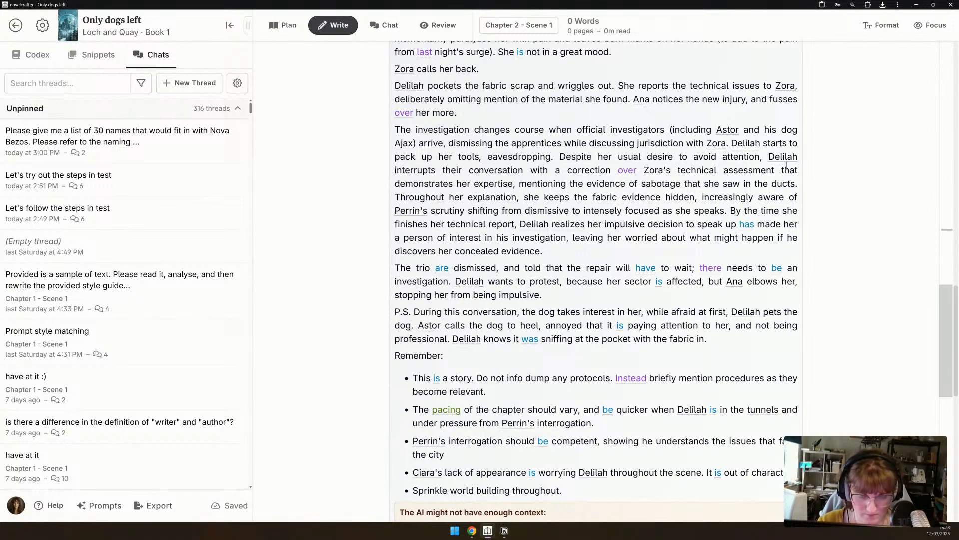
text(by the blackgr)
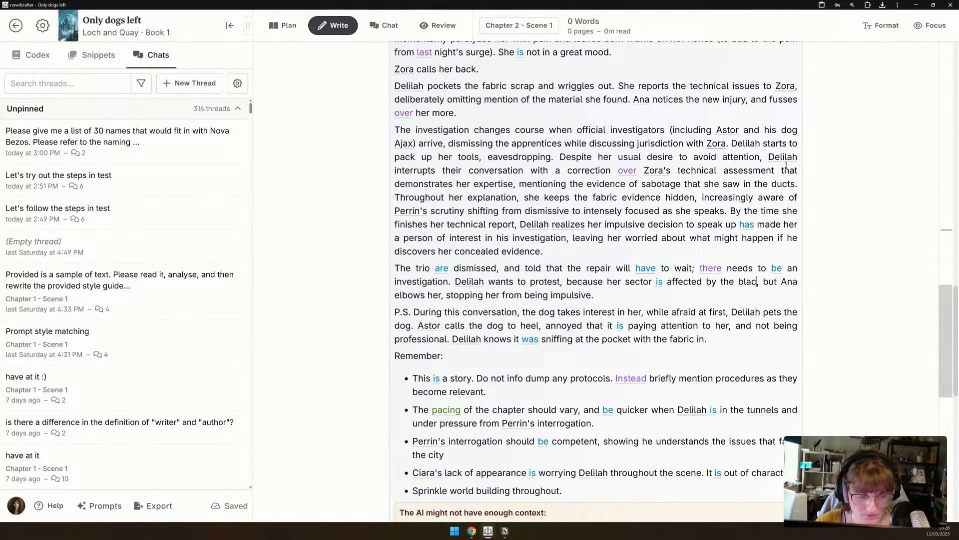
key(BackSpace)
key(BackSpace)
text(out)
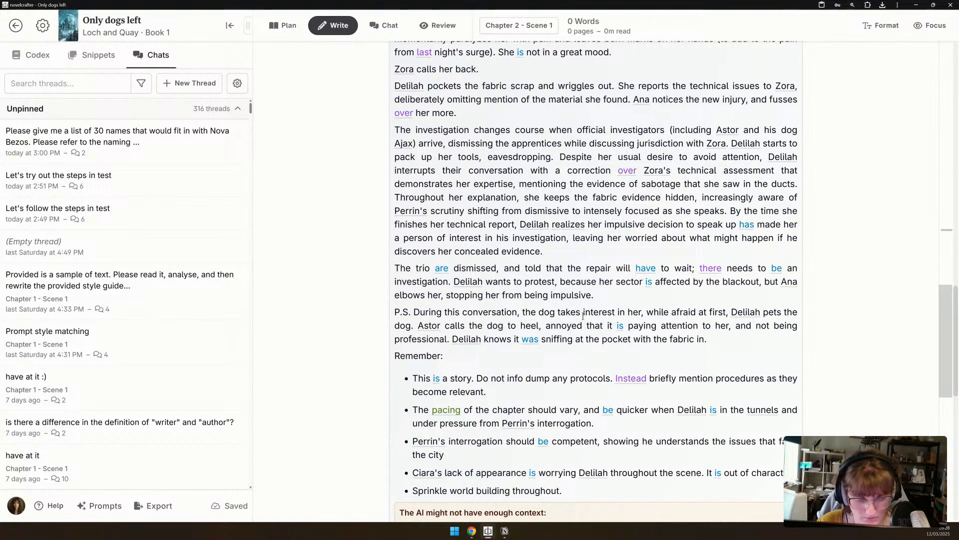
Replace the comma after "the dog takes interest in her" with a full stop in the P.S. paragraph.
click(639, 312)
key(BackSpace)
text(.)
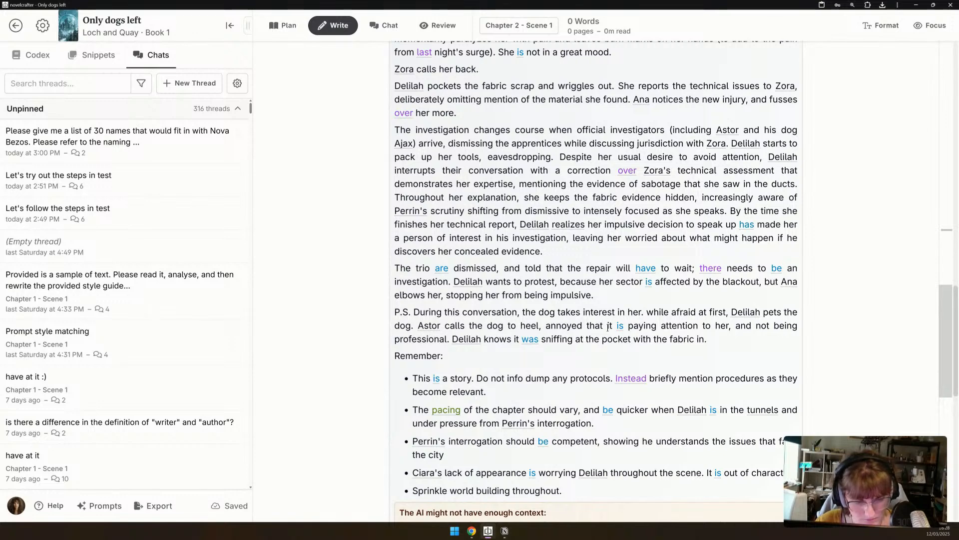
Extend the last sentence of the P.S. paragraph with ", and is grateful that Astor was distracted.".
click(720, 343)
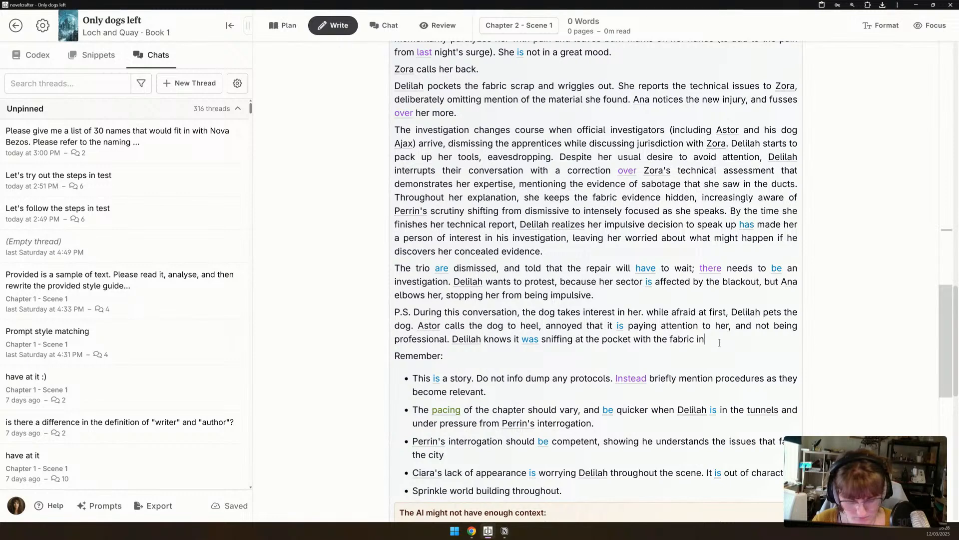
key(BackSpace)
text(, and is grateful that )
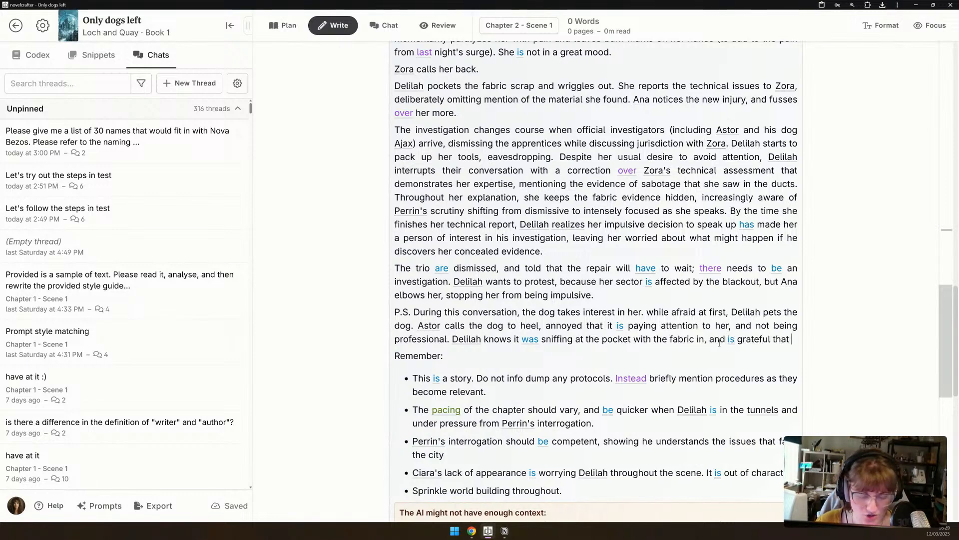
text(Astor )
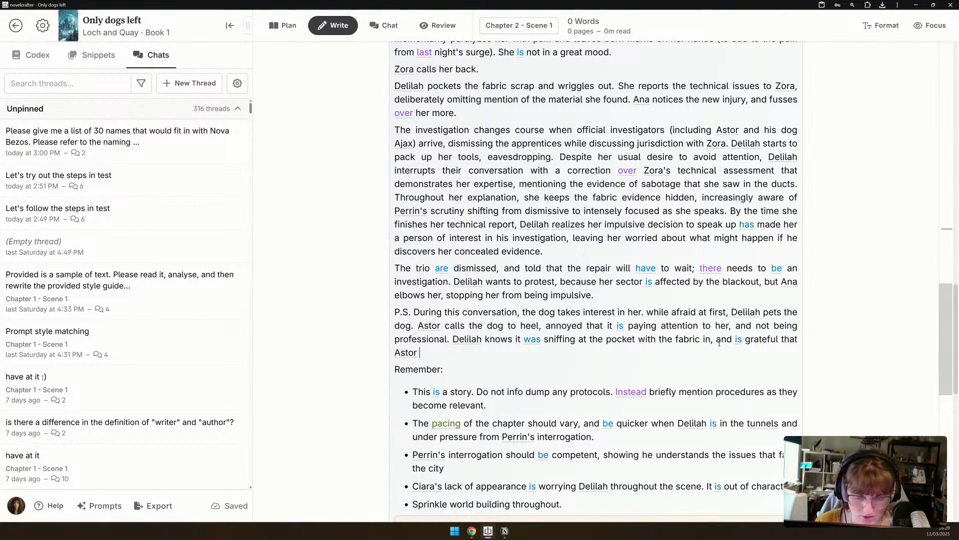
text(was distracted.)
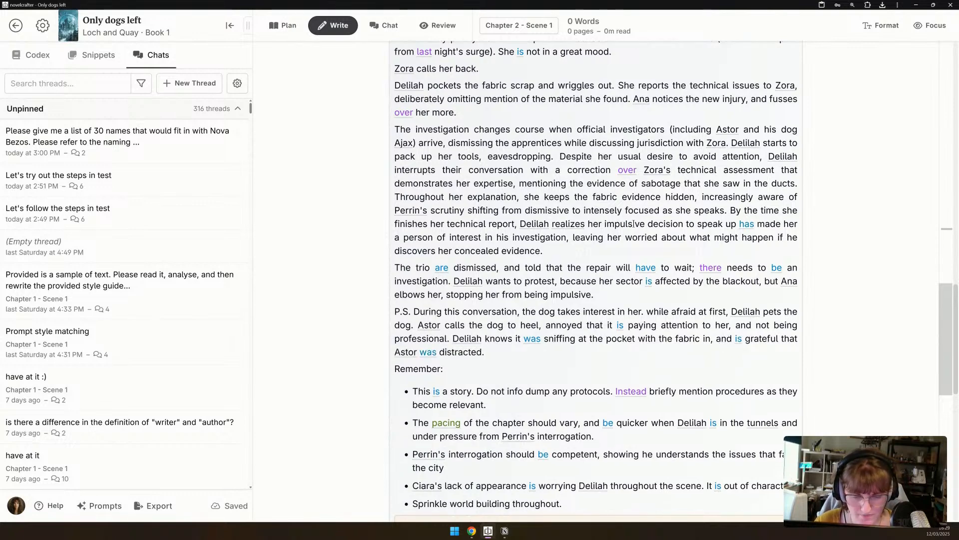
Browse the Kate's Voice prompts available for generating prose from the scene beat.
scroll(719, 342, down, 6)
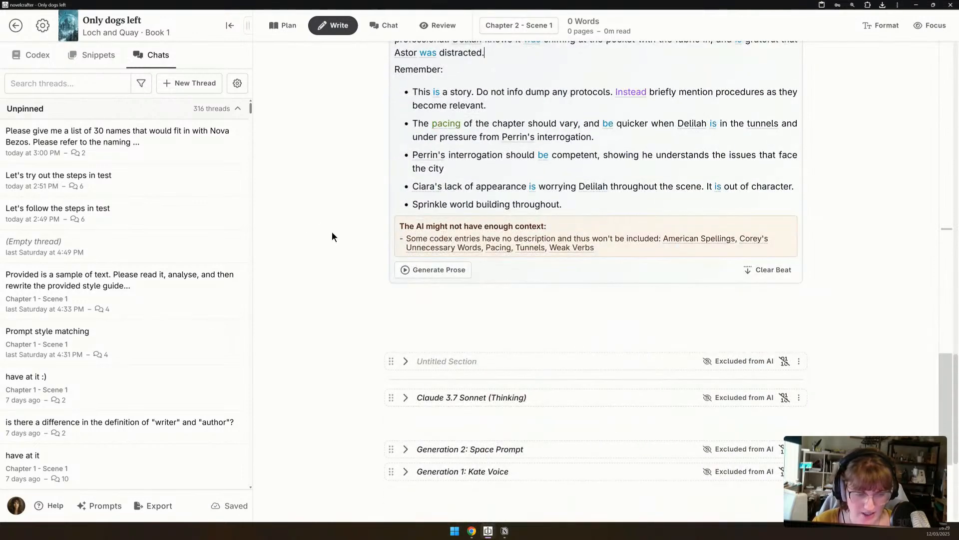
click(434, 274)
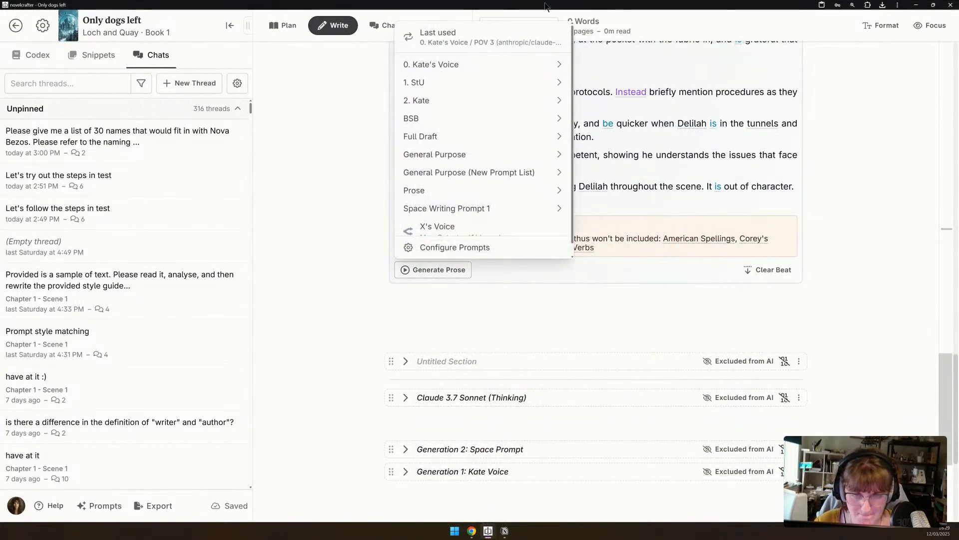
mouse_move(425, 65)
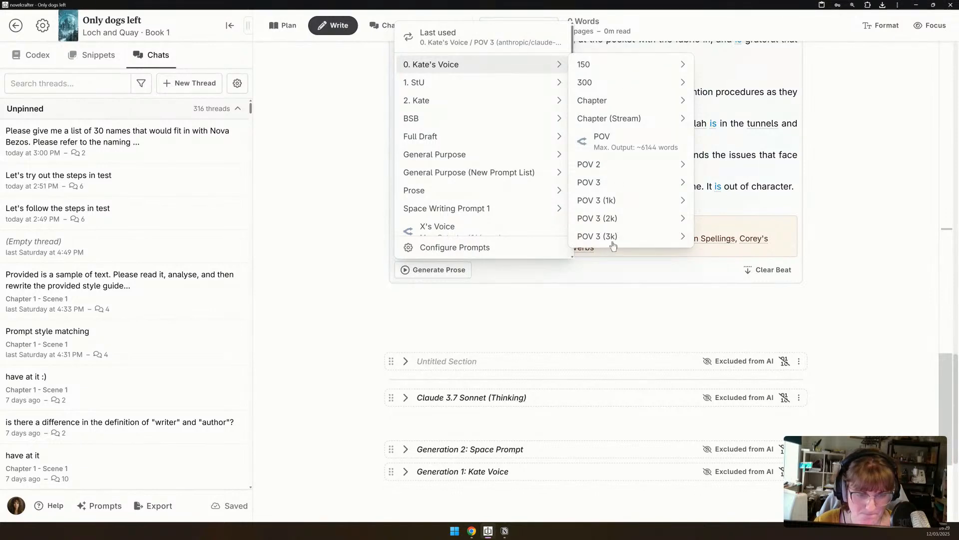
click(99, 60)
click(119, 135)
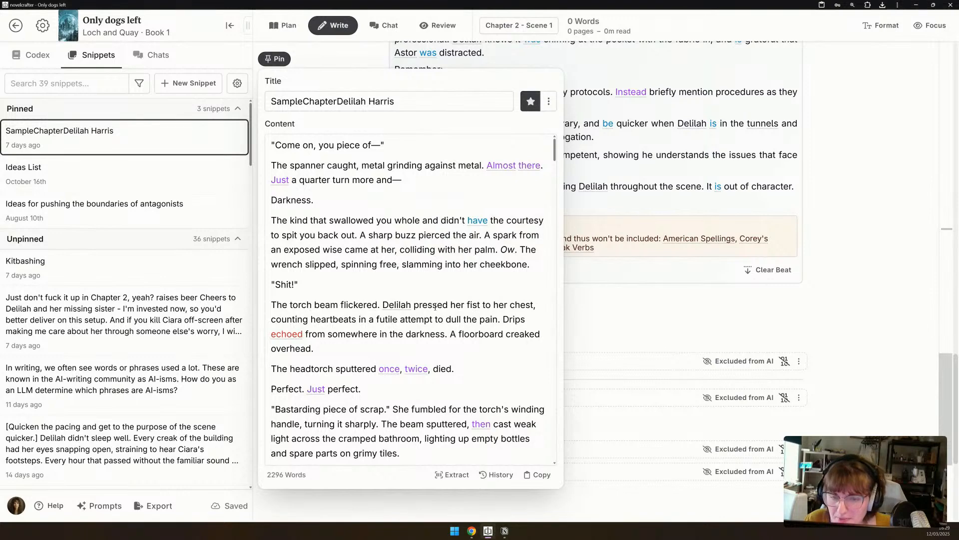
scroll(420, 273, down, 1)
scroll(420, 273, down, 12)
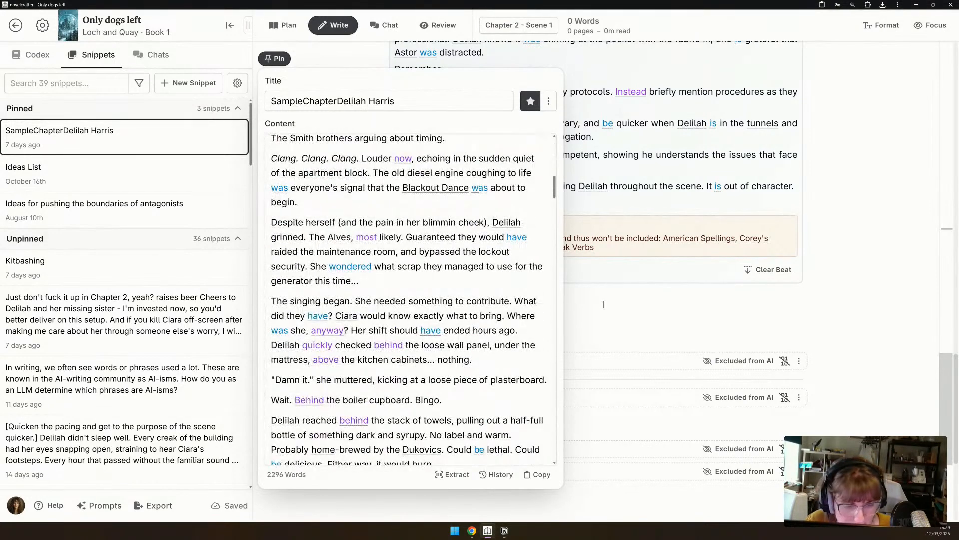
click(603, 304)
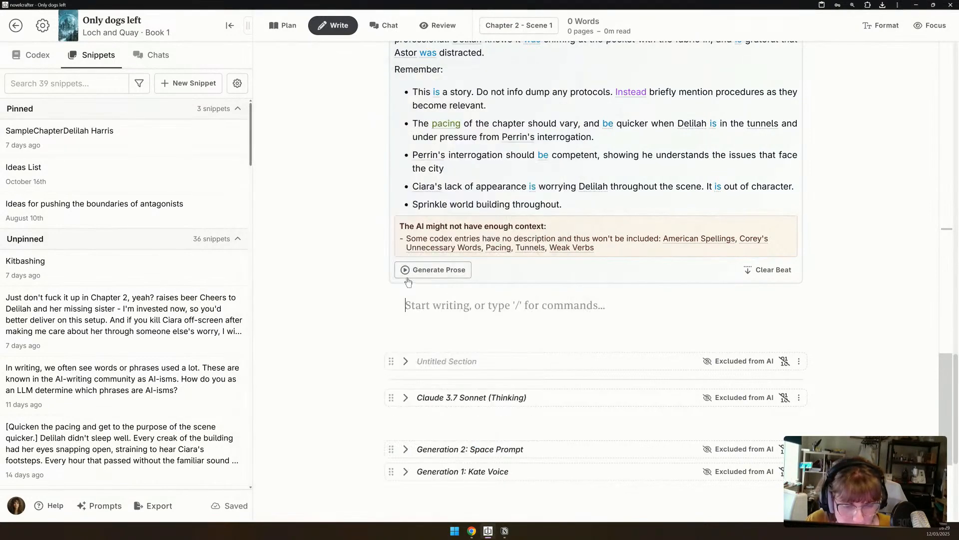
Copy the prose of Chapter 1, Scene 1 and replace the whole content of the pinned SampleChapter snippet with it.
click(279, 24)
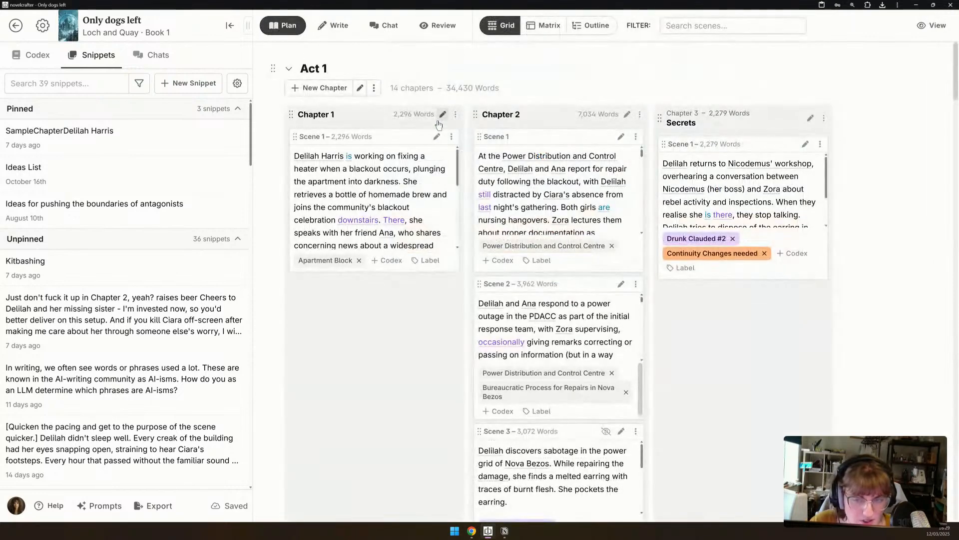
click(451, 137)
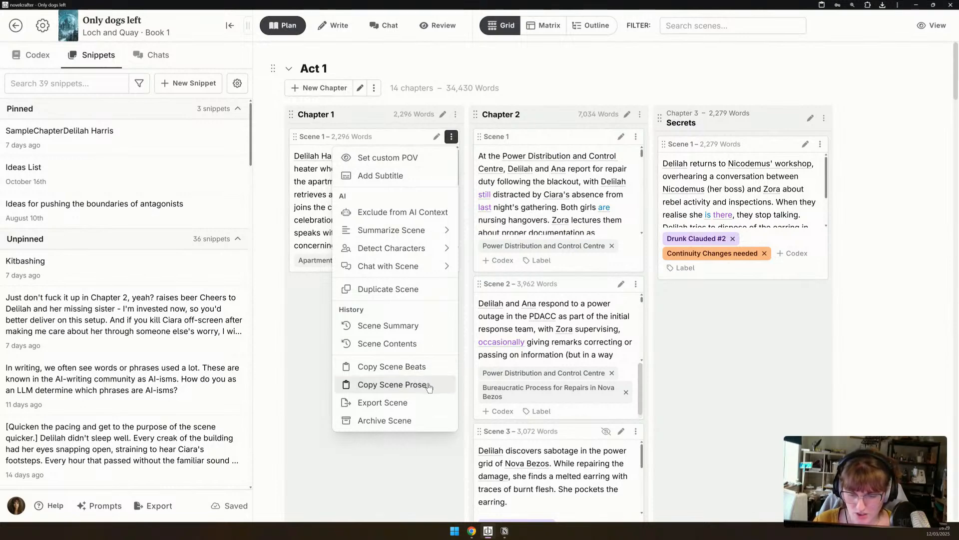
click(428, 385)
click(123, 131)
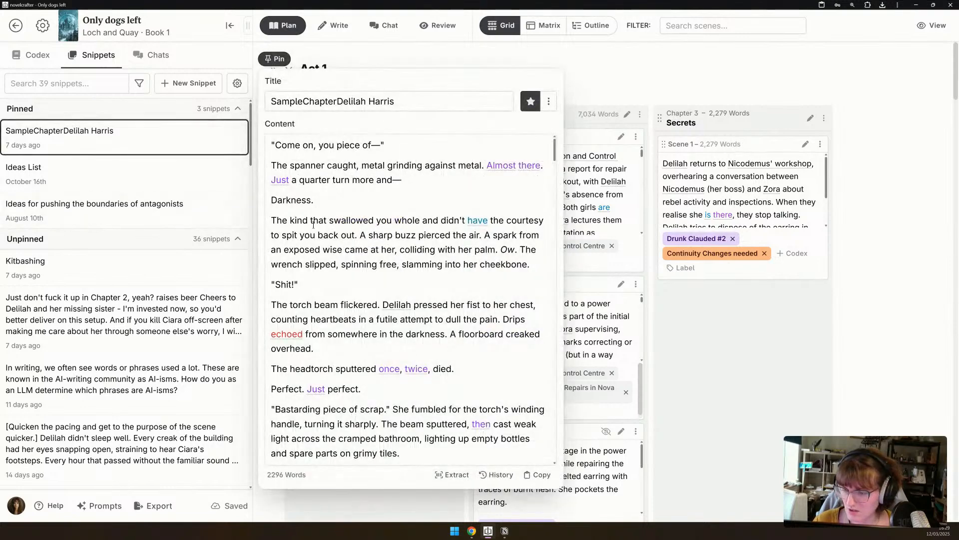
click(380, 205)
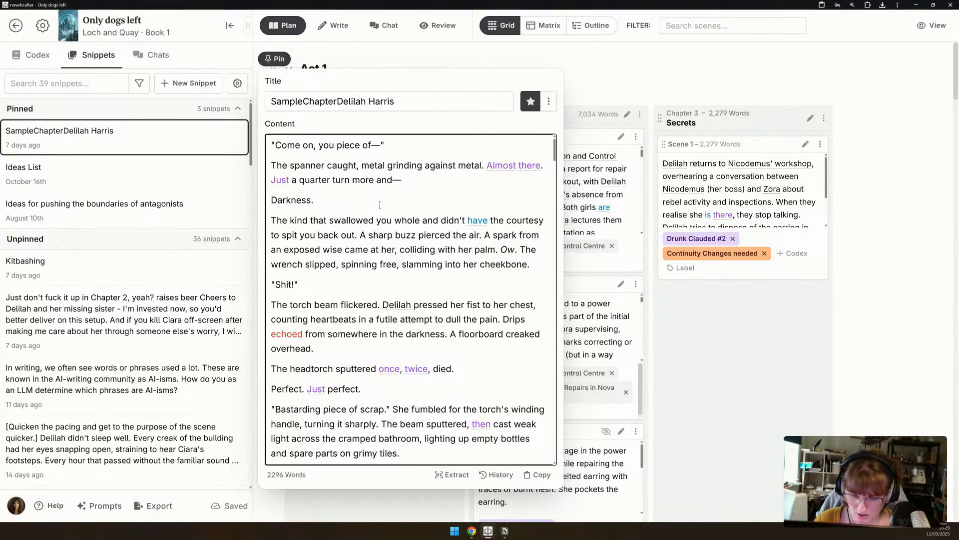
key(ctrl+a)
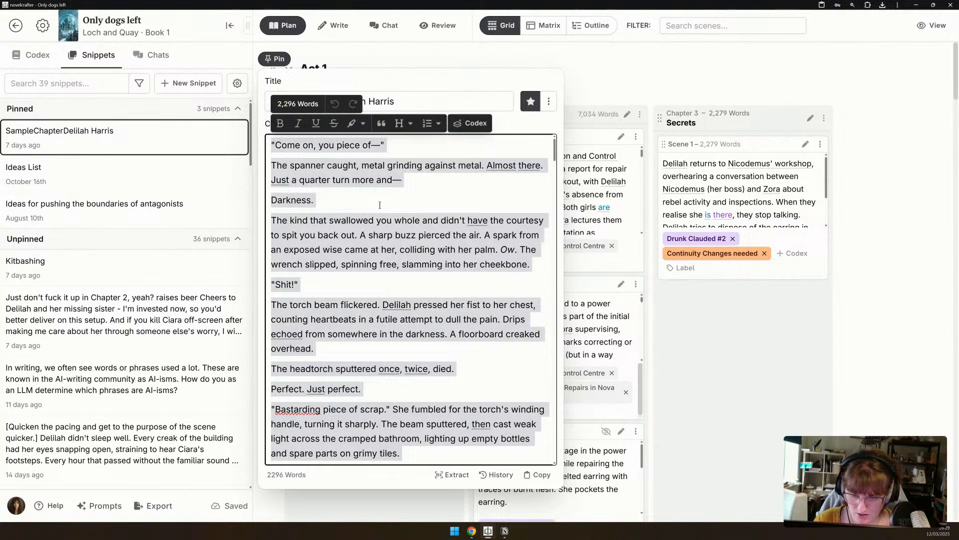
key(ctrl+v)
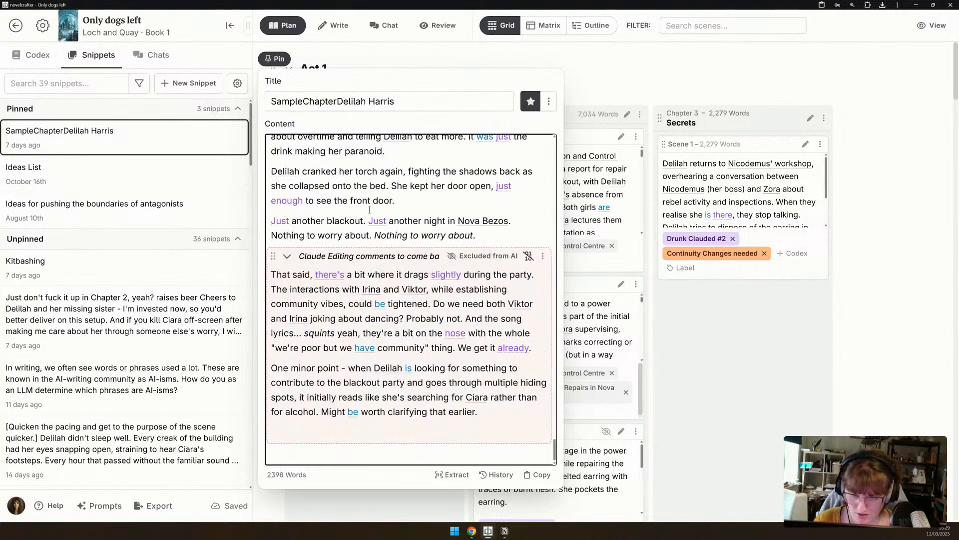
Delete the Claude Editing comments section at the end of the SampleChapter snippet and close the snippet.
click(543, 255)
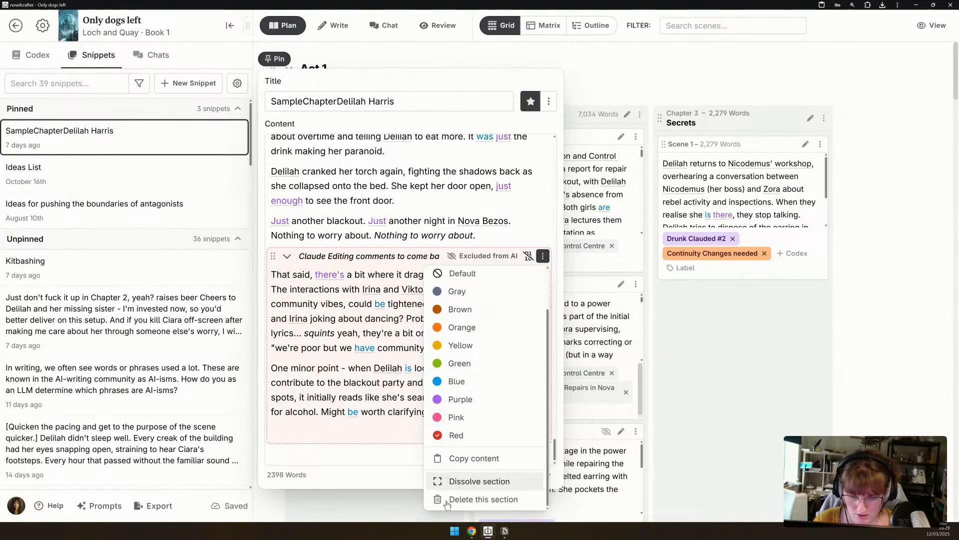
click(452, 500)
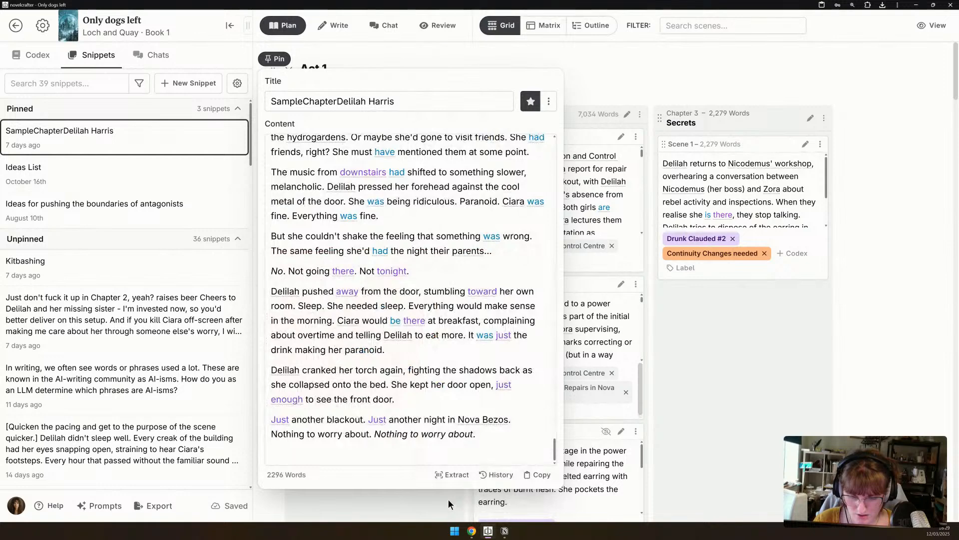
click(334, 517)
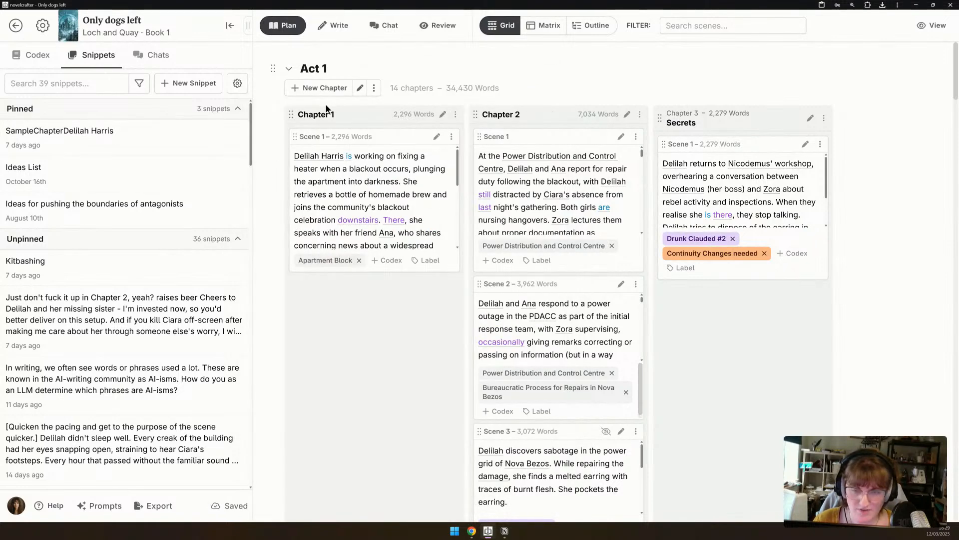
Open Chapter 2, Scene 1 for writing and preview the final prose prompt of 0. Kate's Voice / POV 3 (3k).
click(620, 136)
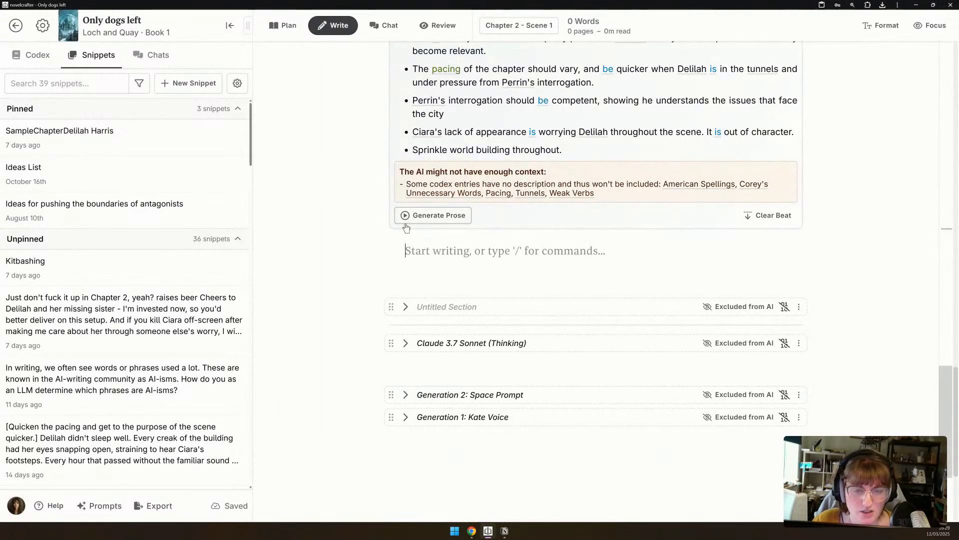
scroll(411, 234, up, 7)
scroll(411, 234, down, 8)
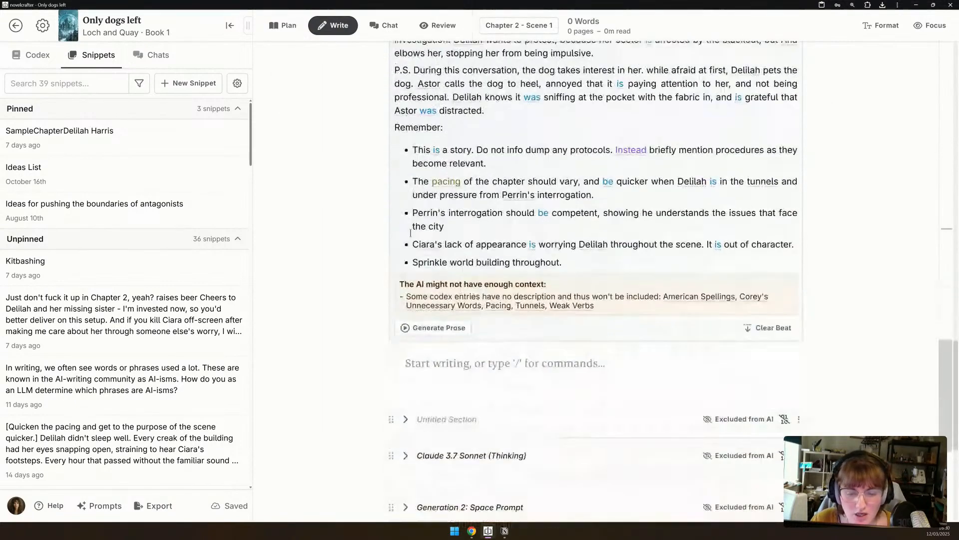
click(446, 139)
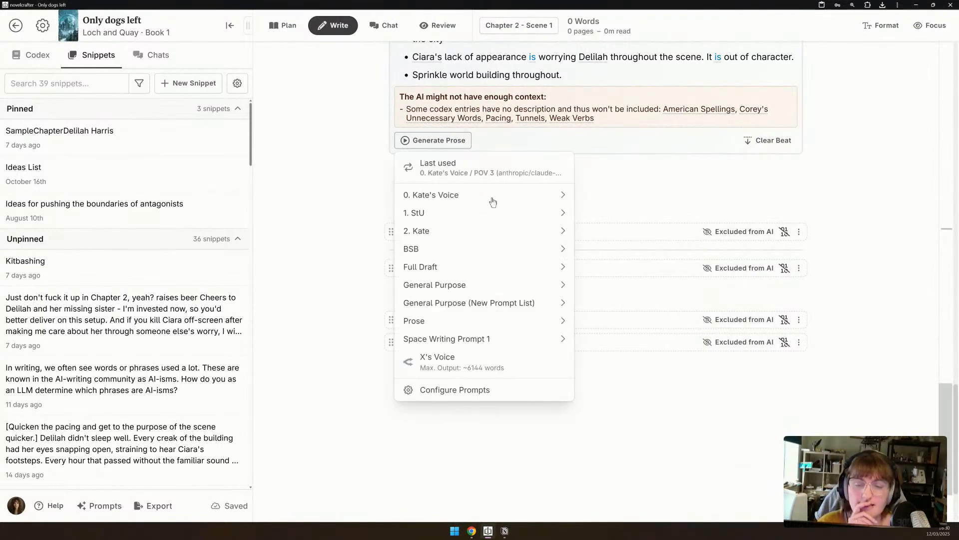
mouse_move(562, 197)
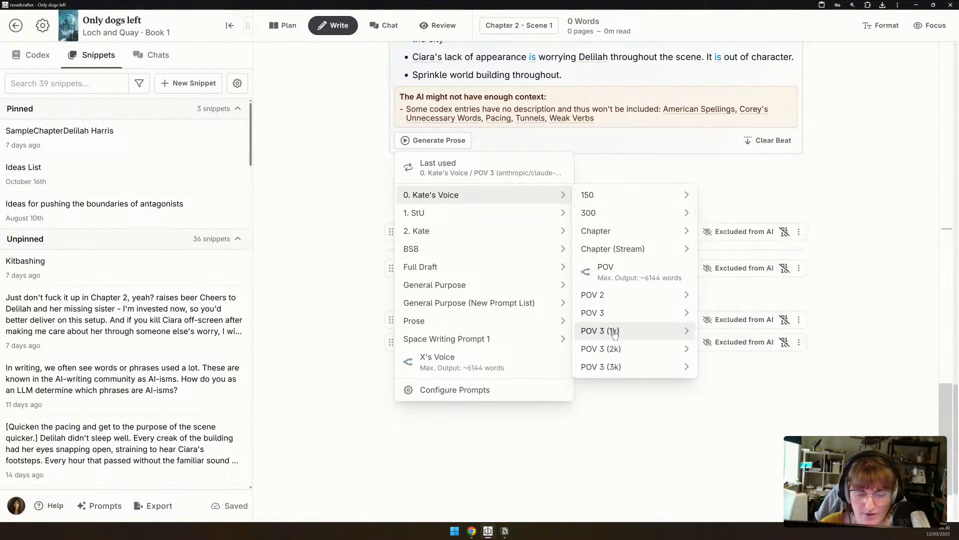
mouse_move(674, 367)
click(764, 350)
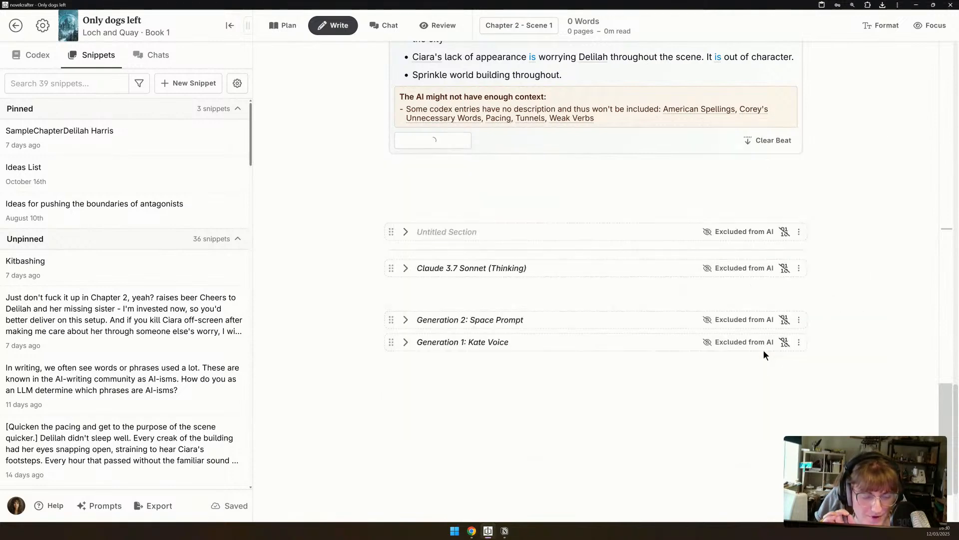
Examine the style guide text and story summary in the assembled prompt, close the preview, and check the pinned SampleChapter snippet.
scroll(663, 239, down, 1)
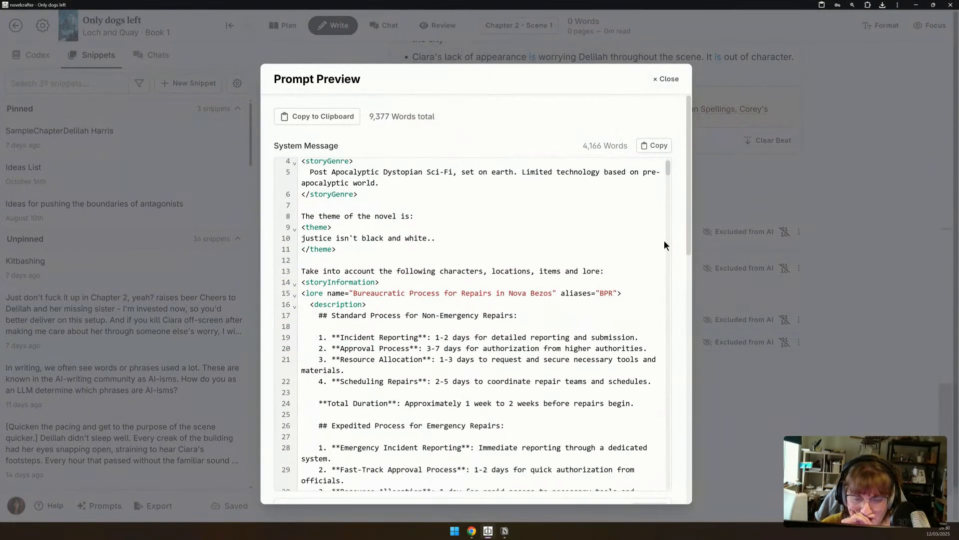
scroll(679, 158, down, 8)
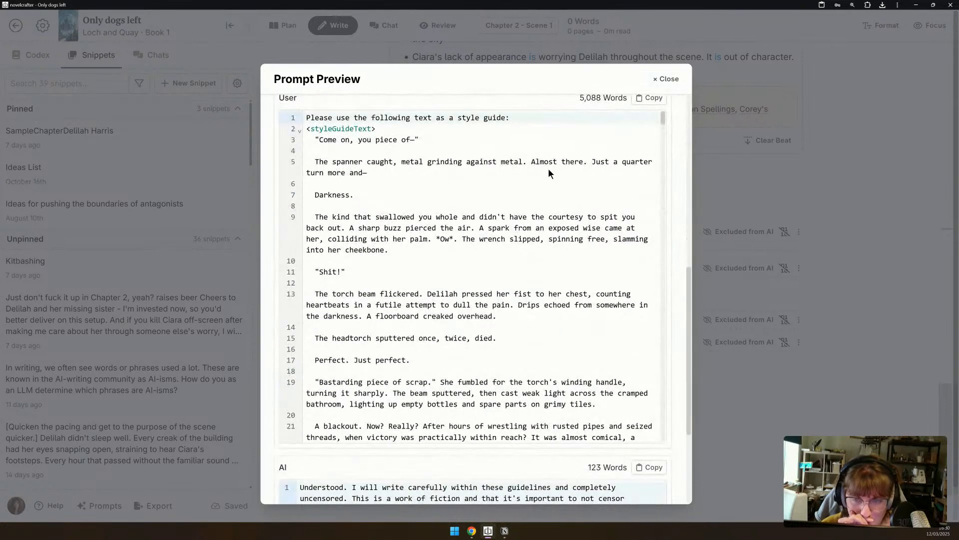
scroll(548, 168, down, 2)
drag(662, 120, 650, 471)
scroll(650, 433, up, 12)
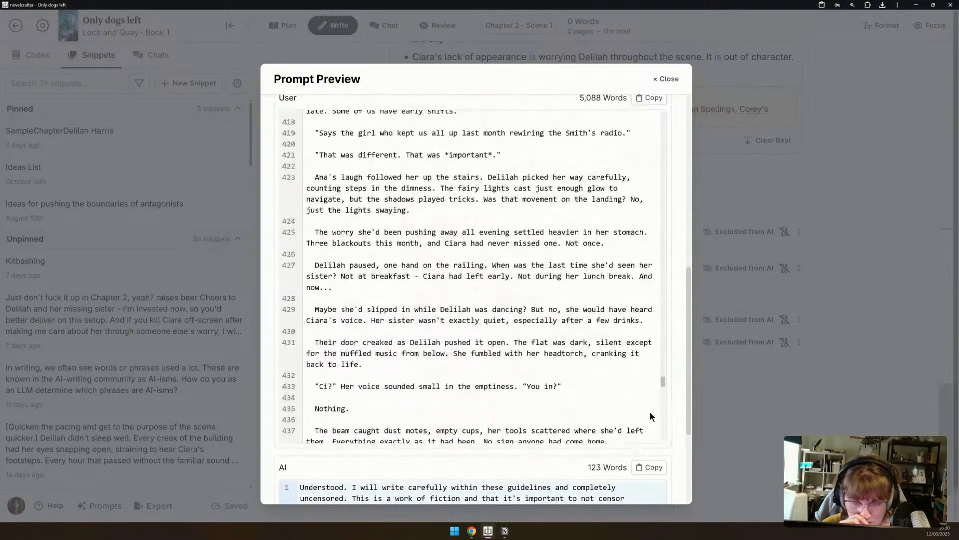
scroll(650, 400, up, 15)
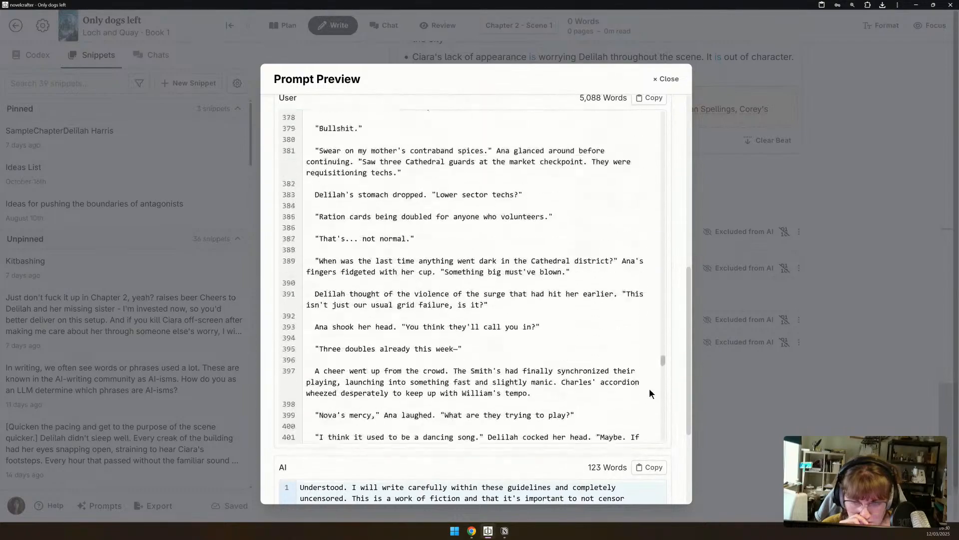
scroll(651, 362, up, 10)
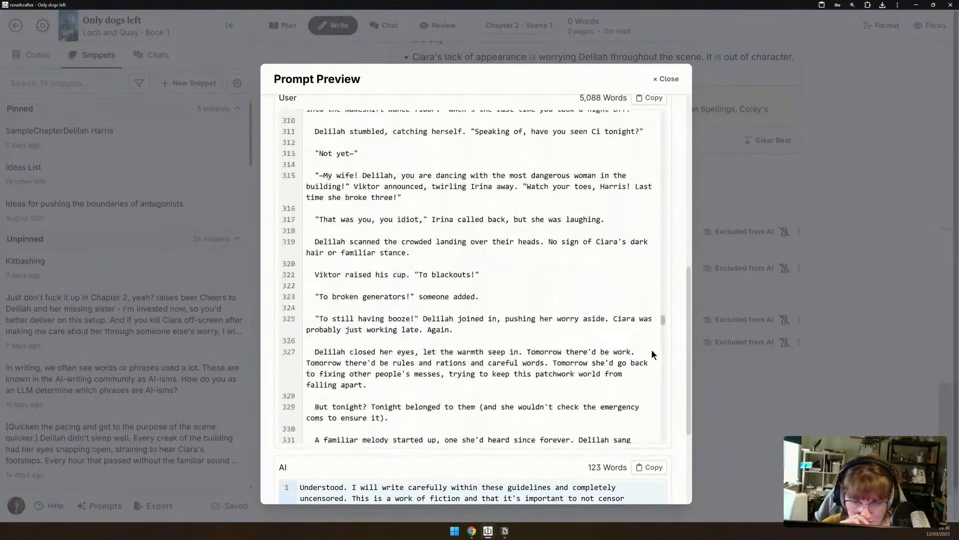
scroll(654, 319, up, 8)
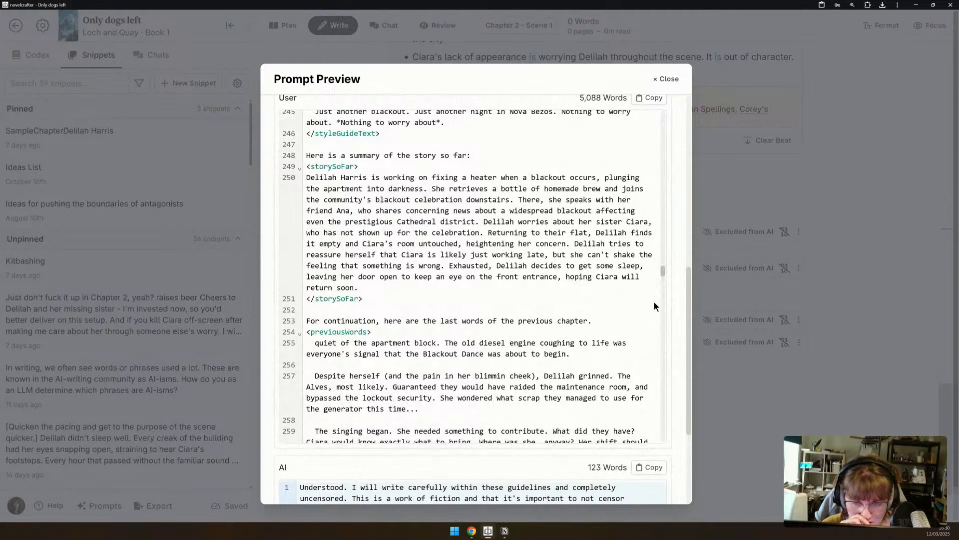
scroll(653, 300, up, 1)
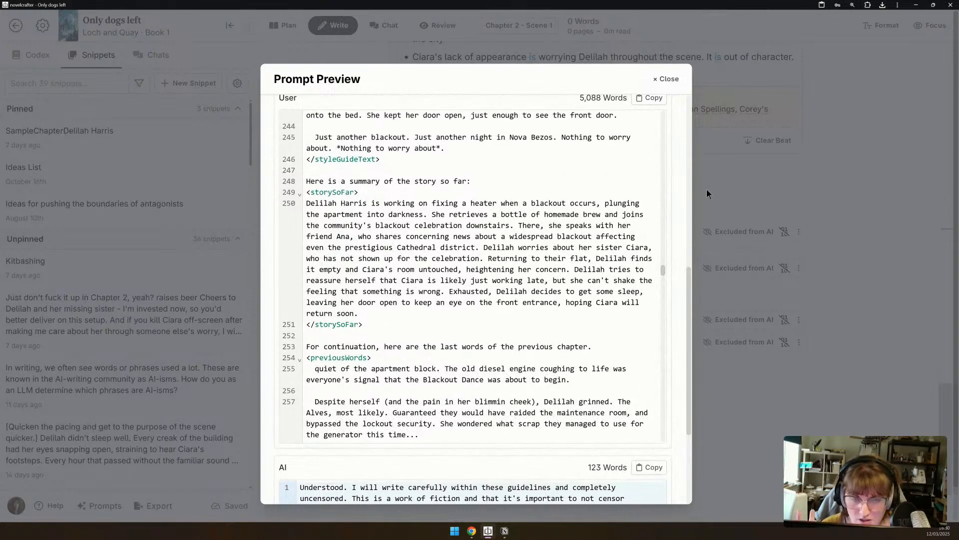
scroll(561, 253, up, 4)
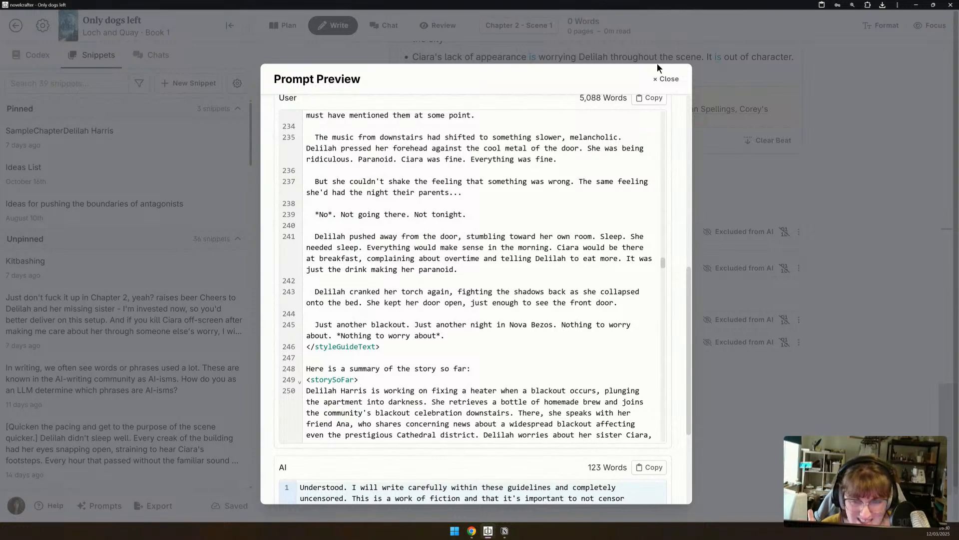
click(674, 84)
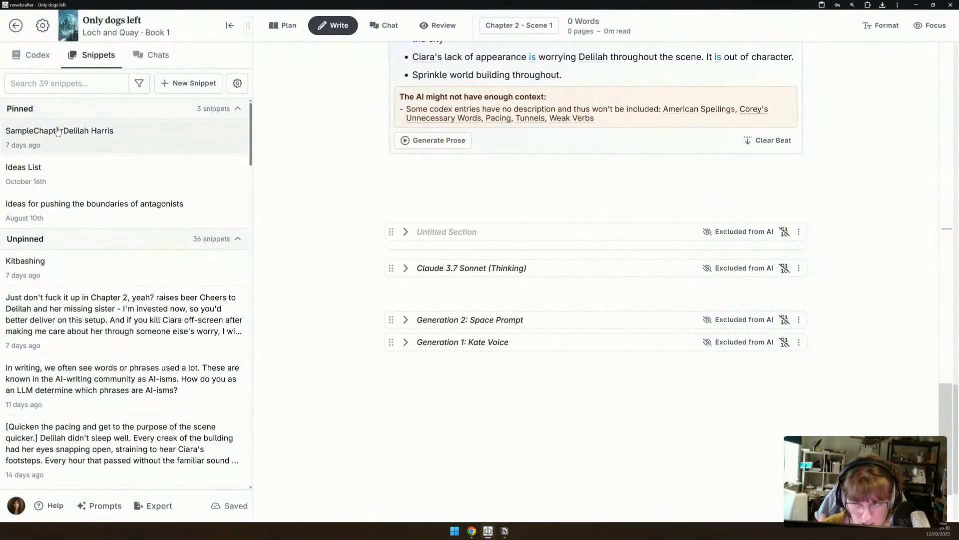
click(58, 131)
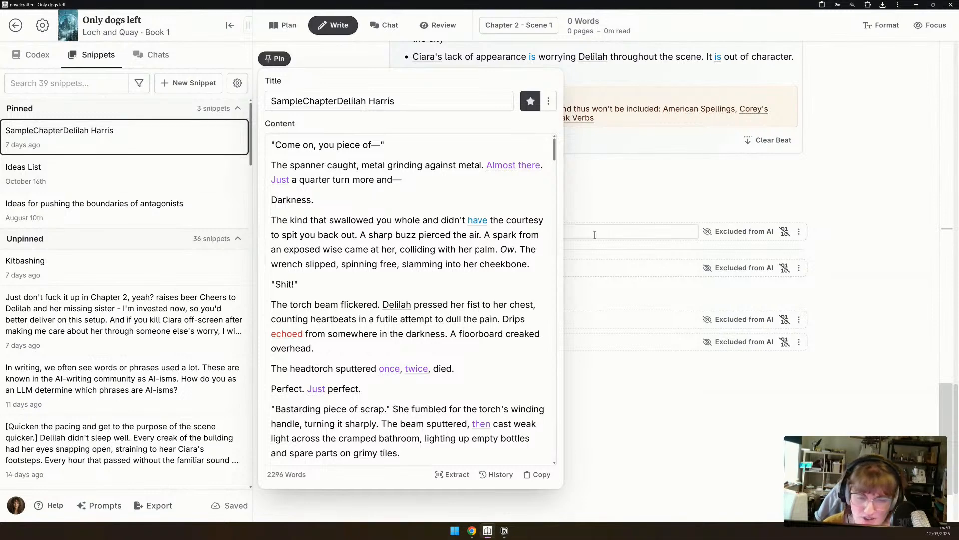
click(636, 176)
Open the 0. Kate's Voice / POV 3 (3k) prompt for editing and inspect its Claude 3.7 Sonnet (voice 3) (beta) model entry.
click(427, 141)
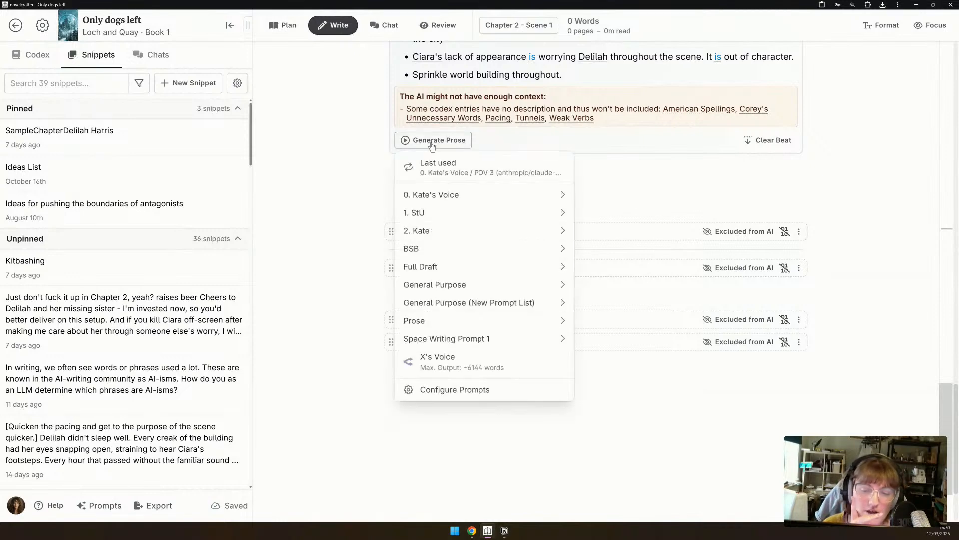
mouse_move(561, 200)
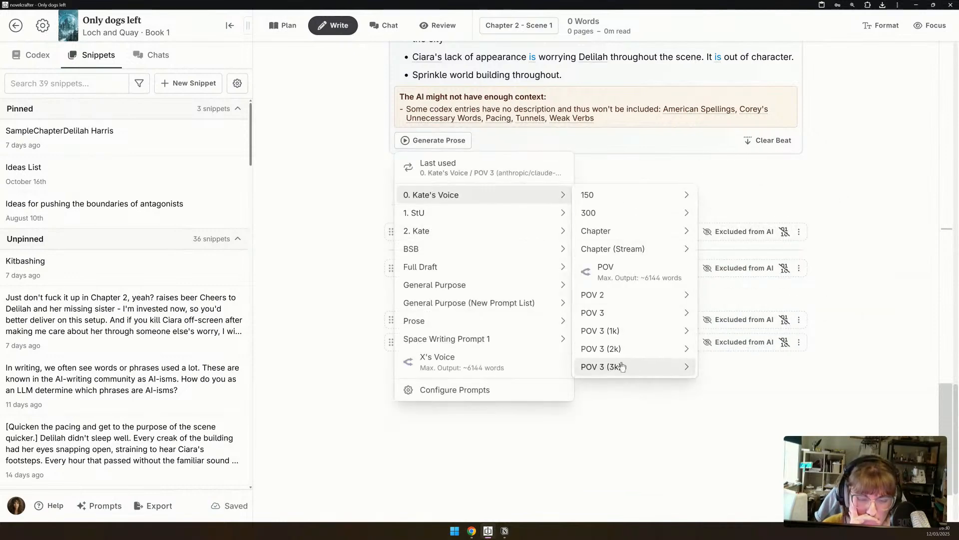
mouse_move(657, 367)
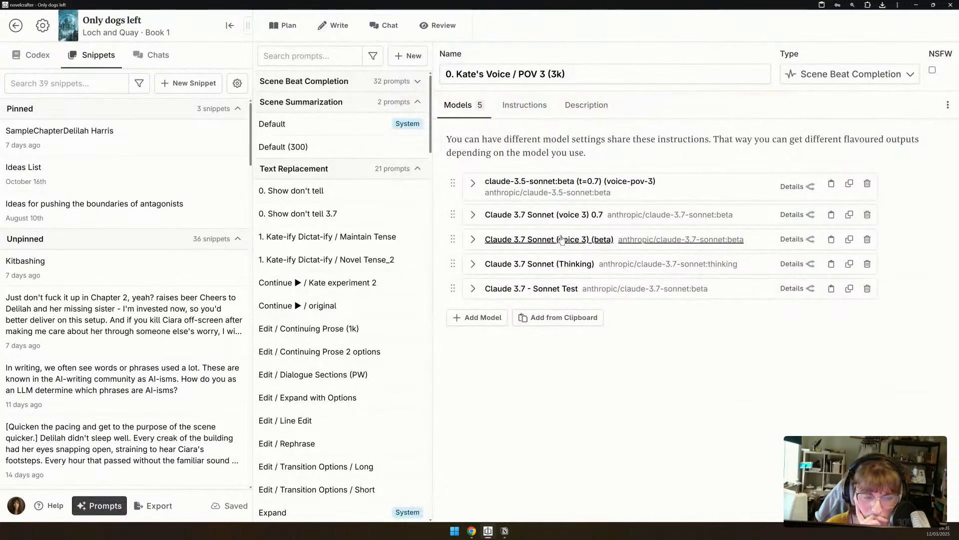
click(472, 240)
click(473, 239)
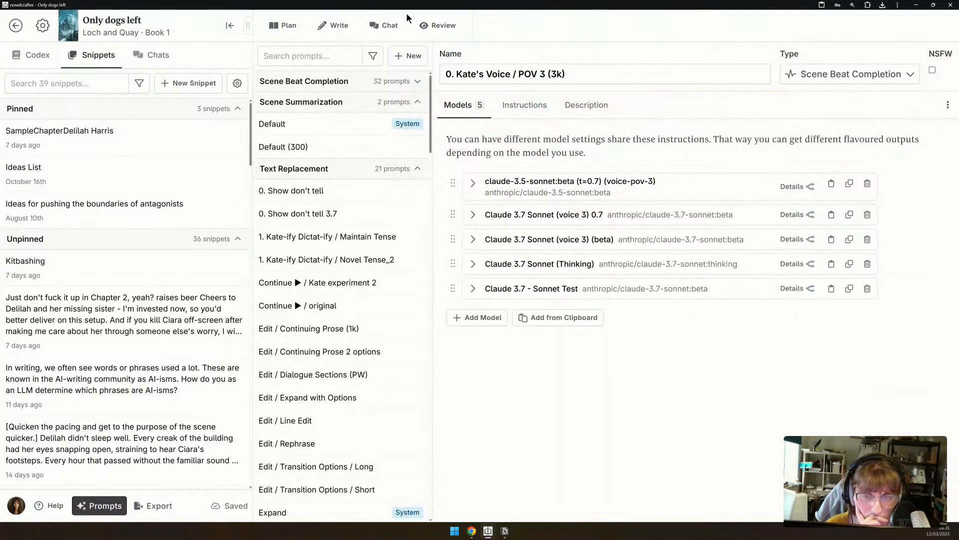
Return to the scene and generate prose from the beat with 0. Kate's Voice / POV 3 (3k), using Claude 3.7 Sonnet (voice 3) 0.7.
click(333, 25)
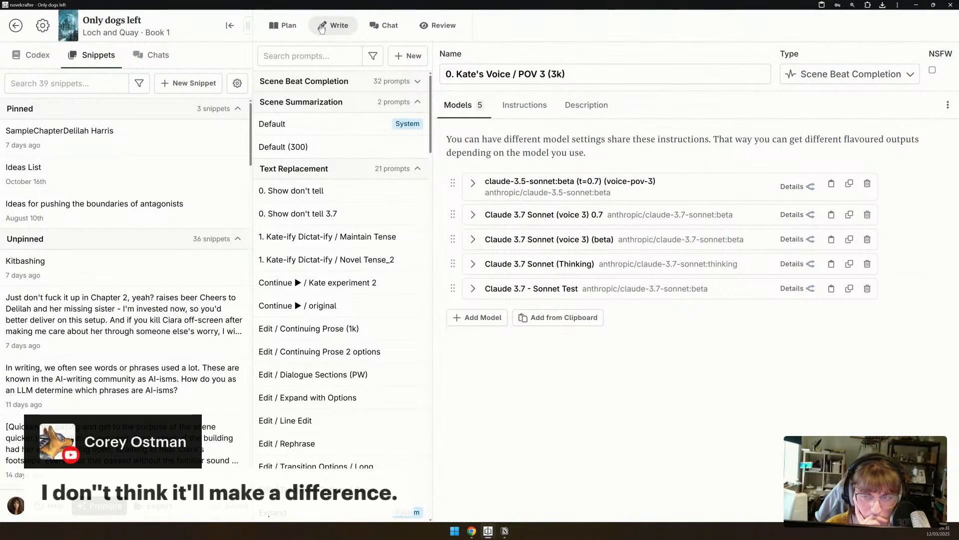
click(439, 216)
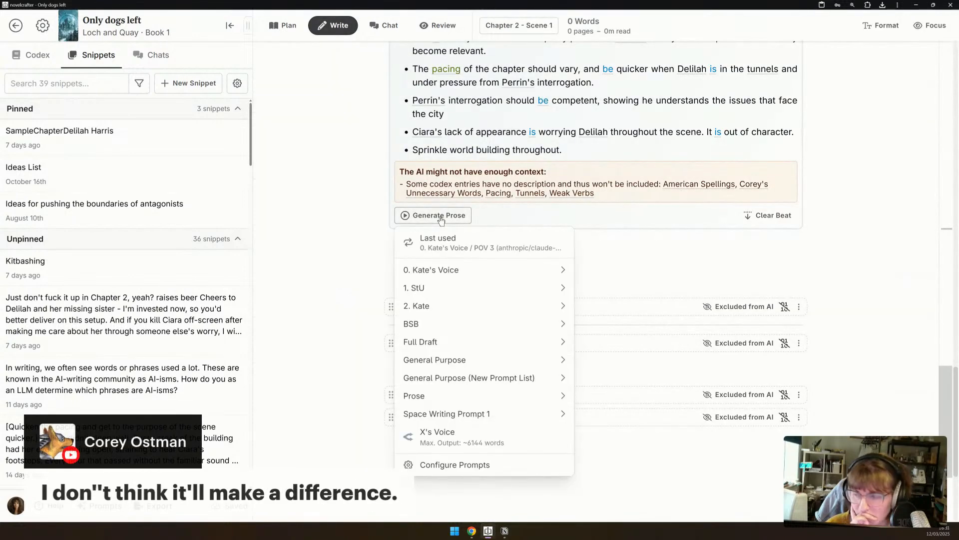
mouse_move(460, 270)
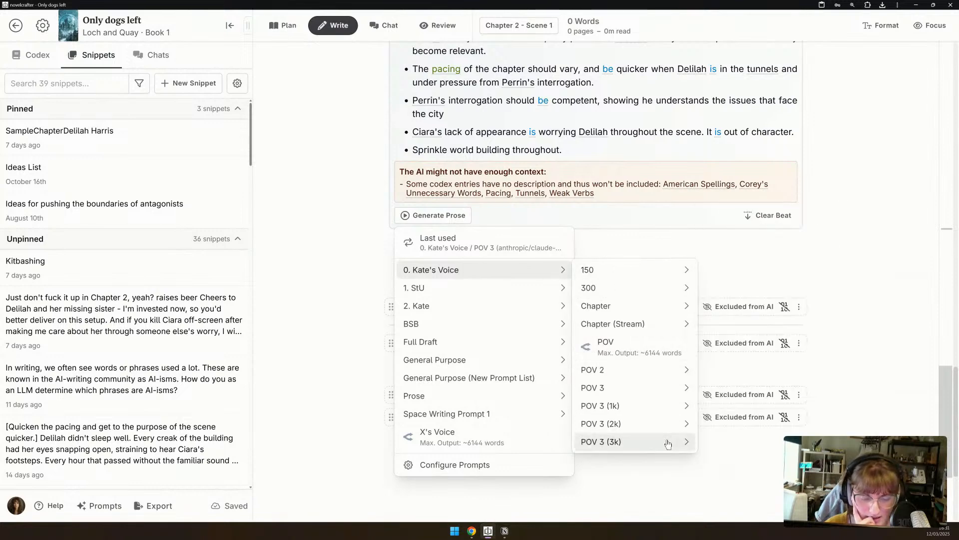
mouse_move(679, 447)
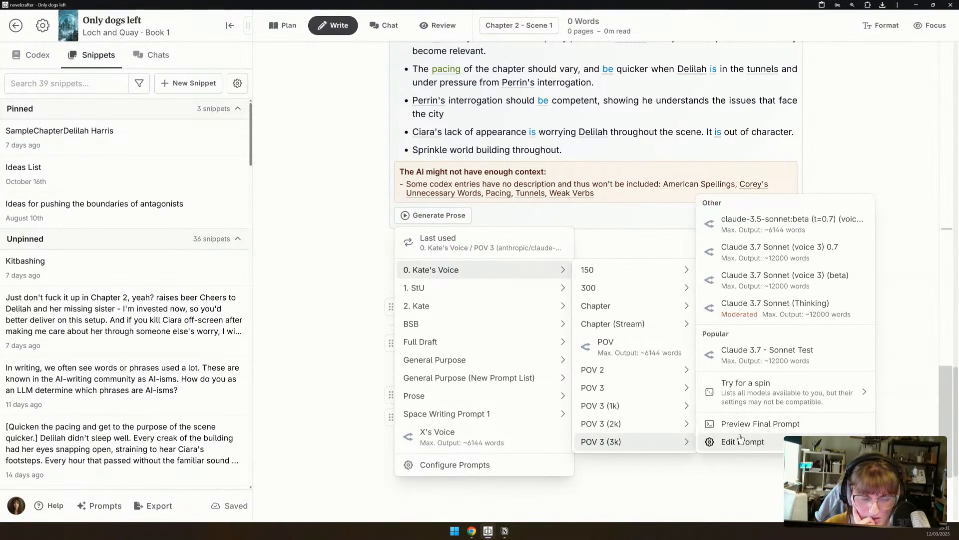
click(773, 253)
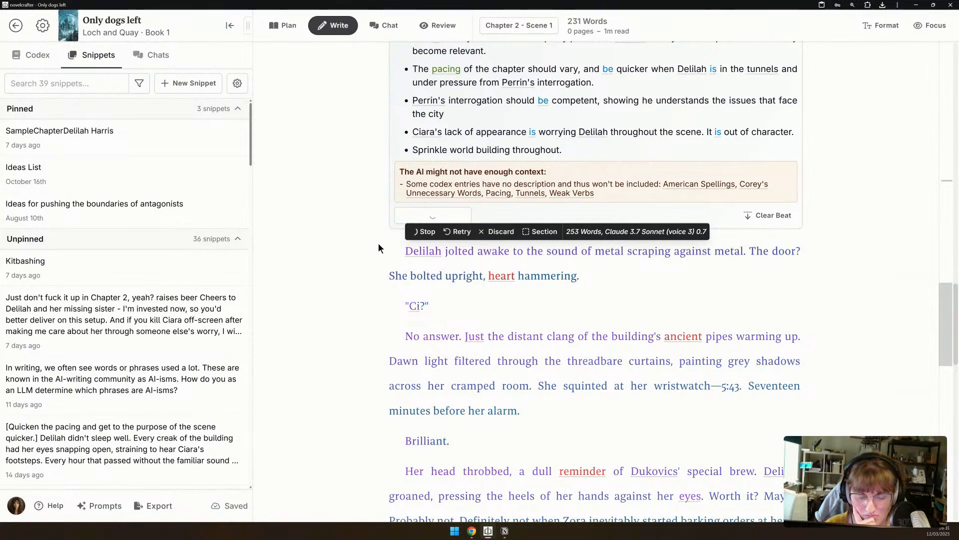
scroll(356, 245, down, 2)
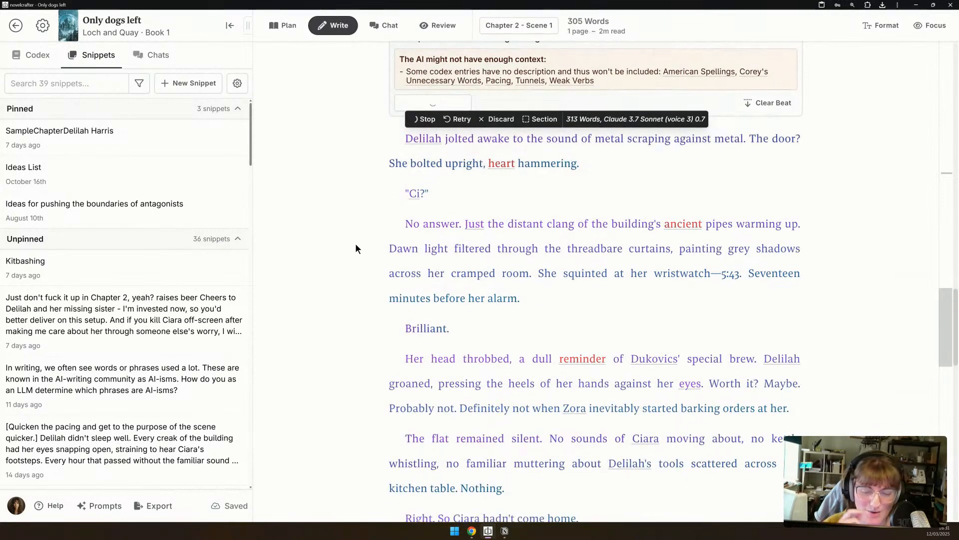
scroll(355, 242, down, 1)
scroll(355, 242, down, 2)
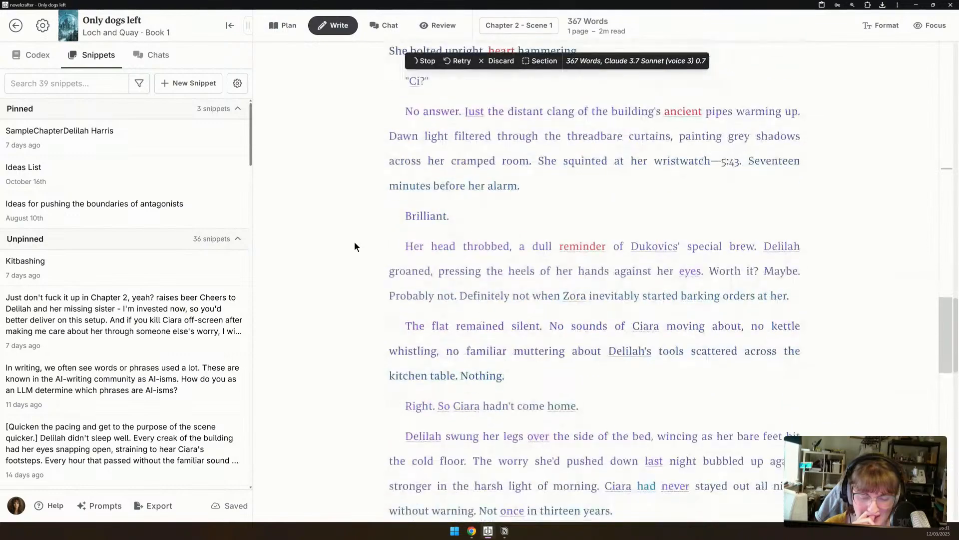
Read the opening of the prose being generated for Chapter 2, Scene 1, covering the heroine's waking, breakfast and departure for work.
scroll(355, 242, down, 4)
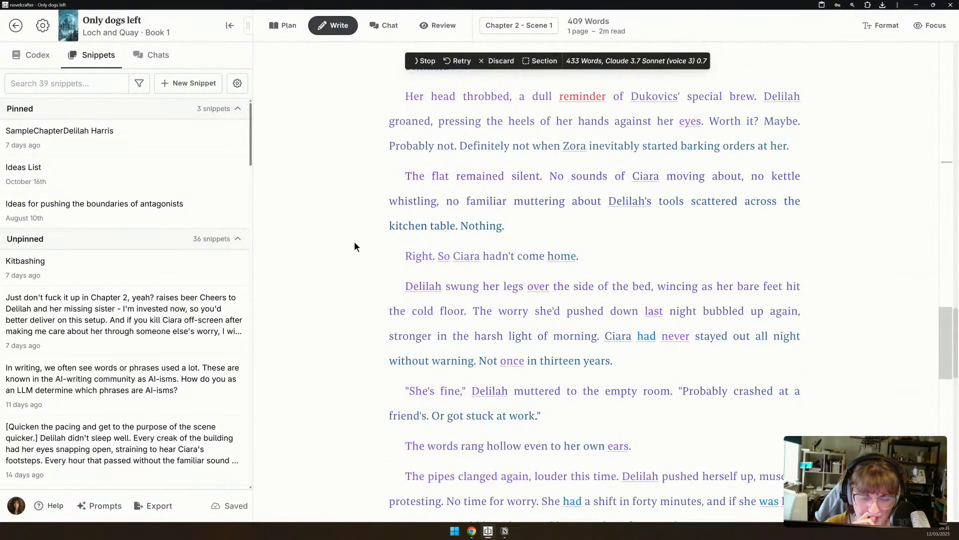
scroll(355, 242, down, 3)
scroll(355, 242, down, 4)
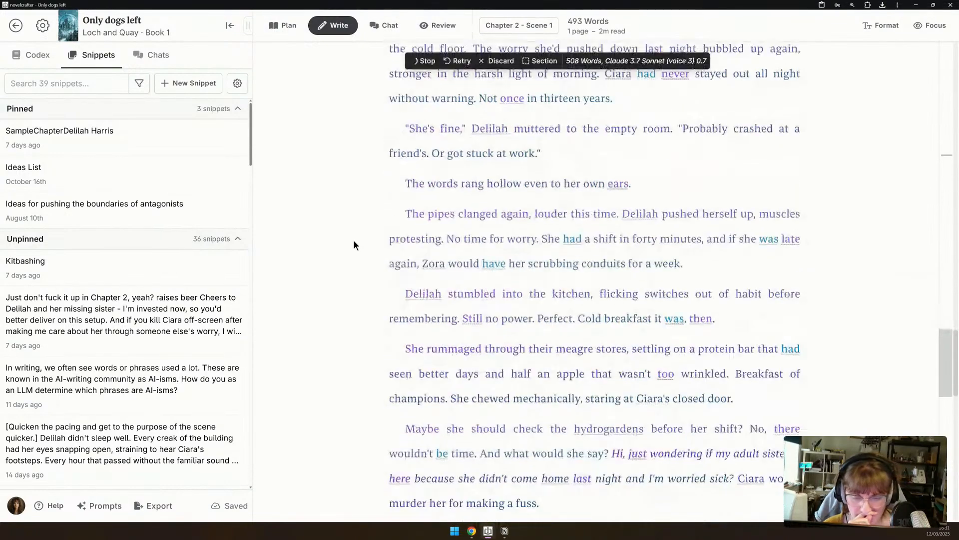
scroll(353, 244, down, 2)
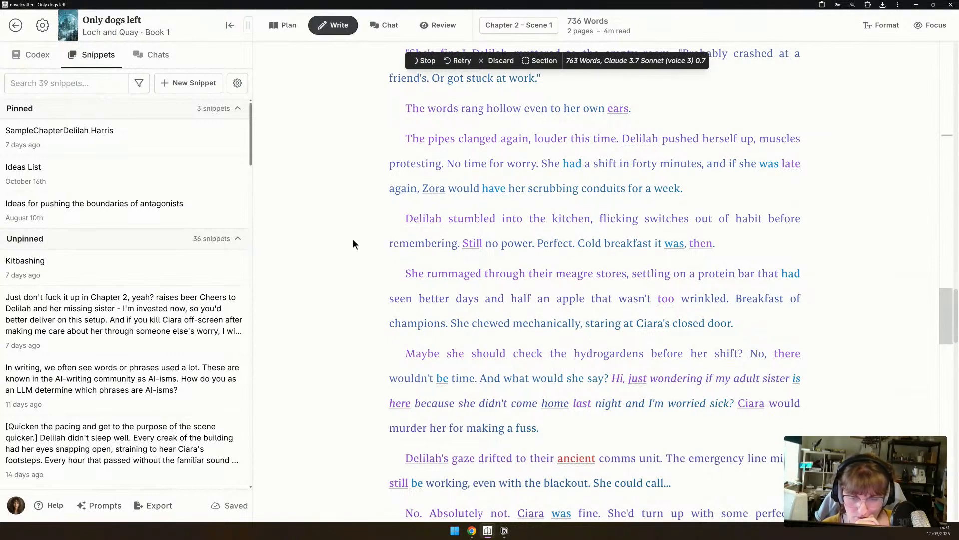
scroll(353, 244, down, 3)
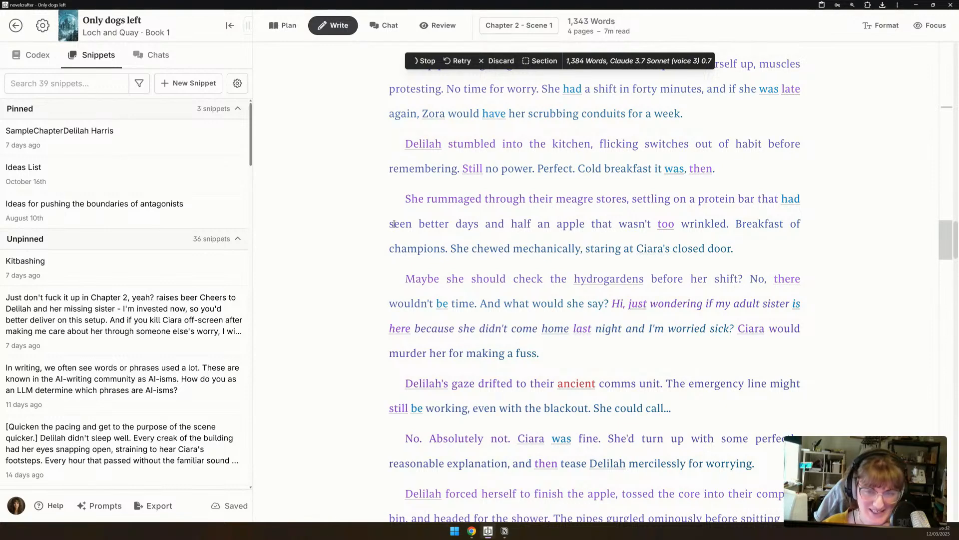
scroll(394, 224, down, 5)
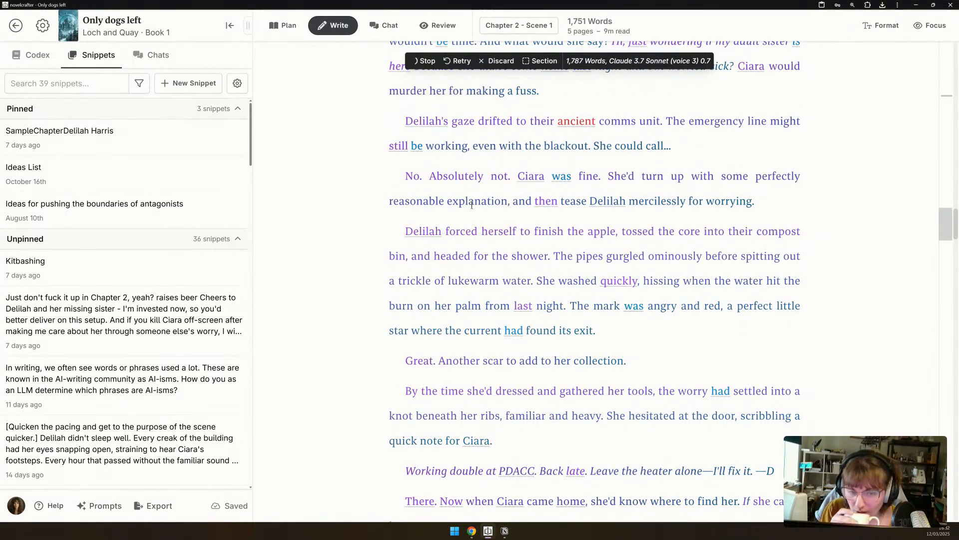
scroll(472, 204, down, 1)
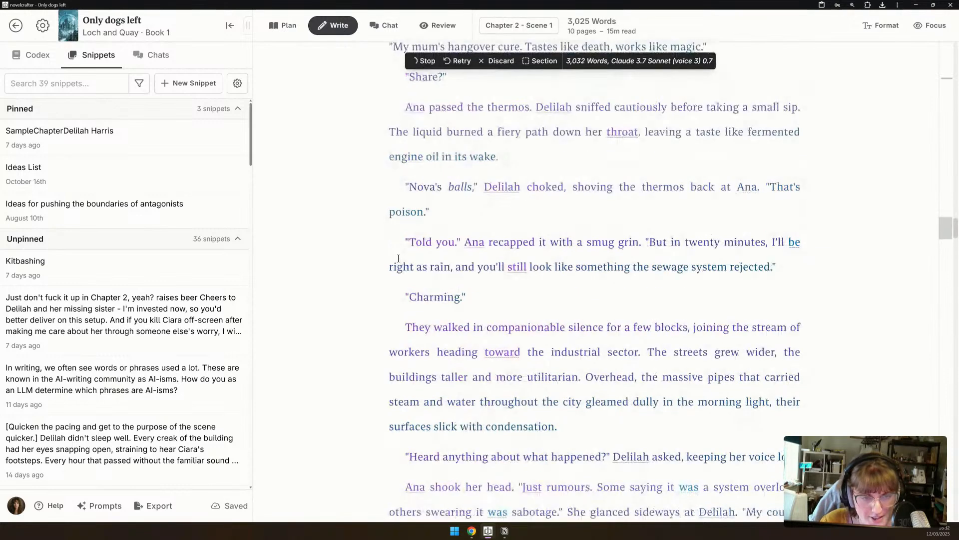
Review the generated walk-to-work dialogue up to the PDACC entrance, and apply the Claude 3.7 Sonnet (voice 3) prose to the scene.
scroll(397, 259, up, 4)
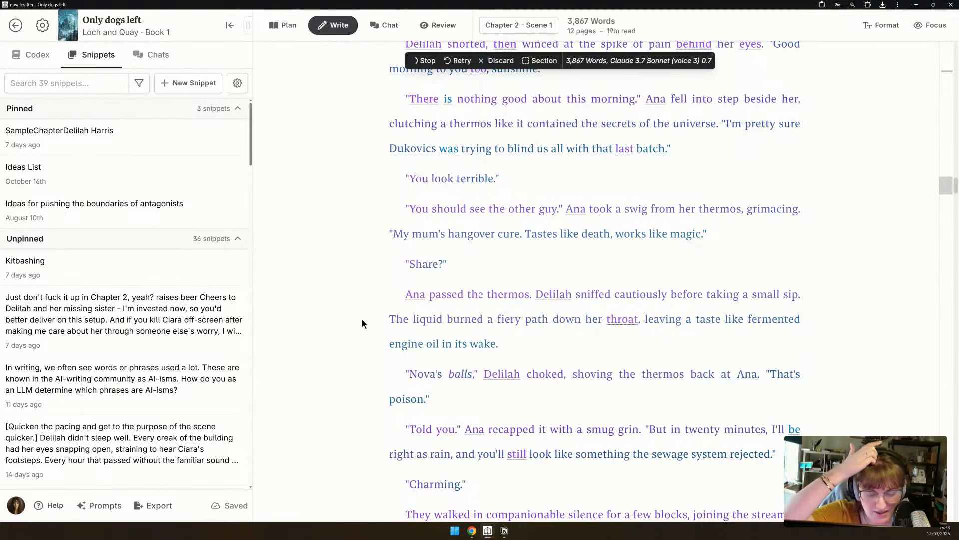
scroll(353, 333, down, 1)
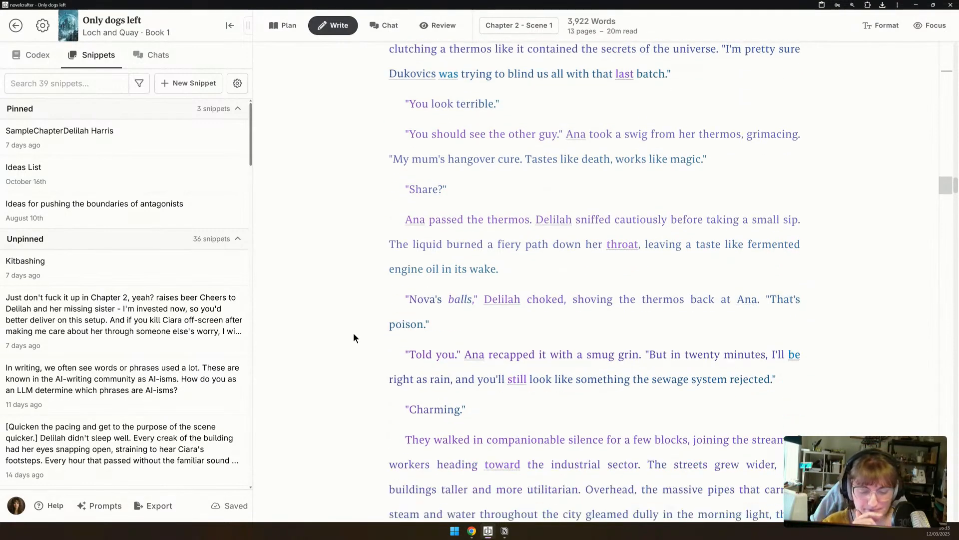
scroll(356, 319, down, 2)
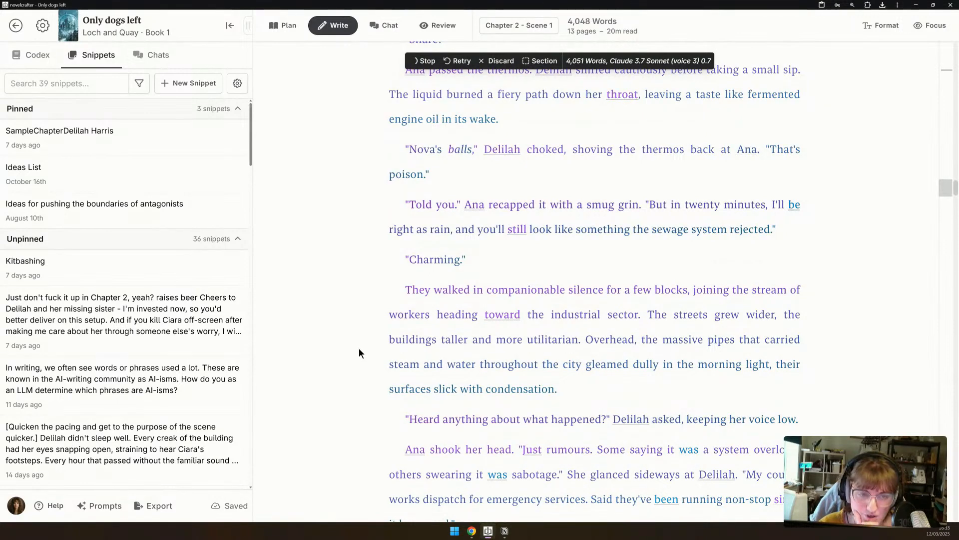
scroll(359, 358, down, 2)
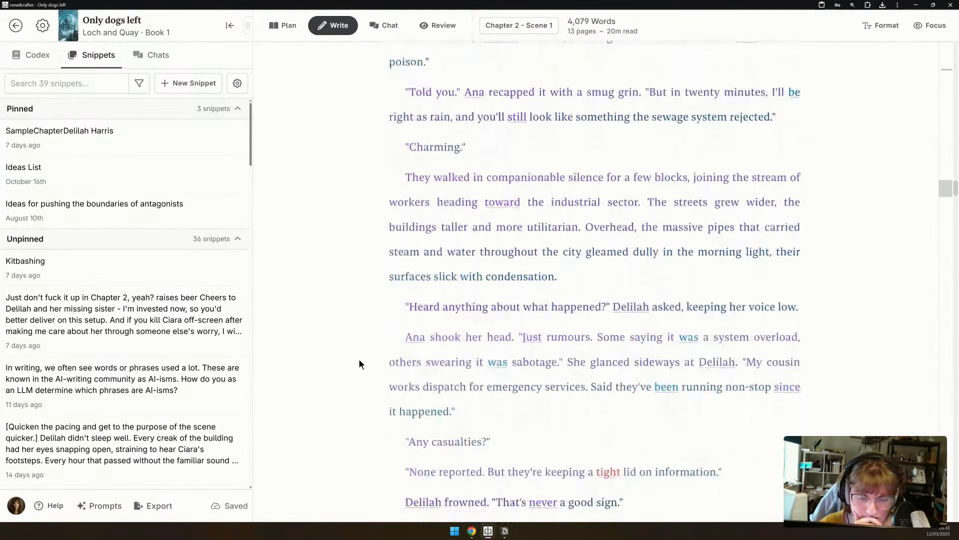
scroll(359, 359, down, 1)
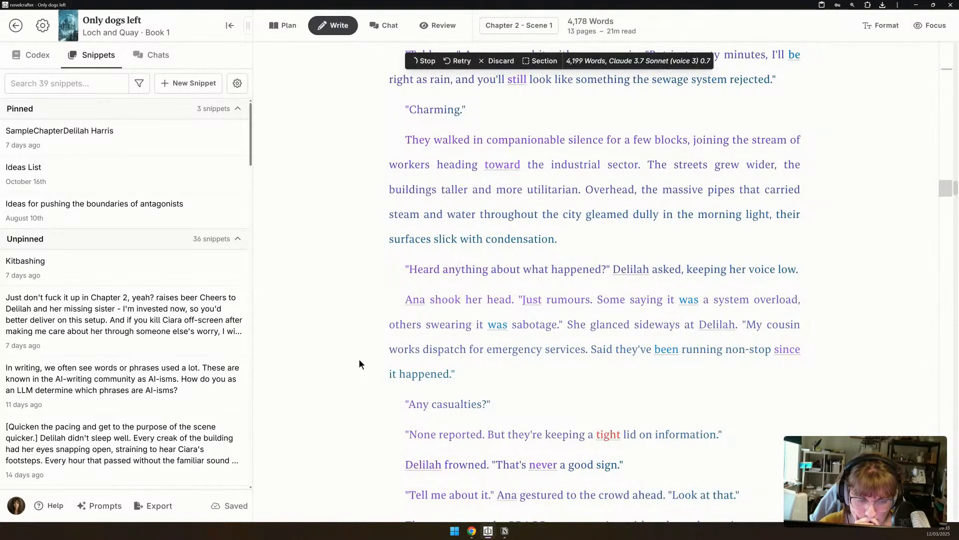
scroll(359, 358, down, 4)
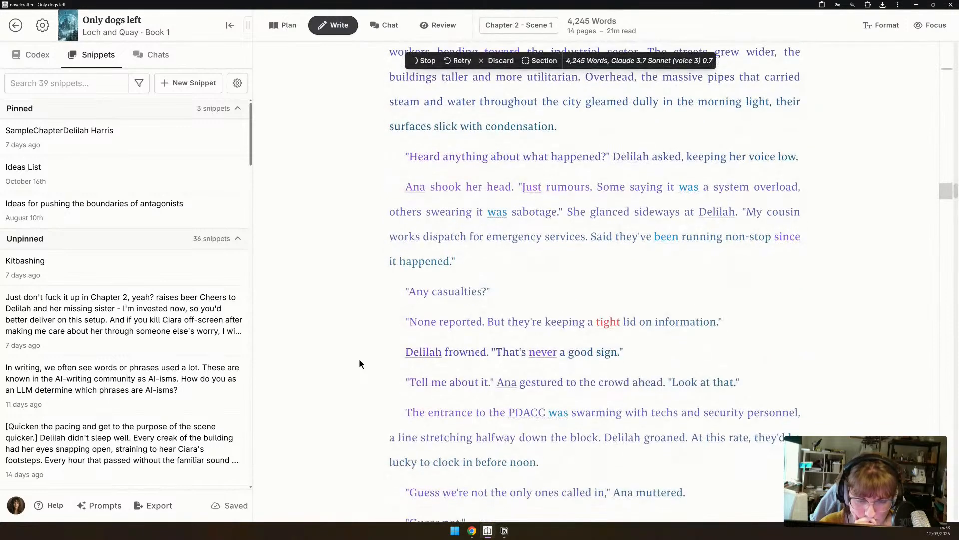
scroll(359, 358, down, 1)
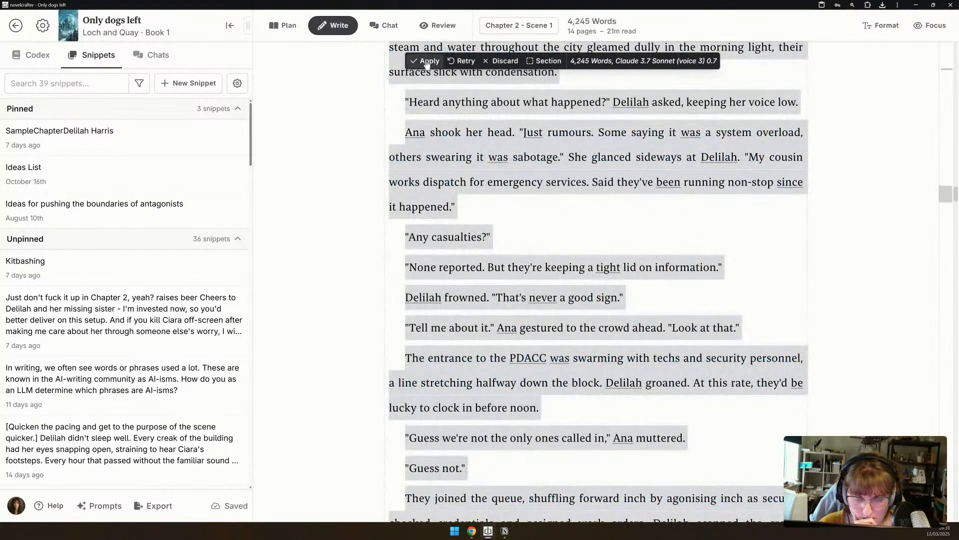
click(426, 61)
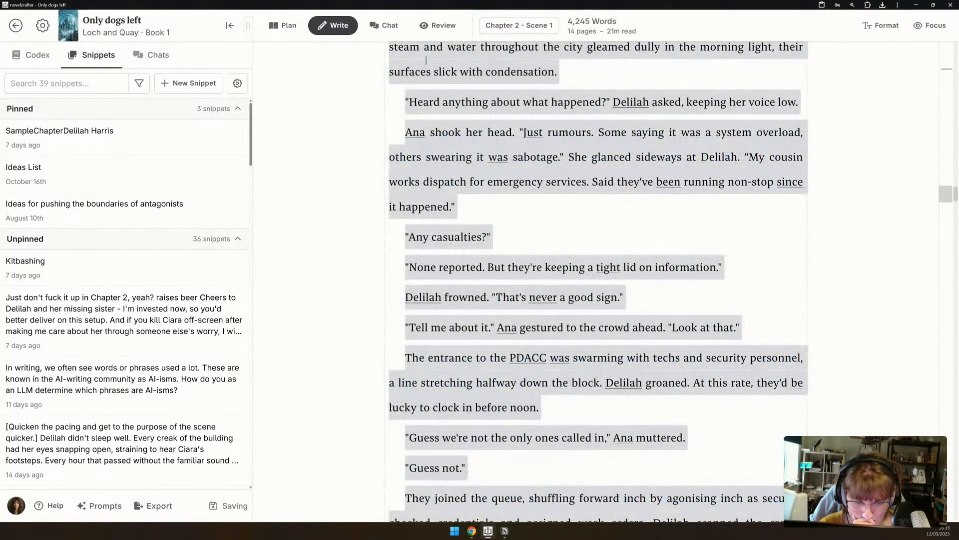
Read the applied prose from the PDACC queue through the supervisor's Sector 7, Grid B work assignment, checking dialogue and highlighted words.
scroll(768, 333, down, 8)
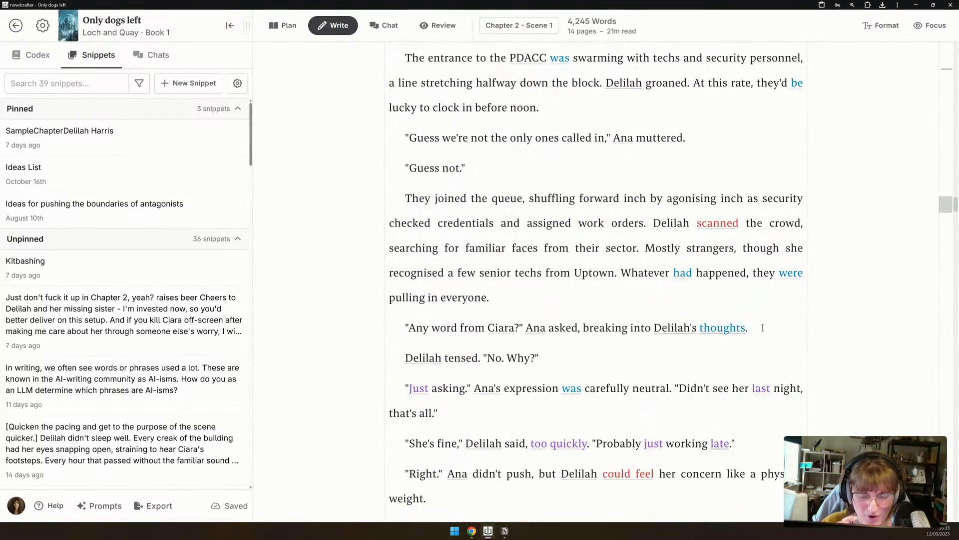
scroll(763, 327, down, 2)
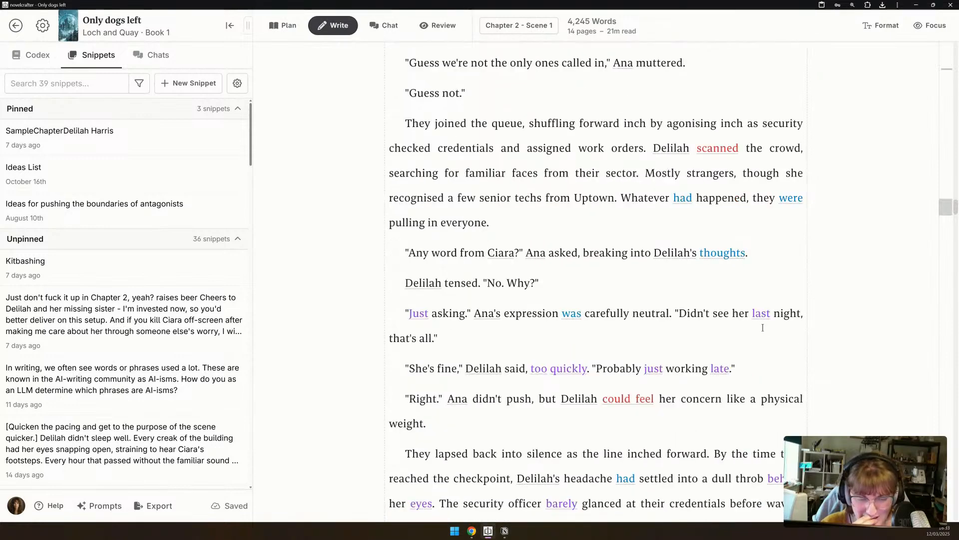
scroll(763, 328, down, 2)
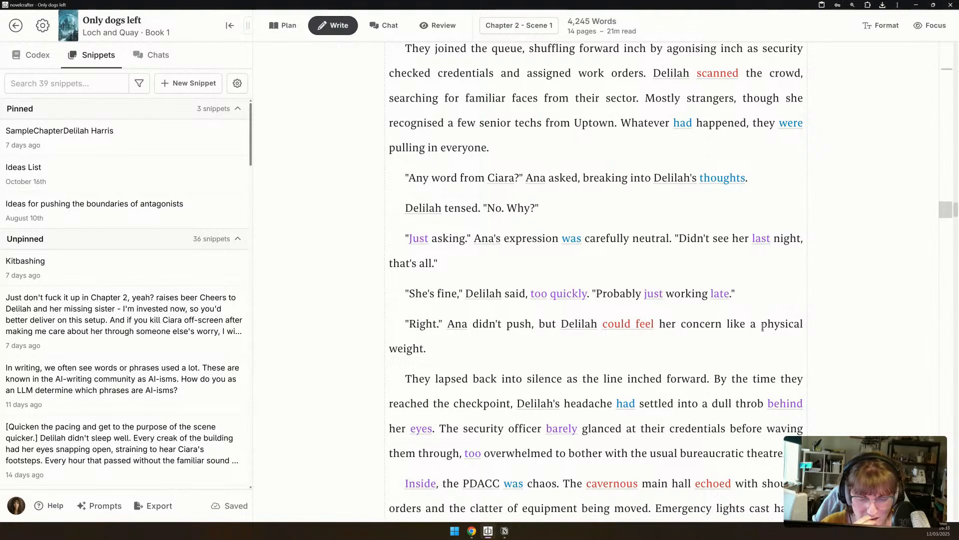
scroll(762, 330, down, 4)
scroll(759, 327, down, 2)
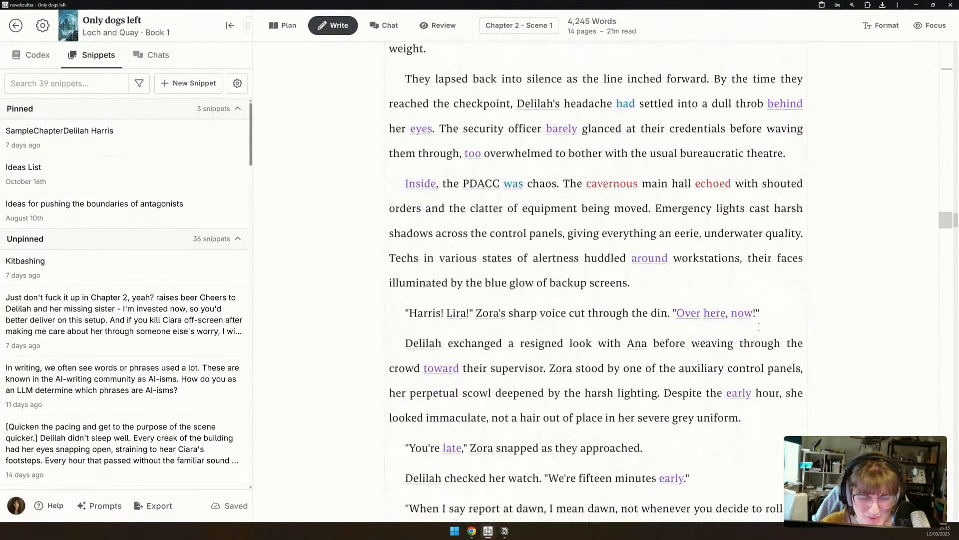
scroll(759, 327, down, 4)
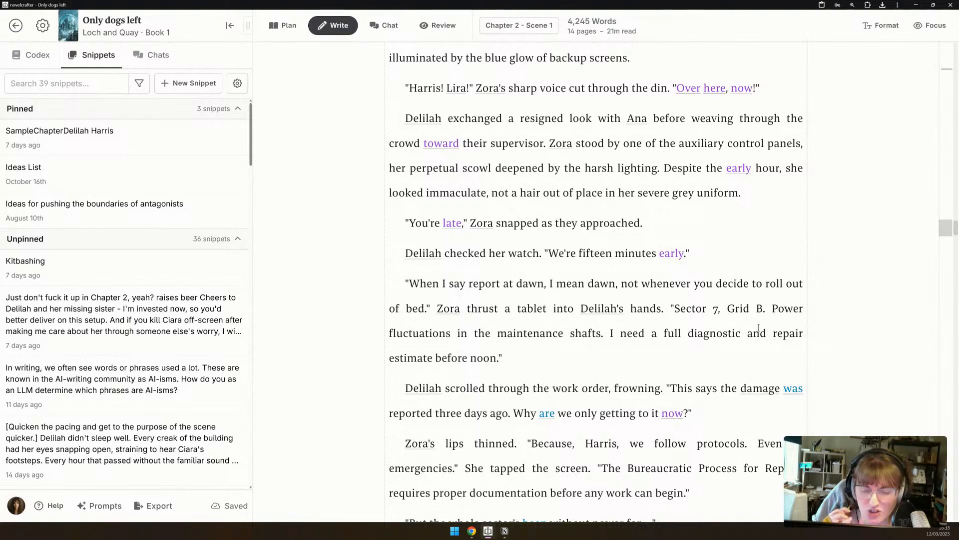
scroll(759, 328, down, 2)
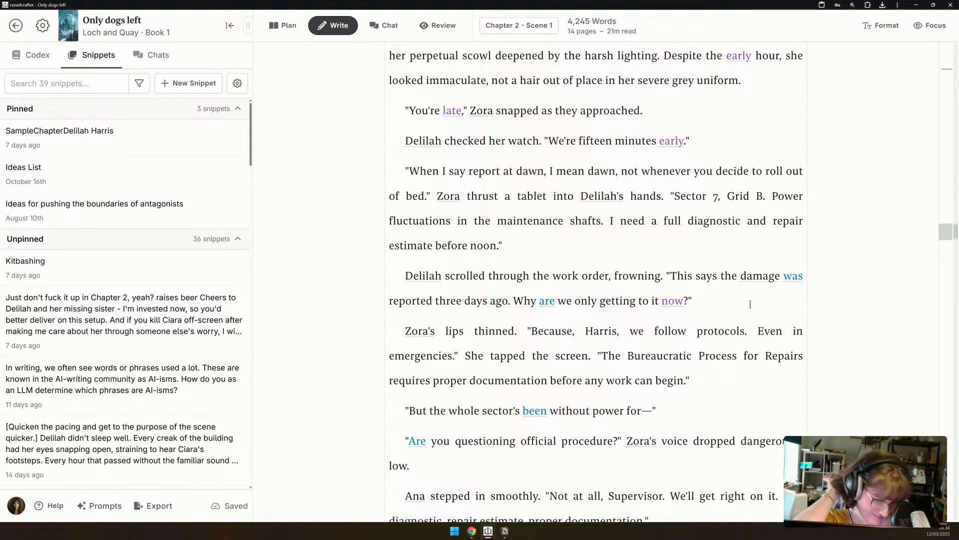
scroll(750, 304, down, 2)
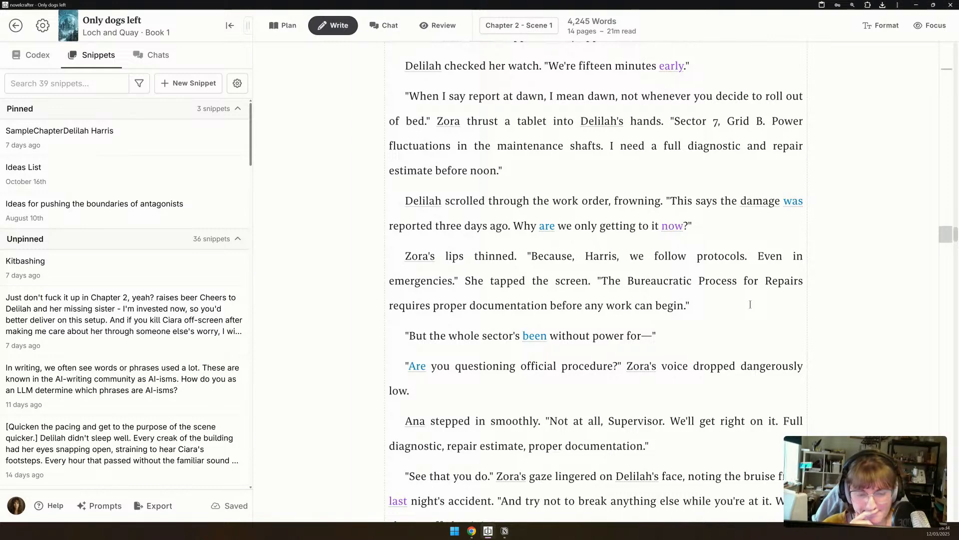
scroll(750, 304, down, 3)
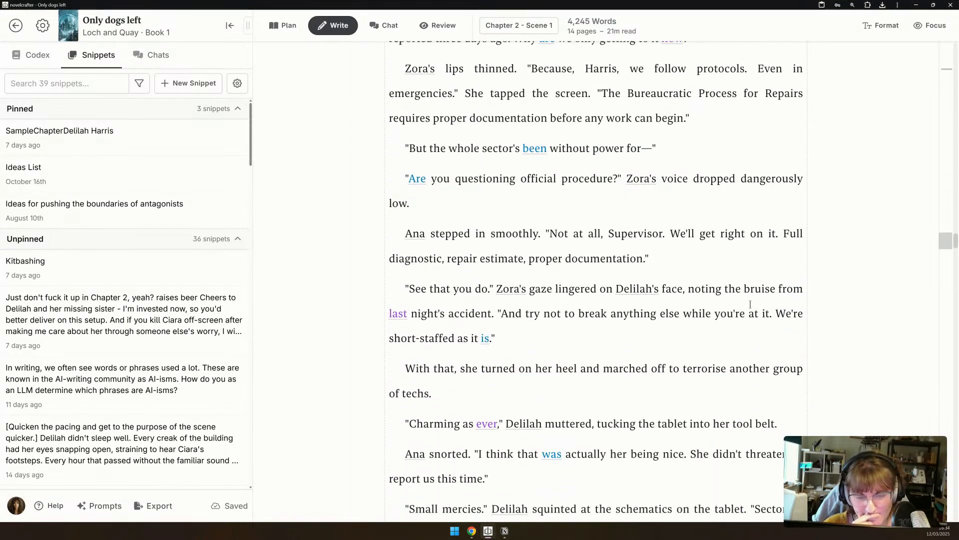
scroll(751, 305, down, 2)
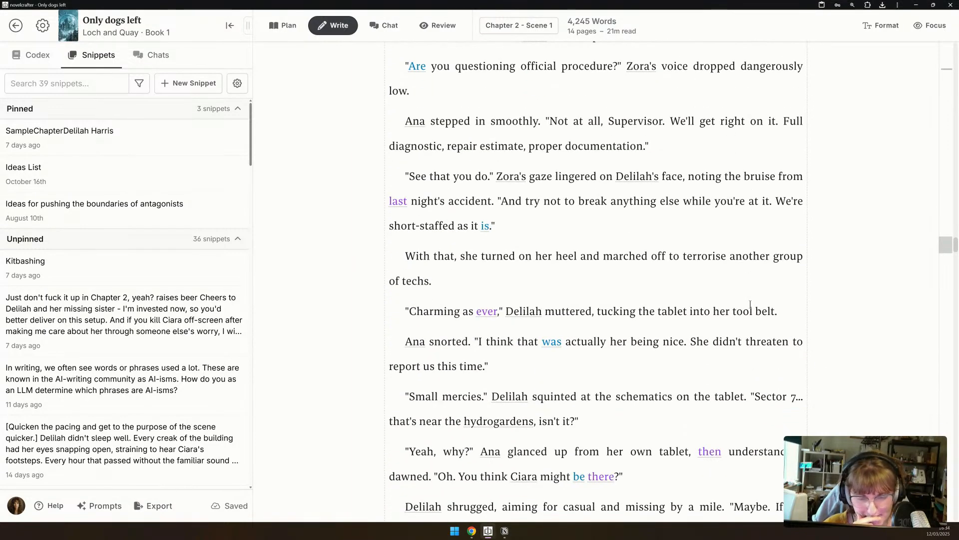
scroll(750, 304, down, 1)
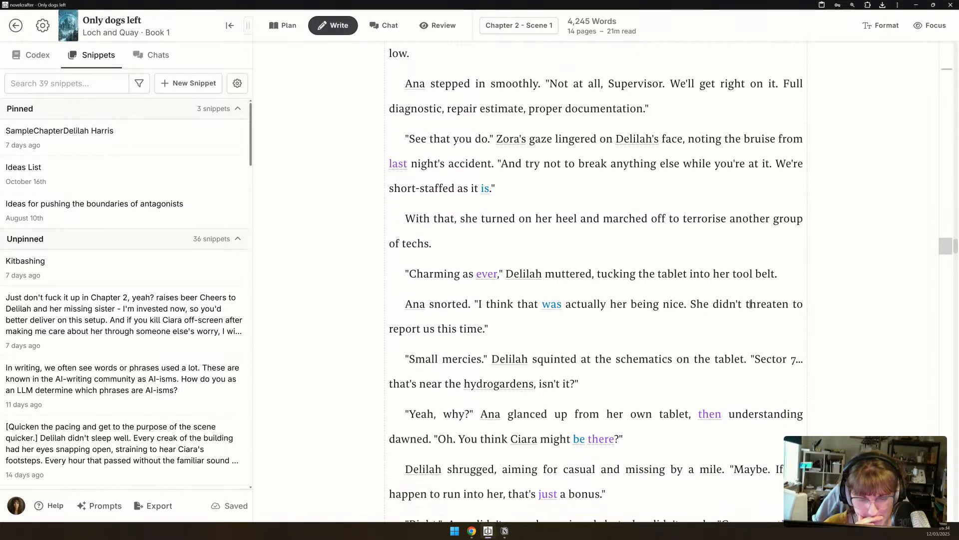
Read the applied prose from the hydrogardens discussion through the elevator ride and the Grid B junction box inspection.
scroll(750, 304, down, 3)
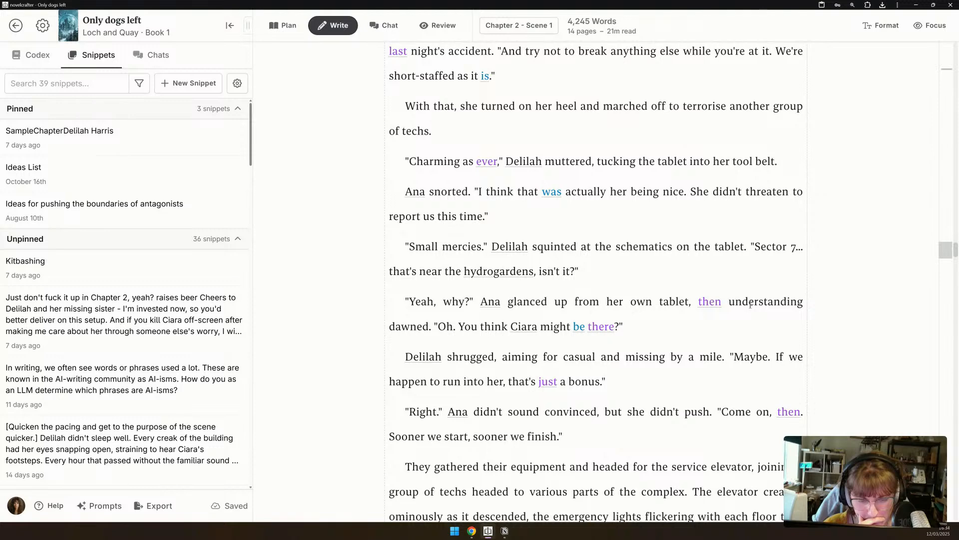
scroll(750, 304, down, 1)
scroll(750, 304, down, 5)
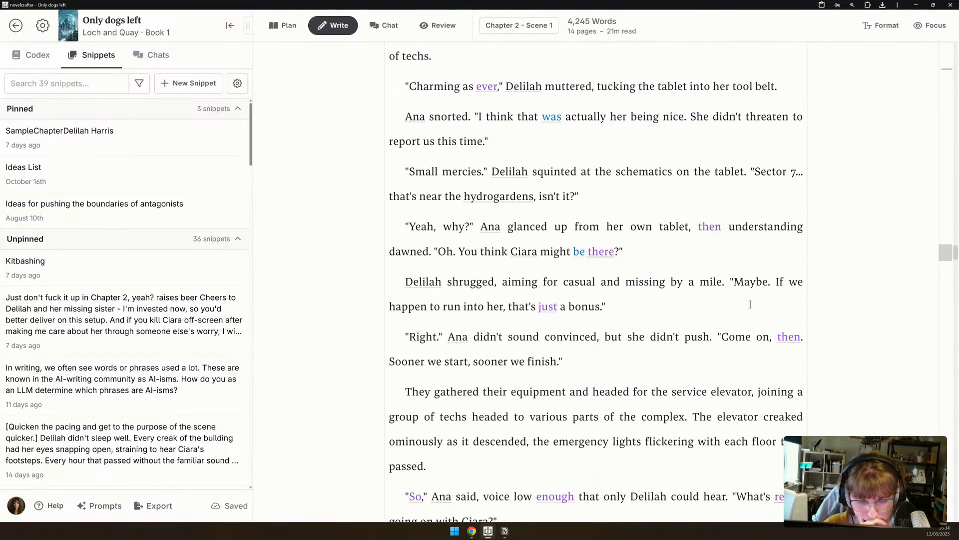
scroll(750, 304, down, 3)
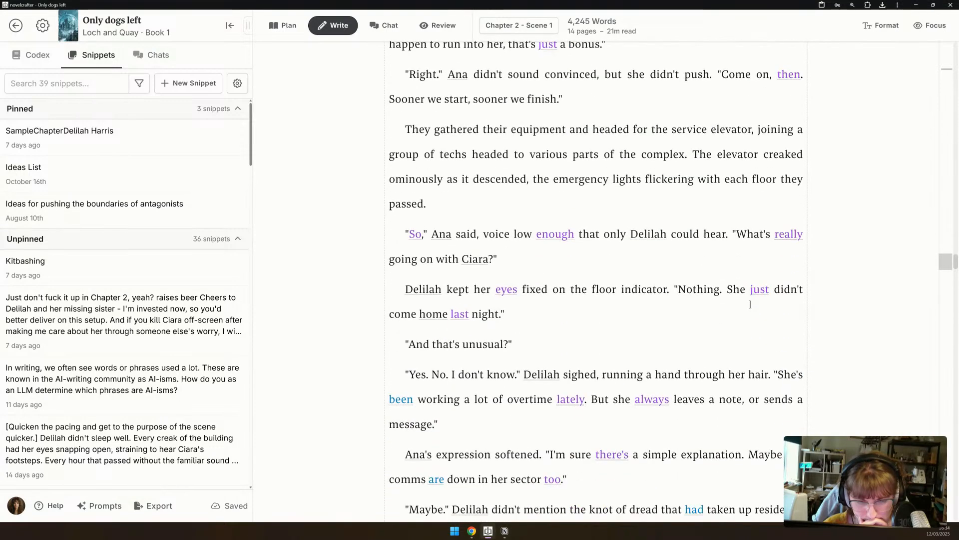
scroll(750, 304, down, 4)
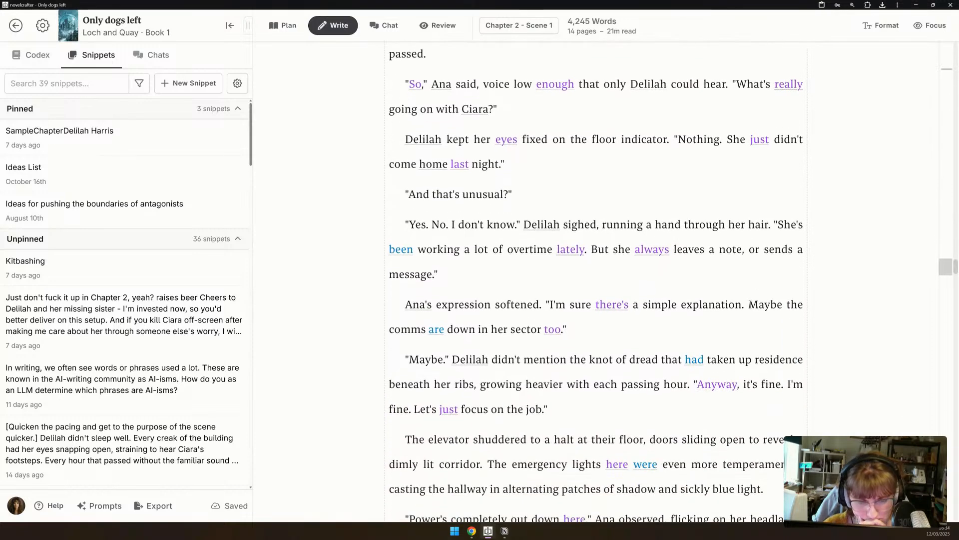
scroll(750, 304, down, 2)
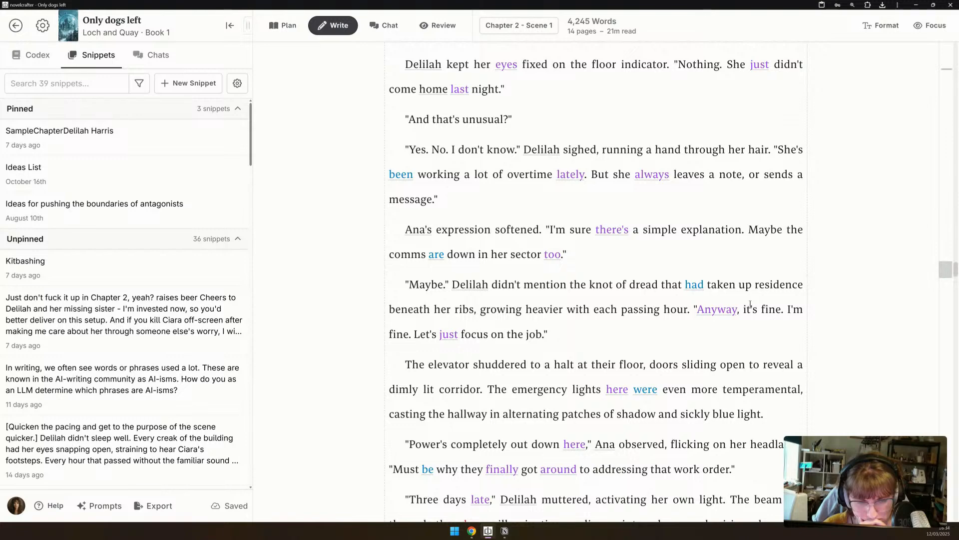
scroll(750, 304, down, 2)
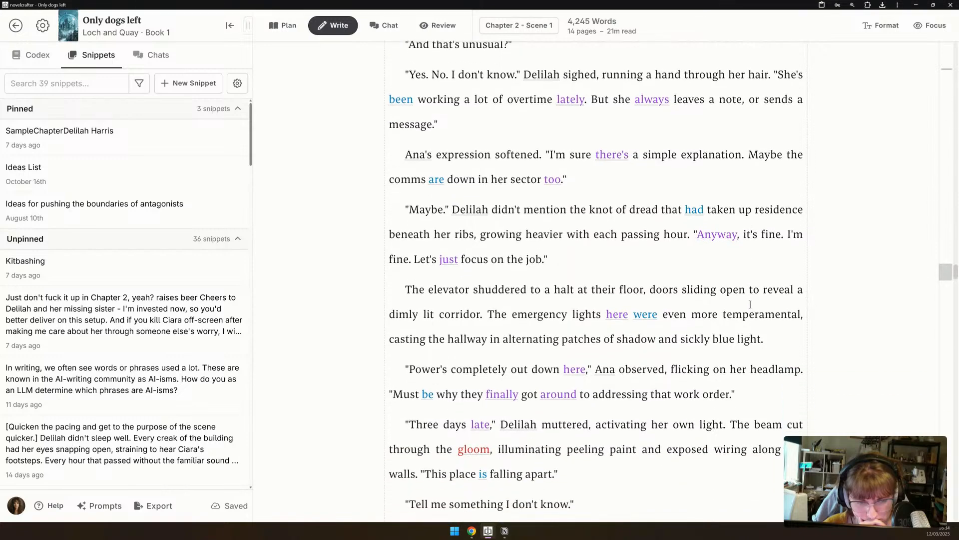
scroll(750, 304, down, 2)
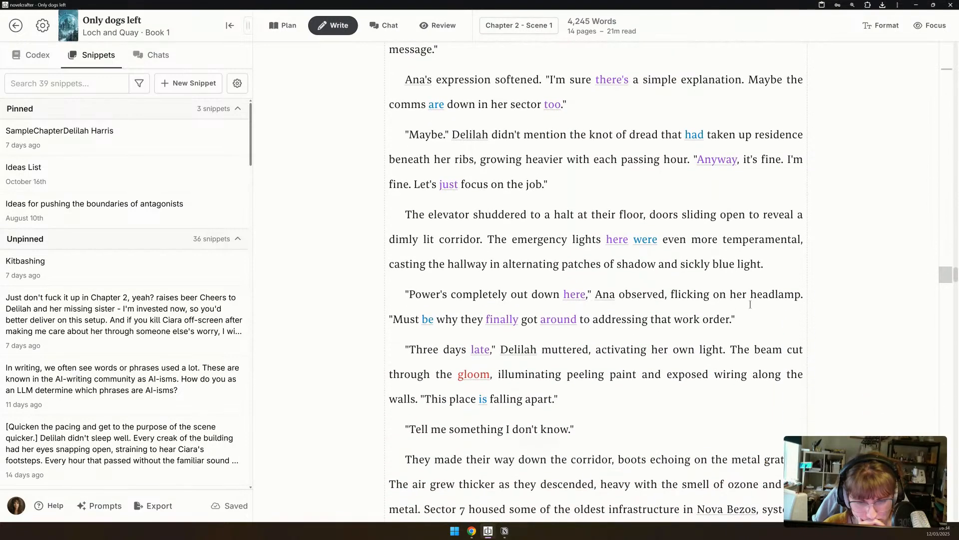
scroll(750, 304, down, 5)
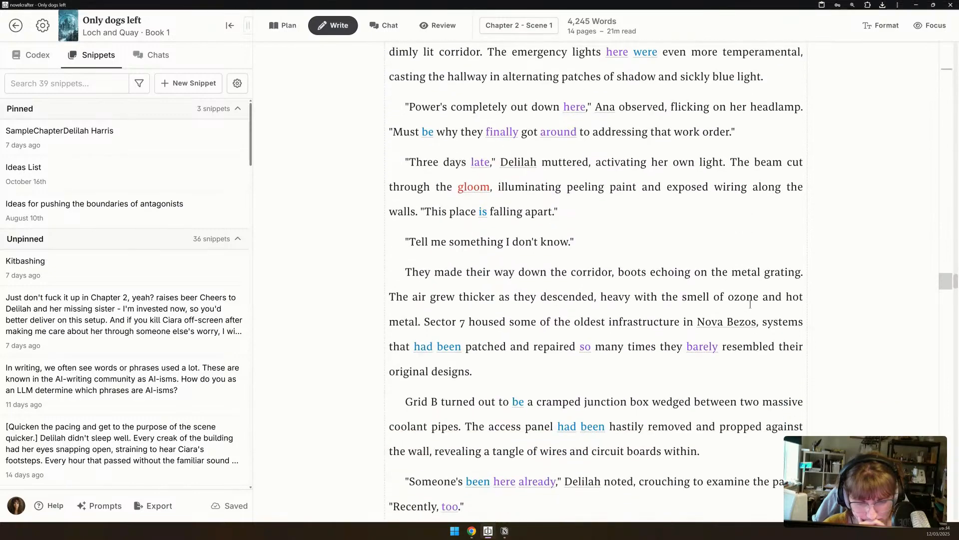
scroll(750, 304, down, 11)
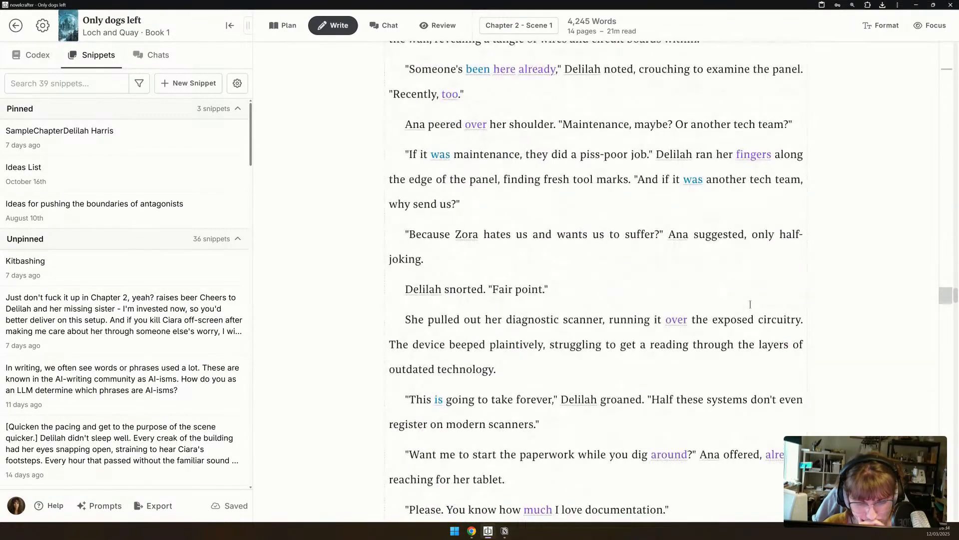
scroll(750, 305, down, 10)
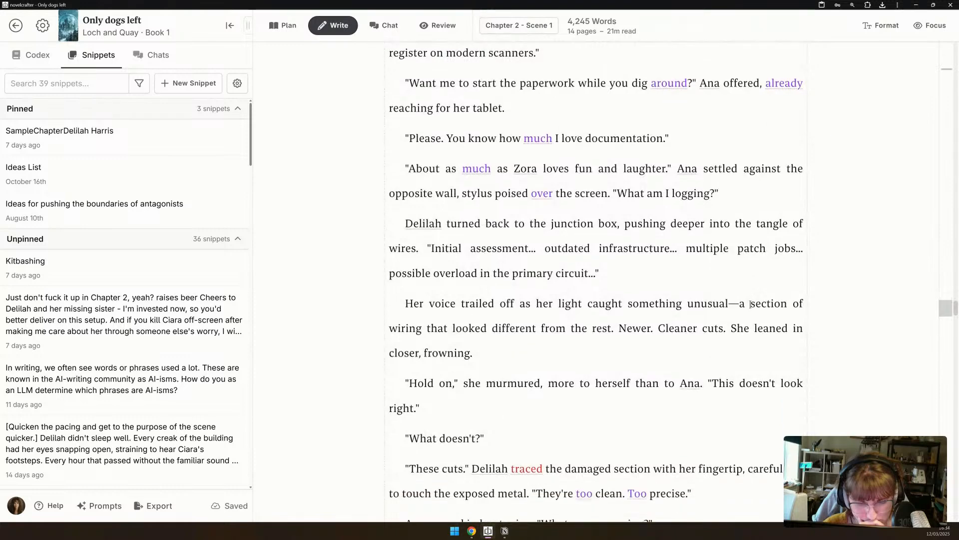
scroll(750, 304, down, 4)
scroll(750, 304, down, 4)
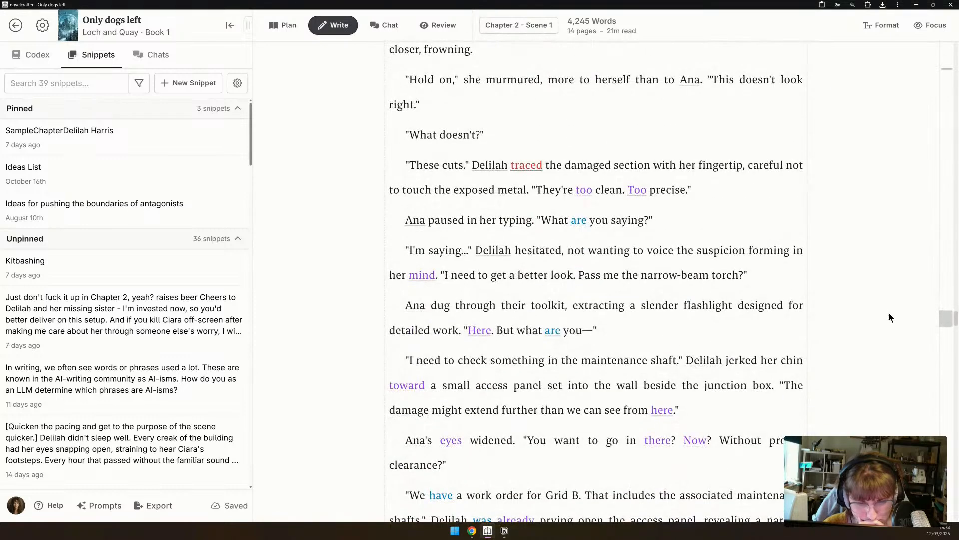
Collapse the Claude 3.7 Sonnet (voice 3) 0.7 section and copy its whole content into the Kitbashing snippet.
drag(946, 318, 937, 107)
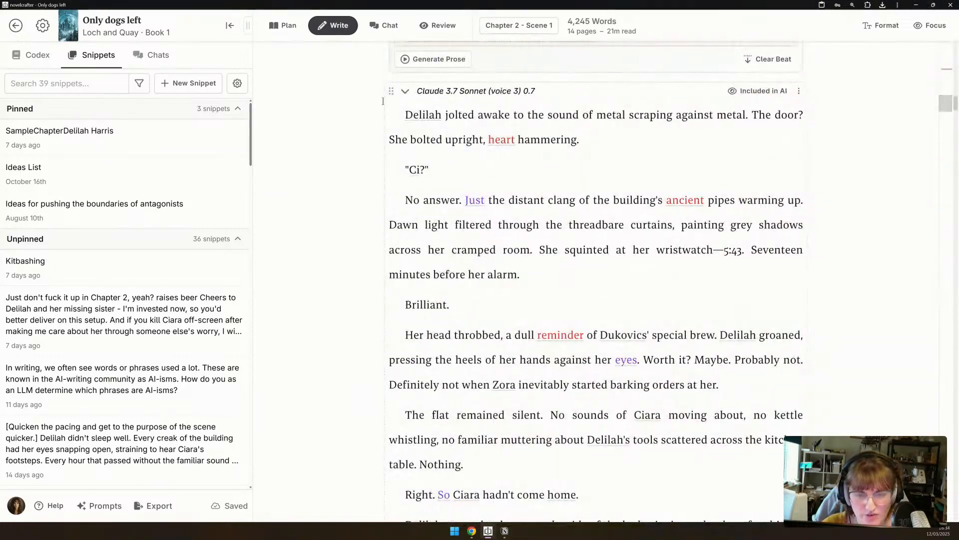
click(406, 92)
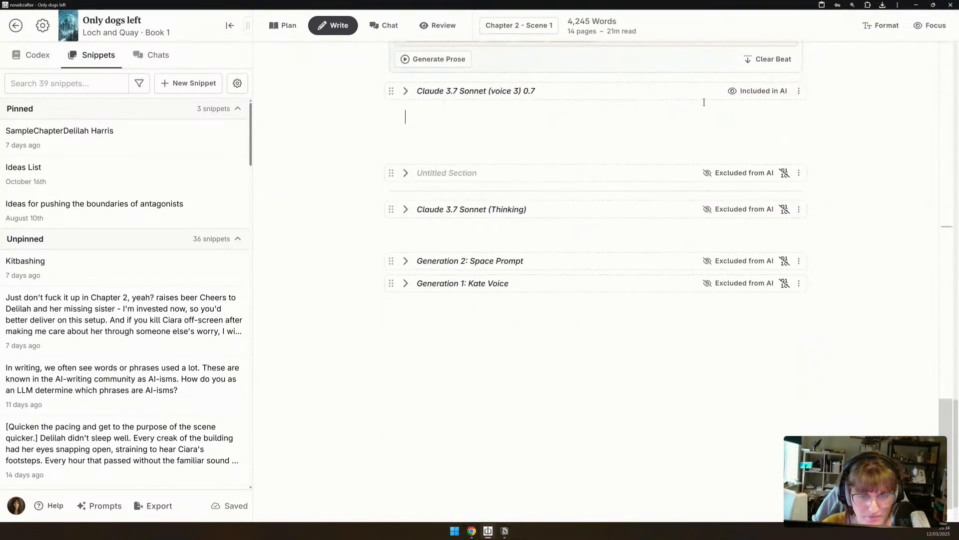
click(799, 91)
click(739, 342)
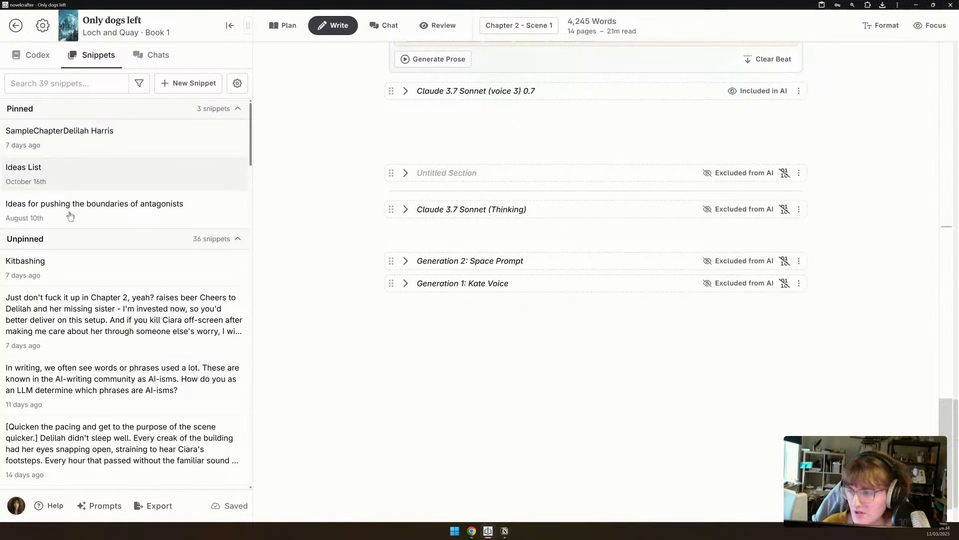
click(84, 275)
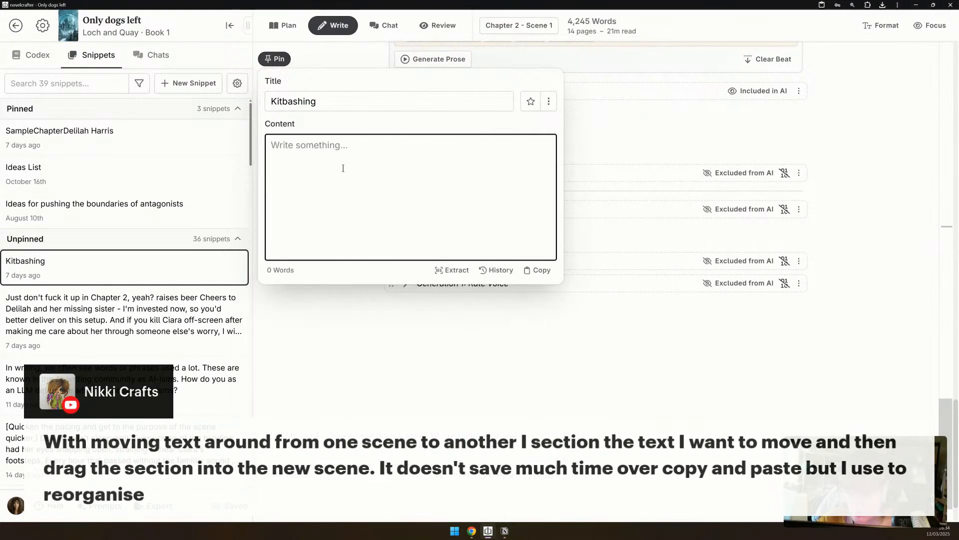
key(ctrl+v)
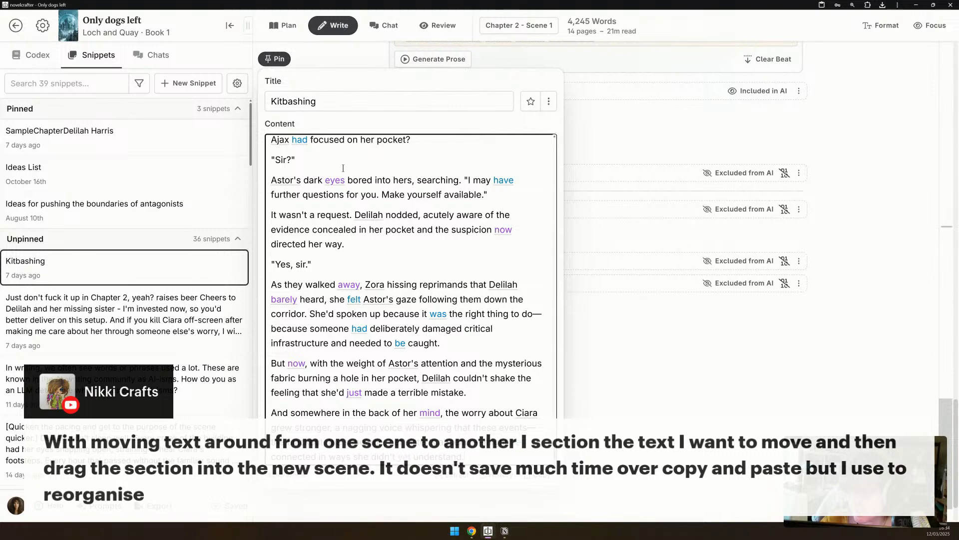
click(649, 129)
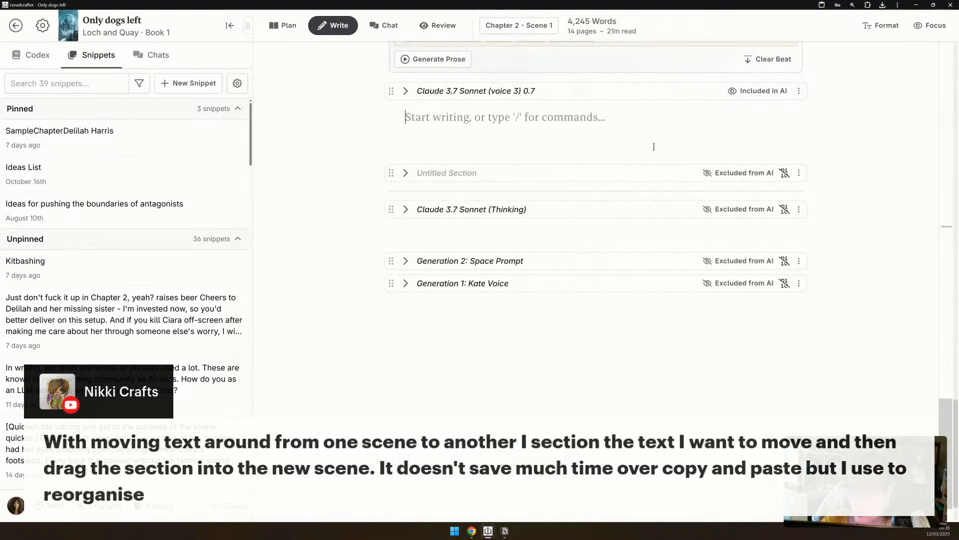
click(799, 173)
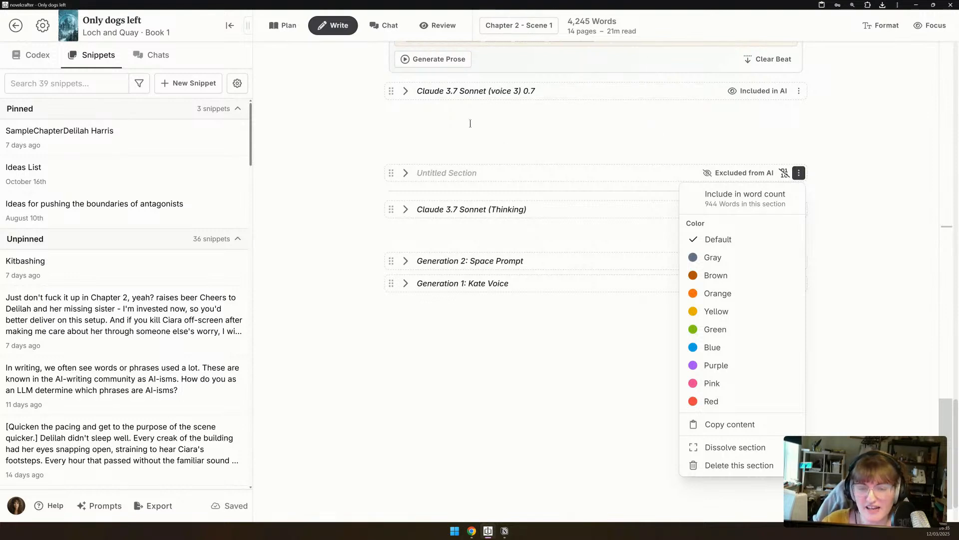
click(471, 133)
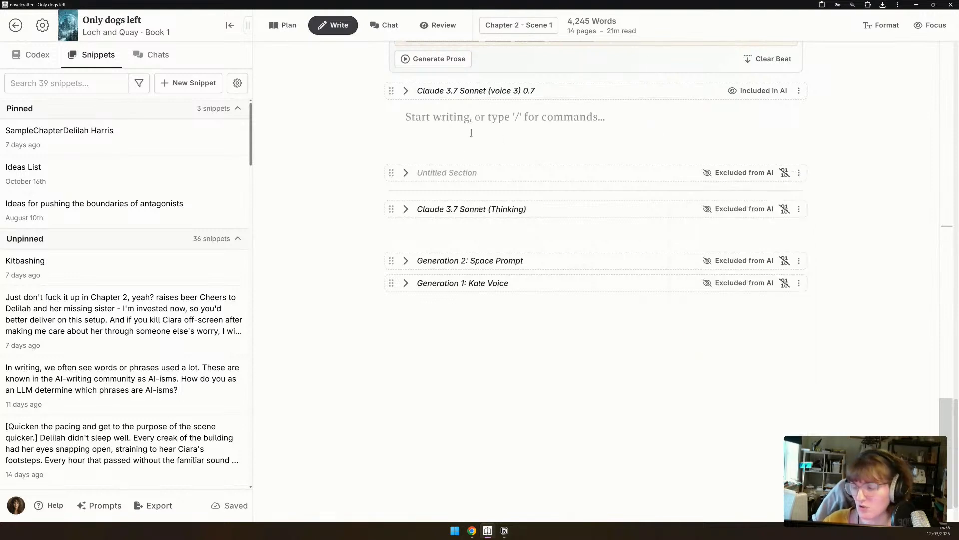
scroll(471, 133, up, 2)
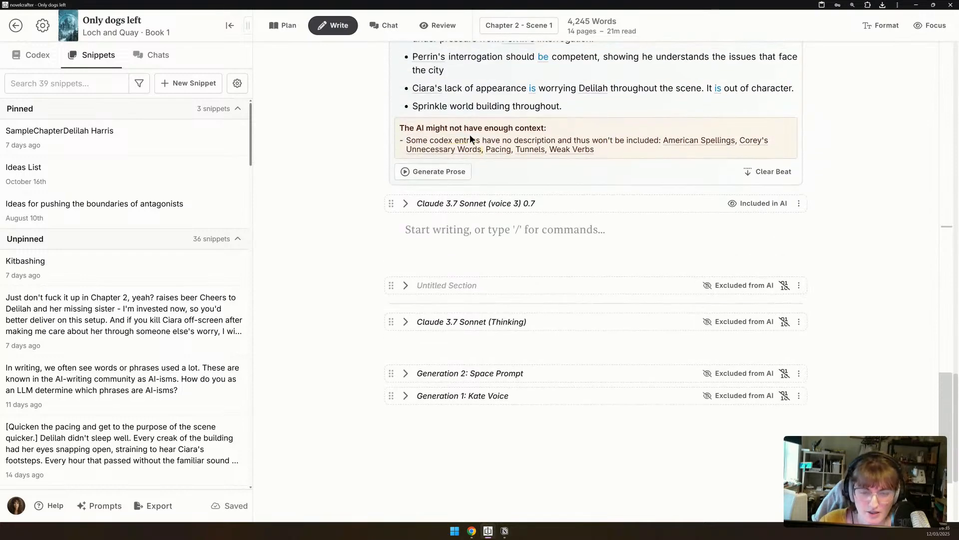
scroll(469, 134, up, 3)
scroll(469, 134, down, 3)
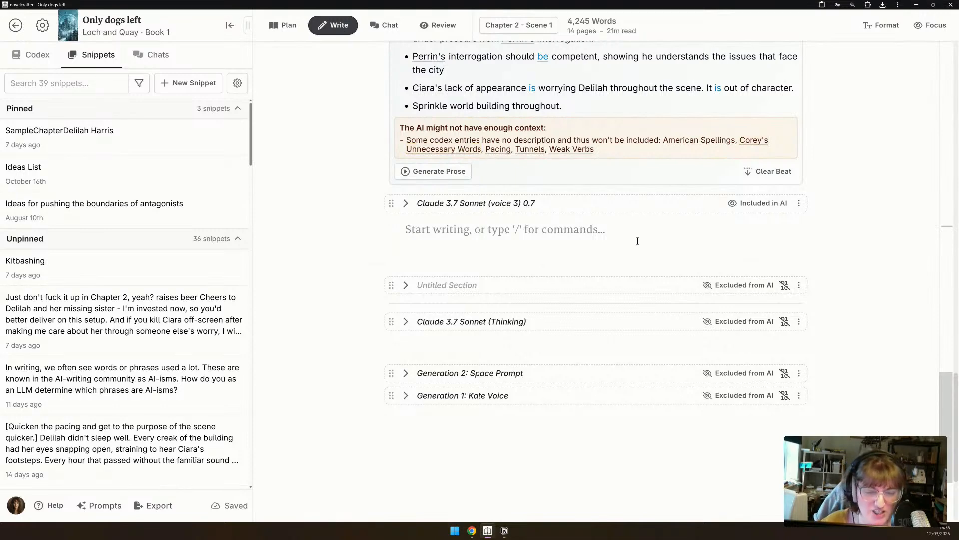
Exclude the Claude 3.7 Sonnet (voice 3) 0.7 section from the AI context and from the word count.
scroll(624, 203, up, 2)
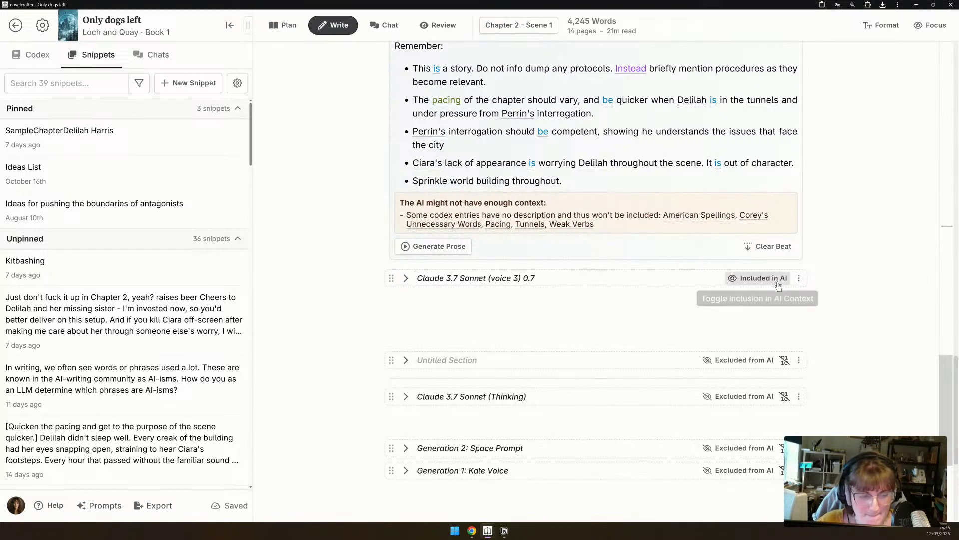
click(759, 278)
click(798, 279)
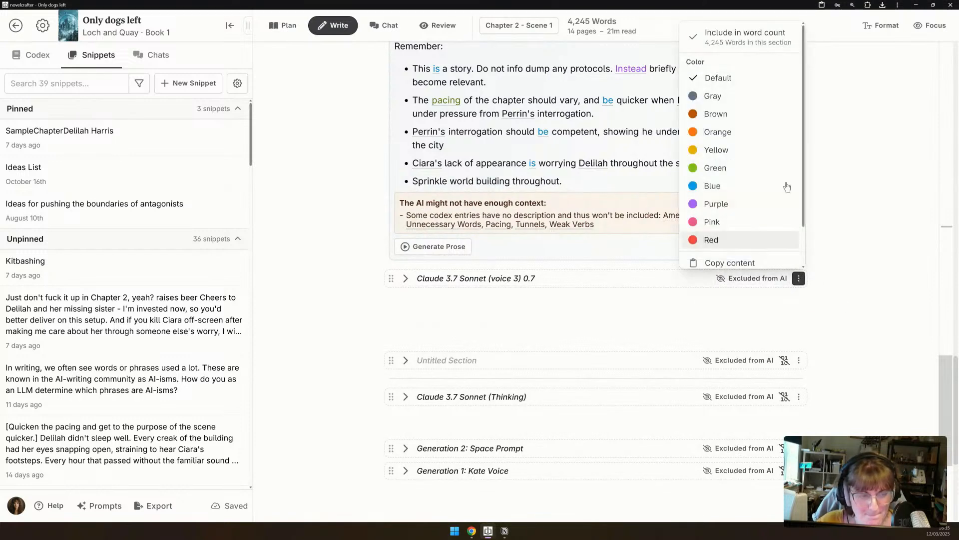
click(760, 43)
Replace the scene beat's sentence about Zora lecturing on documentation with the lead-in "When they reach their repair site in the PDACC,".
scroll(447, 221, up, 8)
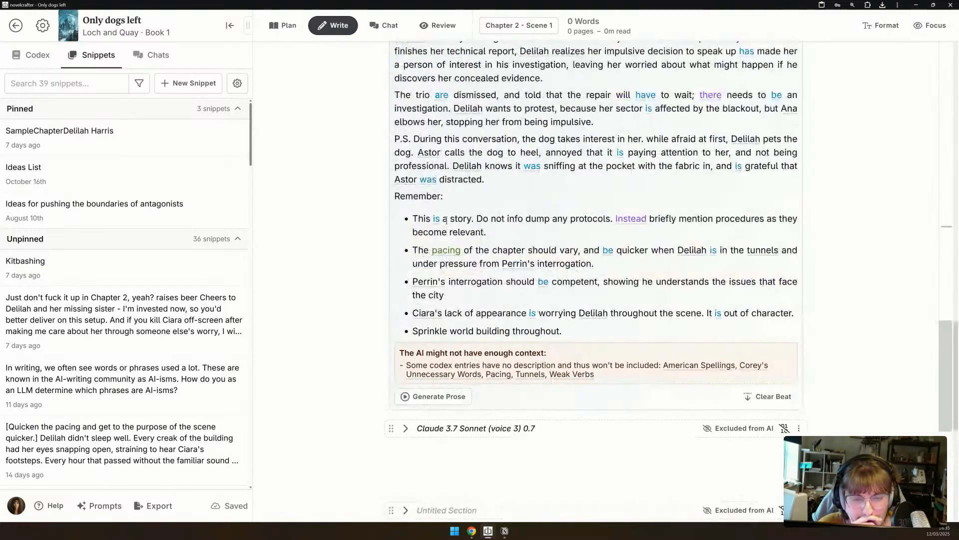
scroll(447, 220, up, 7)
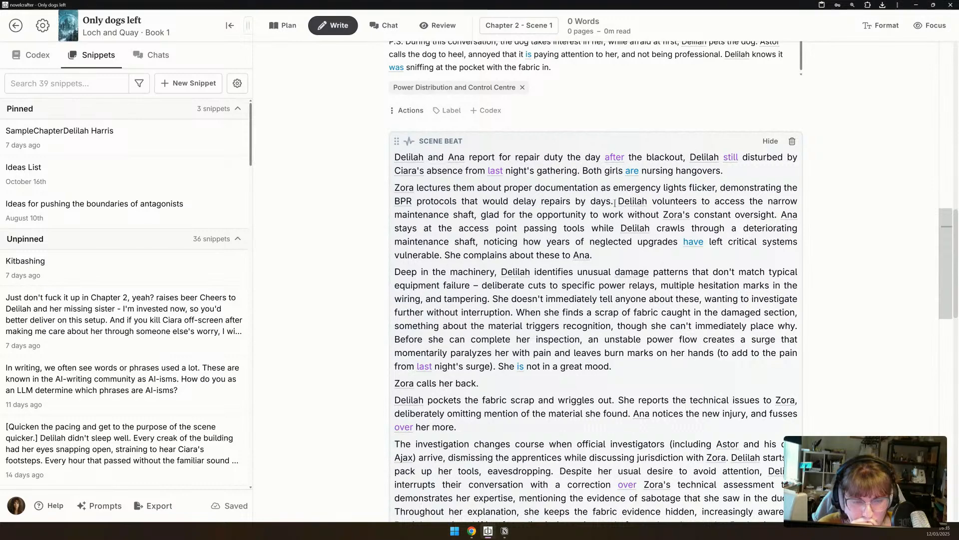
drag(615, 200, 381, 188)
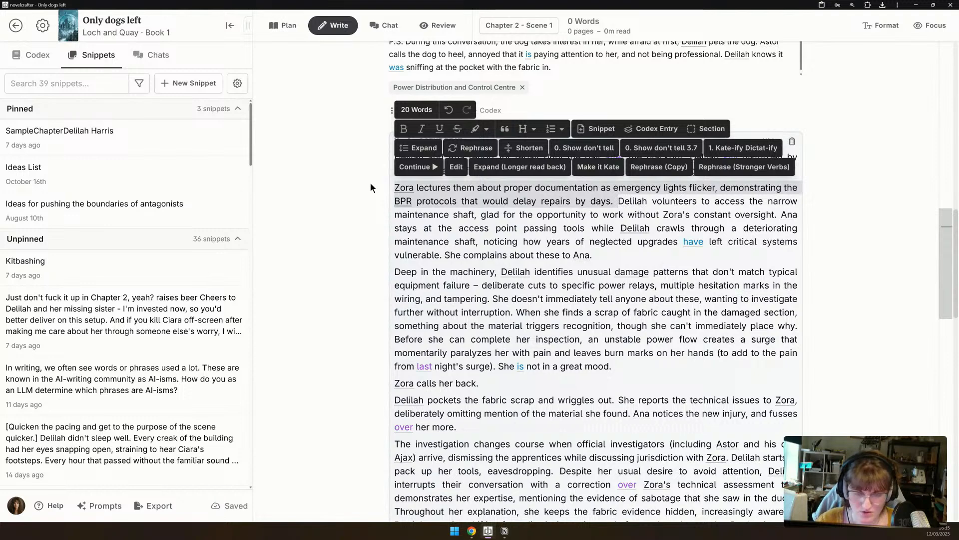
text(When they reach)
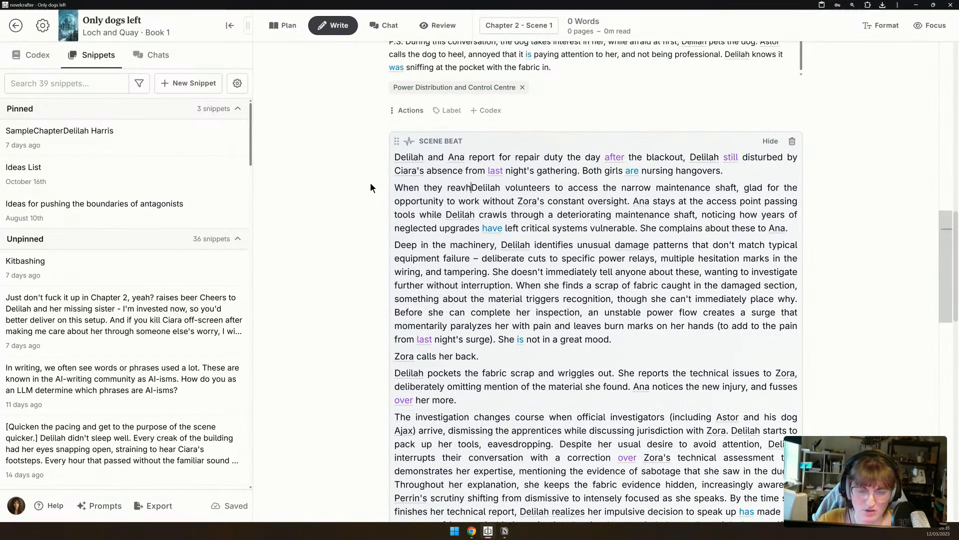
text( their repar)
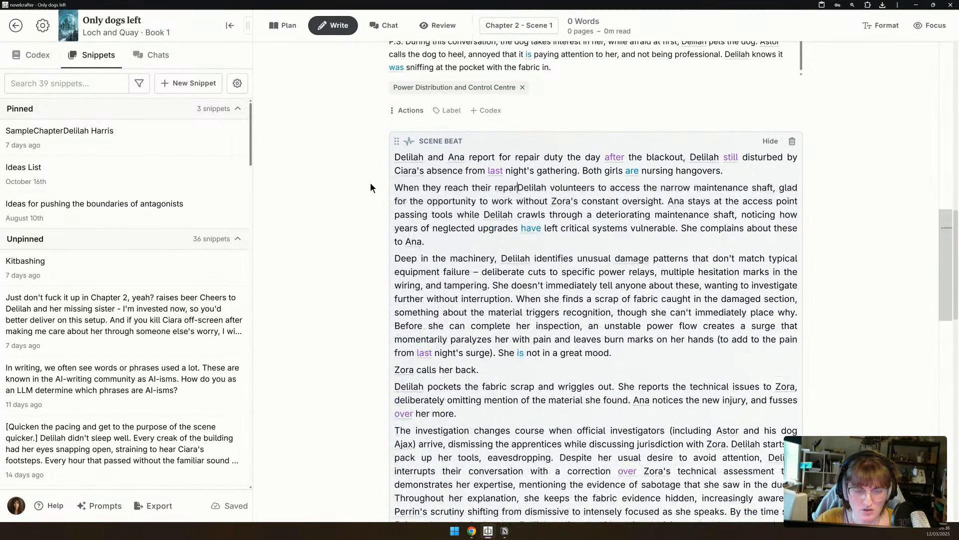
key(BackSpace)
text(ir site in the)
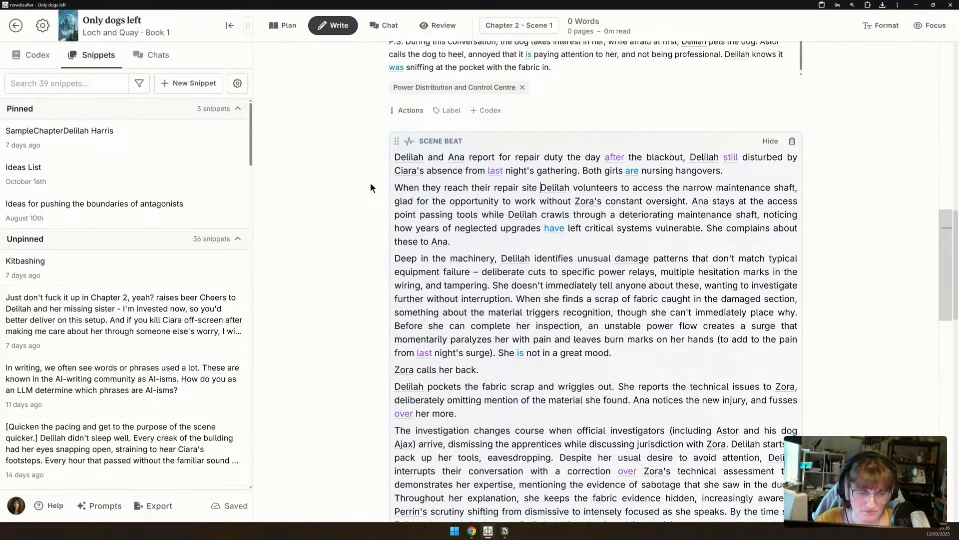
text( PDACC,)
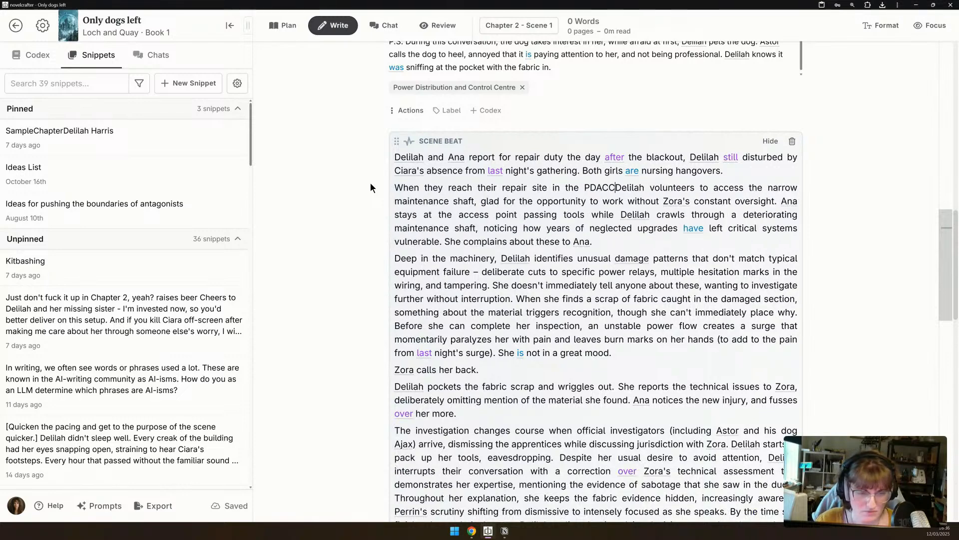
click(740, 173)
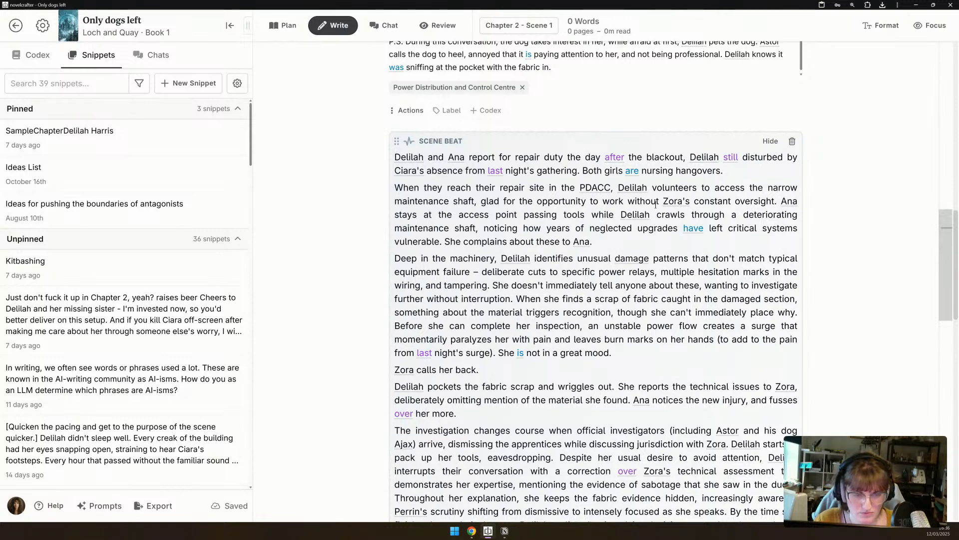
Extend the beat's sentence ending in "constant oversight" with ", and alleviate her hangover in the dark".
click(775, 201)
text(, and alleviate h)
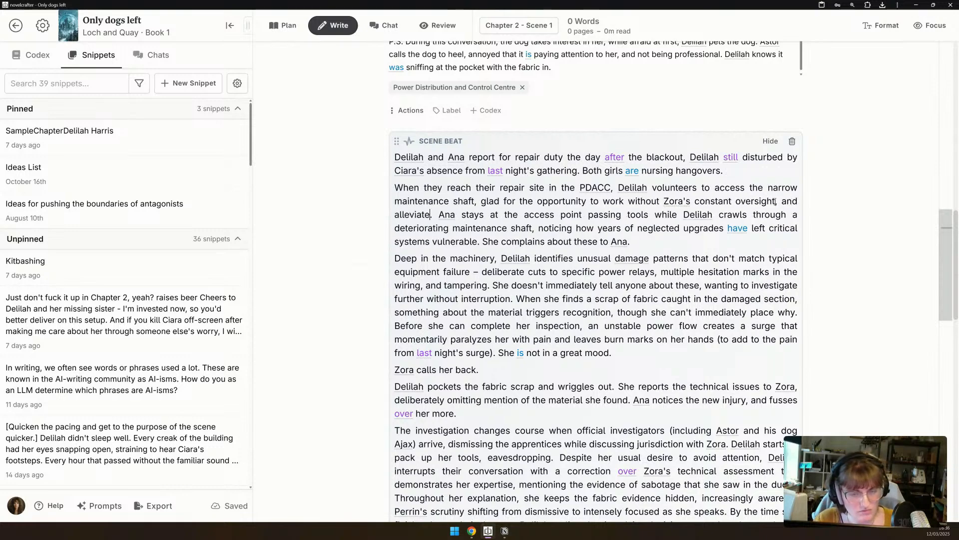
text(er hangover in th)
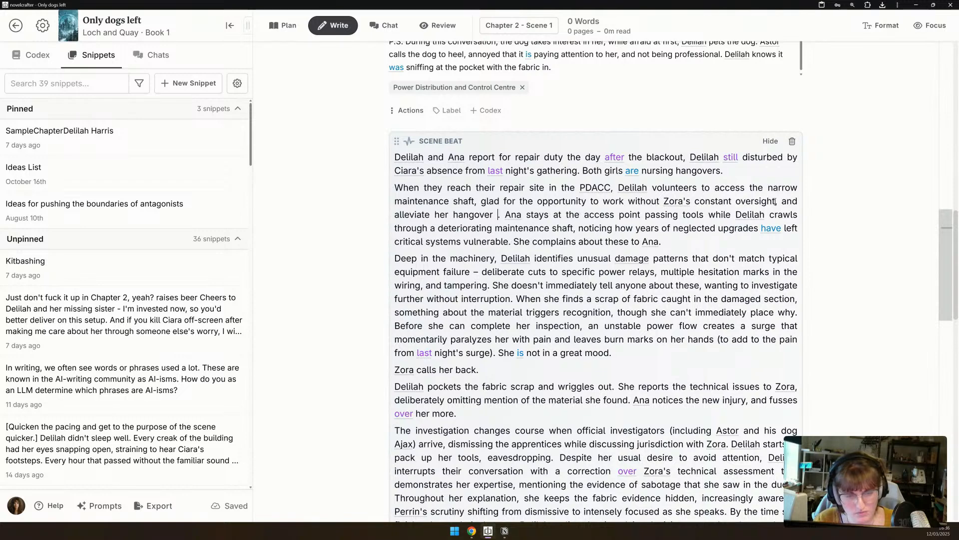
text(e dark)
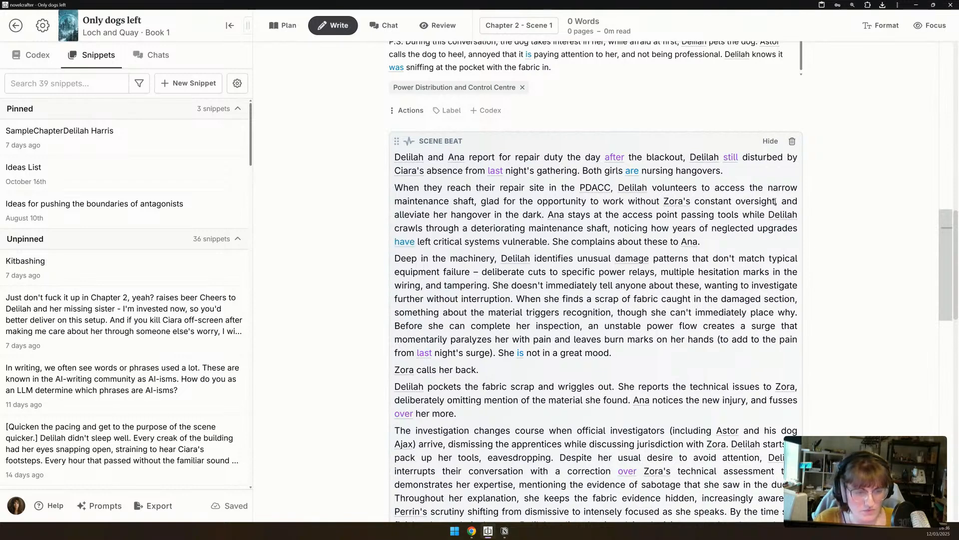
Replace the scene beat's opening paragraph with a bracketed instruction beginning "[Start mid-action. We don't want a "delilah woke up" scene".
triple_click(543, 161)
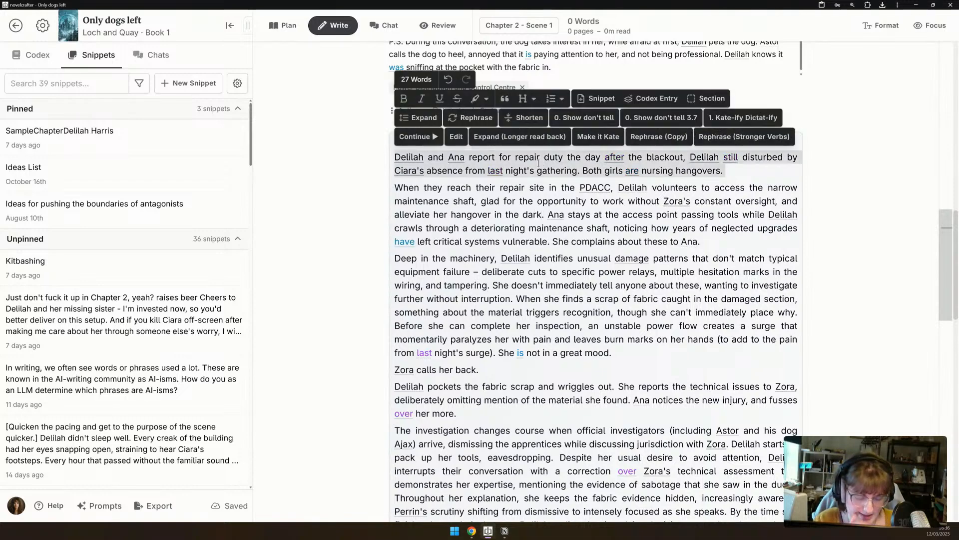
key(BackSpace)
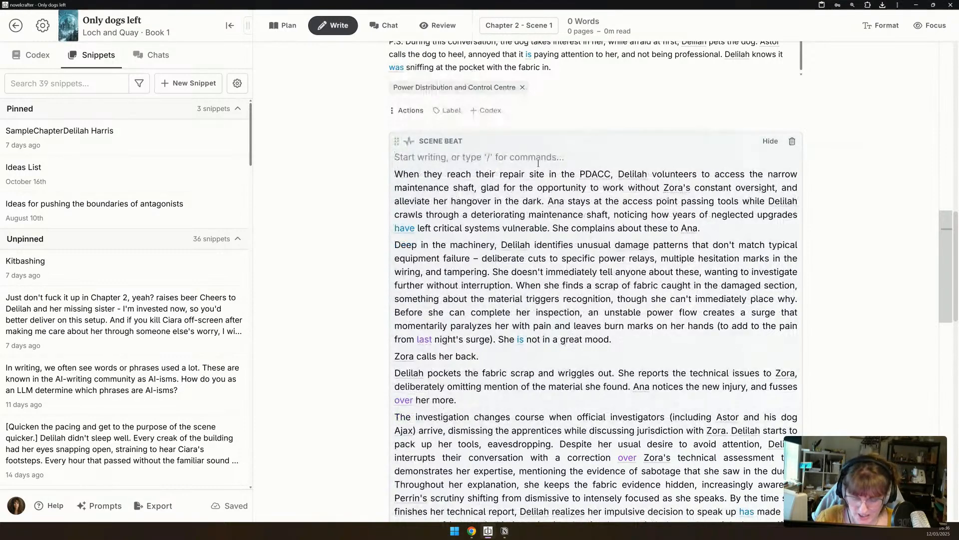
text([)
key(BackSpace)
text([)
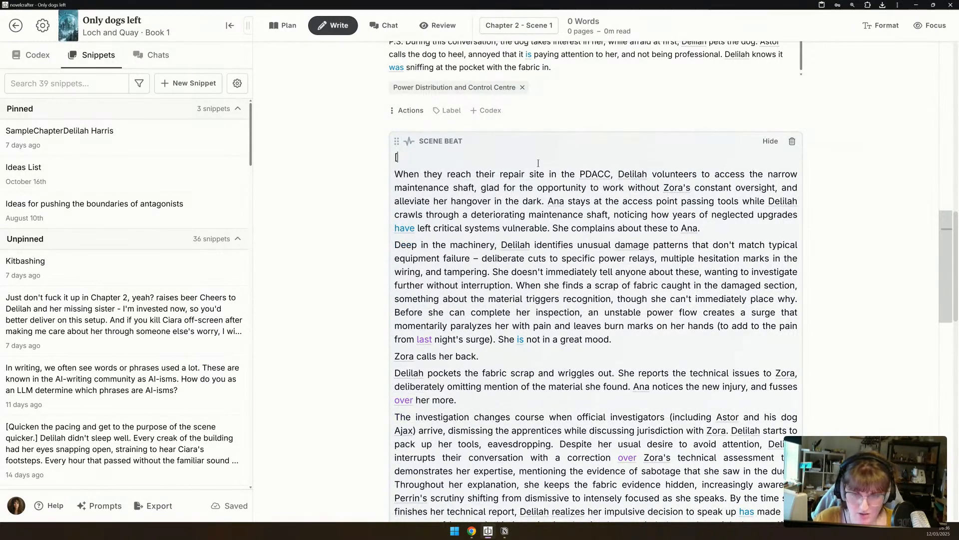
text(Start)
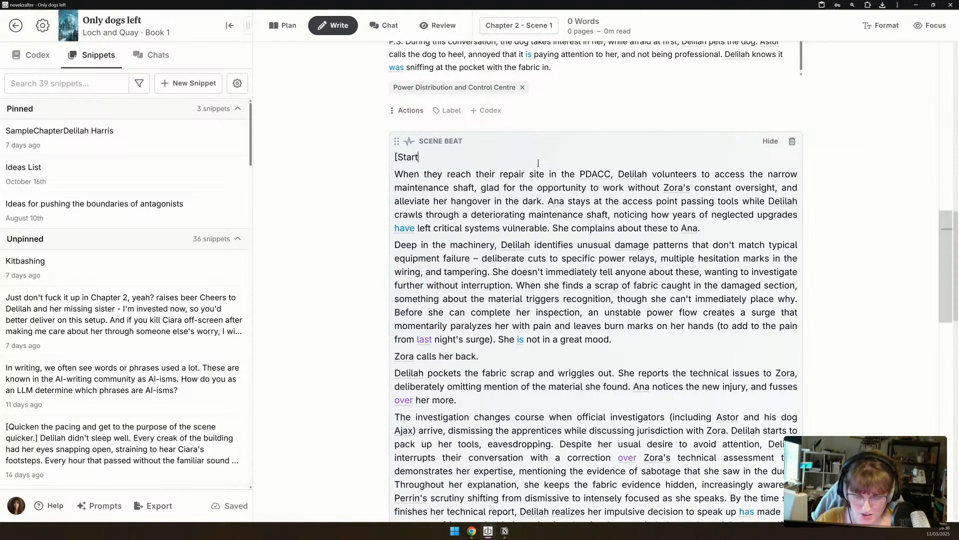
text( mid-action)
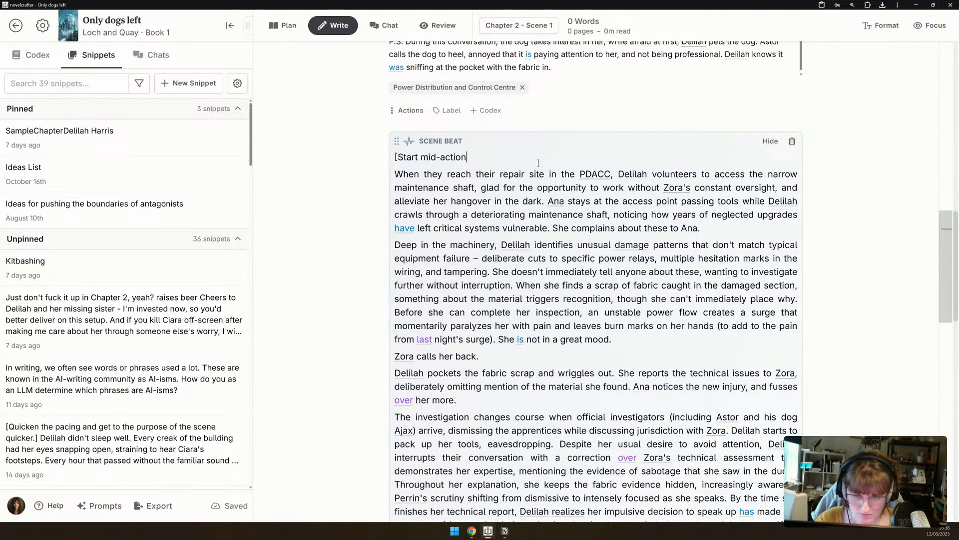
text(. We don't want )
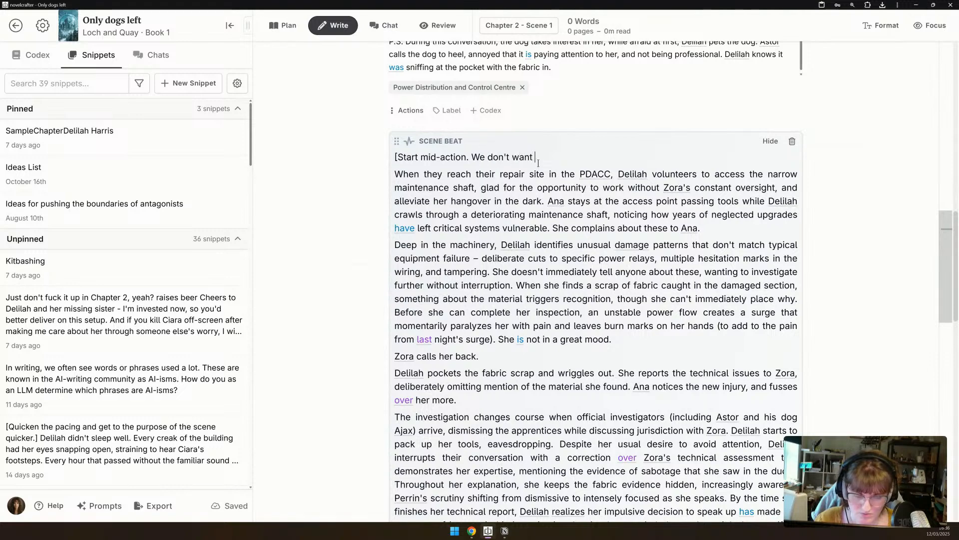
text(a "delilah )
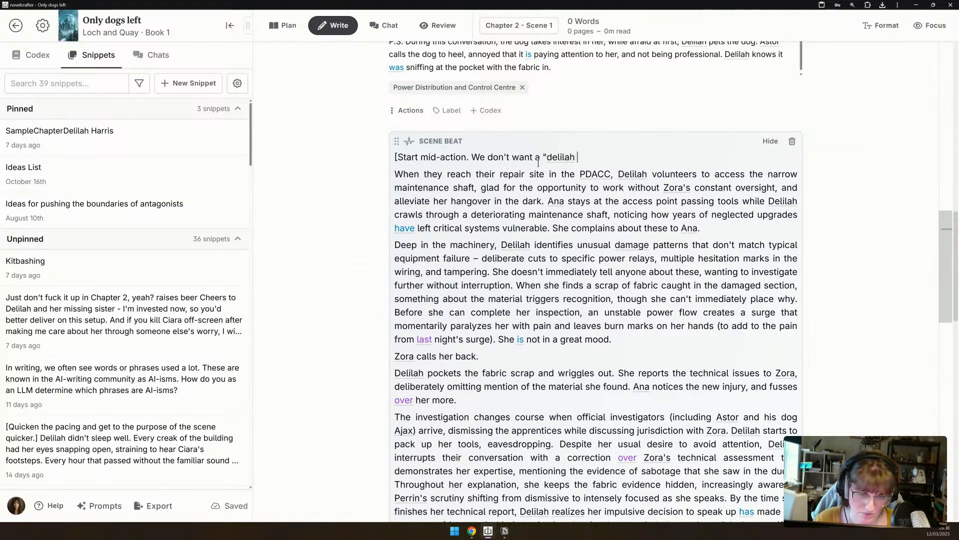
text(woke up" scene)
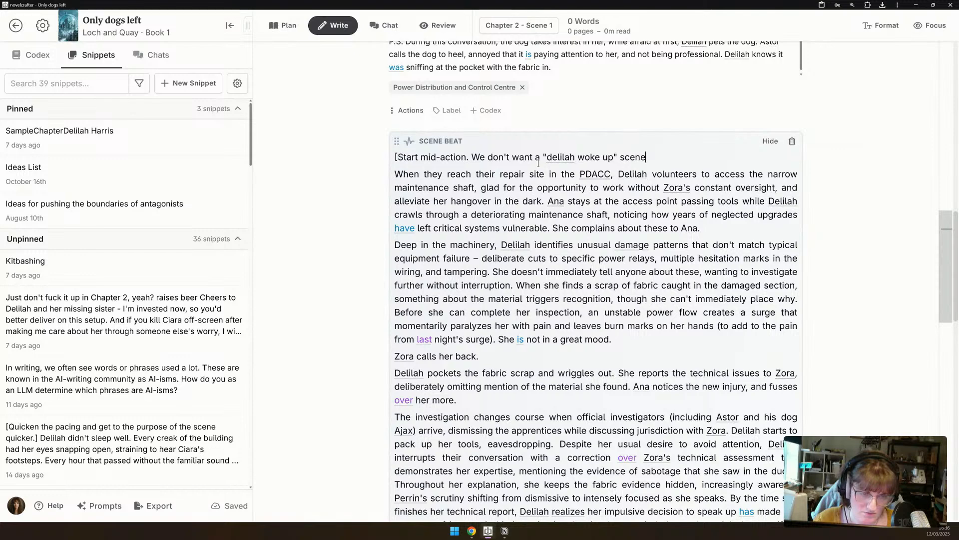
Complete the bracketed instruction with " as they're boring. Don't start too early.]".
text( as they're boring. Start a)
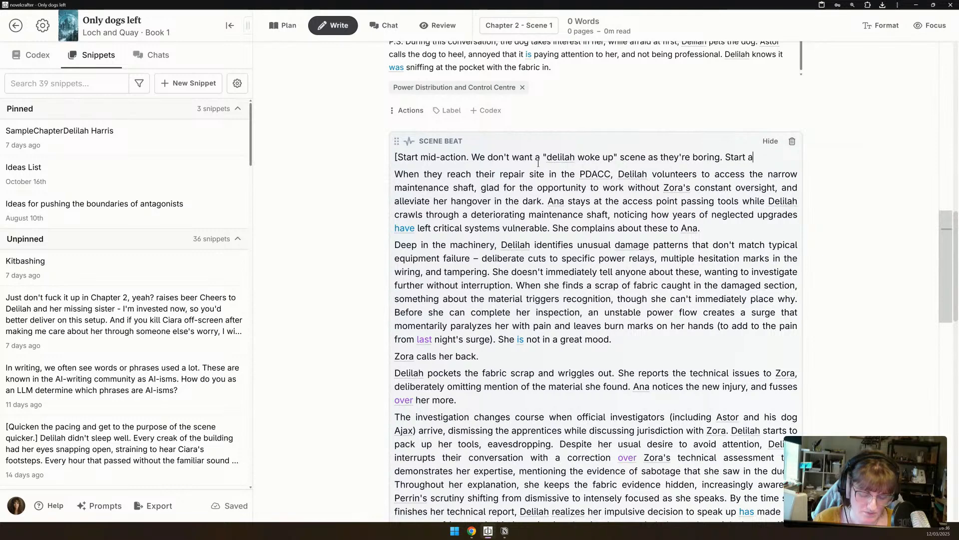
key(BackSpace)
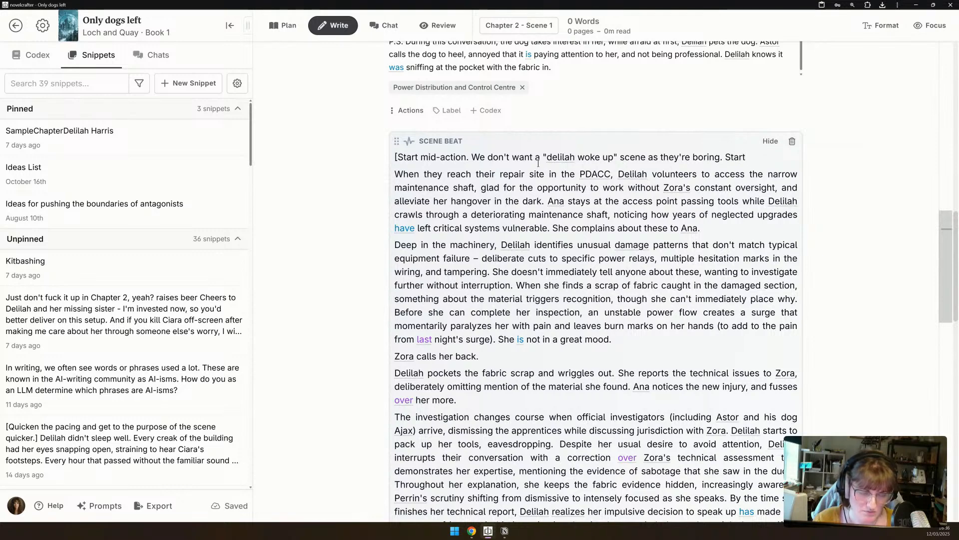
key(BackSpace)
key(BackSpace)
key(BackSpace)
key(BackSpace)
key(BackSpace)
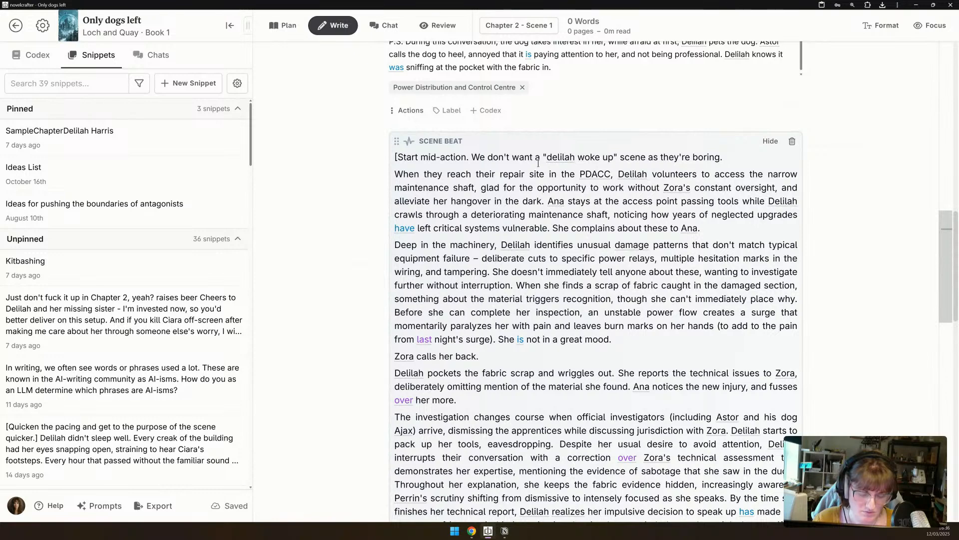
text(Don)
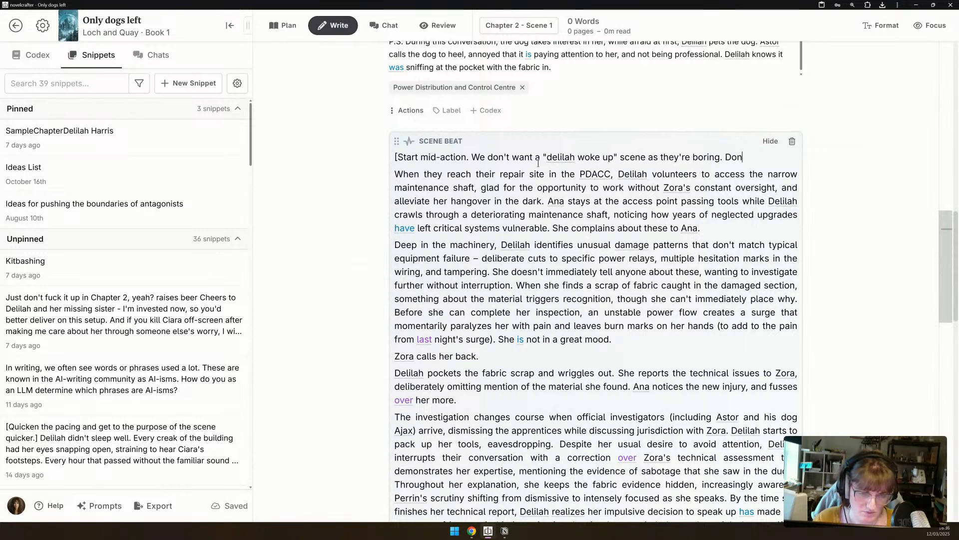
text('t start too early)
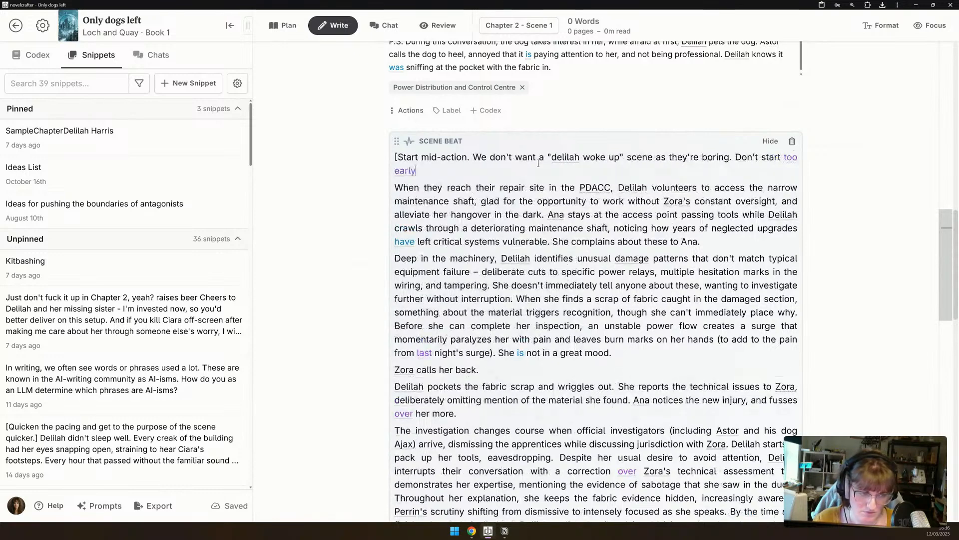
text(.])
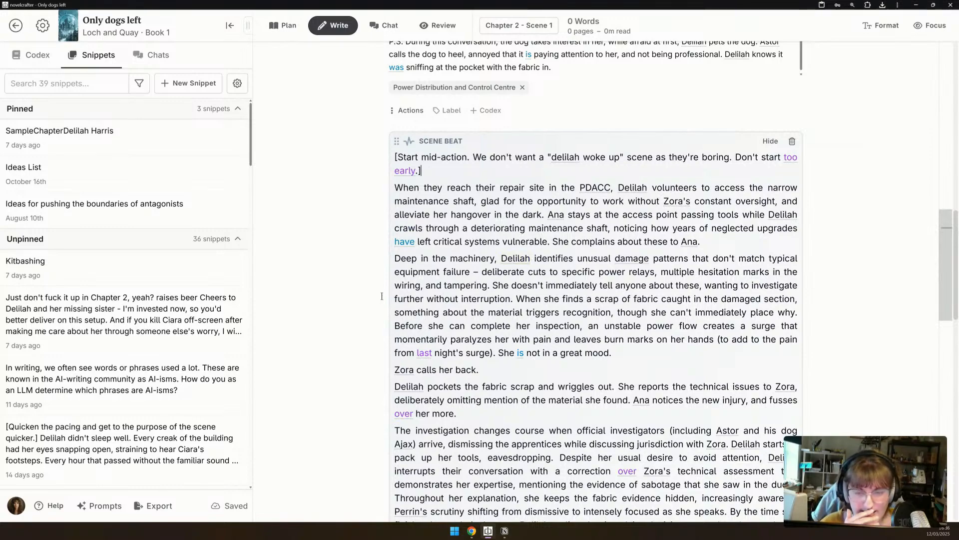
Generate new prose from the revised scene beat using the last used prompt, "0. Kate's Voice / POV 3 (3k)".
scroll(478, 216, down, 10)
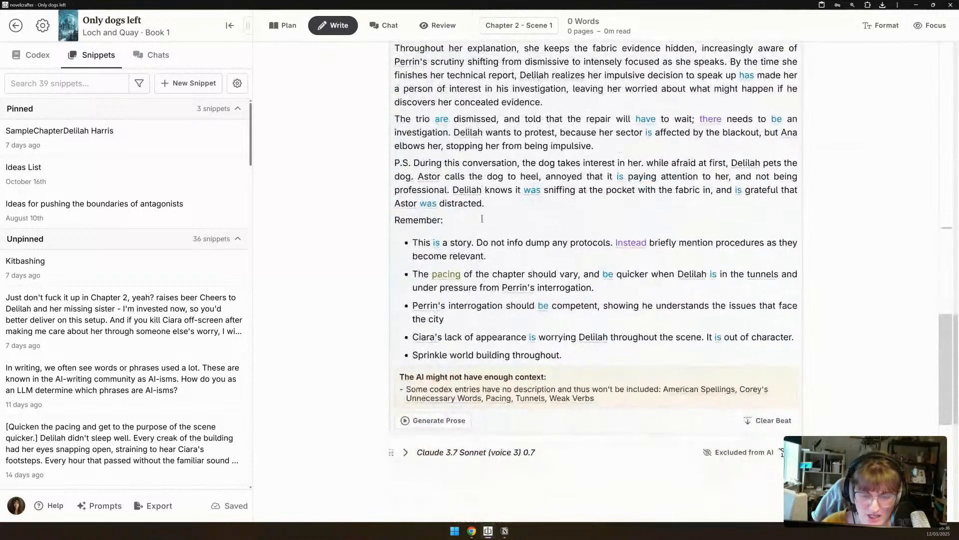
click(434, 271)
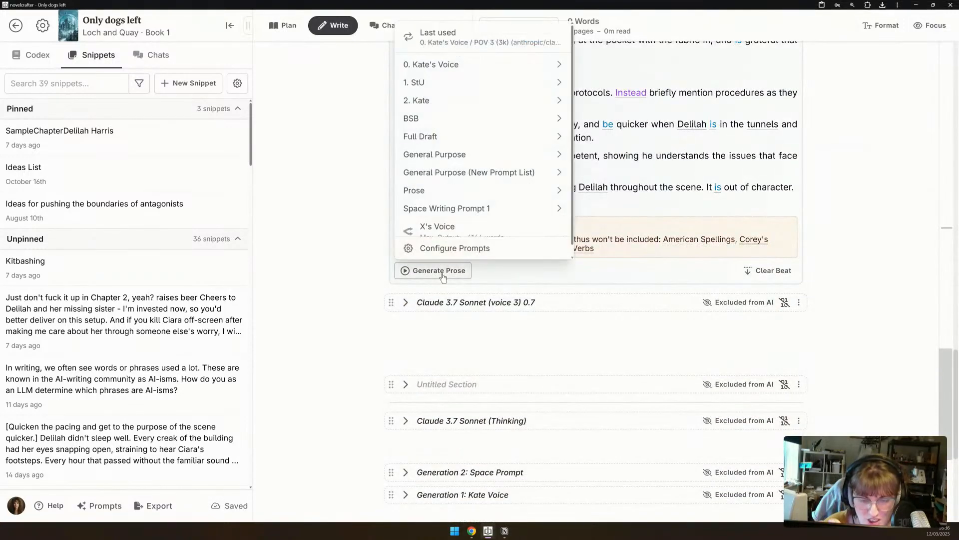
click(508, 38)
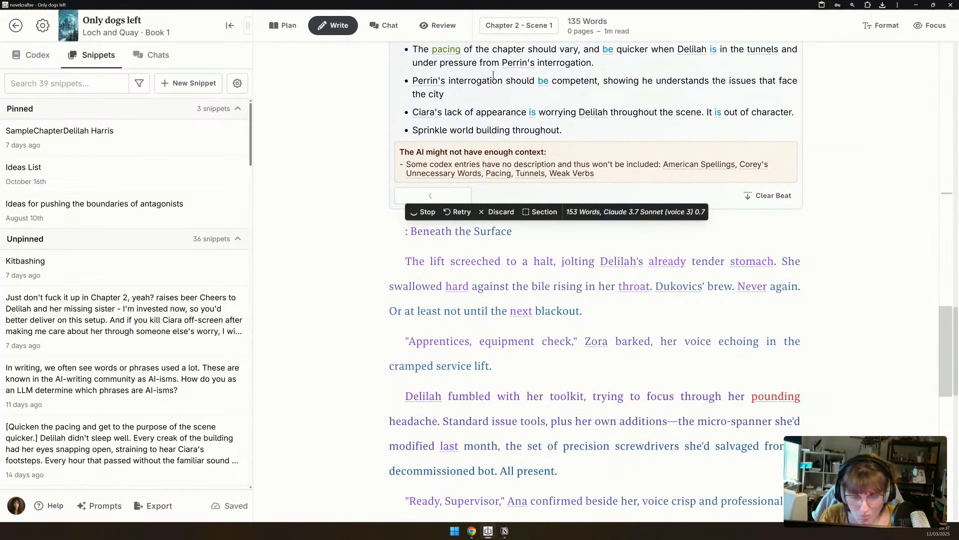
Read the opening of the newly generated draft, from the lift arrival through the equipment check to the Sub-Level 3 corridor.
scroll(370, 276, down, 1)
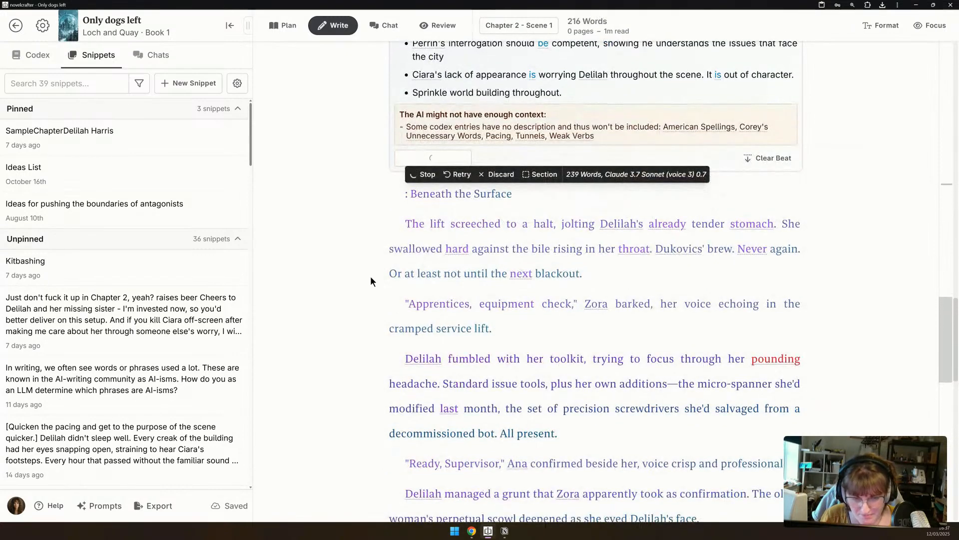
scroll(370, 275, down, 2)
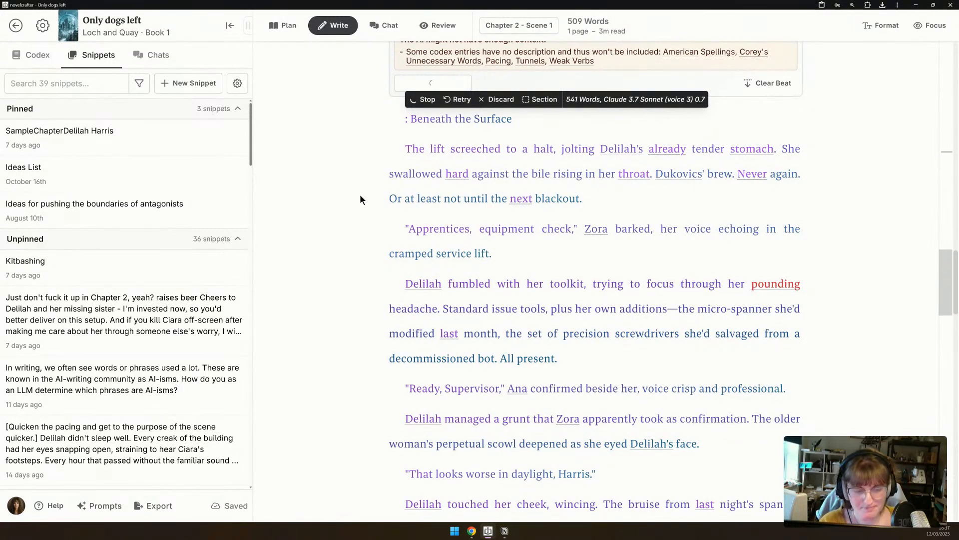
scroll(336, 304, down, 3)
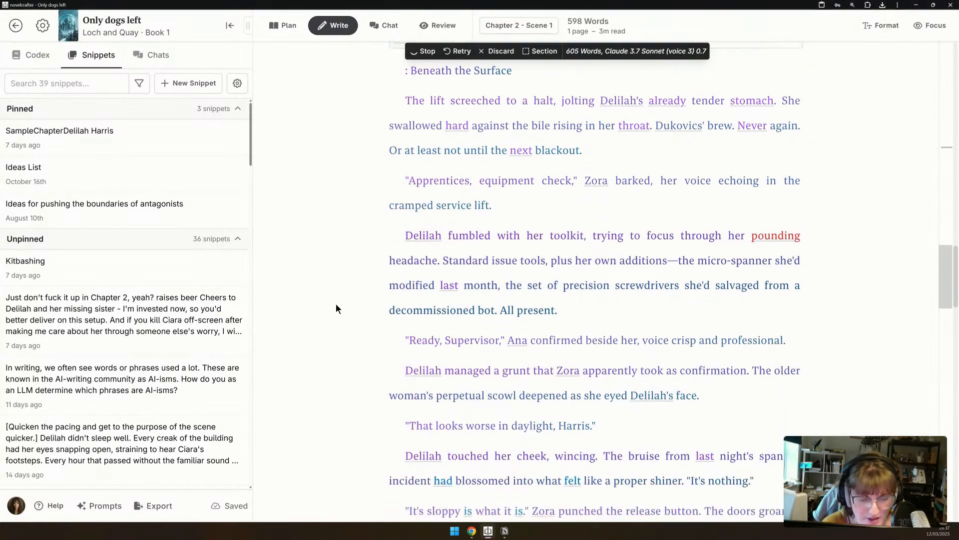
scroll(334, 303, down, 1)
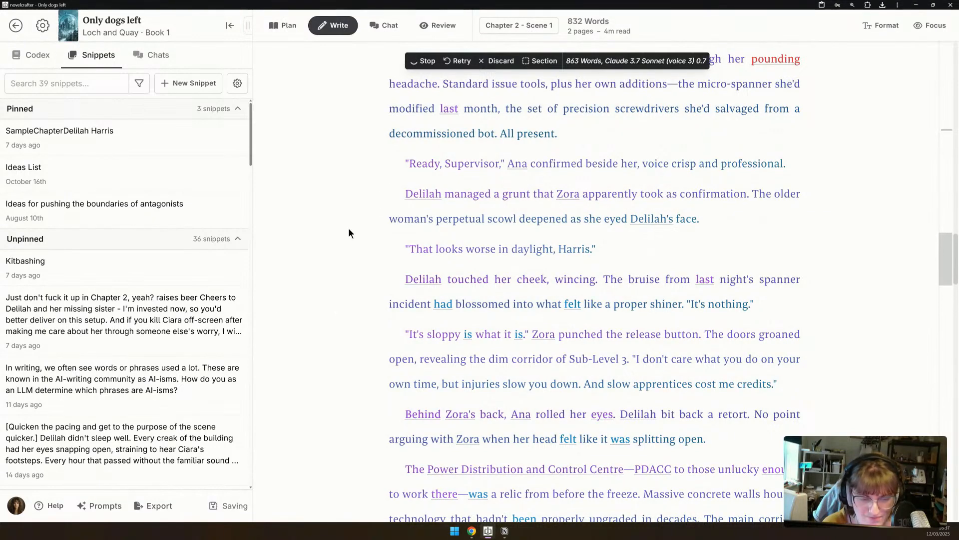
scroll(349, 227, down, 1)
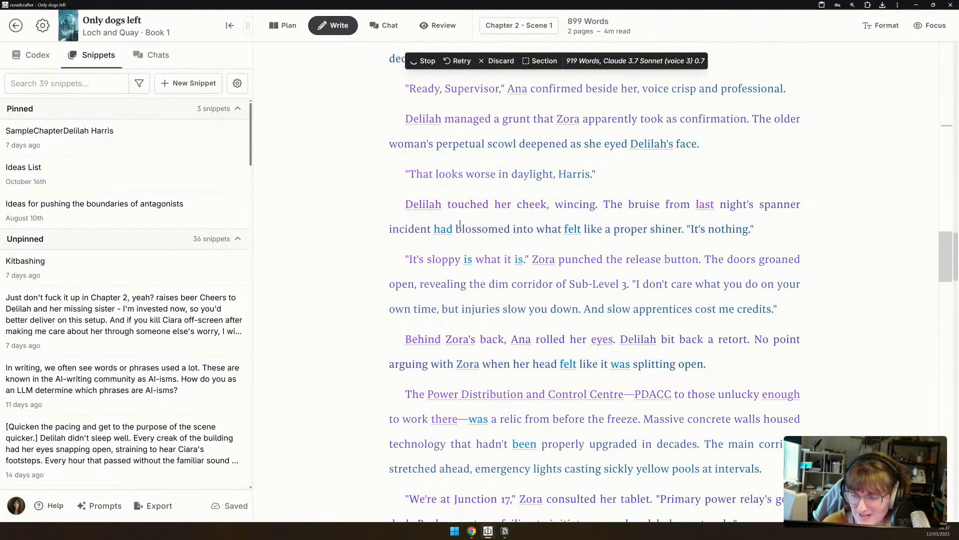
scroll(383, 235, down, 1)
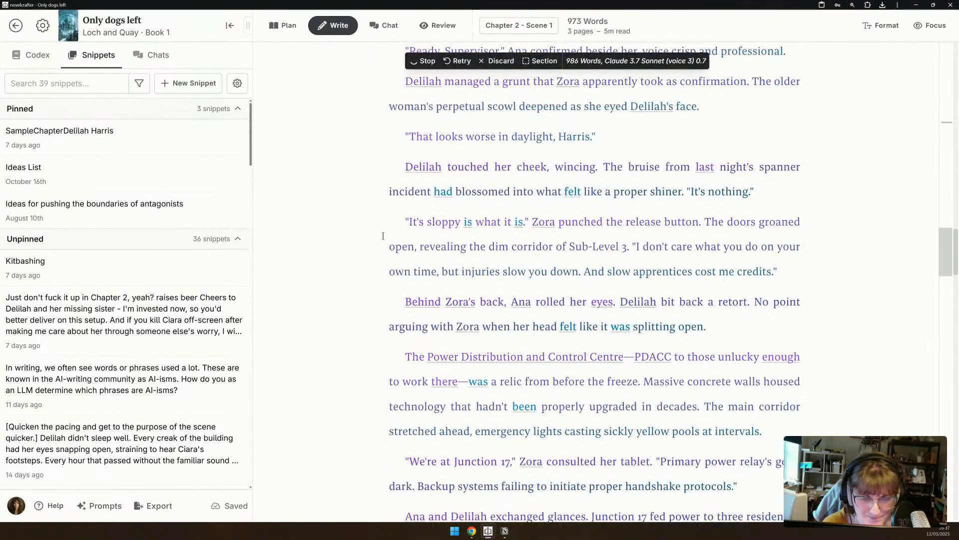
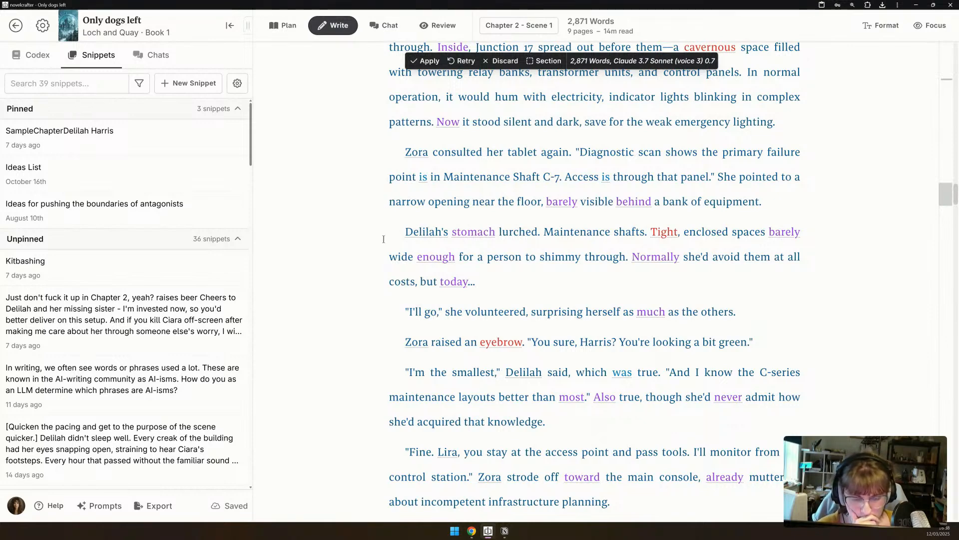
Review the Junction 17 passage where Delilah volunteers for the maintenance shaft and talks with Ana about Ciara.
scroll(383, 239, down, 3)
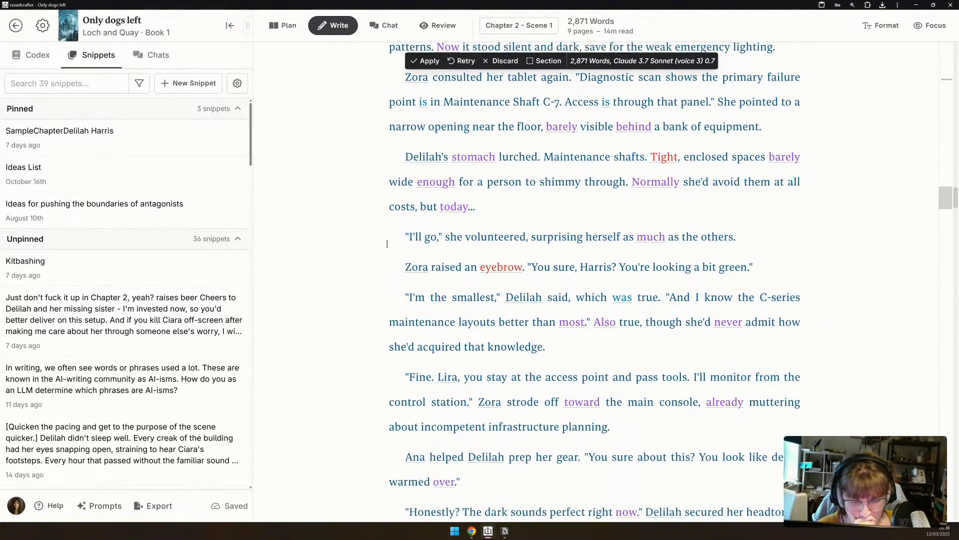
scroll(383, 246, down, 3)
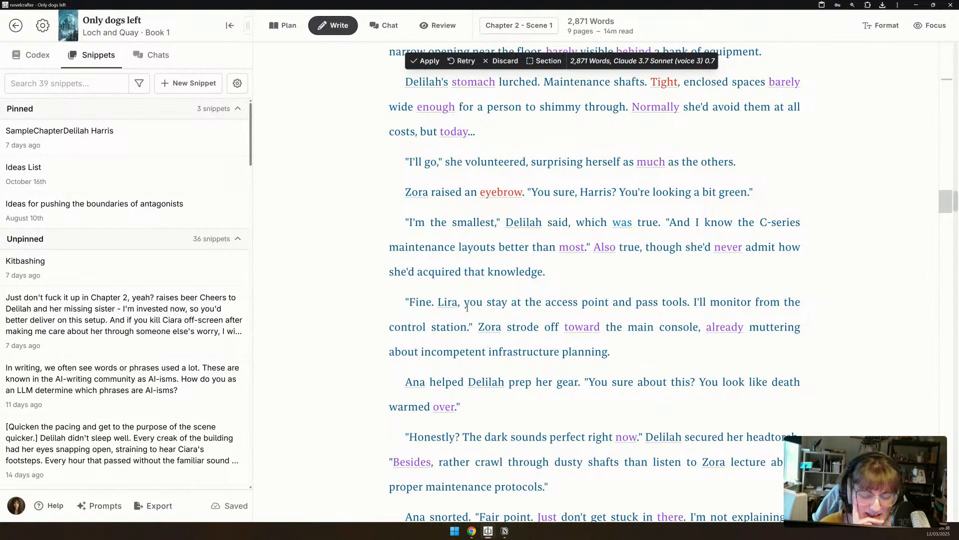
scroll(413, 340, down, 3)
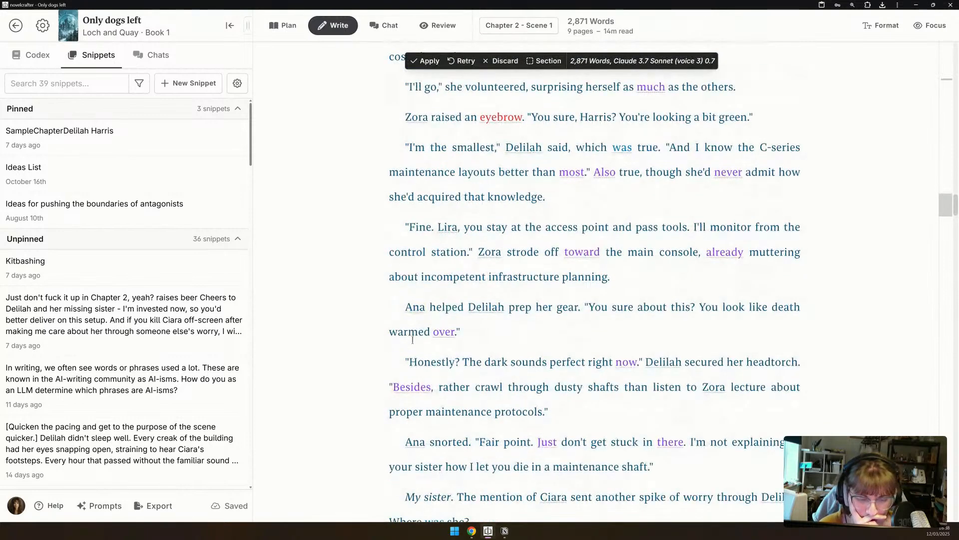
scroll(409, 328, down, 6)
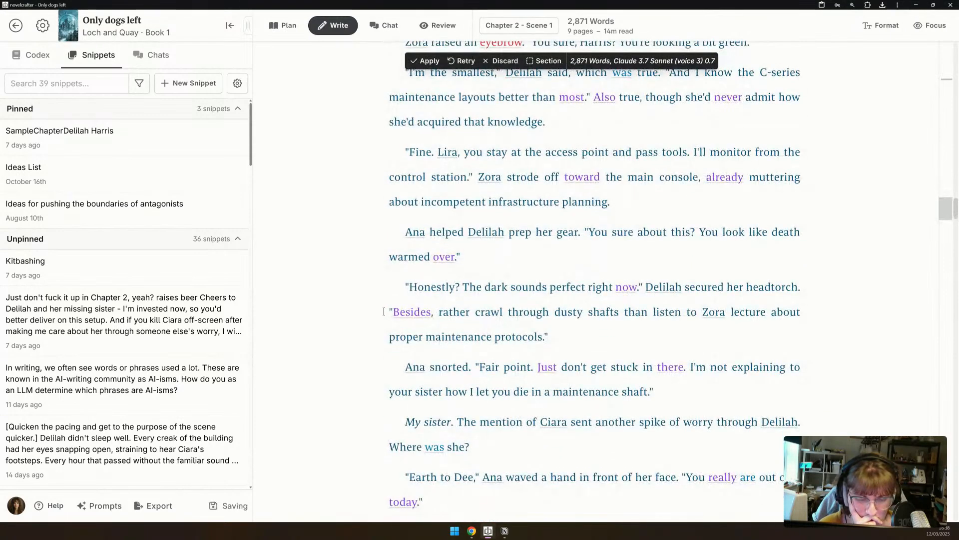
scroll(383, 312, down, 2)
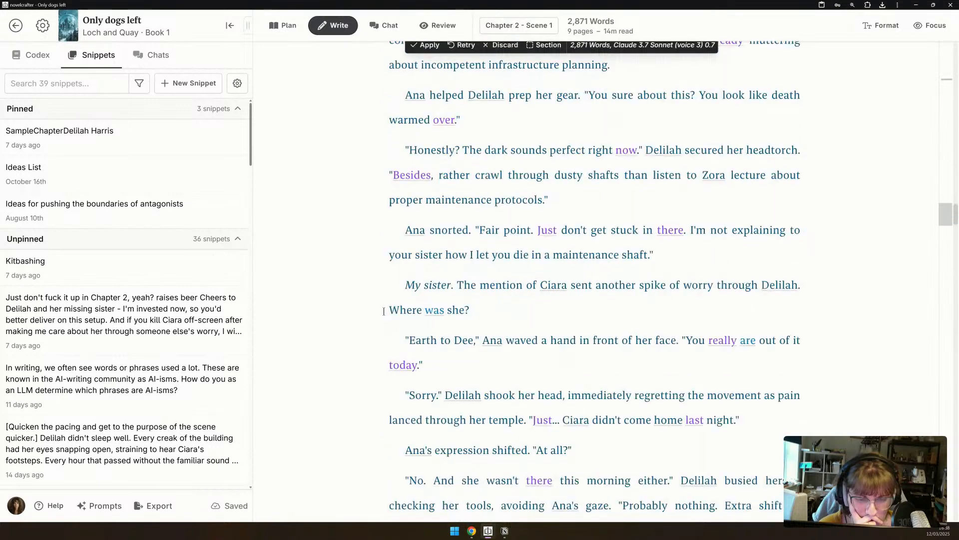
scroll(384, 312, down, 1)
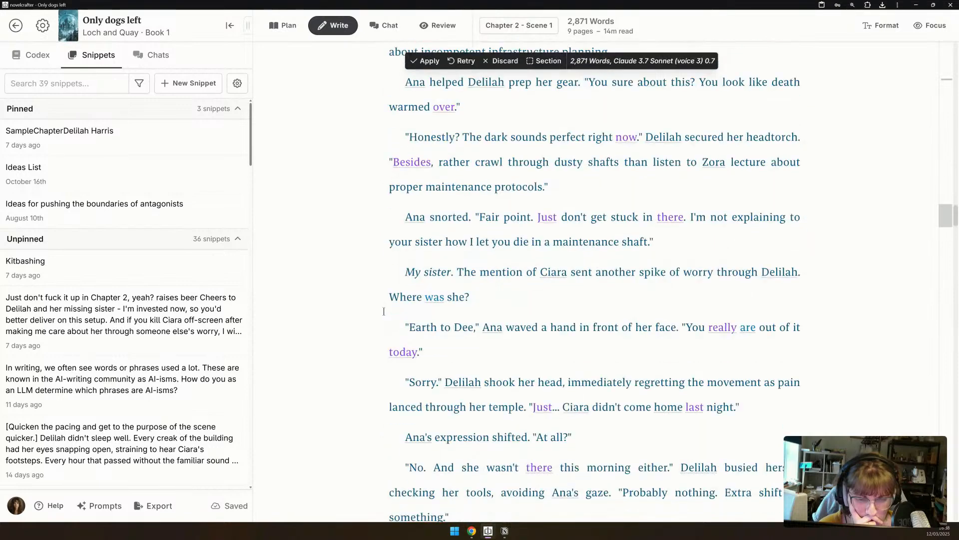
scroll(383, 311, down, 2)
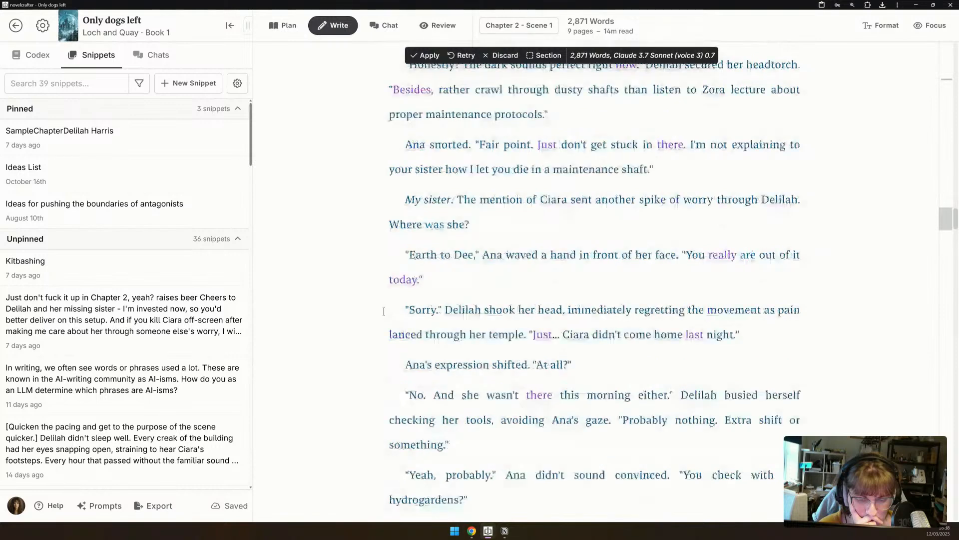
scroll(384, 311, down, 1)
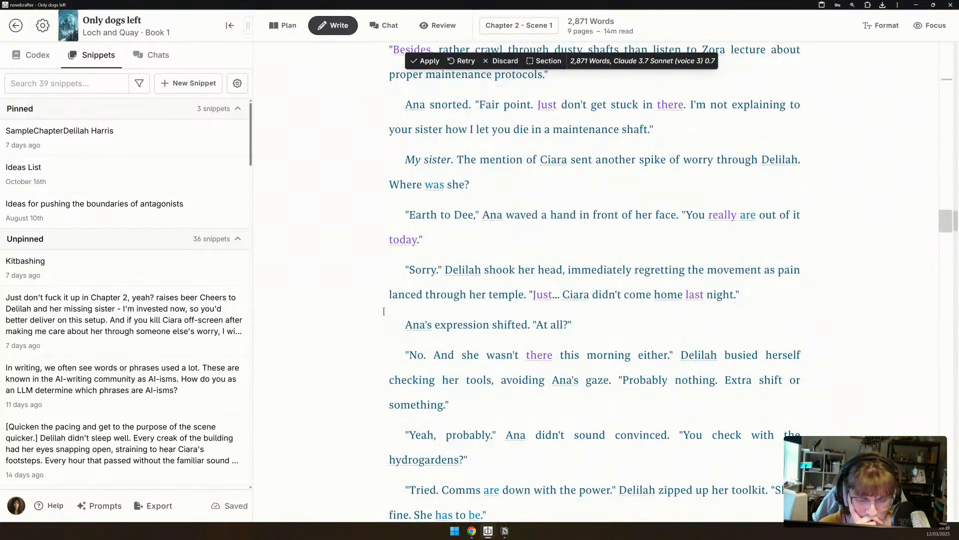
scroll(476, 295, down, 3)
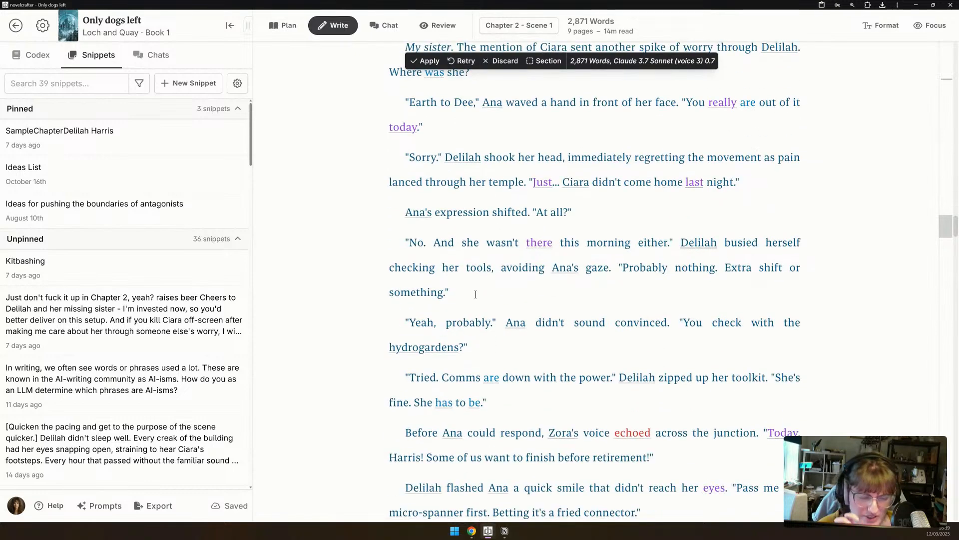
scroll(475, 294, down, 2)
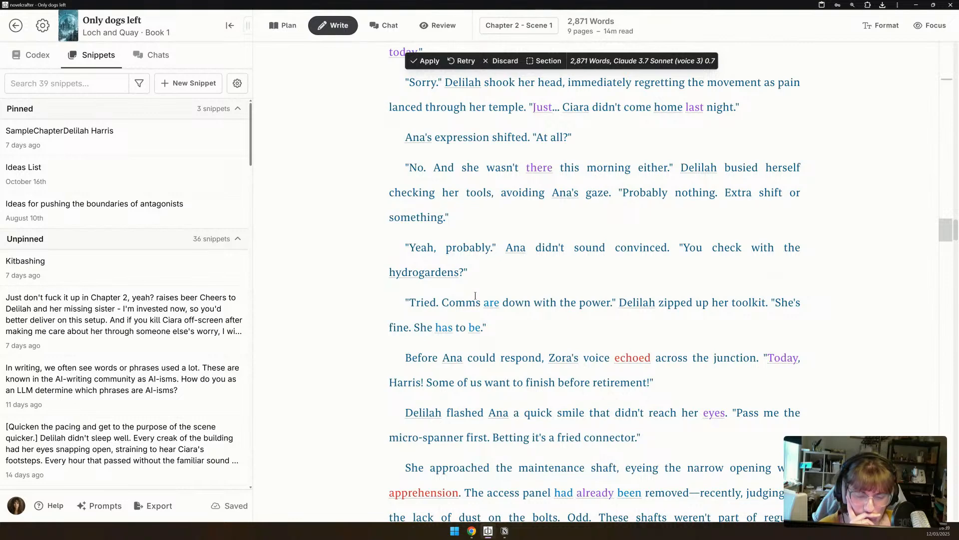
scroll(475, 295, down, 3)
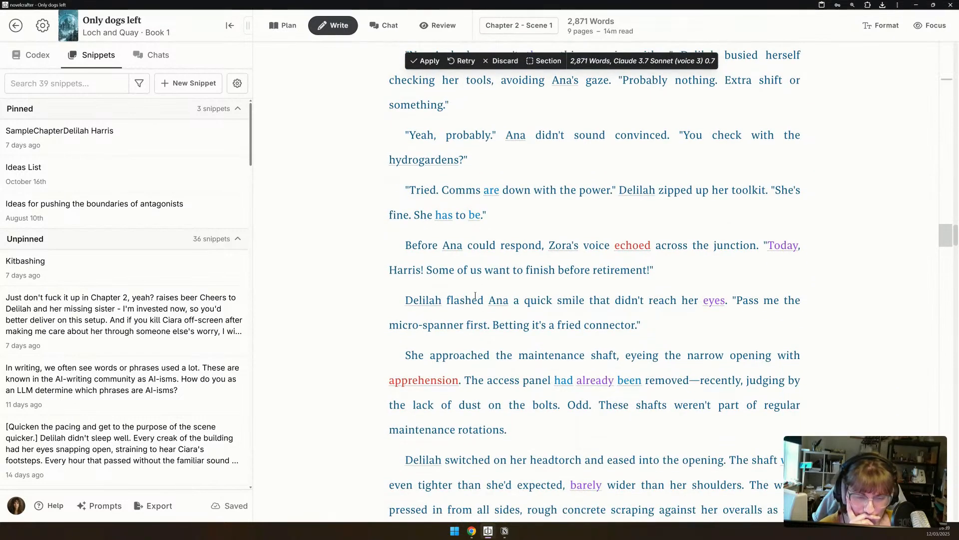
Read through Delilah's crawl into the maintenance shaft, her inspection of the junction box and the power surge.
scroll(475, 296, down, 4)
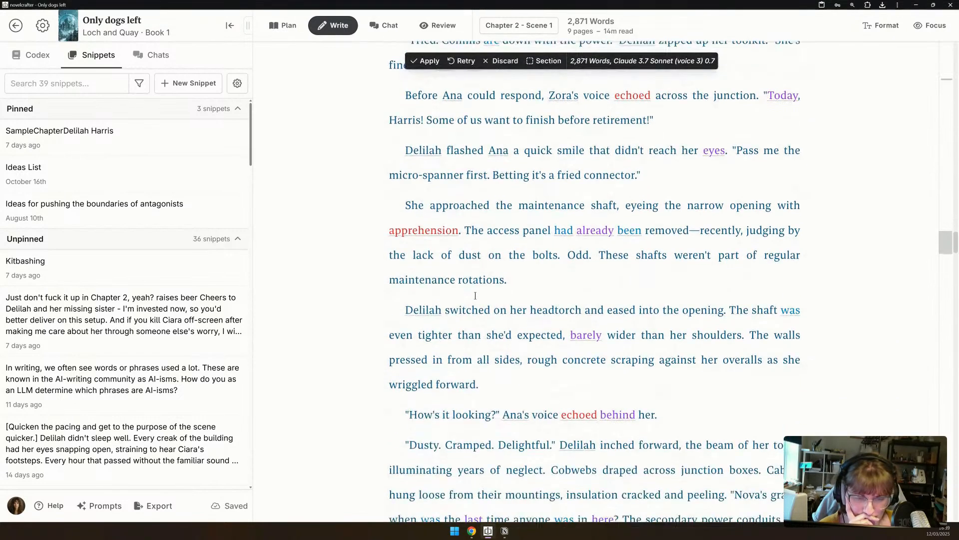
scroll(476, 295, down, 2)
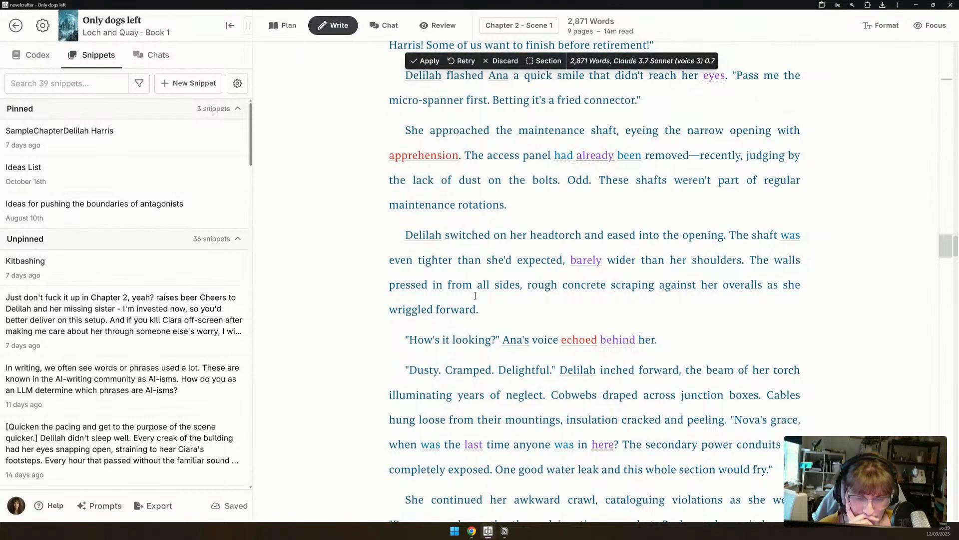
scroll(476, 296, down, 1)
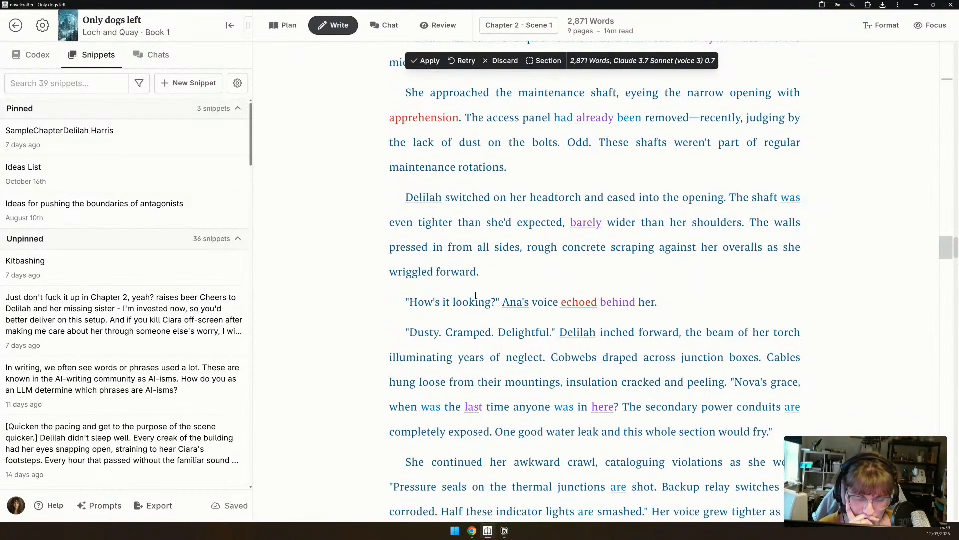
scroll(468, 284, down, 7)
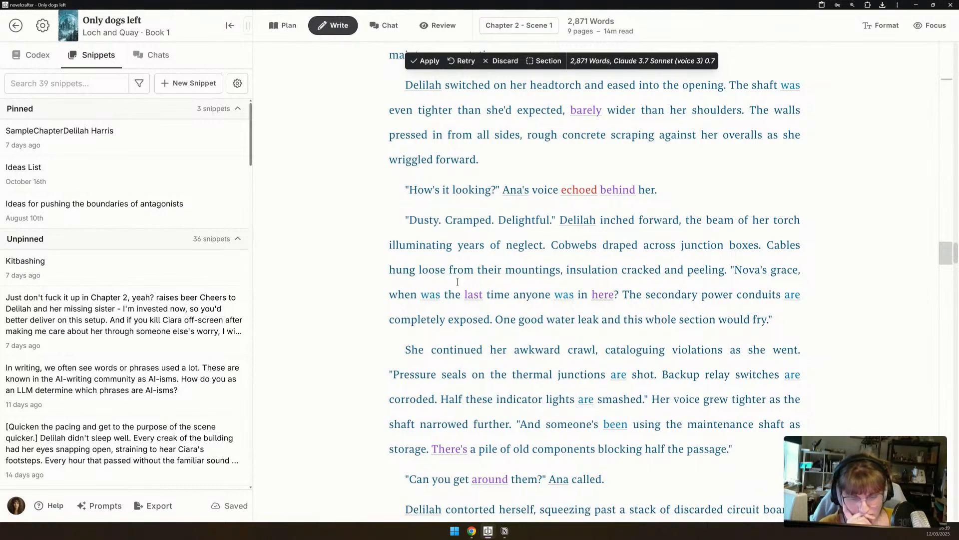
scroll(458, 282, down, 10)
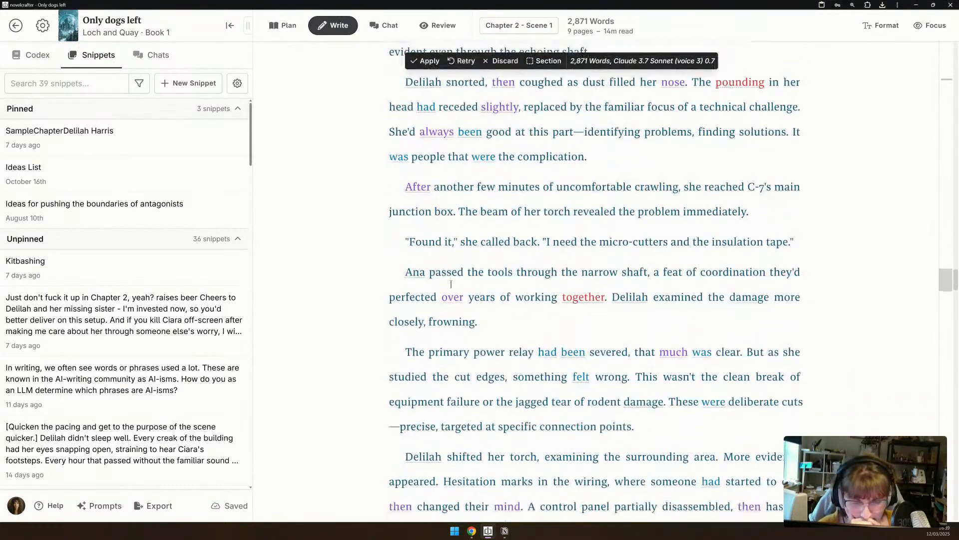
scroll(440, 276, down, 14)
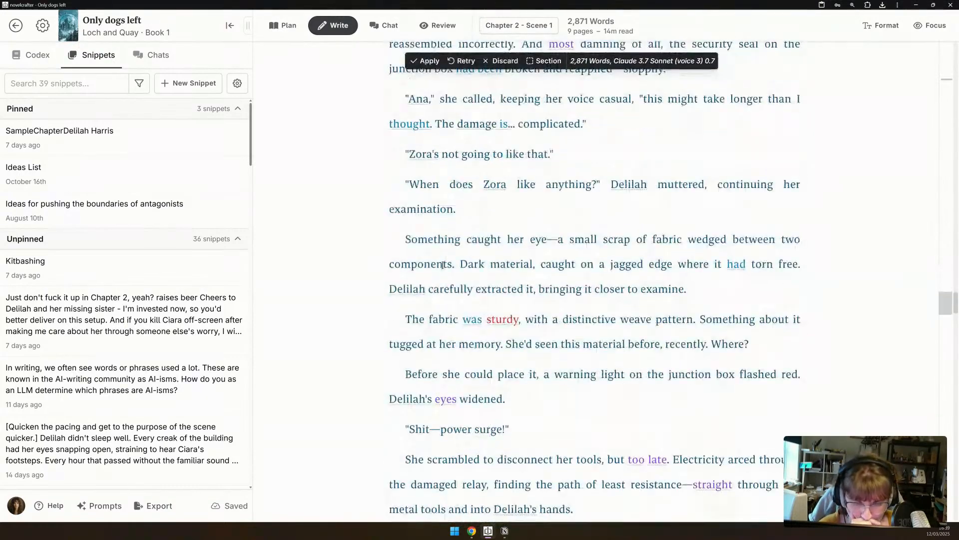
scroll(443, 264, down, 14)
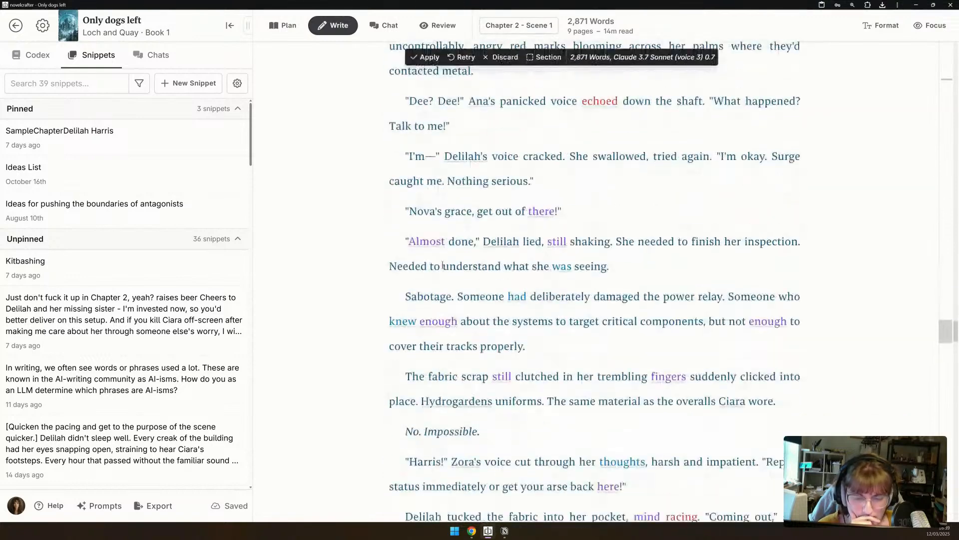
Reread the sabotage and fabric scrap passage, highlighting the sentence "The same material as the overalls Ciara wore.".
scroll(443, 264, up, 1)
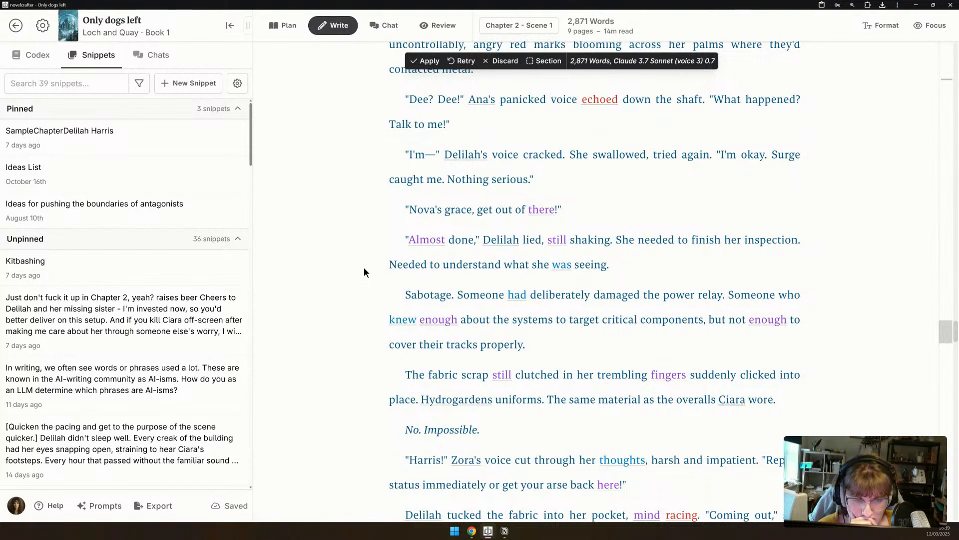
scroll(364, 268, down, 3)
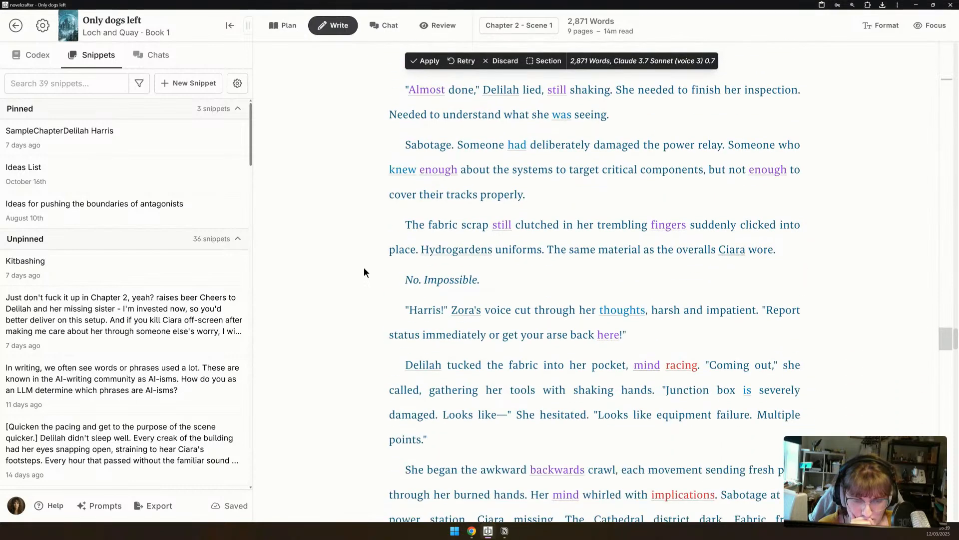
scroll(364, 268, down, 3)
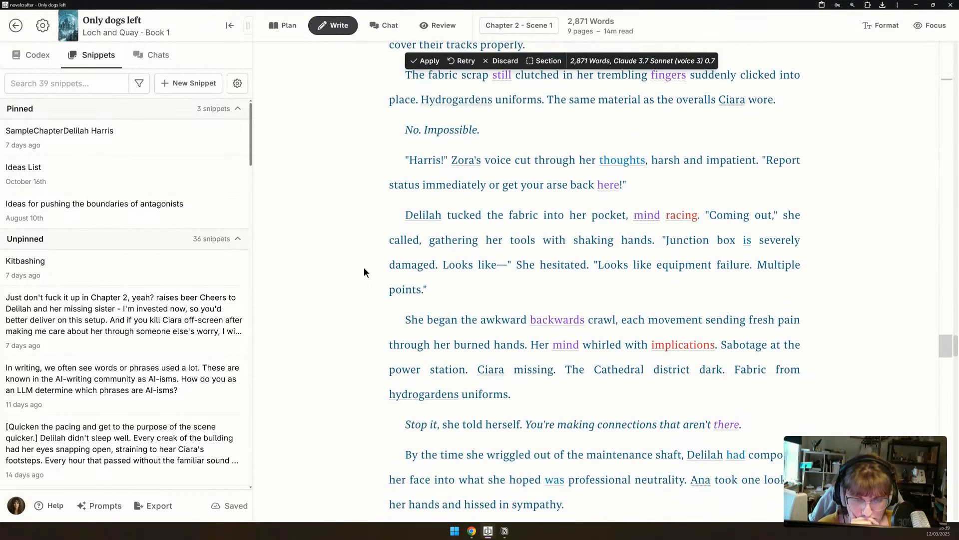
scroll(574, 213, up, 3)
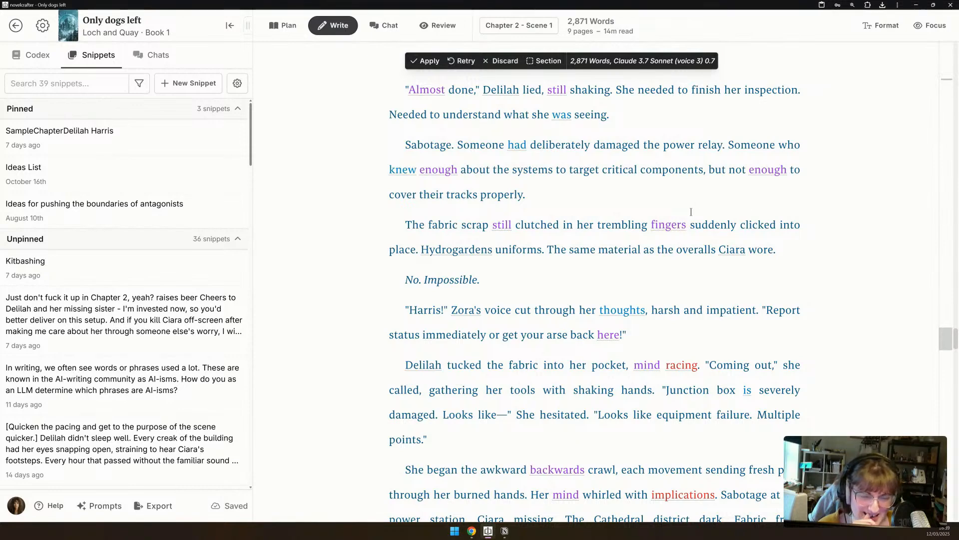
drag(547, 249, 807, 252)
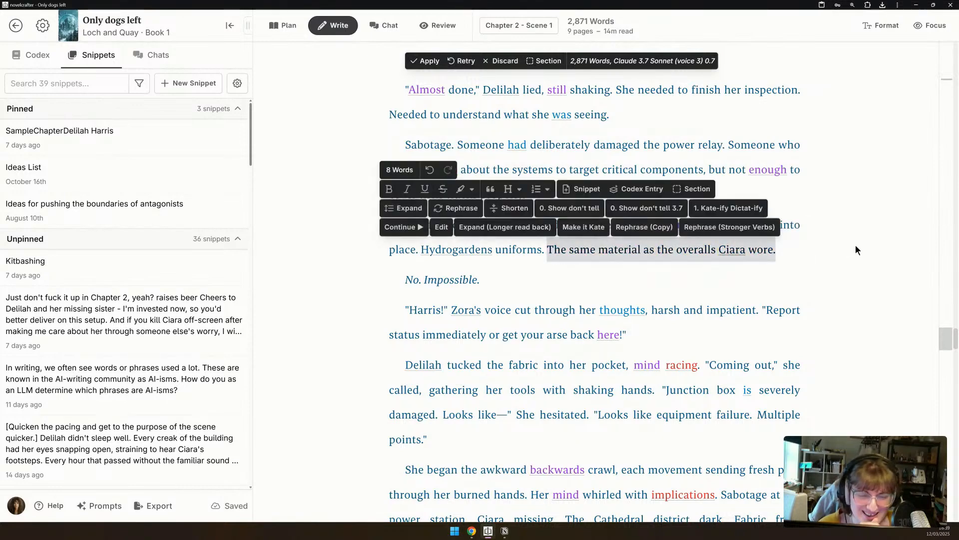
click(818, 267)
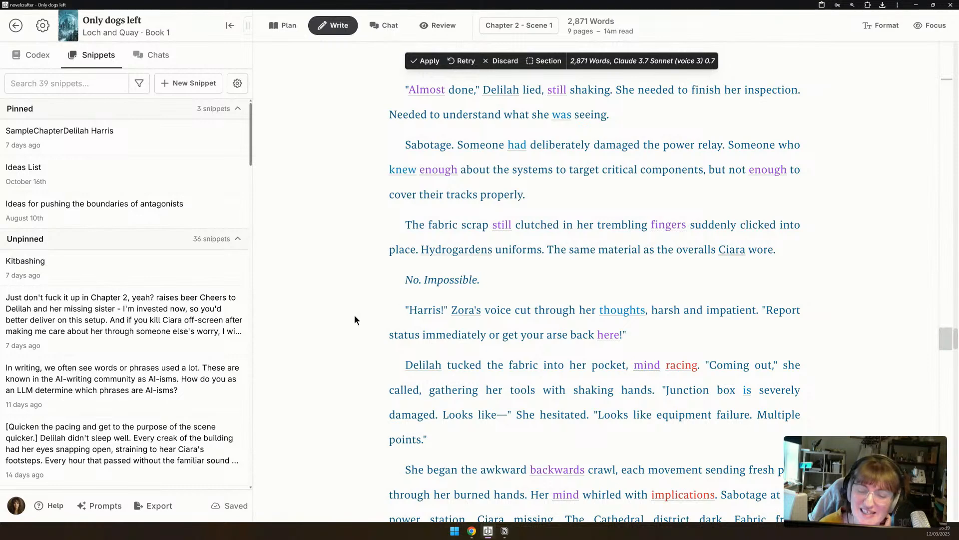
Read the passage where Delilah pockets the fabric, crawls out of the shaft and Ana examines her burned hands.
scroll(354, 312, down, 3)
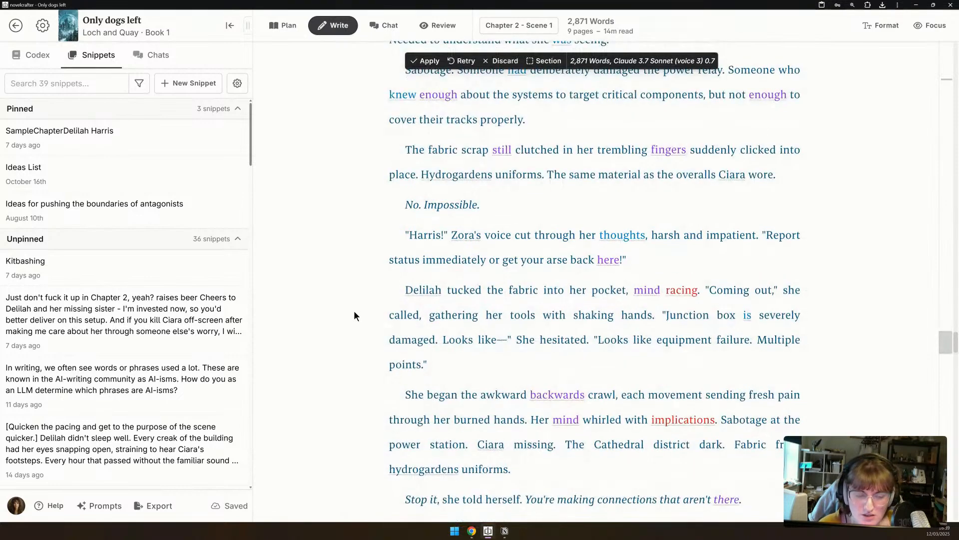
scroll(354, 310, down, 1)
scroll(354, 311, down, 2)
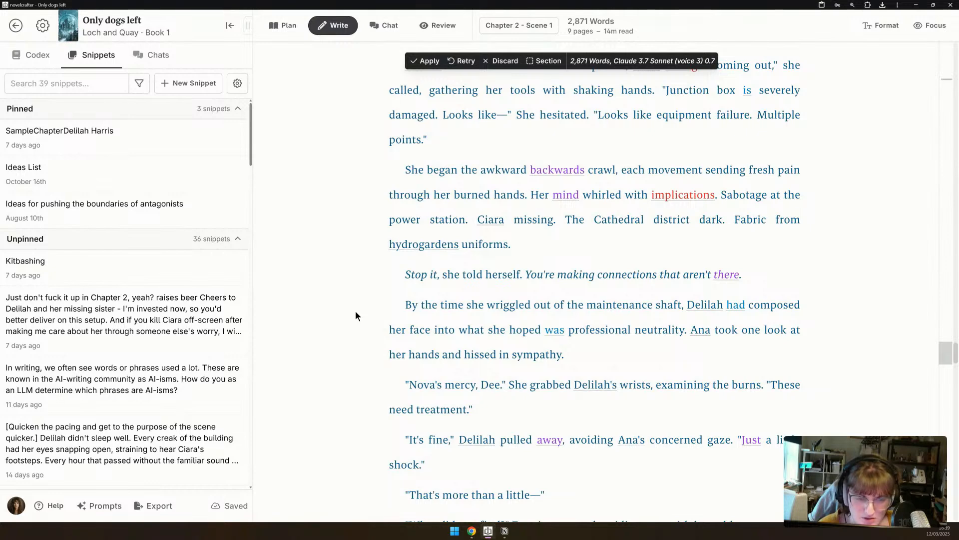
scroll(356, 313, down, 1)
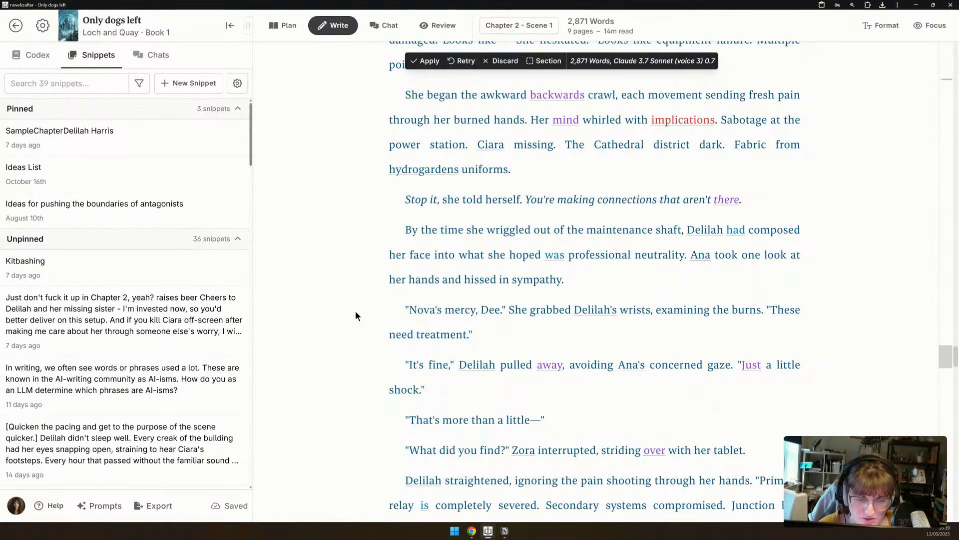
scroll(356, 312, down, 1)
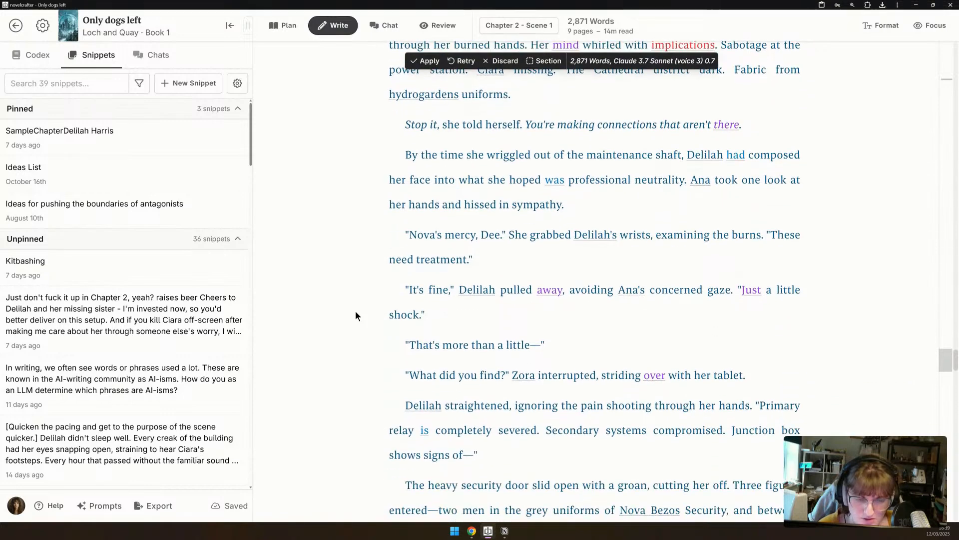
scroll(356, 315, down, 1)
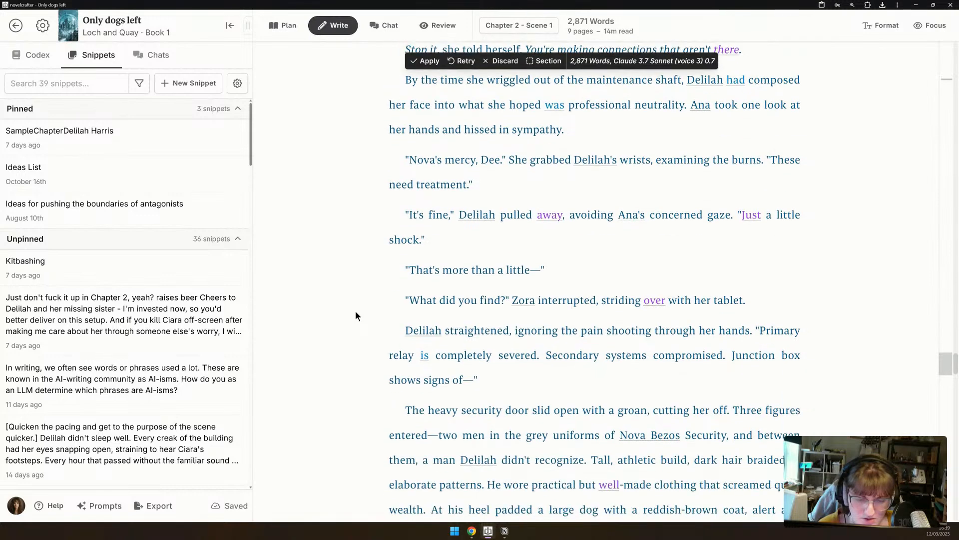
scroll(356, 315, down, 1)
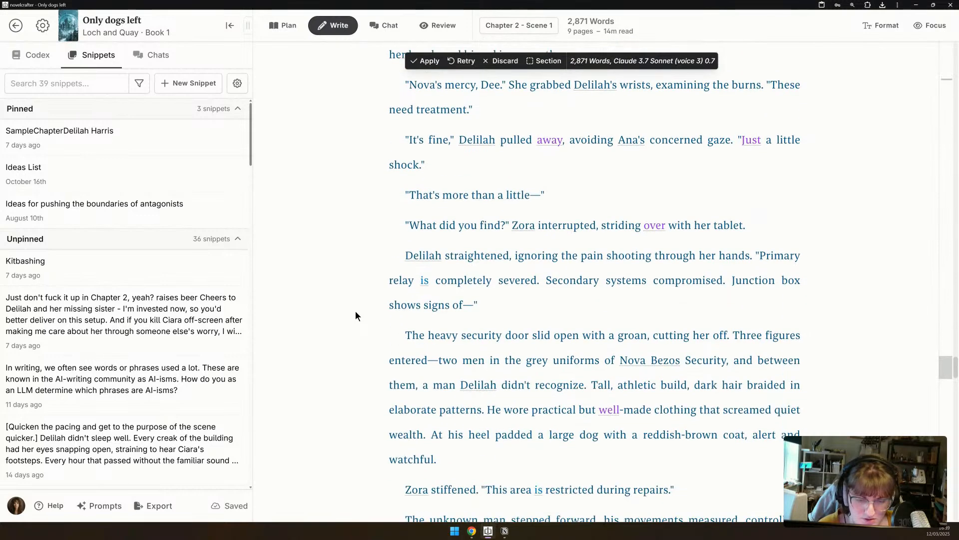
Review the arrival of Perrin Astor and his dog, his order to stop repairs and Zora's report on Junction 17.
scroll(356, 315, down, 1)
scroll(356, 315, down, 2)
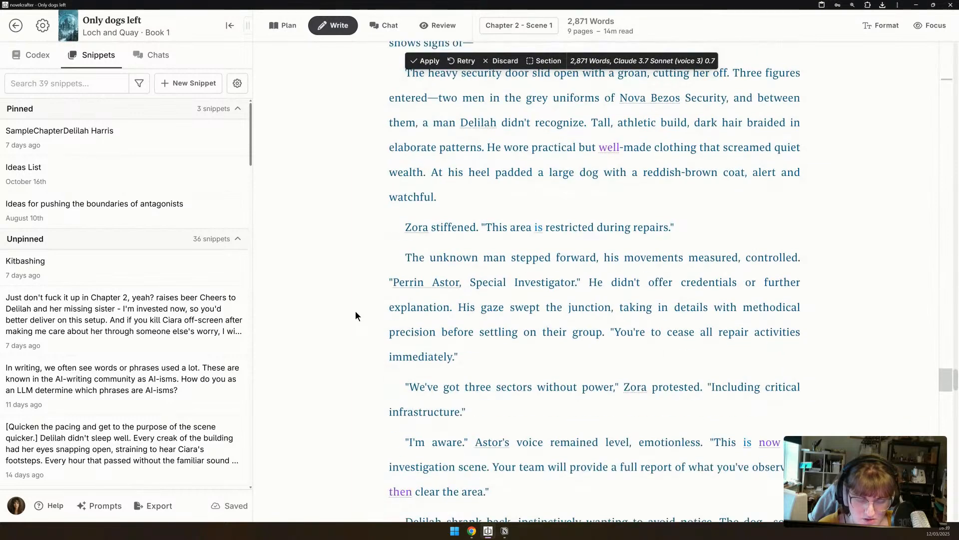
scroll(356, 315, down, 1)
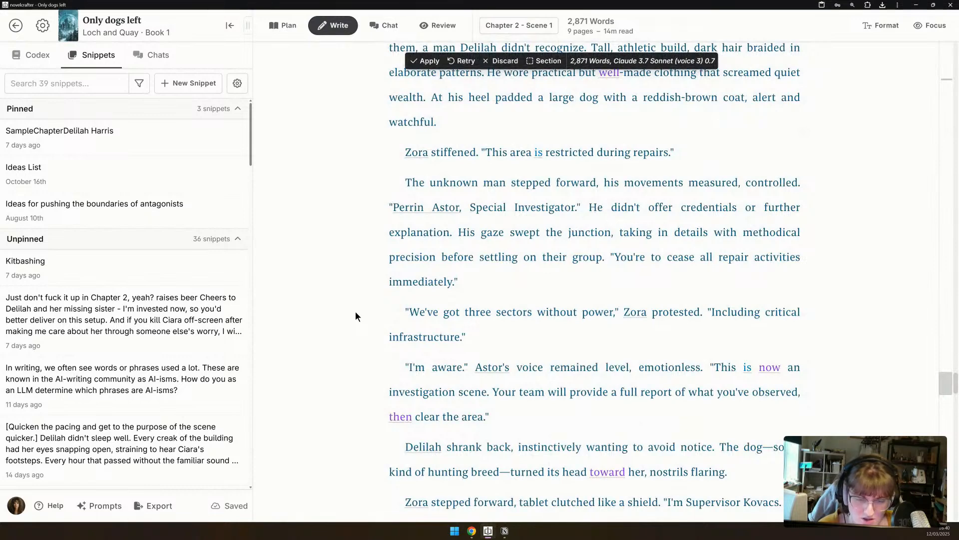
scroll(356, 315, down, 1)
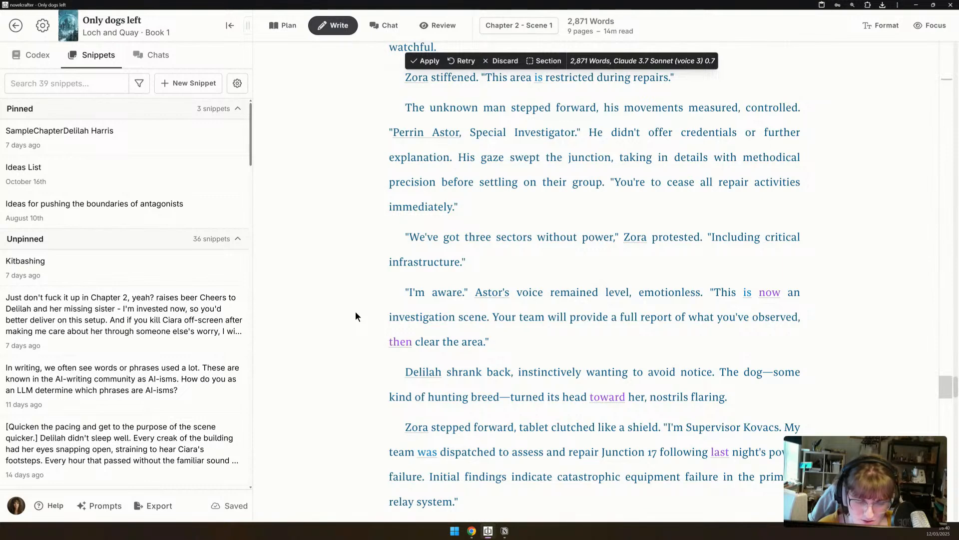
scroll(356, 315, down, 1)
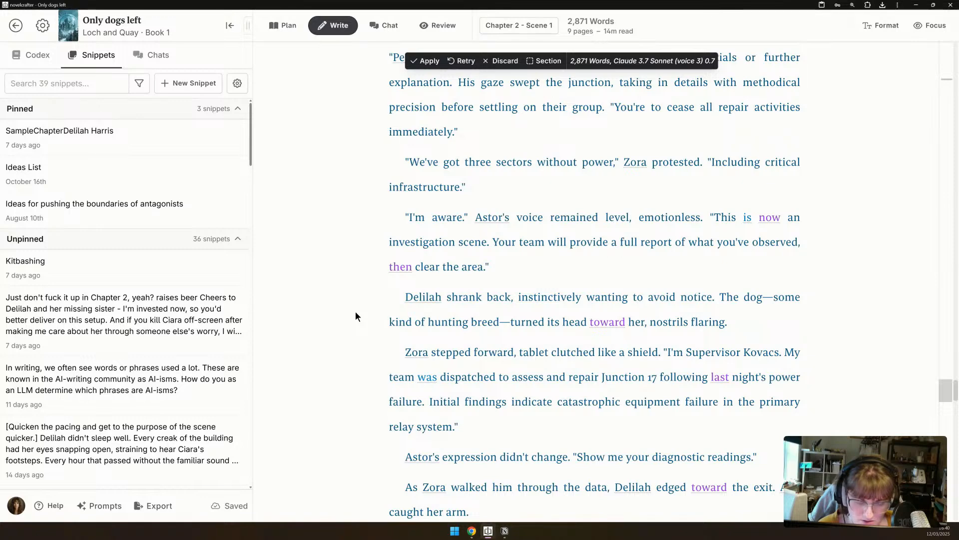
scroll(356, 312, down, 2)
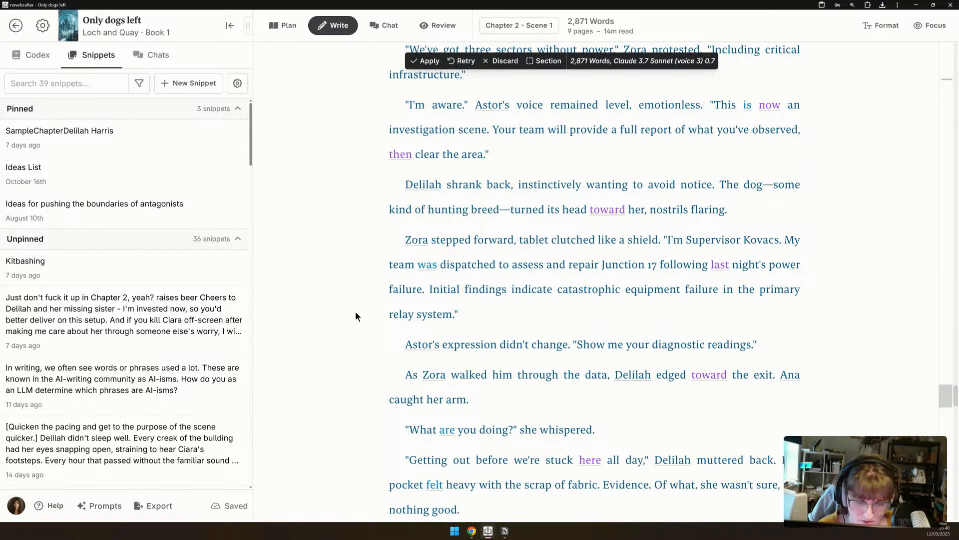
scroll(356, 316, down, 1)
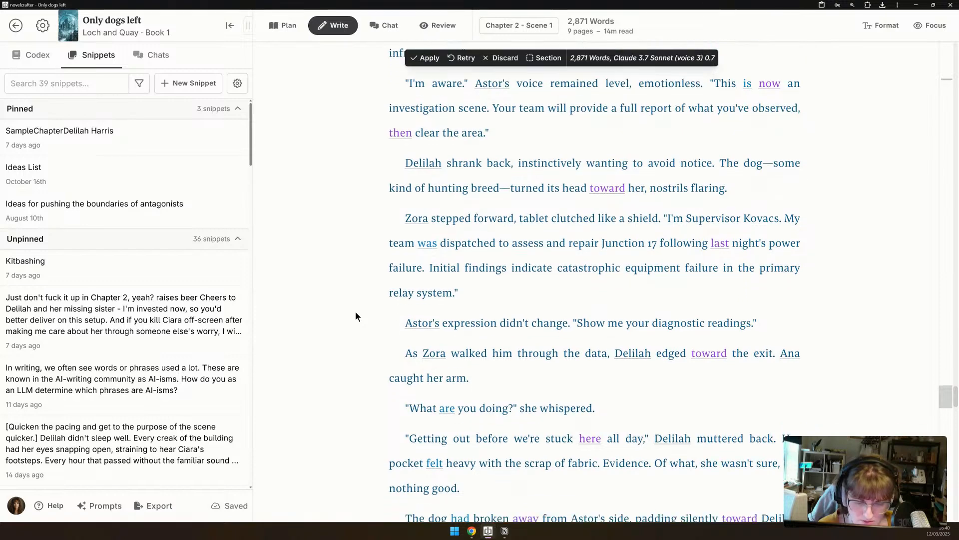
Read Delilah's encounter with the dog Ajax and Astor's challenge to Zora's equipment failure assessment.
scroll(355, 312, down, 4)
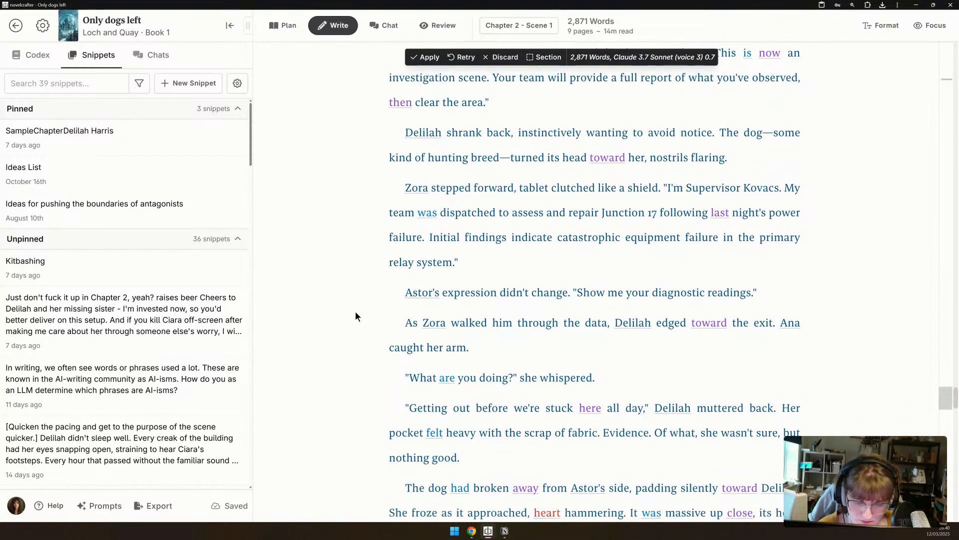
scroll(355, 315, down, 2)
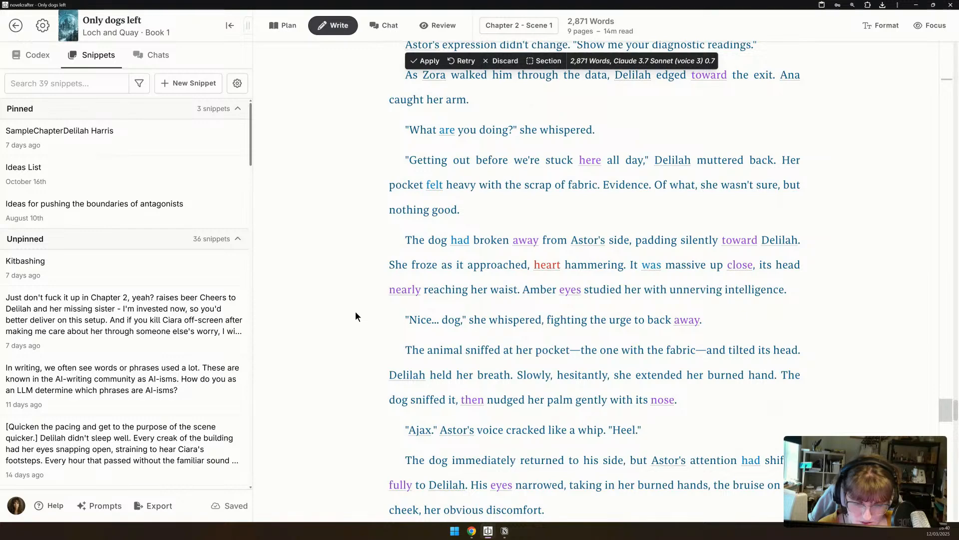
scroll(355, 313, down, 1)
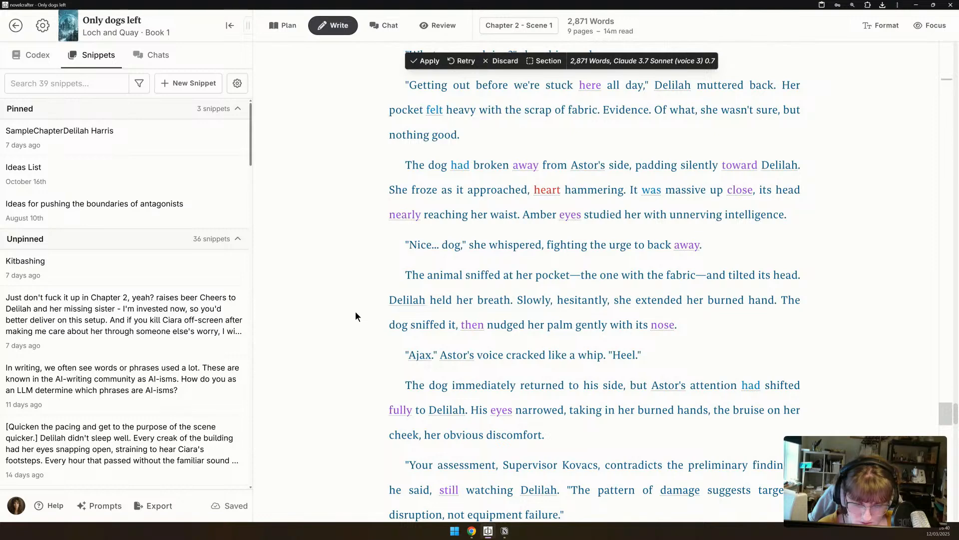
scroll(355, 312, down, 2)
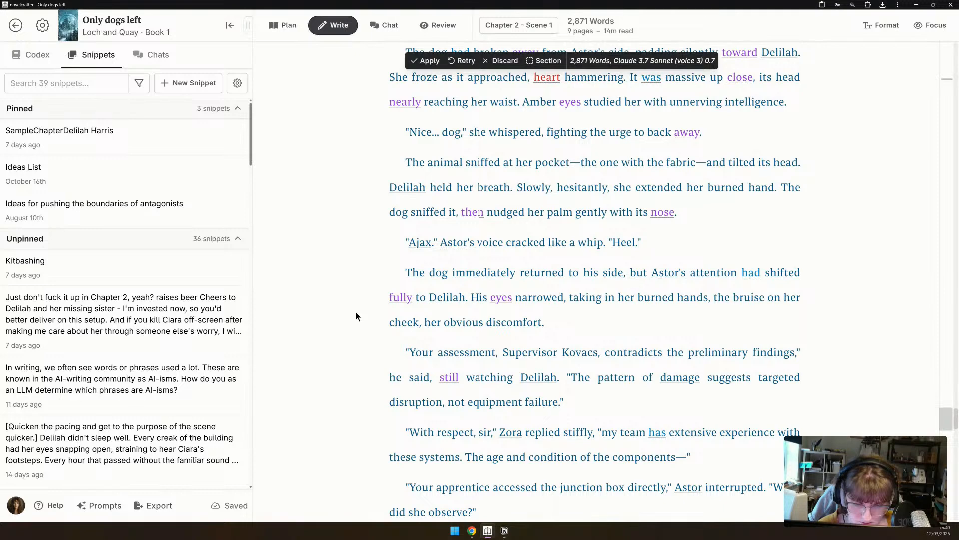
scroll(355, 313, down, 3)
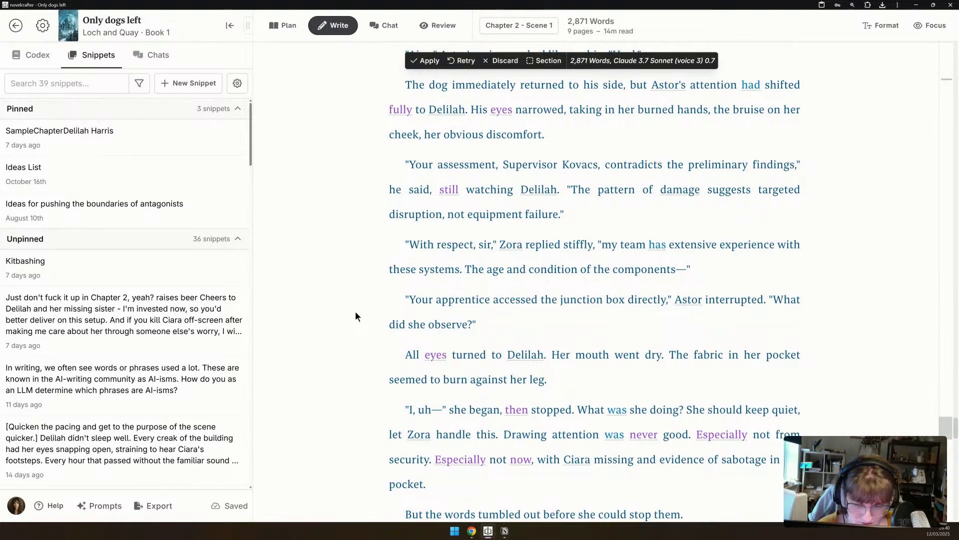
Review the dialogue where Delilah explains the cut primary relay, the broken security seal and the saboteur's hesitation marks to Astor.
scroll(356, 315, down, 2)
scroll(356, 315, down, 3)
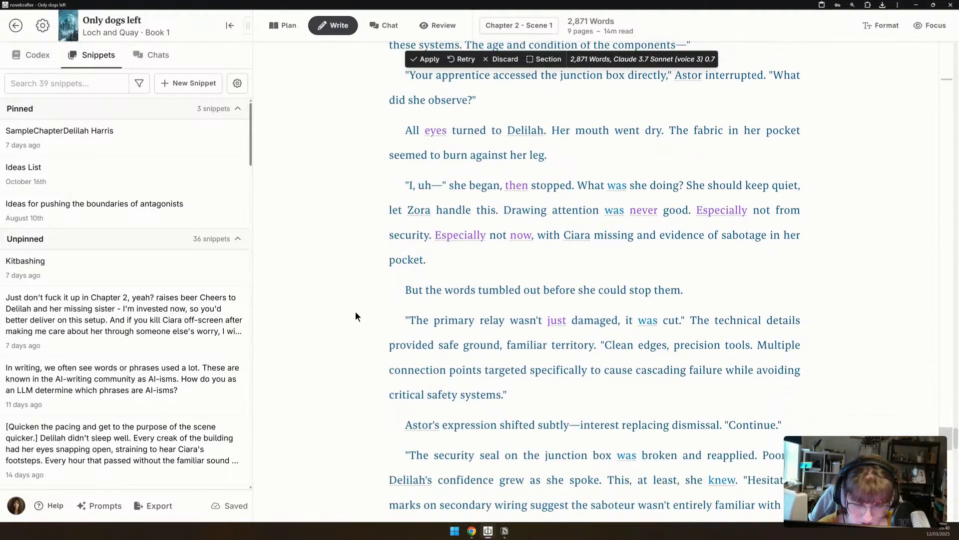
scroll(355, 315, down, 3)
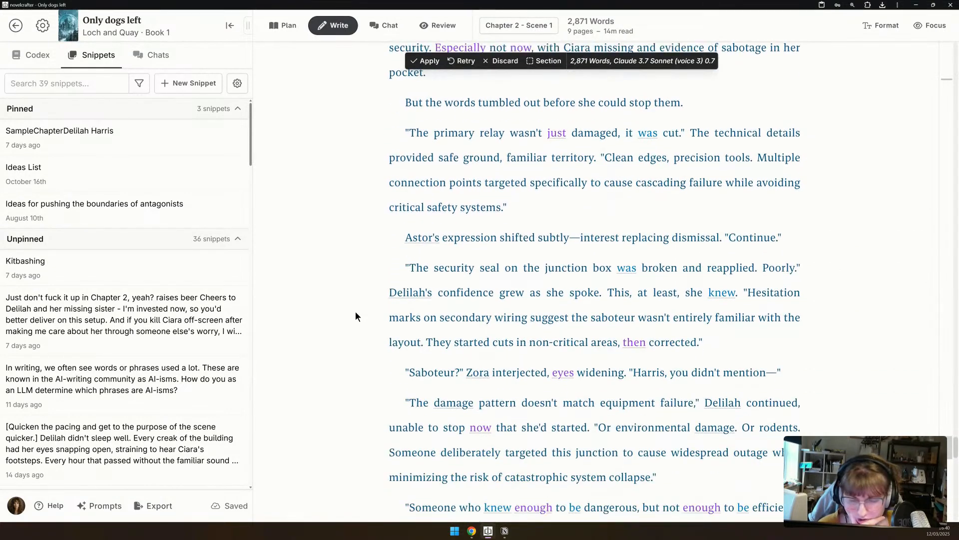
scroll(356, 315, down, 1)
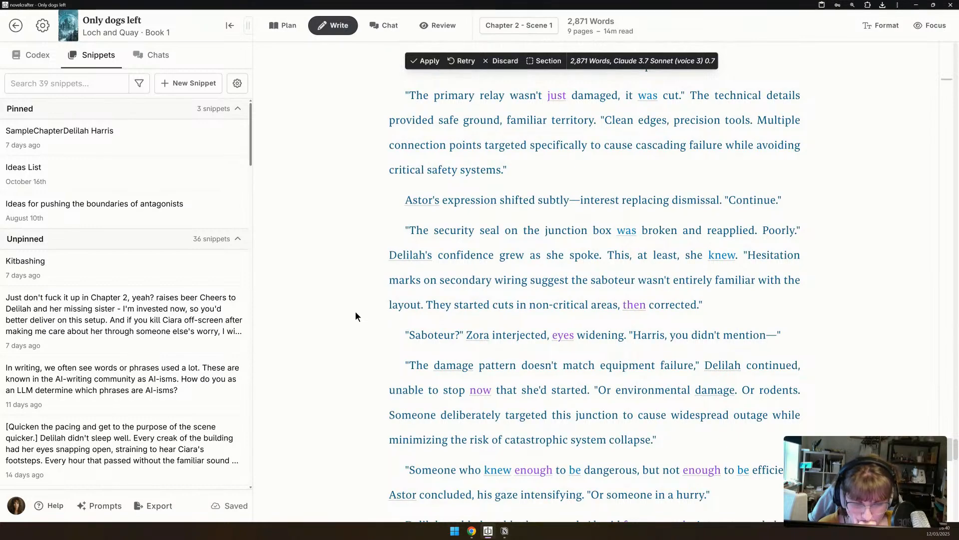
scroll(355, 316, down, 3)
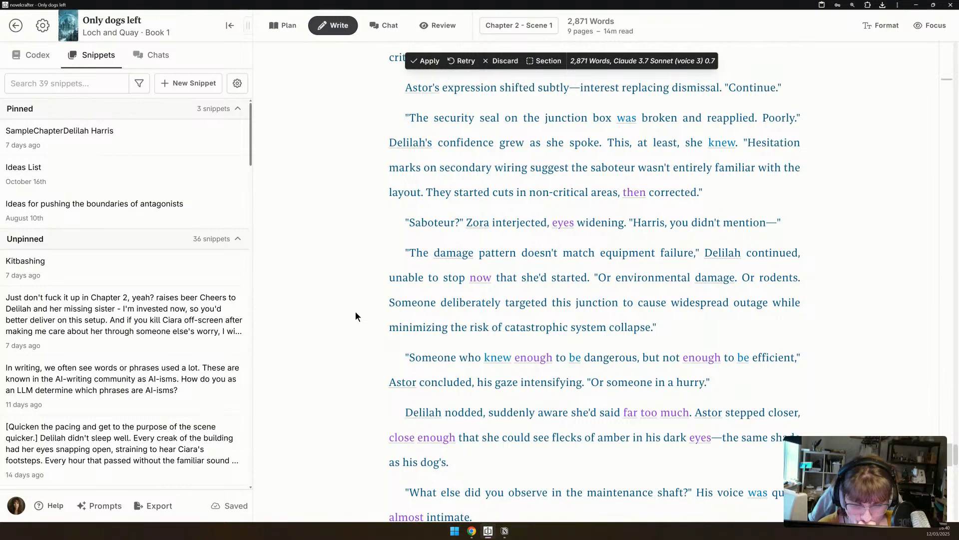
scroll(355, 316, down, 3)
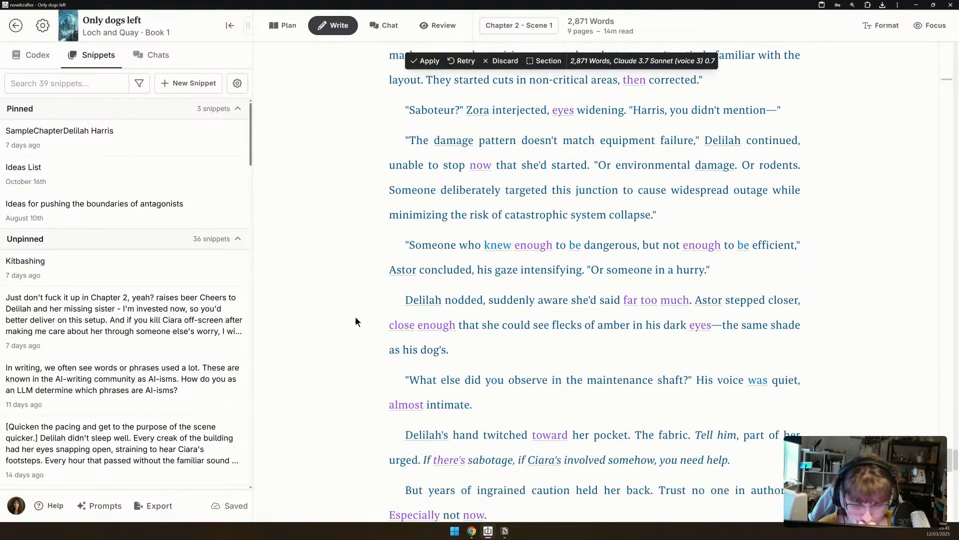
Read the end of the draft, from Astor's question about the maintenance shaft through the team's dismissal to the closing line.
scroll(357, 321, down, 2)
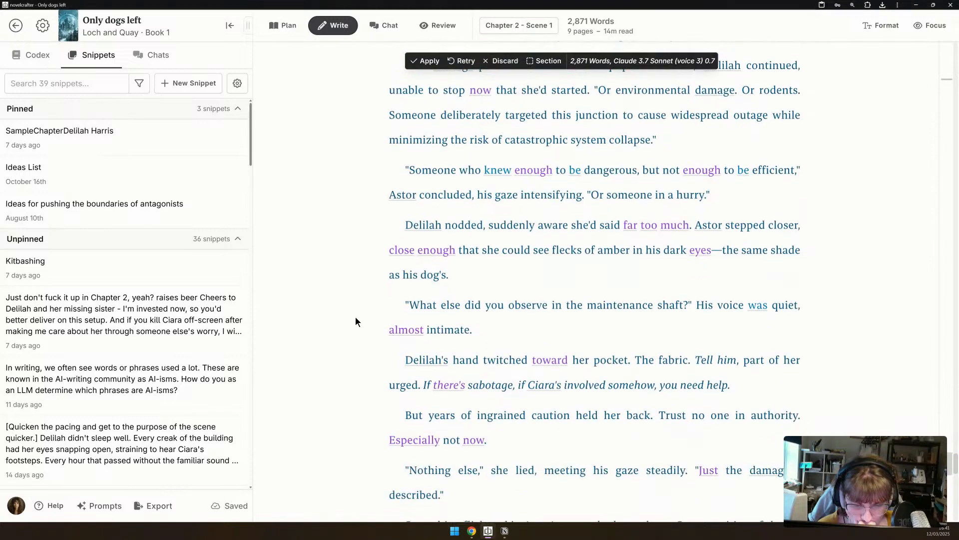
scroll(355, 321, down, 3)
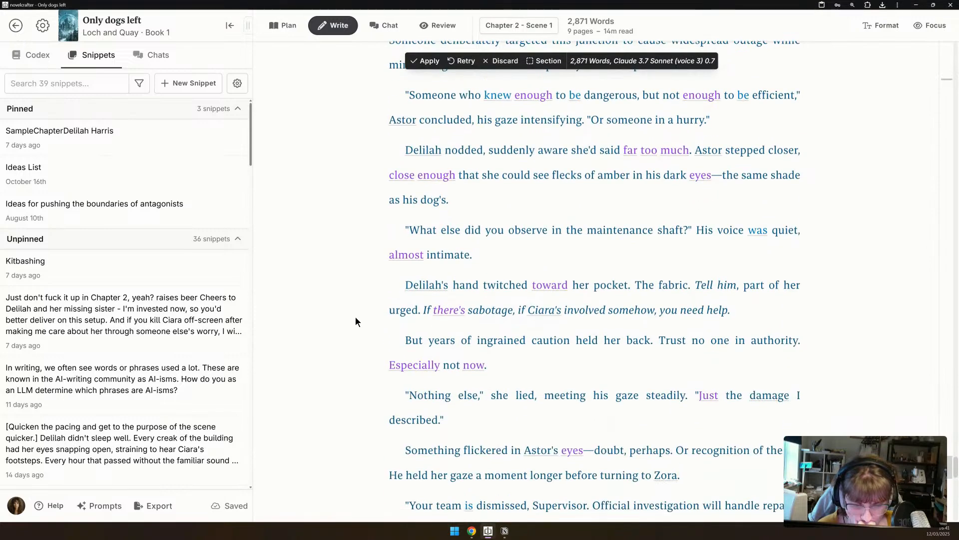
scroll(355, 321, down, 2)
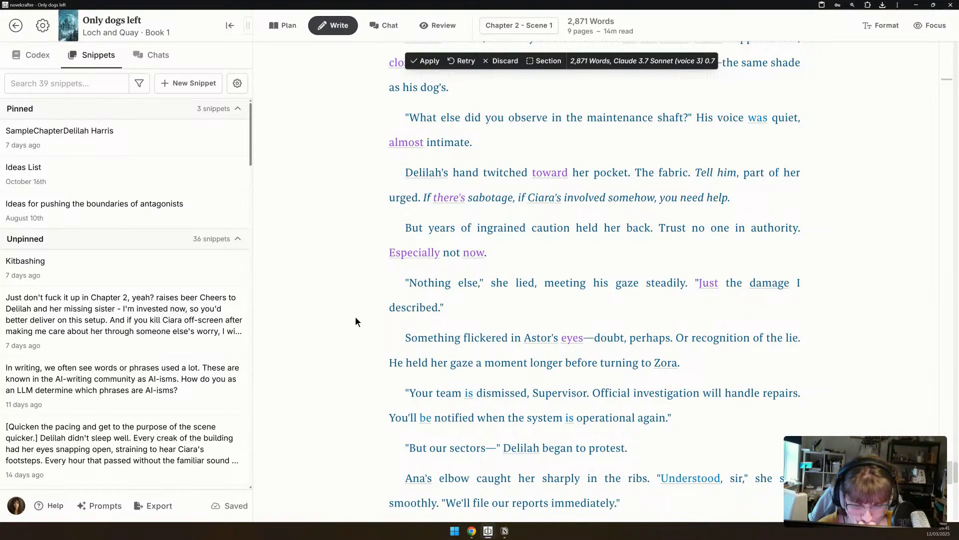
scroll(355, 322, down, 3)
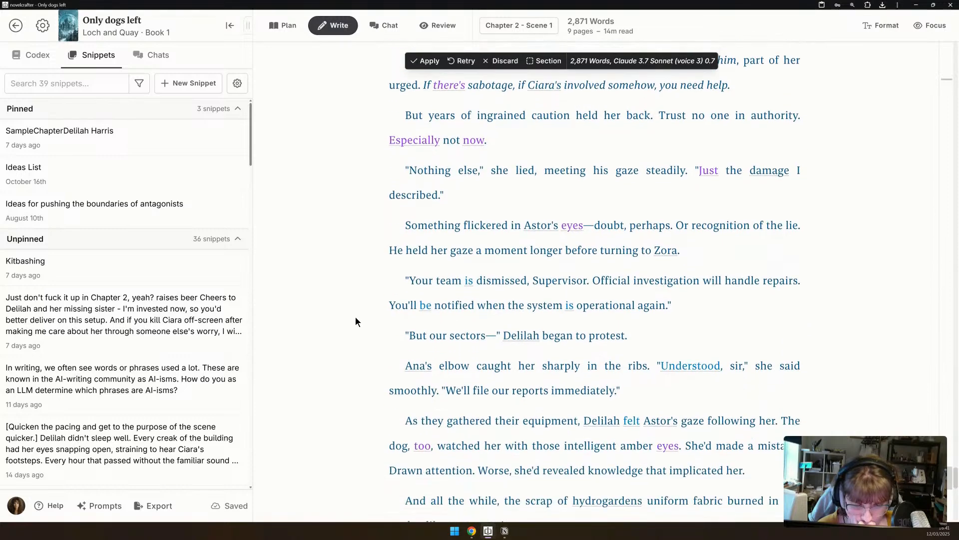
scroll(355, 321, down, 3)
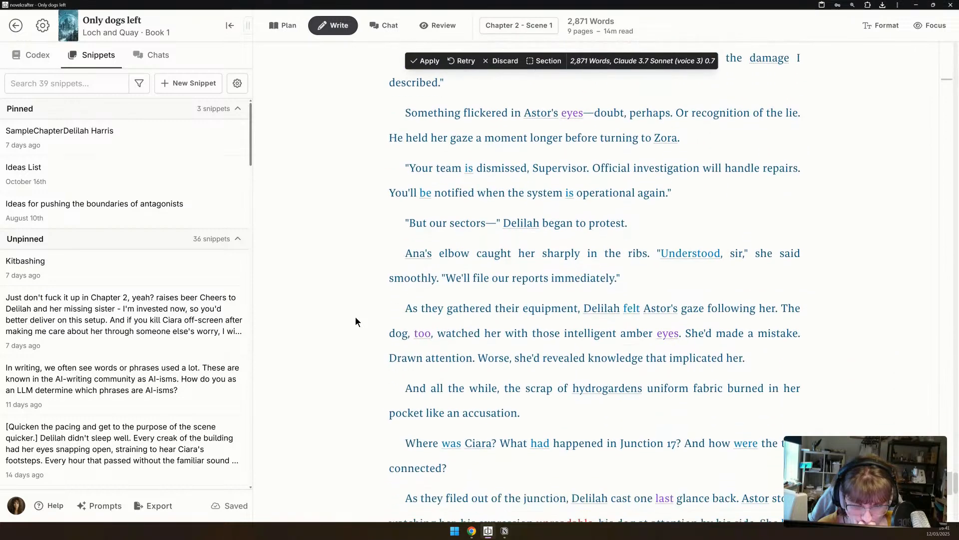
scroll(355, 321, down, 3)
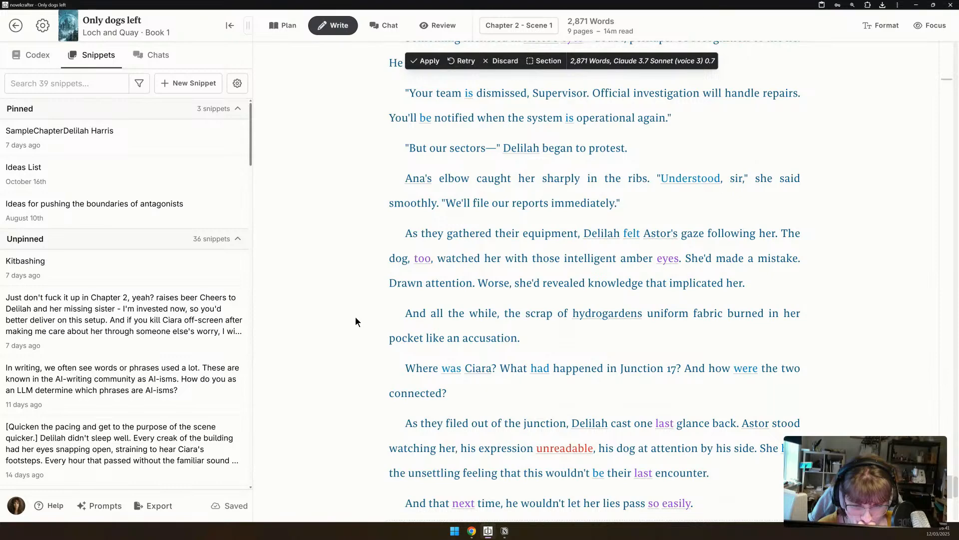
scroll(355, 322, down, 3)
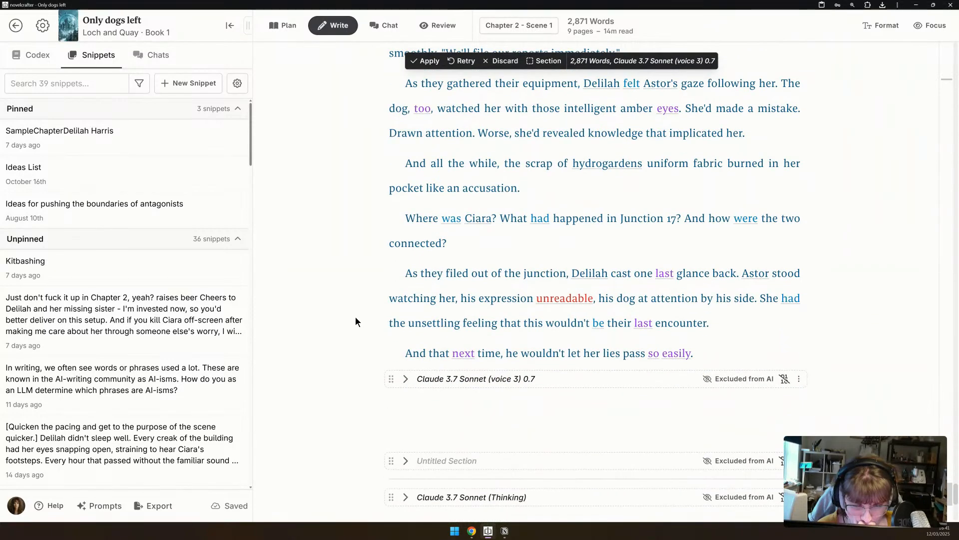
scroll(356, 321, up, 1)
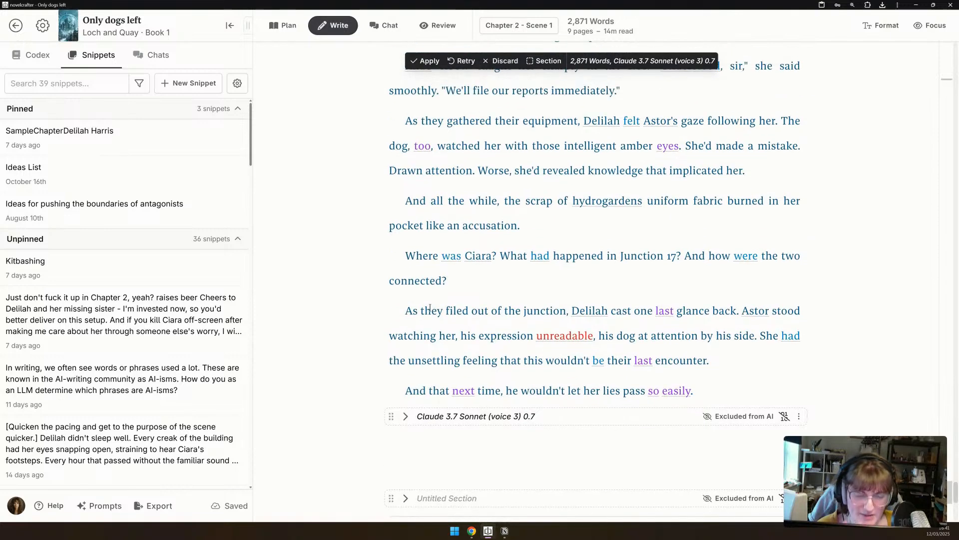
Apply the generated draft to the scene and delete its closing paragraphs after Ana's line "We'll file our reports immediately.".
click(426, 60)
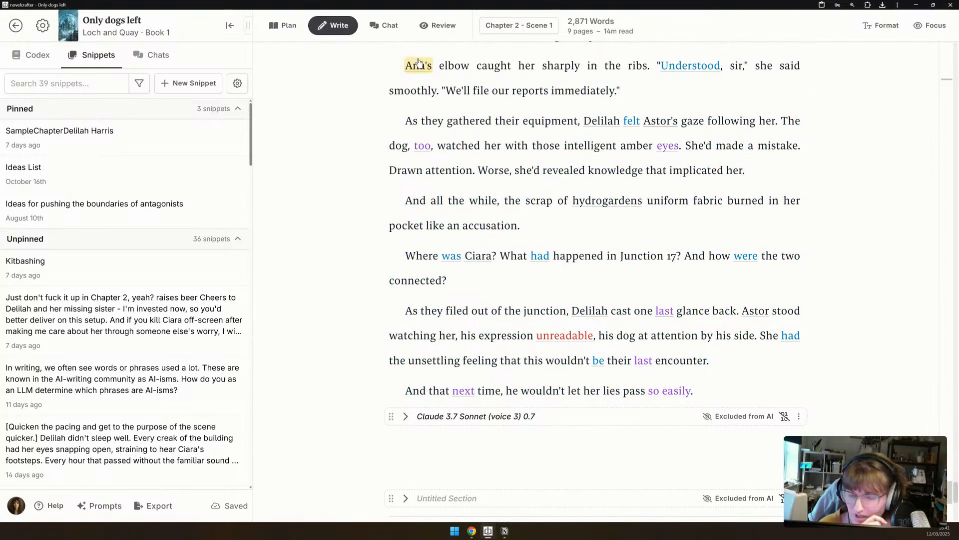
drag(695, 392, 379, 114)
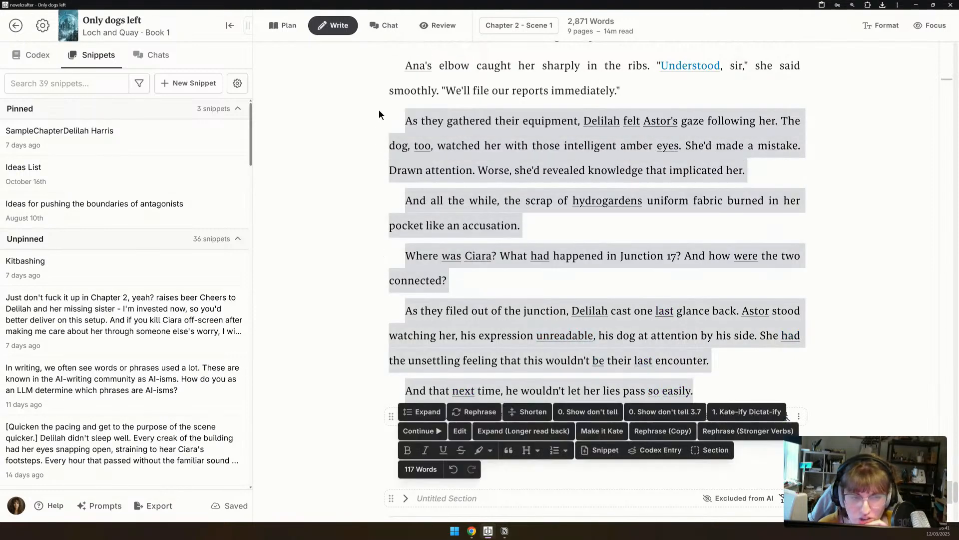
key(BackSpace)
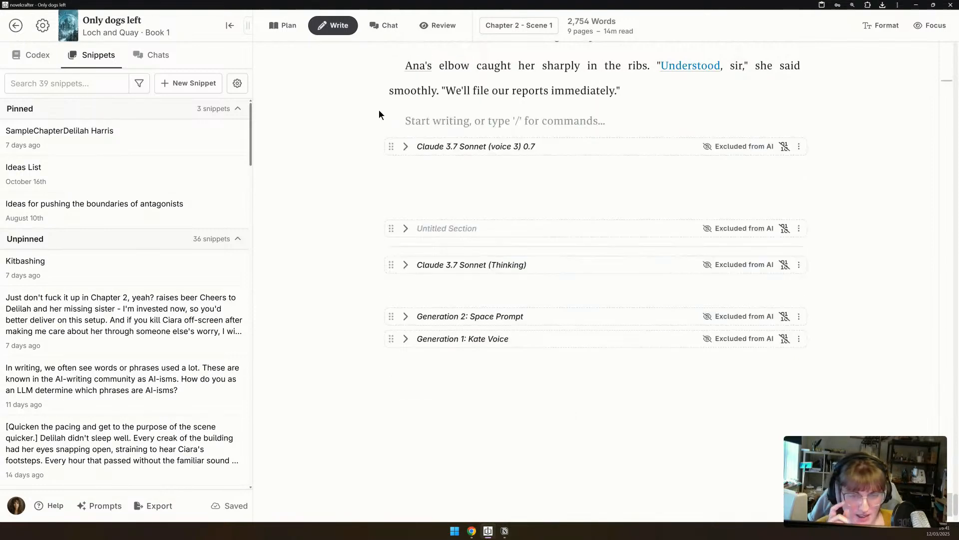
Collapse the scene beat at the scene's start and delete the ": Beneath the Surface" heading line along with its empty paragraph.
scroll(378, 199, up, 2)
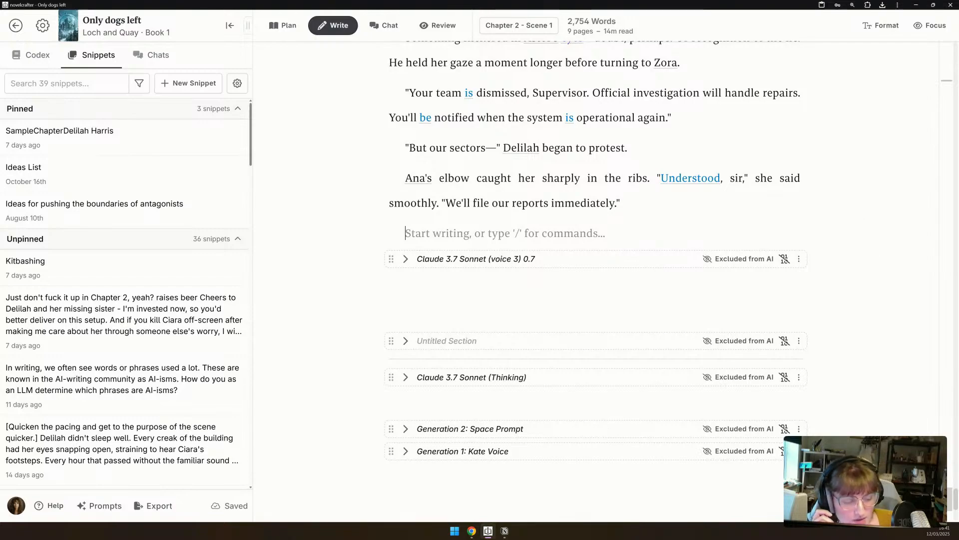
drag(952, 500, 928, 90)
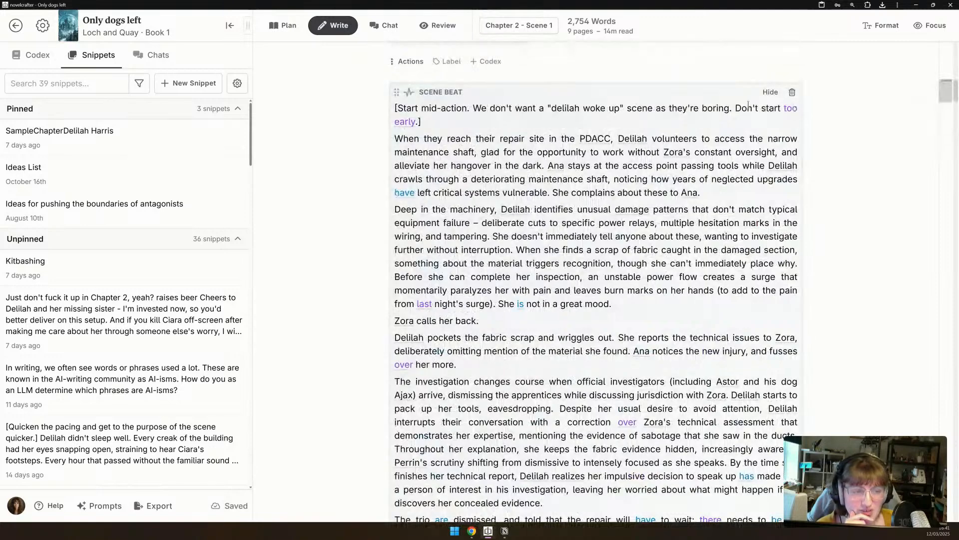
click(770, 92)
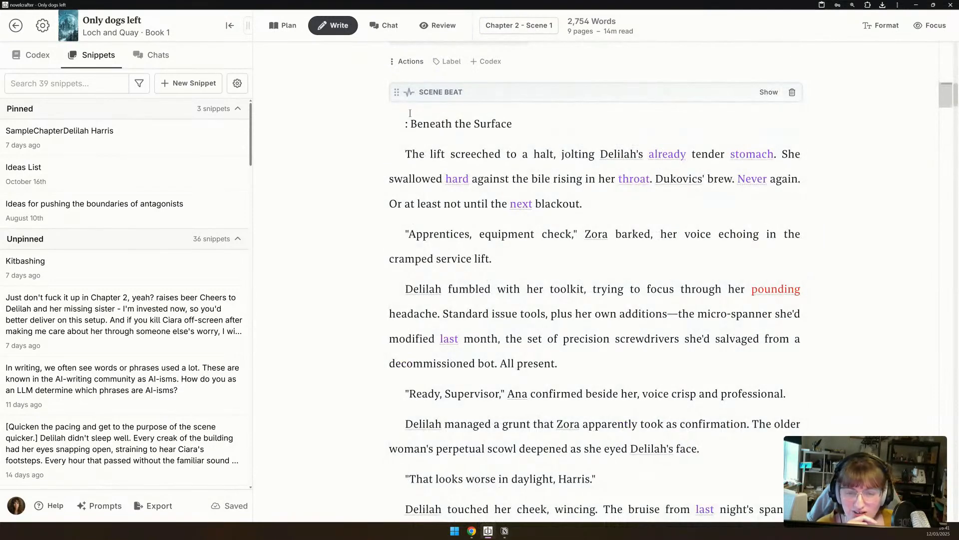
drag(410, 115, 525, 118)
key(BackSpace)
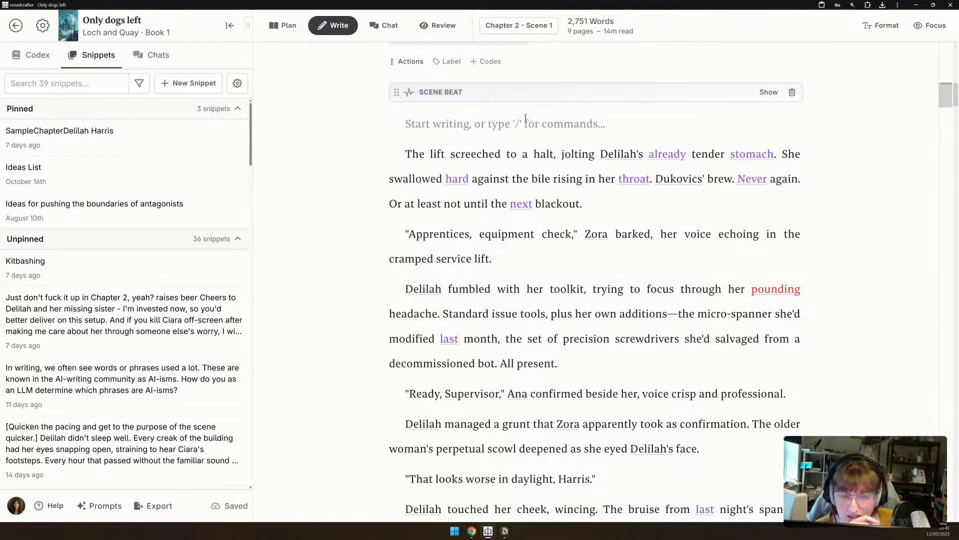
key(Delete)
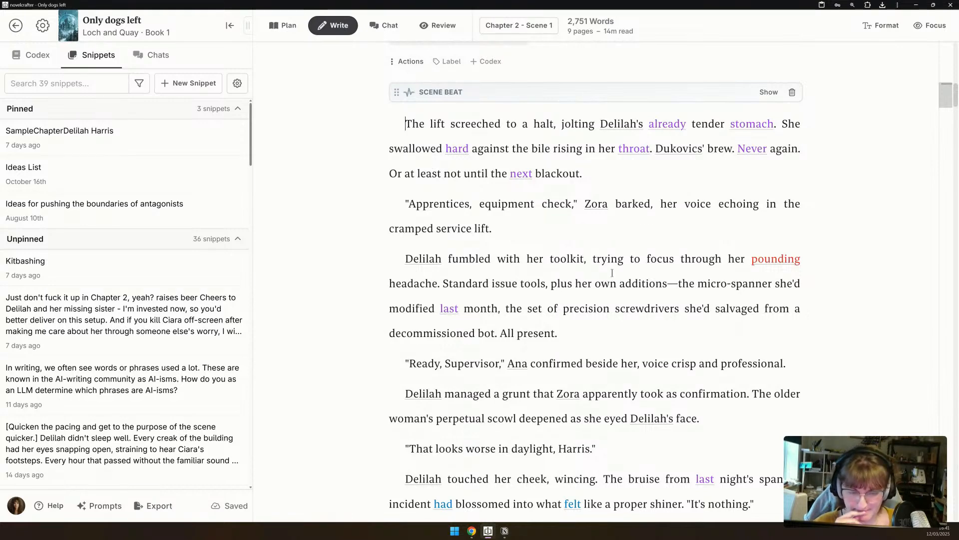
Pin the Kitbashing snippet beside the manuscript, collapse the sidebar and widen the snippet pane.
scroll(589, 145, down, 2)
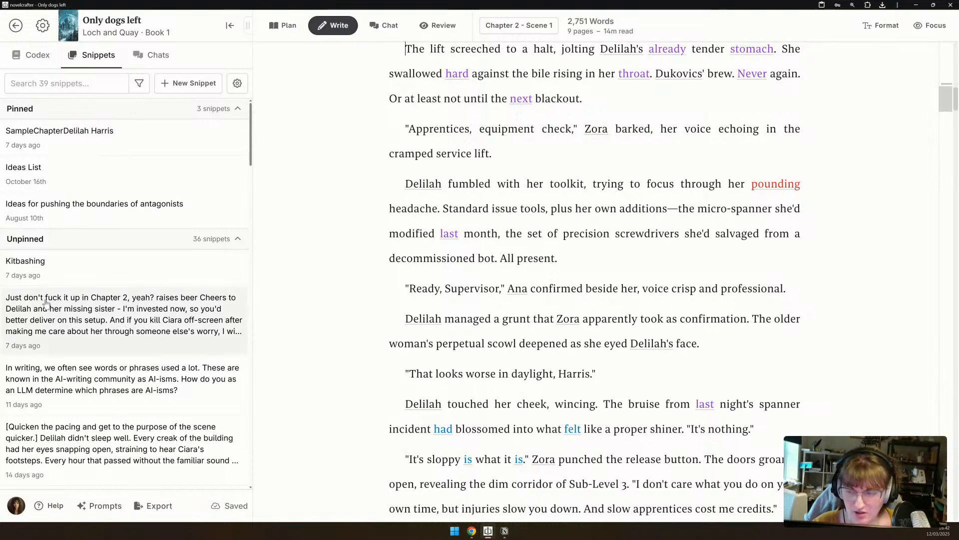
click(75, 253)
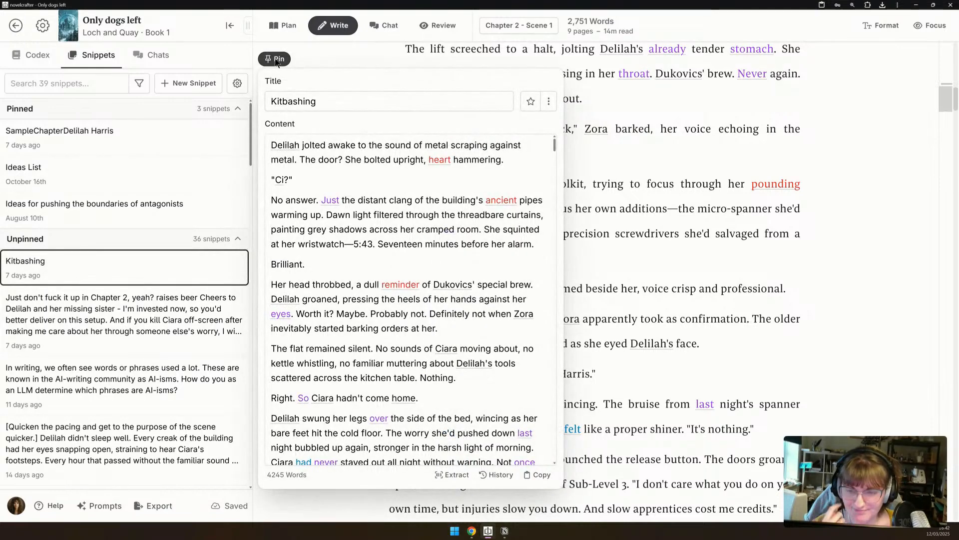
click(278, 59)
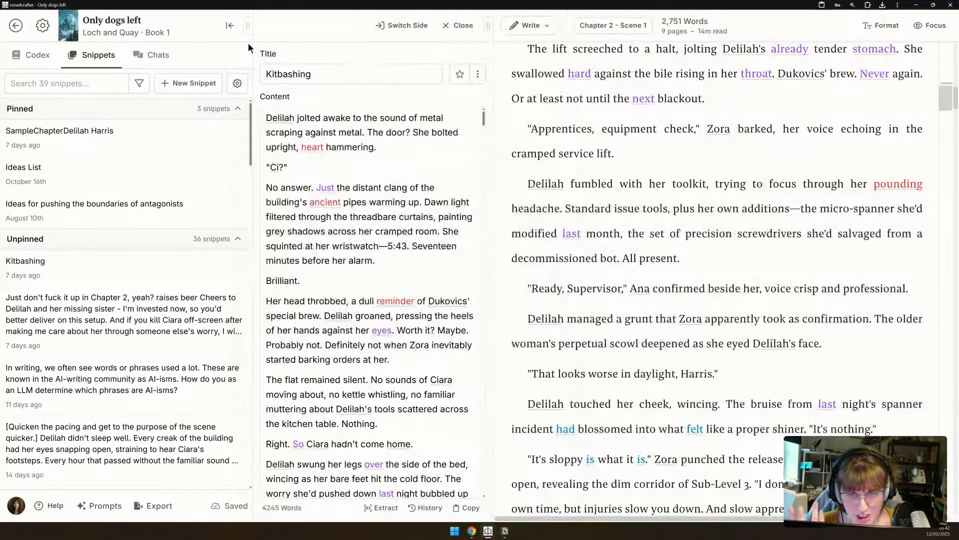
click(230, 25)
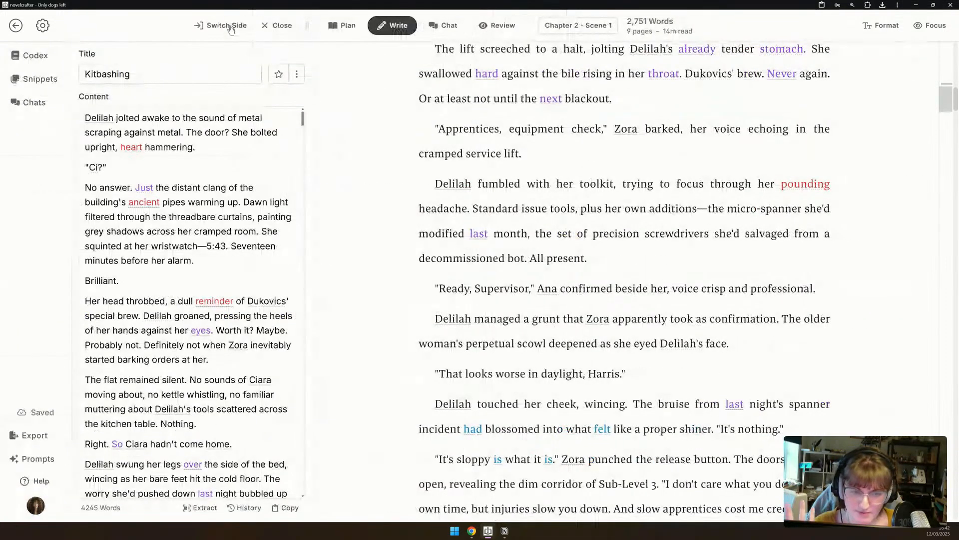
drag(307, 26, 388, 69)
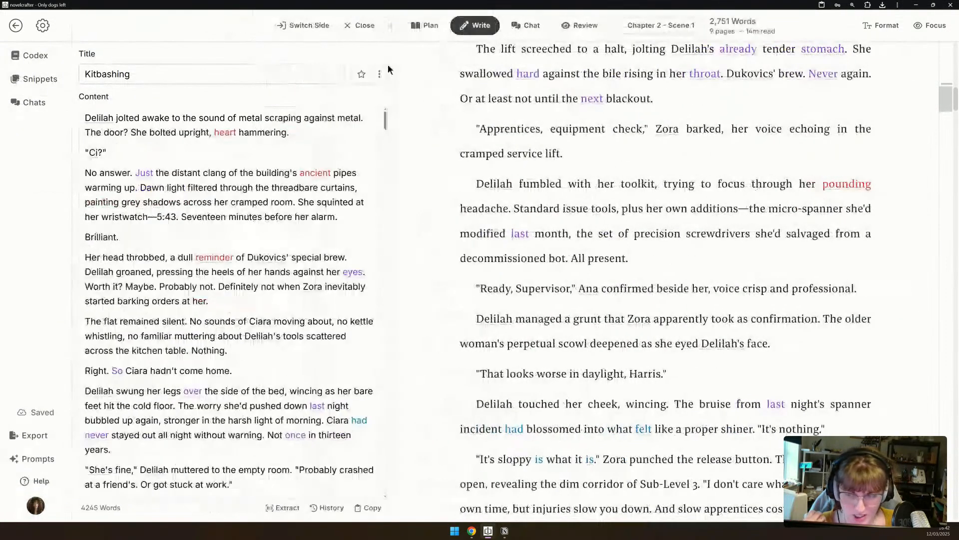
Strike through the lift passage from "Delilah managed a grunt" to "And slow apprentices cost me credits.".
scroll(463, 280, up, 3)
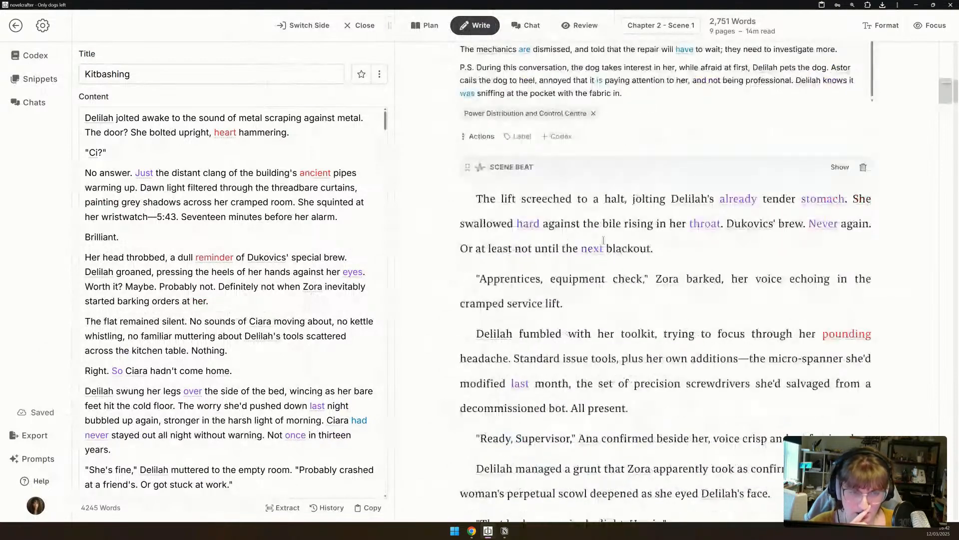
scroll(551, 206, down, 2)
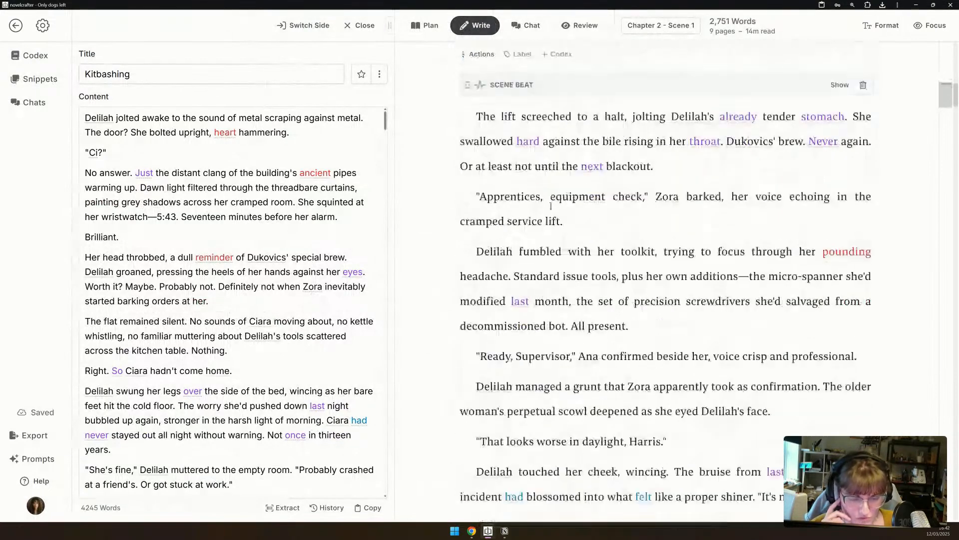
scroll(550, 206, down, 1)
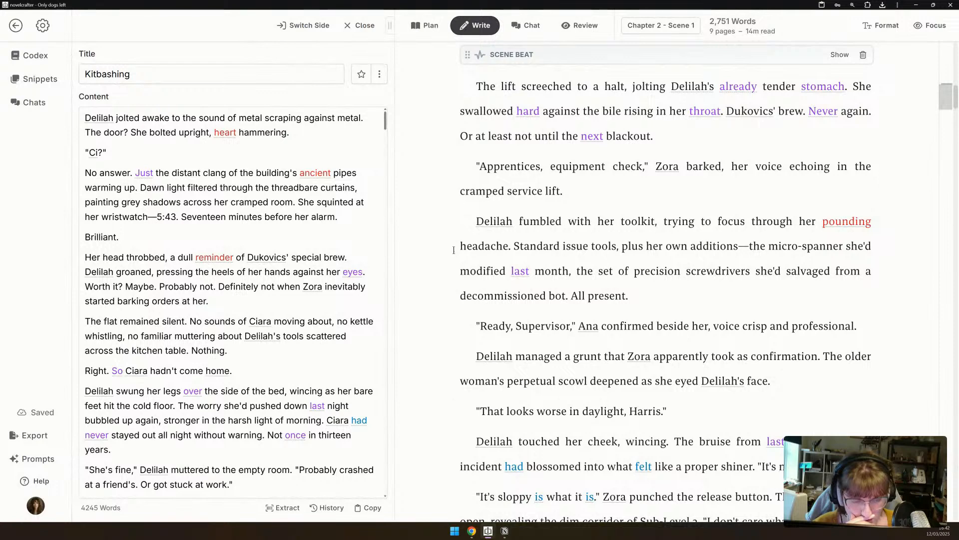
scroll(454, 250, down, 1)
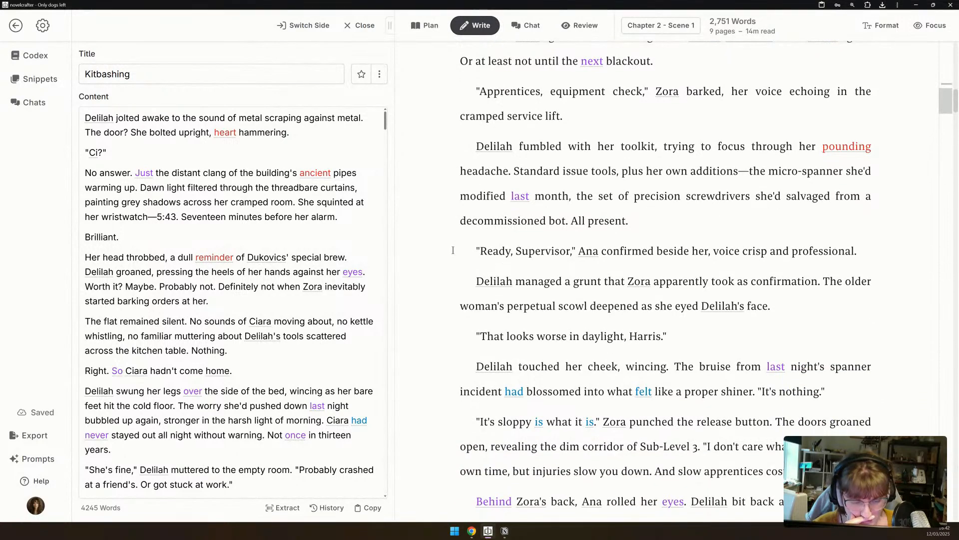
scroll(454, 250, down, 1)
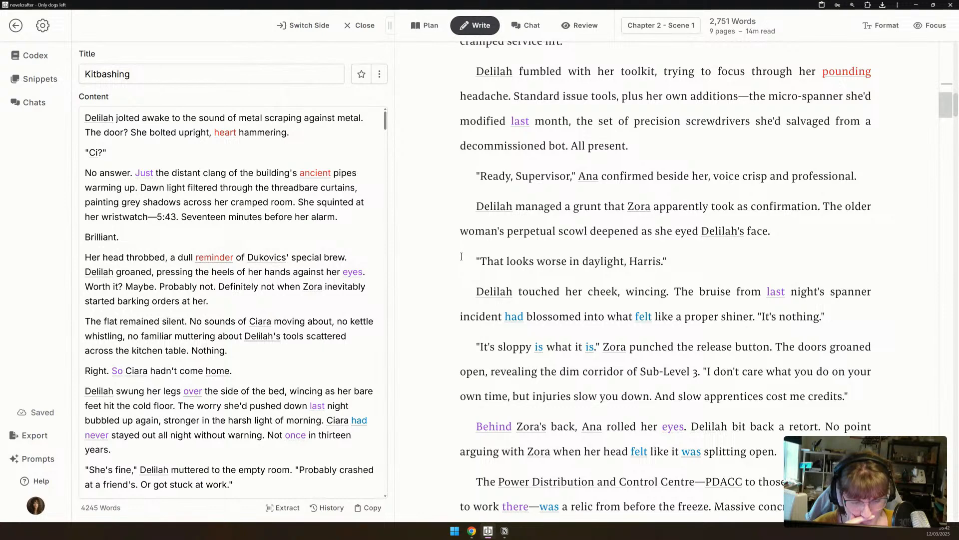
click(865, 391)
drag(849, 391, 474, 205)
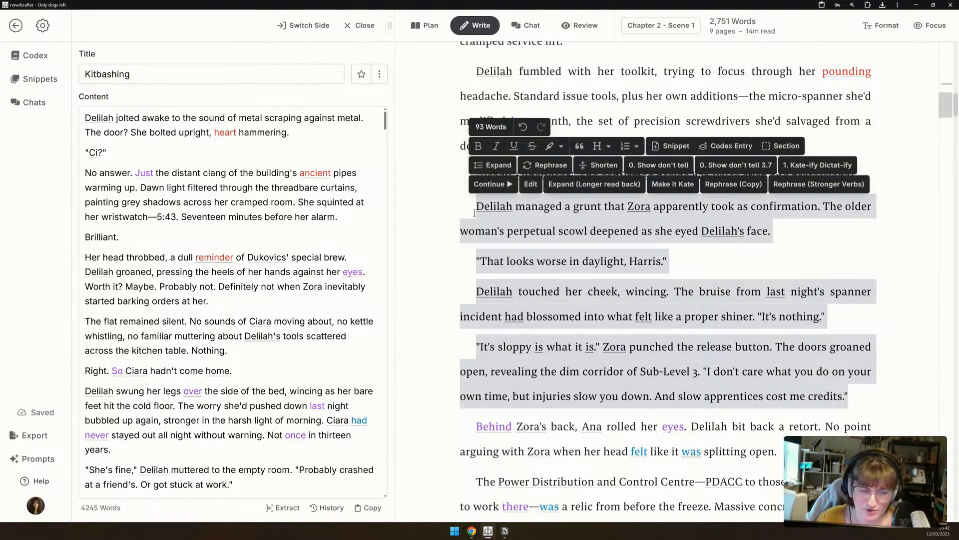
key(ctrl+shift+s)
click(691, 346)
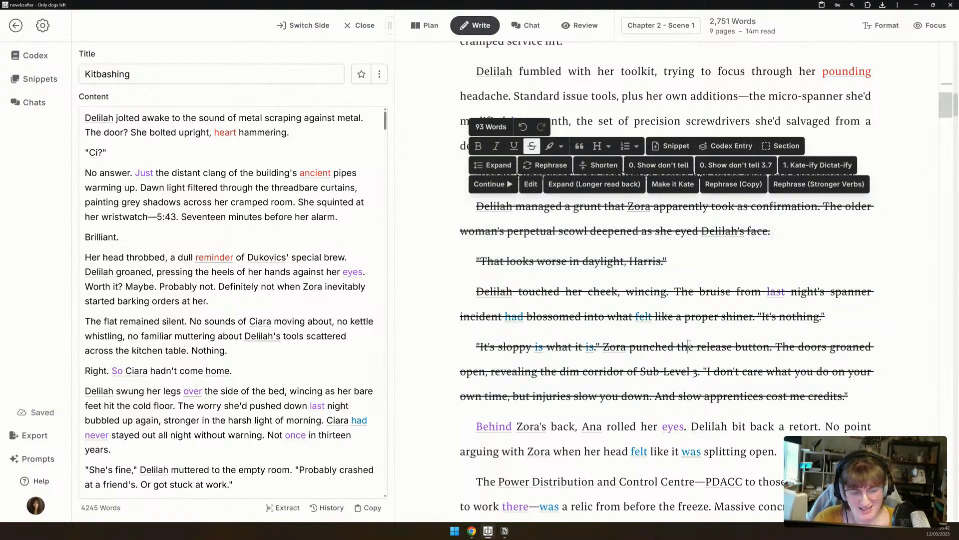
Strike through Ana's line beginning "Ready, Supervisor," just above the crossed-out passage.
scroll(654, 226, up, 3)
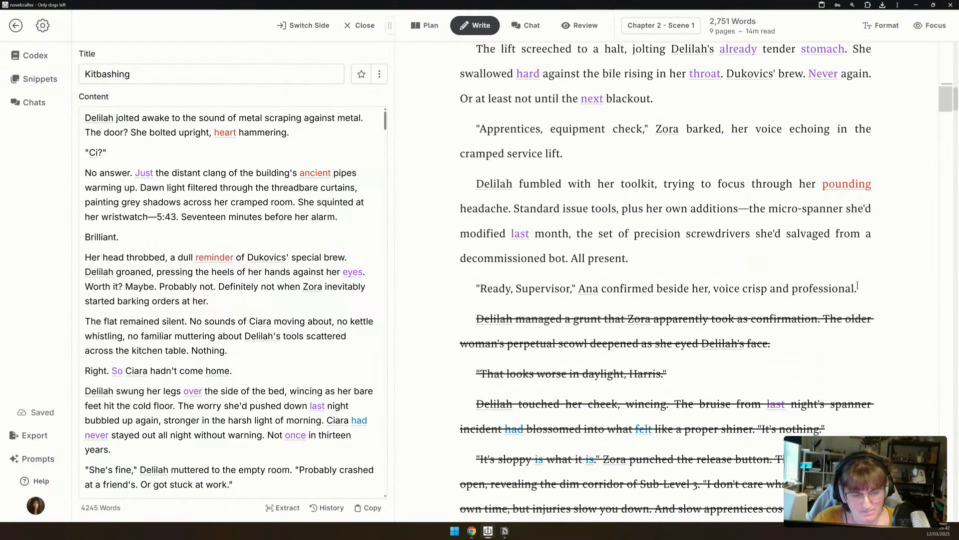
triple_click(730, 299)
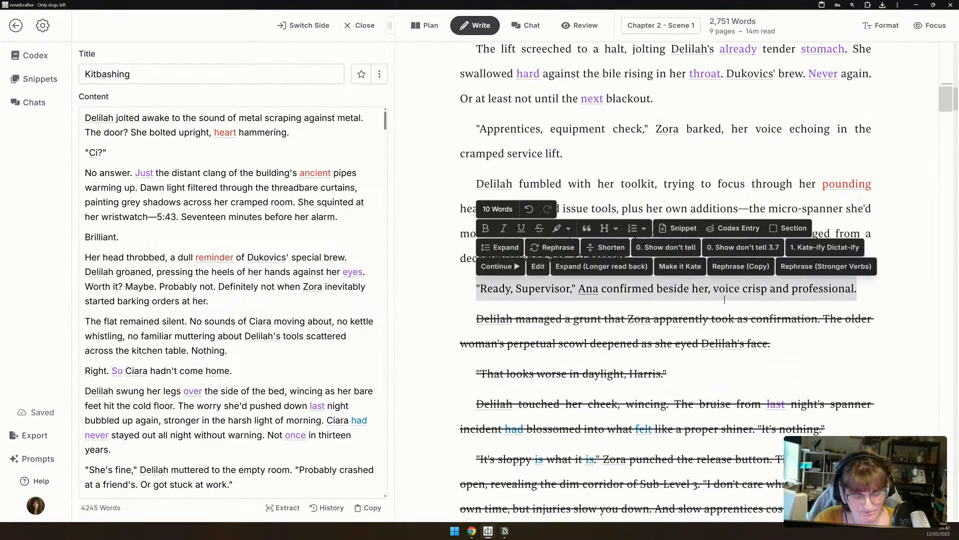
click(539, 229)
click(547, 369)
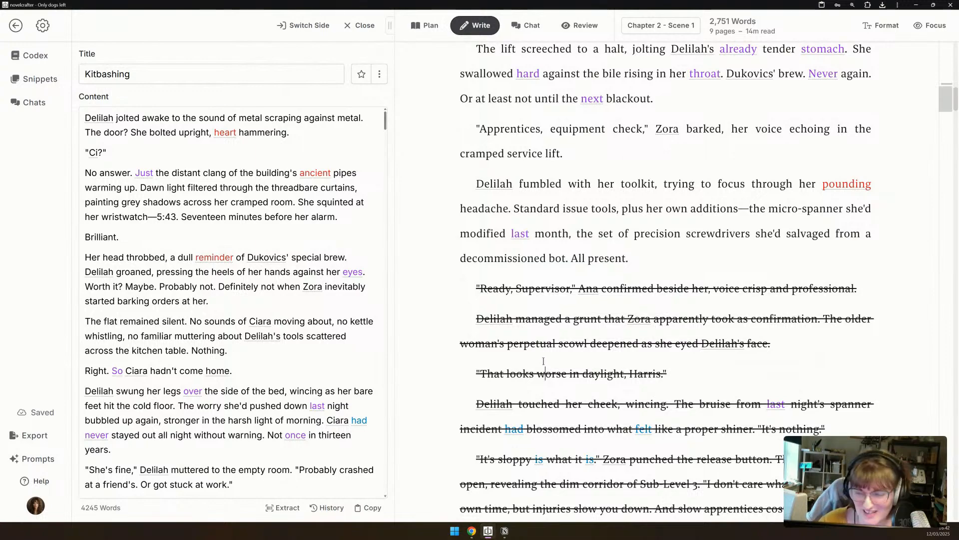
Strike through the three paragraphs from "Behind Zora's back, Ana rolled her eyes" to "failing to initiate proper handshake protocols.".
scroll(542, 362, down, 3)
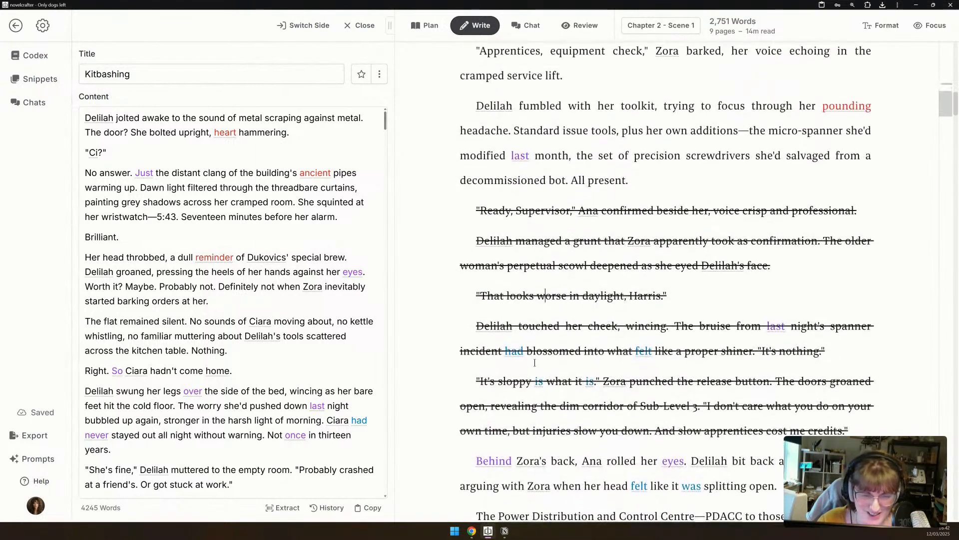
scroll(473, 338, up, 5)
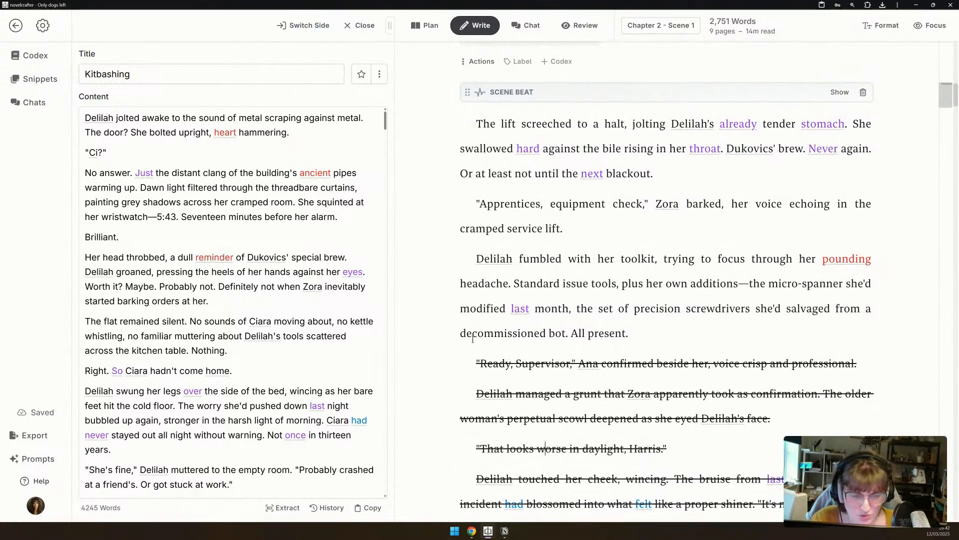
scroll(472, 340, down, 4)
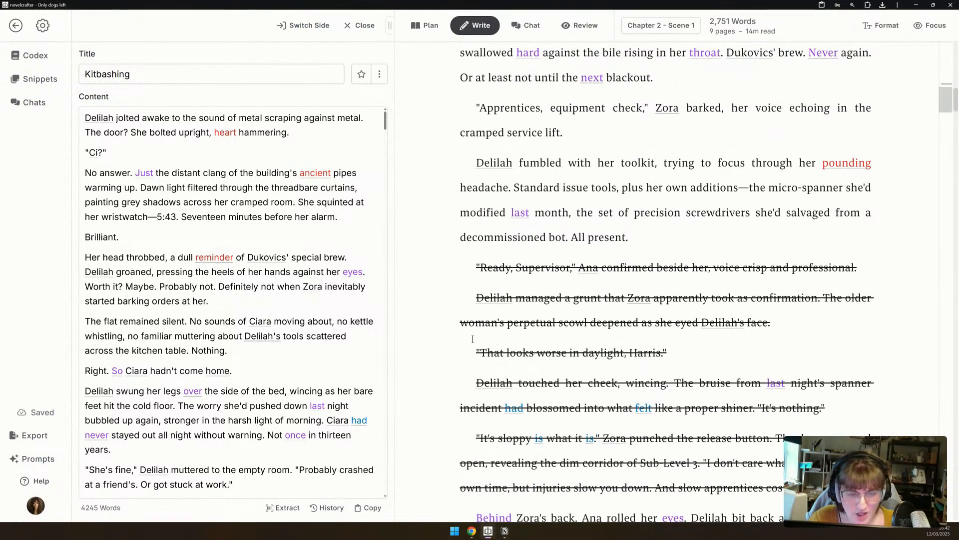
scroll(472, 339, down, 2)
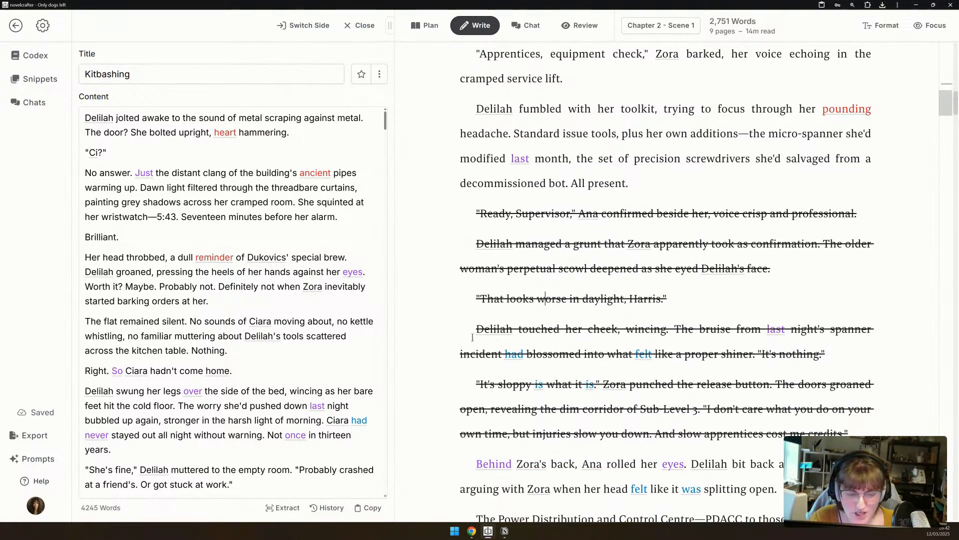
scroll(471, 340, down, 6)
scroll(470, 339, down, 7)
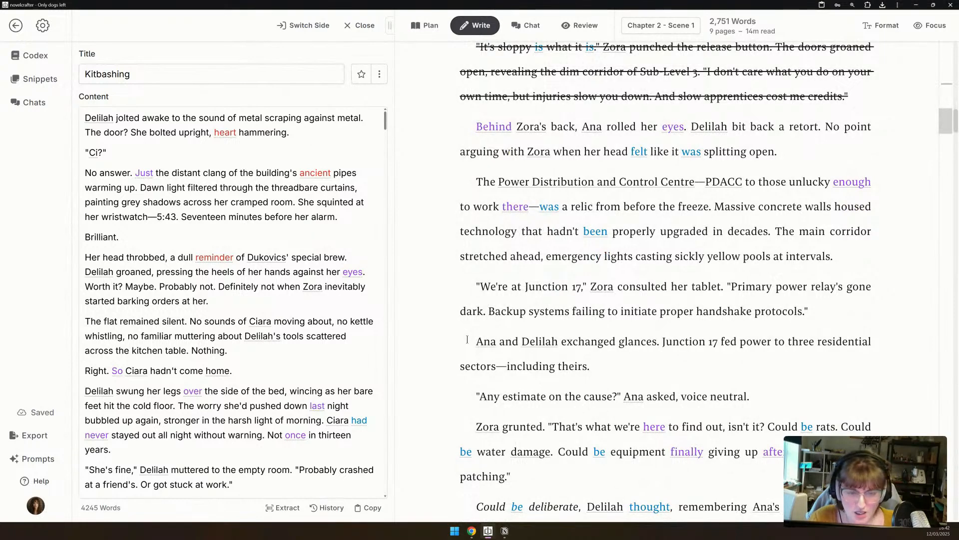
scroll(431, 299, down, 4)
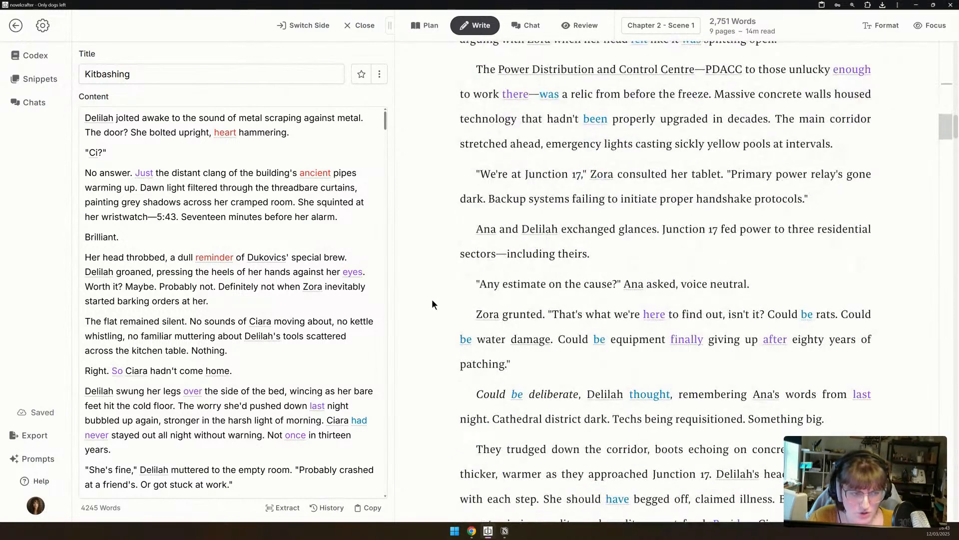
scroll(432, 299, up, 1)
scroll(432, 299, up, 1)
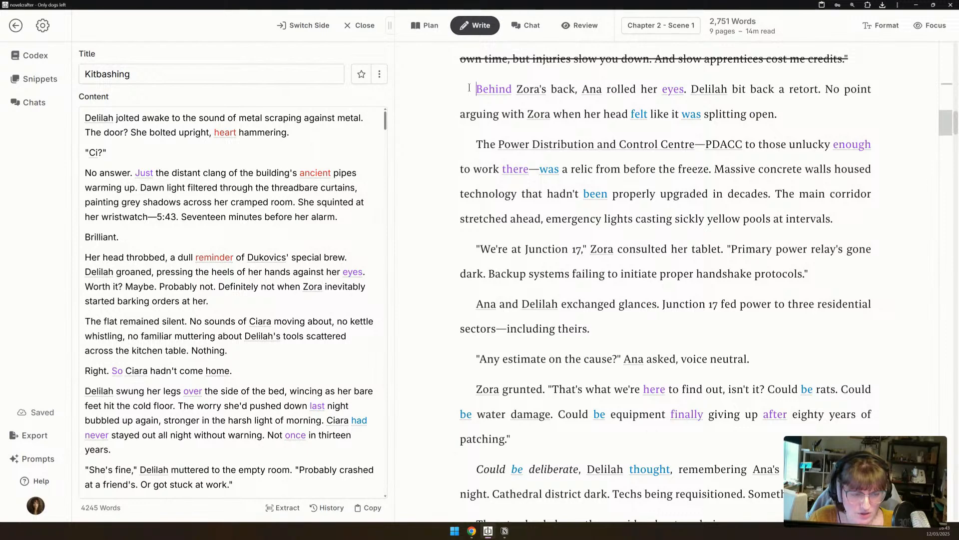
drag(469, 88, 668, 97)
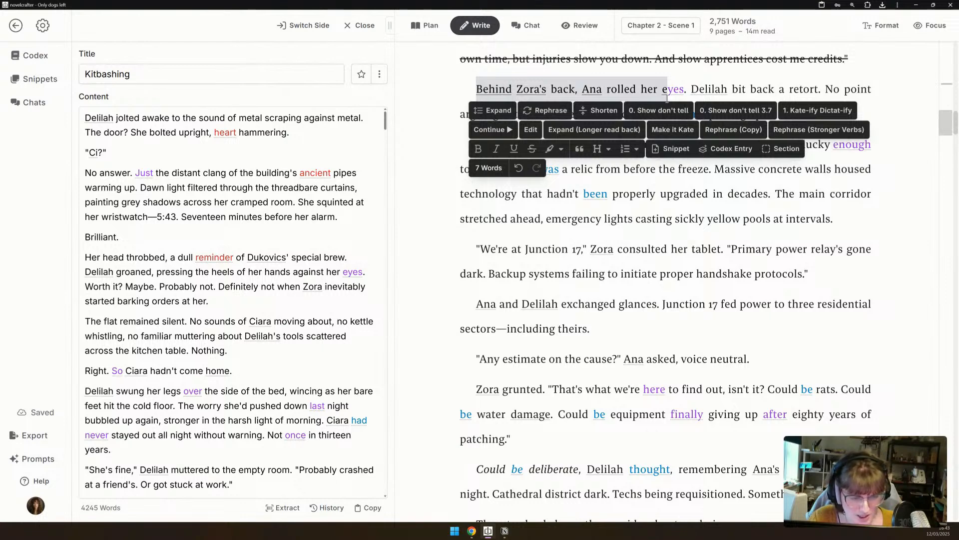
drag(668, 102, 832, 271)
key(ctrl+shift+s)
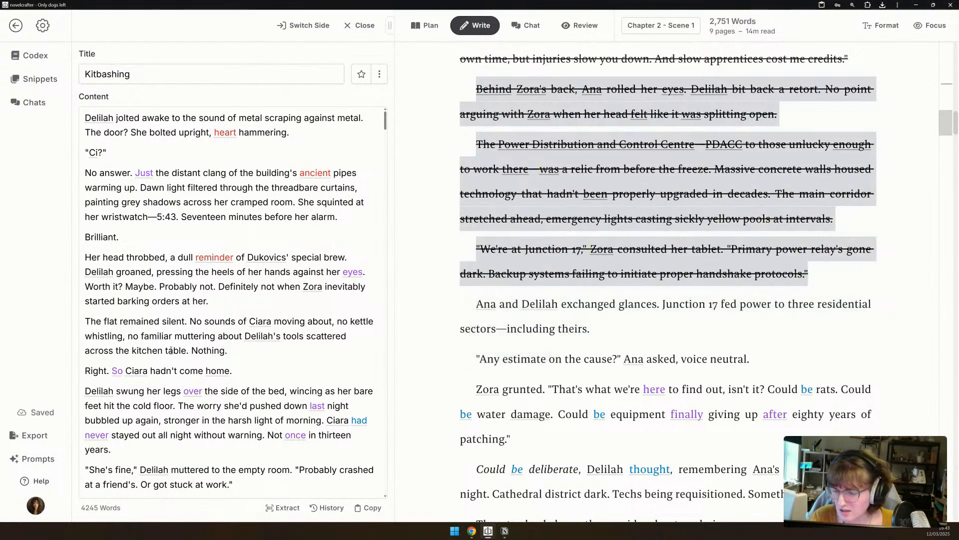
Insert three blank lines in the Kitbashing snippet after the paragraph ending "techs from every sector...".
scroll(171, 352, down, 4)
scroll(171, 352, down, 10)
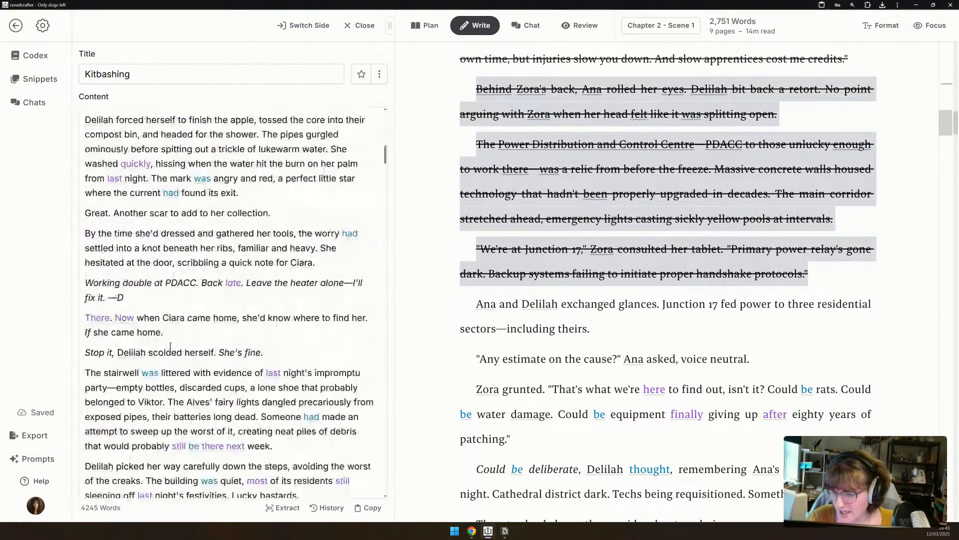
scroll(171, 346, down, 12)
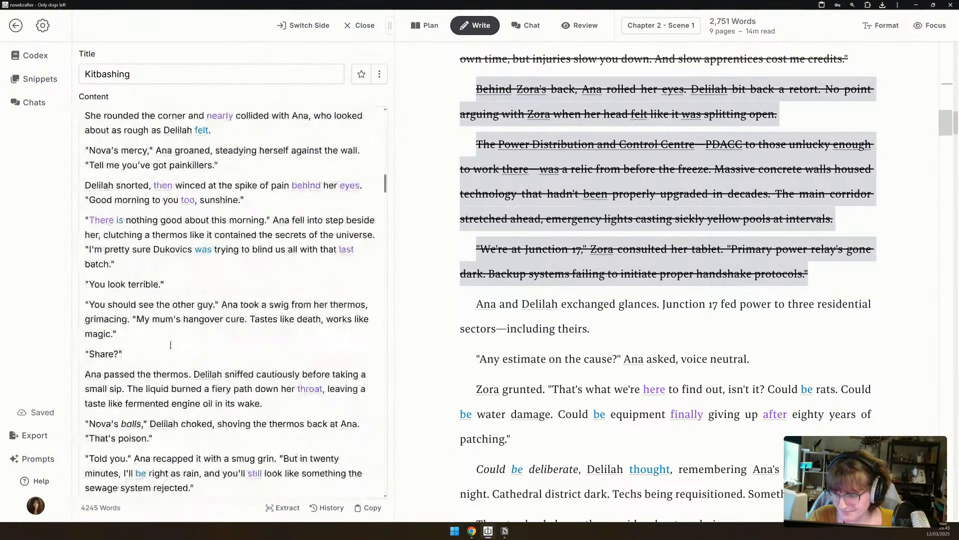
scroll(171, 344, up, 3)
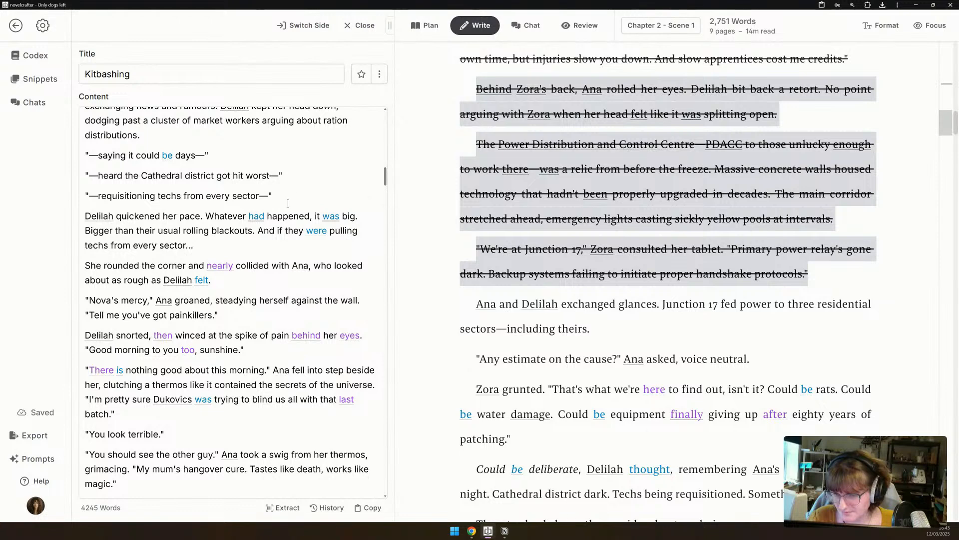
click(238, 245)
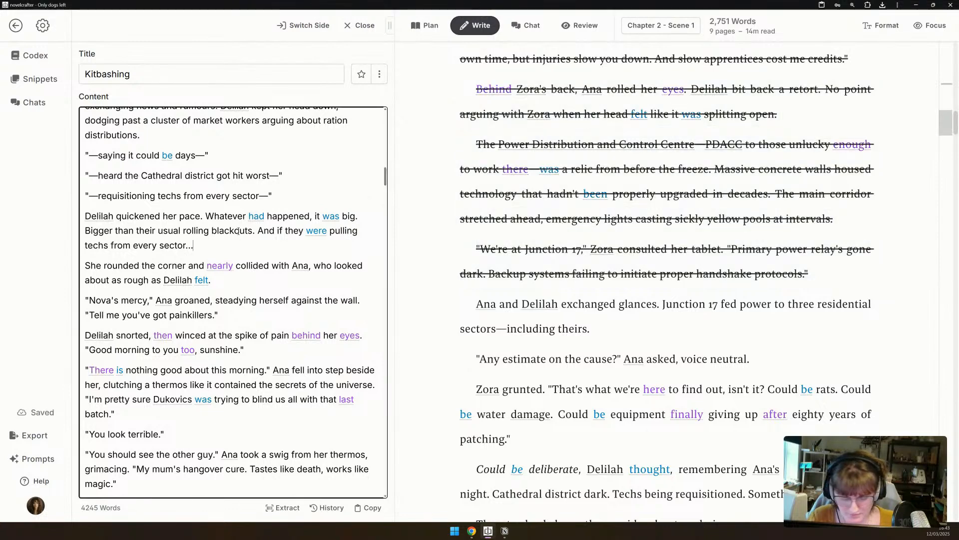
key(Return)
key(Return)
key(Return)
scroll(267, 235, down, 2)
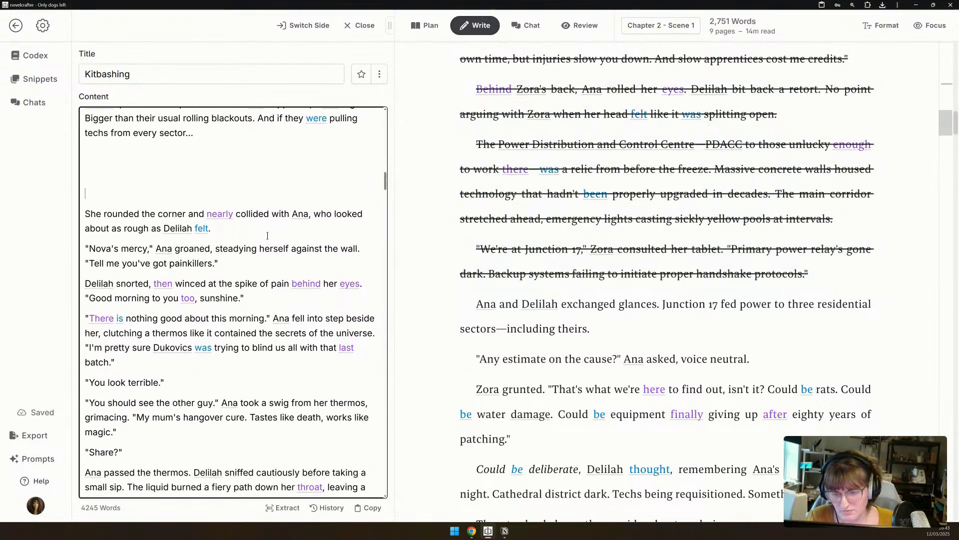
scroll(345, 408, down, 2)
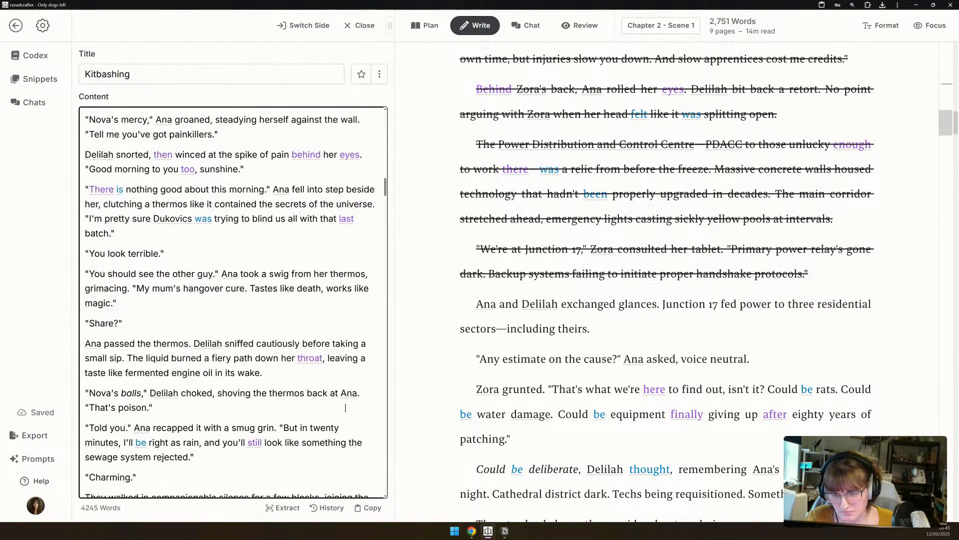
Delete the scene's opening from "The lift screeched to a halt" through the struck-out "failing to initiate proper handshake protocols.".
scroll(521, 388, up, 10)
scroll(521, 388, down, 8)
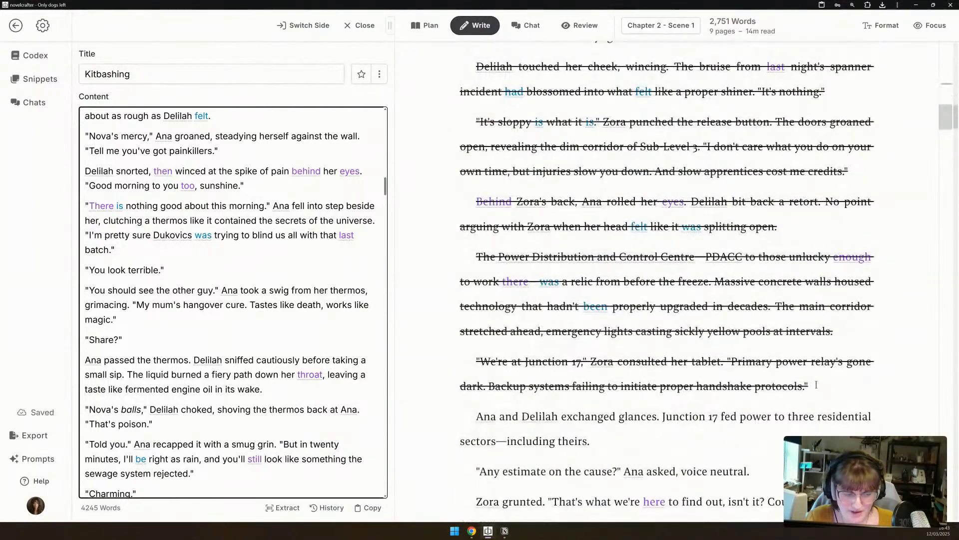
drag(768, 400, 500, 201)
scroll(463, 378, up, 8)
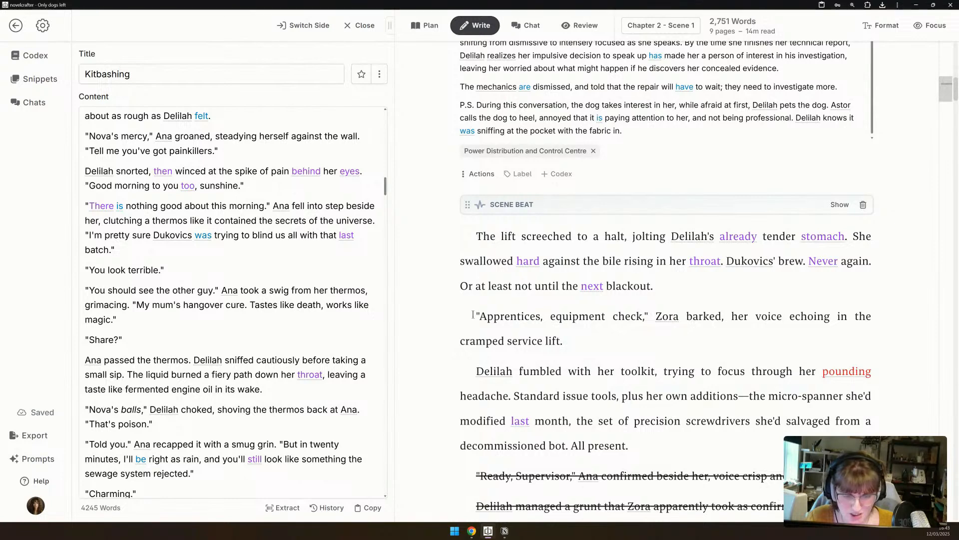
shift+click(468, 228)
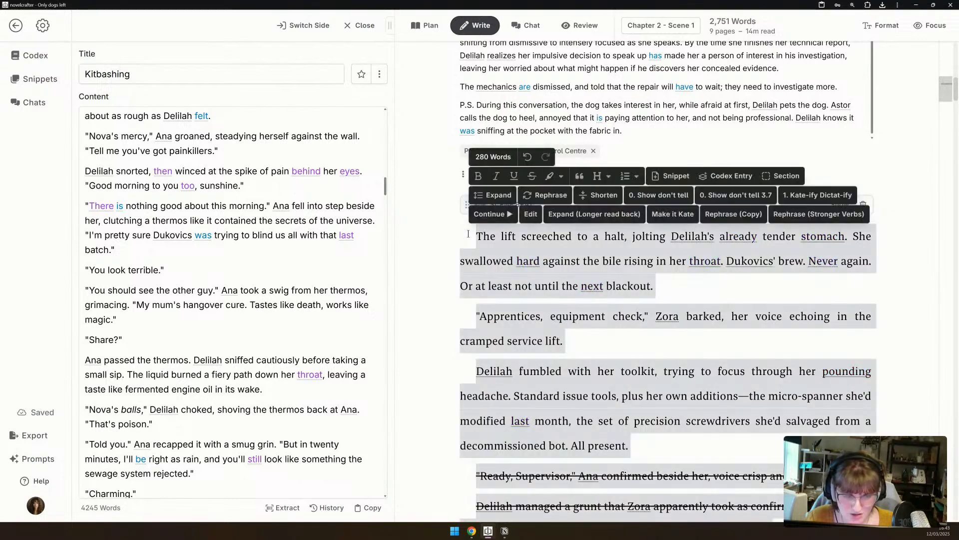
key(BackSpace)
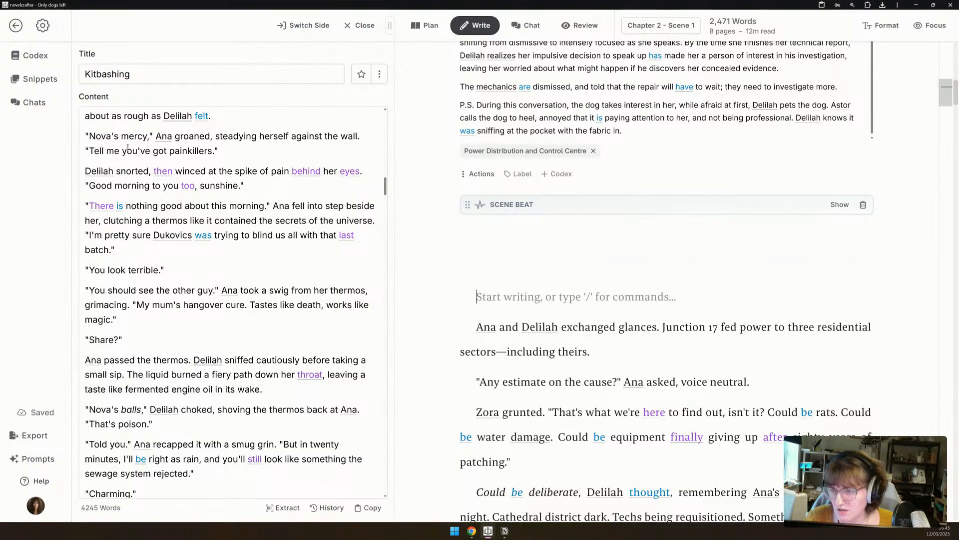
scroll(133, 144, up, 1)
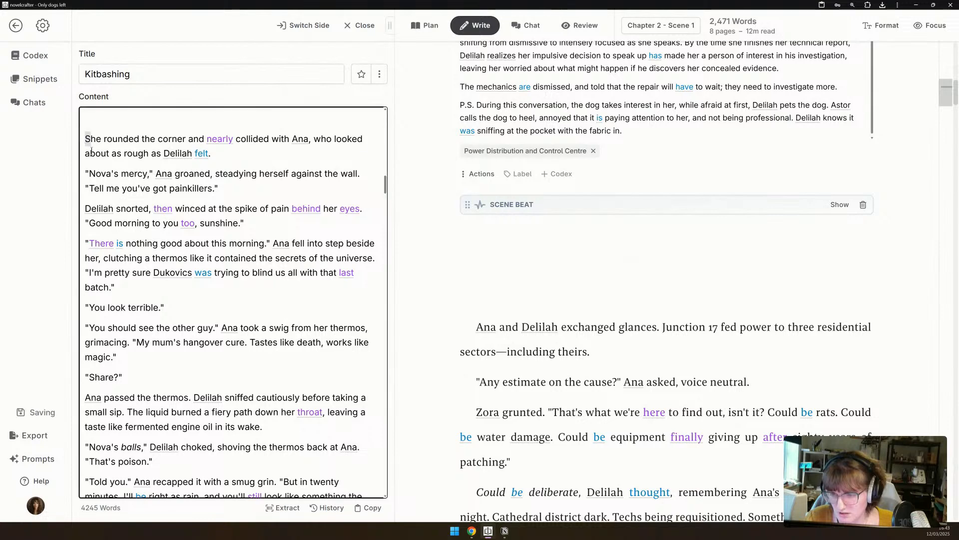
drag(85, 140, 195, 371)
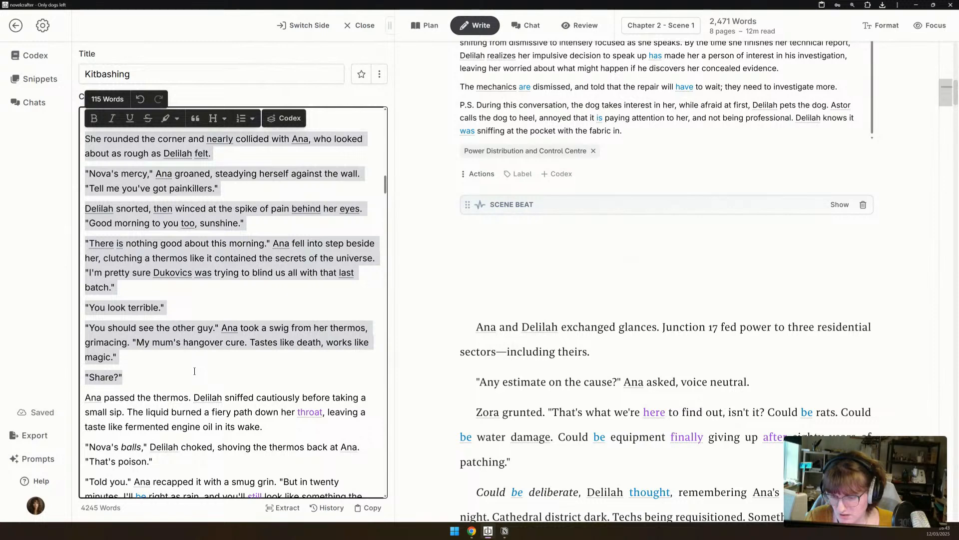
scroll(195, 370, down, 3)
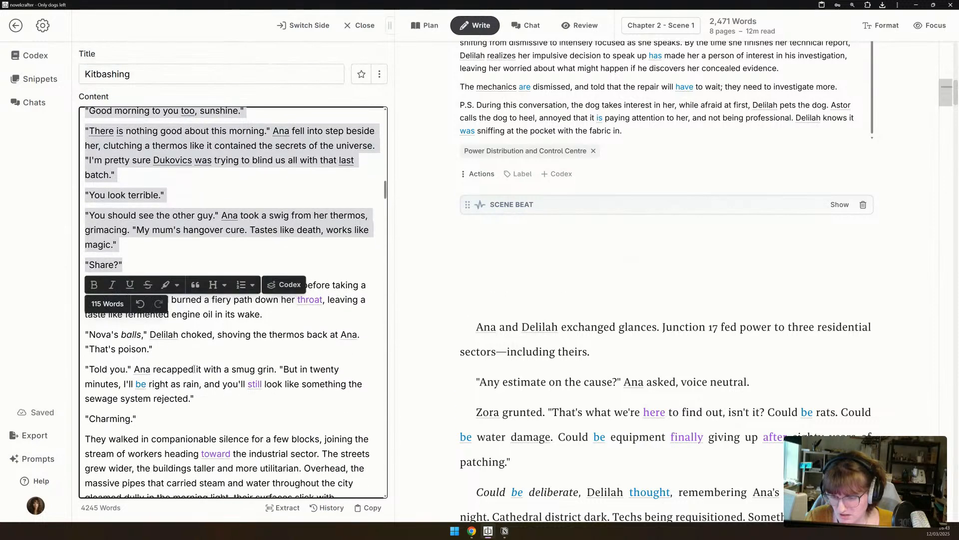
scroll(196, 364, down, 1)
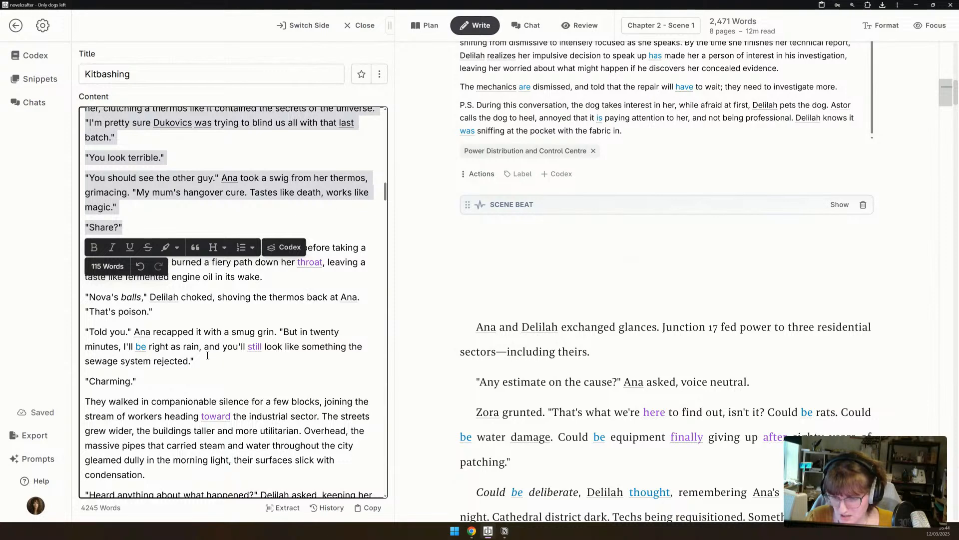
click(207, 358)
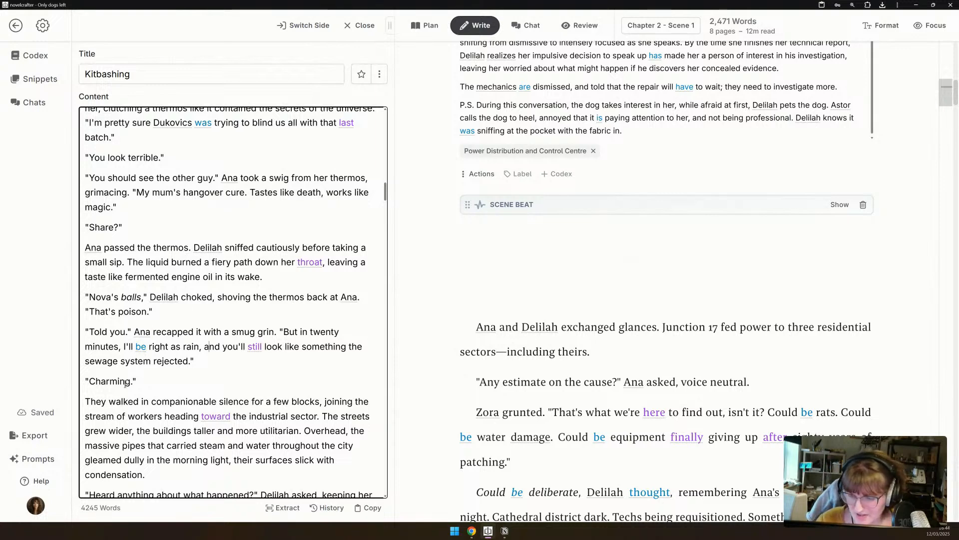
scroll(137, 353, up, 3)
scroll(95, 144, up, 1)
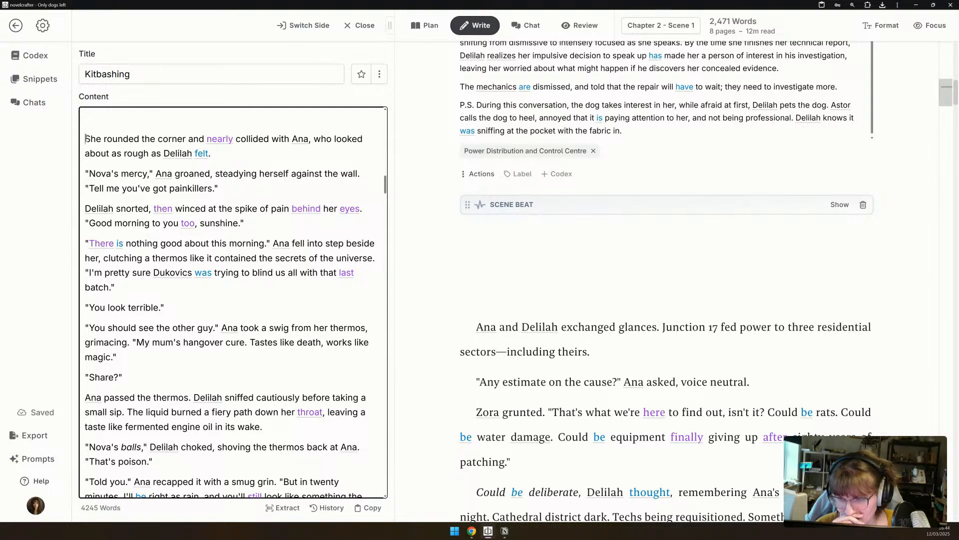
Move the Kitbashing passage from "She rounded the corner" through "You look terrible." to the scene's start, directly below the scene beat.
drag(86, 139, 183, 308)
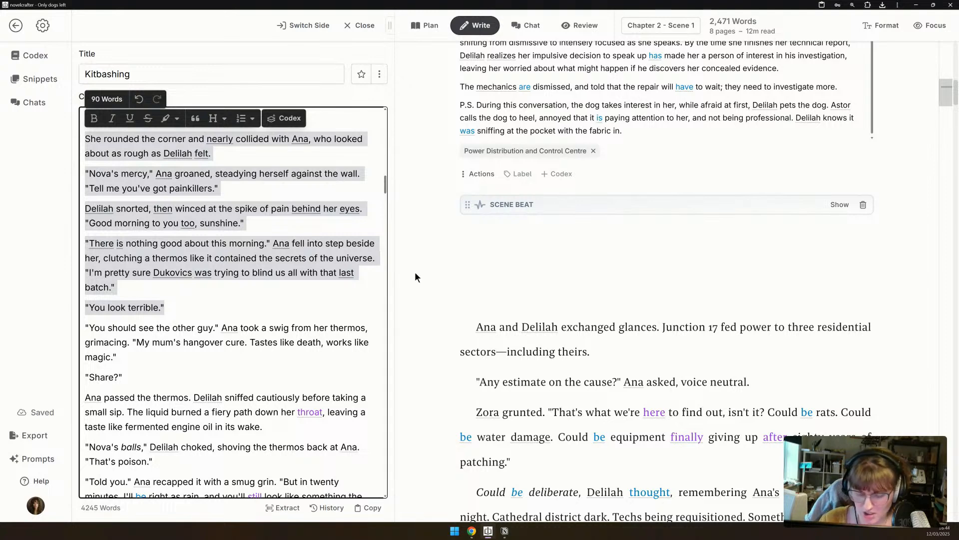
key(ctrl+x)
click(488, 237)
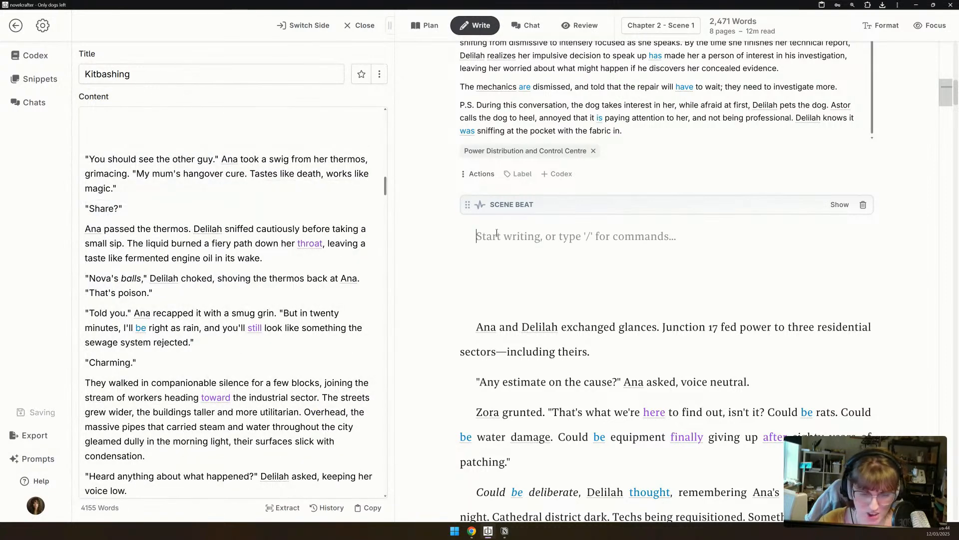
key(ctrl+v)
scroll(536, 254, down, 1)
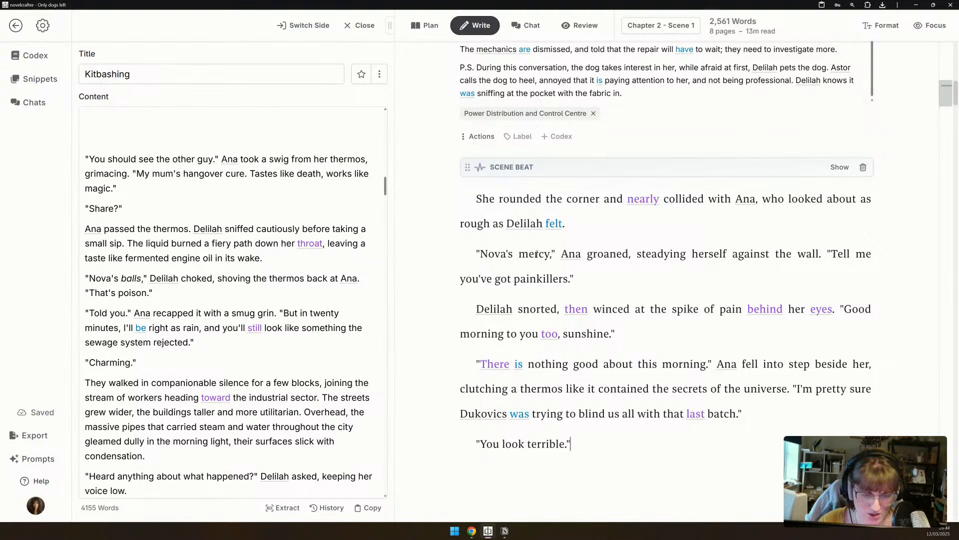
Change the speaker of "Nova's mercy" from Ana to Delilah in the scene and delete the paragraph beginning "She rounded the corner" above it.
double_click(571, 255)
text(Delilah)
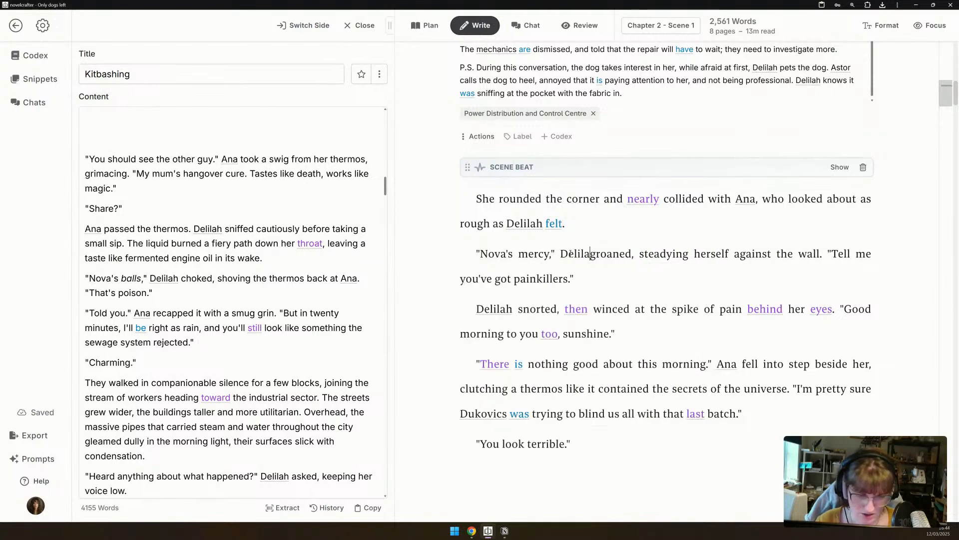
triple_click(583, 224)
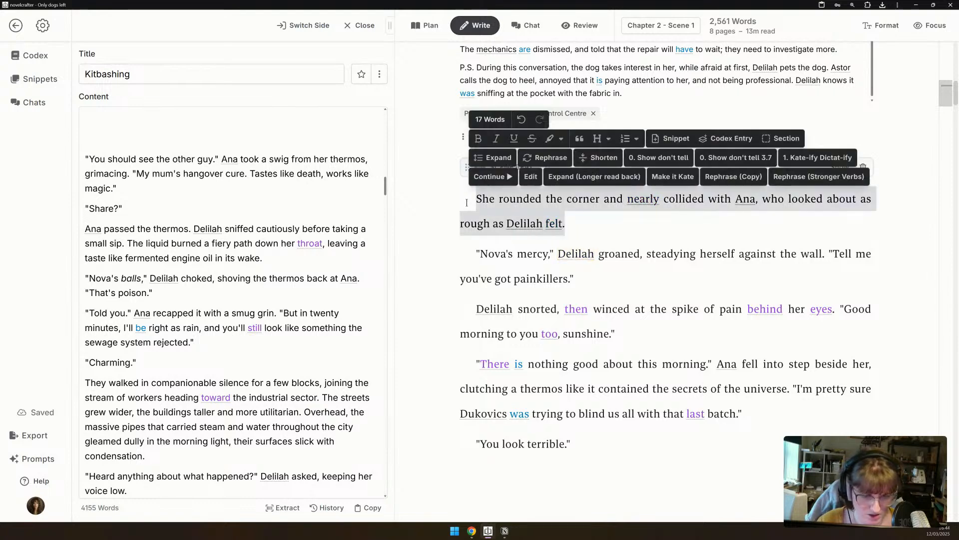
key(Delete)
key(Delete)
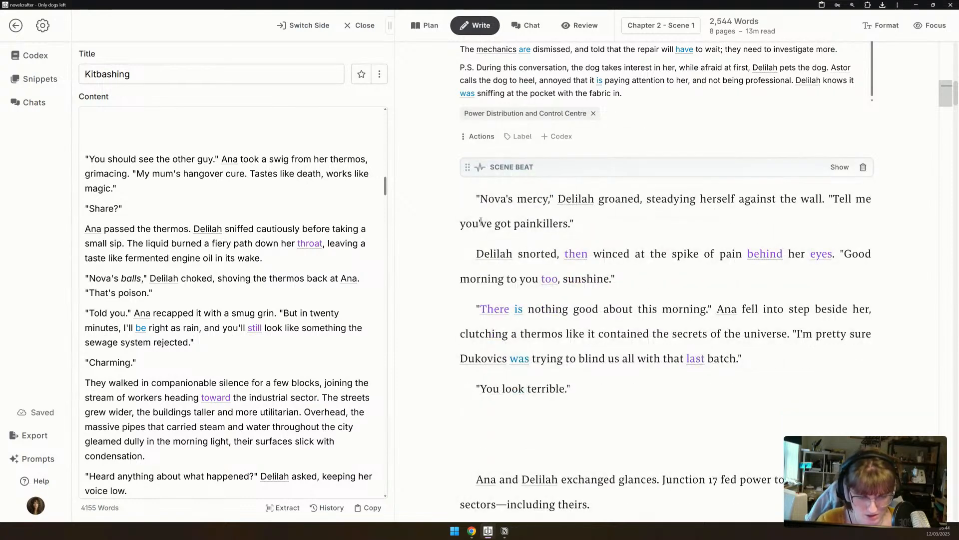
Delete the sentence "Delilah snorted, then winced at the spike of pain behind her eyes." before "Good morning to you too, sunshine.".
drag(476, 254, 841, 252)
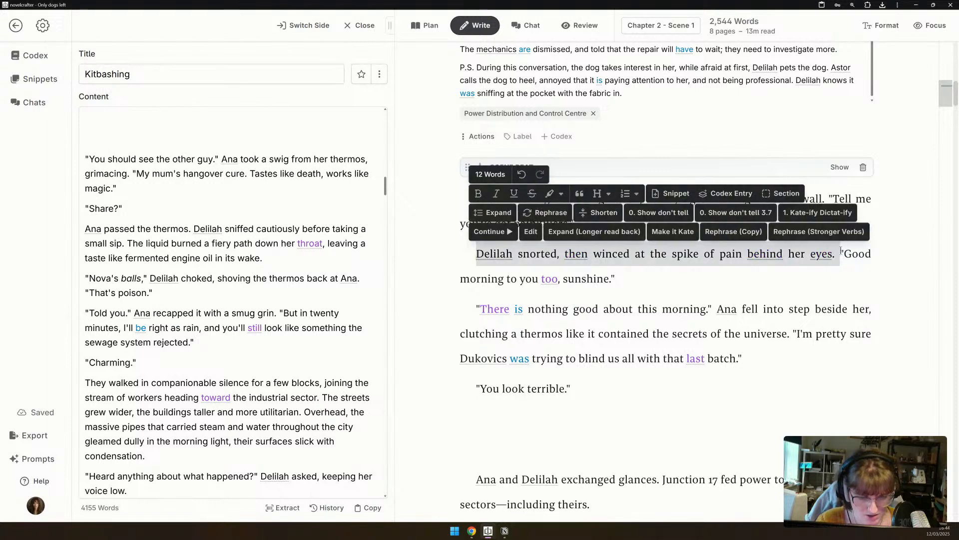
key(BackSpace)
click(687, 250)
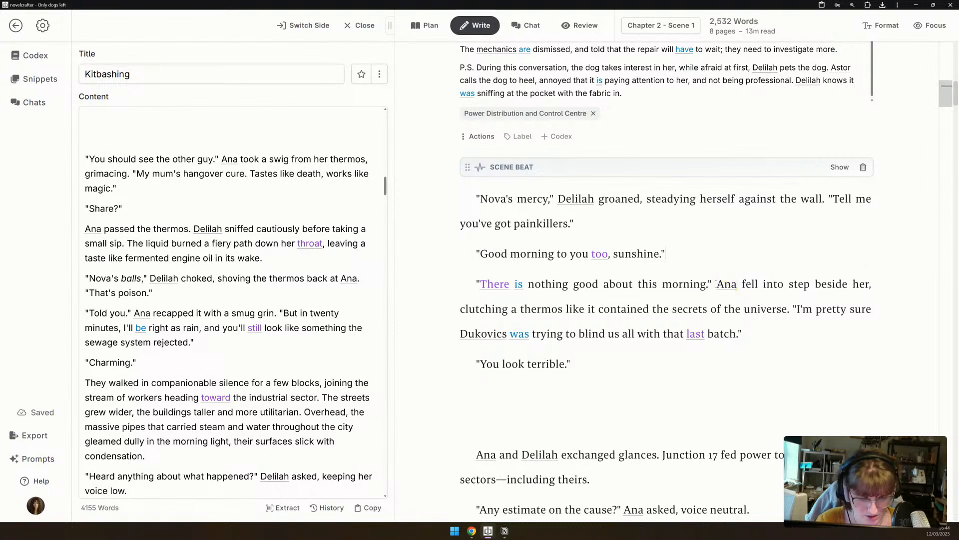
Reword the action after "nothing good about this morning" to "Delilah fell into step beside Ana, who was clutching a thermos.".
drag(716, 284, 867, 284)
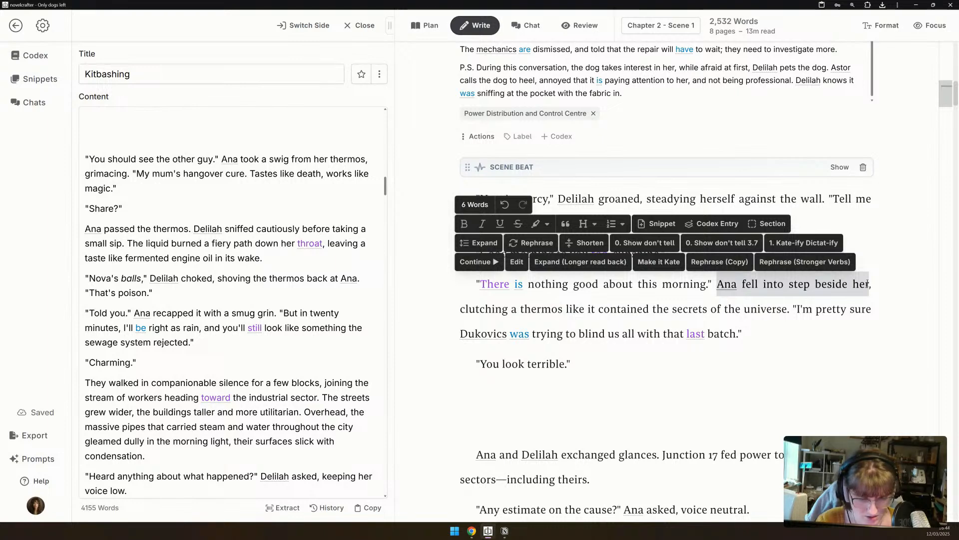
text(Delilah )
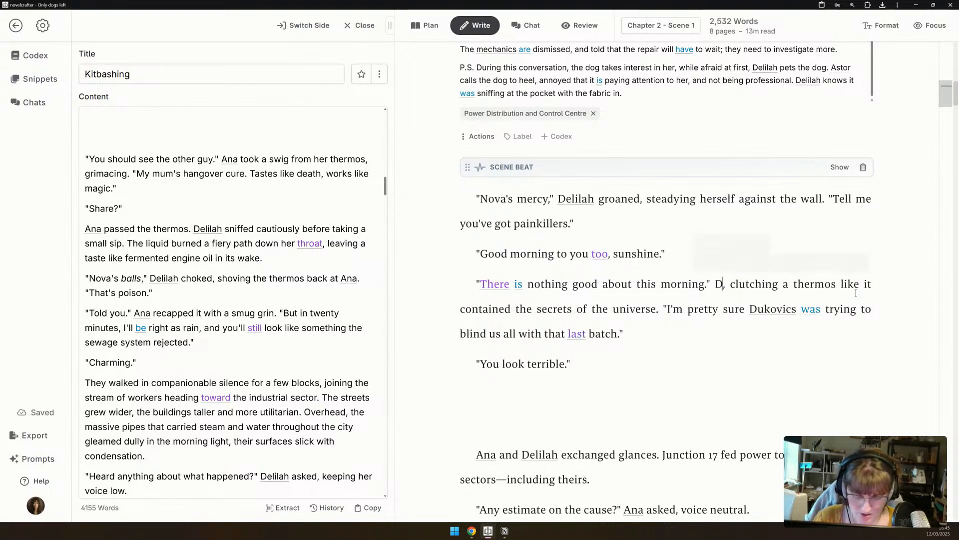
text(fell into step )
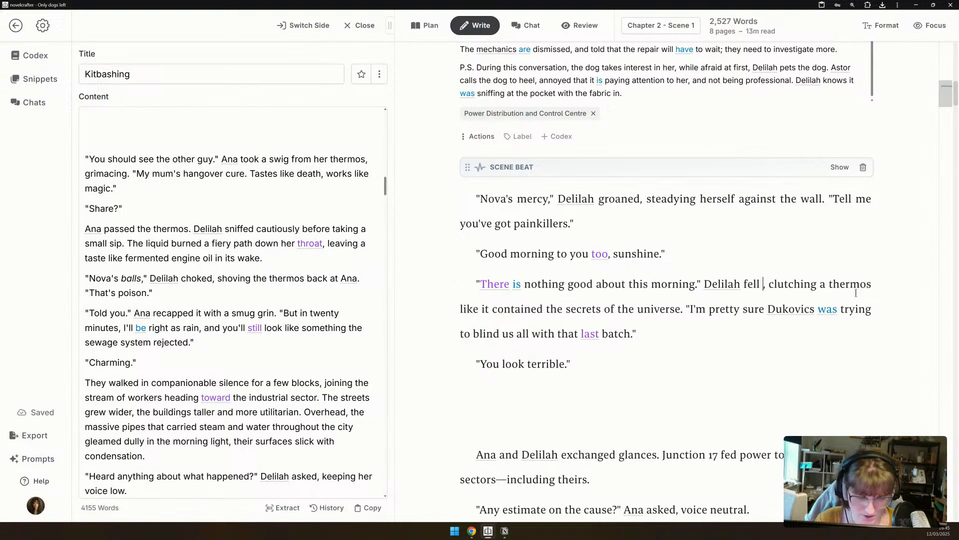
text(beside Ana,)
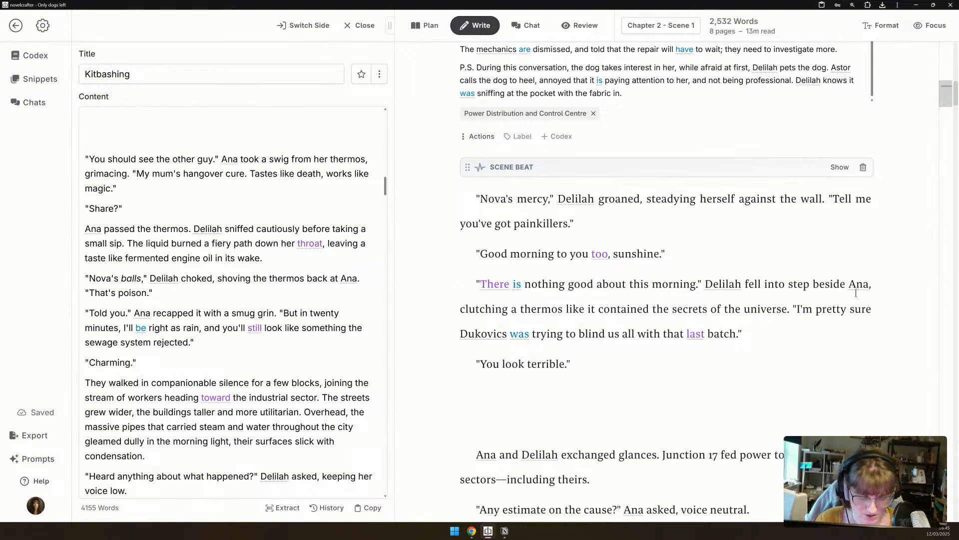
key(Right)
text(who was)
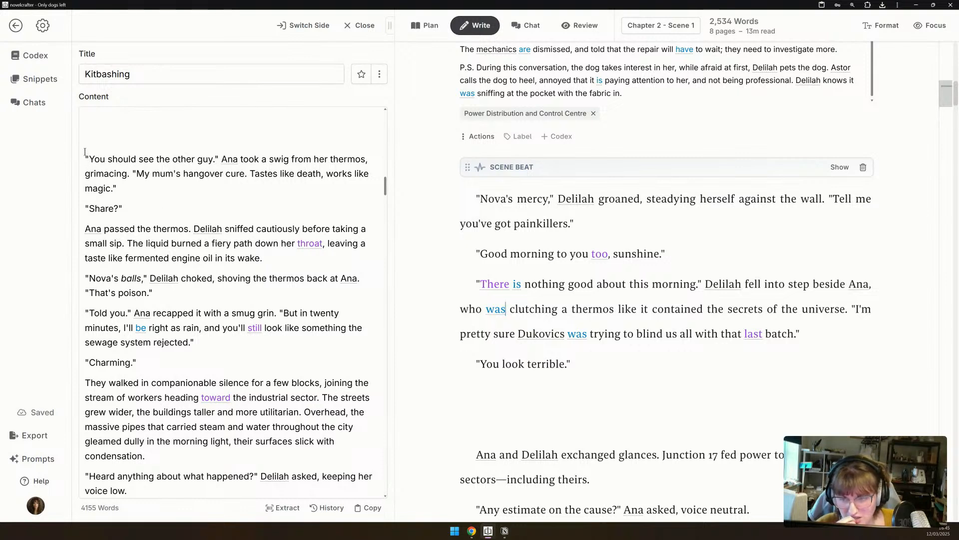
Add the dialogue lines "You should see the other guy." and "No, really. That eye—" below "You look terrible.", followed by a new paragraph.
click(594, 379)
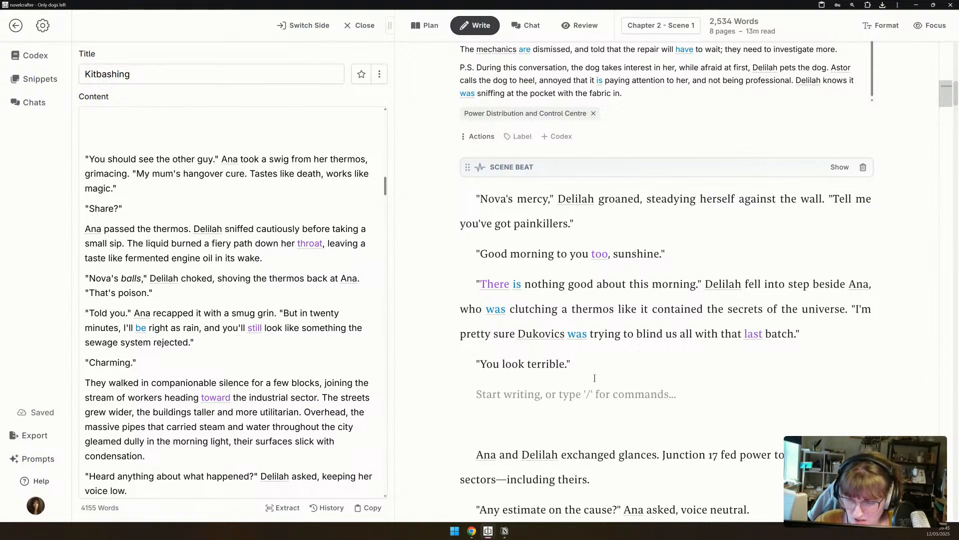
text("You should)
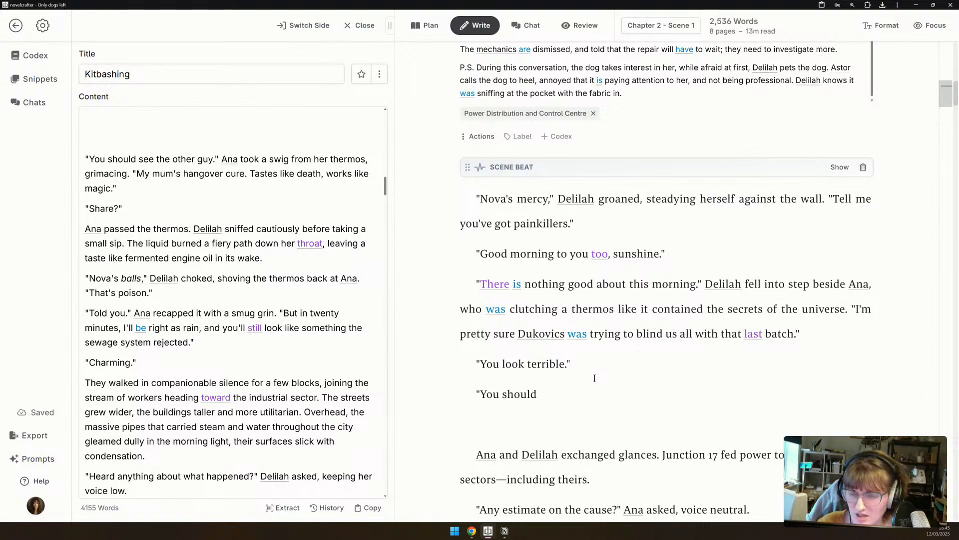
text( see the othe)
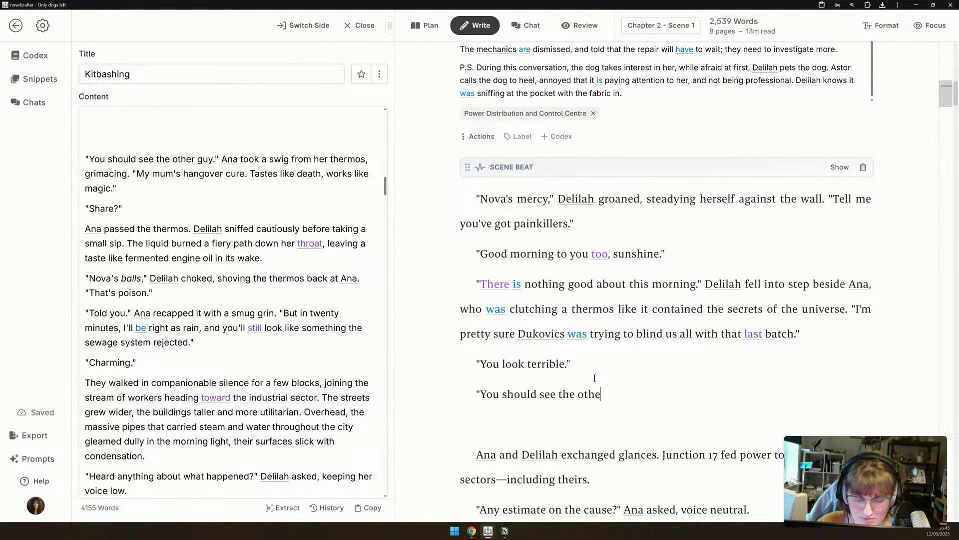
text(r guy.")
key(Return)
text("No)
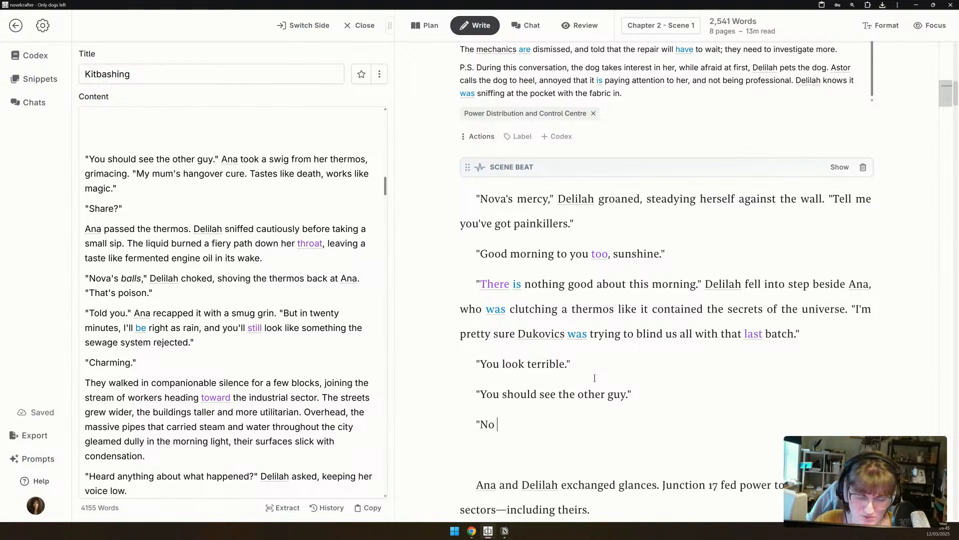
key(BackSpace)
text(, reall)
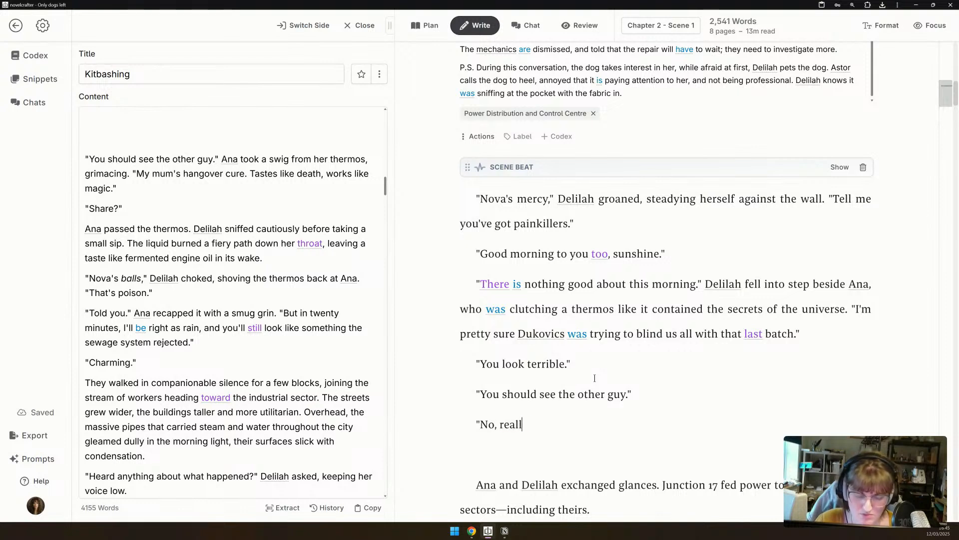
text(y. That eye—")
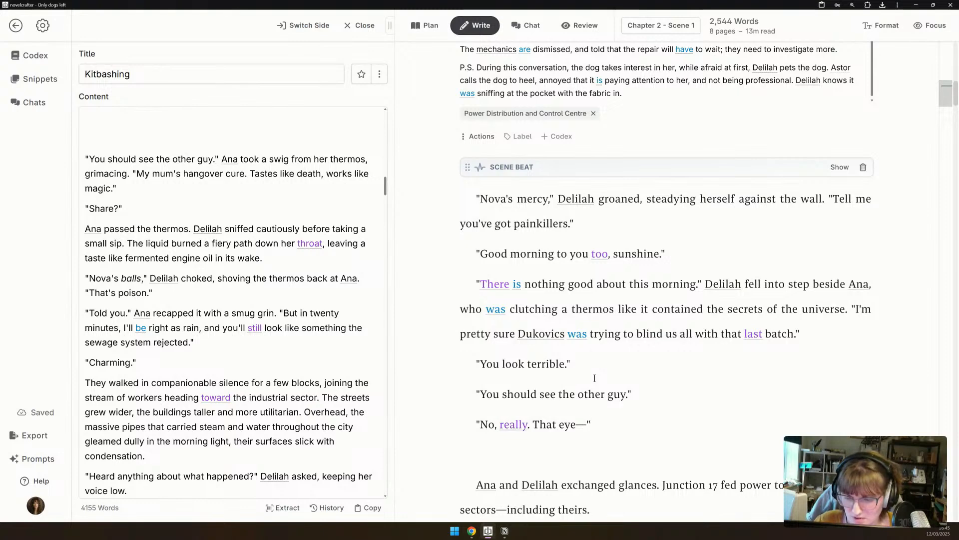
key(Return)
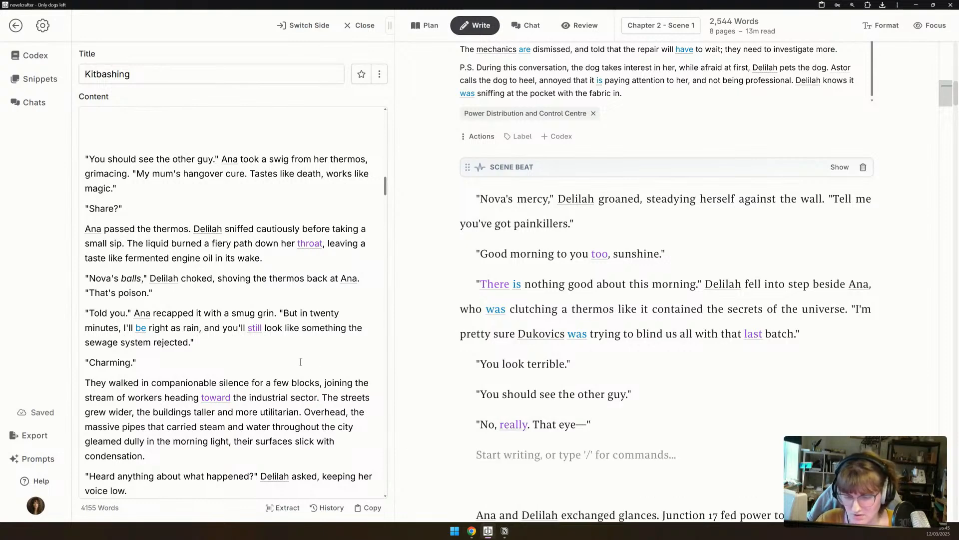
Insert the placeholder paragraph "[something]" above the "Nova's mercy" line at the start of the scene.
scroll(284, 331, down, 1)
scroll(283, 331, down, 1)
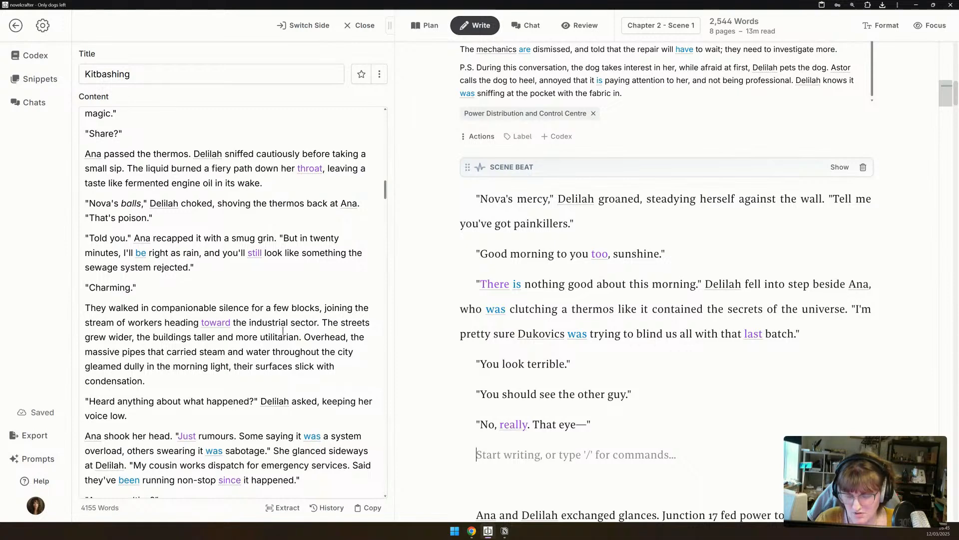
scroll(283, 330, down, 1)
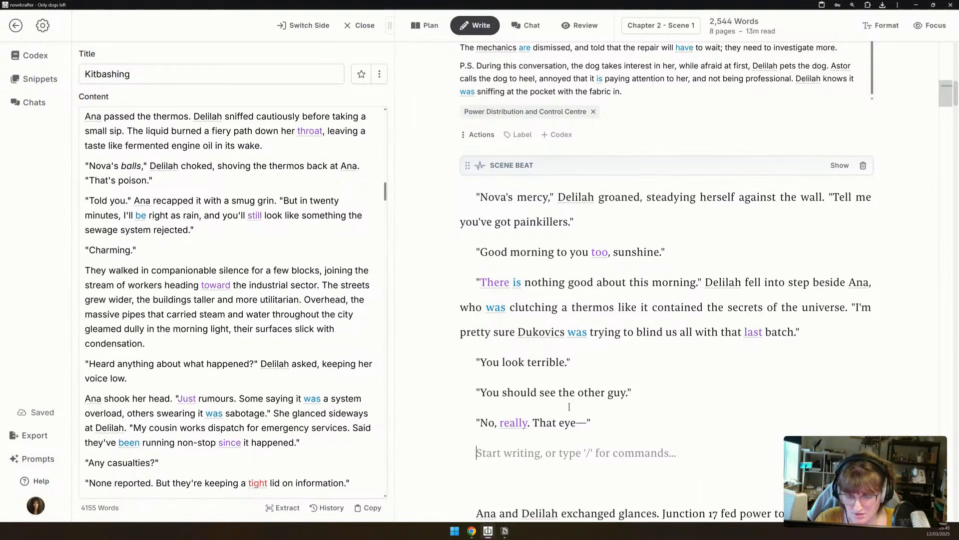
scroll(570, 407, down, 3)
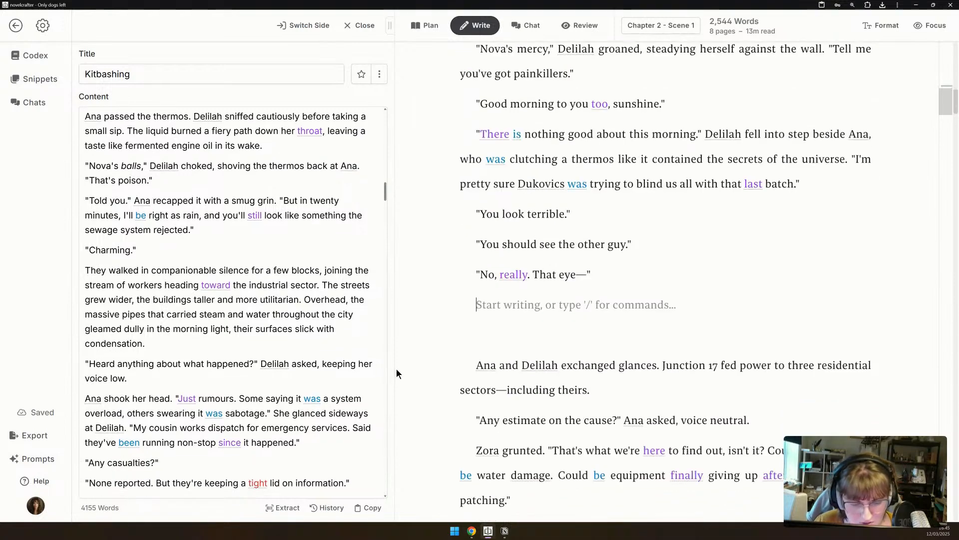
scroll(451, 243, up, 2)
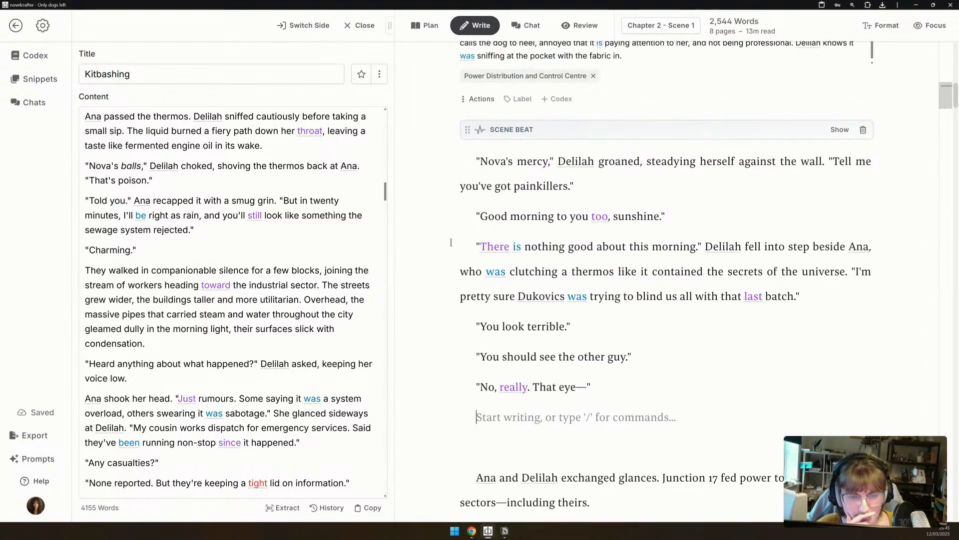
click(822, 161)
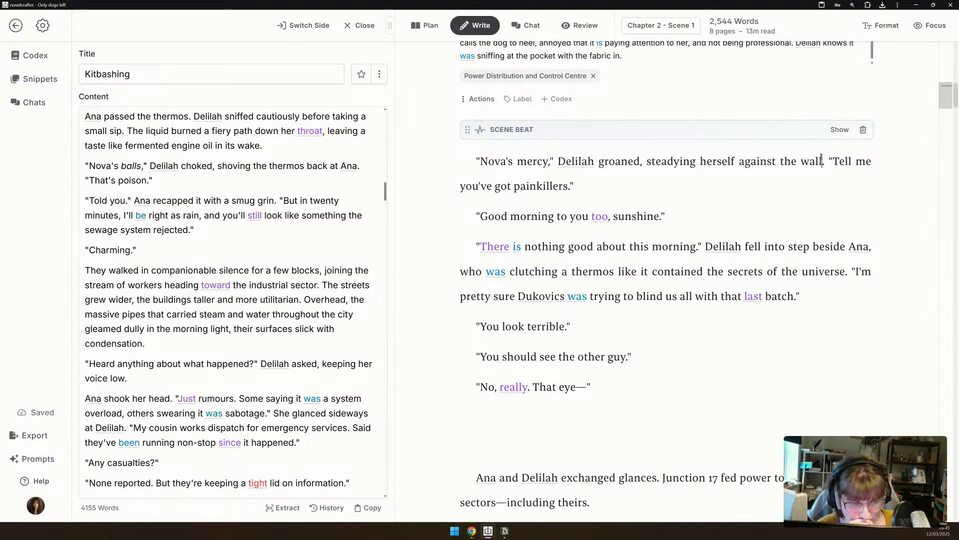
click(461, 160)
key(Return)
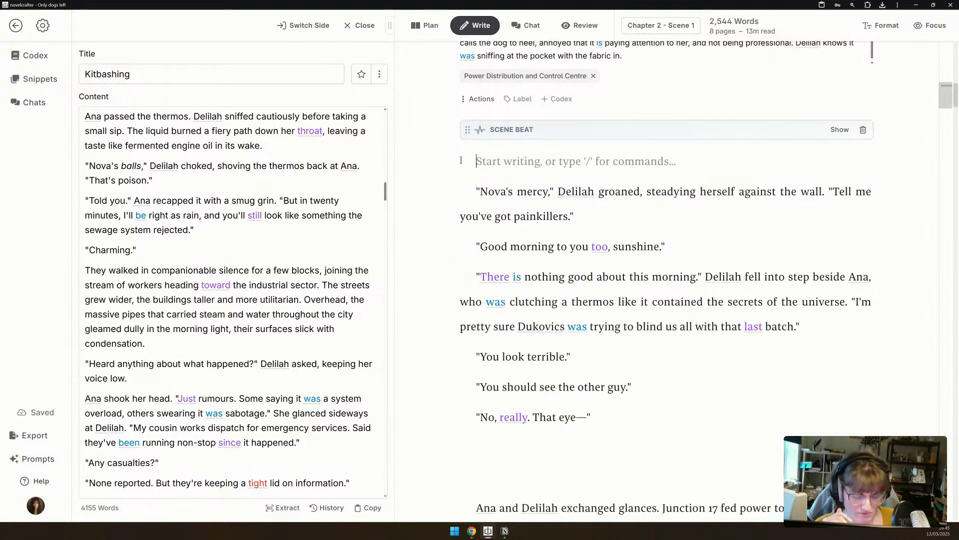
text([somethin)
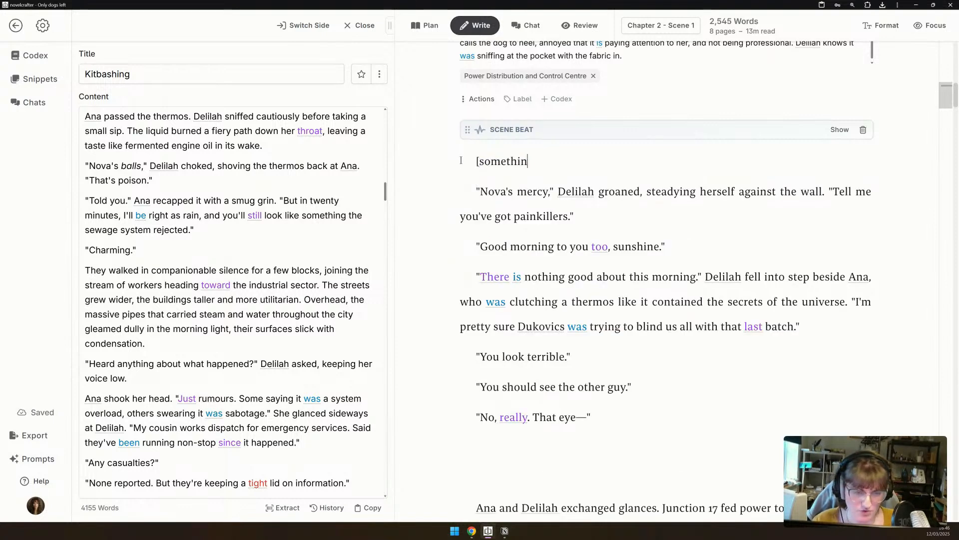
text(g])
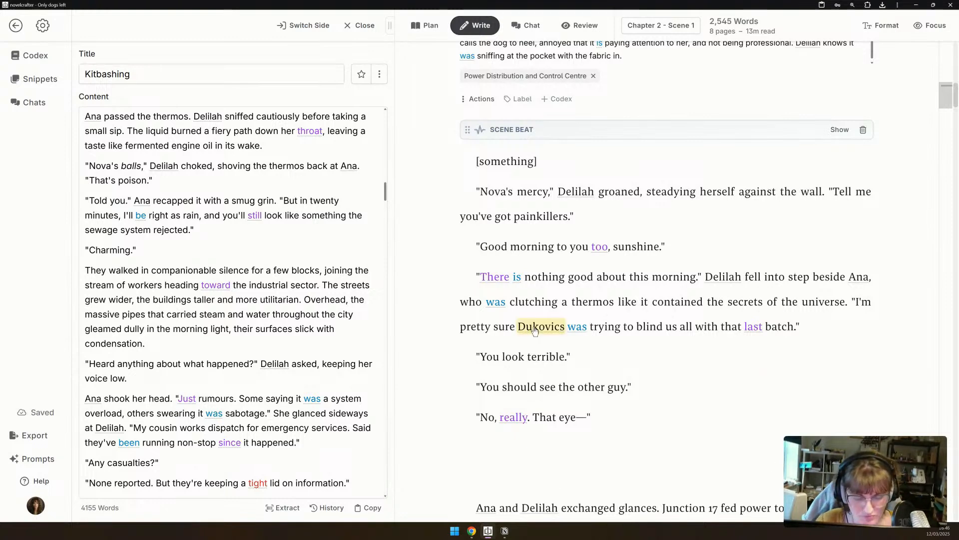
Expand the scene beat above the prose and select its whole text, from "[Start mid-action" through "Sprinkle world building throughout.".
scroll(549, 349, down, 5)
scroll(552, 369, up, 7)
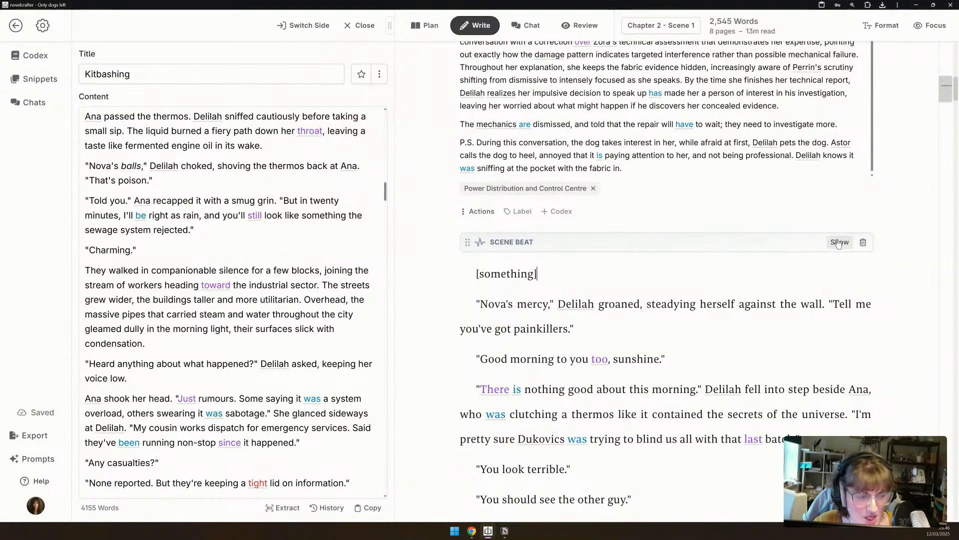
click(840, 242)
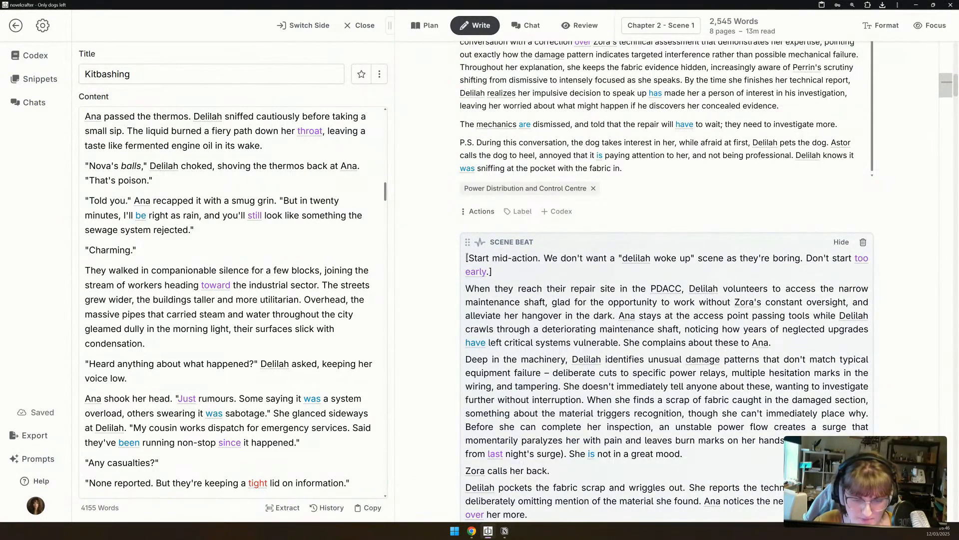
drag(466, 258, 605, 389)
scroll(605, 388, down, 6)
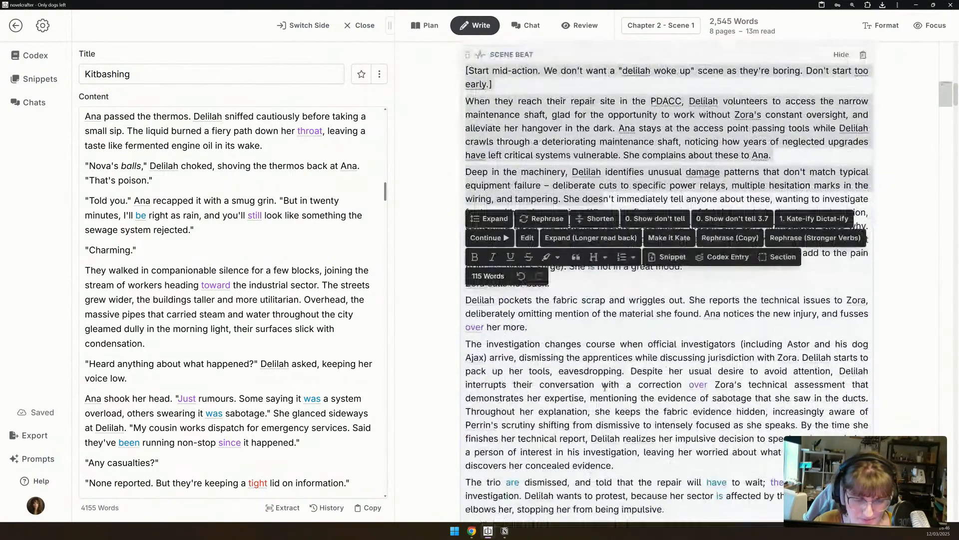
scroll(604, 388, down, 3)
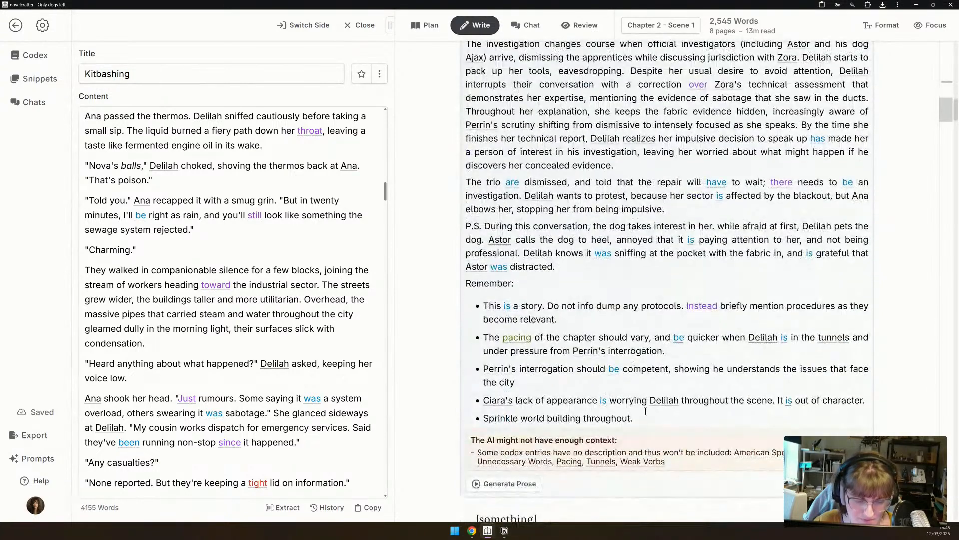
shift+click(643, 422)
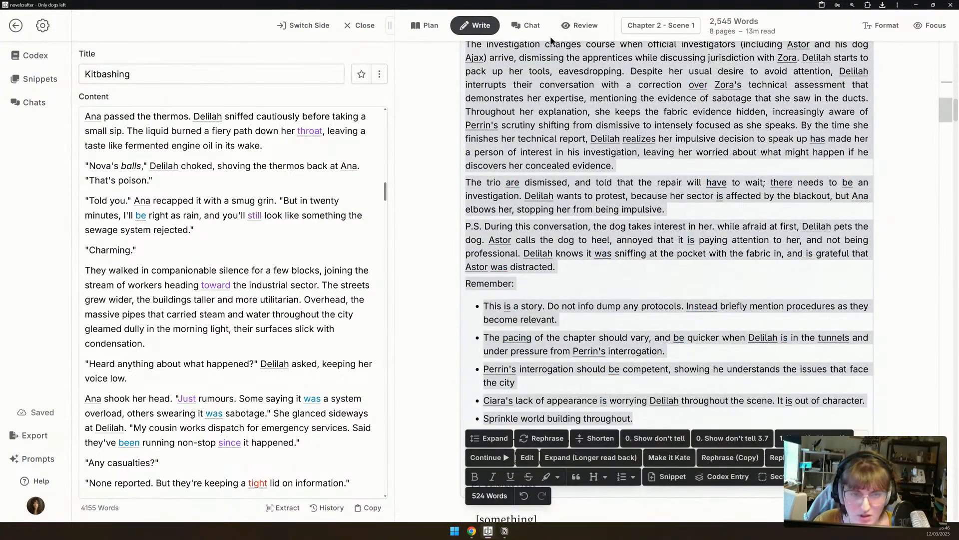
Open a new General Purpose chat thread and set its model to Claude 3.7 - Sonnet.
click(525, 25)
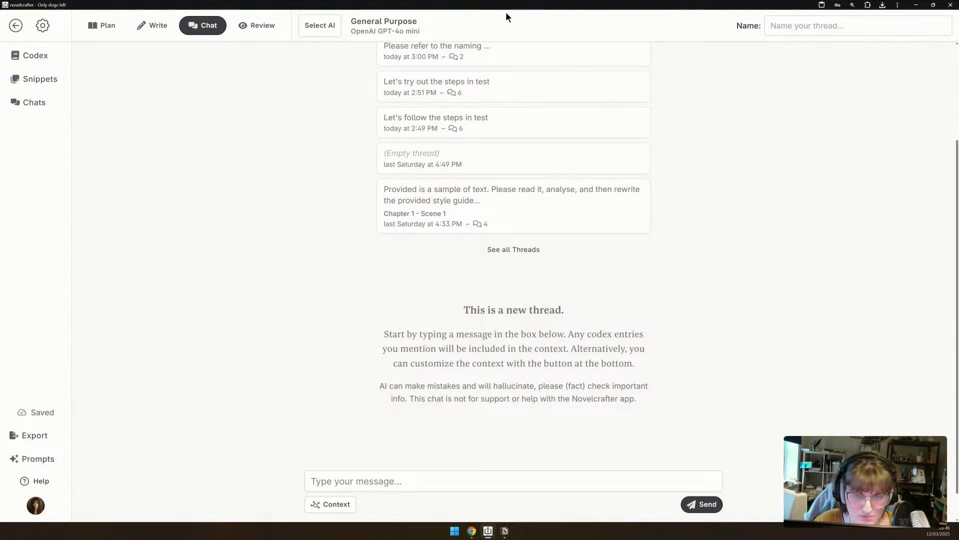
click(405, 25)
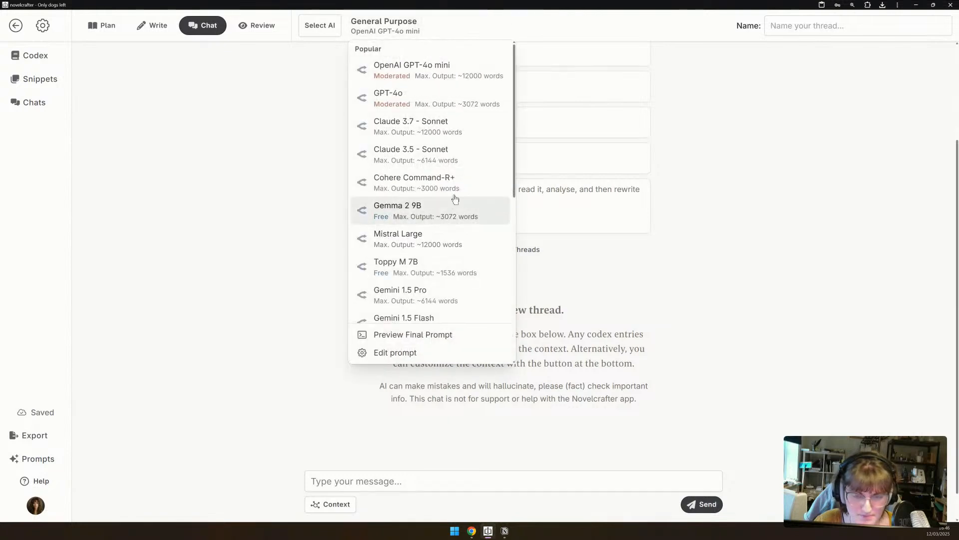
click(450, 122)
Begin the chat message with "I am writing scene 2 of my story. Below is the summary/instructions for the chapter...".
click(415, 479)
text(I am)
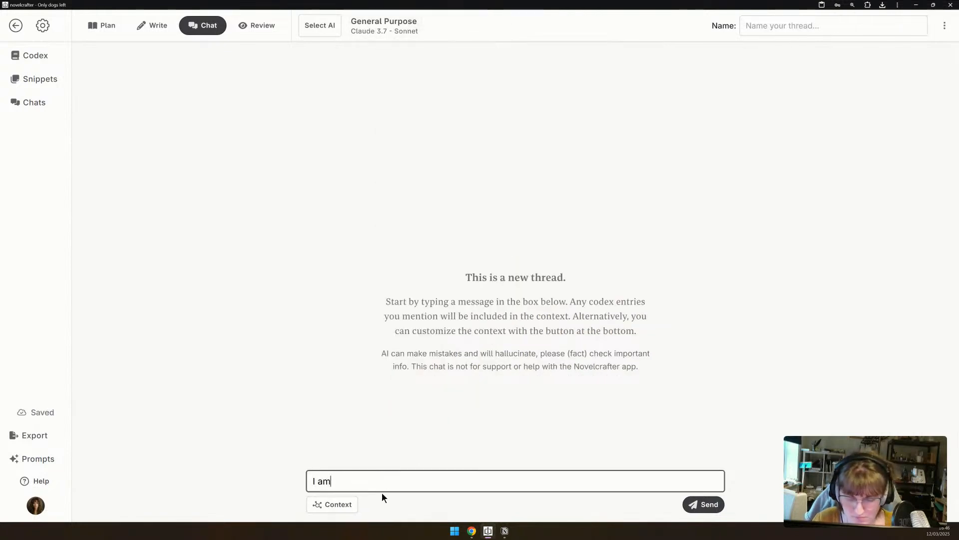
text( writing )
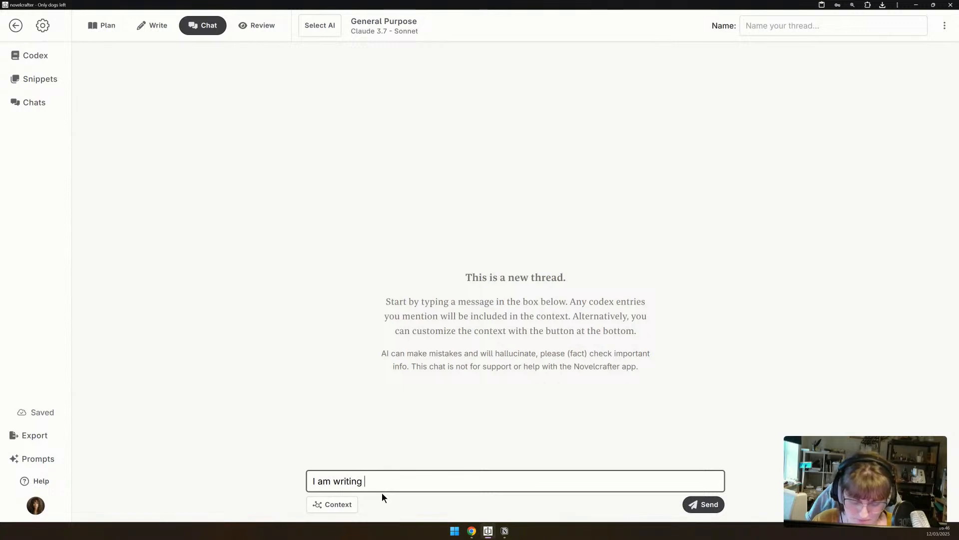
text(scene 2 of my story. )
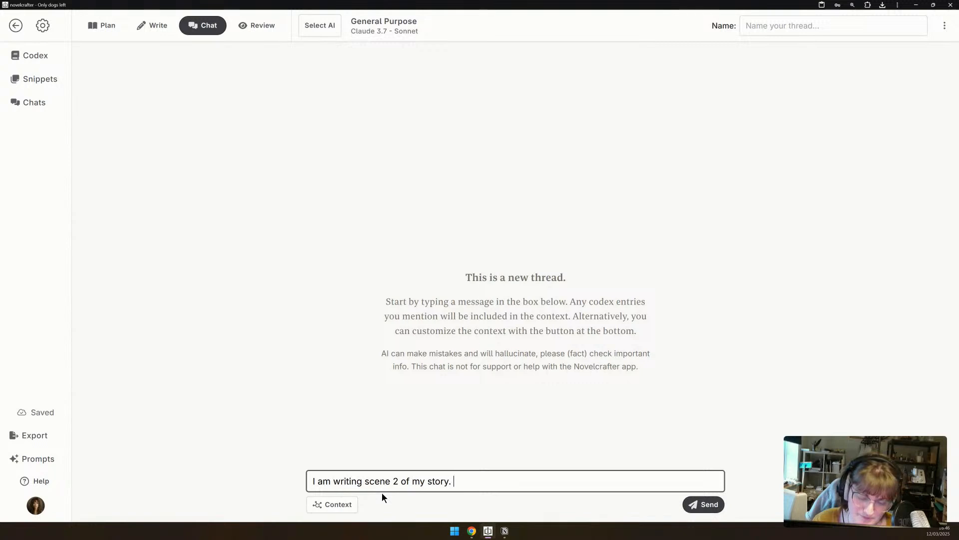
text(Below )
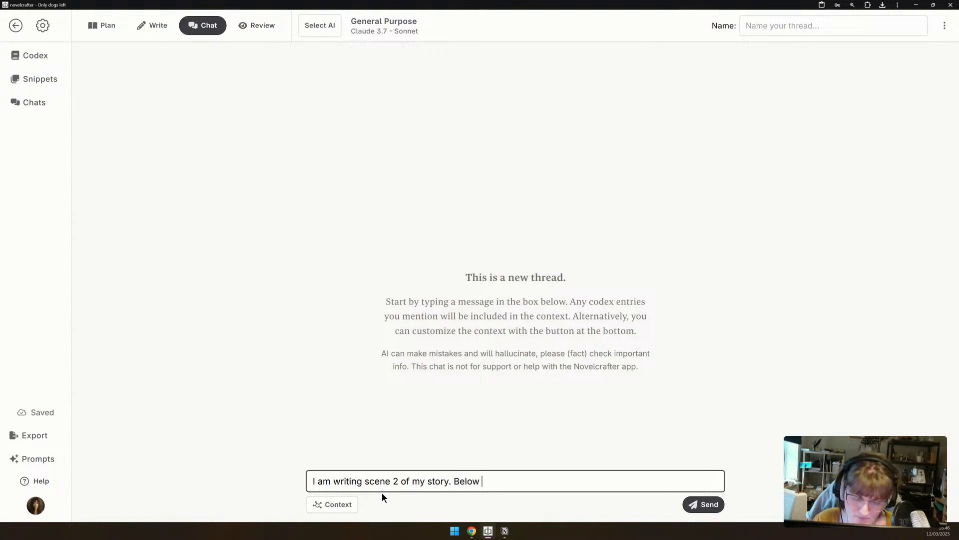
text(is the beat)
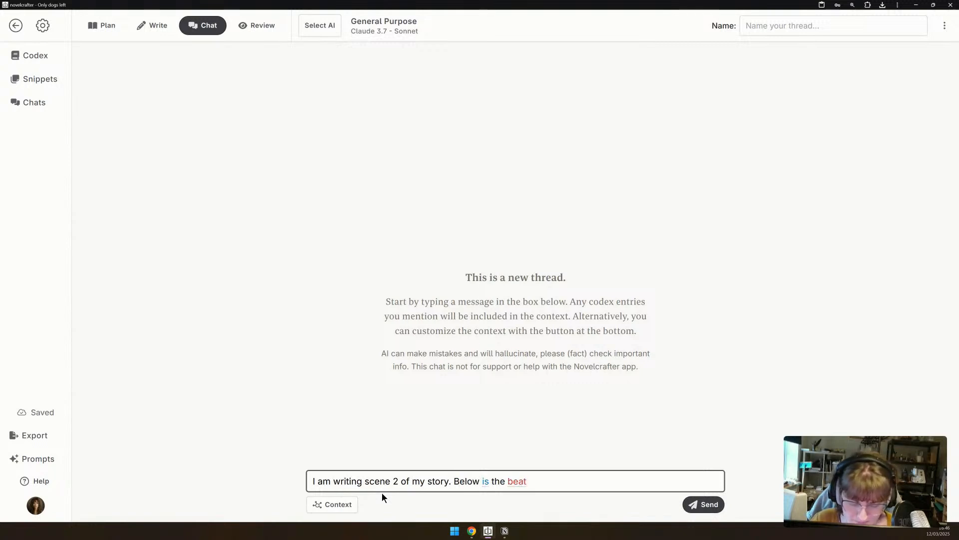
text( that is related to t)
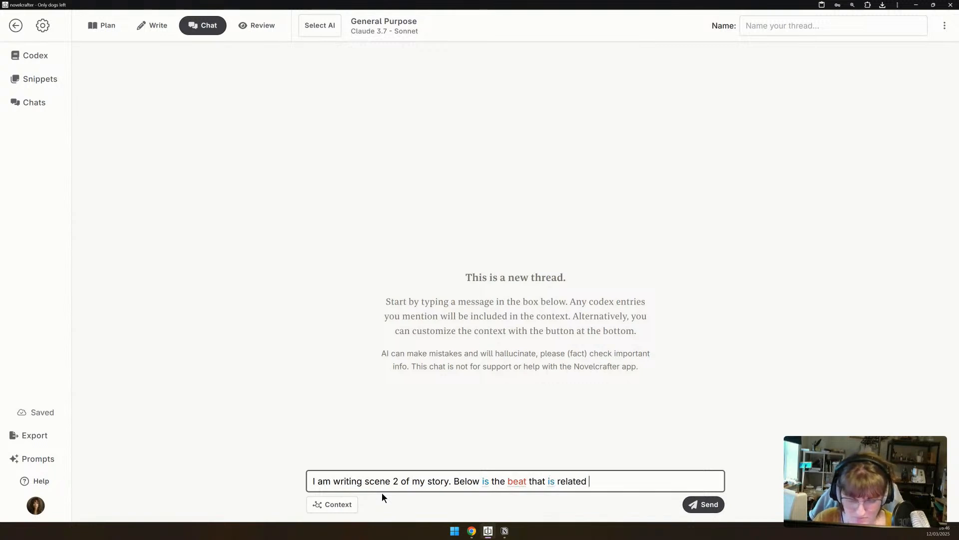
key(BackSpace)
key(BackSpace)
key(BackSpace)
key(BackSpace)
key(BackSpace)
key(BackSpace)
key(BackSpace)
key(BackSpace)
key(BackSpace)
key(BackSpace)
key(BackSpace)
key(BackSpace)
key(BackSpace)
key(BackSpace)
key(BackSpace)
key(BackSpace)
key(BackSpace)
key(BackSpace)
key(BackSpace)
key(BackSpace)
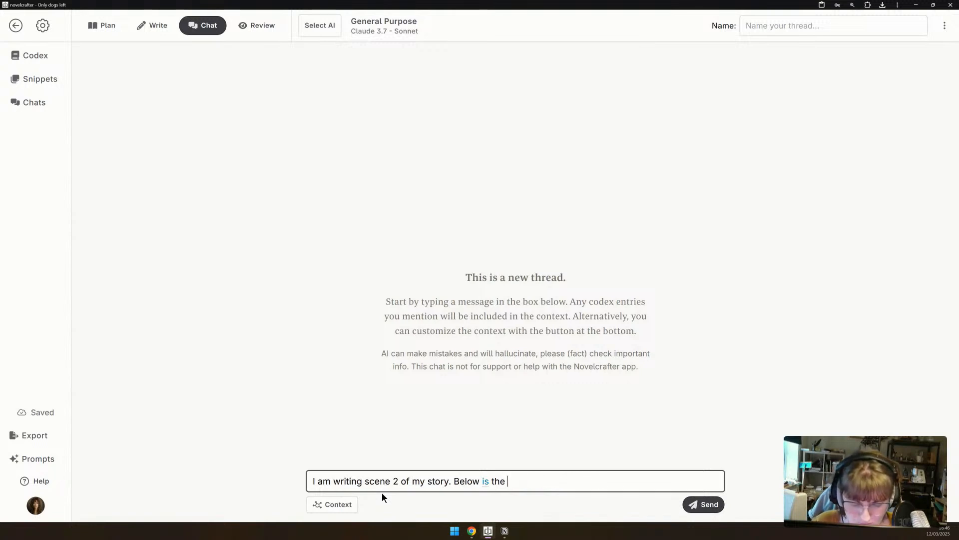
text(summary/)
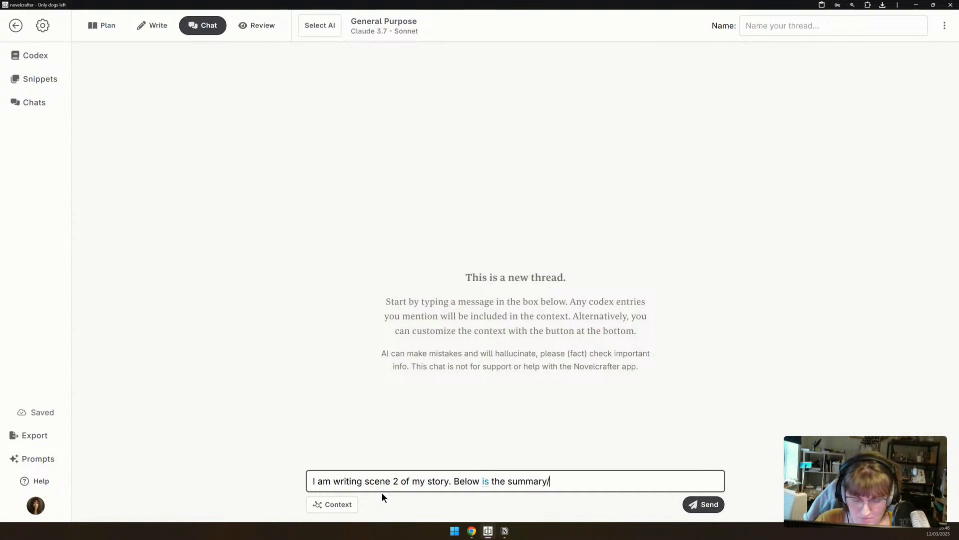
text(instructions for)
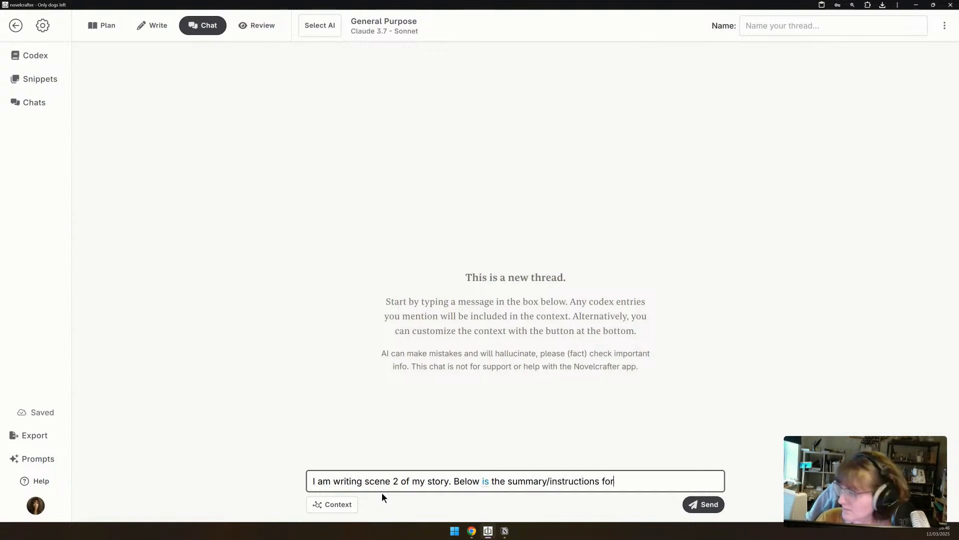
text( the chapter... )
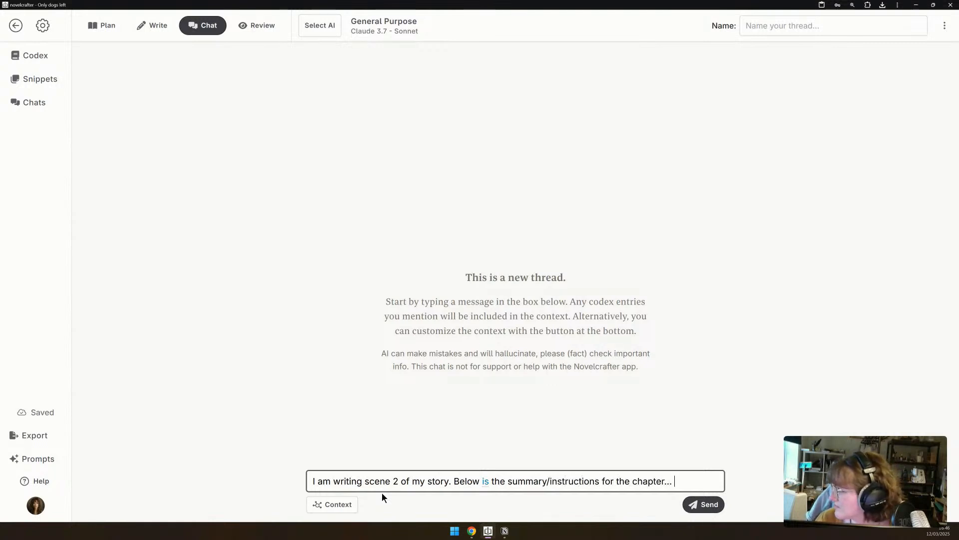
Continue the message with "but something about it isn't feeling right. I'm not enjoying the chapter".
text(but something about)
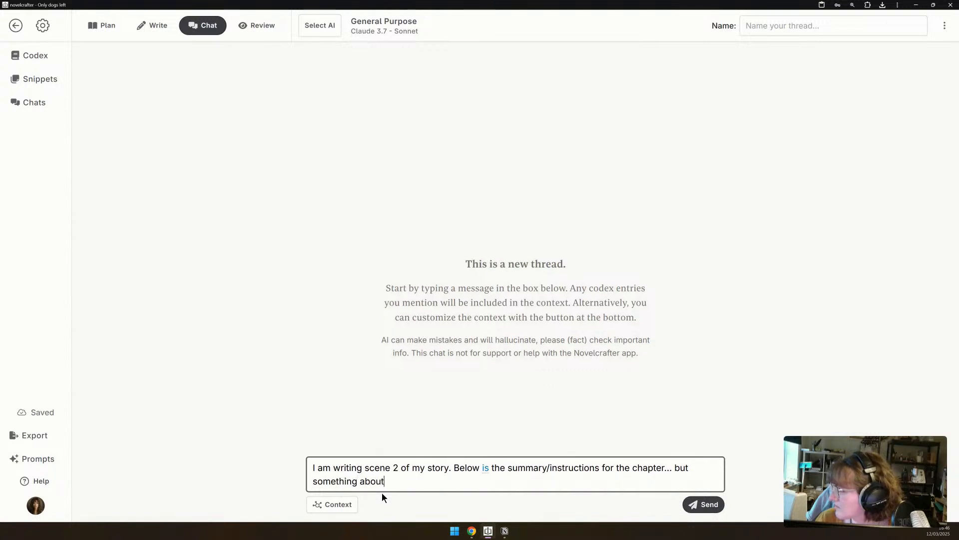
text( it isn't feeling right)
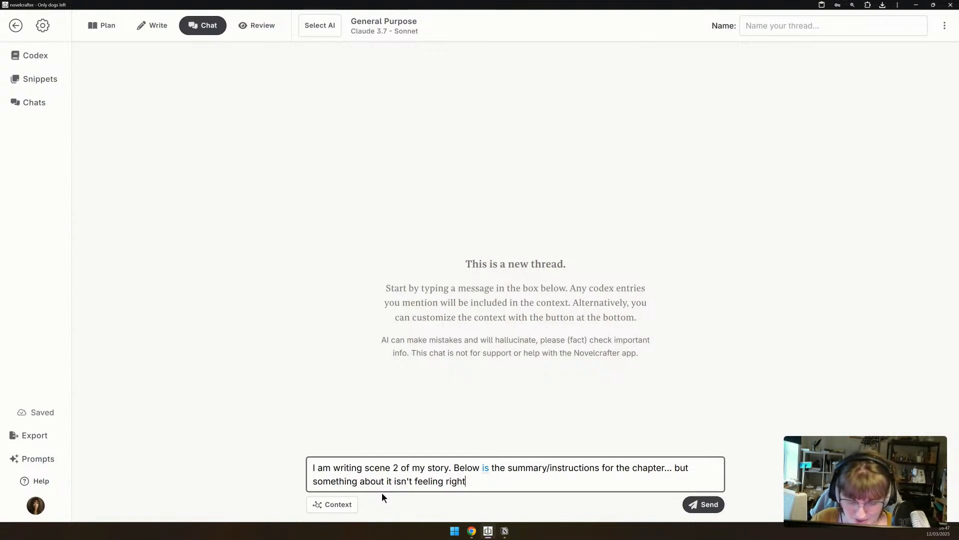
text(. I'm )
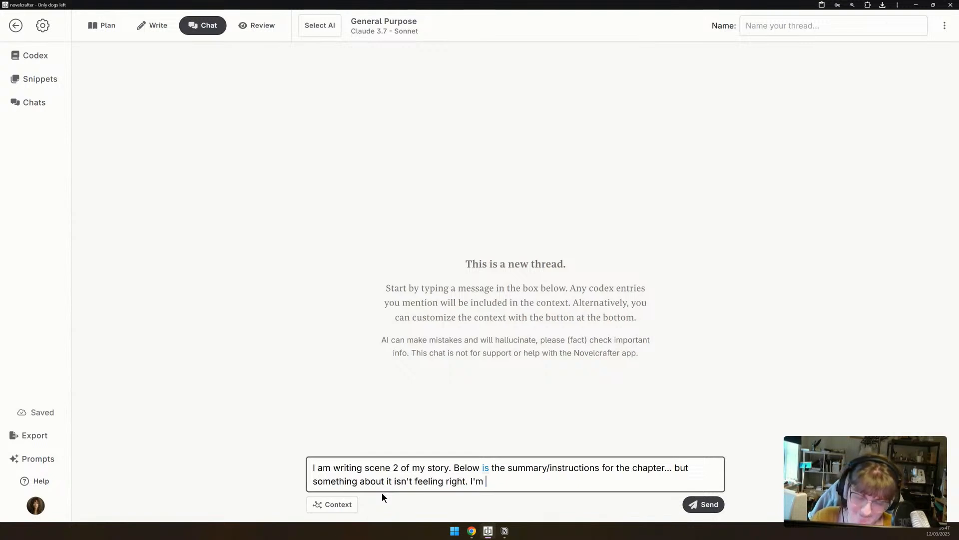
text(not enjoying th)
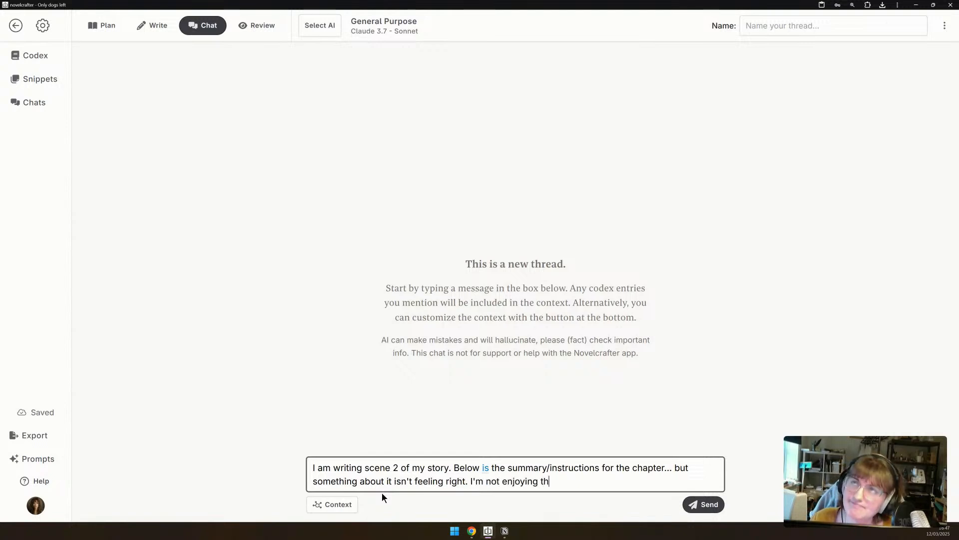
text(e chapter)
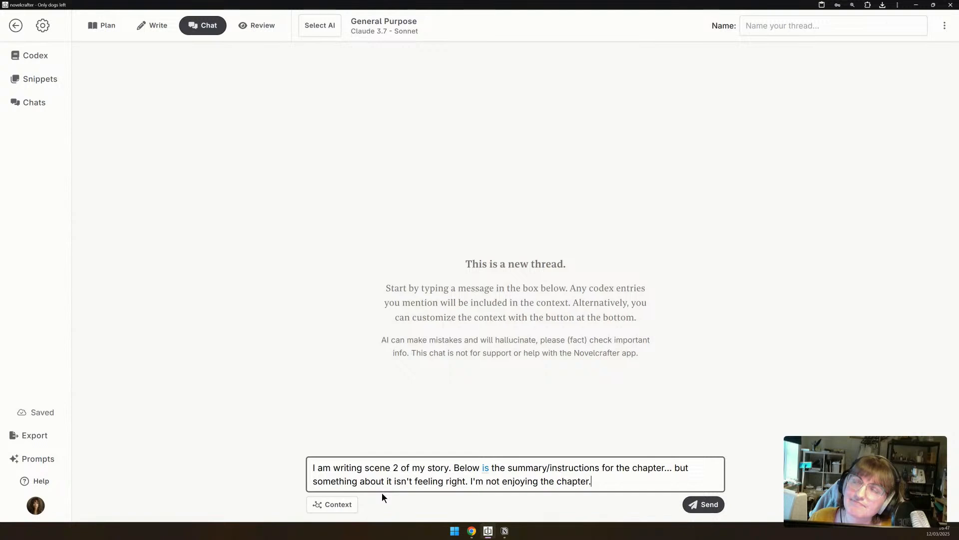
Finish the chat question with "Can you help me analyse and see why I might not be feeling "it"?".
text(. Can you help me )
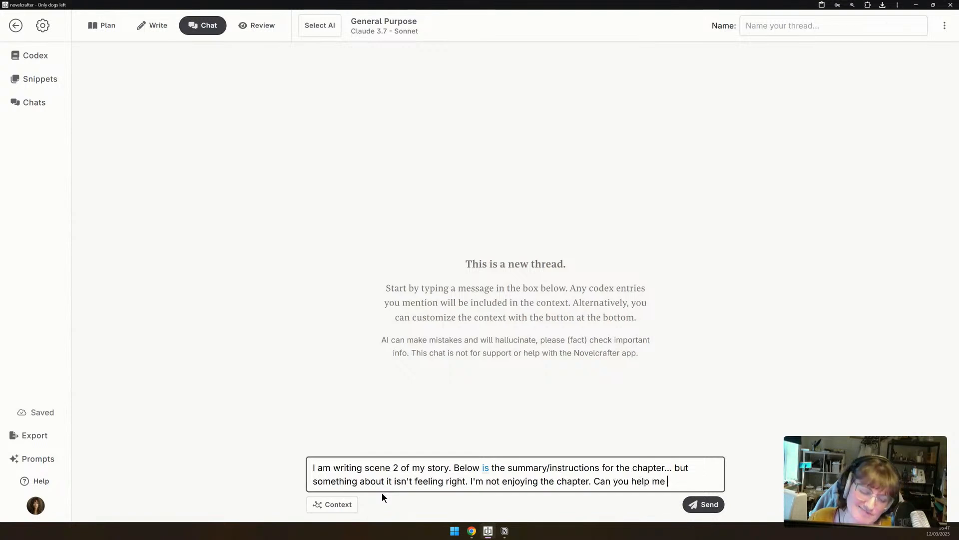
text(analyse and s)
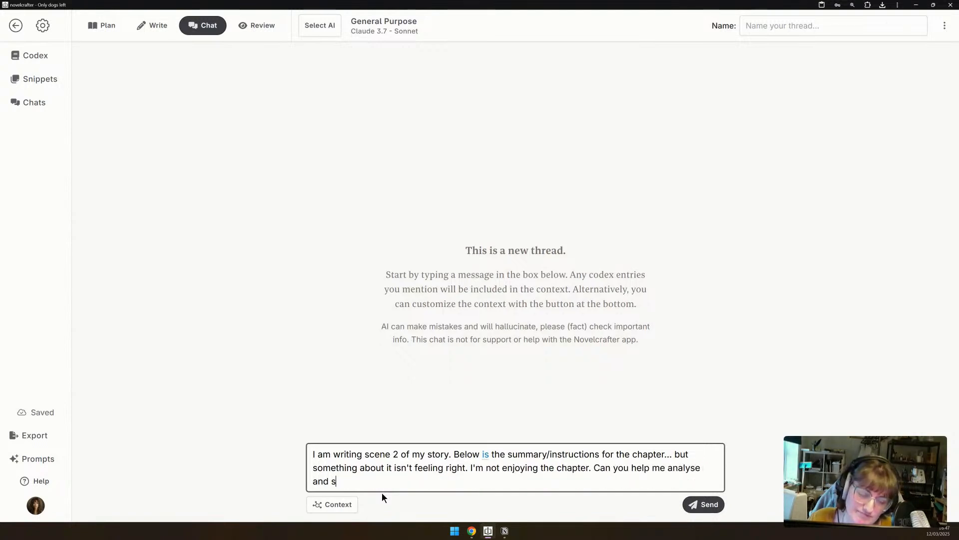
text(ee what I)
key(BackSpace)
key(BackSpace)
key(BackSpace)
key(BackSpace)
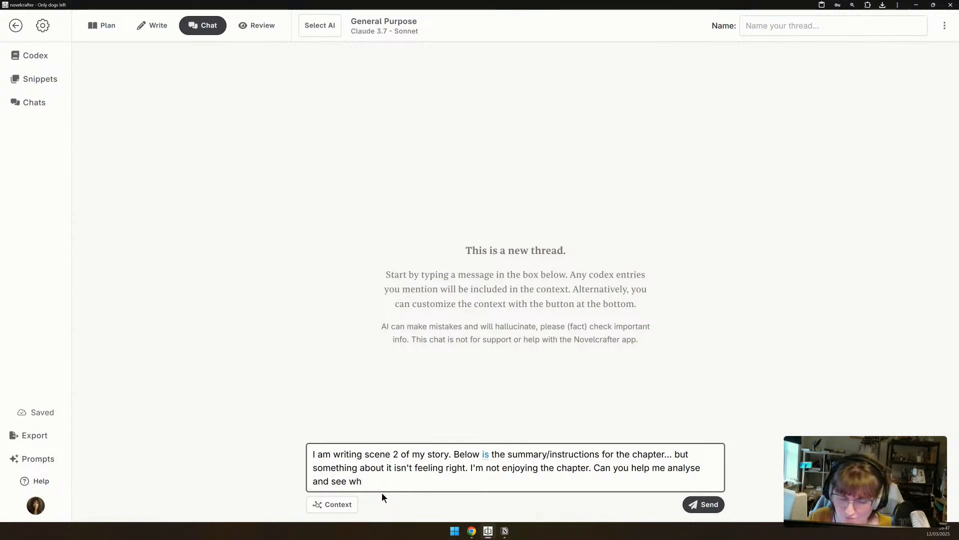
text(y I migh)
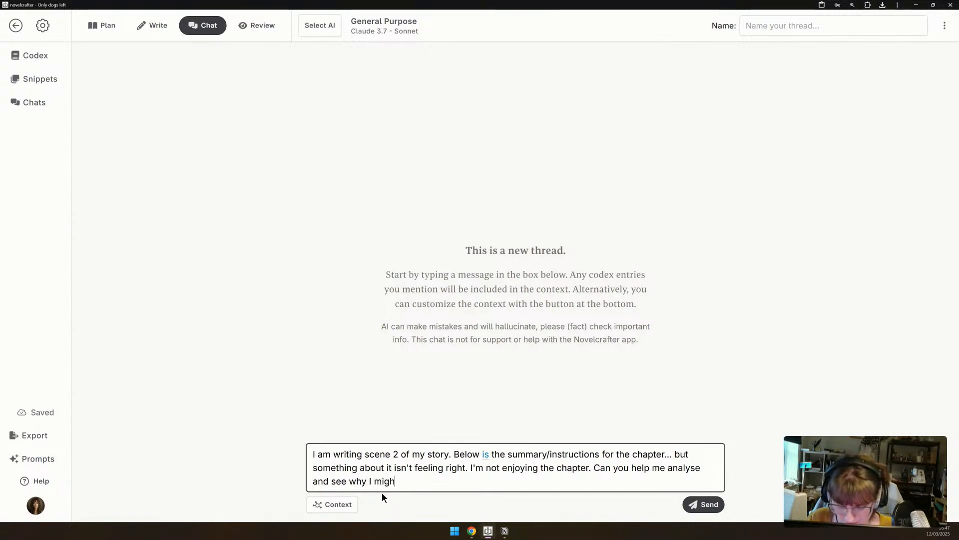
text(t not be feelin)
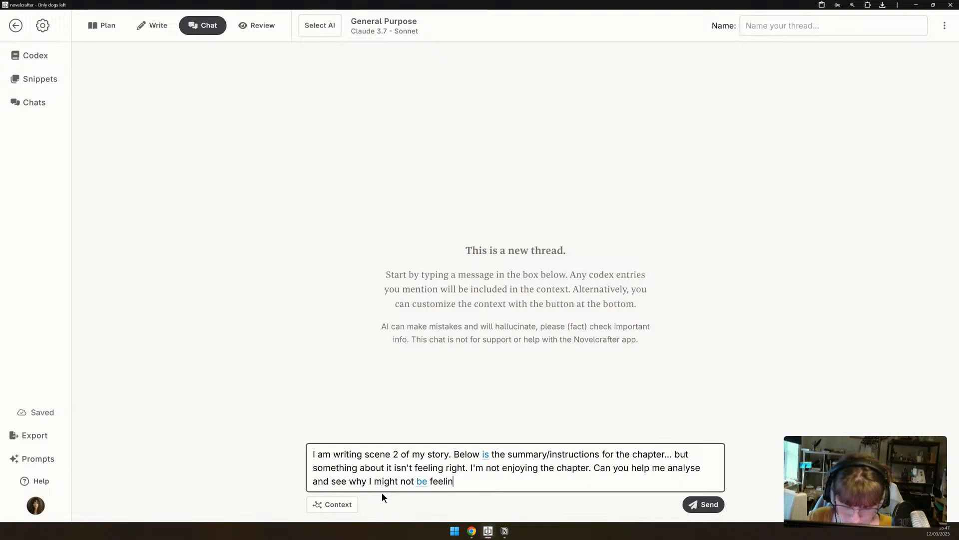
text(g "it"?)
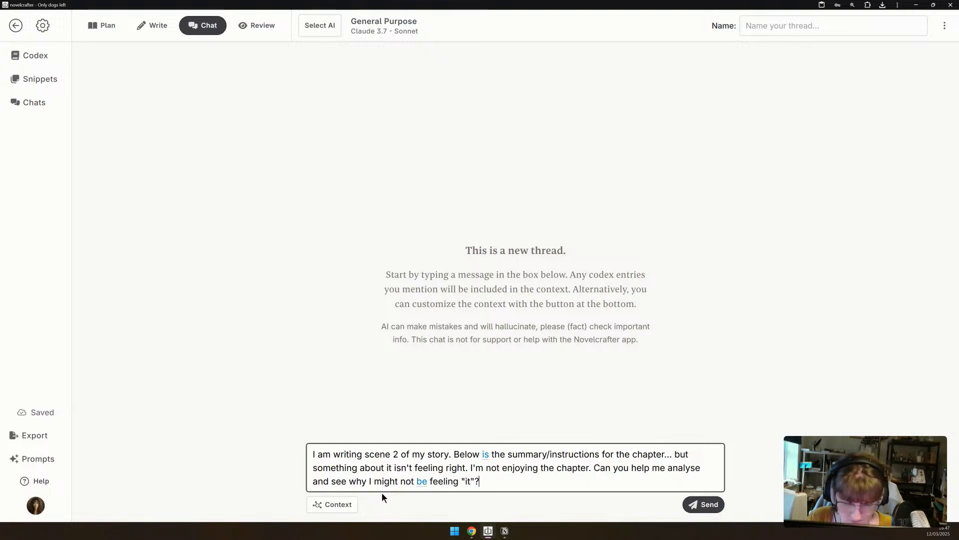
Add the copied scene beat below the question as a block quote and send the message.
key(shift+Return)
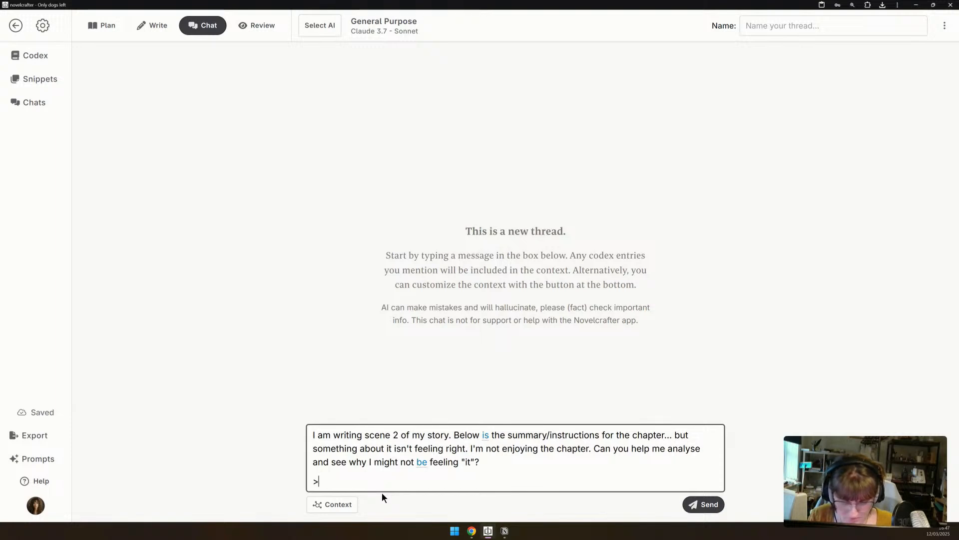
key(ctrl+v)
key(shift+Return)
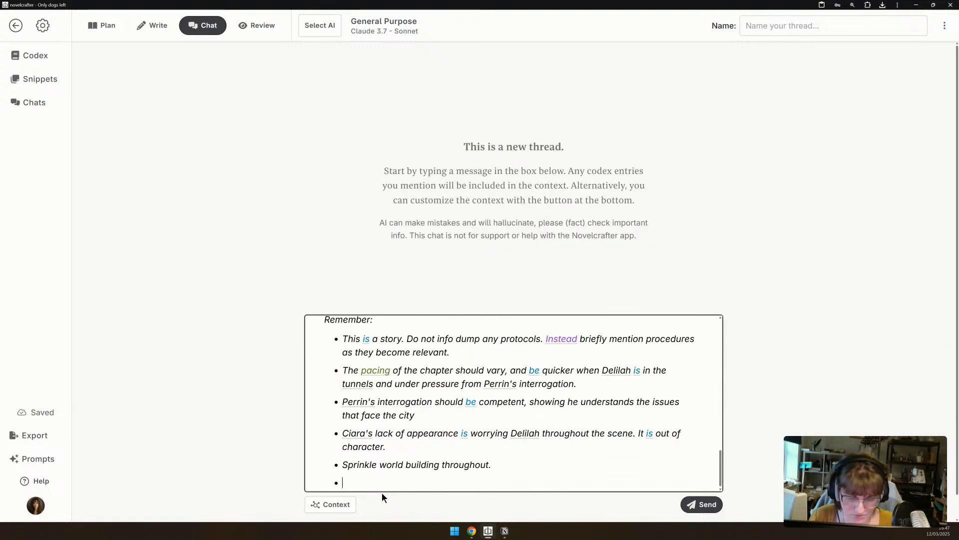
key(BackSpace)
key(Return)
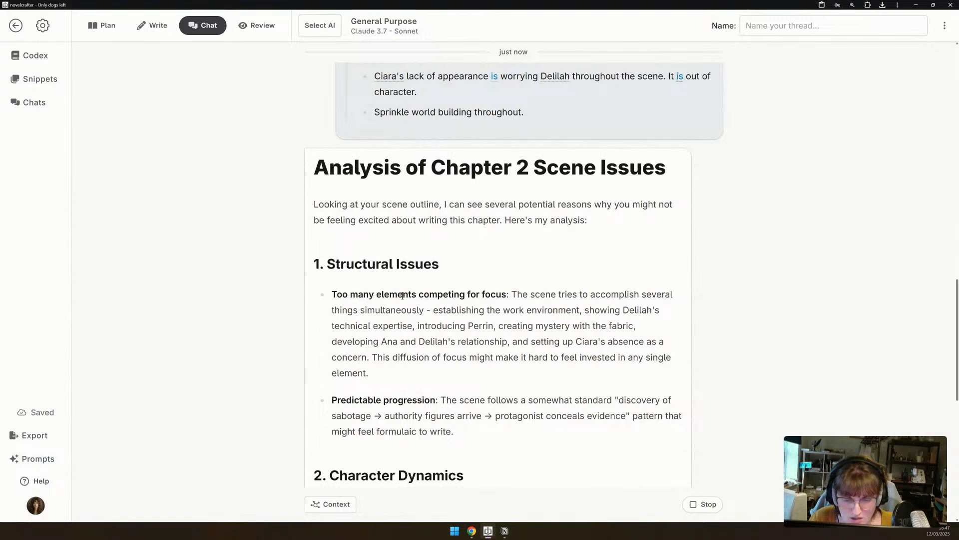
Read through the AI's analysis of the Chapter 2 scene issues, including its suggestions for improvement.
scroll(402, 298, down, 1)
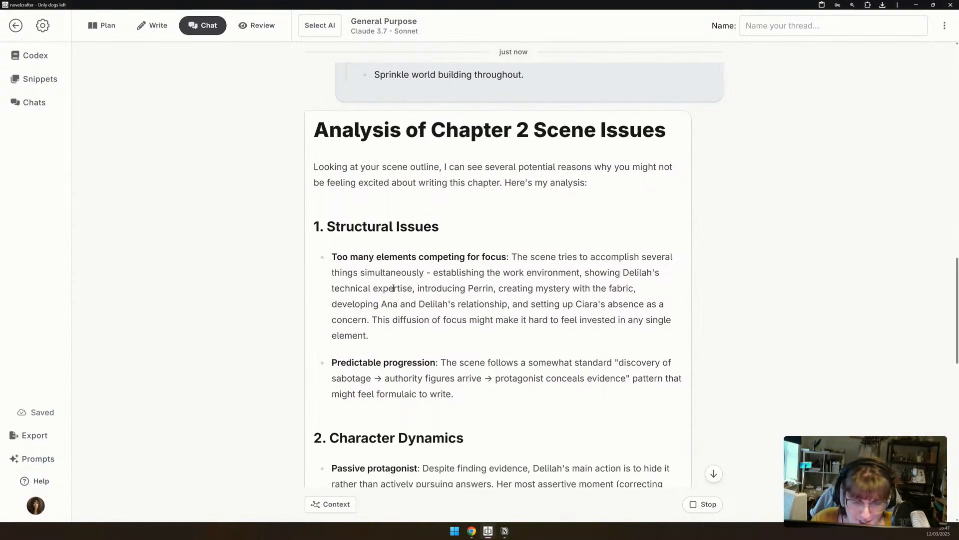
scroll(395, 290, down, 10)
scroll(394, 289, up, 10)
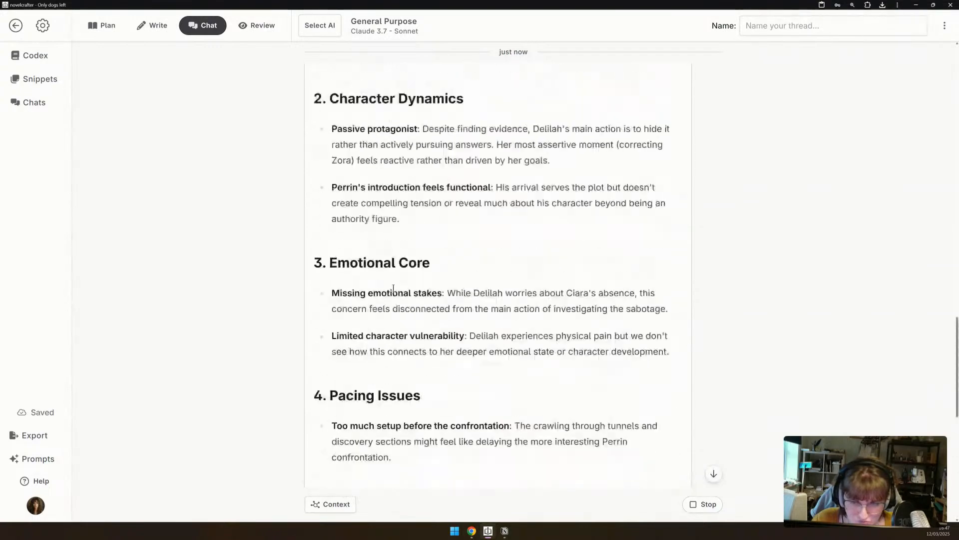
scroll(393, 287, up, 5)
scroll(393, 287, down, 4)
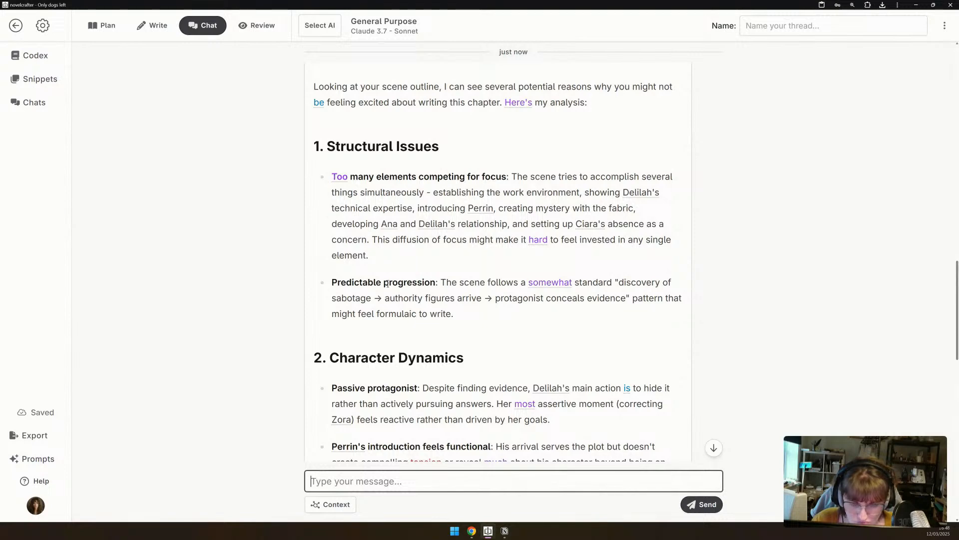
scroll(387, 285, down, 3)
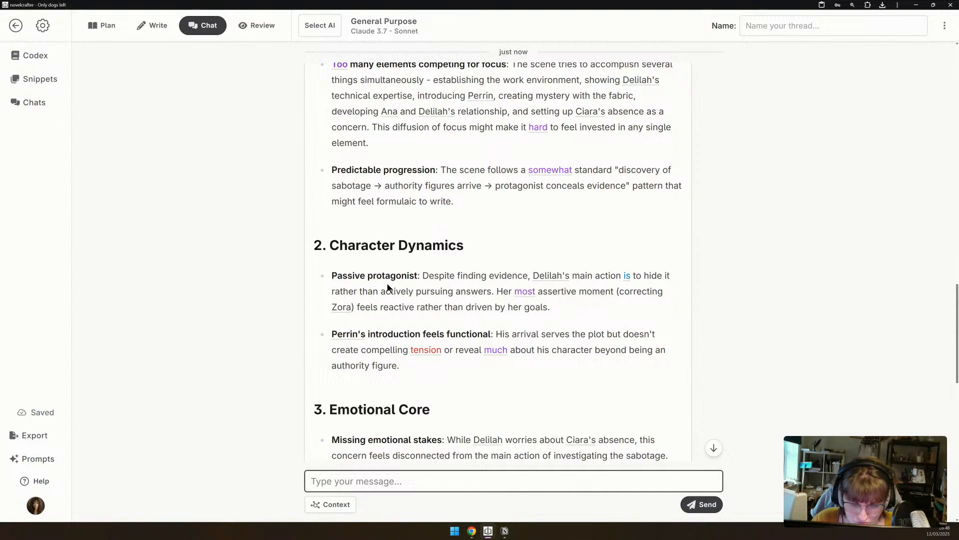
scroll(387, 286, down, 1)
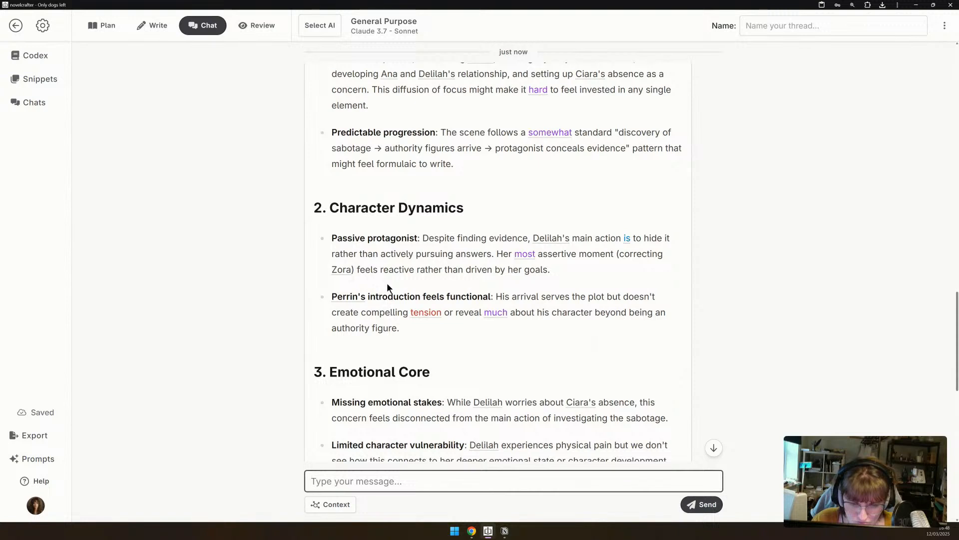
scroll(387, 283, down, 3)
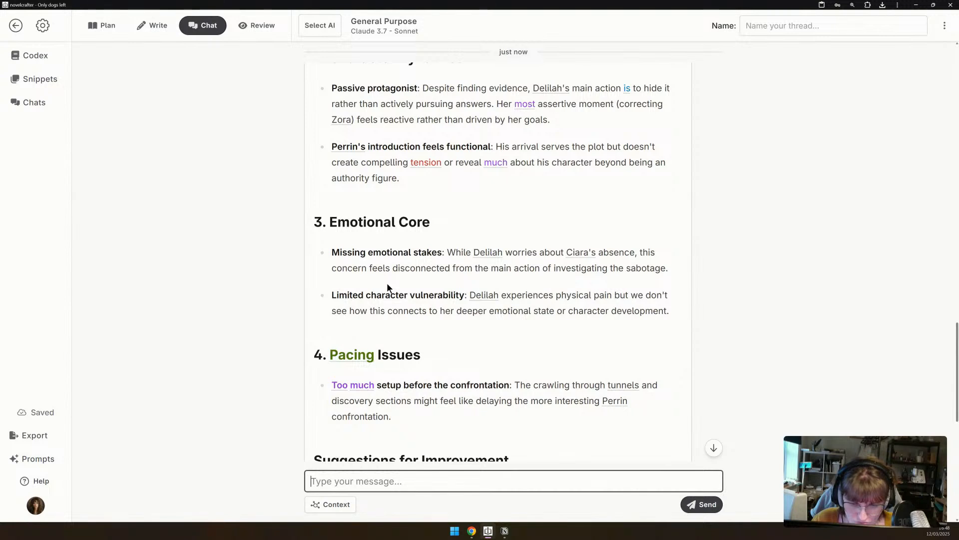
scroll(387, 283, down, 1)
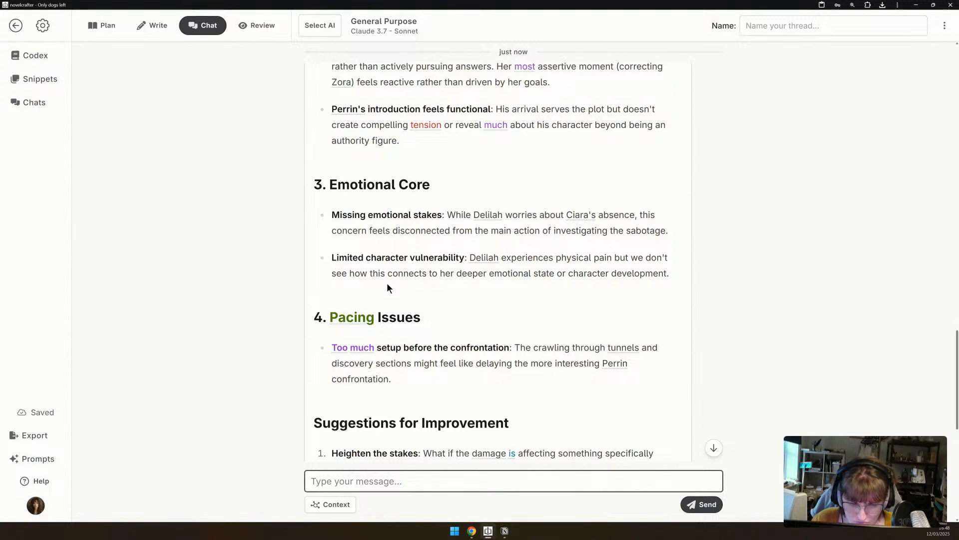
scroll(387, 283, down, 3)
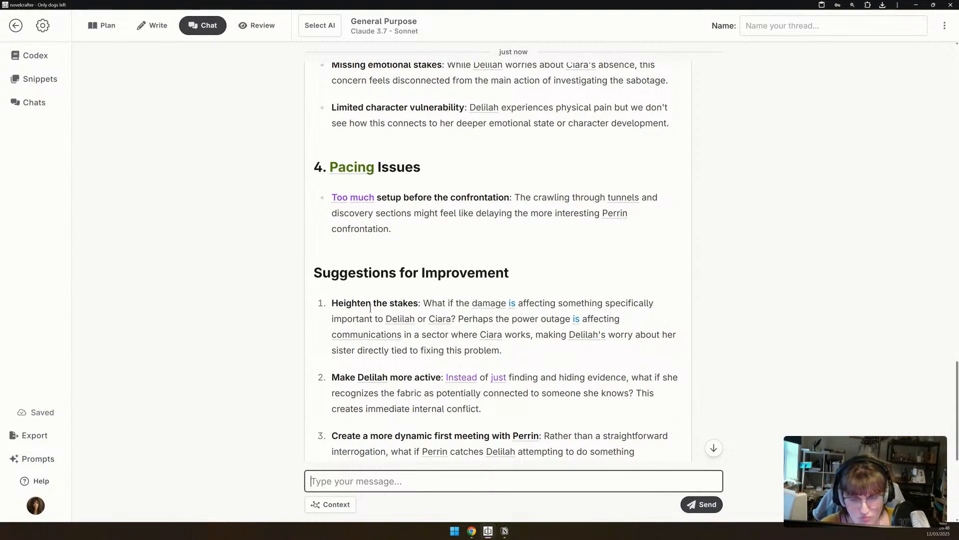
scroll(362, 314, down, 1)
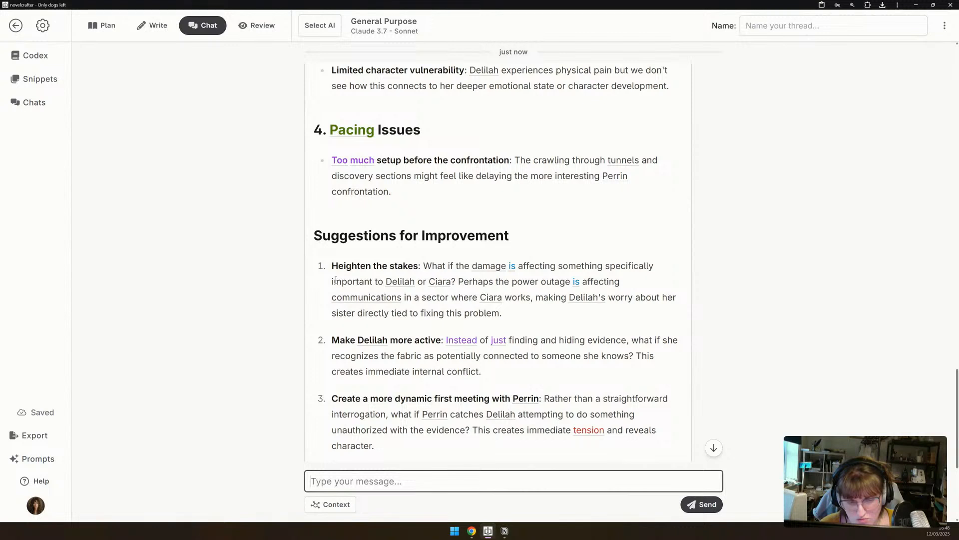
scroll(336, 280, down, 3)
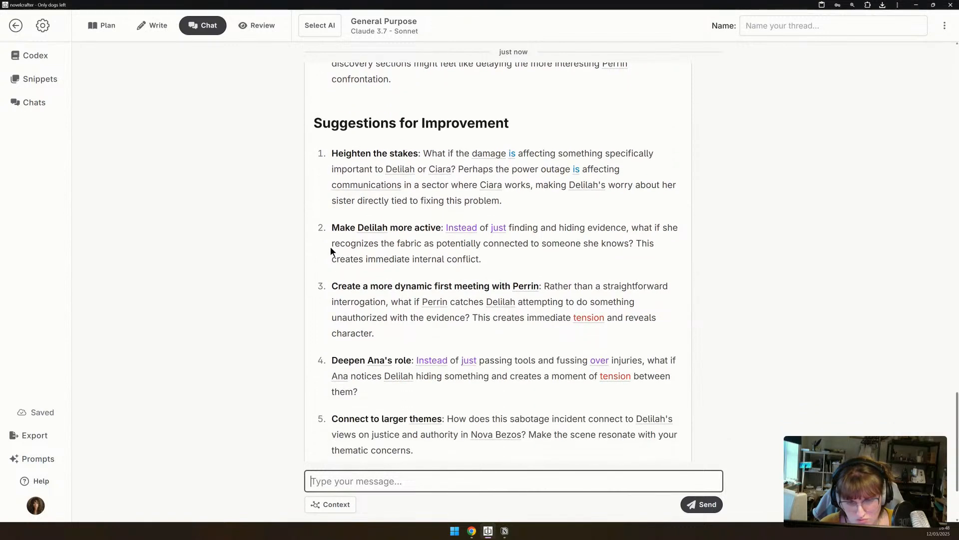
scroll(331, 247, down, 2)
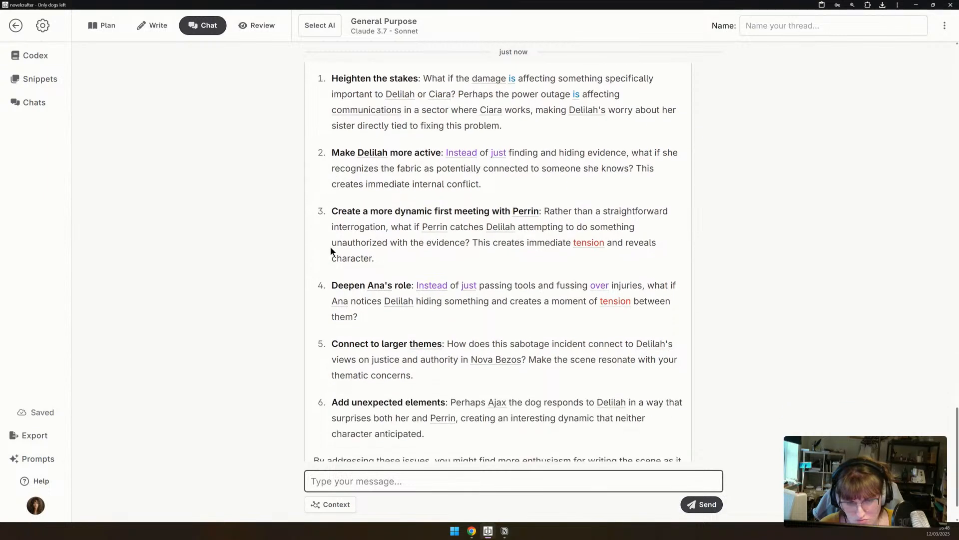
scroll(331, 247, down, 1)
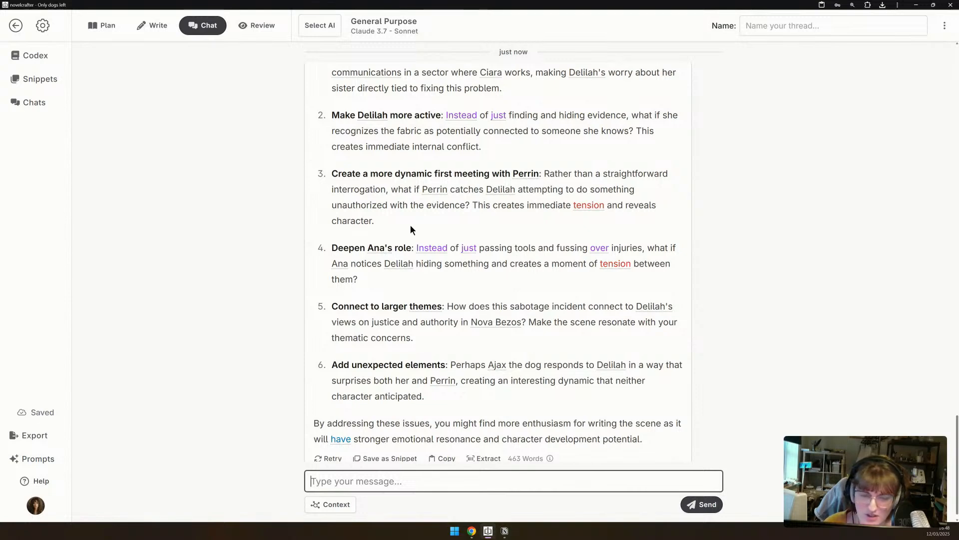
View the AI-isms entry in the Codex's BTS category and its highlight colour options, closing the entry when done.
click(30, 55)
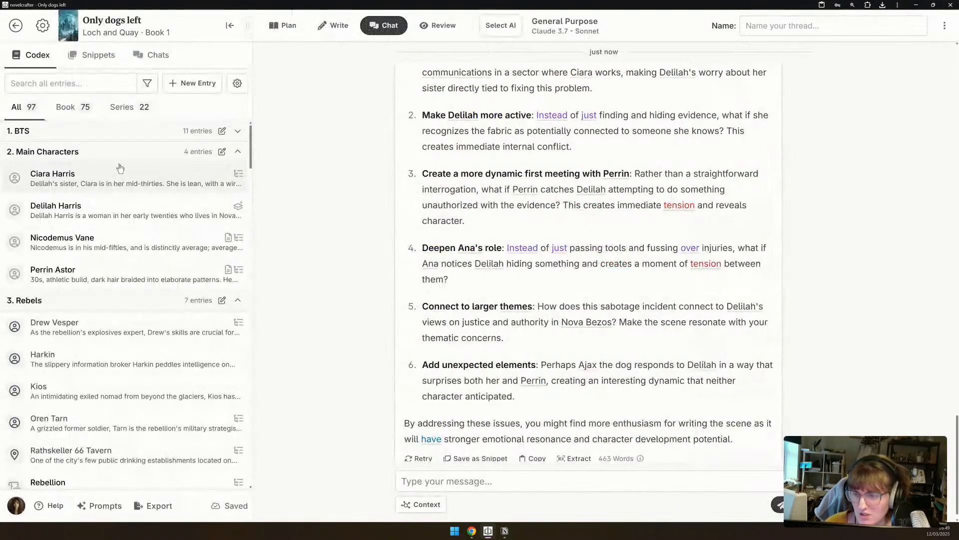
click(99, 132)
click(86, 154)
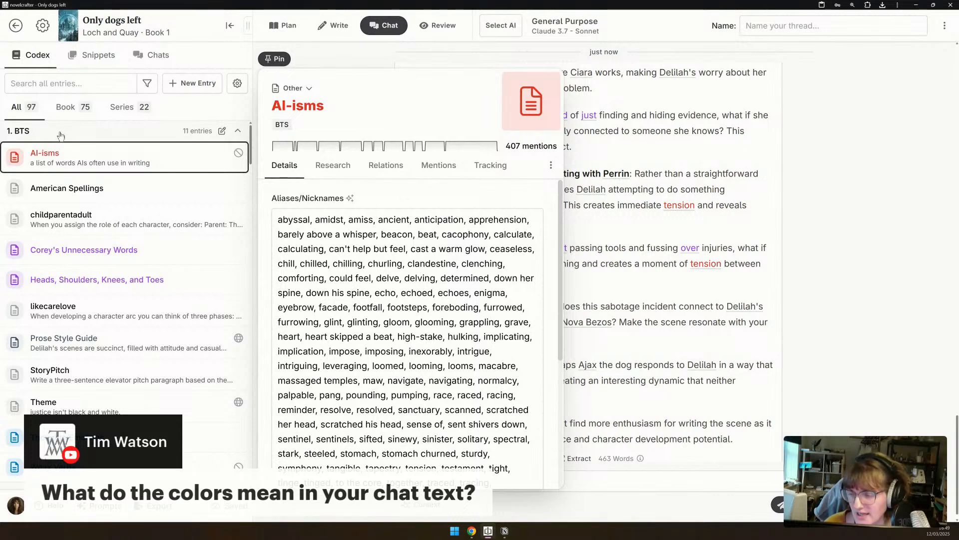
click(106, 133)
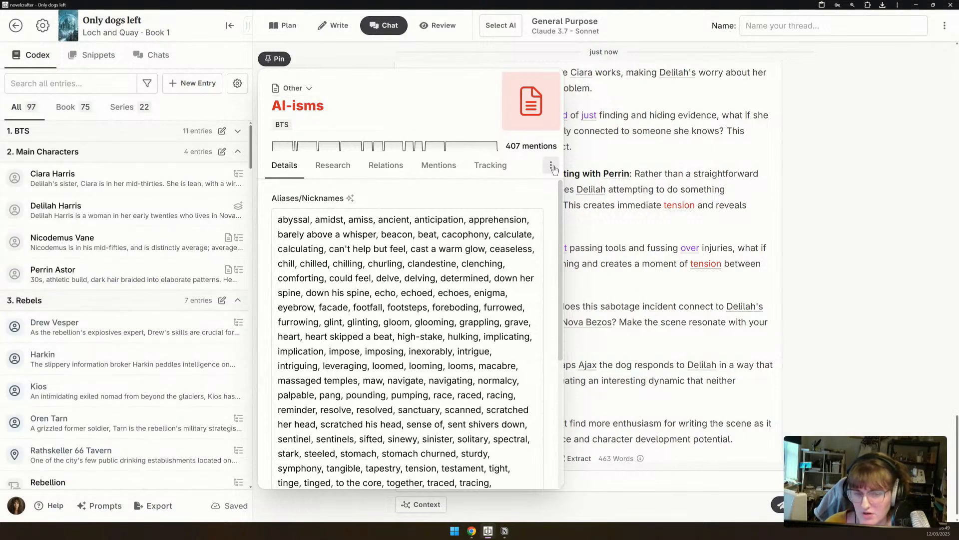
click(551, 166)
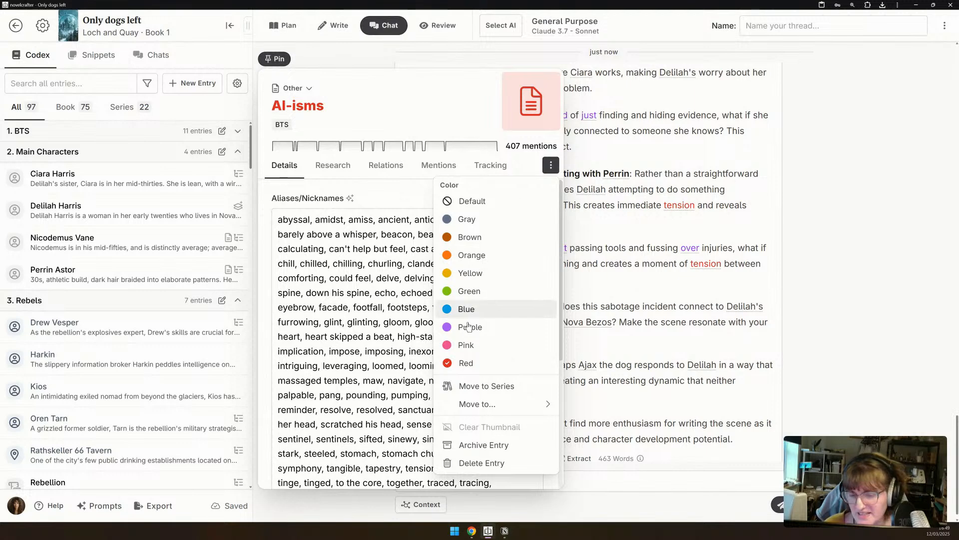
click(747, 221)
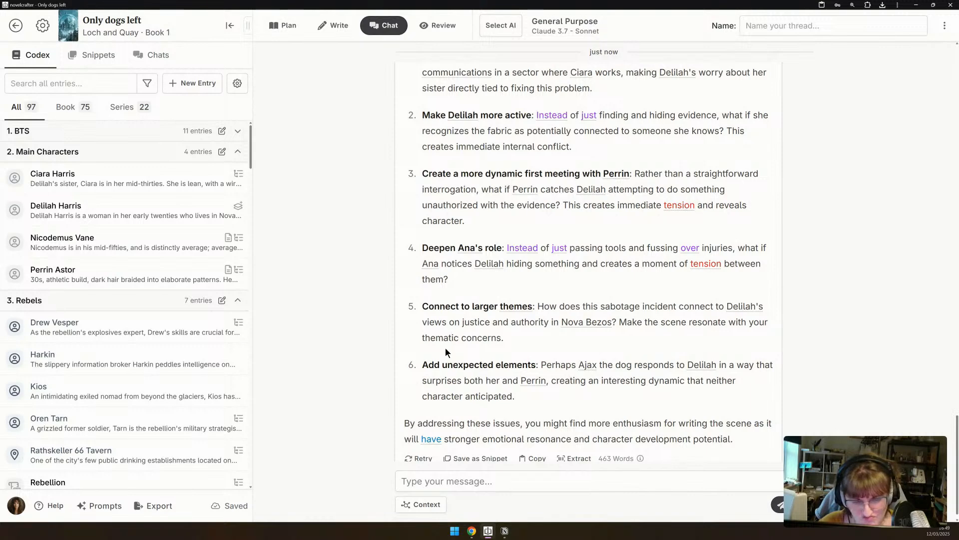
Review the AI's scene analysis and begin a chat reply with "okay, given all of this, where should we start the scene?".
scroll(446, 352, down, 1)
scroll(447, 355, up, 6)
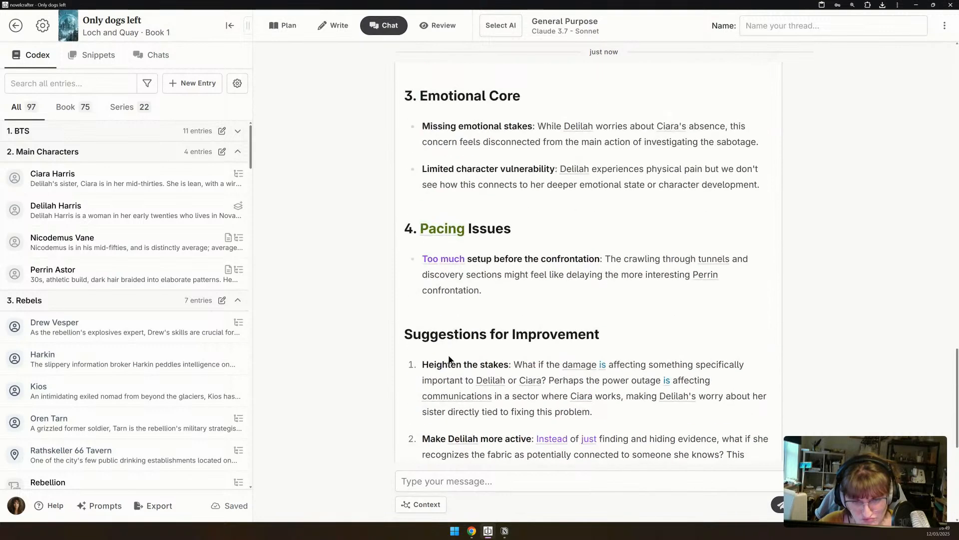
scroll(448, 357, up, 10)
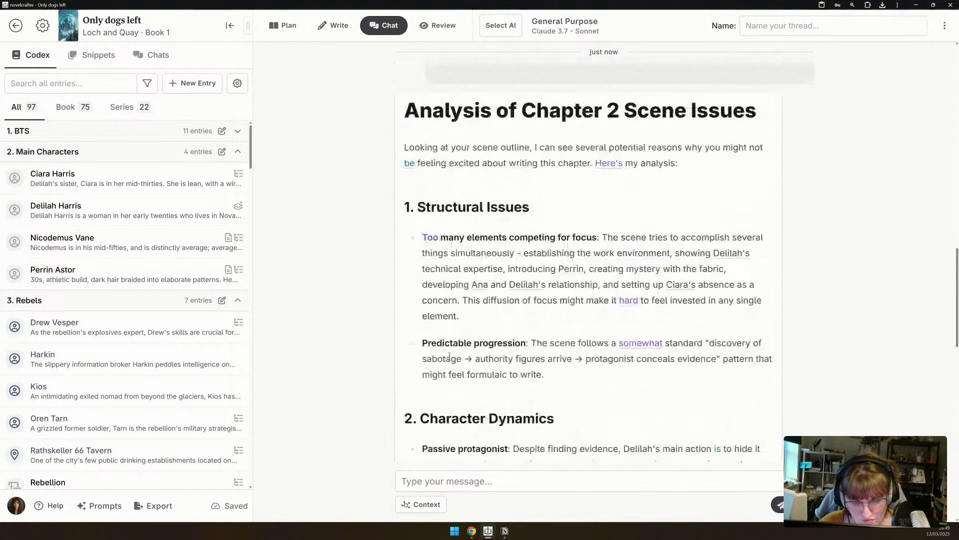
scroll(449, 357, down, 2)
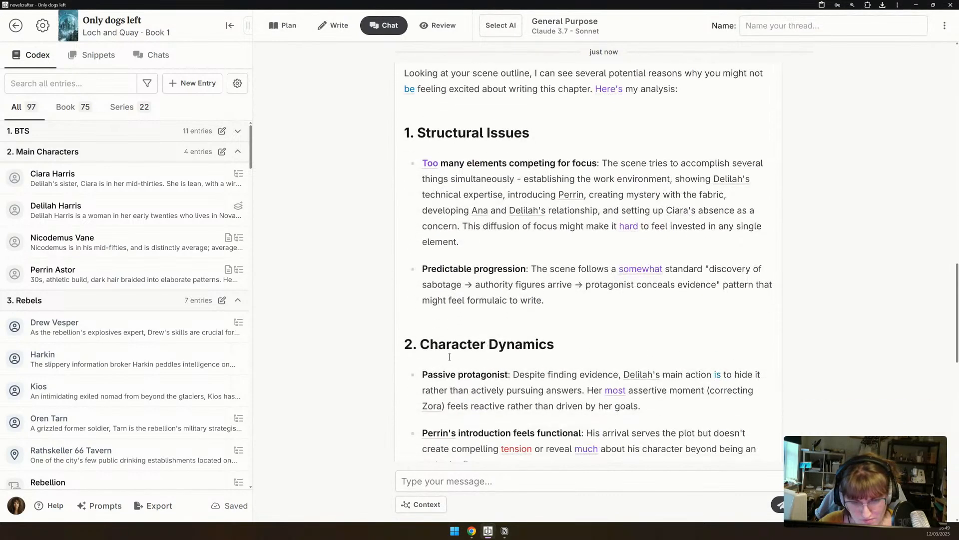
click(524, 478)
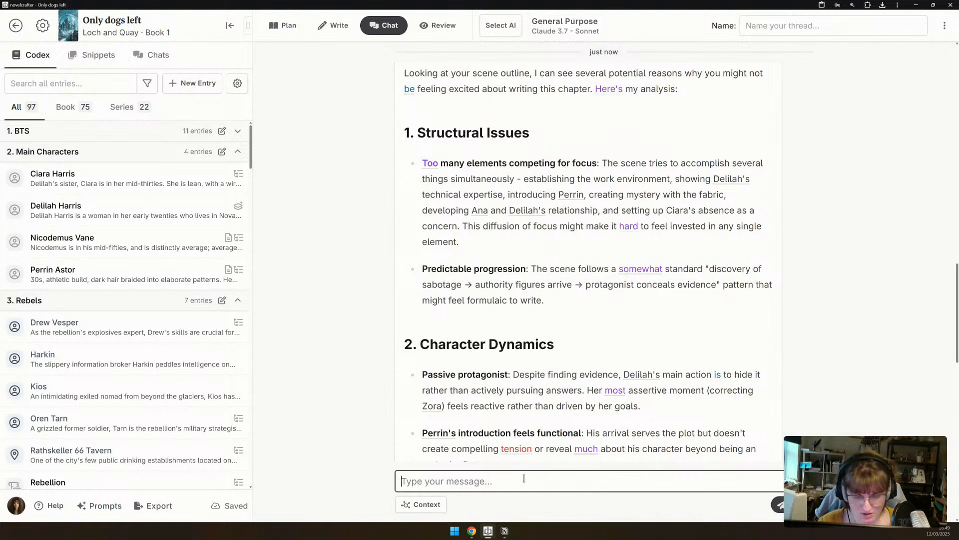
text(okay, )
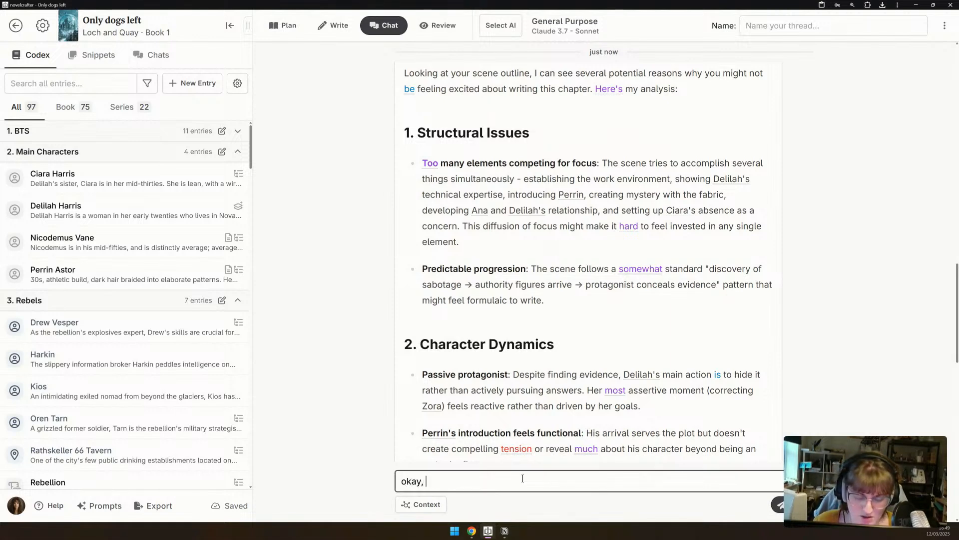
text(given all t)
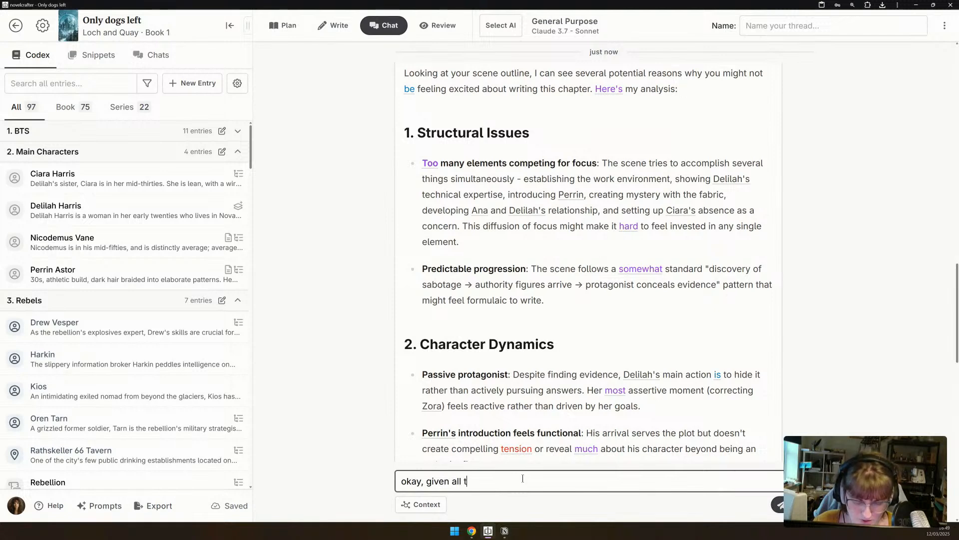
key(BackSpace)
text(of this, where shou)
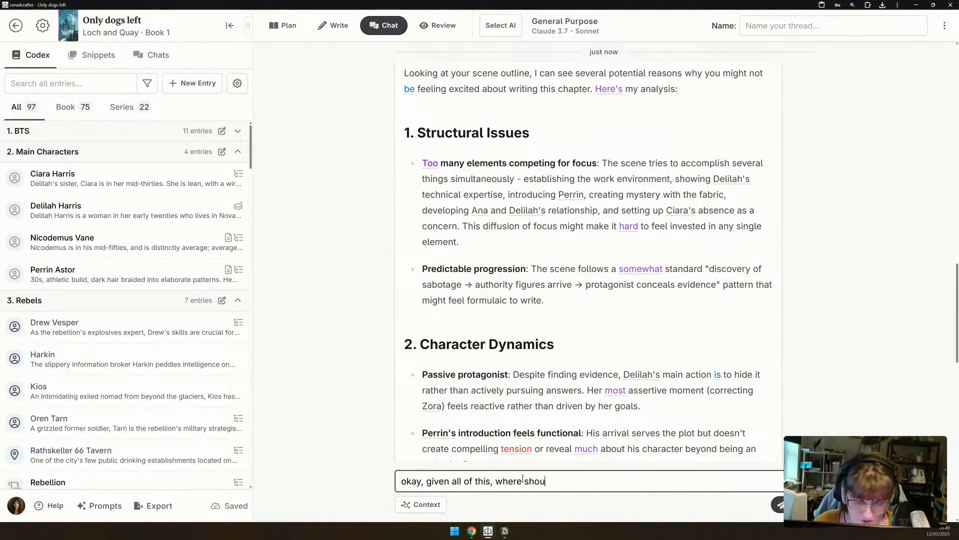
text(ld we start the)
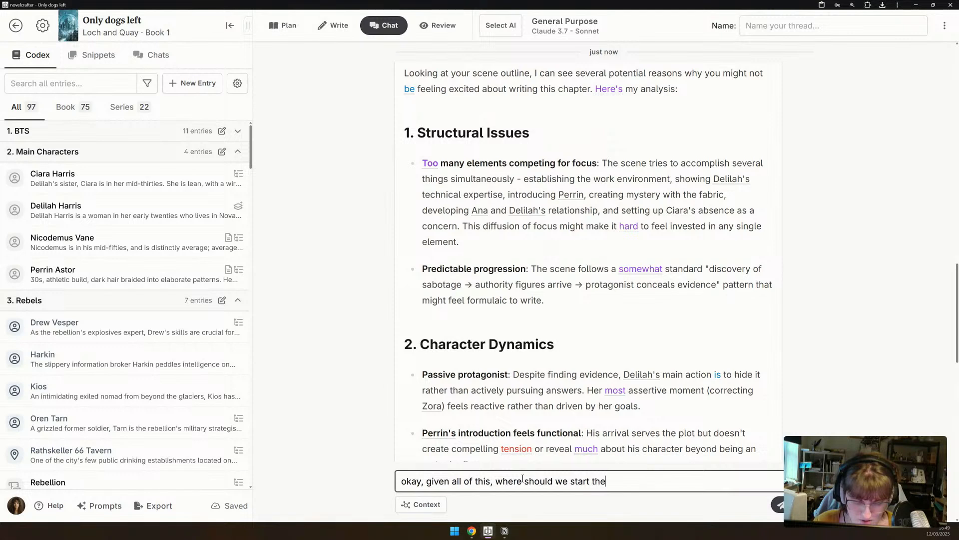
text( scene? Are )
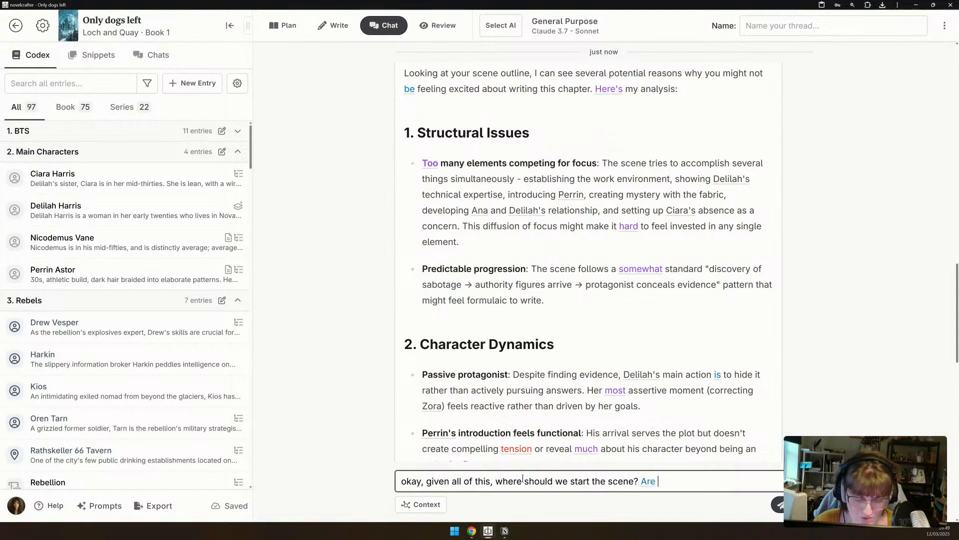
Continue the chat reply by asking "Are we starting it too early and giving all of that build up?".
text(we starting)
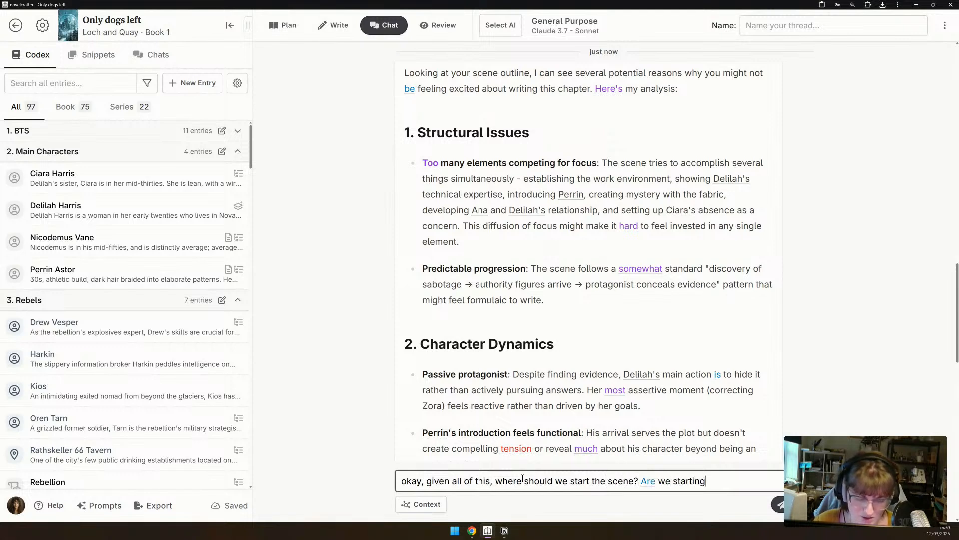
text( it too early wi)
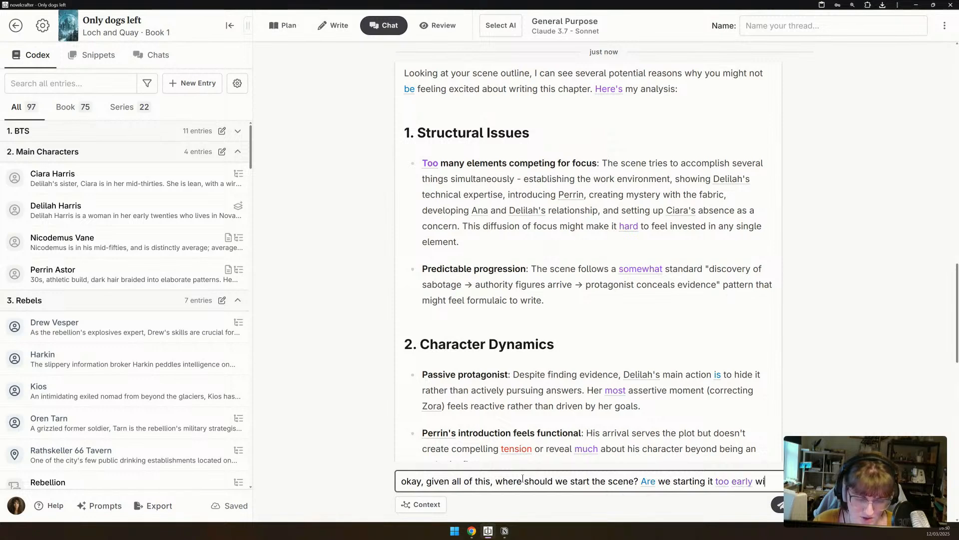
key(BackSpace)
key(BackSpace)
text(and gi)
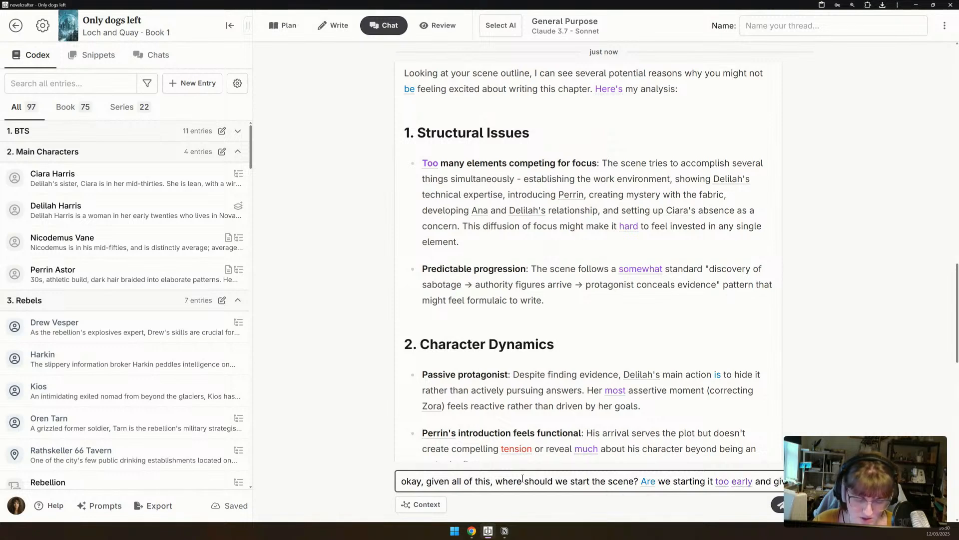
text(ve all of that bui)
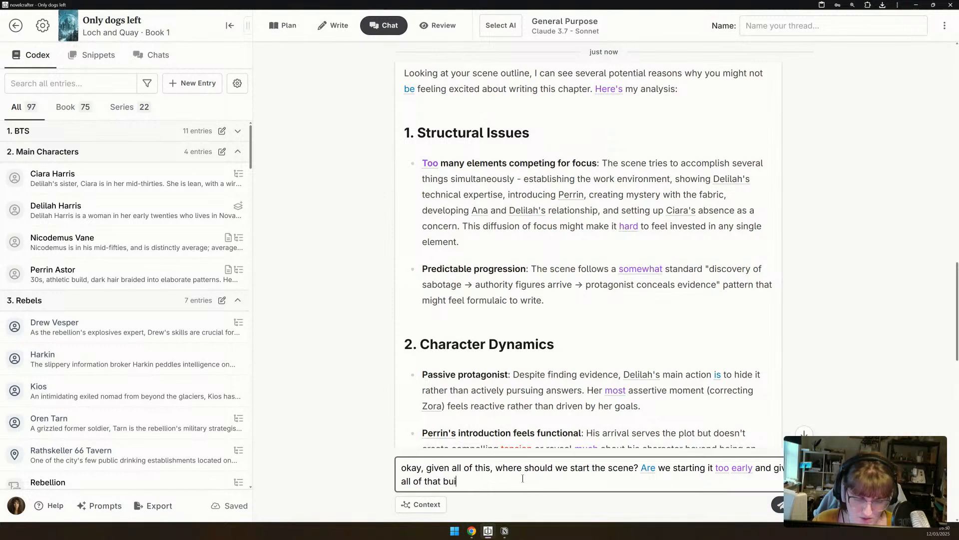
text(ld up? W)
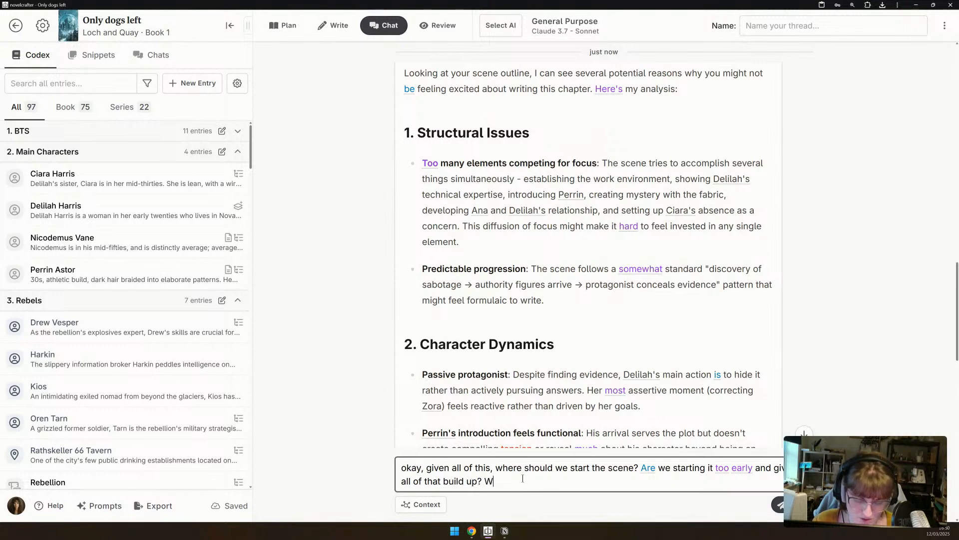
Add the question "Which parts should I cut or shorten in order to improve the pacing?" to the chat reply.
text(hich par)
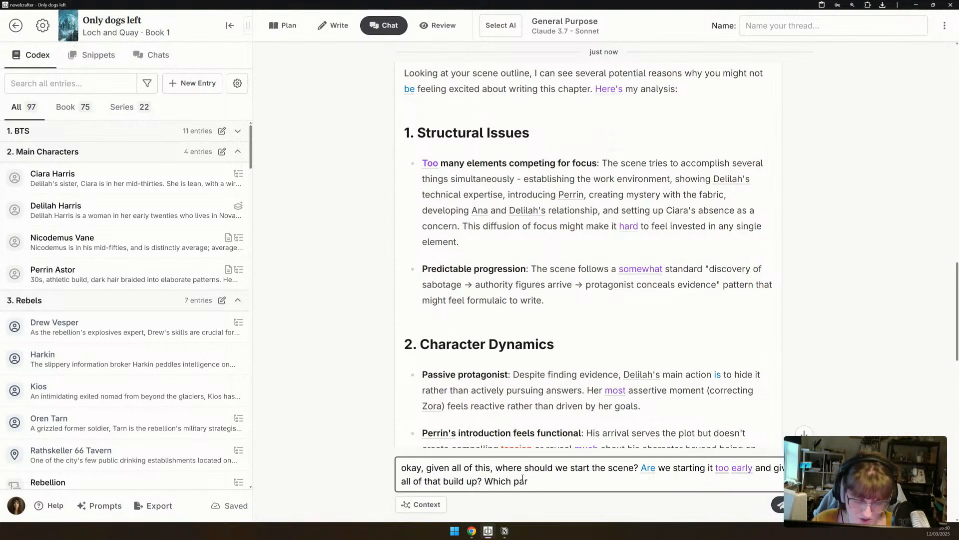
text(ts sho)
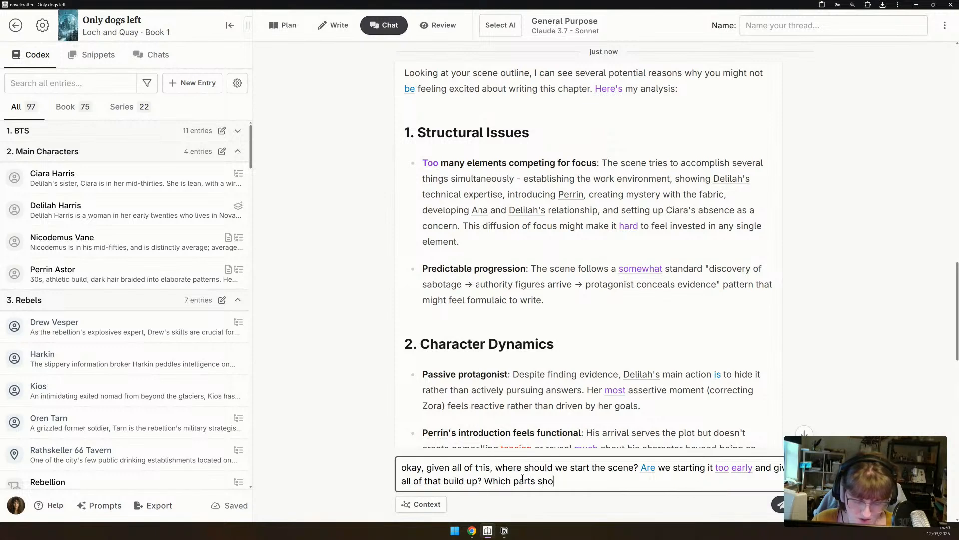
text(uld I cut or )
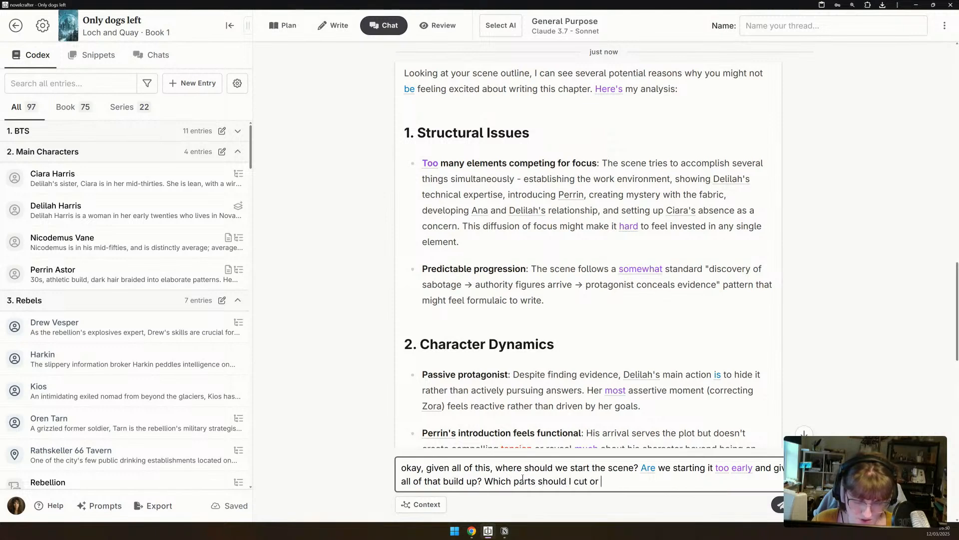
text(shorte)
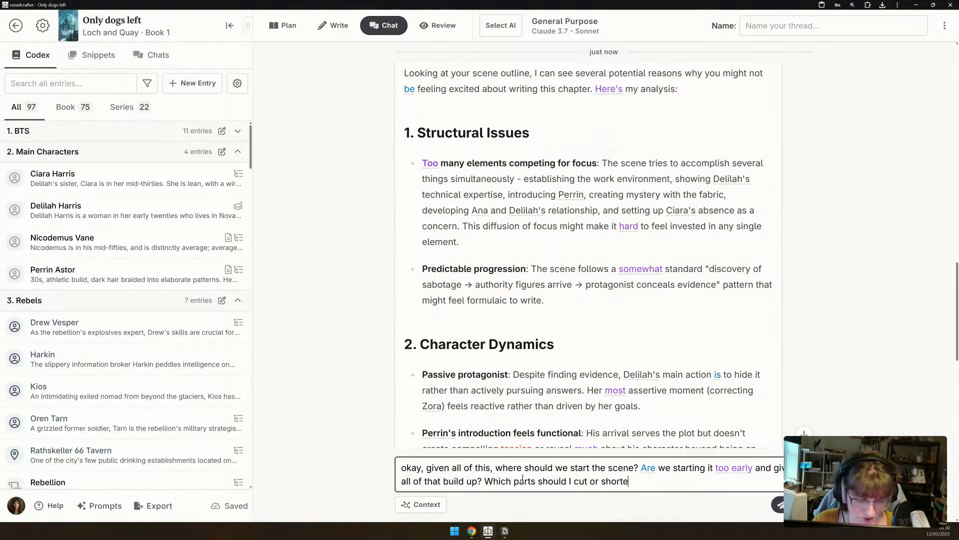
text(n in order to)
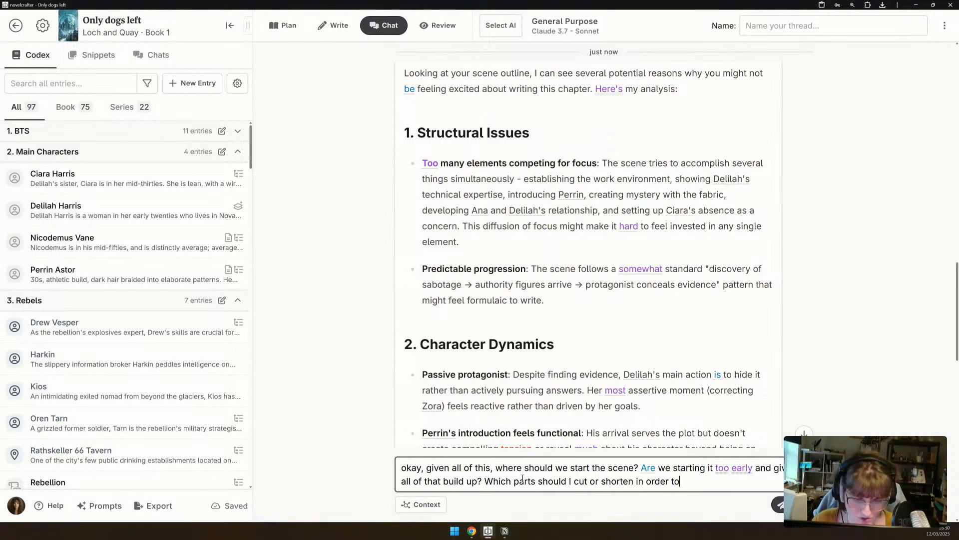
text( improve the pacing?)
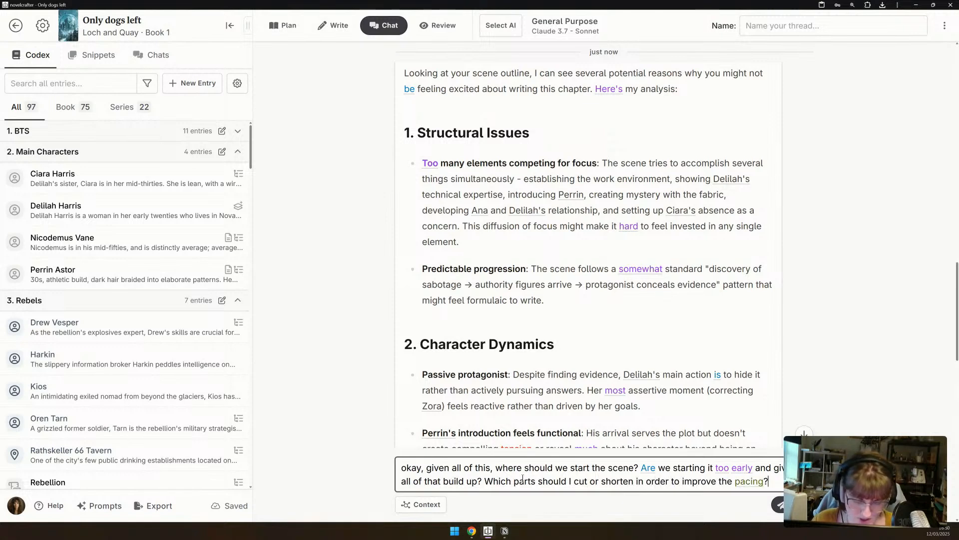
Add a new paragraph: "I am now wondering if Delilah finds fabric/evidence or if it's later on she finds that, and so".
key(shift+Return)
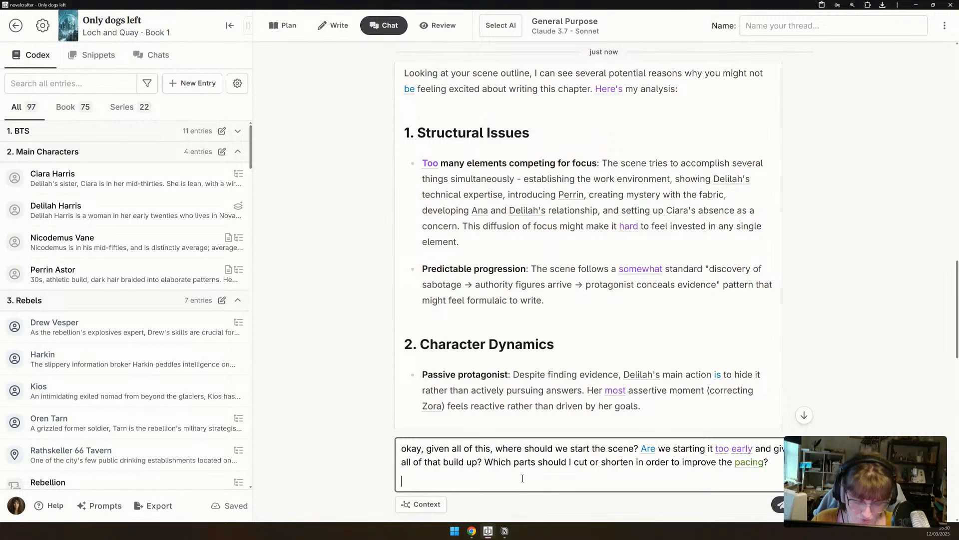
text(I am no)
text(onderinf i)
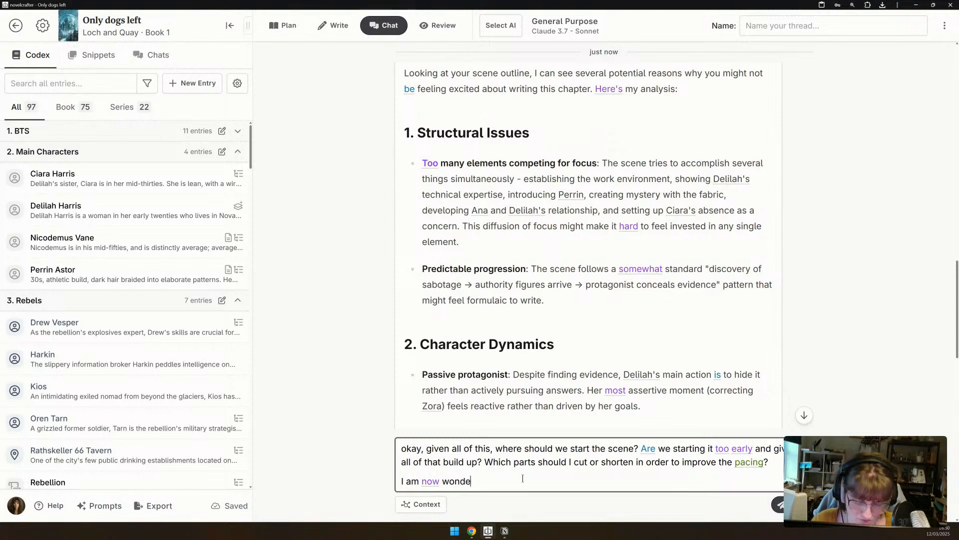
key(BackSpace)
key(BackSpace)
key(BackSpace)
text(g if Delilah)
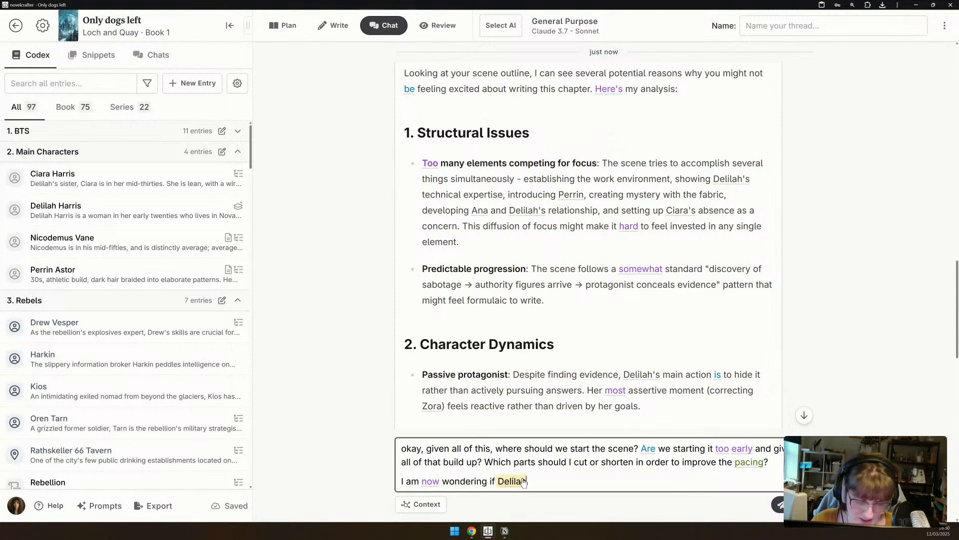
text( finds)
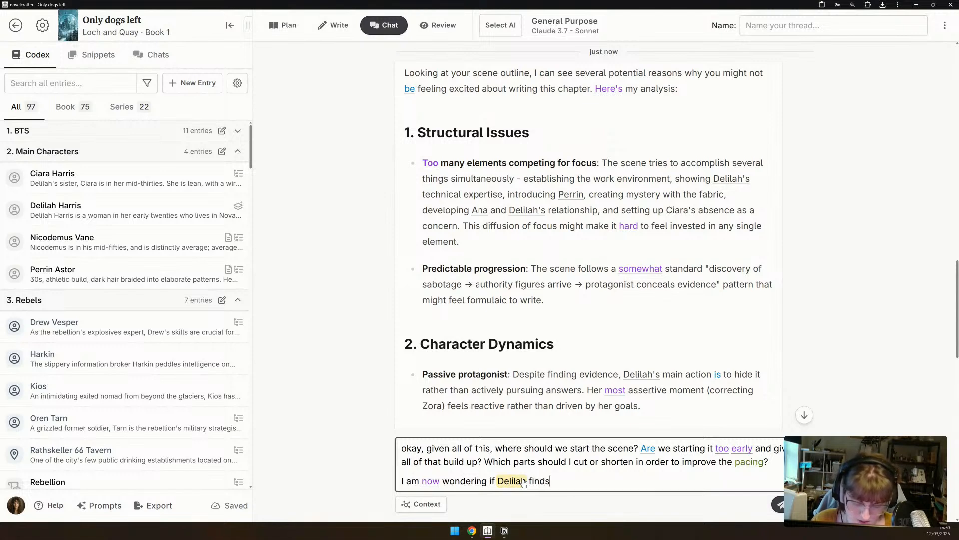
text( fabric/)
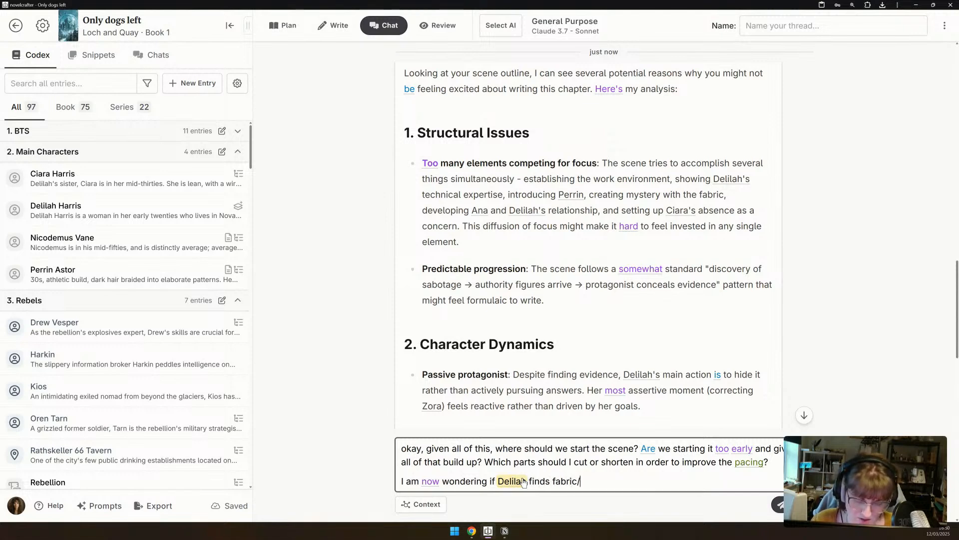
text(evidence )
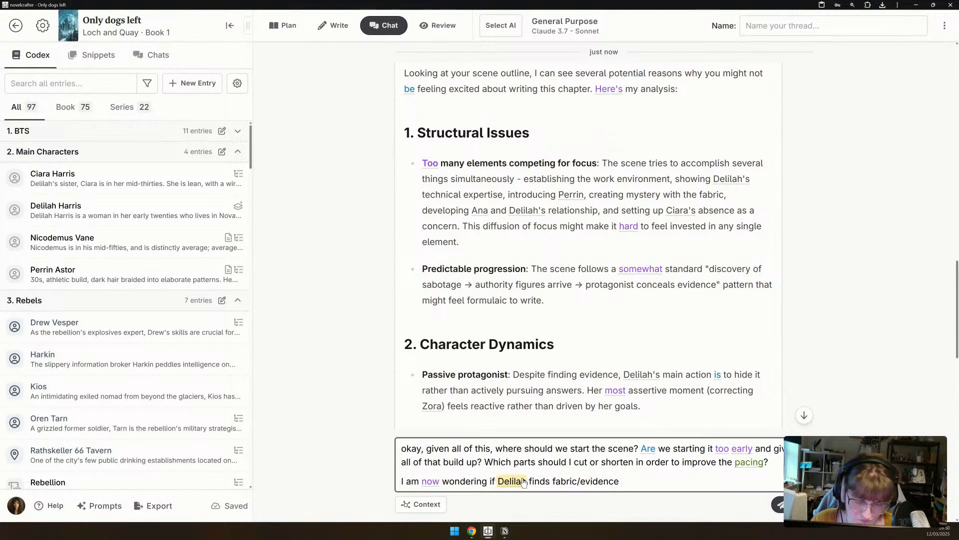
text(or if it's later )
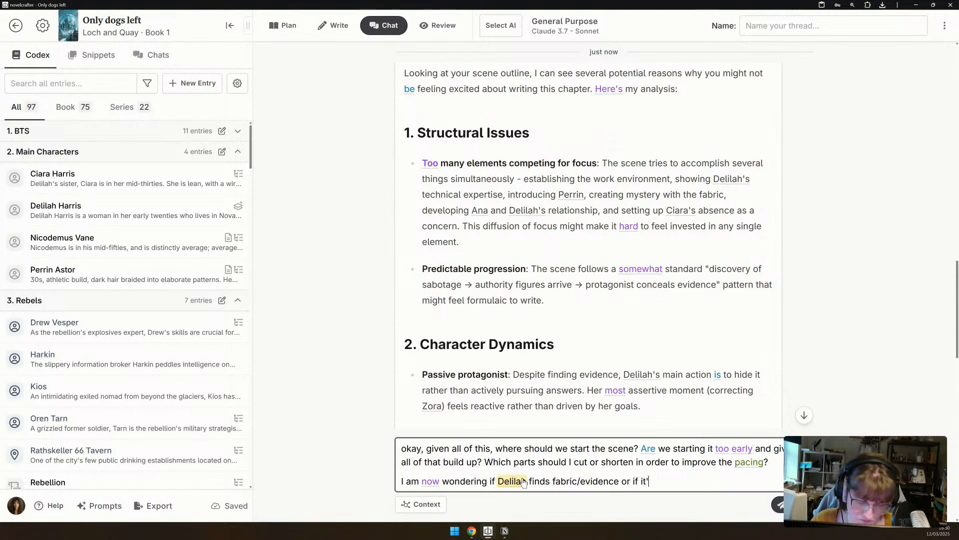
text(on she)
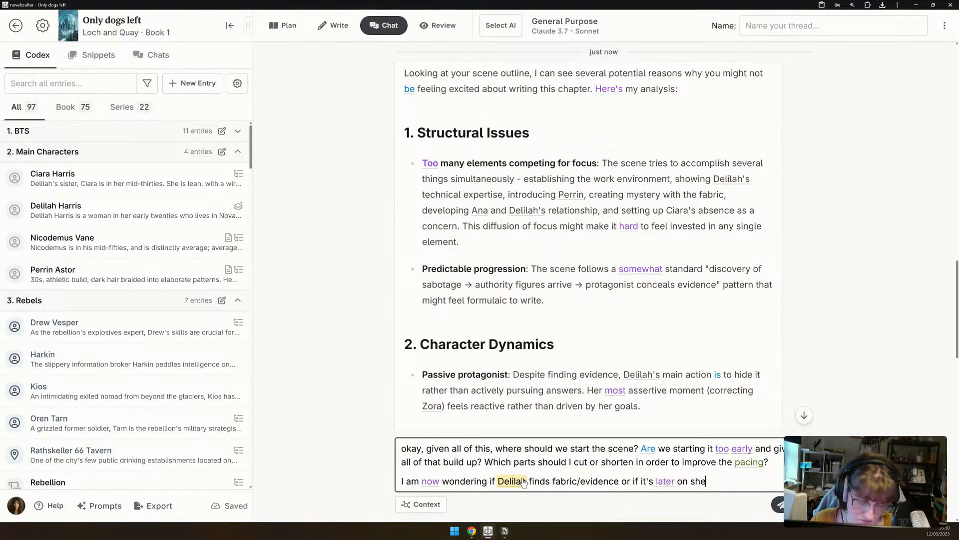
text( finds that, and so)
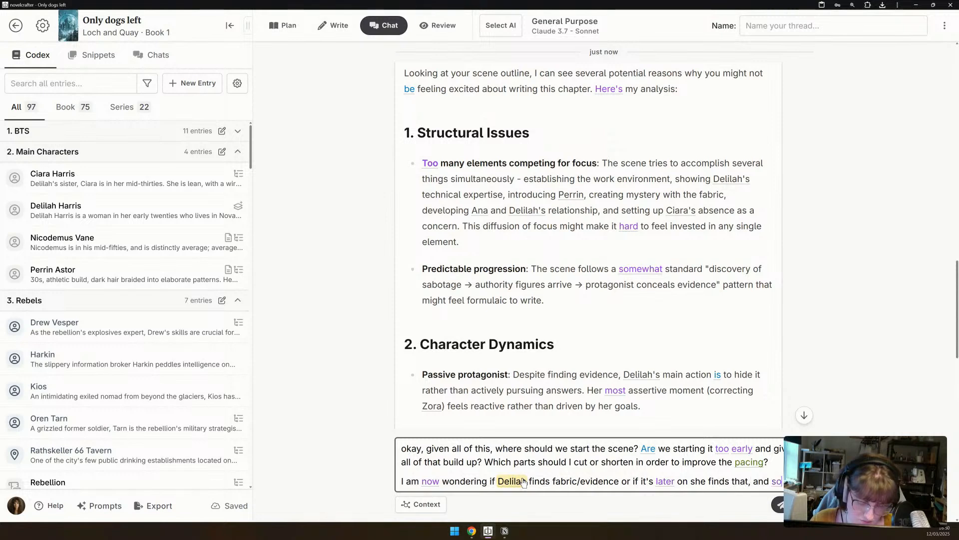
Finish the paragraph with "the mystery is just the sabotage at this early point? What do you think?" and send the message.
text( mystery is j)
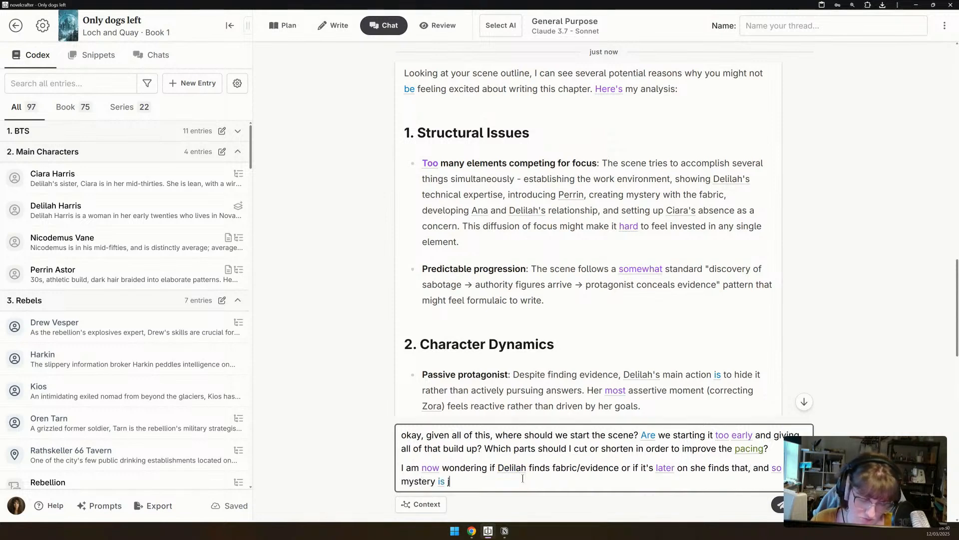
text(ust the sabot)
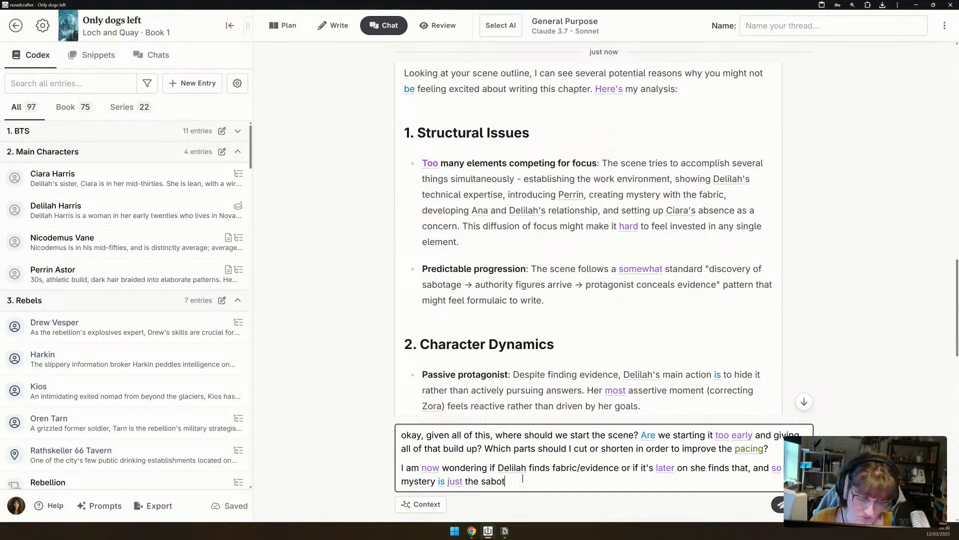
text(age at this early)
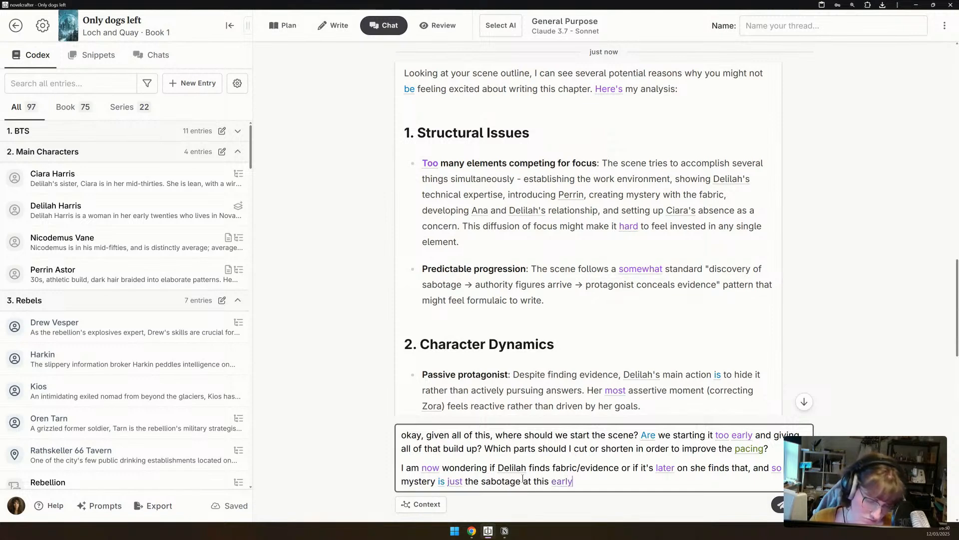
text( point? What do yo)
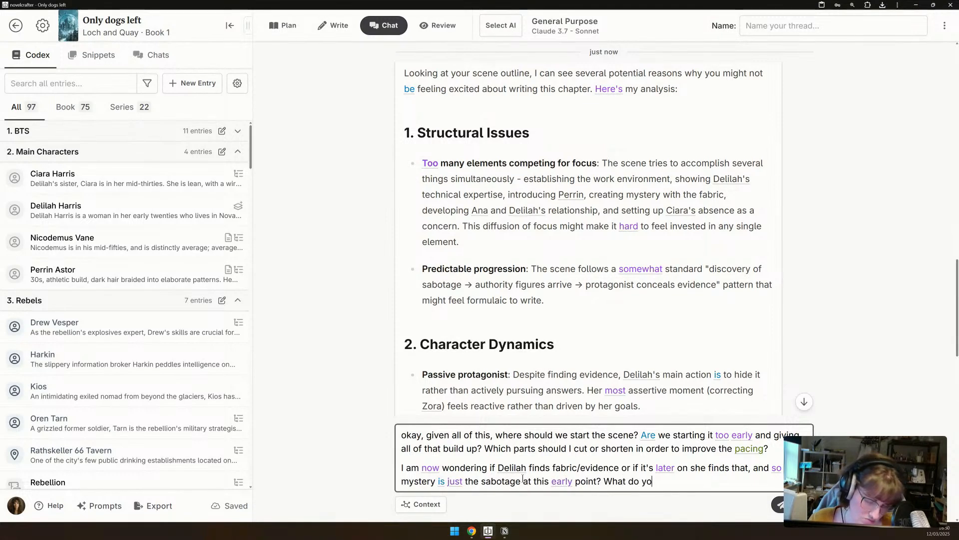
text(u think?)
key(Return)
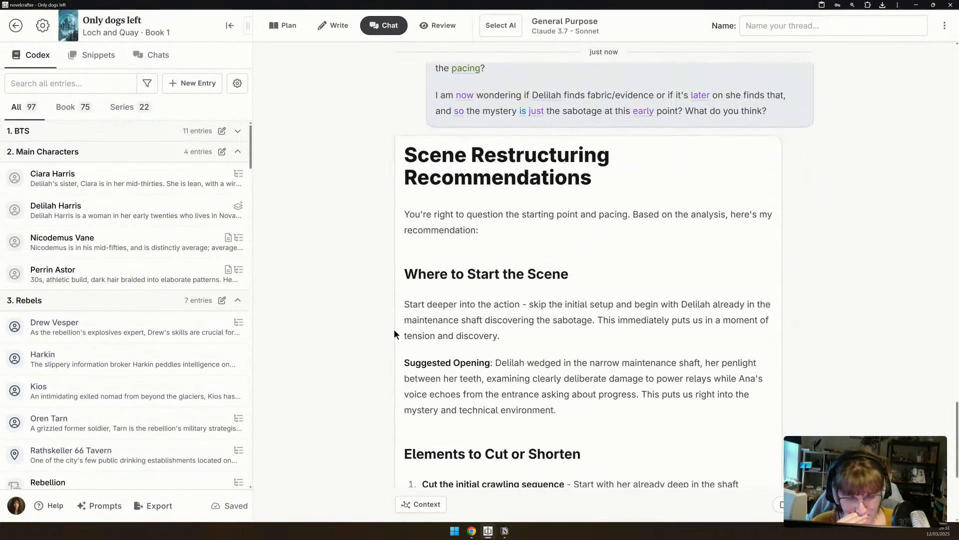
Read the chat reply's advice on where to start the scene, what to cut, the fabric evidence options and the revised scene structure.
drag(417, 284, 535, 336)
click(638, 322)
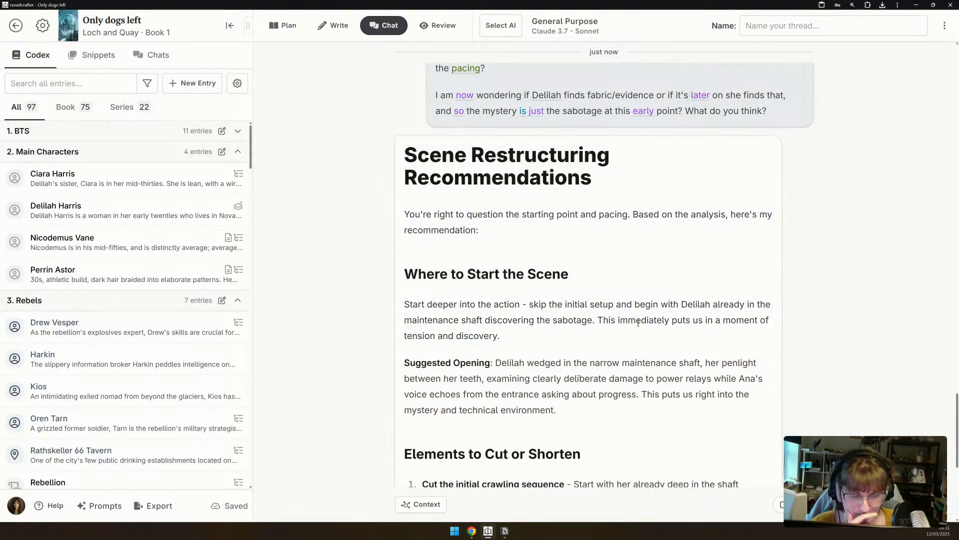
scroll(638, 323, down, 8)
scroll(638, 323, up, 2)
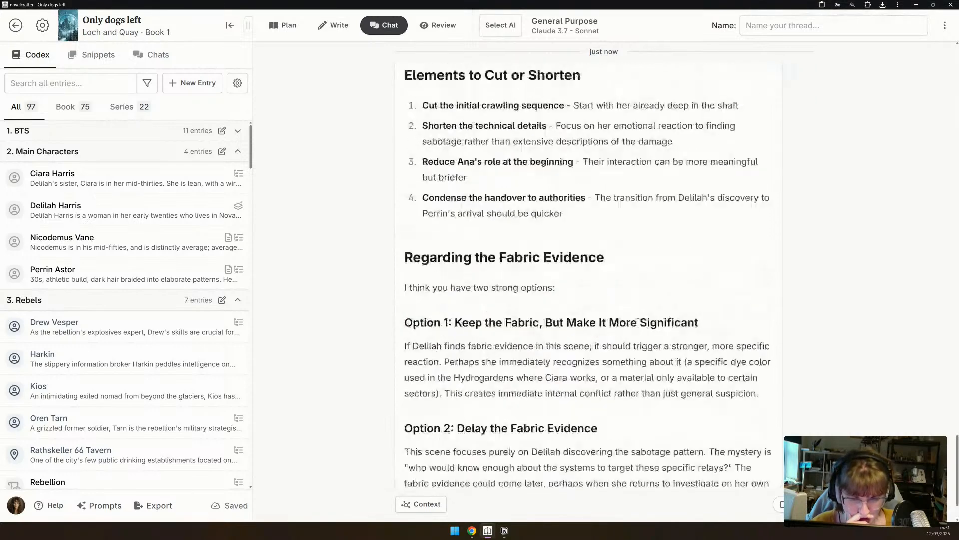
scroll(639, 322, up, 4)
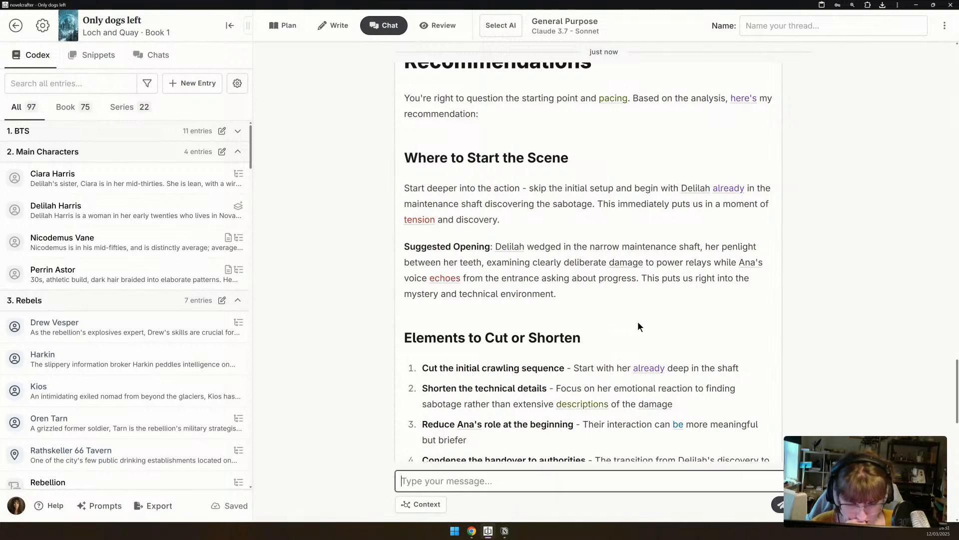
scroll(638, 321, down, 2)
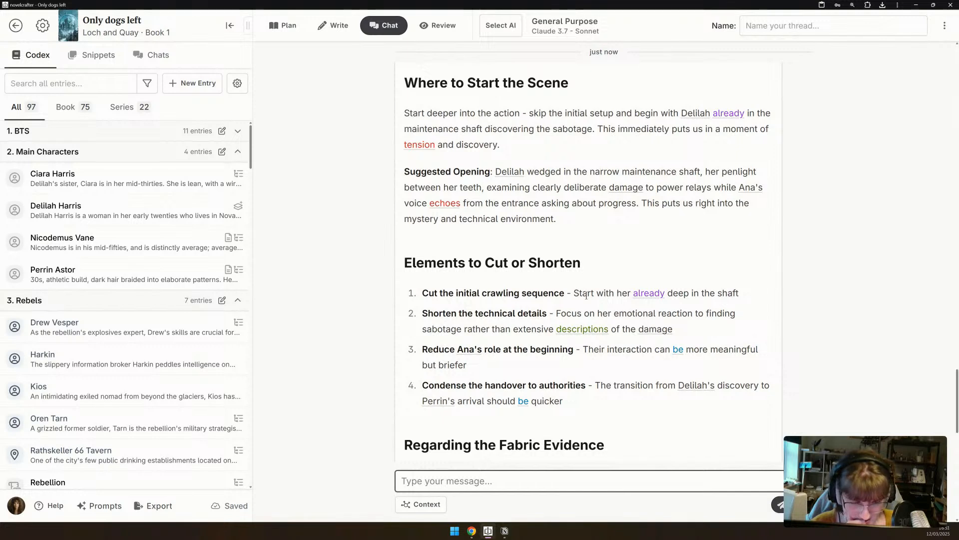
scroll(452, 313, down, 2)
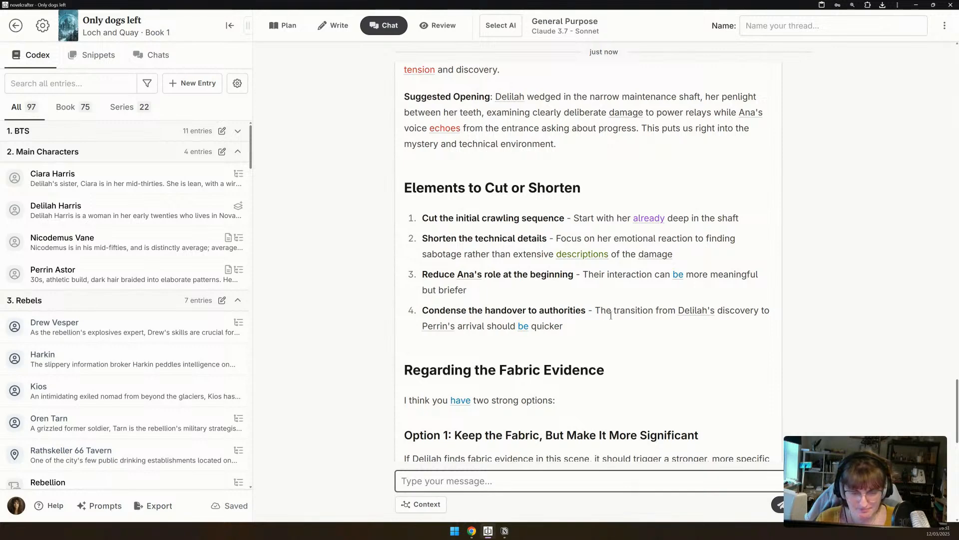
scroll(610, 315, down, 2)
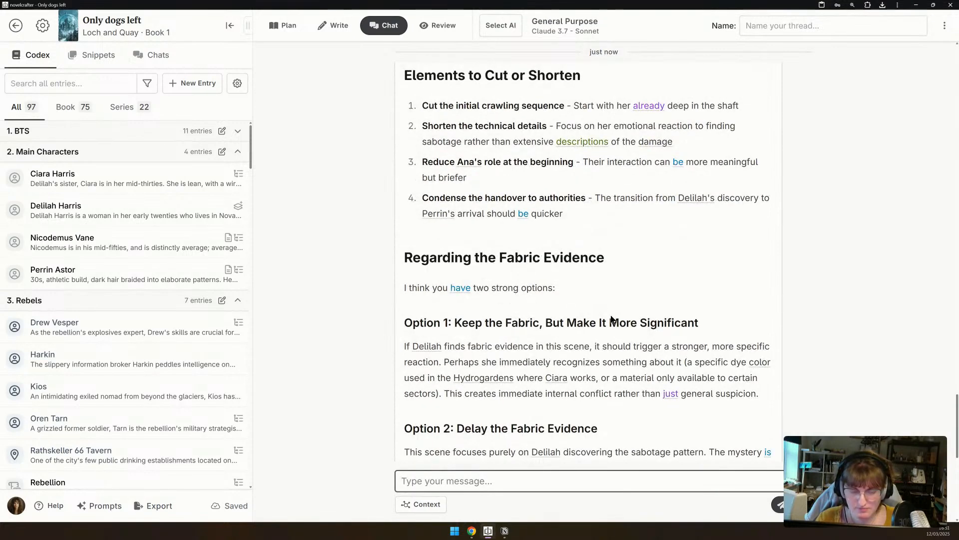
scroll(611, 317, down, 3)
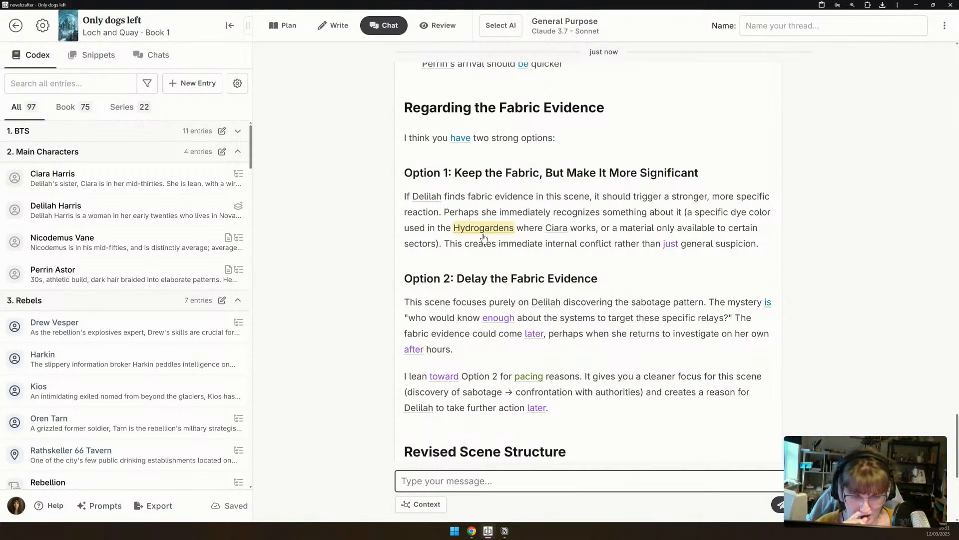
scroll(400, 277, down, 1)
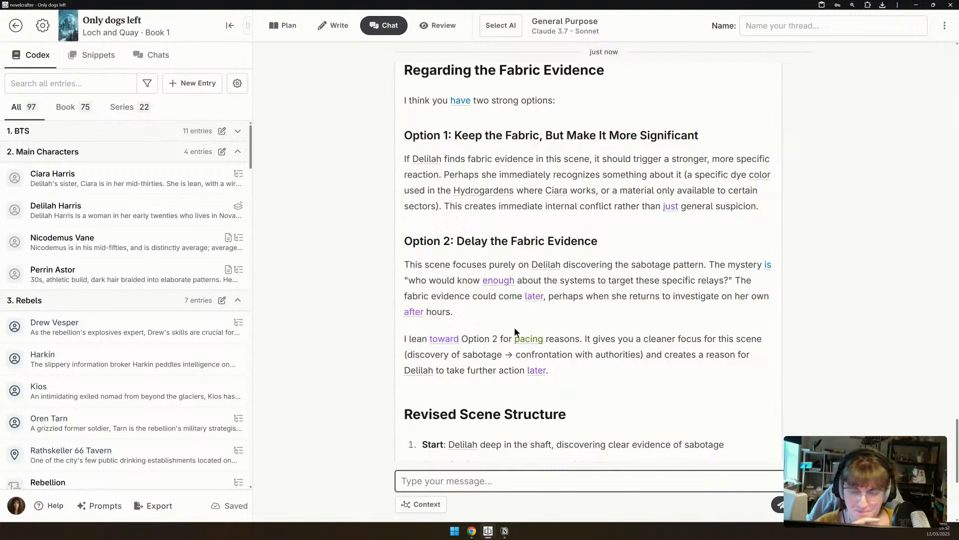
scroll(444, 275, down, 4)
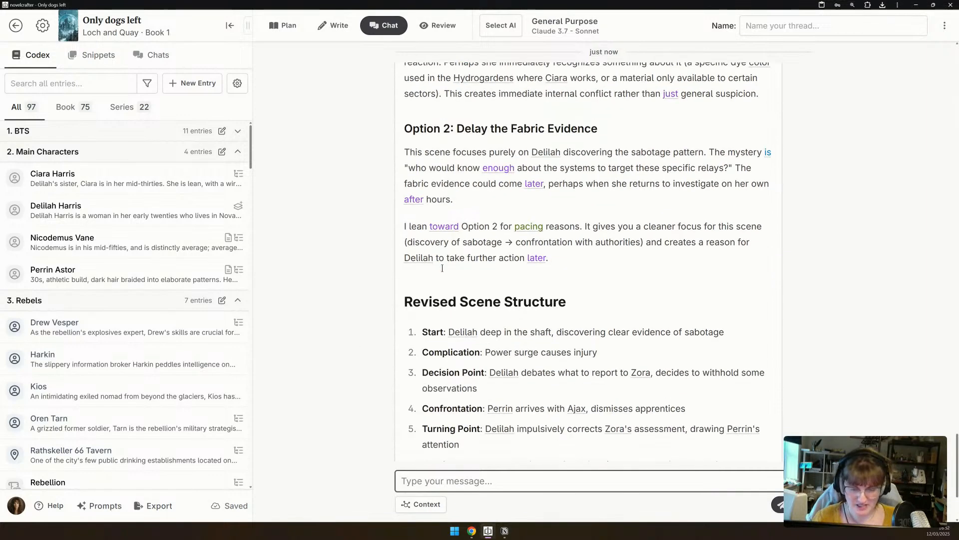
scroll(383, 298, down, 2)
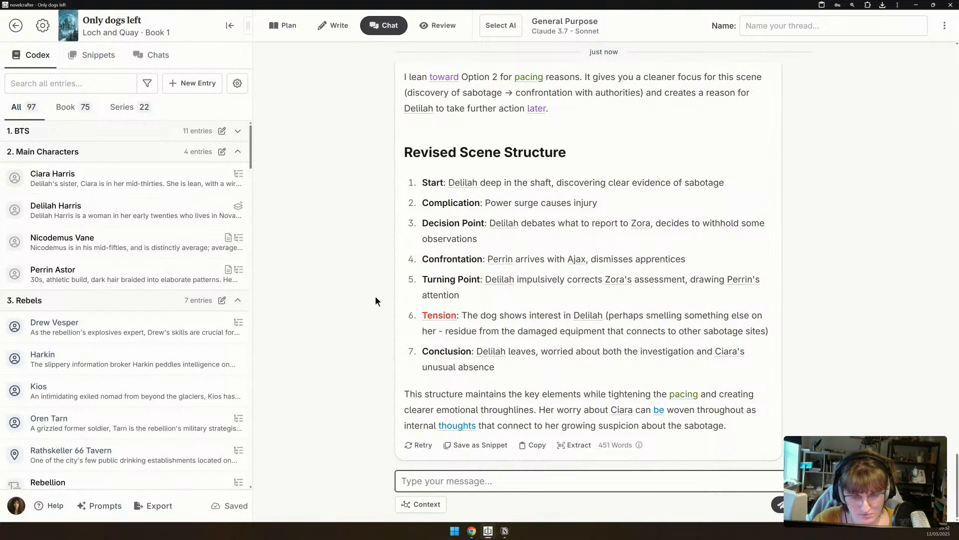
Move the empty scene to the start of Chapter 2 and copy the chat's seven-point Revised Scene Structure into its summary.
drag(513, 373, 367, 163)
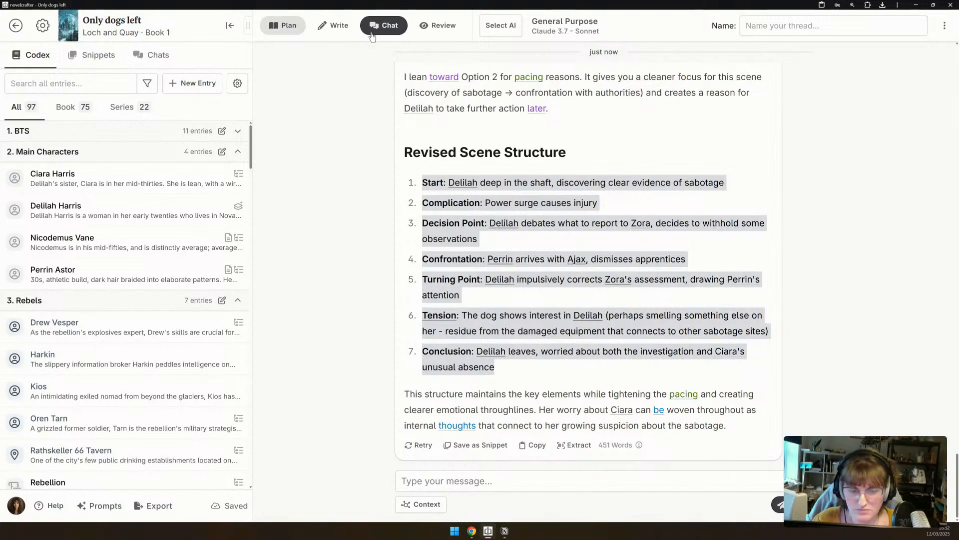
click(283, 25)
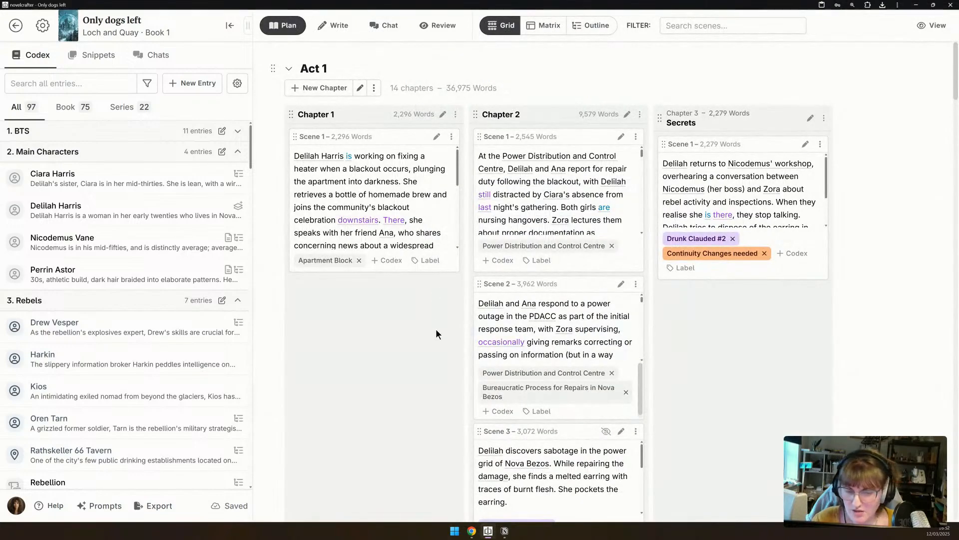
scroll(436, 328, down, 5)
scroll(386, 229, up, 5)
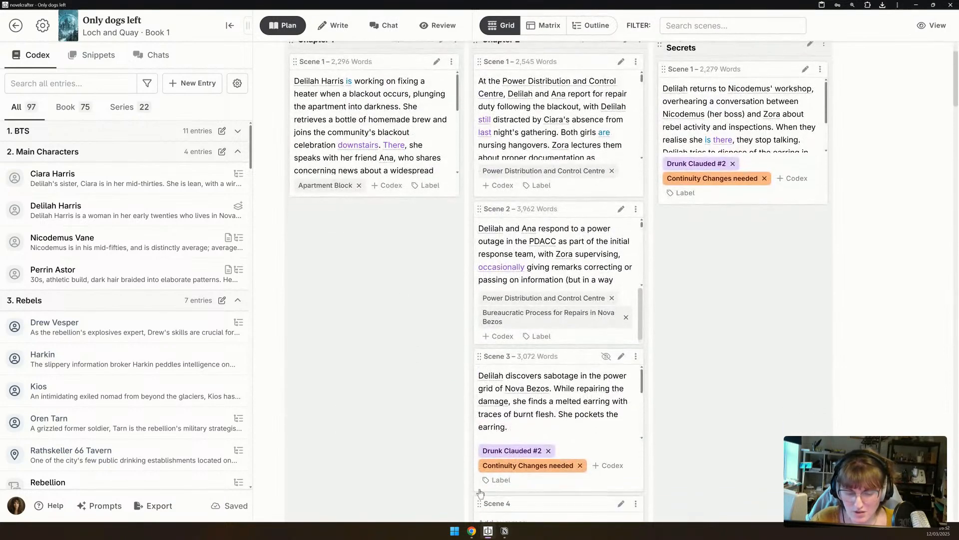
drag(479, 506, 518, 91)
click(521, 93)
key(ctrl+v)
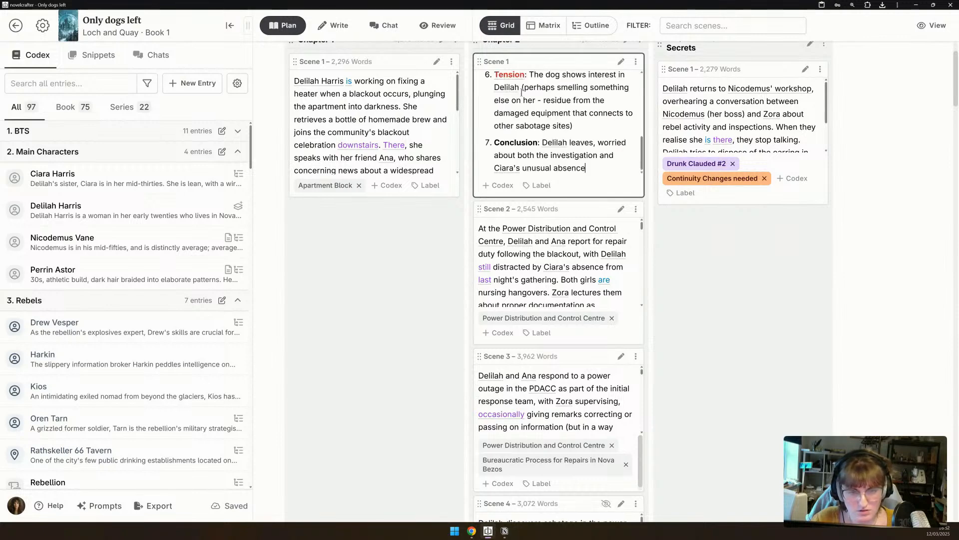
Copy the prose of Chapter 2, Scene 4, where Delilah finds the melted earring.
scroll(400, 385, down, 5)
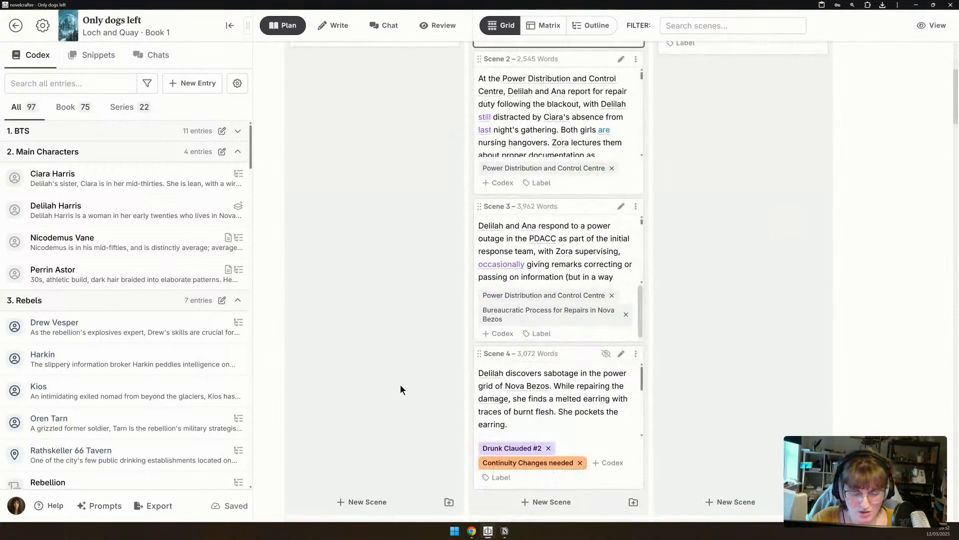
click(635, 278)
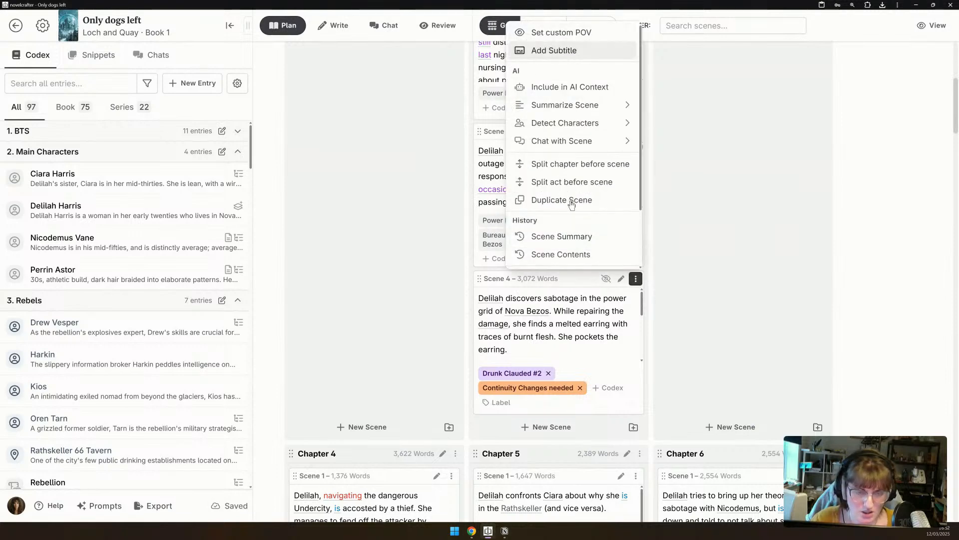
scroll(582, 238, down, 1)
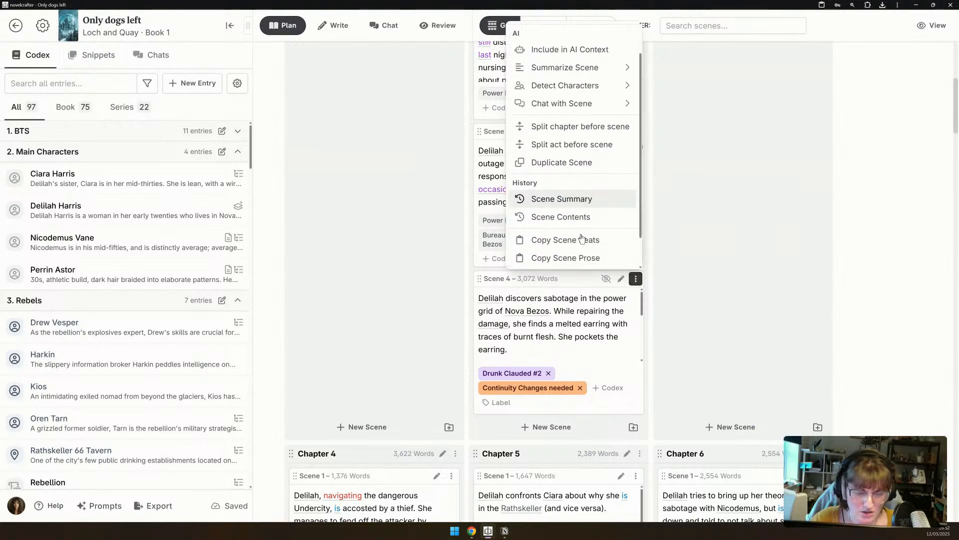
scroll(582, 233, down, 1)
click(581, 225)
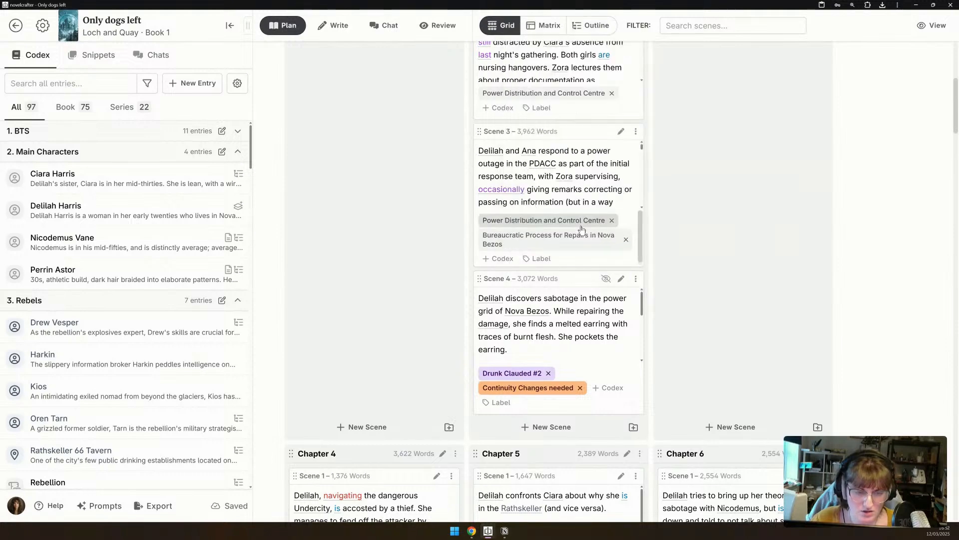
scroll(425, 230, up, 6)
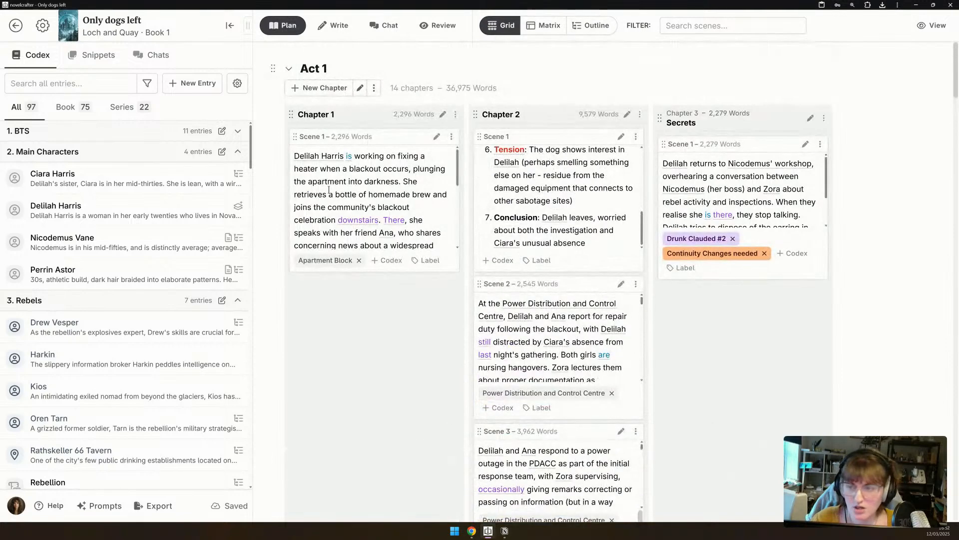
Create a snippet titled "Original Chapter 1" and paste the copied scene prose as its content.
click(83, 59)
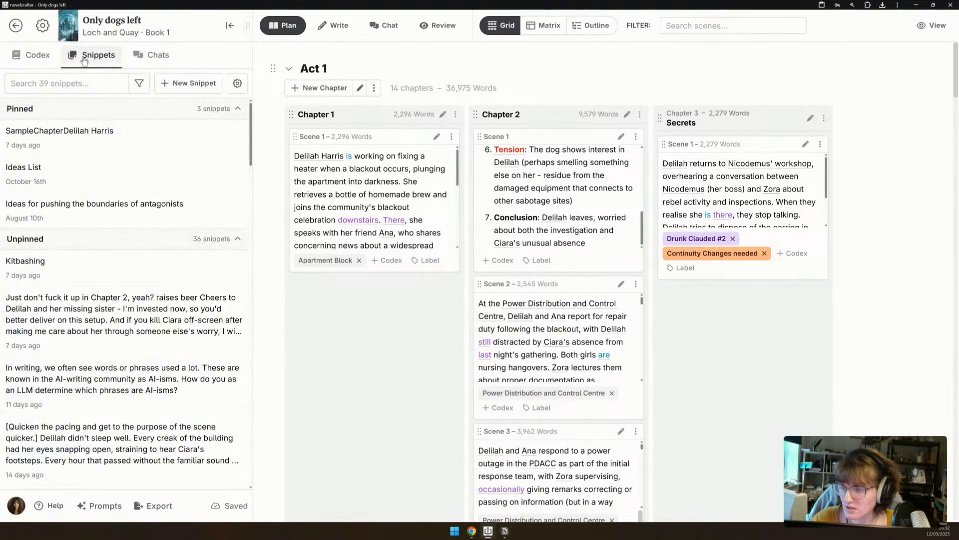
click(181, 85)
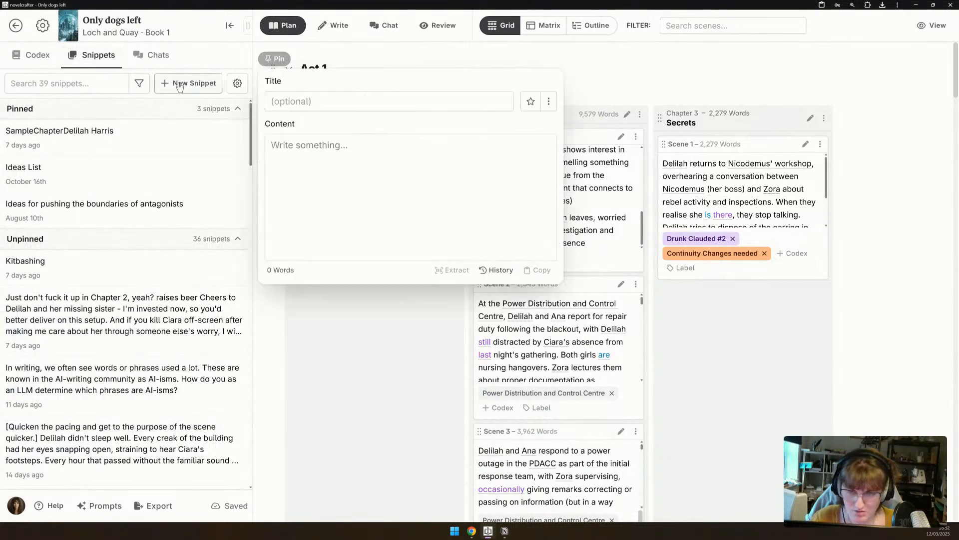
click(282, 102)
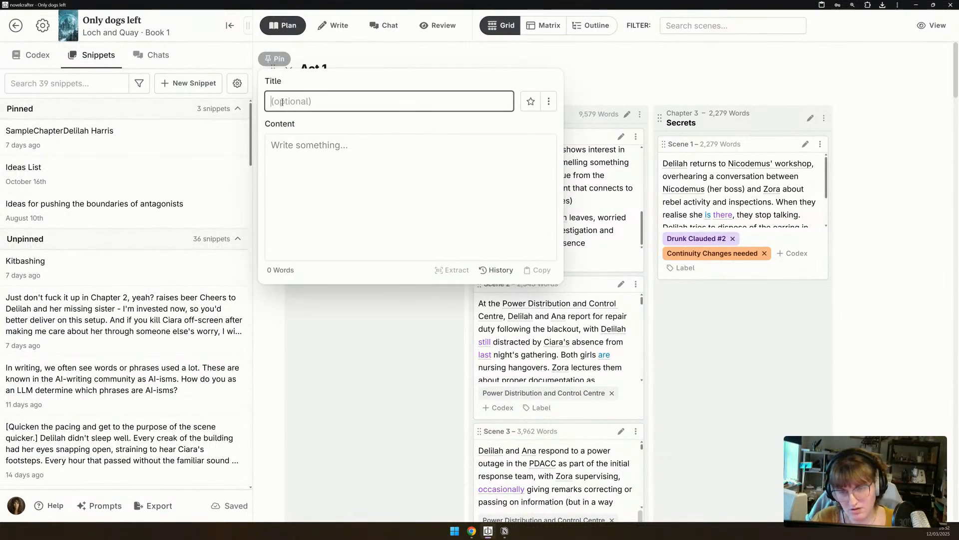
text(Original Chapter 1)
key(Tab)
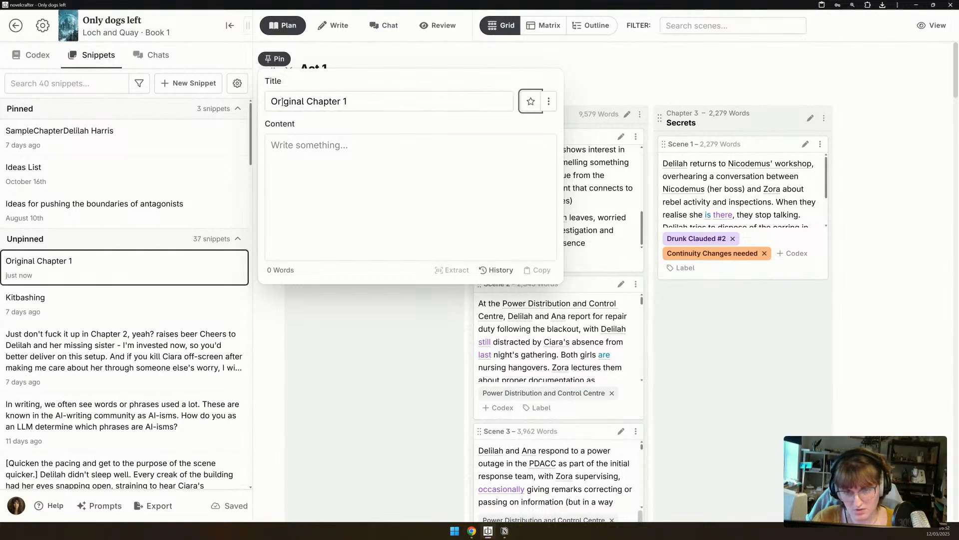
key(Tab)
key(Tab)
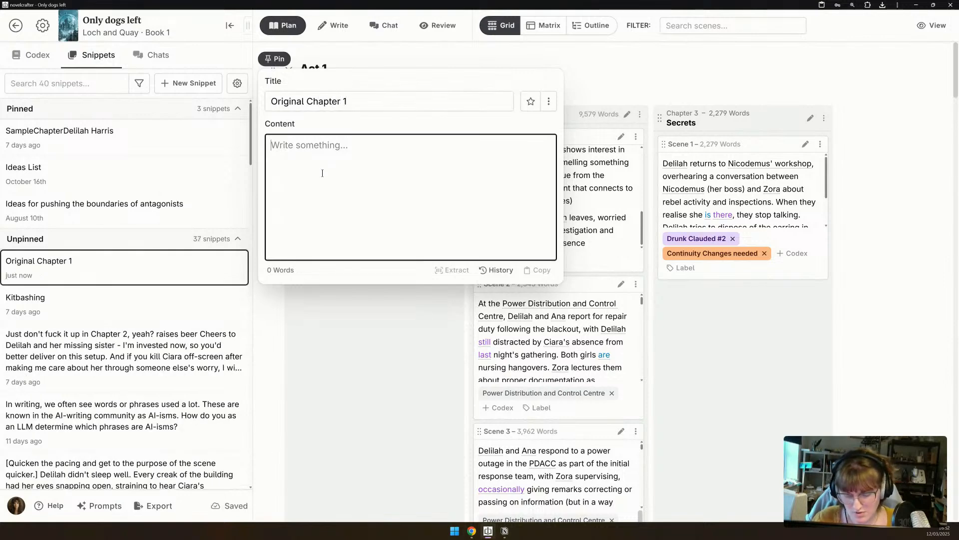
key(ctrl+v)
click(730, 383)
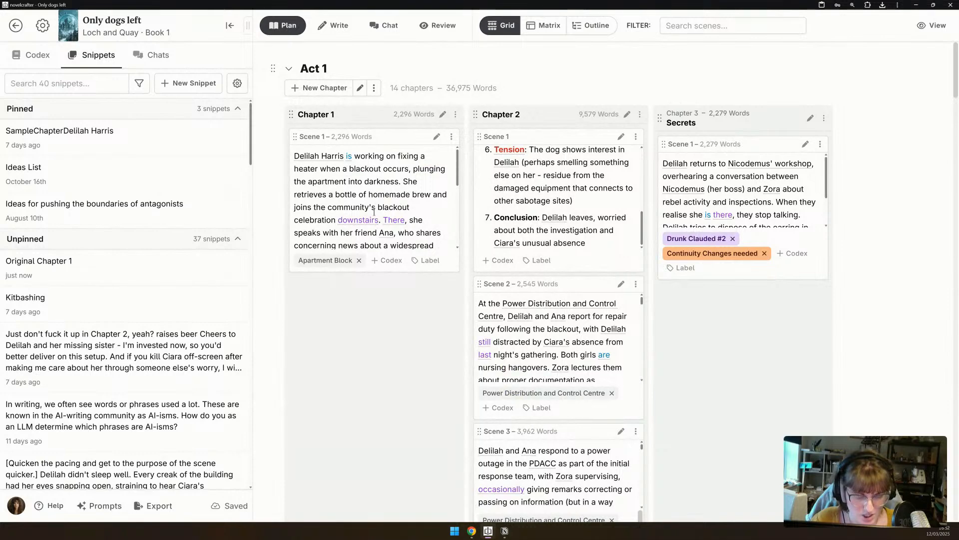
Remove Scene 3, where Delilah and Ana respond to the PDACC power outage, from Chapter 2.
scroll(554, 200, up, 5)
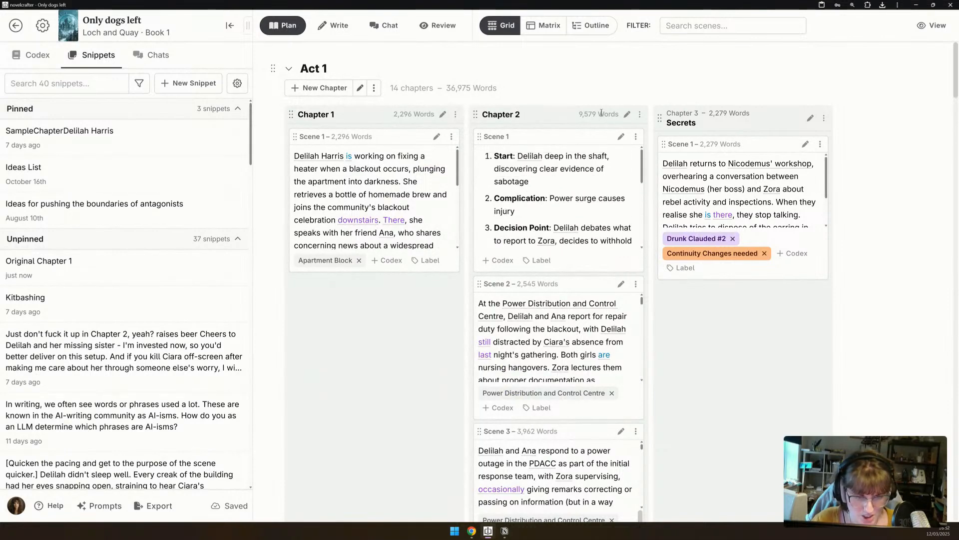
scroll(455, 329, down, 3)
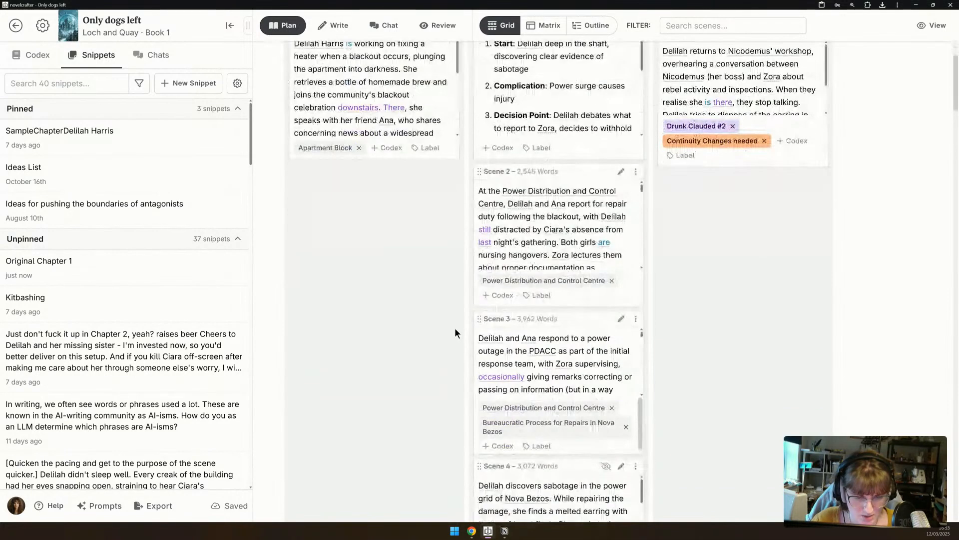
scroll(388, 352, down, 2)
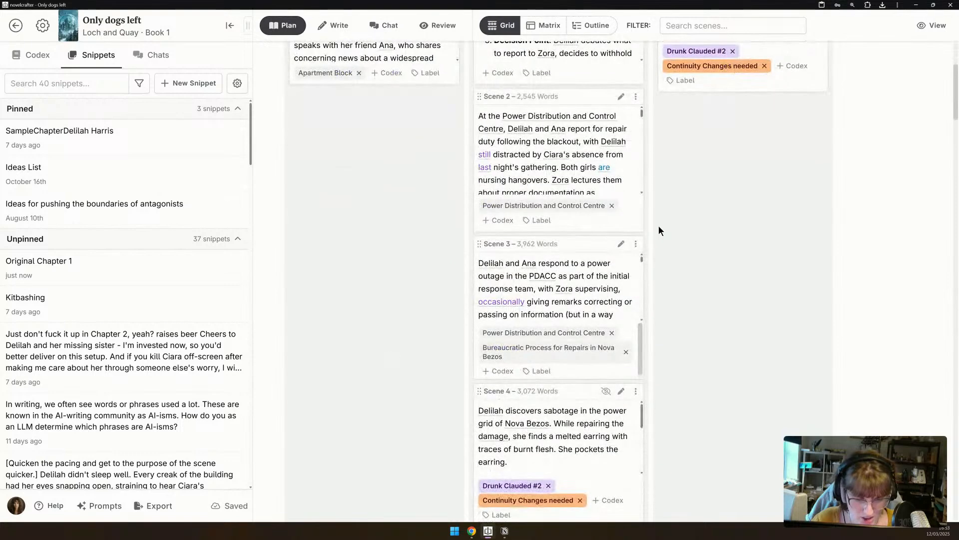
click(636, 244)
scroll(574, 455, down, 2)
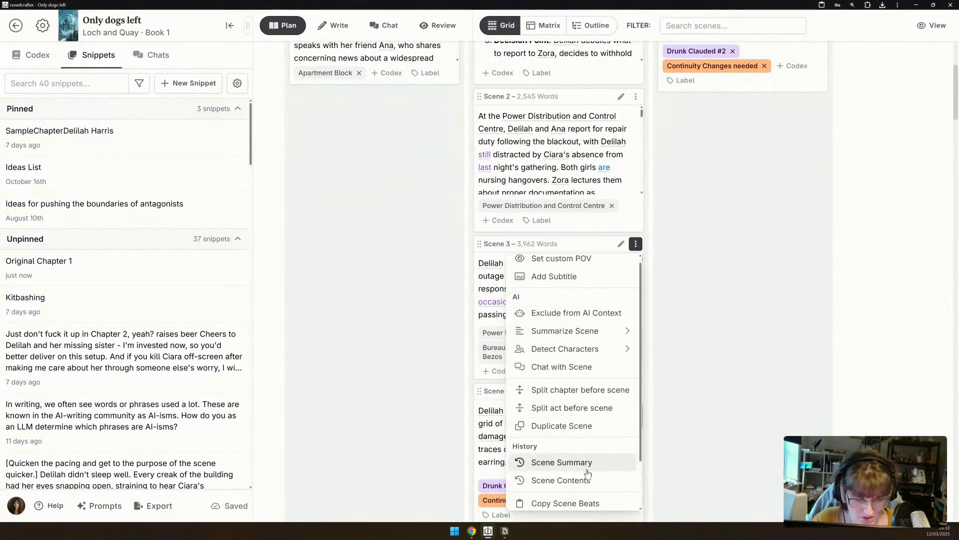
click(564, 500)
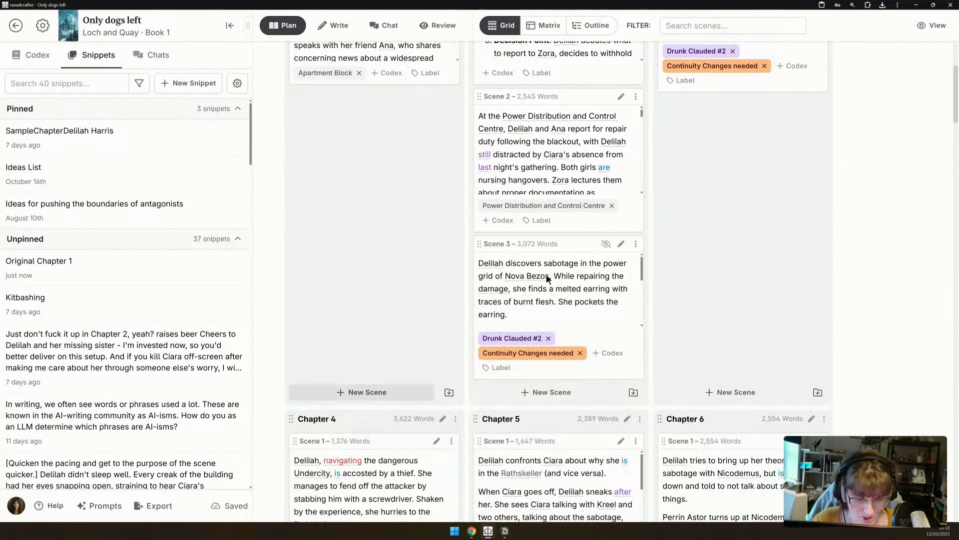
scroll(414, 283, up, 5)
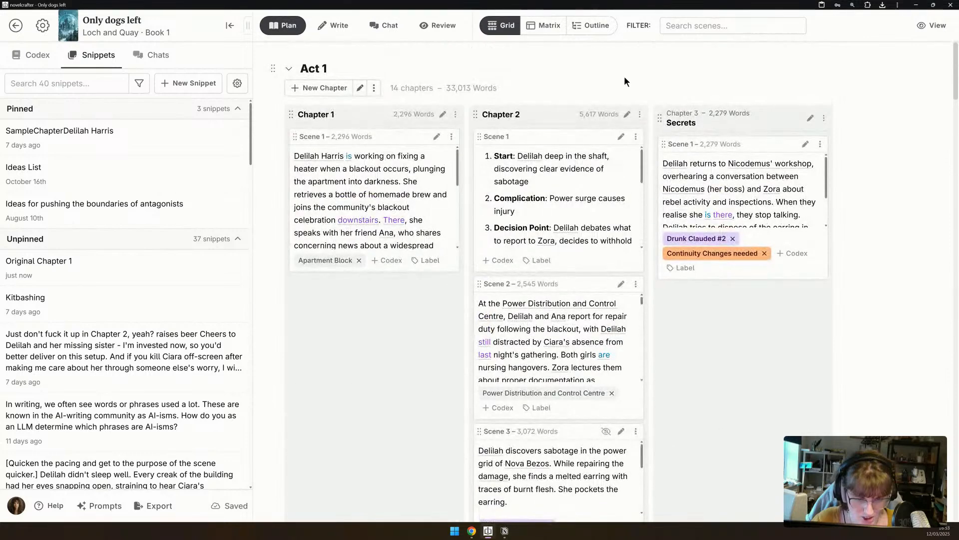
Open Chapter 2 for writing and examine Scene 2's scene beat, including its mid-action instruction and the sabotage discovery paragraph.
click(627, 114)
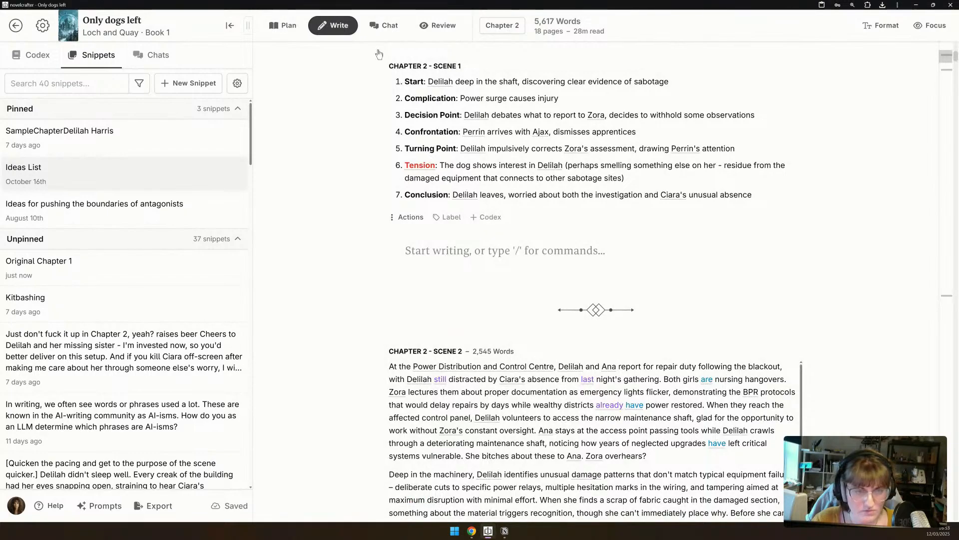
scroll(346, 277, down, 3)
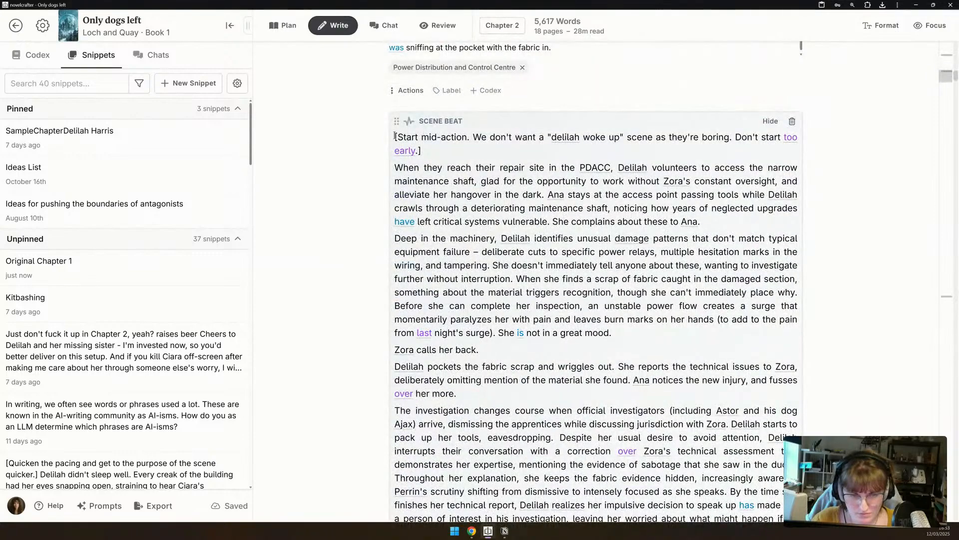
drag(395, 136, 423, 150)
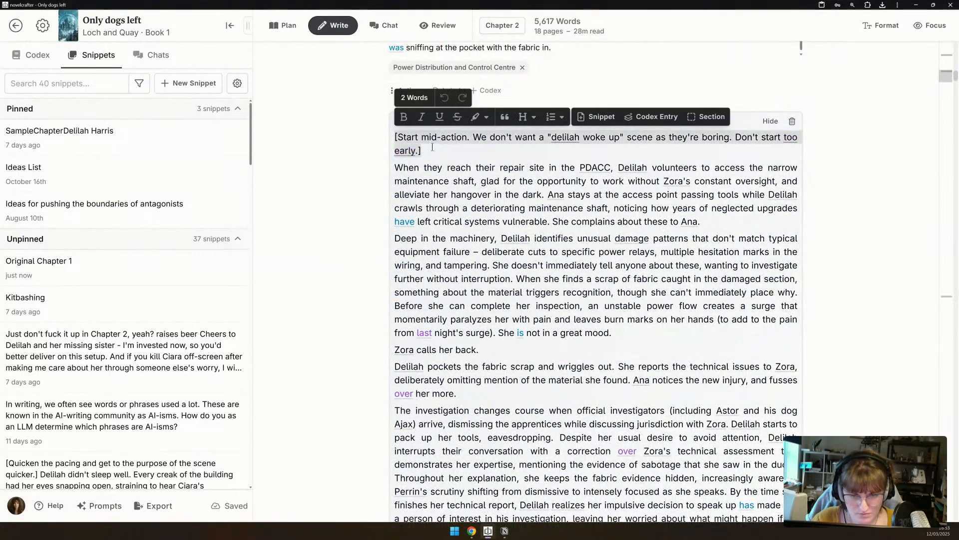
click(493, 257)
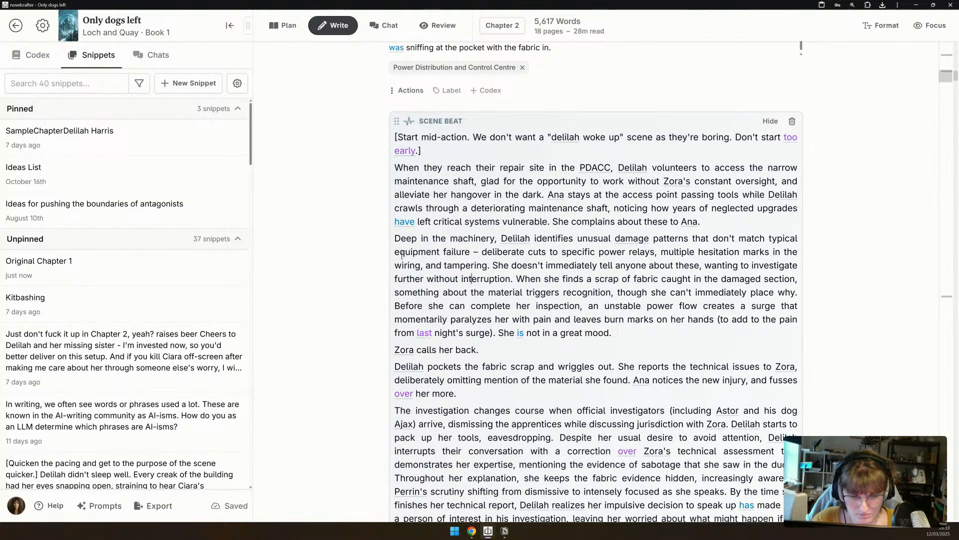
drag(396, 239, 479, 300)
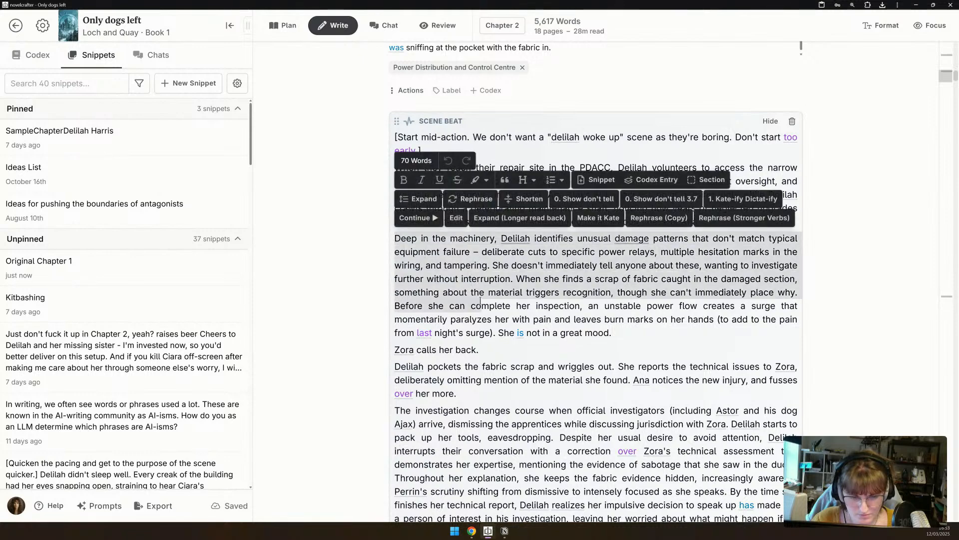
click(616, 302)
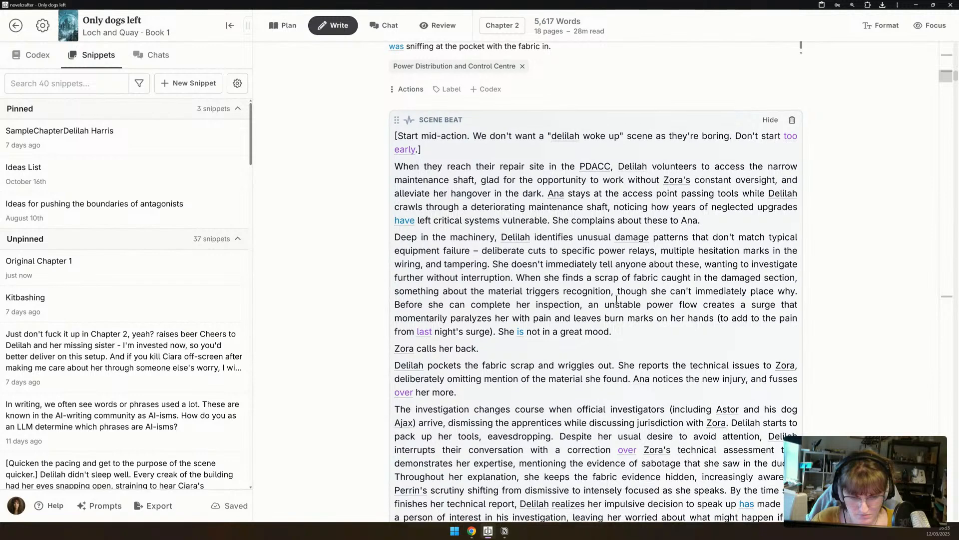
scroll(617, 299, down, 1)
click(617, 311)
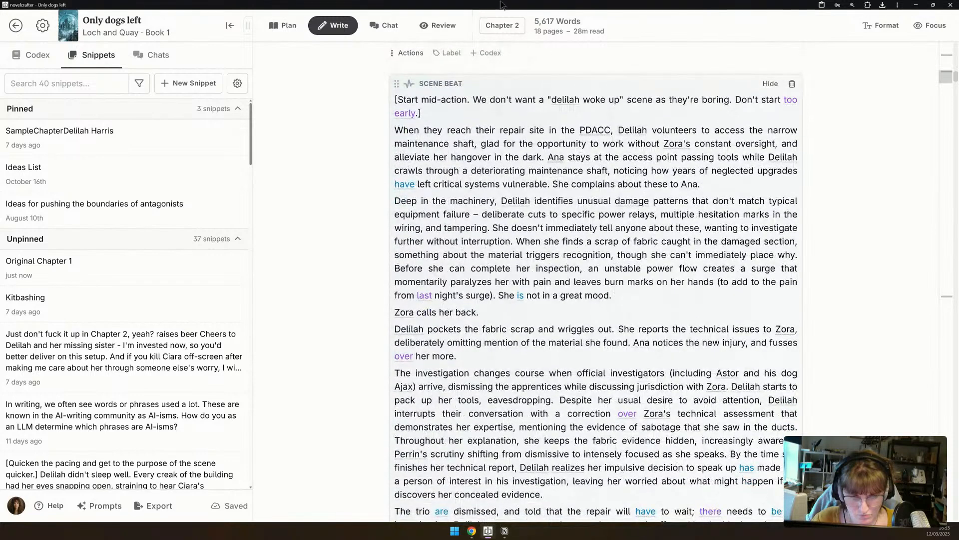
Copy Scene 3's opening prose, from "Delilah gagged as she wriggled forward" through "It was a miracle the city had power.".
click(941, 300)
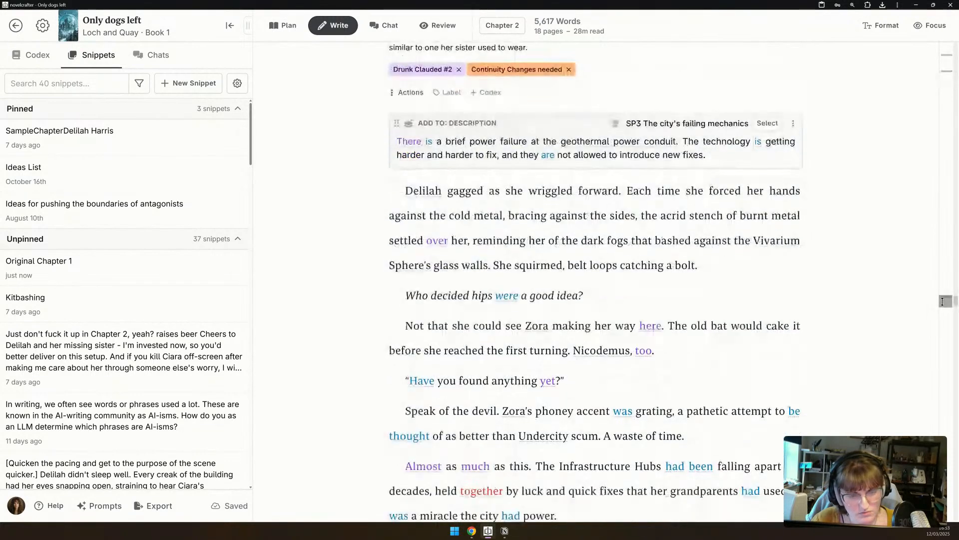
mouse_move(943, 301)
mouse_down()
mouse_move(956, 392)
mouse_move(938, 296)
mouse_up()
scroll(598, 302, down, 6)
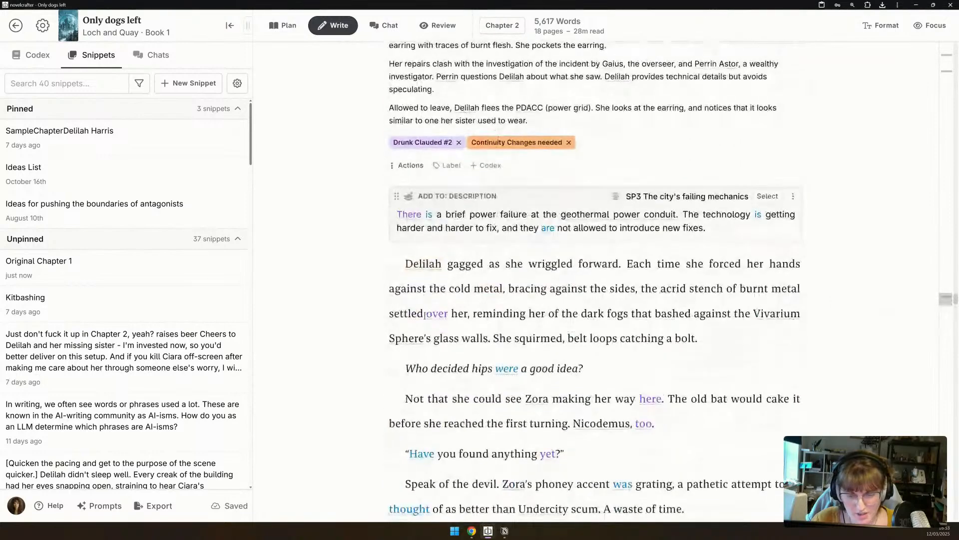
drag(400, 263, 464, 288)
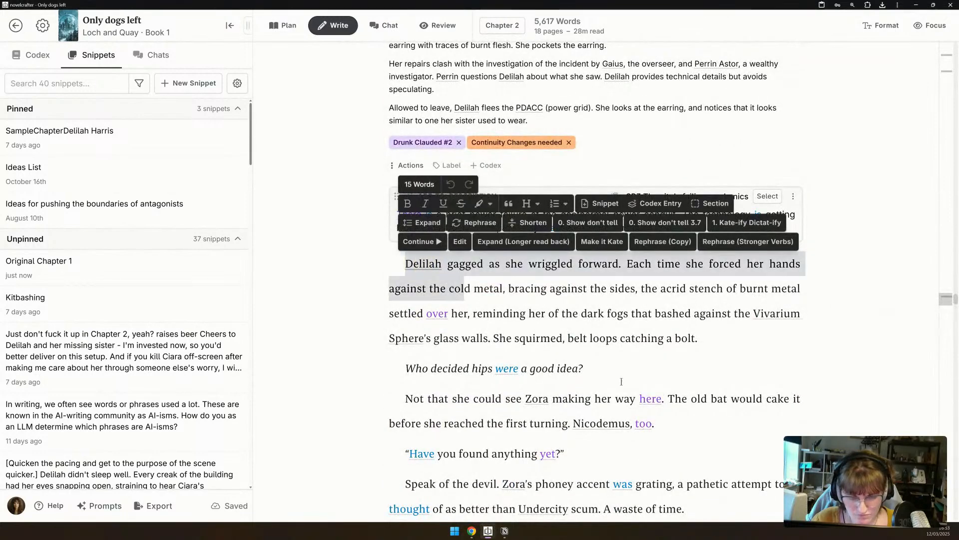
drag(621, 381, 621, 382)
key(ctrl+c)
scroll(622, 382, down, 2)
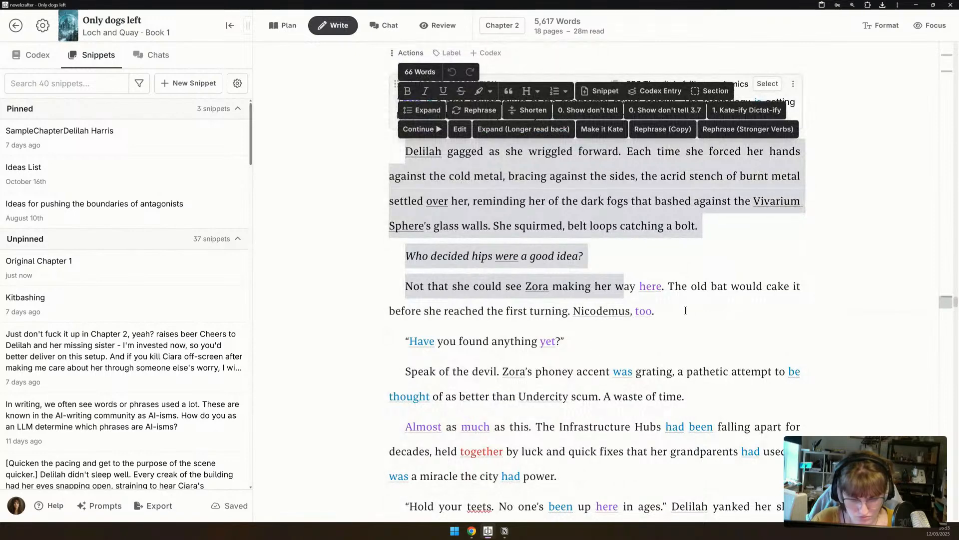
scroll(686, 310, down, 3)
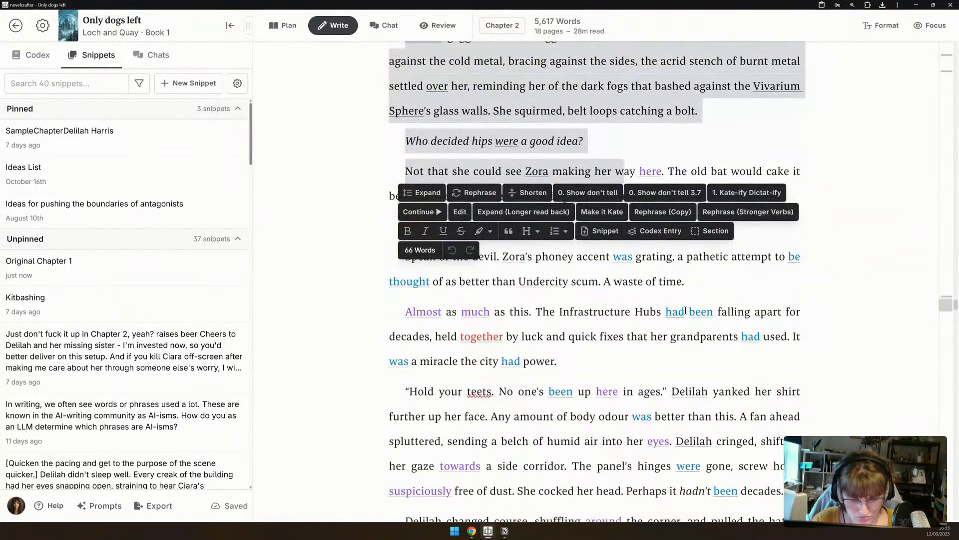
scroll(532, 324, down, 2)
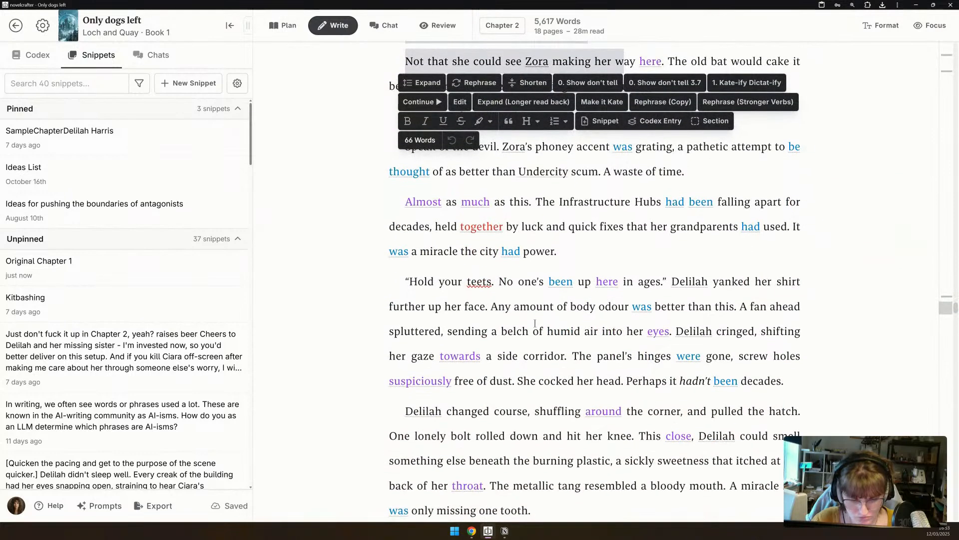
shift+click(595, 253)
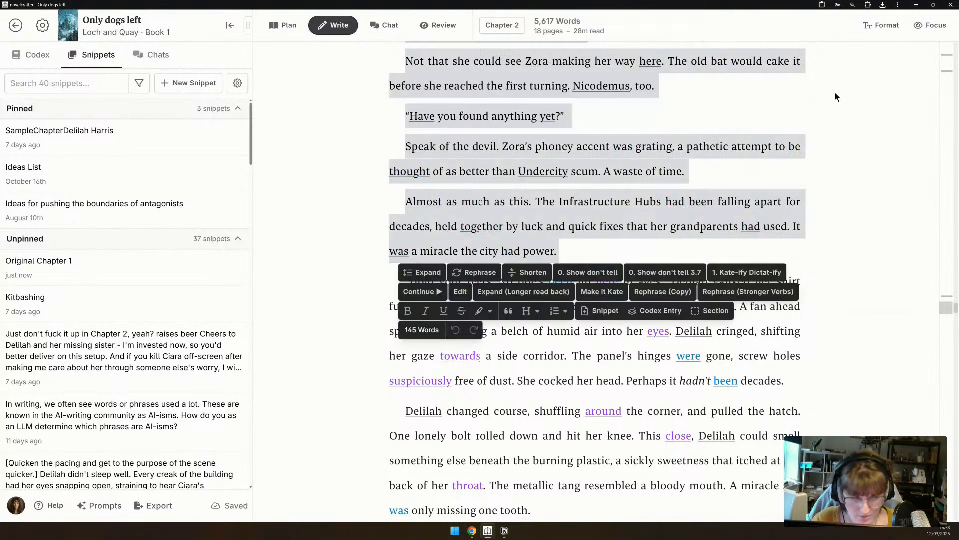
Insert an empty scene beat in Chapter 2, Scene 1 and paste the copied opening prose below it.
click(943, 62)
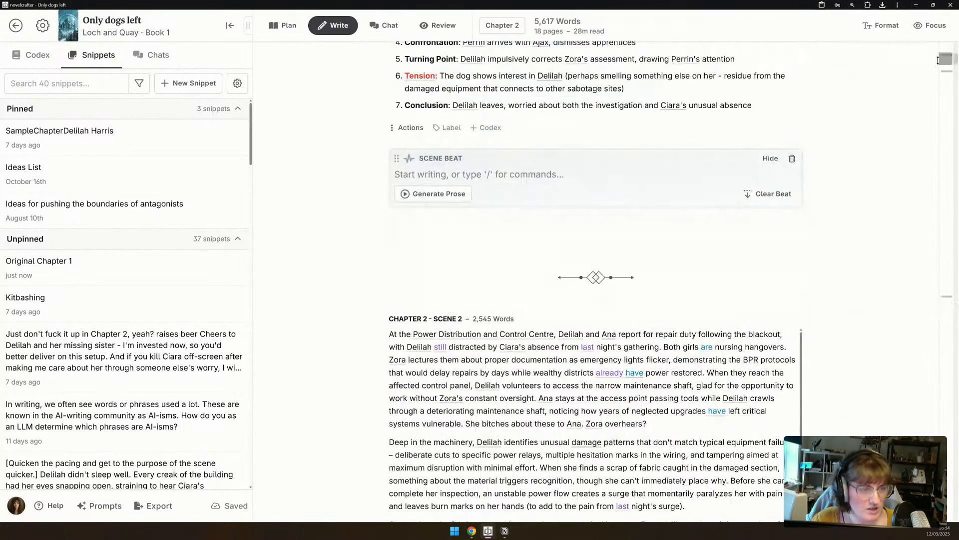
click(427, 216)
key(ctrl+v)
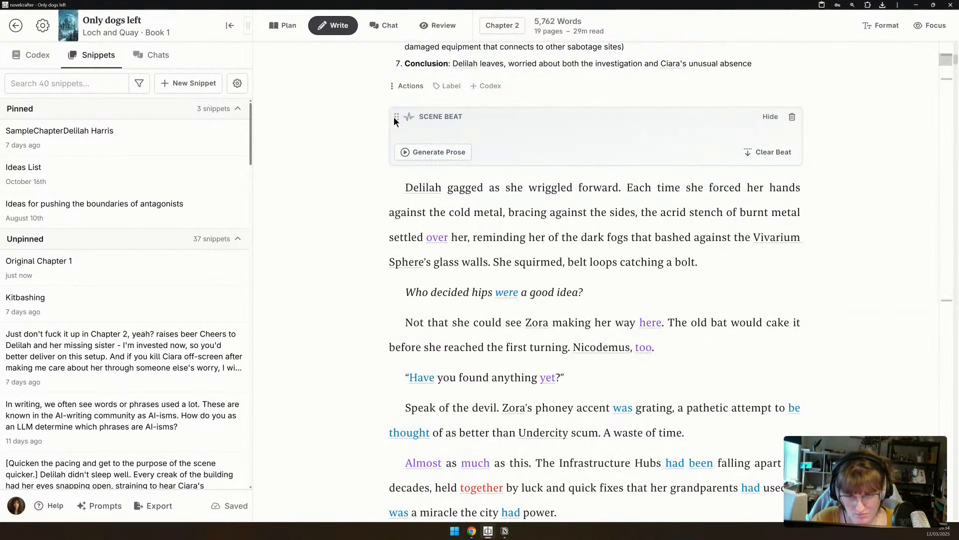
Move Scene 1's empty scene beat below the pasted prose, after "It was a miracle the city had power.".
scroll(399, 284, down, 5)
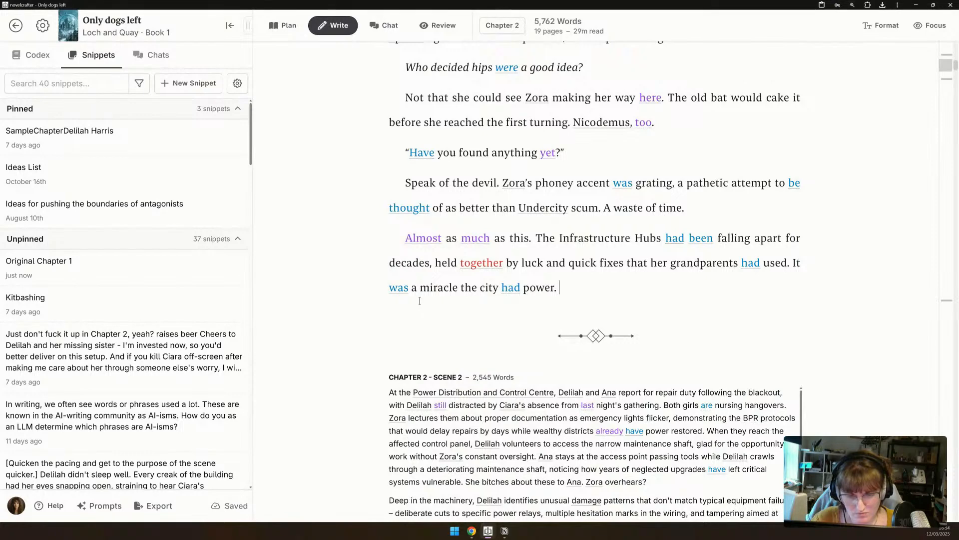
scroll(423, 296, up, 3)
scroll(423, 295, up, 2)
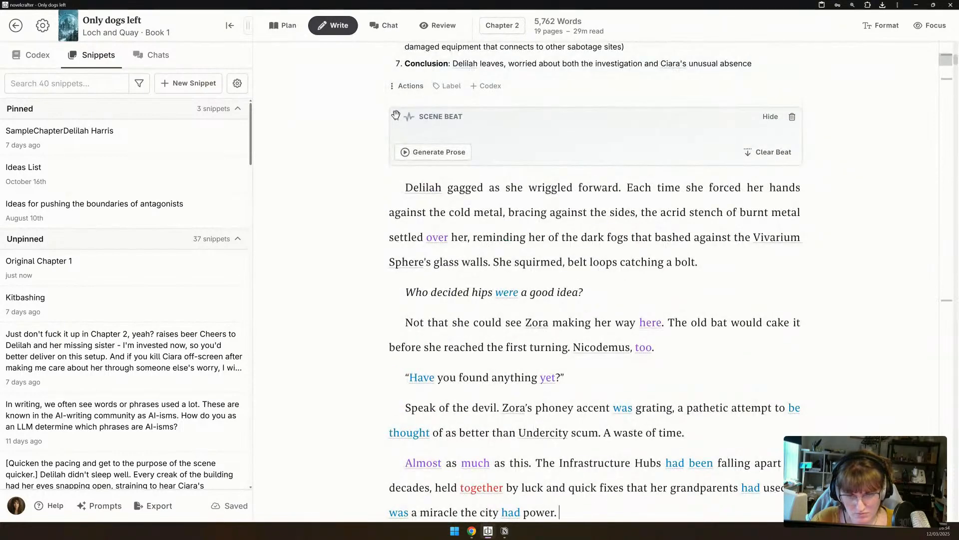
drag(396, 115, 409, 504)
scroll(470, 392, down, 3)
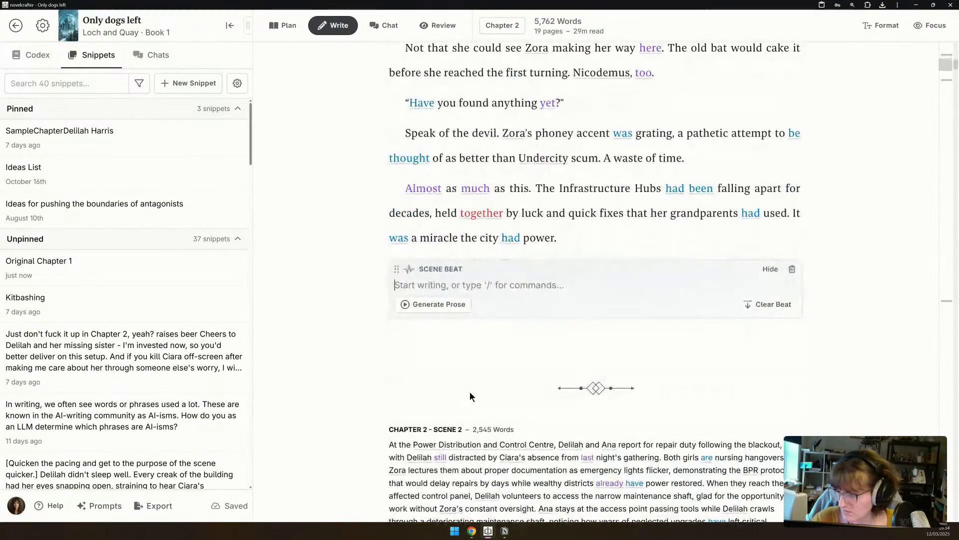
scroll(470, 391, up, 7)
scroll(470, 391, down, 4)
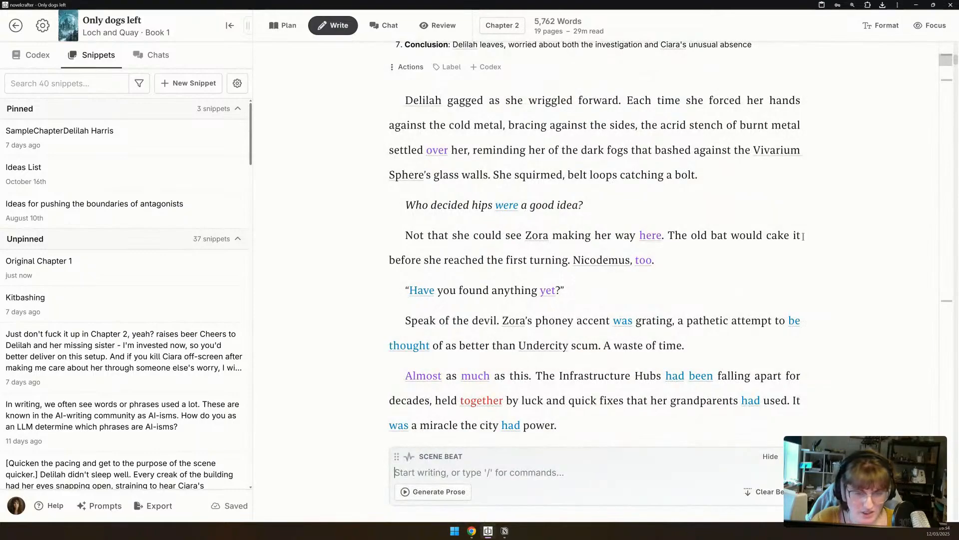
Read through Delilah's maintenance-shaft scene in Chapter 2, from its opening to the scene beat after the earring discovery.
click(946, 334)
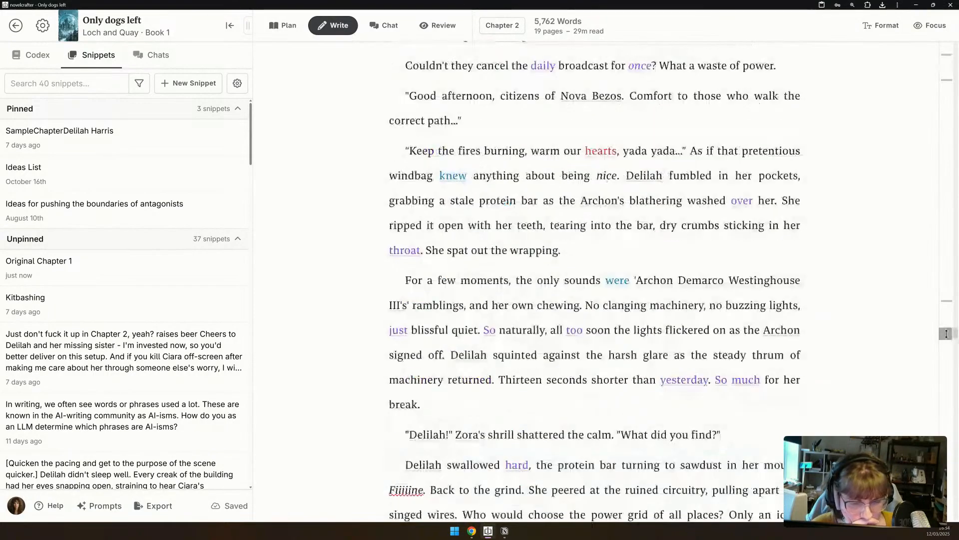
drag(946, 334, 946, 311)
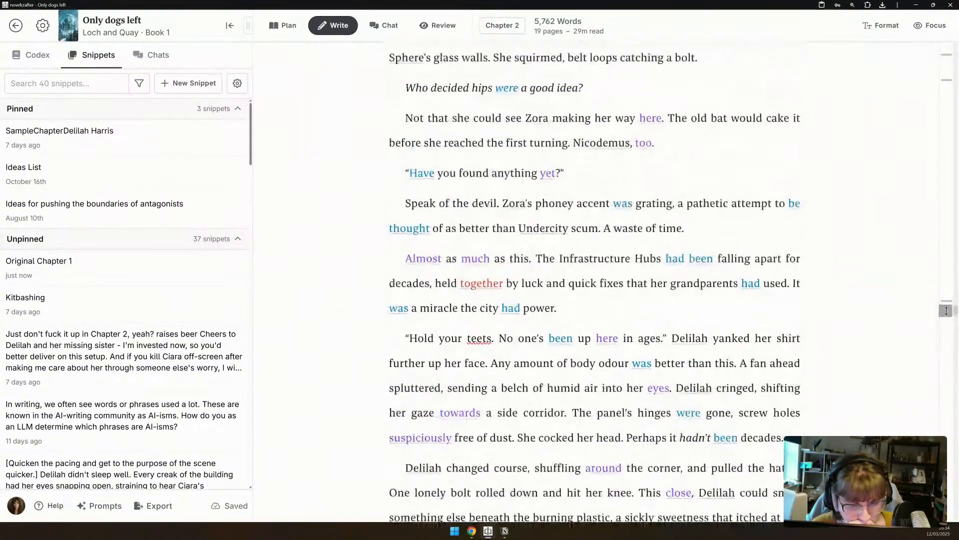
scroll(795, 333, down, 12)
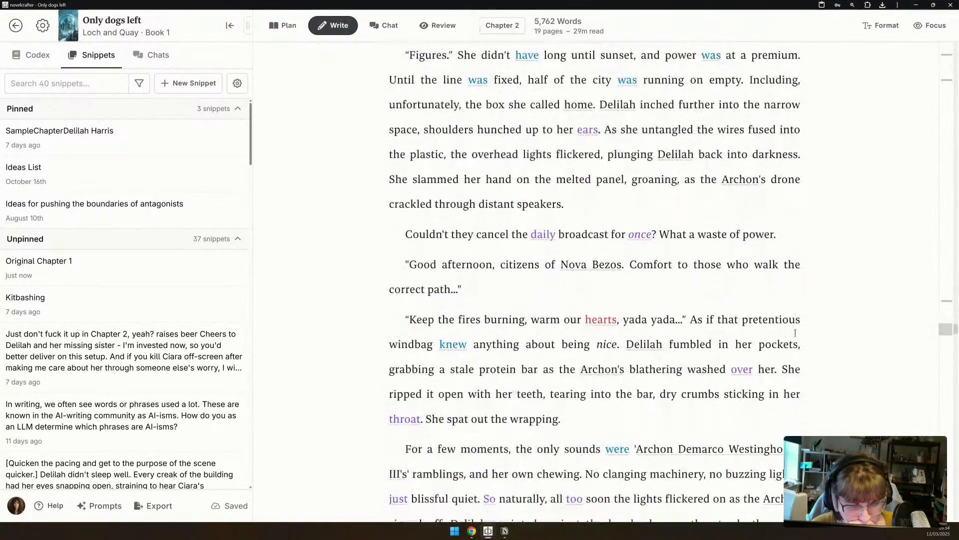
scroll(795, 332, down, 6)
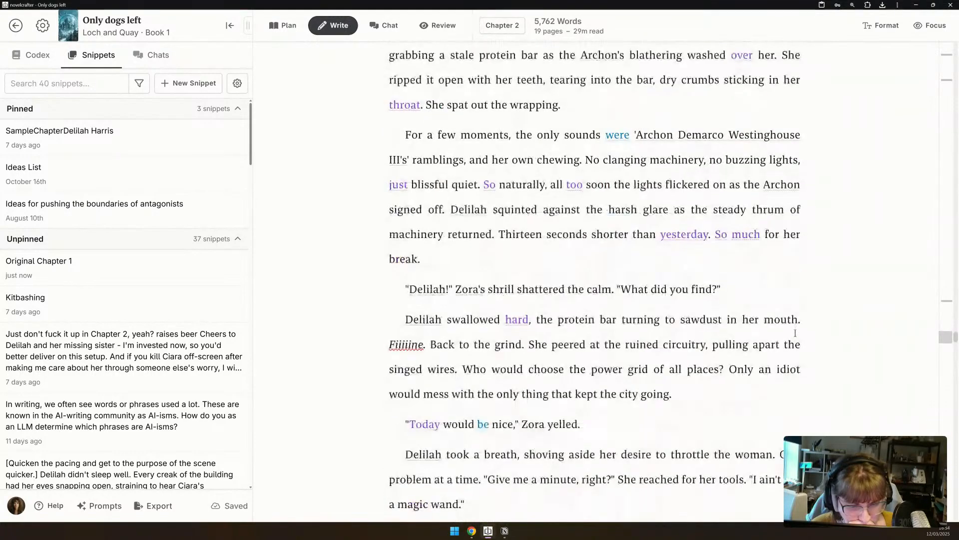
scroll(795, 333, down, 1)
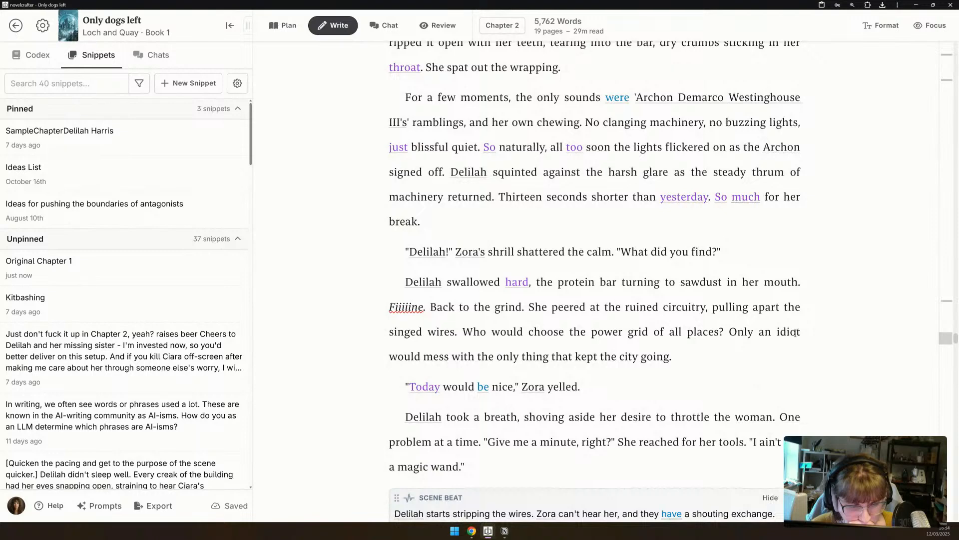
scroll(795, 332, down, 6)
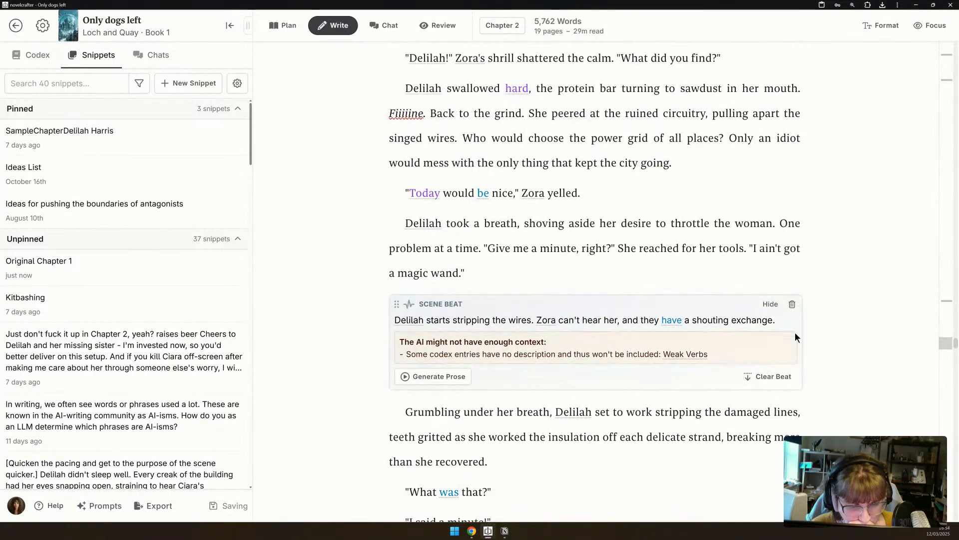
scroll(795, 333, down, 4)
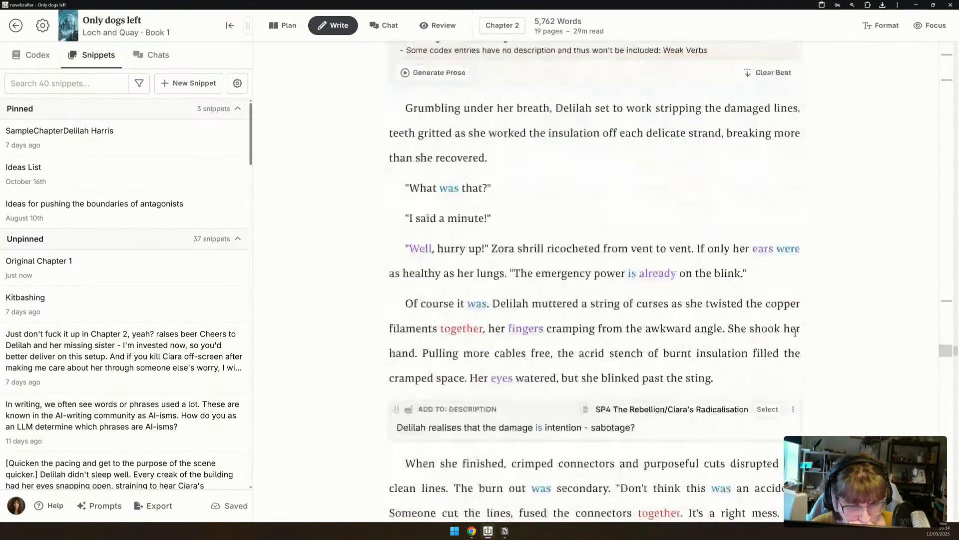
scroll(795, 333, down, 4)
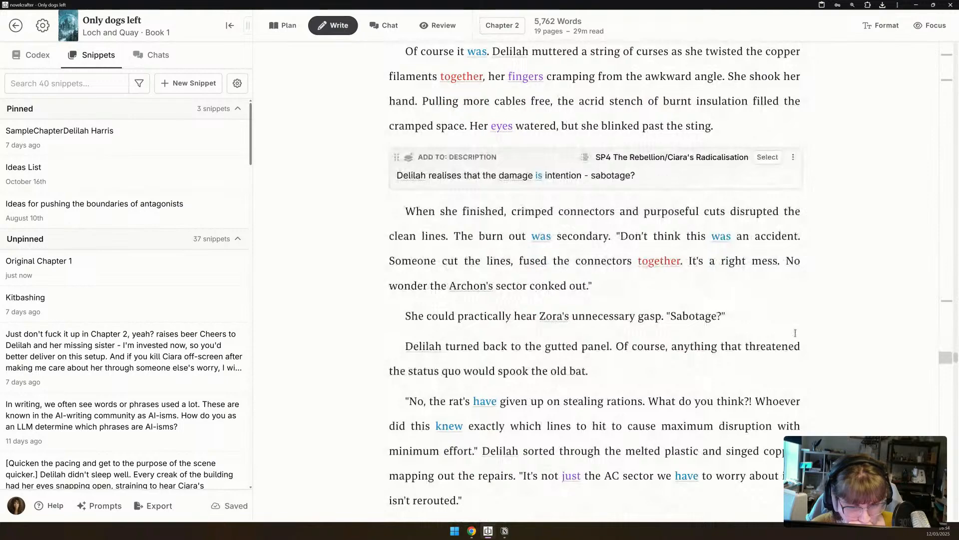
scroll(795, 333, down, 5)
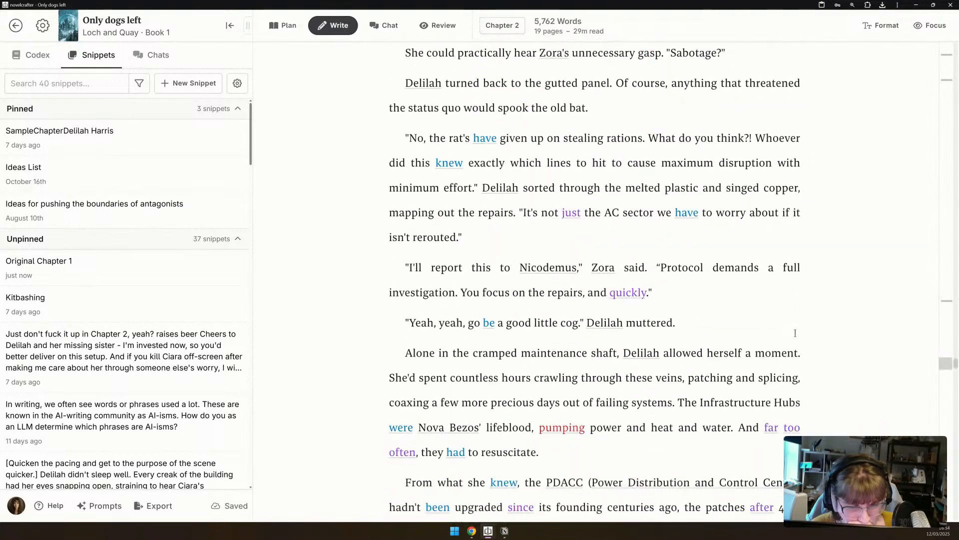
scroll(795, 333, down, 3)
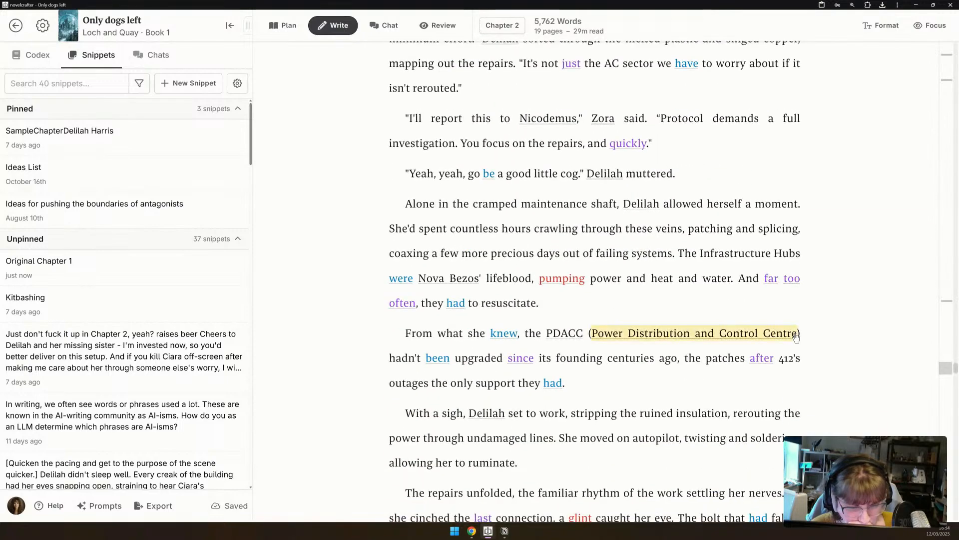
scroll(797, 337, down, 2)
scroll(795, 333, down, 3)
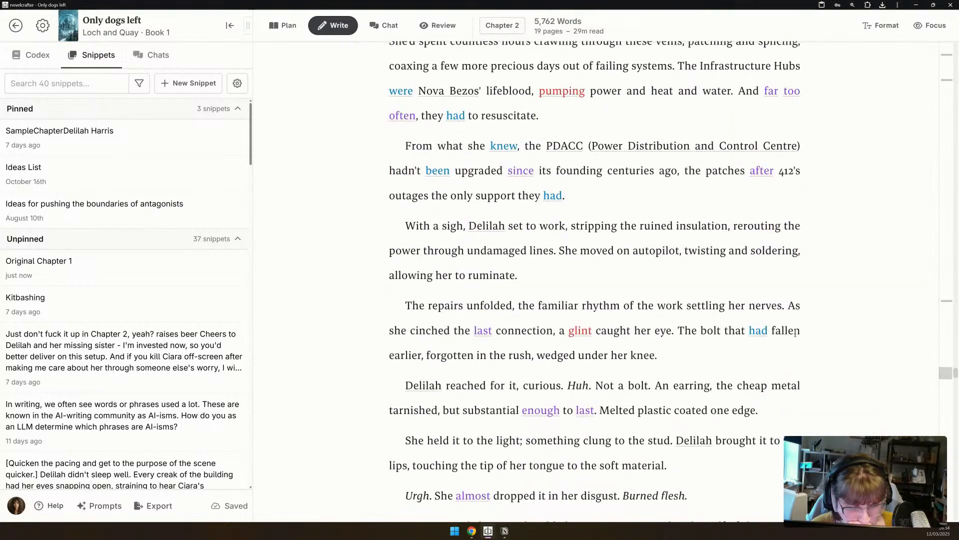
scroll(795, 333, down, 2)
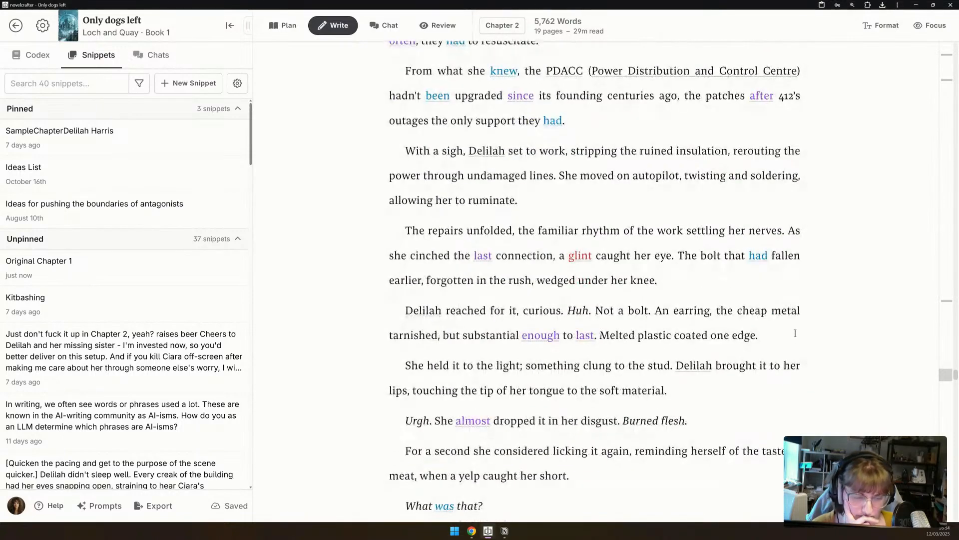
scroll(795, 333, down, 3)
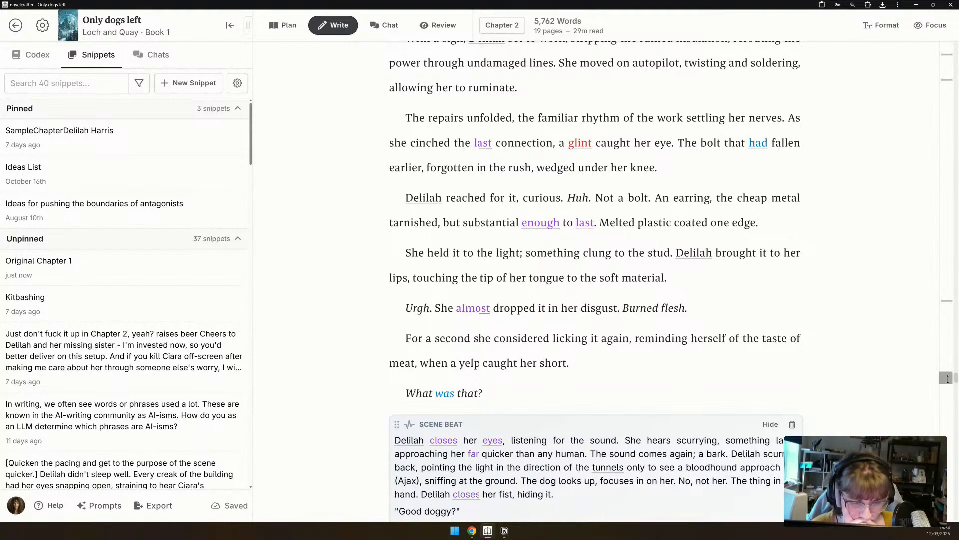
Move the prose from "Delilah gagged as she wriggled forward" through "a miracle the city had power." into the empty scene beat below as a block quote.
drag(947, 379, 922, 61)
scroll(675, 213, up, 3)
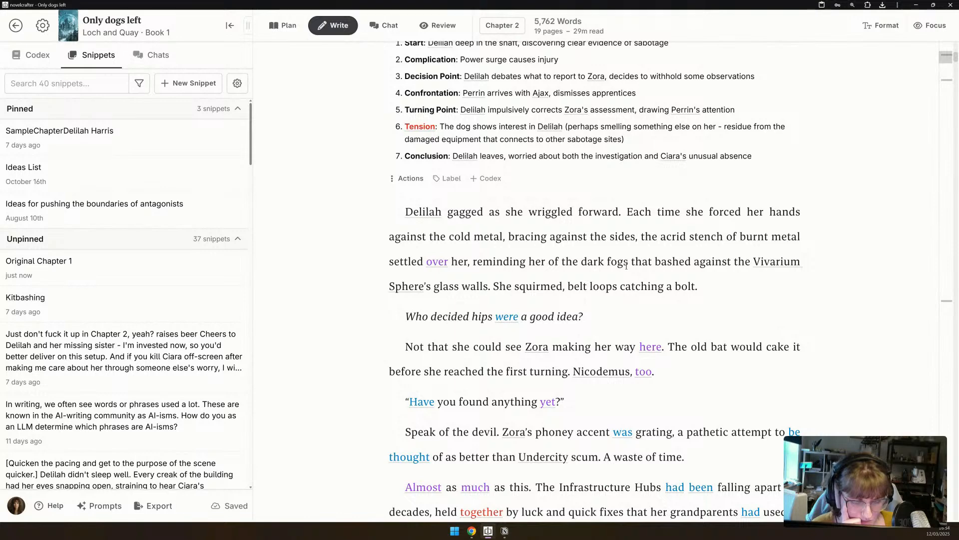
scroll(619, 265, down, 2)
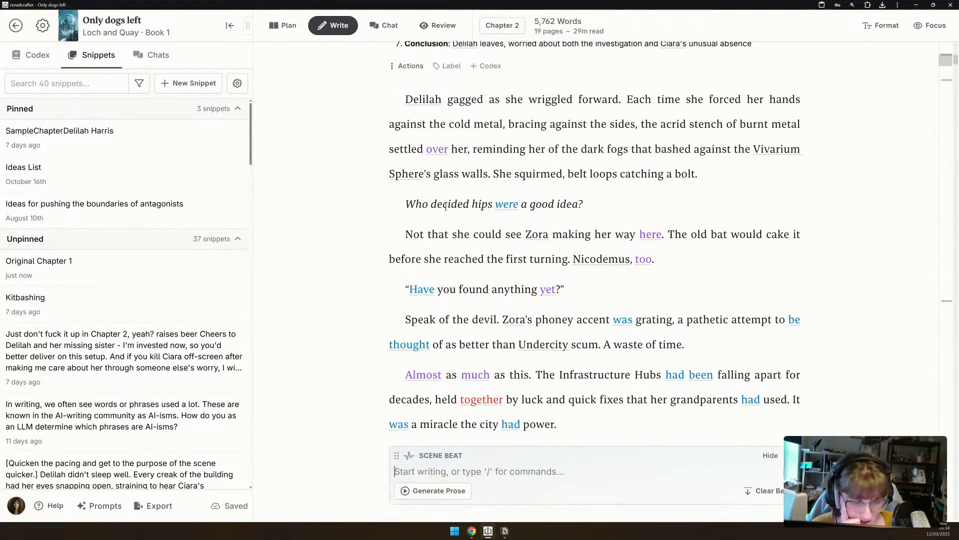
drag(557, 424, 323, 109)
key(ctrl+c)
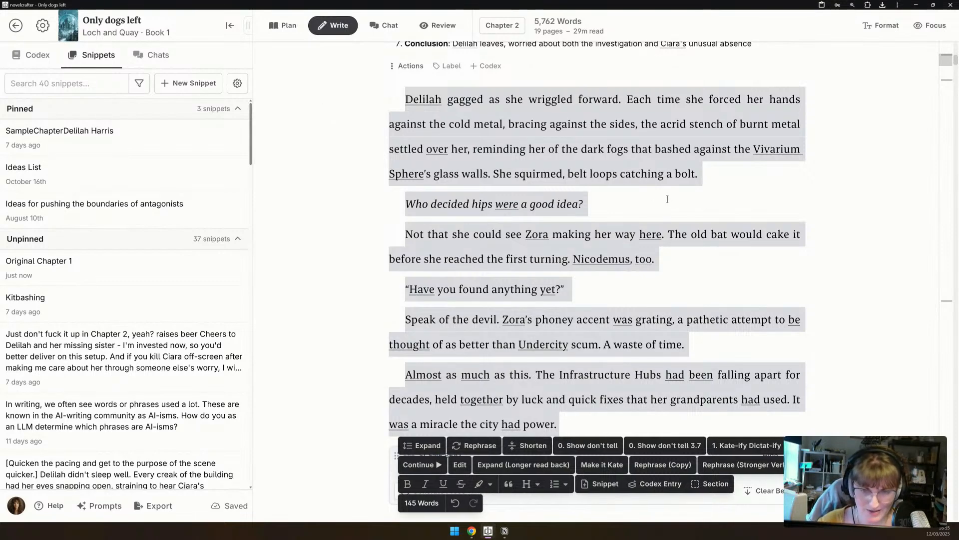
key(BackSpace)
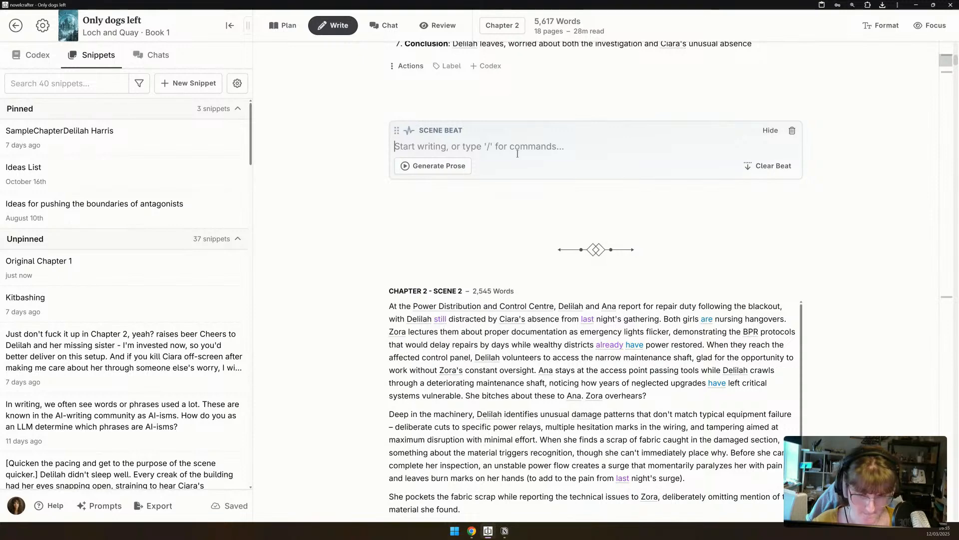
click(517, 153)
text(>)
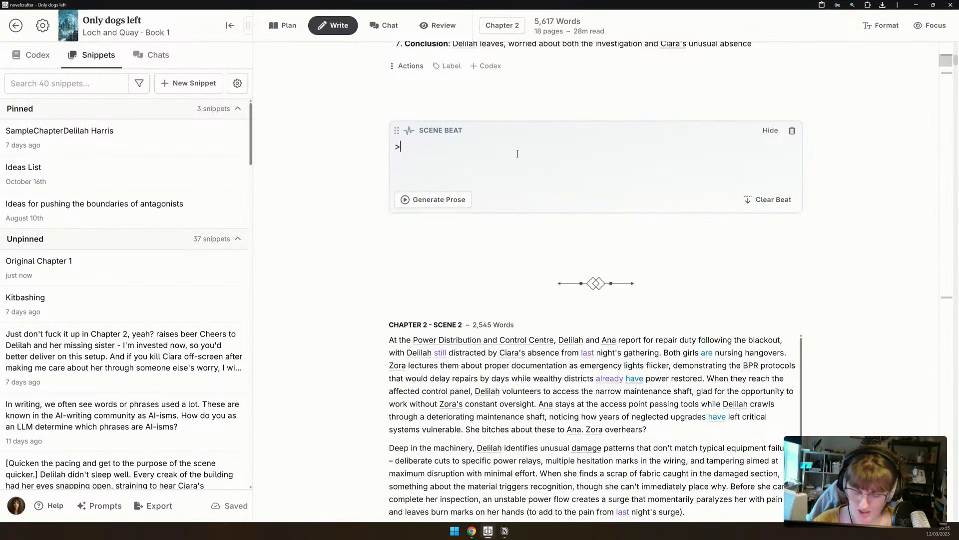
key(BackSpace)
key(ctrl+v)
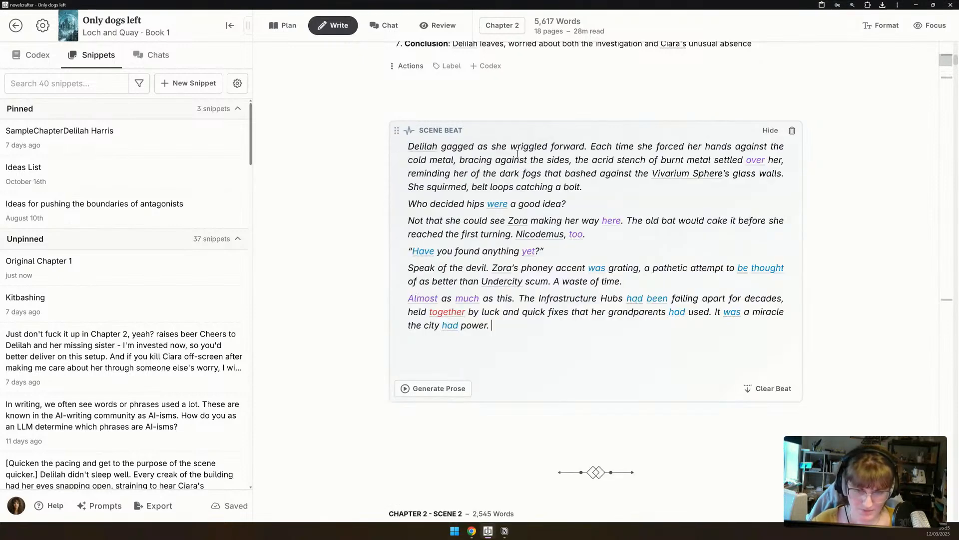
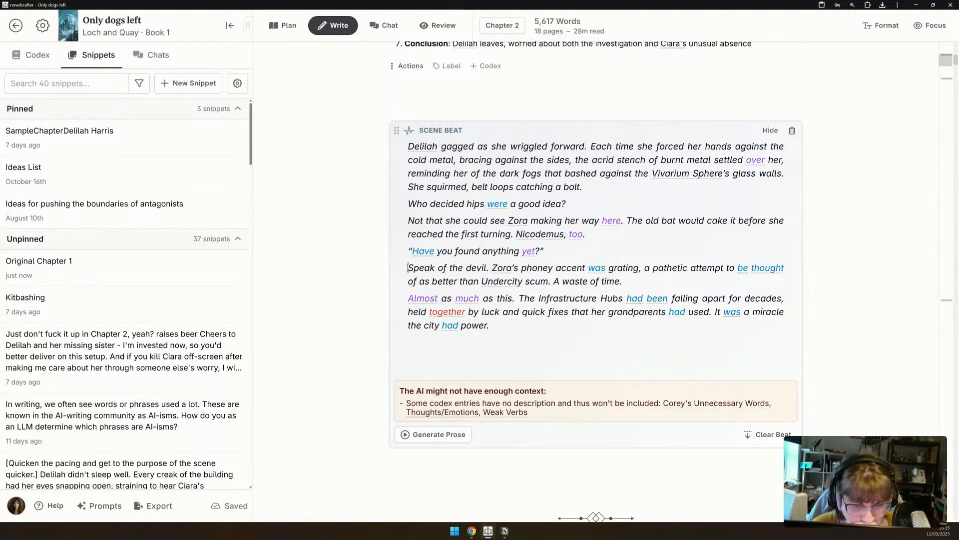
In the quoted passage, replace the text from "Have you found anything yet?" through the "T" of "The Infrastructure Hubs" with "Besides, t".
drag(408, 268, 652, 284)
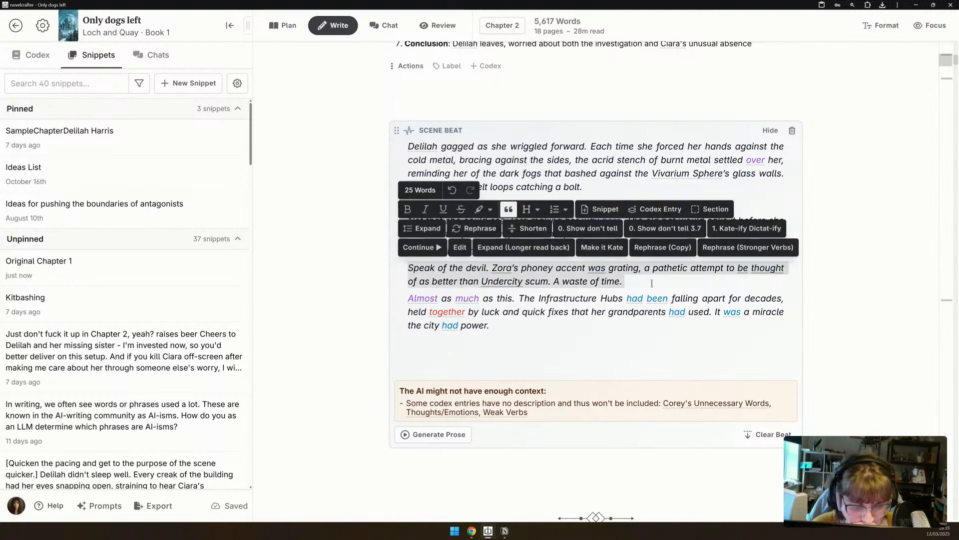
click(615, 291)
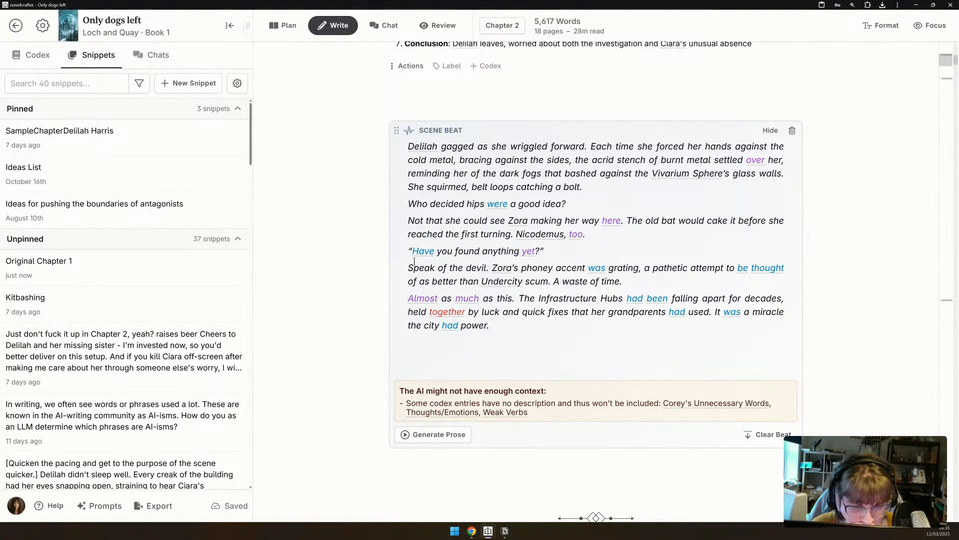
drag(407, 248, 518, 290)
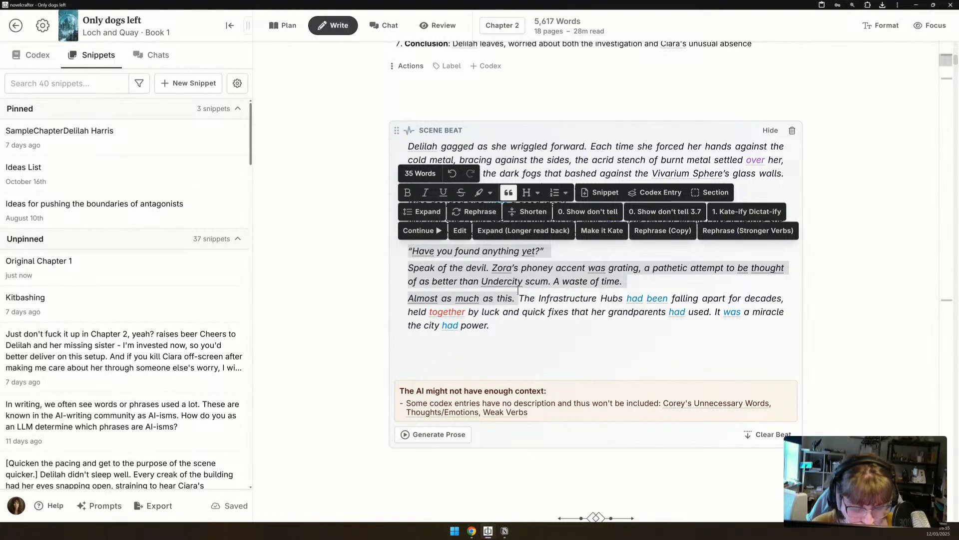
text(Besides, t)
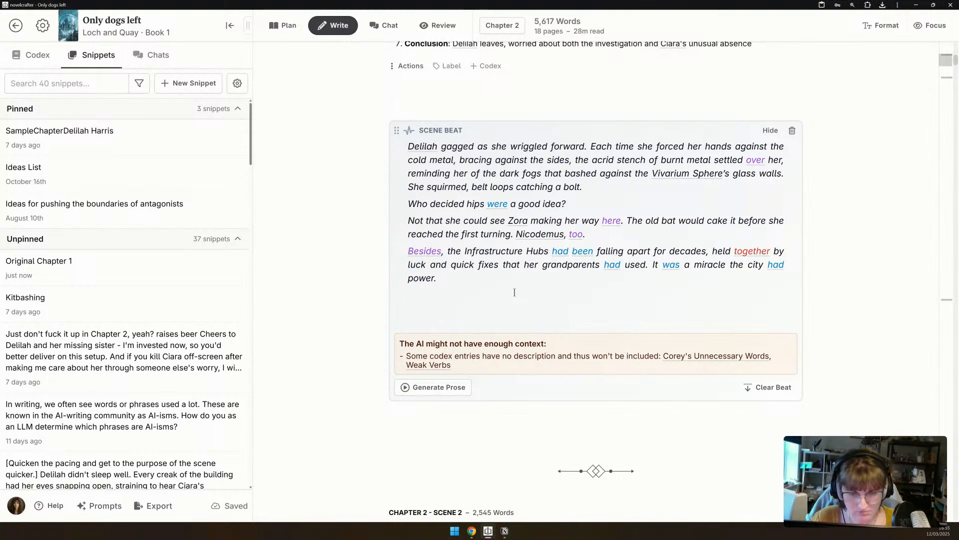
Below the block quote in the scene beat, write "Delilah arrives at the junction for the day's fixes.".
click(514, 292)
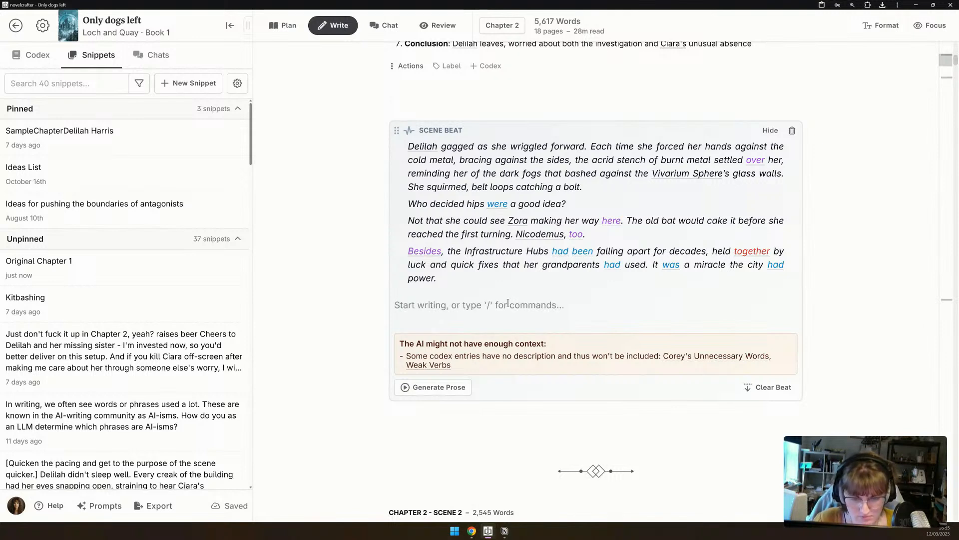
scroll(520, 405, down, 12)
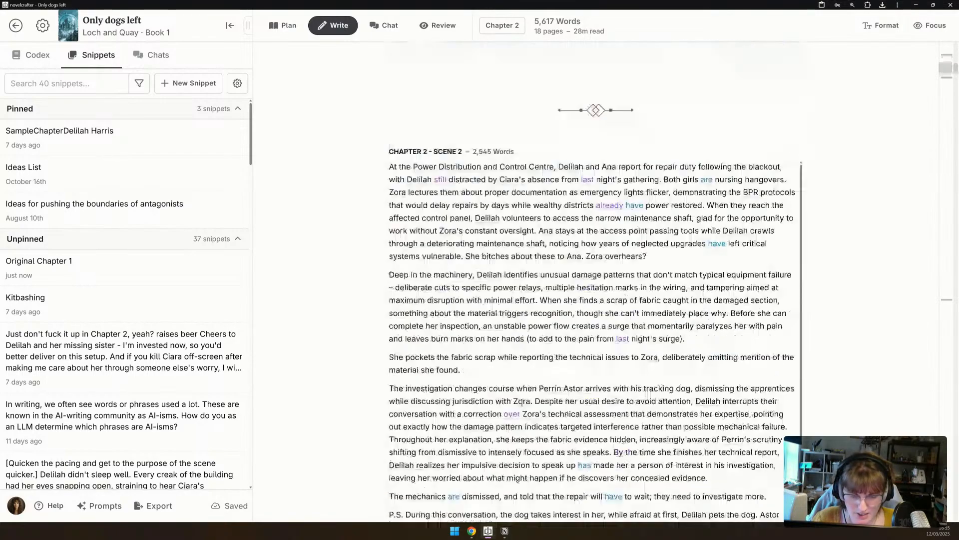
scroll(306, 454, up, 10)
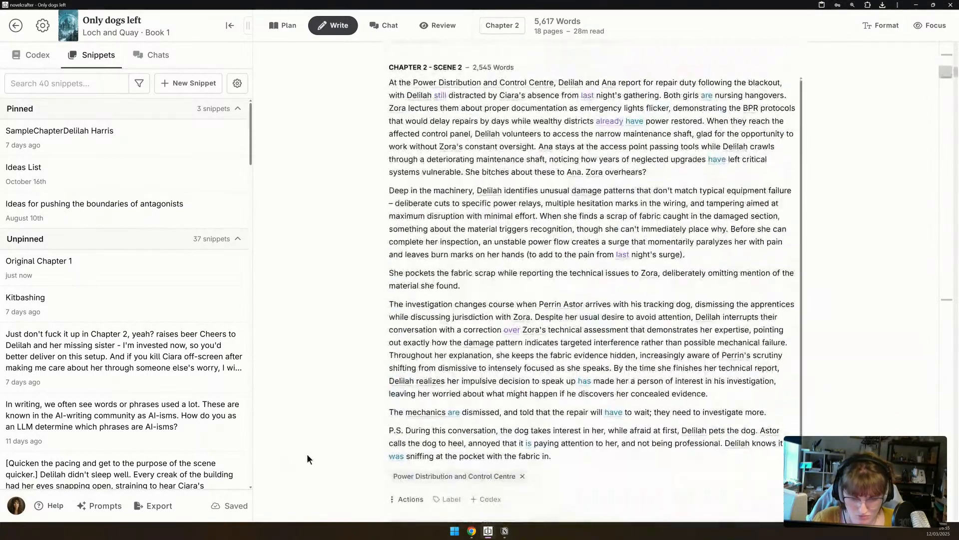
scroll(311, 453, up, 2)
text(D)
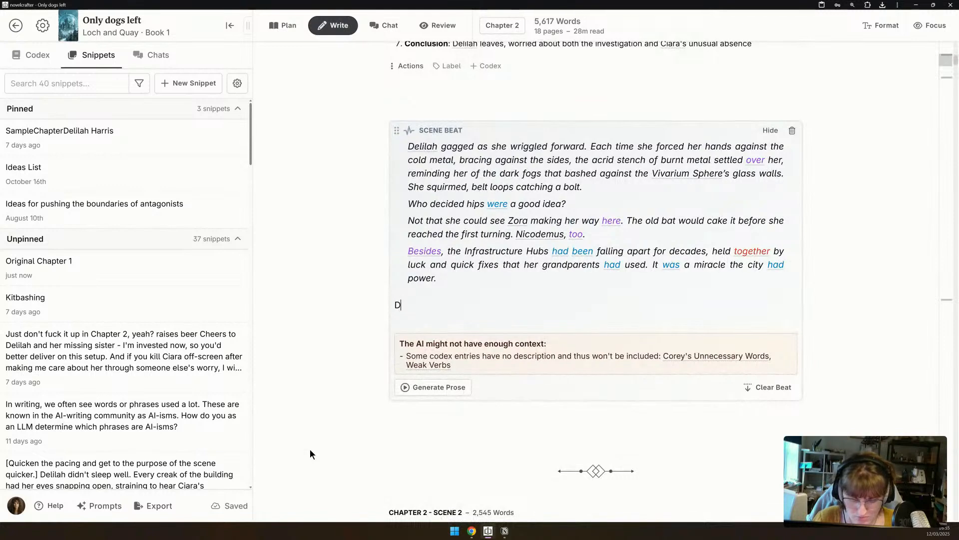
text(elilah arr)
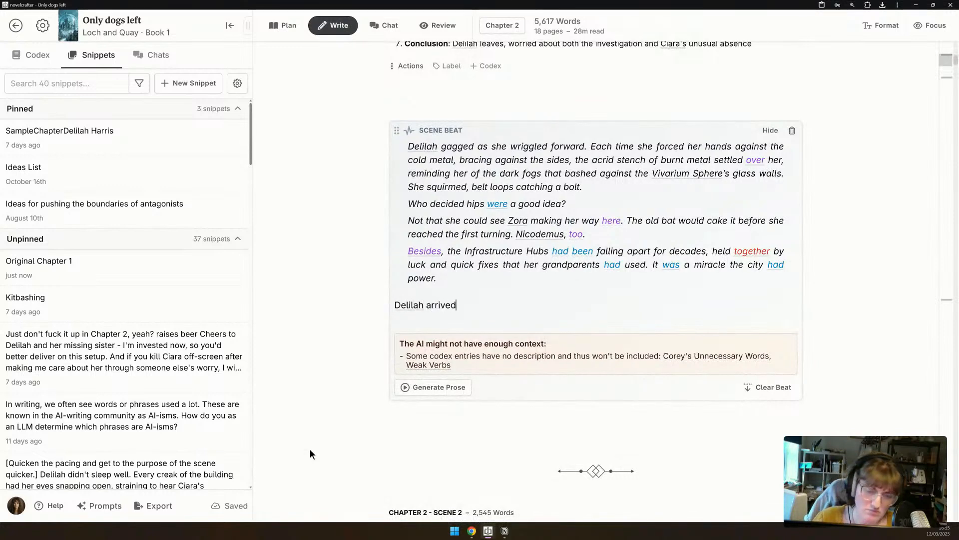
text(ives at the junc)
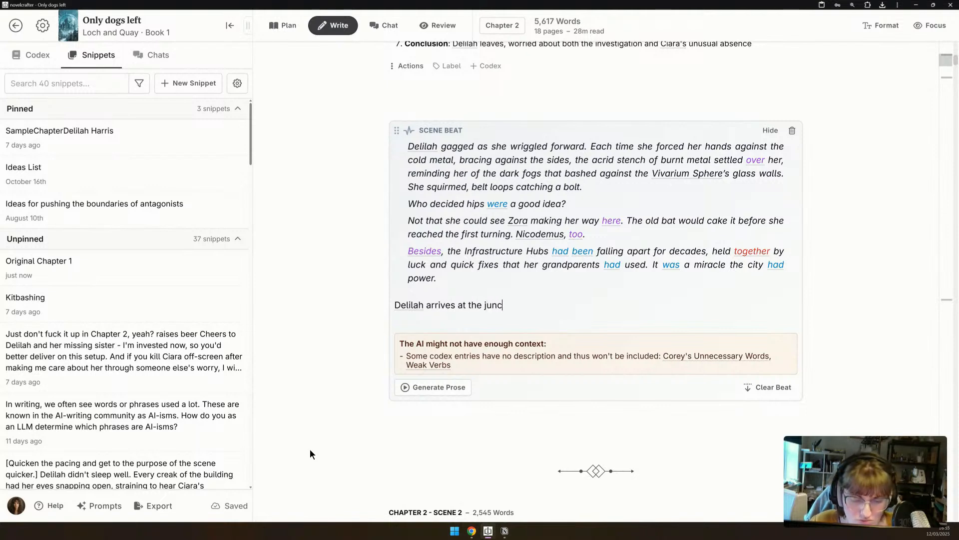
text(tion for the days)
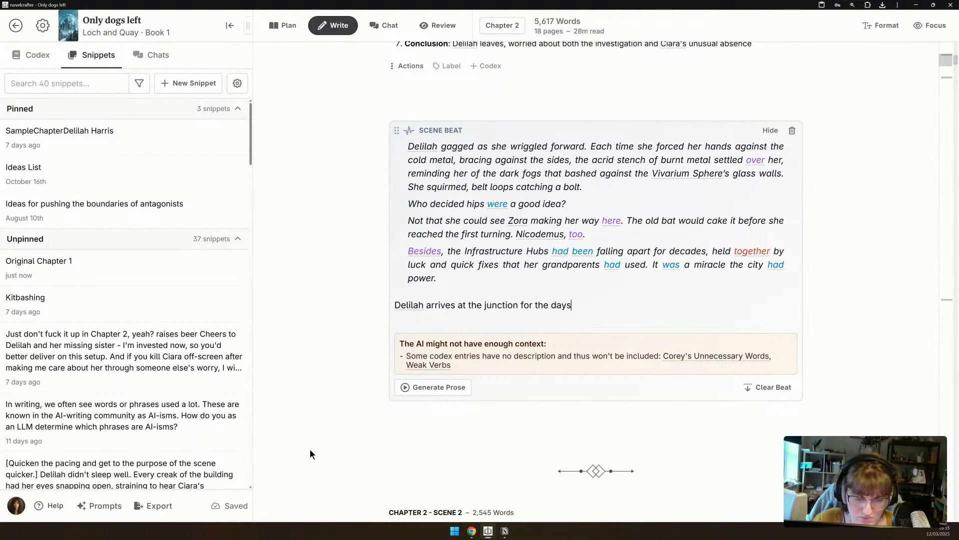
key(BackSpace)
text('s fi)
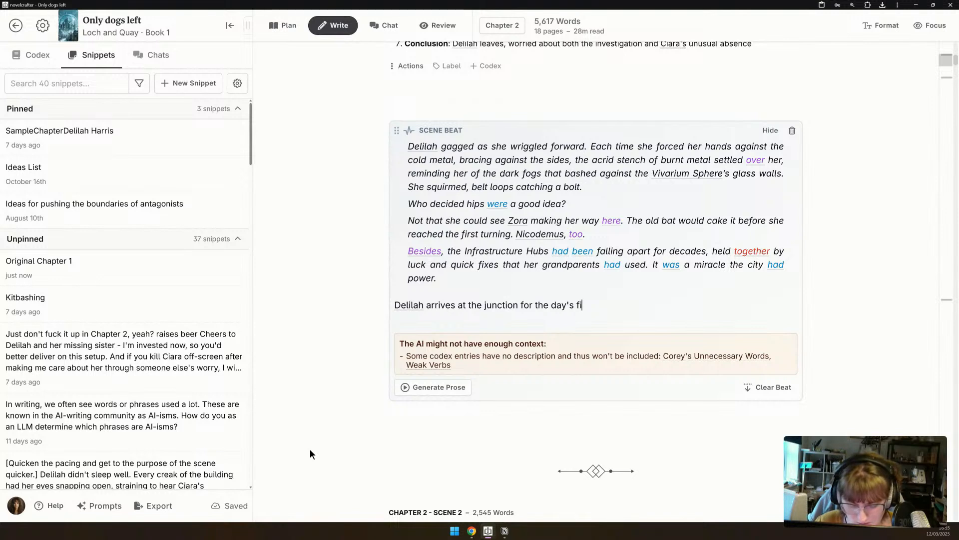
text(xes)
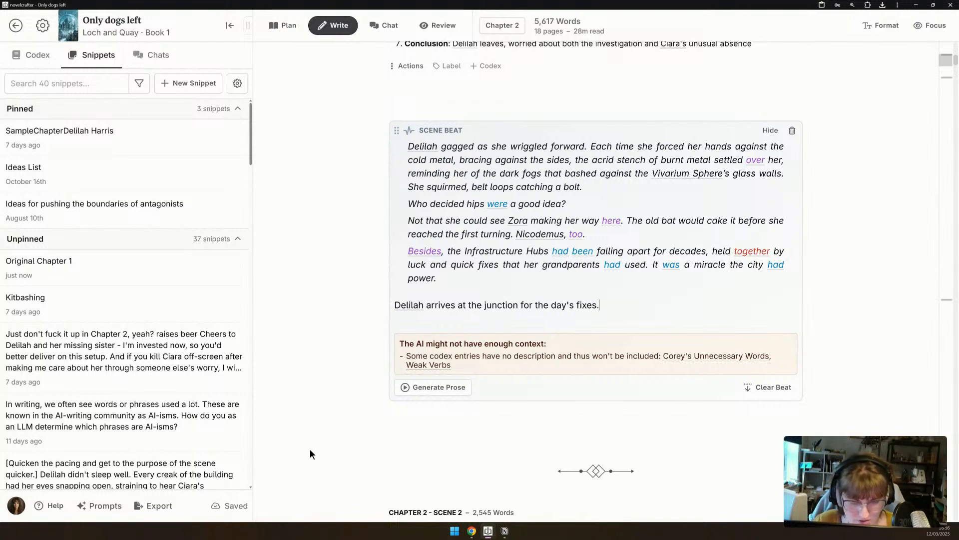
Continue the beat instructions with "Only as she begins to investigate, it slowly becomes clear that this isn't just a routine power surge.".
text(. Only as she )
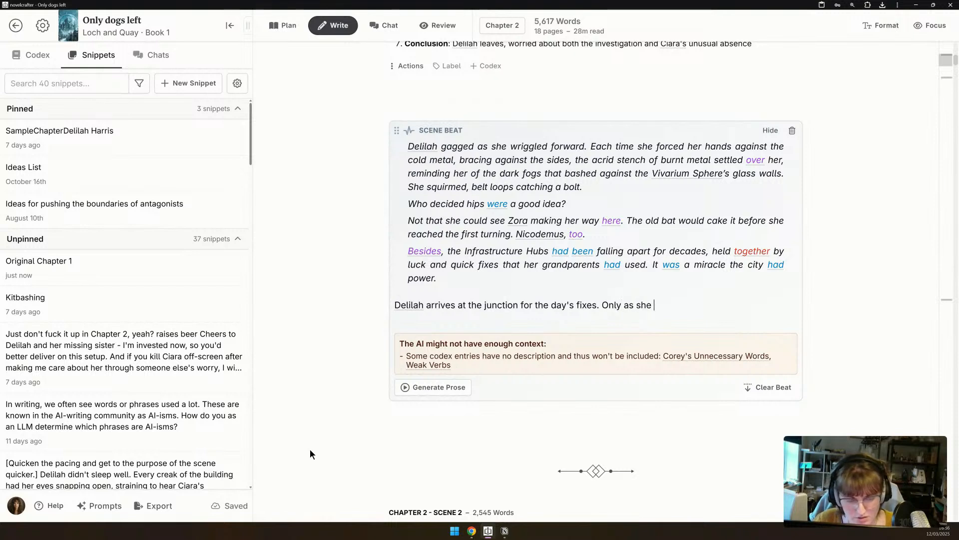
text(begins )
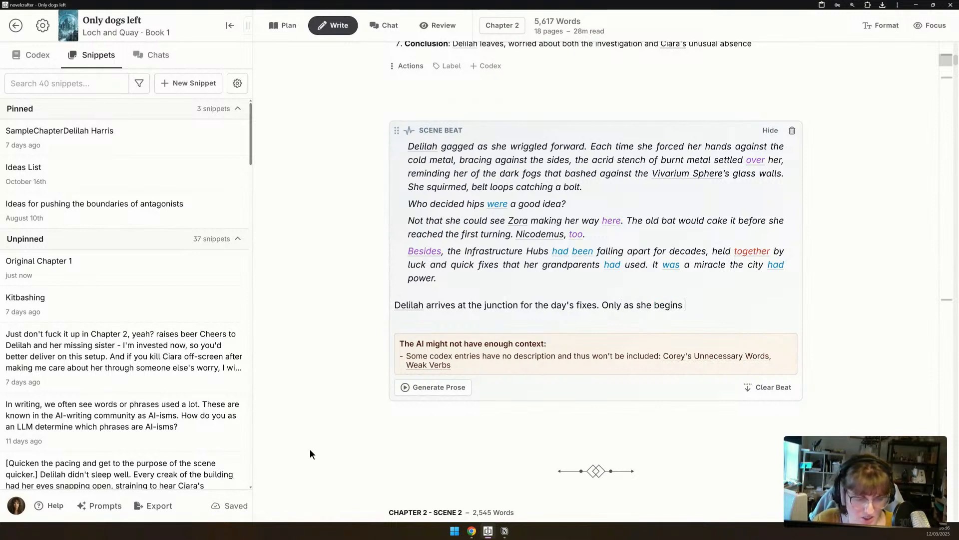
text(to investigate, )
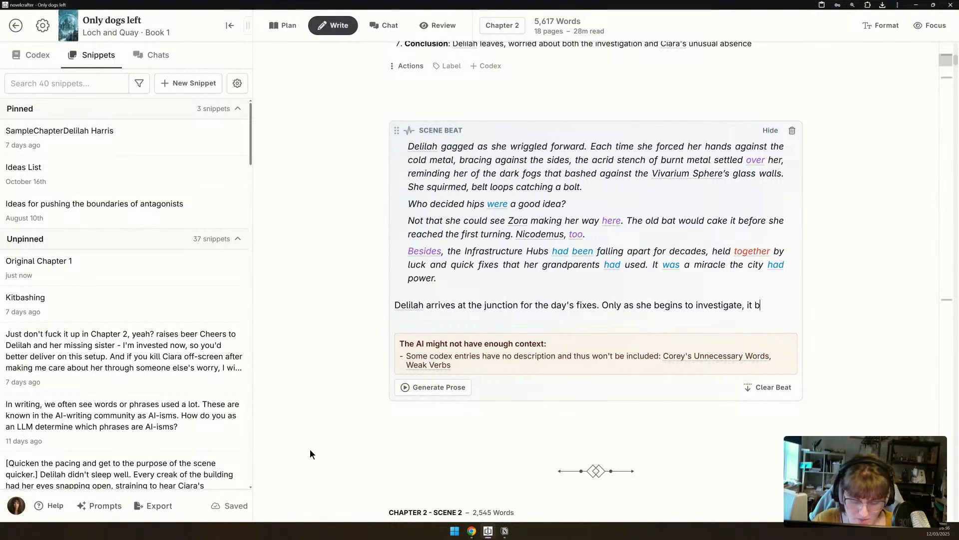
text(it slowly )
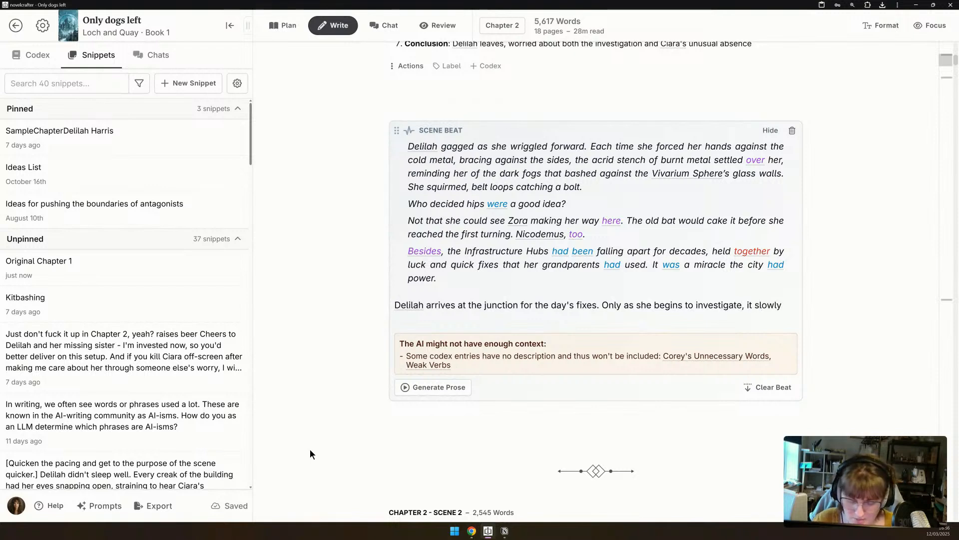
text(becomes clear ta)
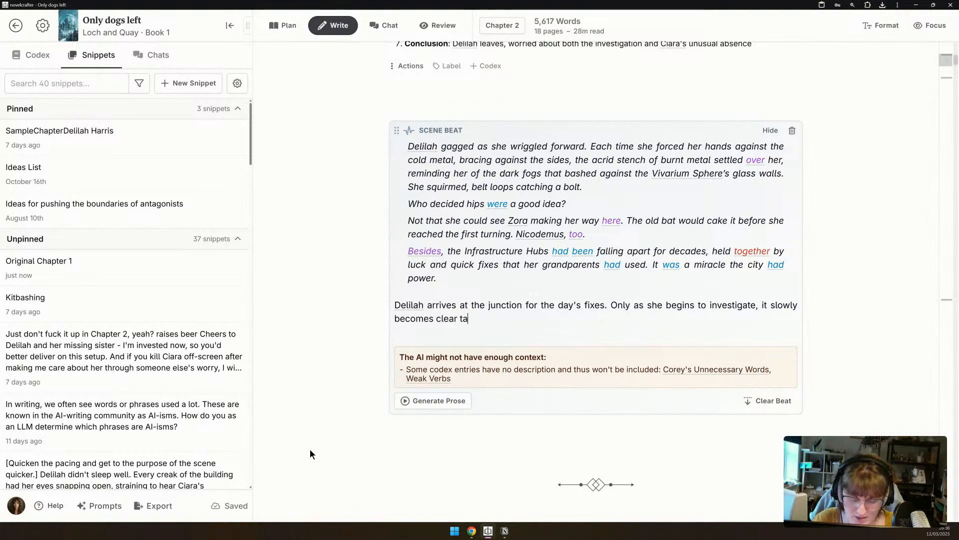
key(BackSpace)
text(hat this isn't )
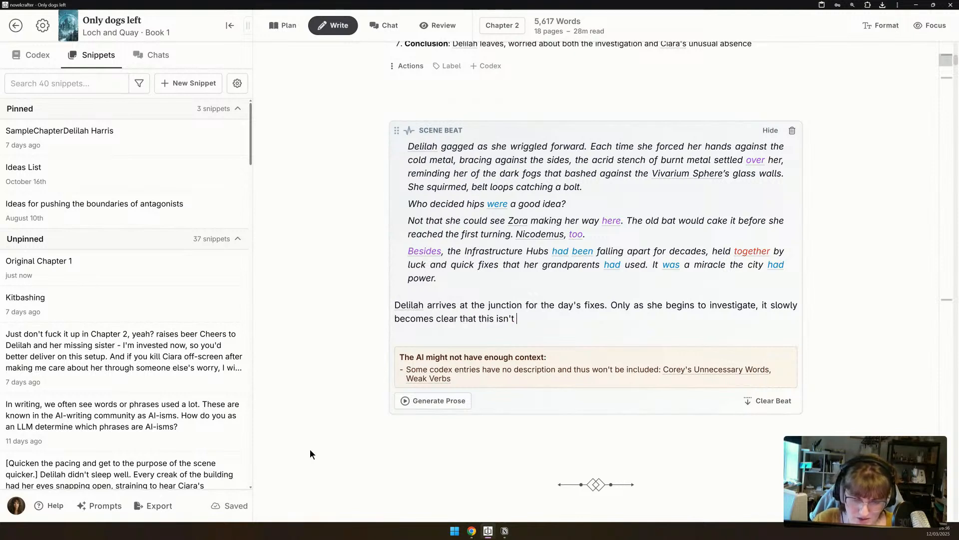
text(just a)
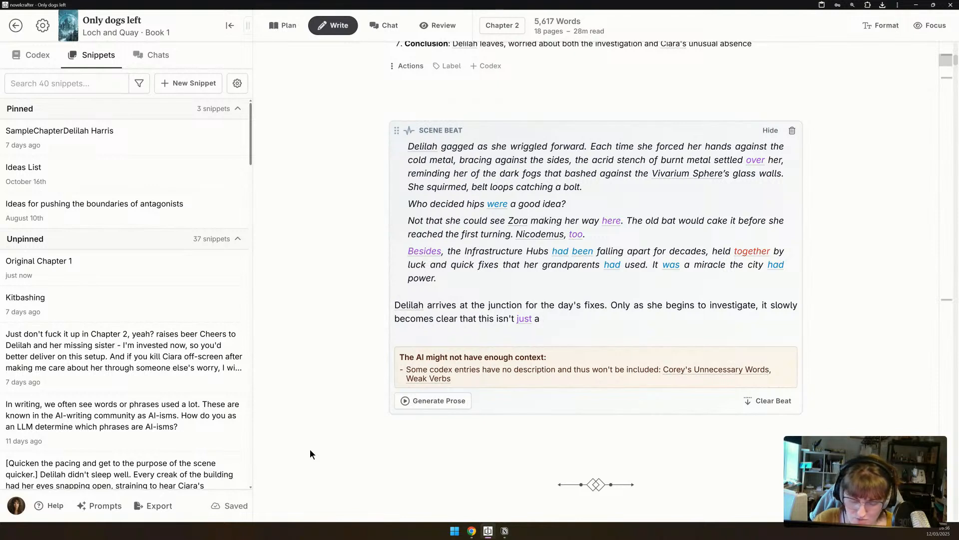
text( routine power s)
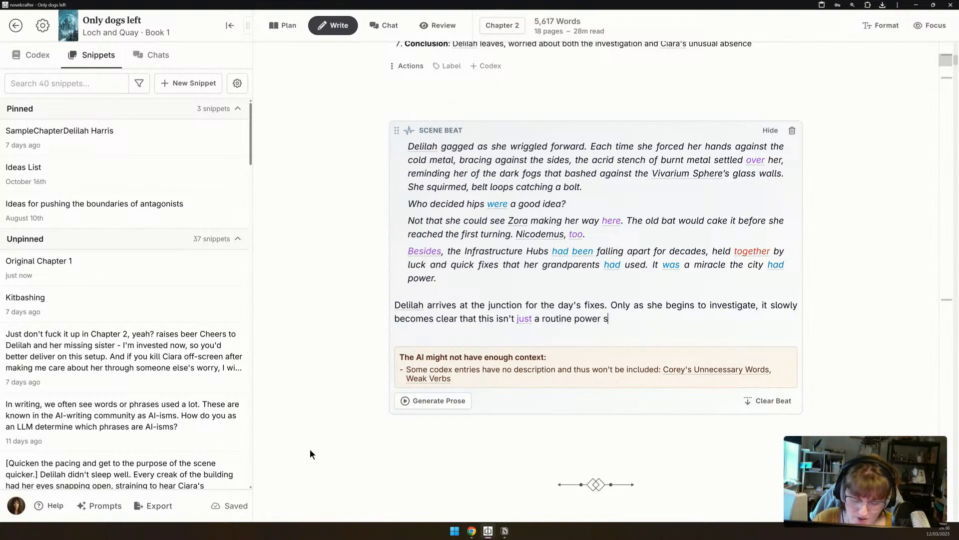
text(urge. She)
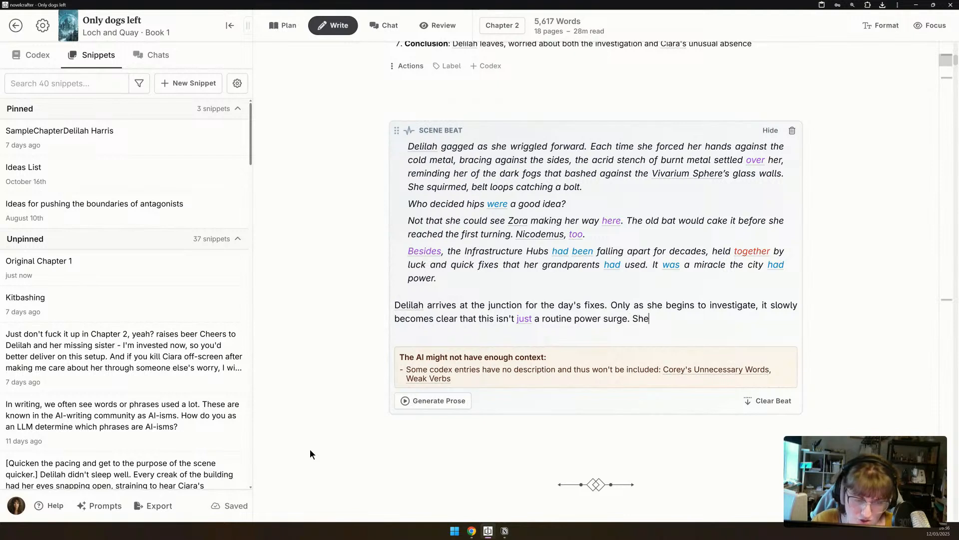
Add "Delilah begins to look in more depth, and the more she looks, the more evidence she finds that this may be sabotage." and start a new paragraph.
key(BackSpace)
key(BackSpace)
key(BackSpace)
text(Delilah)
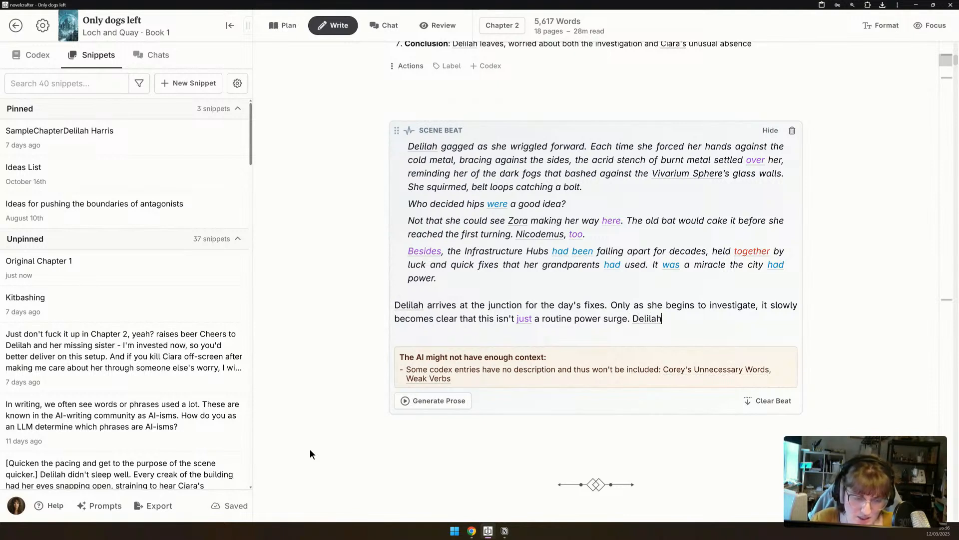
text( begins to loo)
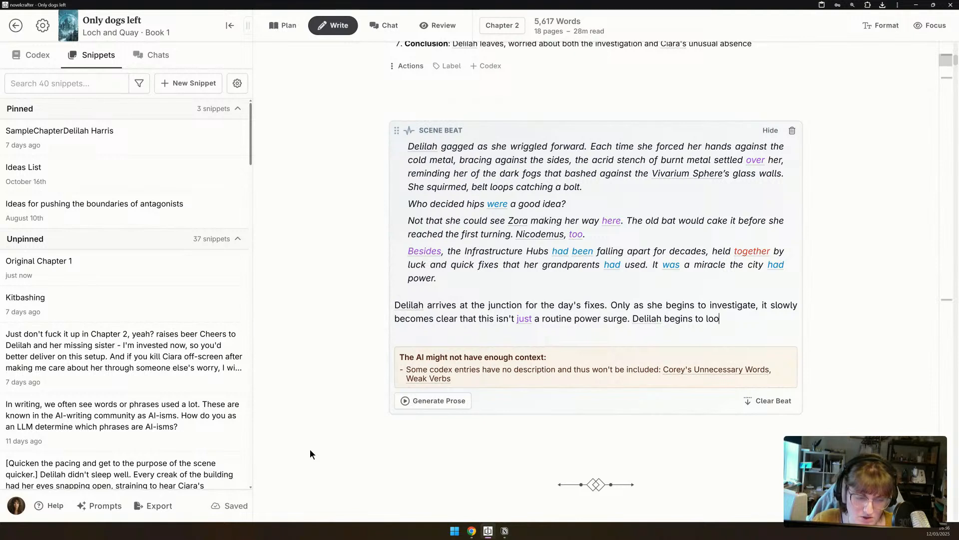
text(k in more de)
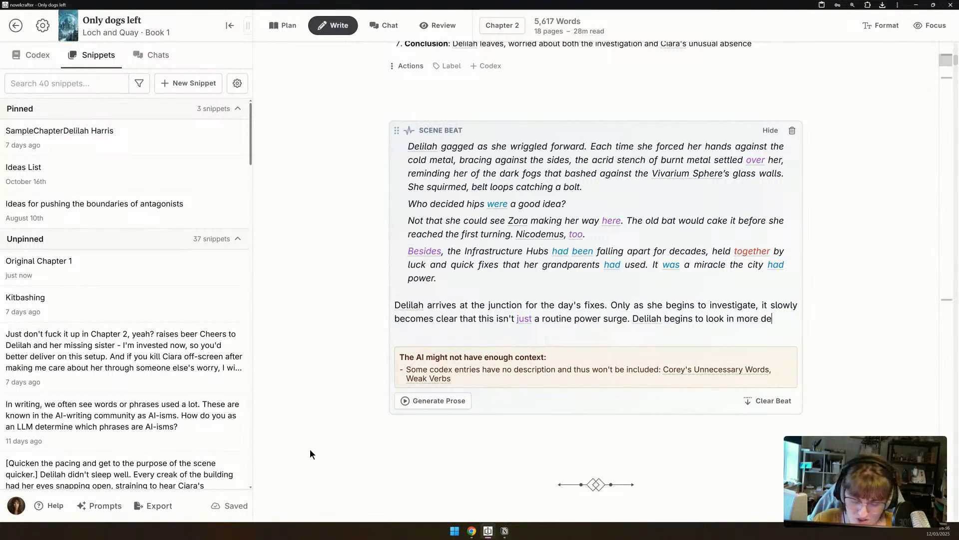
text(pth, and the m)
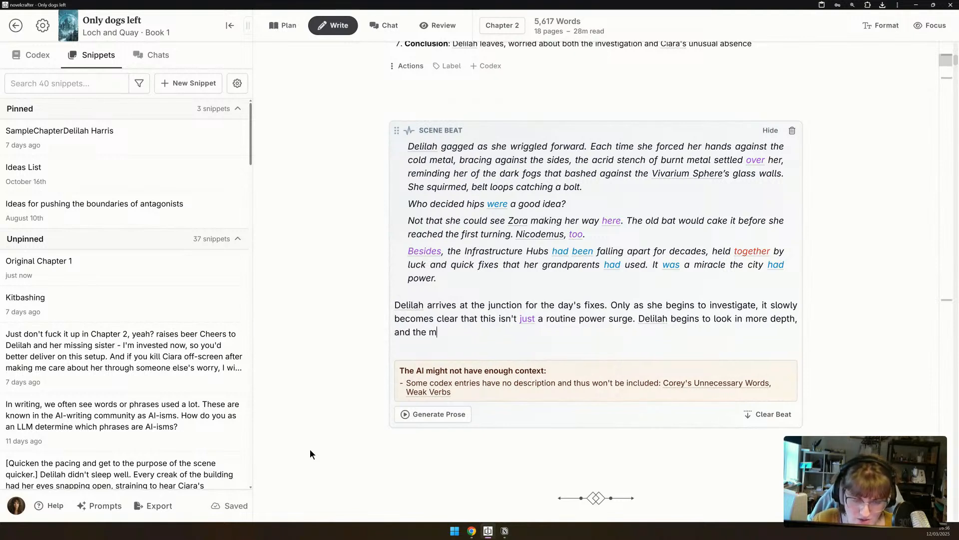
text(ore she looks, )
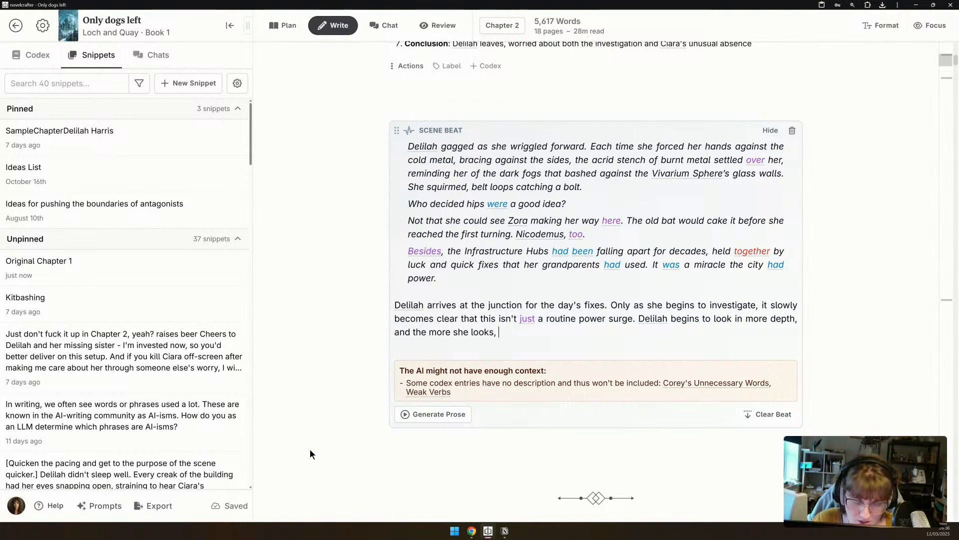
text(the more)
text( eviden)
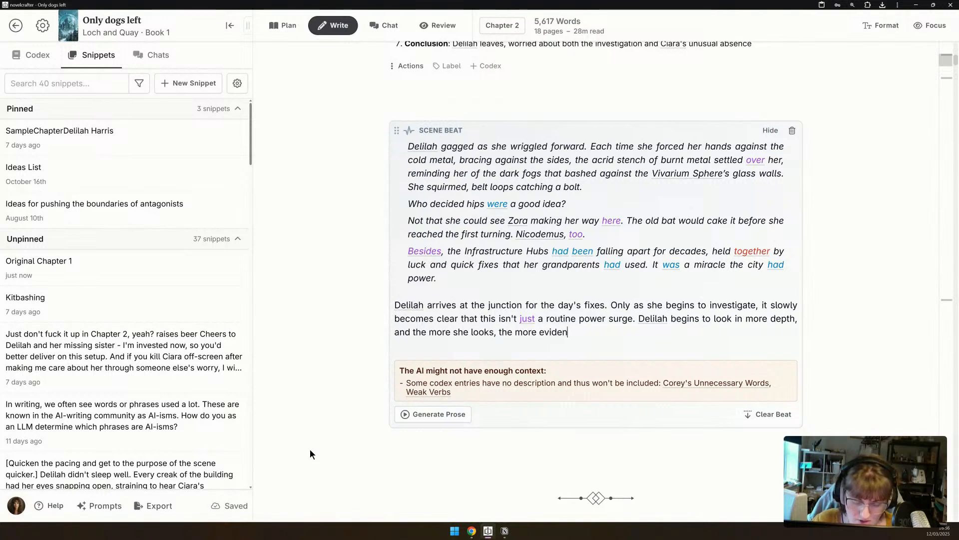
text(ce she finds that)
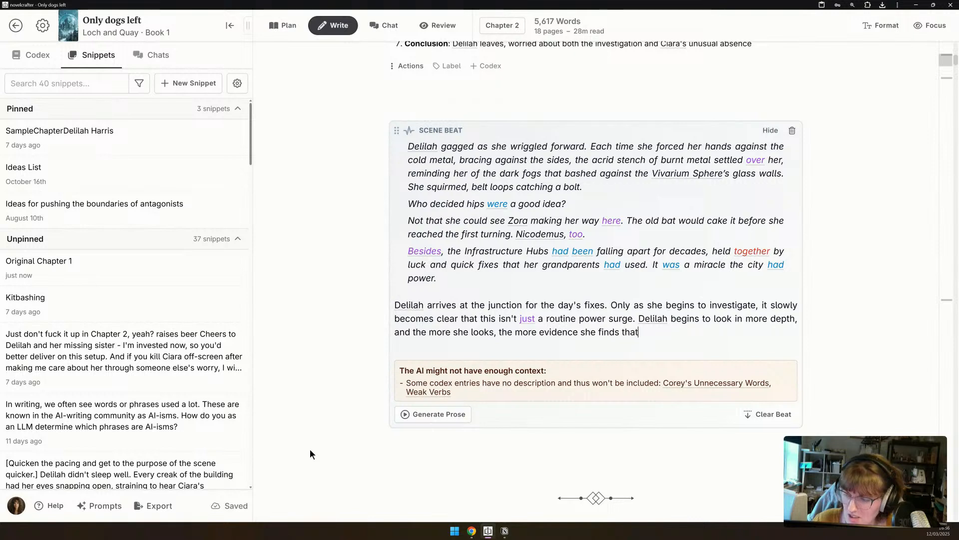
text( this may be )
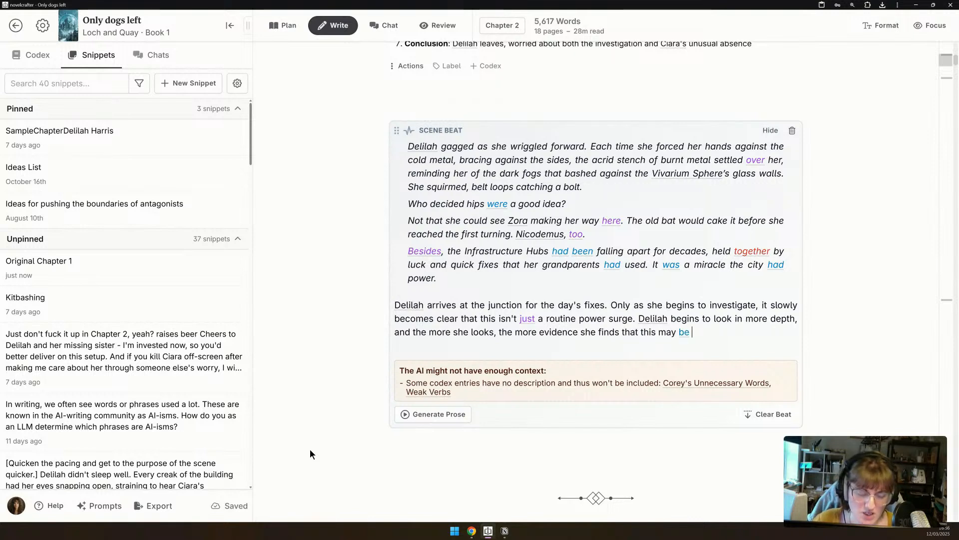
text(sabotage.)
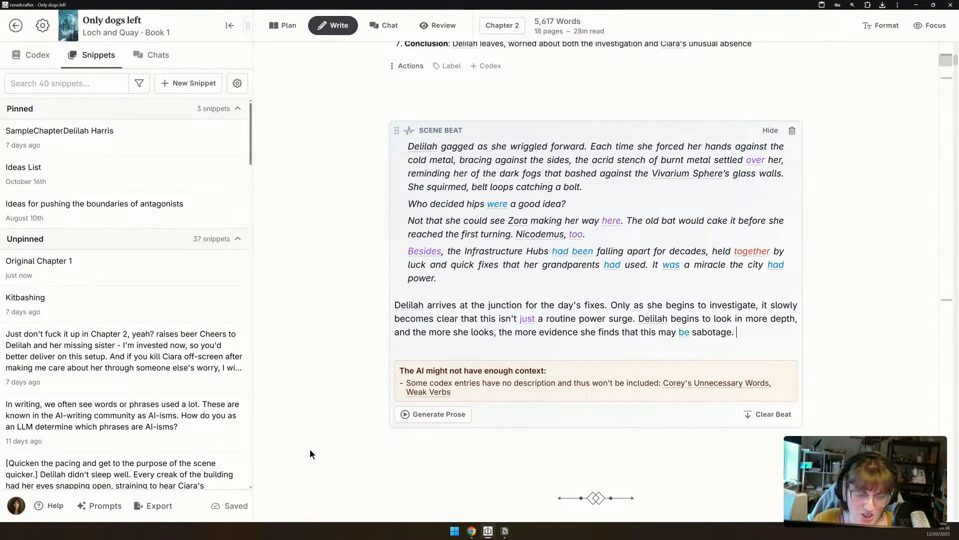
key(Return)
Review Scene 2's summary and its existing scene beat, including the "Remember" list, for plot points to reuse in the new beat.
scroll(312, 445, down, 3)
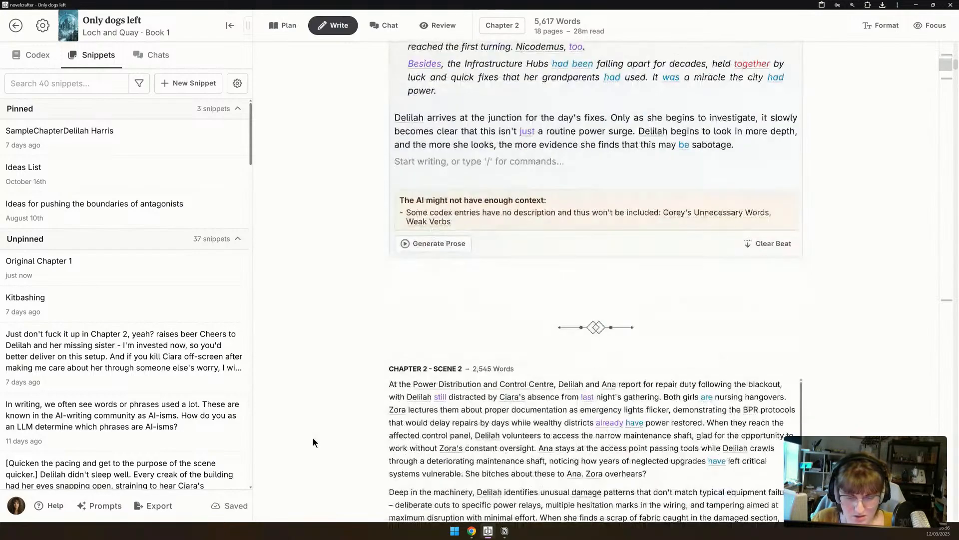
scroll(368, 368, down, 8)
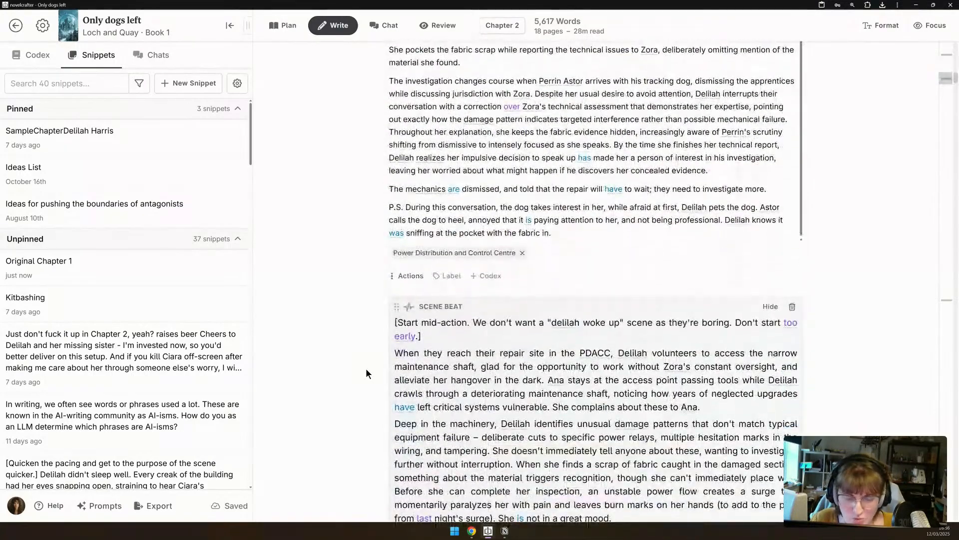
scroll(365, 370, down, 2)
scroll(364, 370, down, 2)
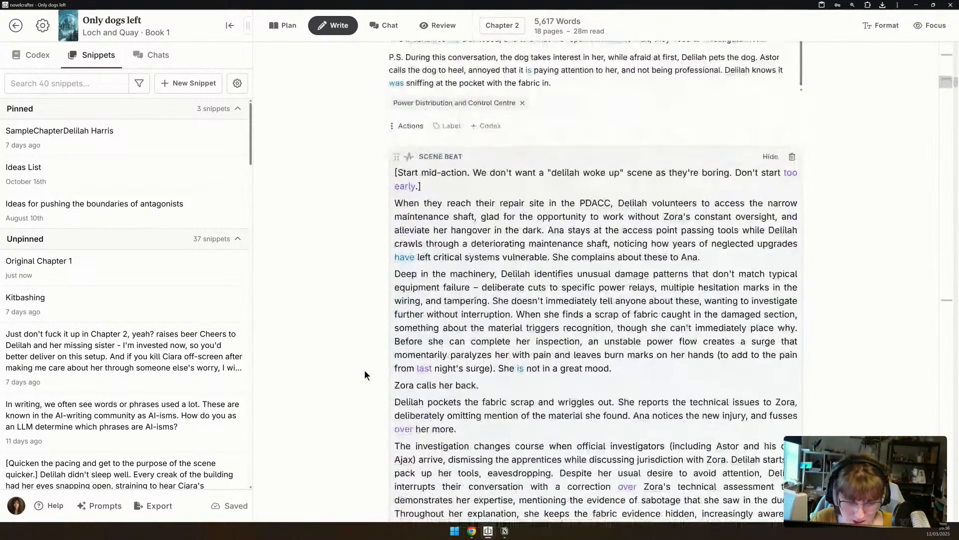
scroll(364, 375, down, 2)
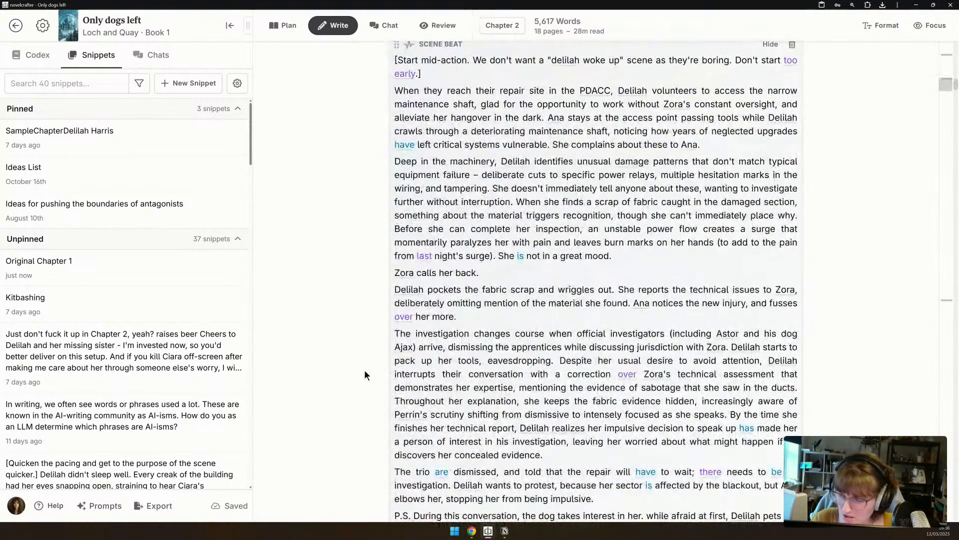
scroll(359, 371, down, 3)
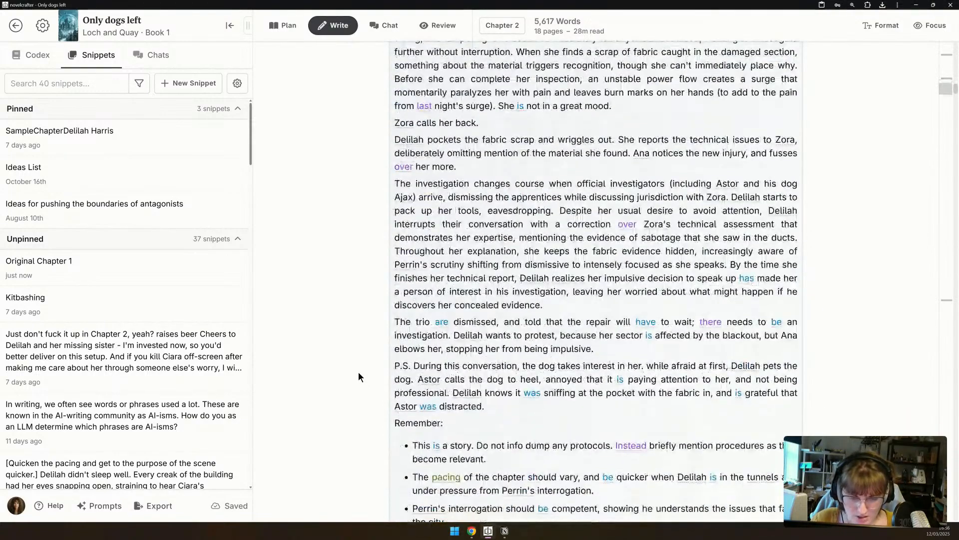
scroll(358, 372, down, 7)
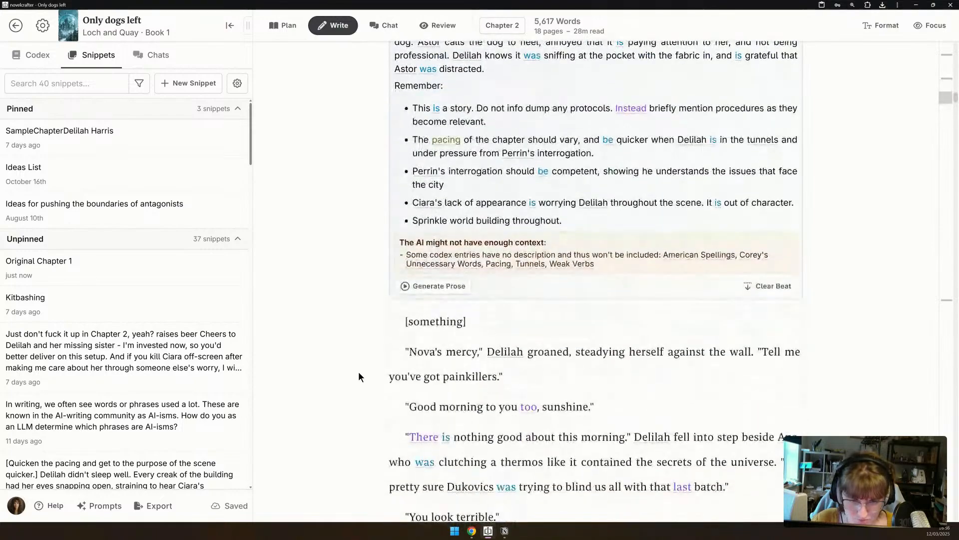
scroll(358, 371, up, 8)
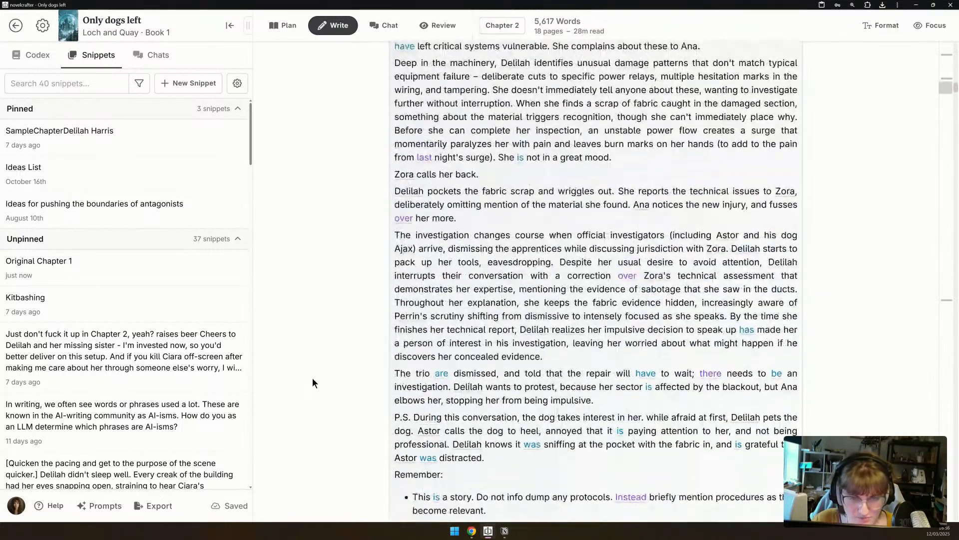
scroll(312, 376, down, 4)
scroll(313, 377, up, 15)
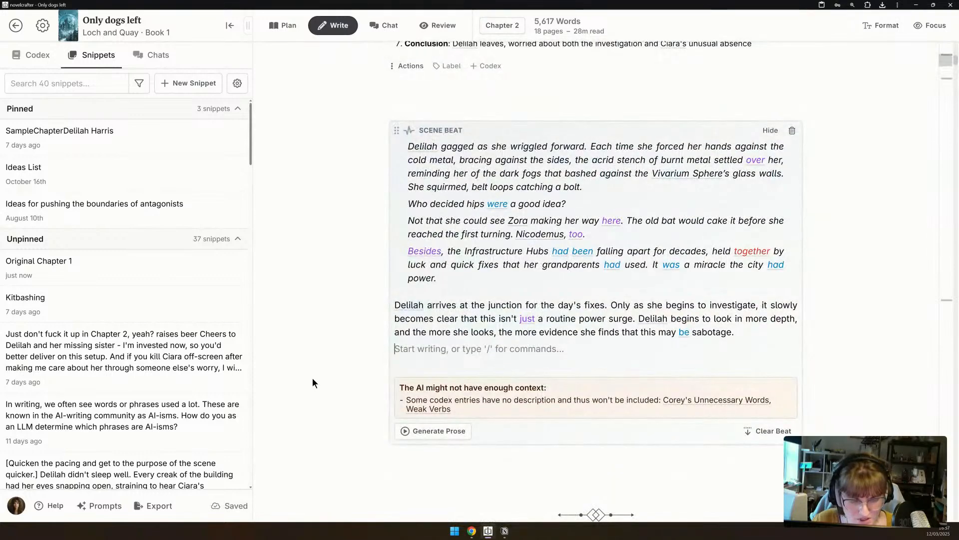
Extend the sentence ending in "sabotage" with "- which is kinda troubling, given her entire sector is now without power too.".
click(740, 335)
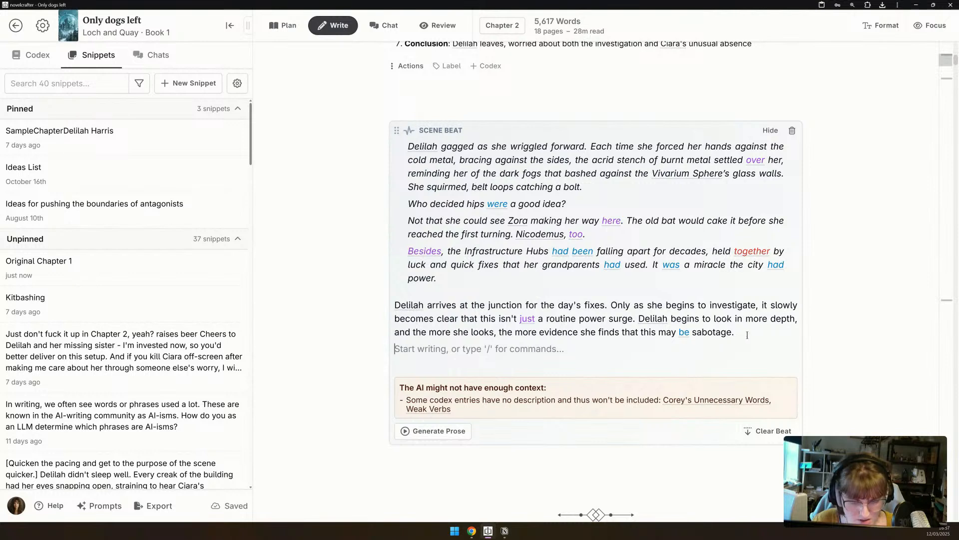
click(748, 333)
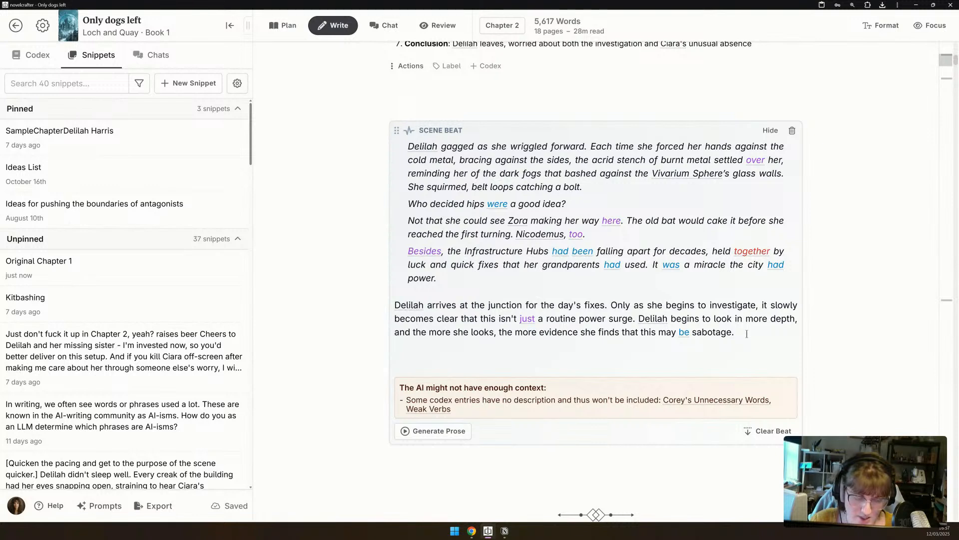
text(whi)
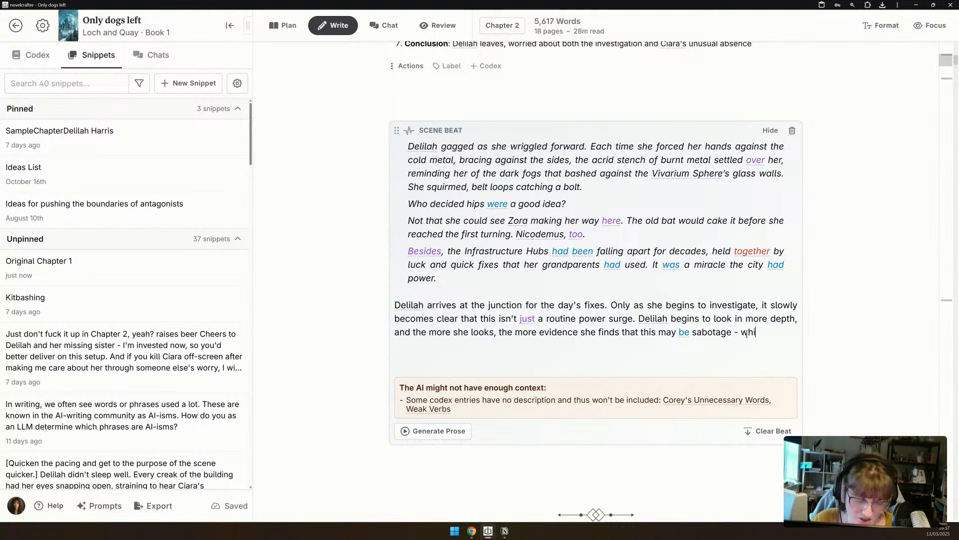
text(ch is kinda trou)
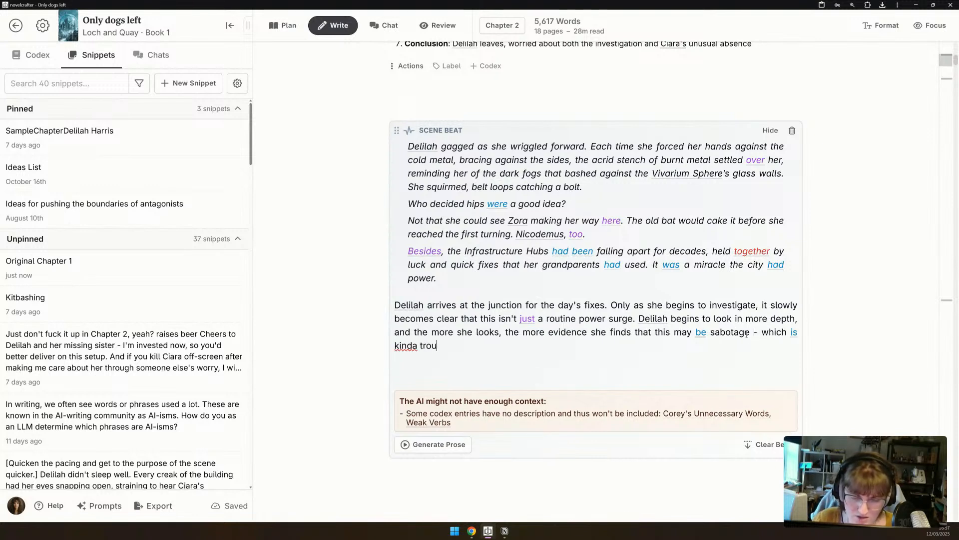
text(bling, given her)
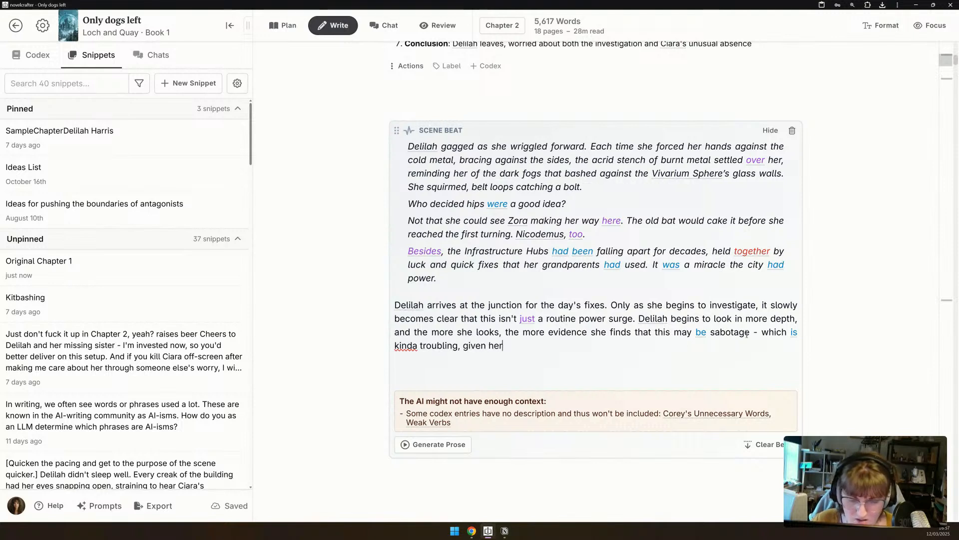
text( entire sec)
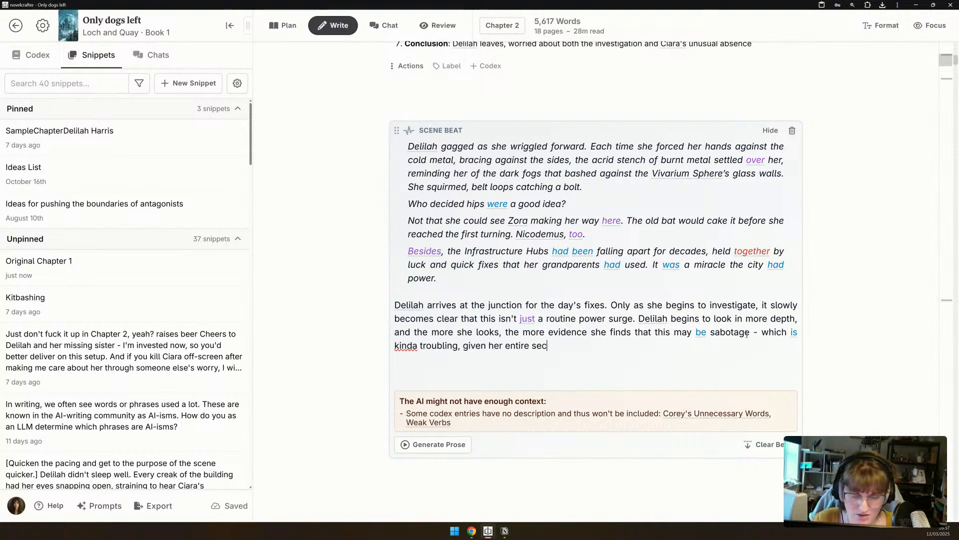
text(tor is now without )
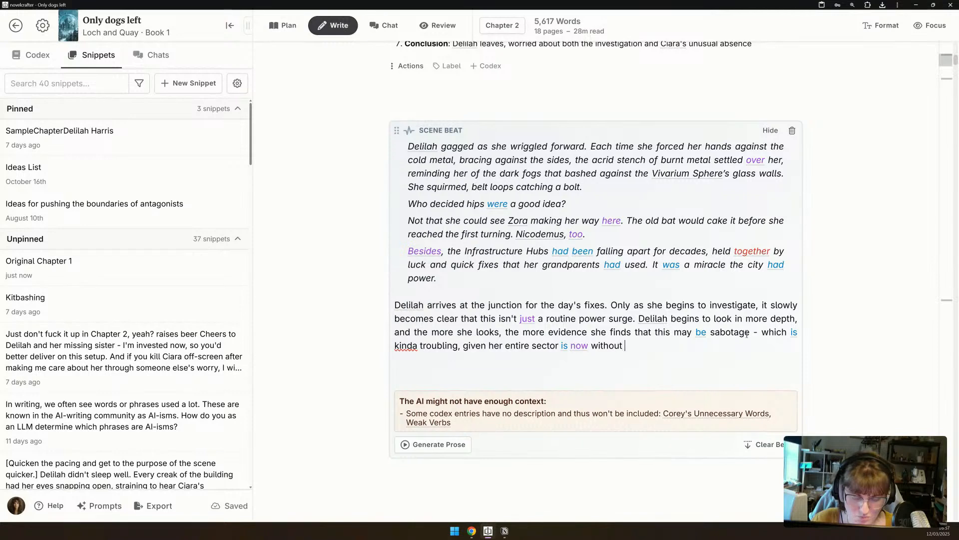
text(power too.)
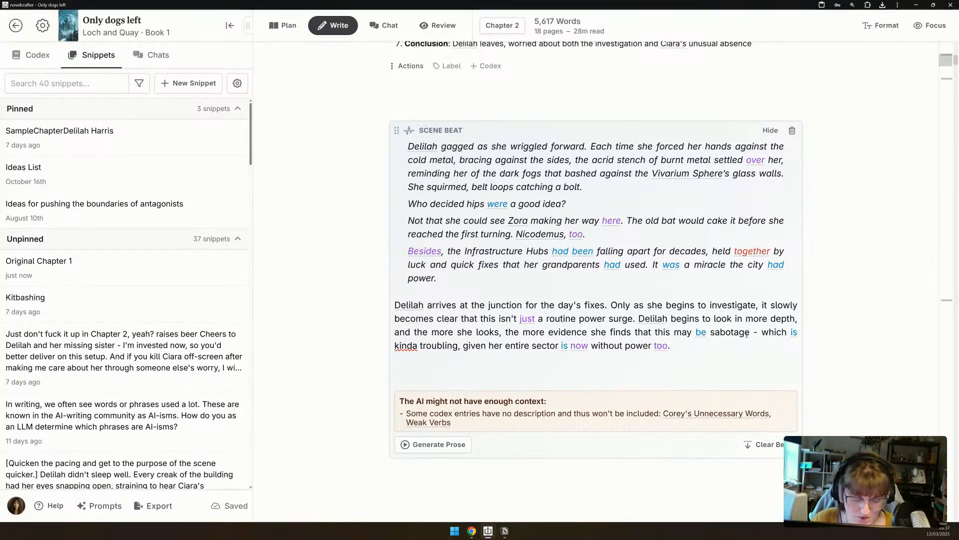
Start a new paragraph in the scene beat with the words "Delilah decides".
key(Return)
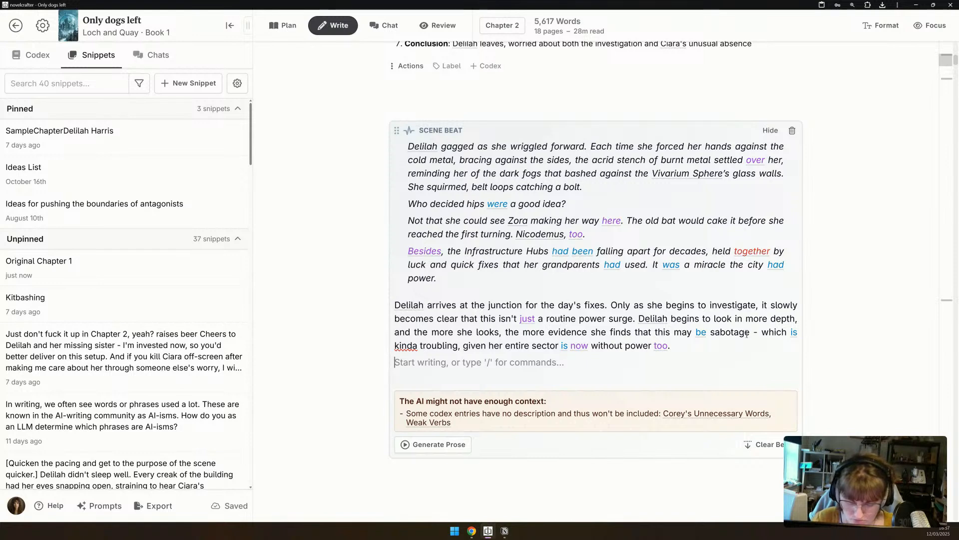
text(Delilah deci)
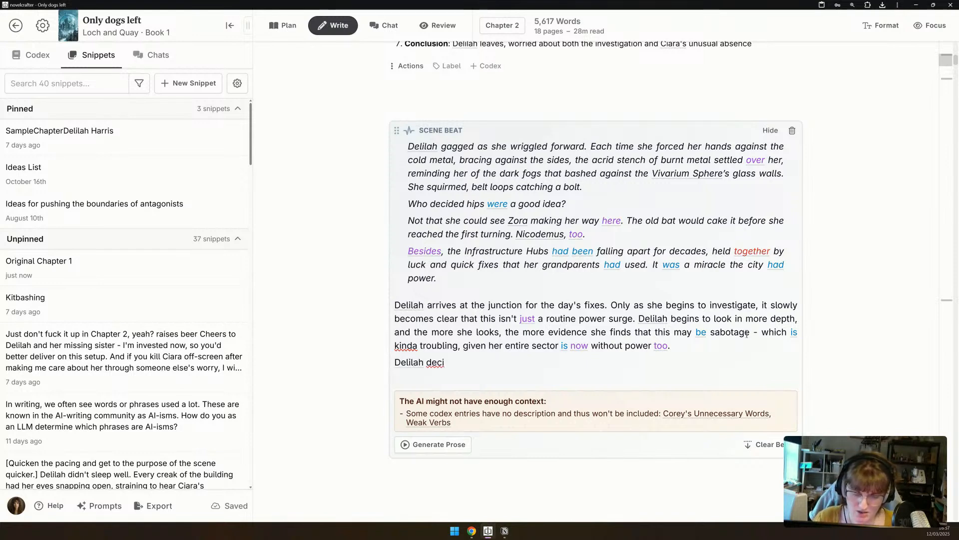
text(des)
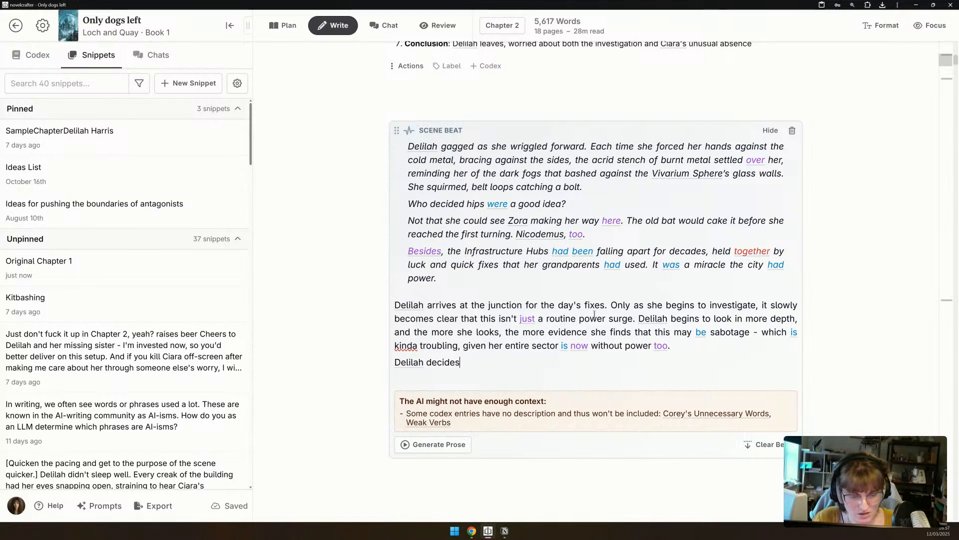
Insert "(nursing a hangover from the night before)" after "the day's fixes" in the first instruction sentence.
click(605, 300)
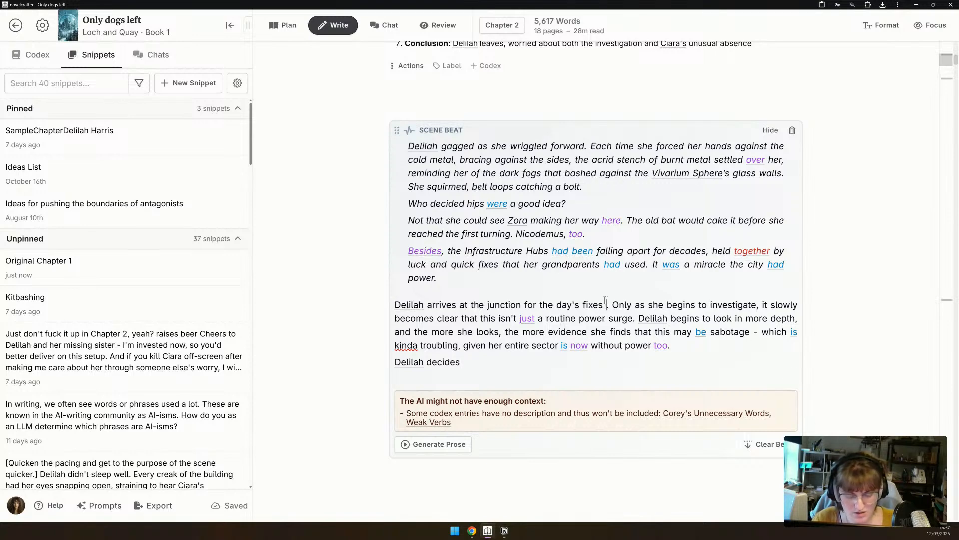
text((nursing a h)
text(angover from )
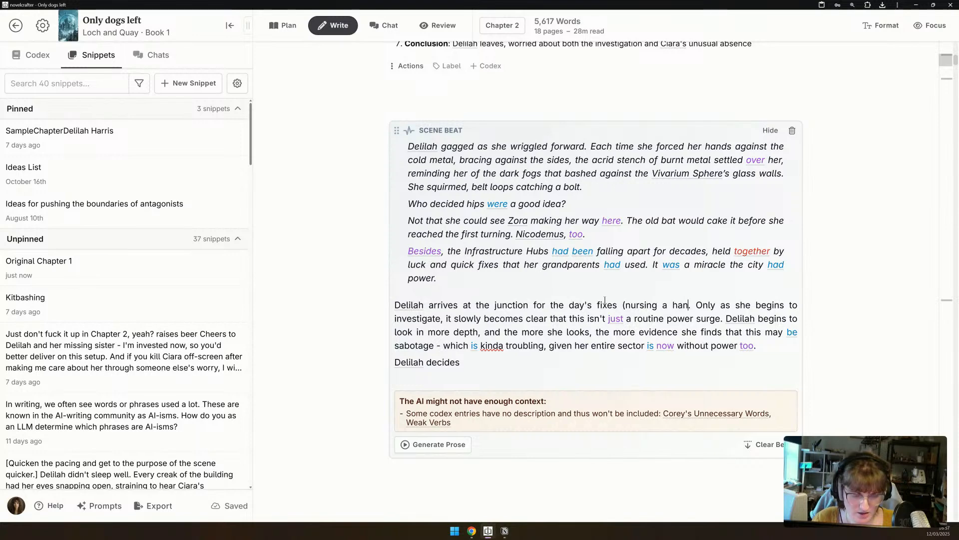
text(the night before)
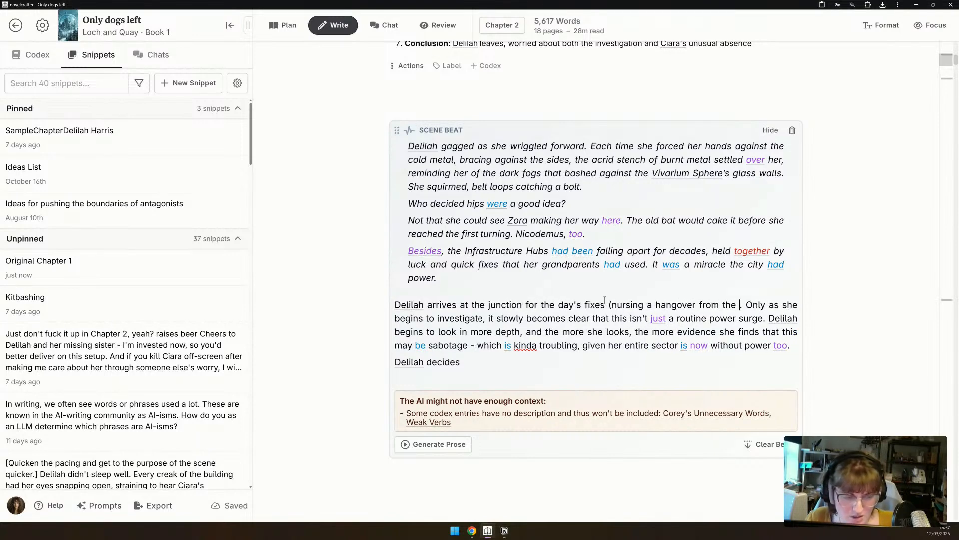
text())
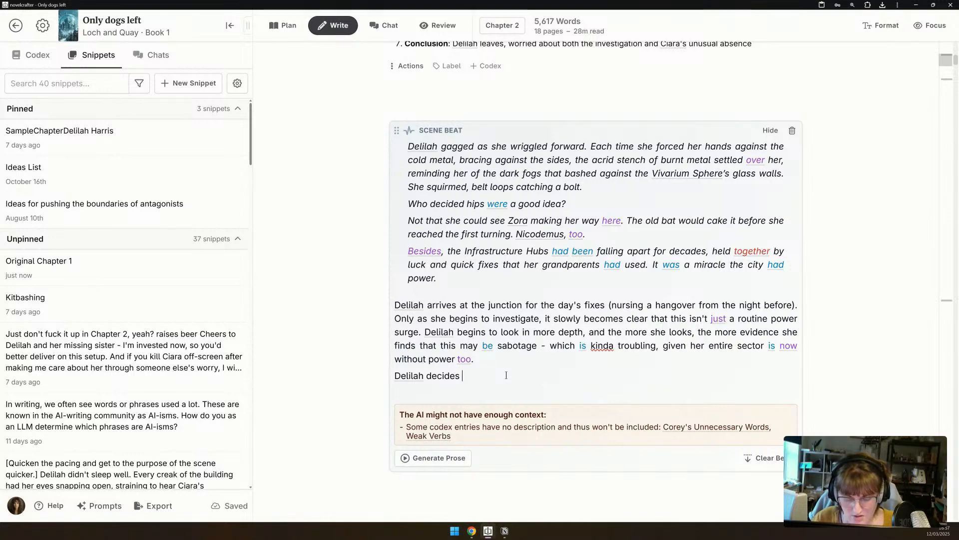
After "Delilah decides" add "to put in a patch fix. This goes horribly wrong as", followed by the unstable power flow passage copied from Scene 2's beat.
text(to put in a patch fix.)
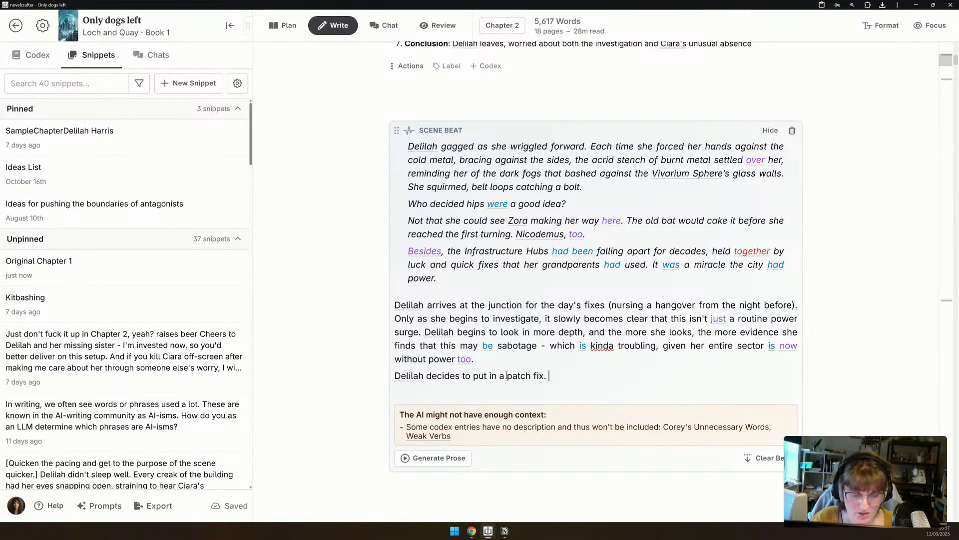
scroll(380, 360, down, 20)
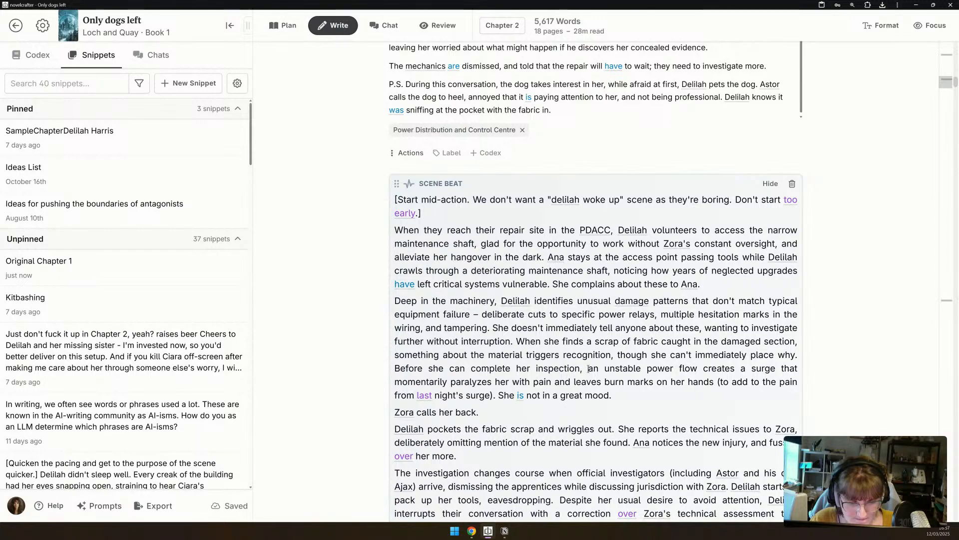
drag(590, 368, 628, 391)
key(ctrl+c)
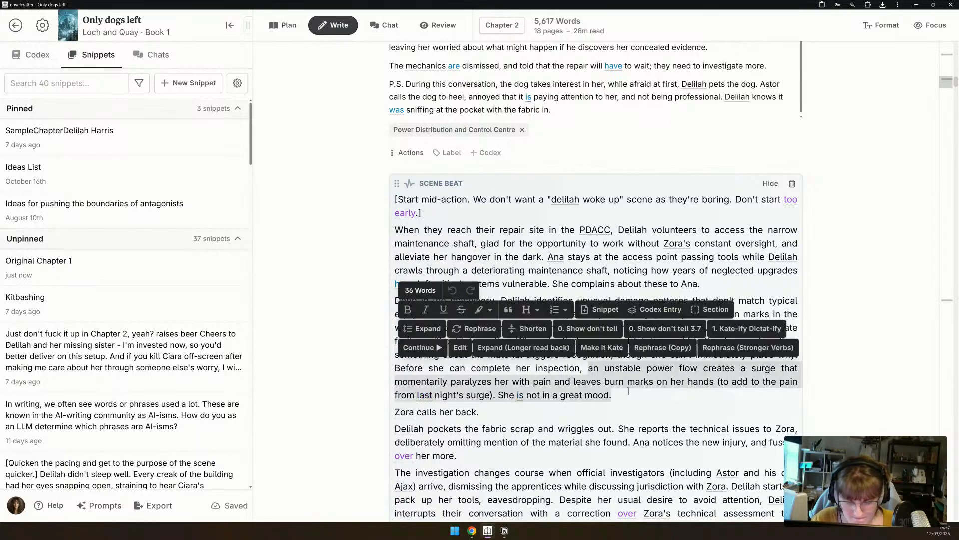
scroll(472, 427, up, 15)
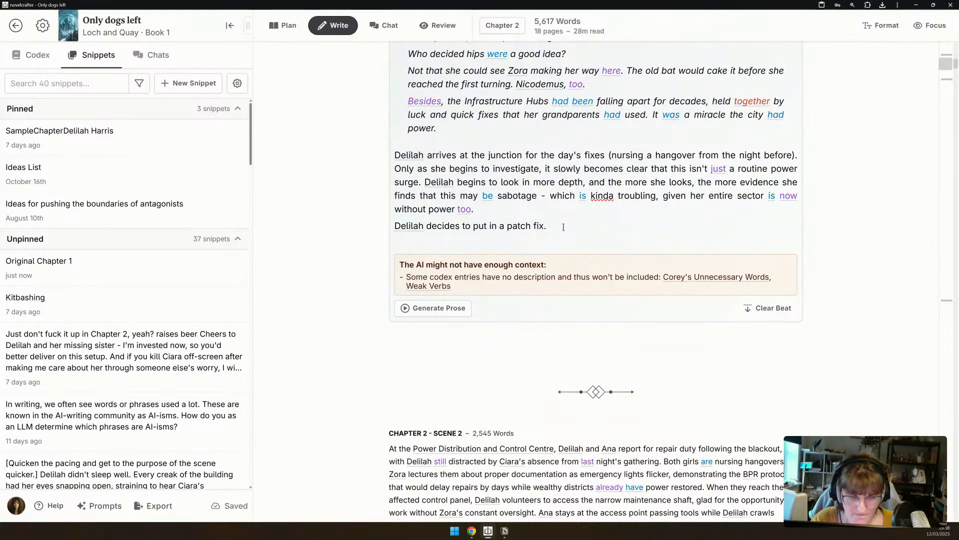
click(552, 226)
key(ctrl+v)
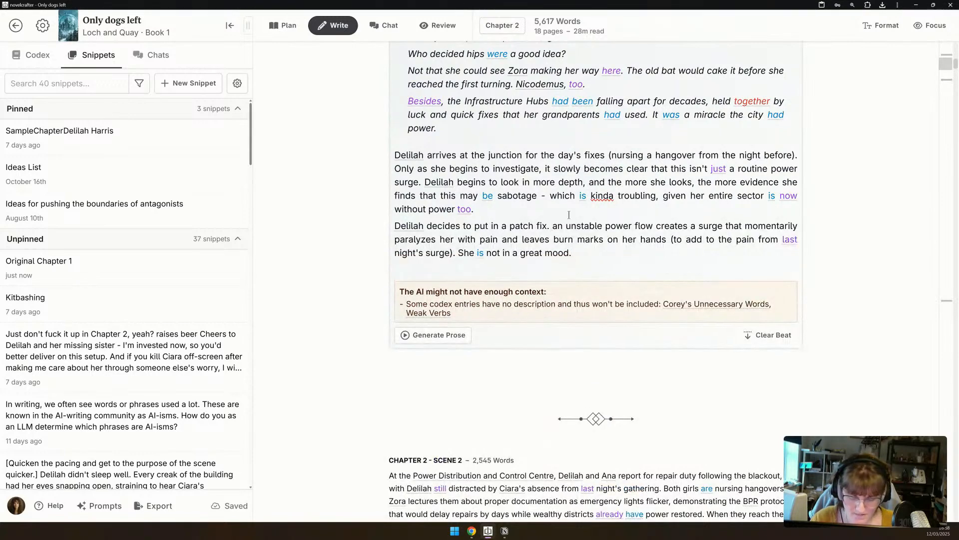
text(This goes horrib)
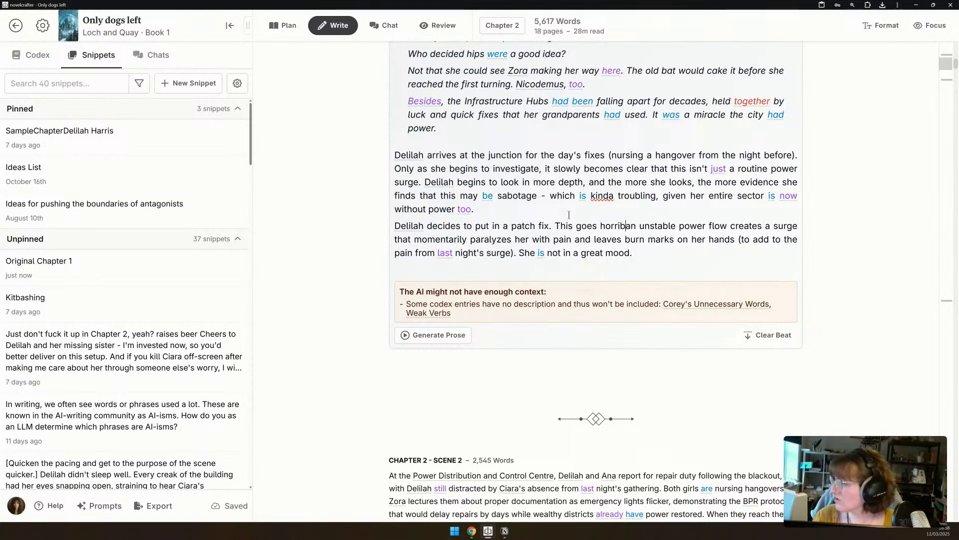
text(ly wrong as)
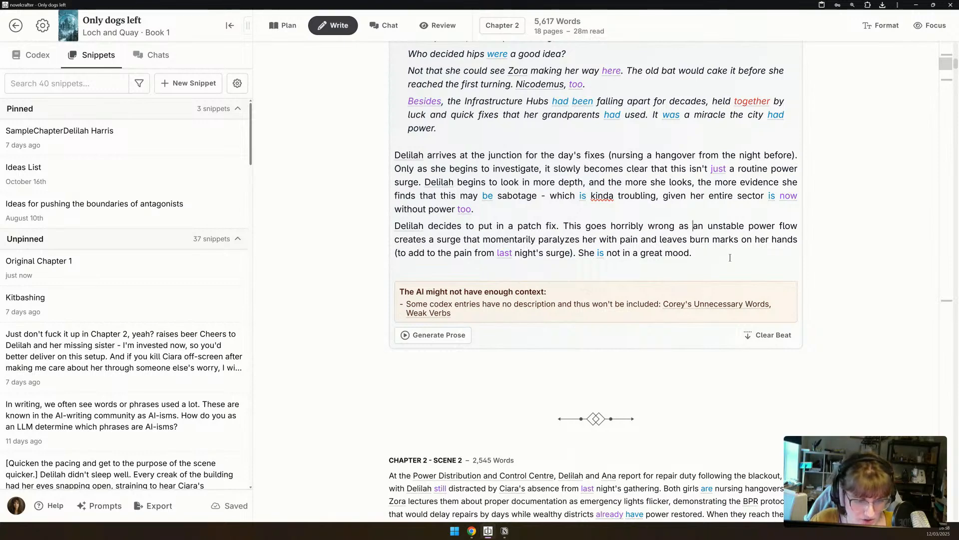
Add "She hears Zora's shout, calling her back, and curses, shuffling backwards in an undignified way." at the end of the patch-fix paragraph.
text(She hear)
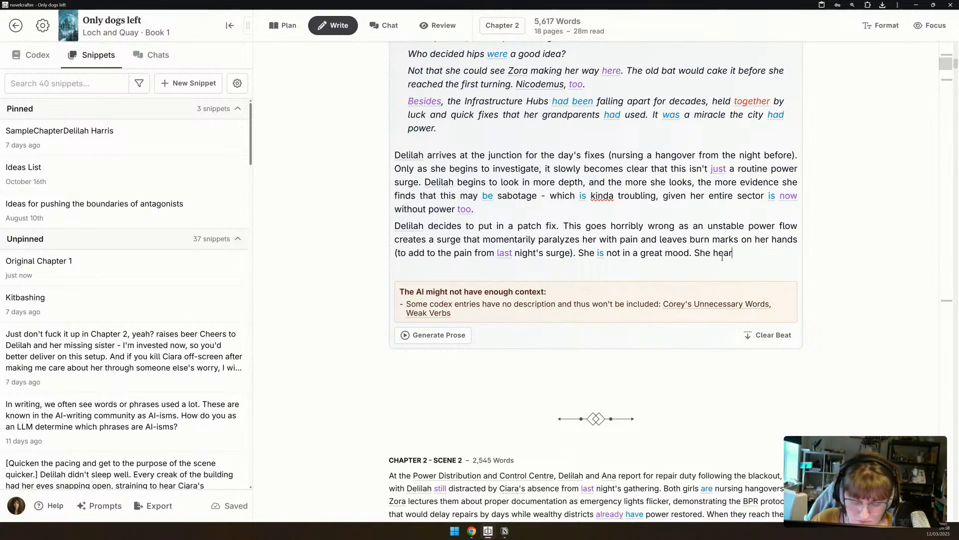
text(s Zora's )
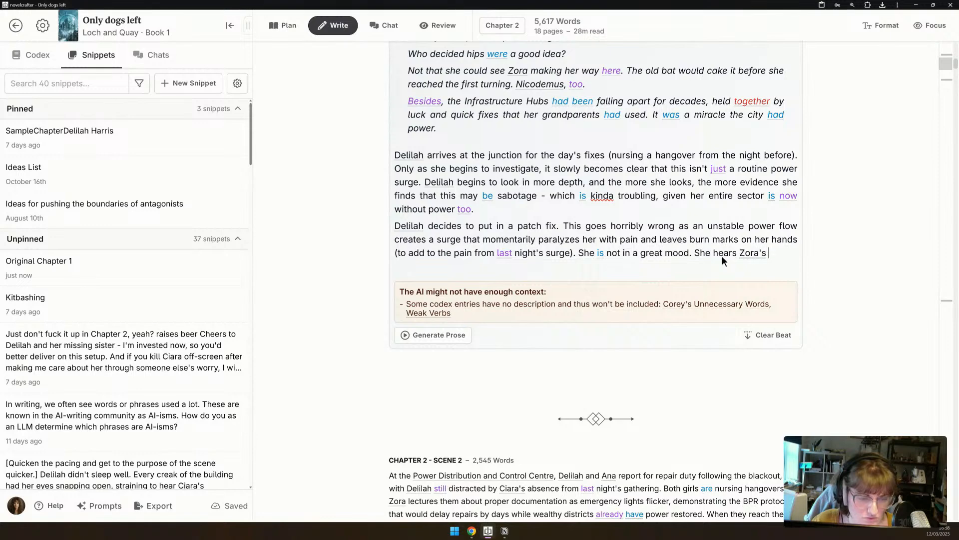
text(shout)
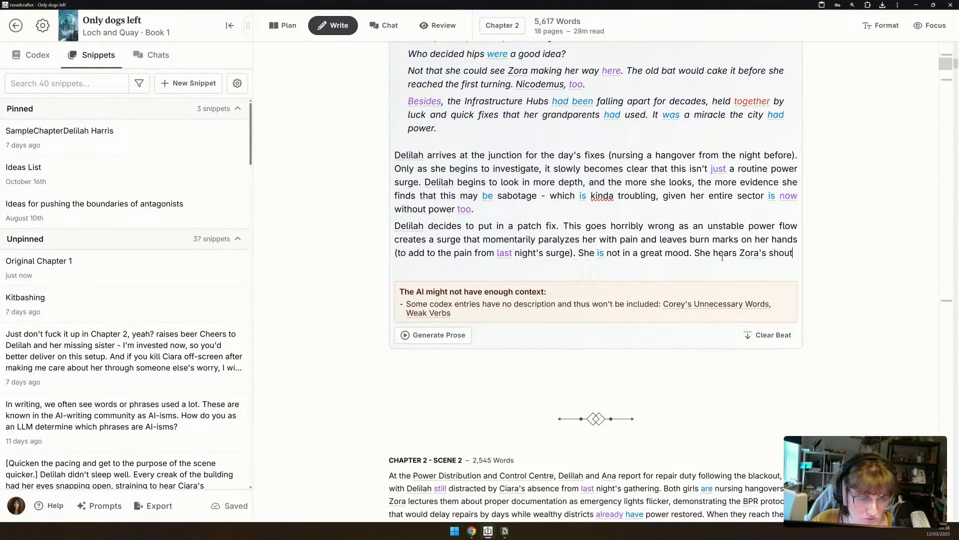
text(, )
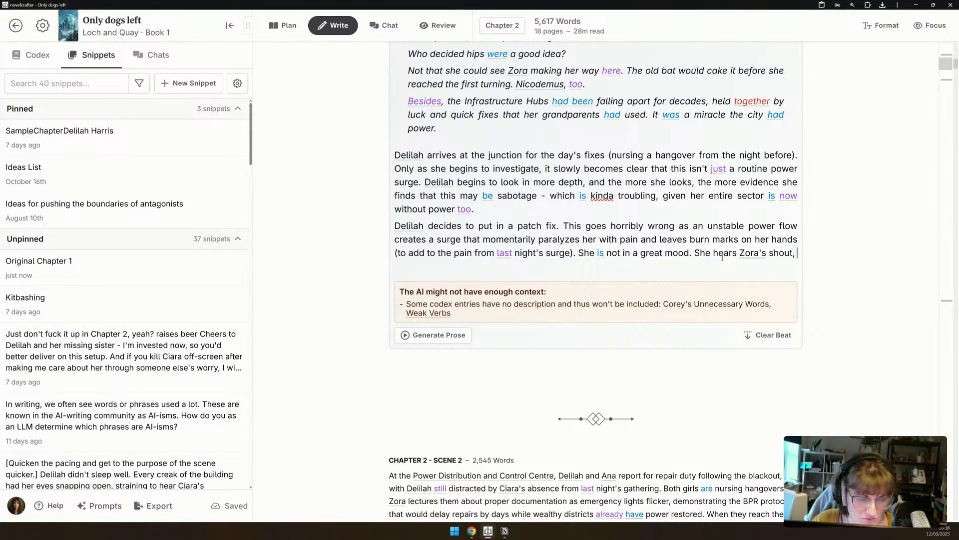
text(calling her back)
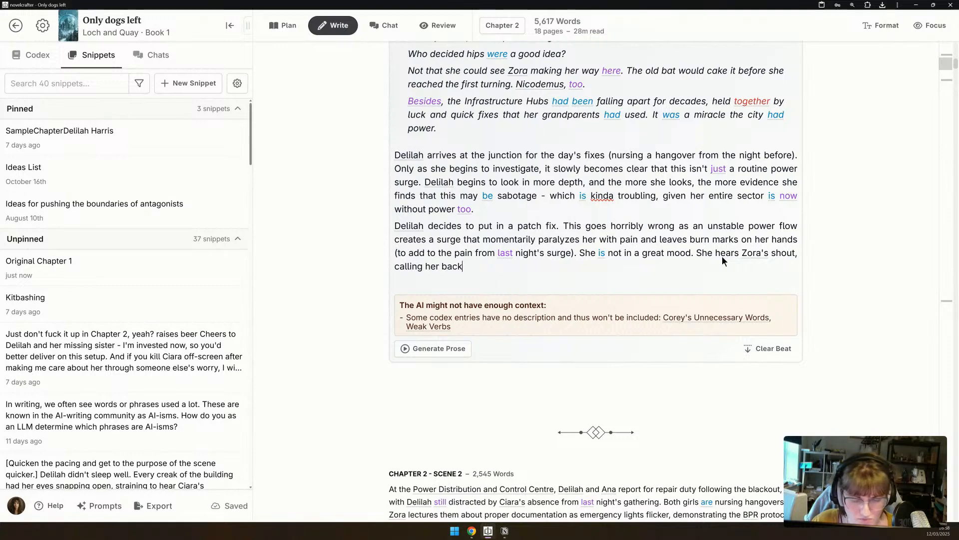
text(, and curses, )
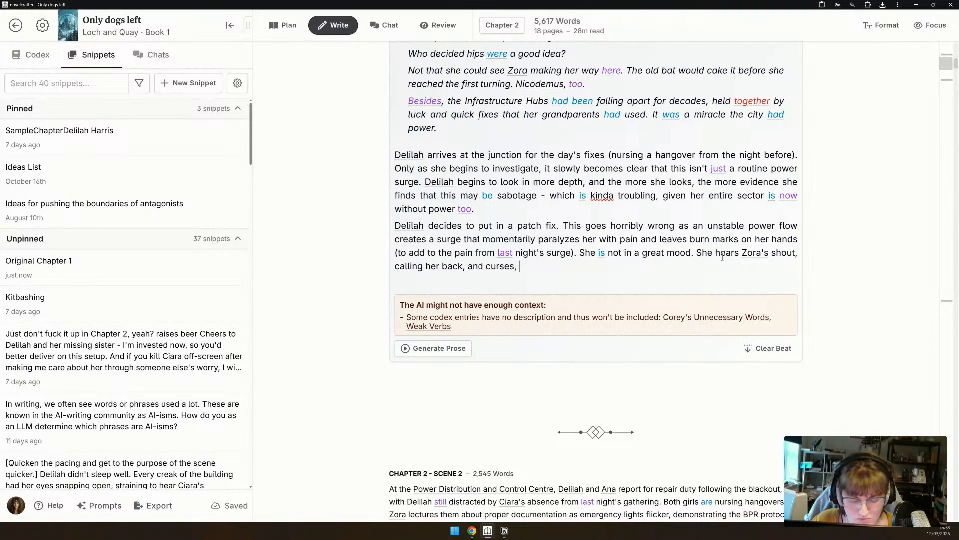
text(shuffling bac)
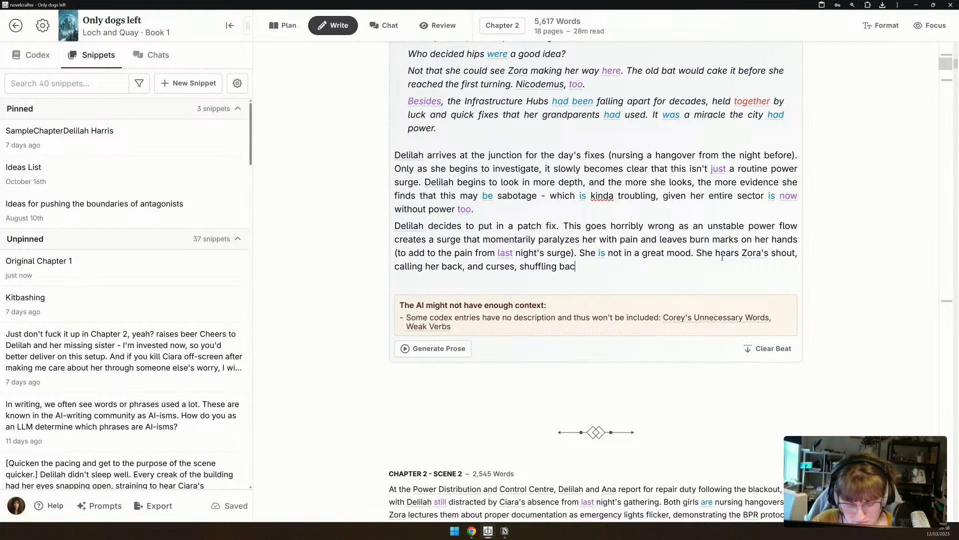
text(kwards in an )
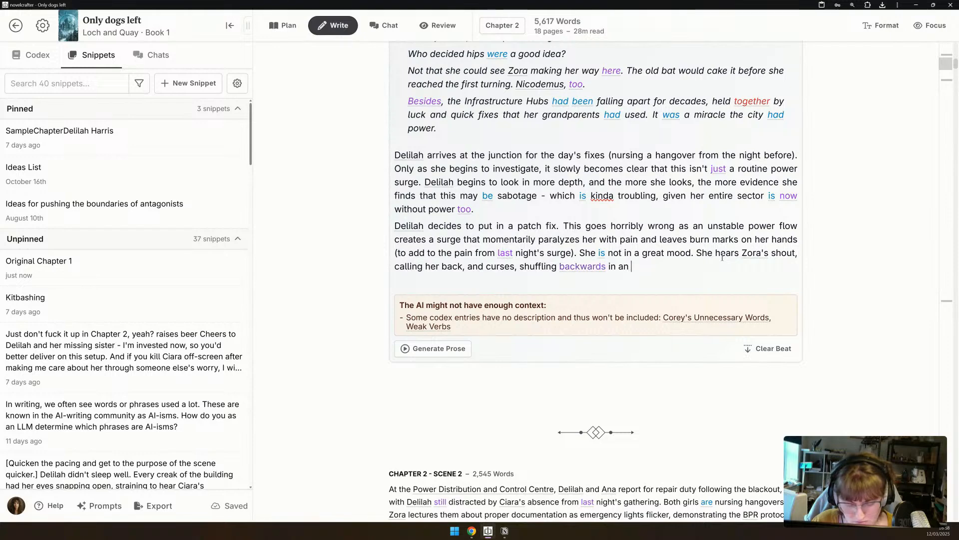
text(undignifi)
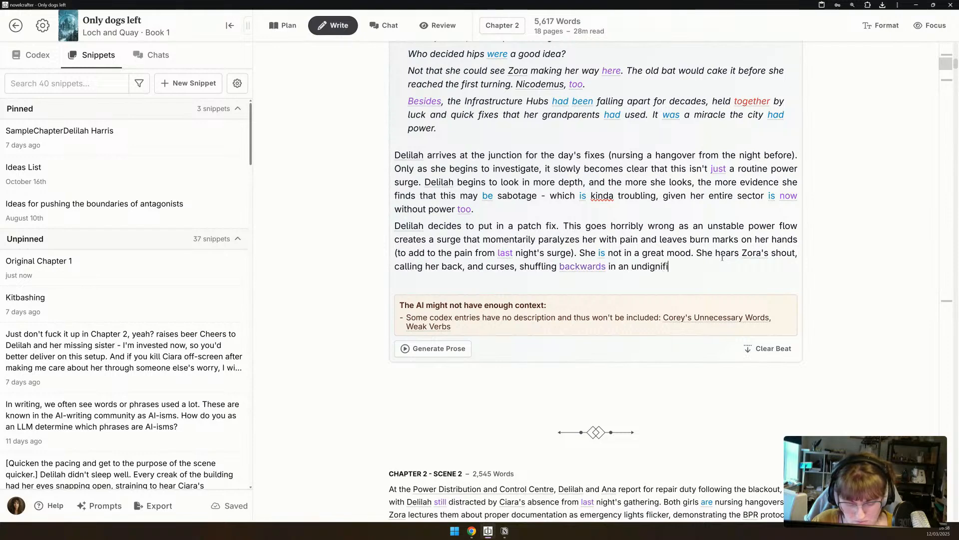
text(ed way. As)
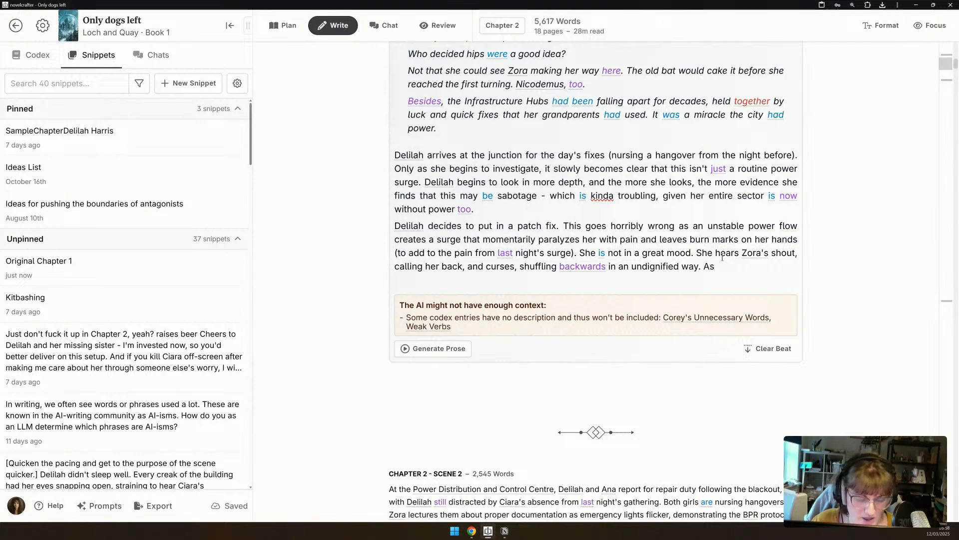
Start a new paragraph in the scene beat with "As she nears the exit, she can hear multiple voices;".
key(BackSpace)
key(BackSpace)
key(BackSpace)
key(Return)
text(As she)
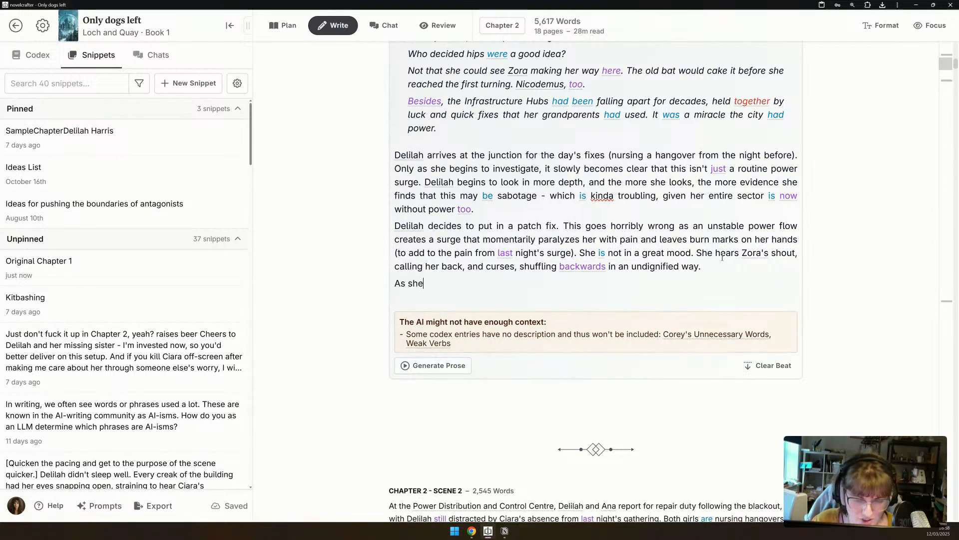
text( nears the exit)
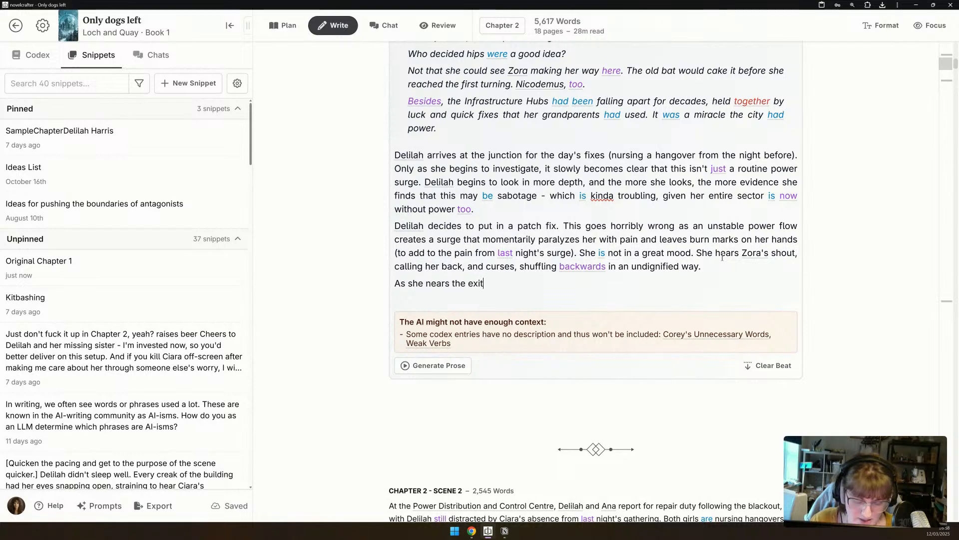
text(, she can he)
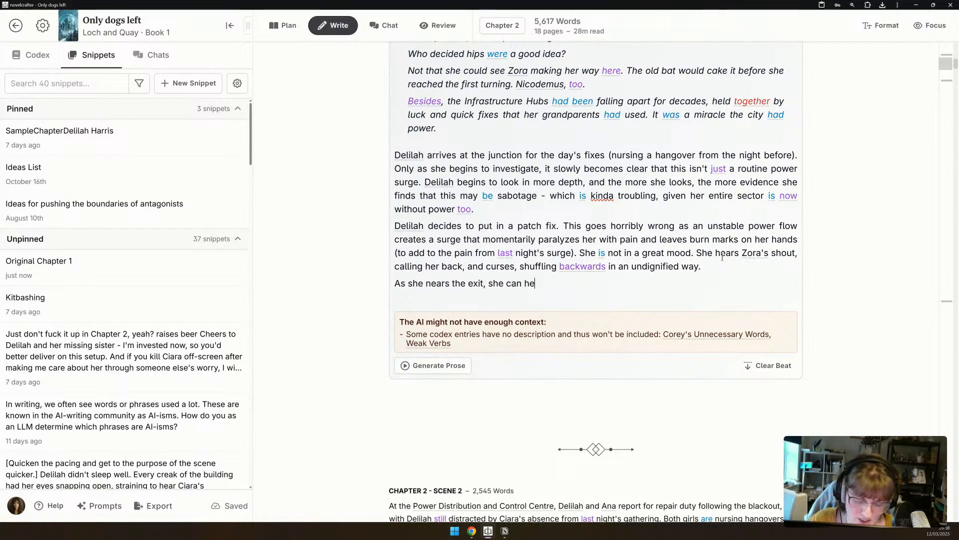
text(ar multiple v)
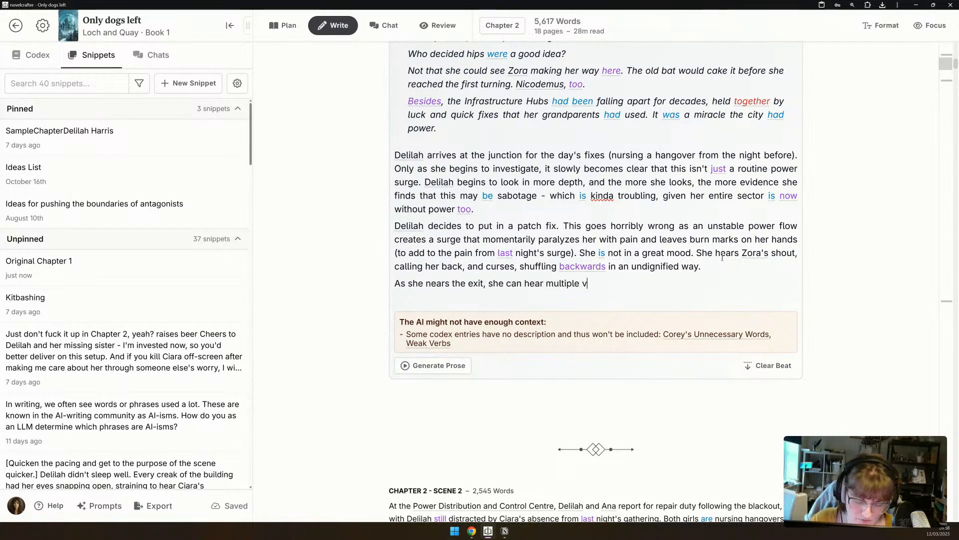
text(oices; it )
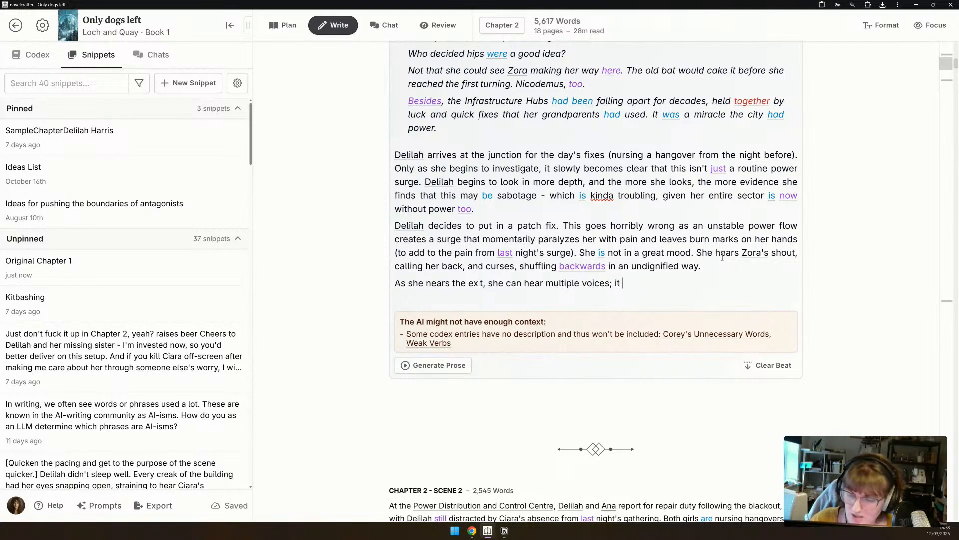
Complete the sentence about the voices with "it is not just Zora, there is also a man's voice that she doesn't recognise.".
text(is not just)
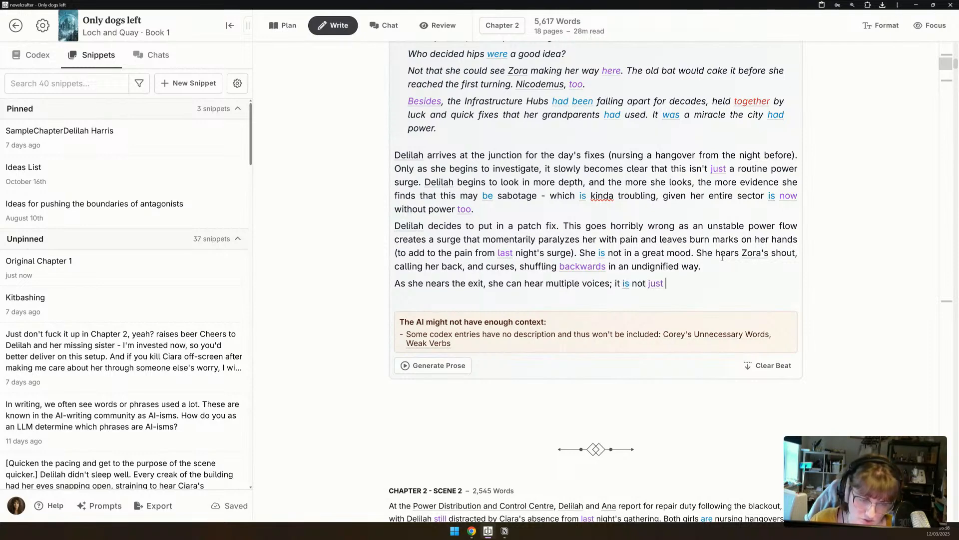
text( Zora, there is al)
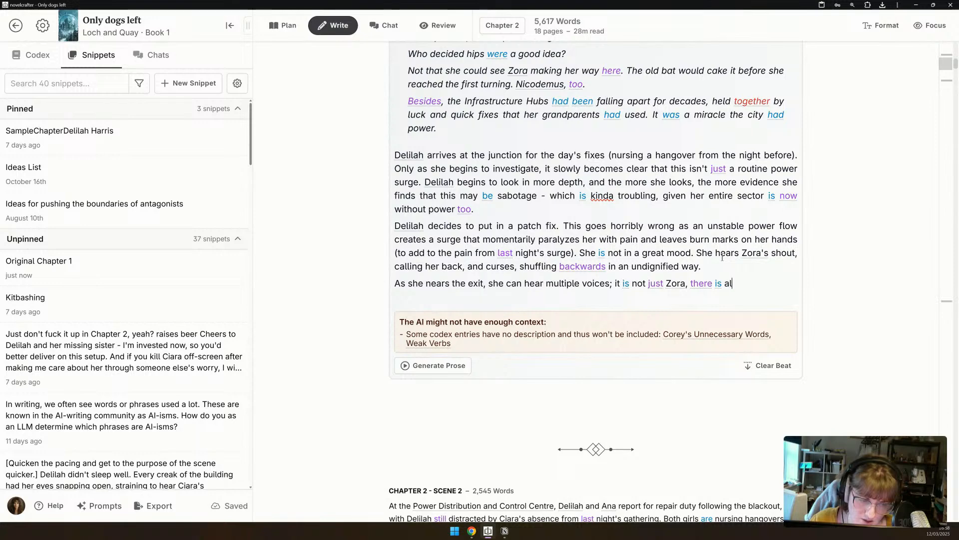
text(so a man)
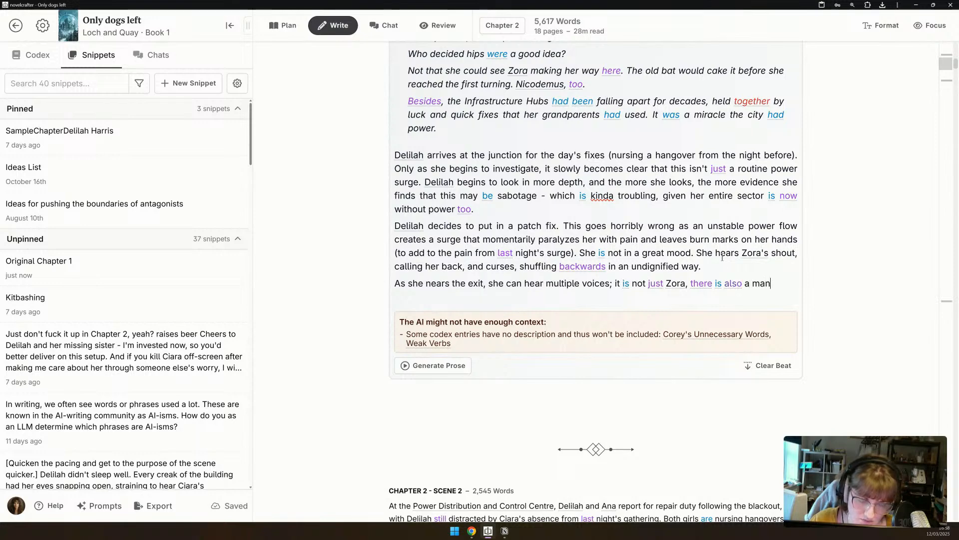
text('s )
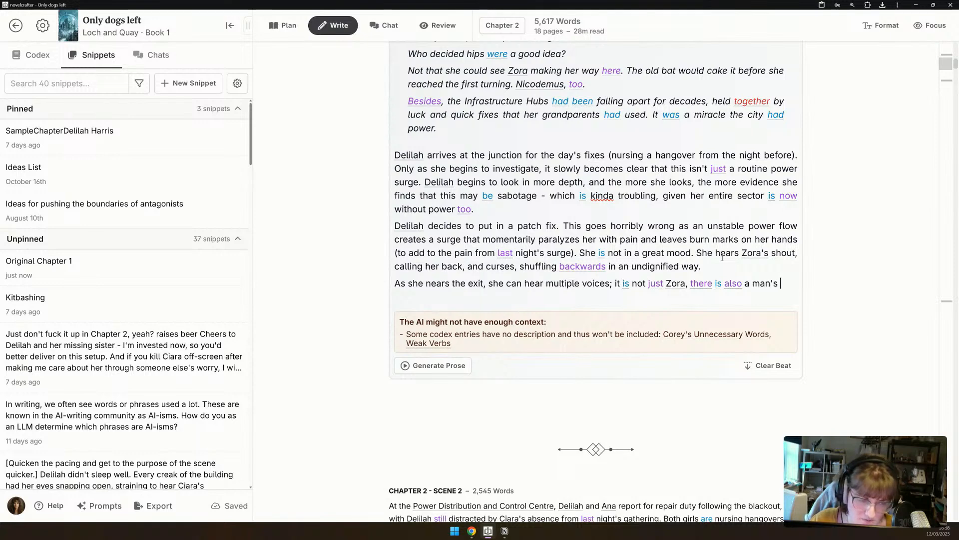
text(voice that she does)
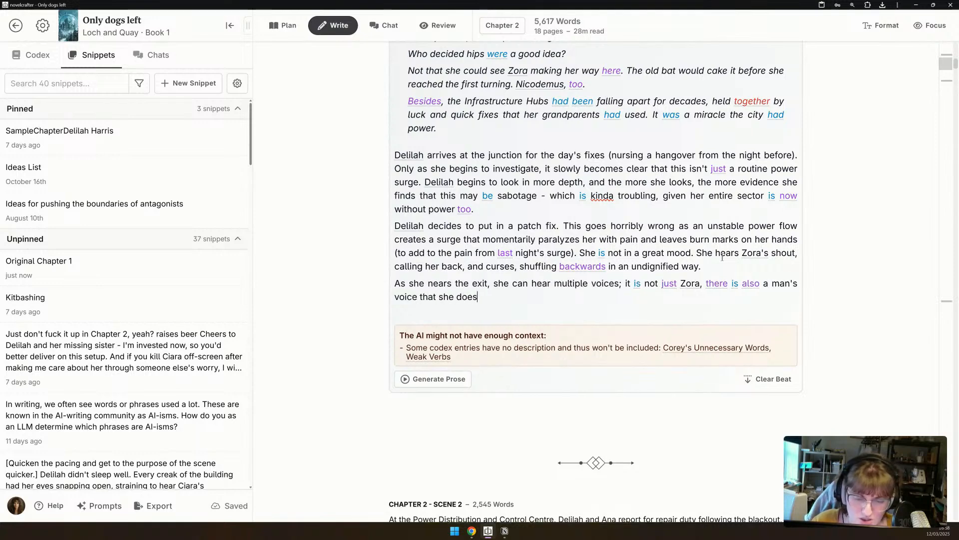
text(n't recognise.)
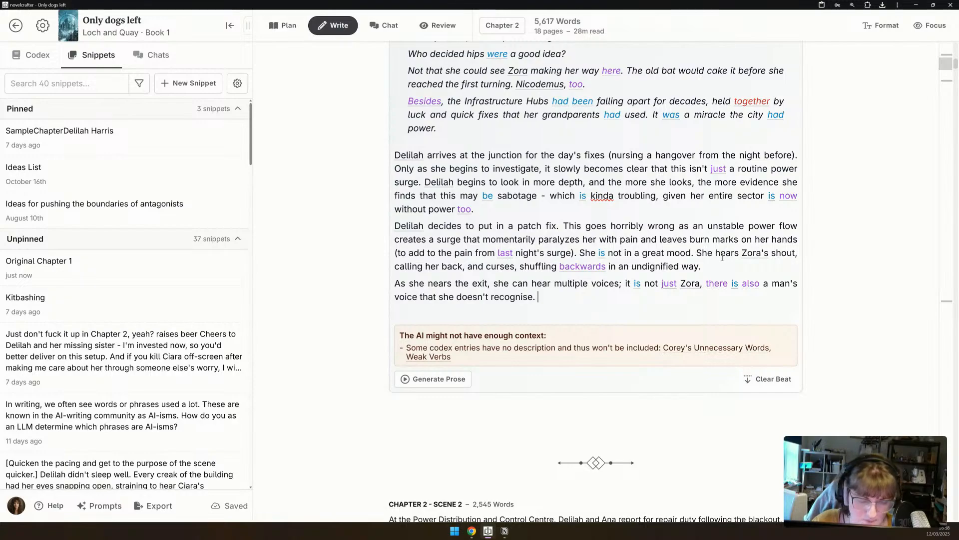
Review Scene 2's beat for how Delilah leaves the duct and the investigators arrive, then return to the new scene beat.
scroll(316, 299, down, 1)
scroll(317, 299, down, 20)
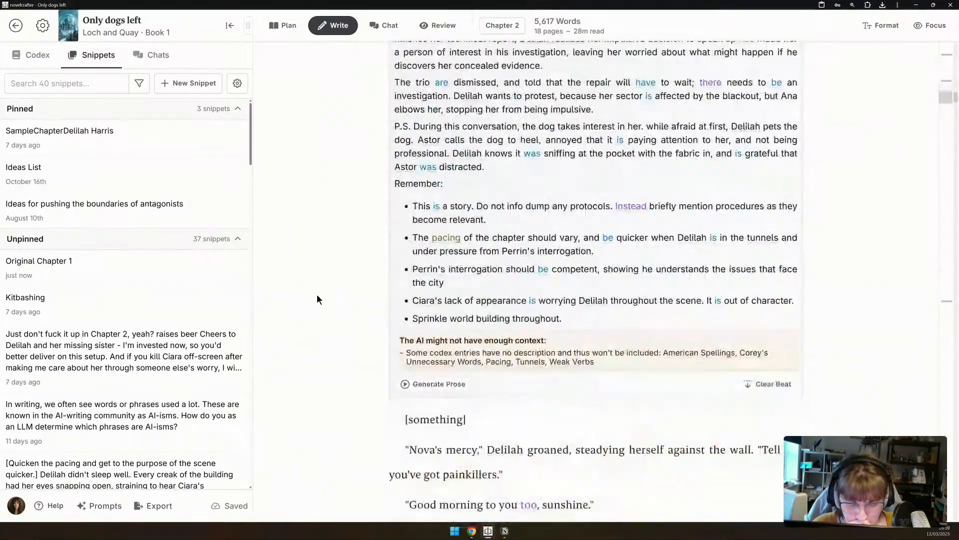
scroll(317, 299, down, 2)
scroll(317, 299, up, 7)
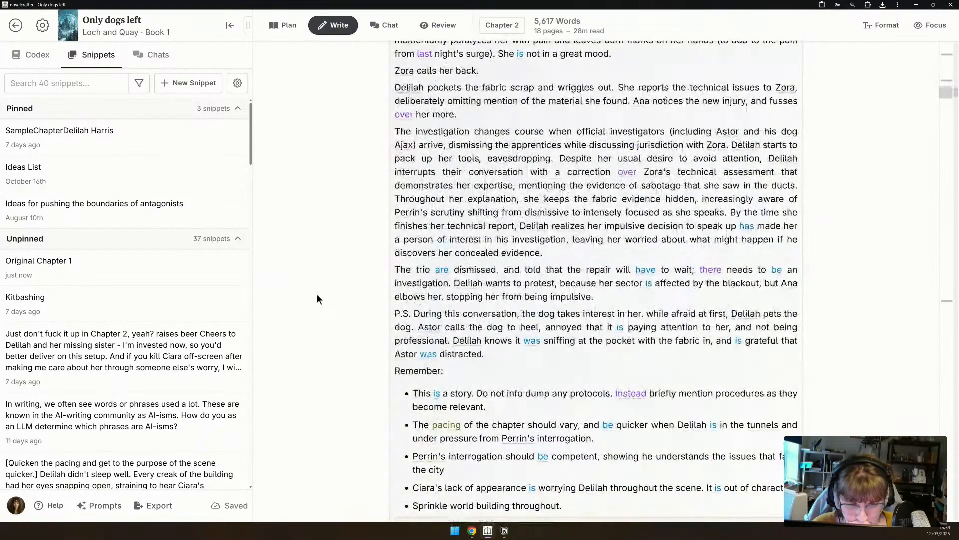
scroll(372, 205, up, 1)
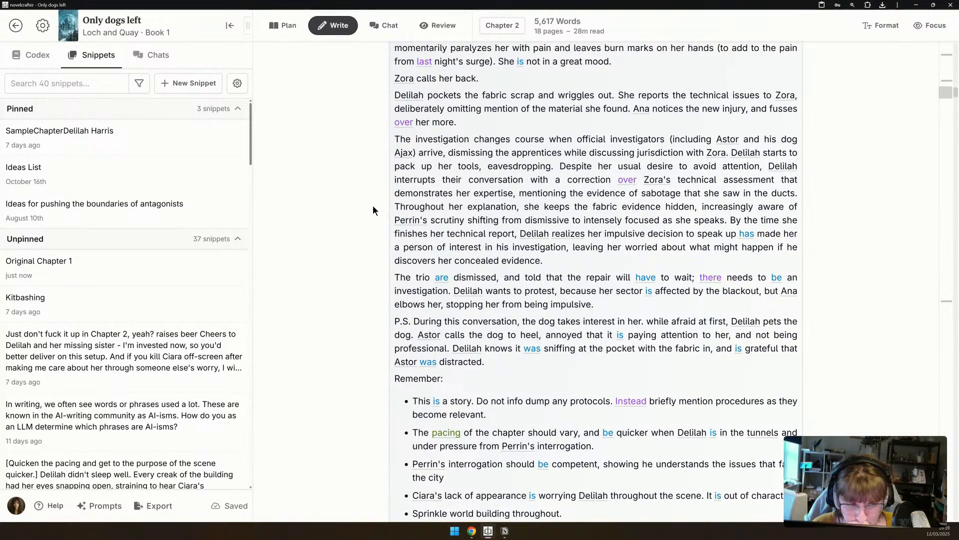
scroll(372, 205, up, 1)
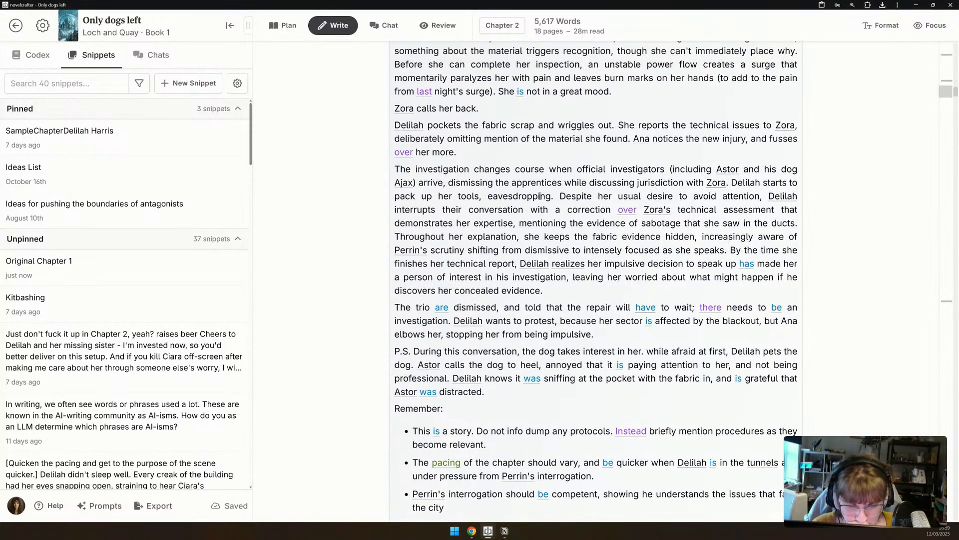
middle_click(360, 407)
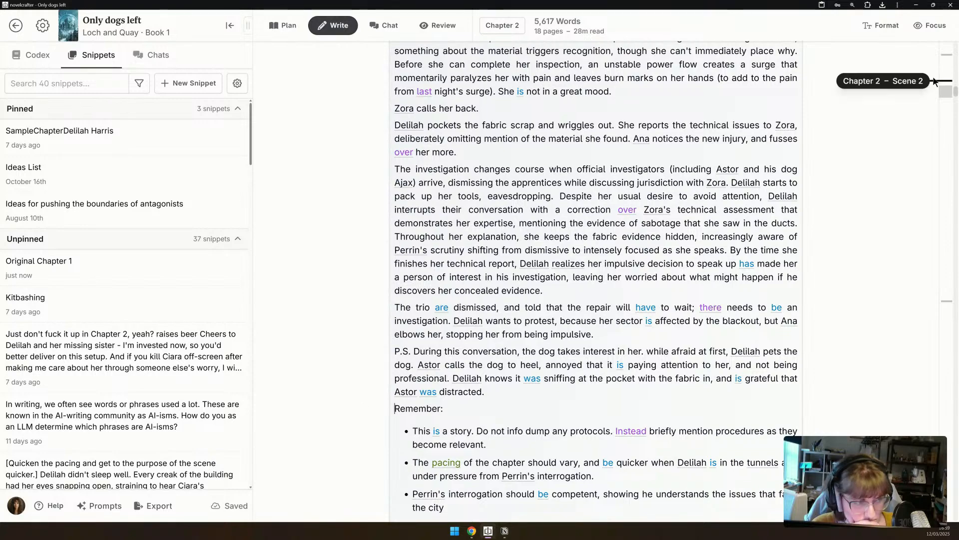
drag(950, 65, 951, 60)
Add a new paragraph at the end of the scene beat beginning "Zora is trying to placate the official, but".
click(564, 416)
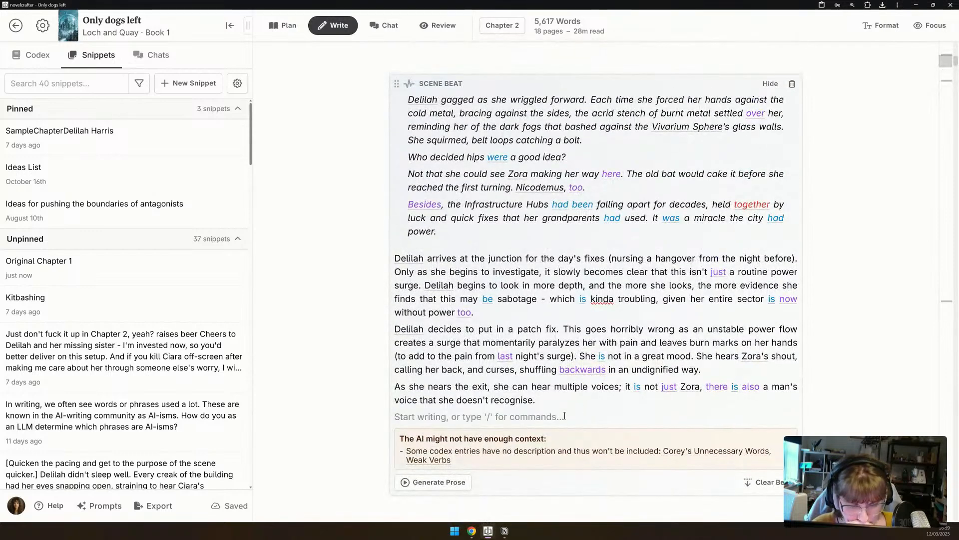
key(BackSpace)
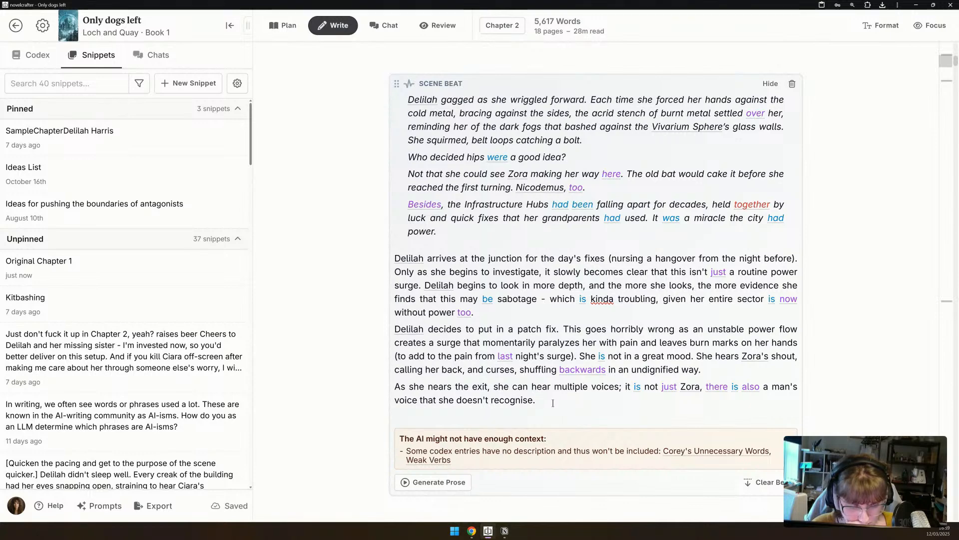
key(Return)
text(Z)
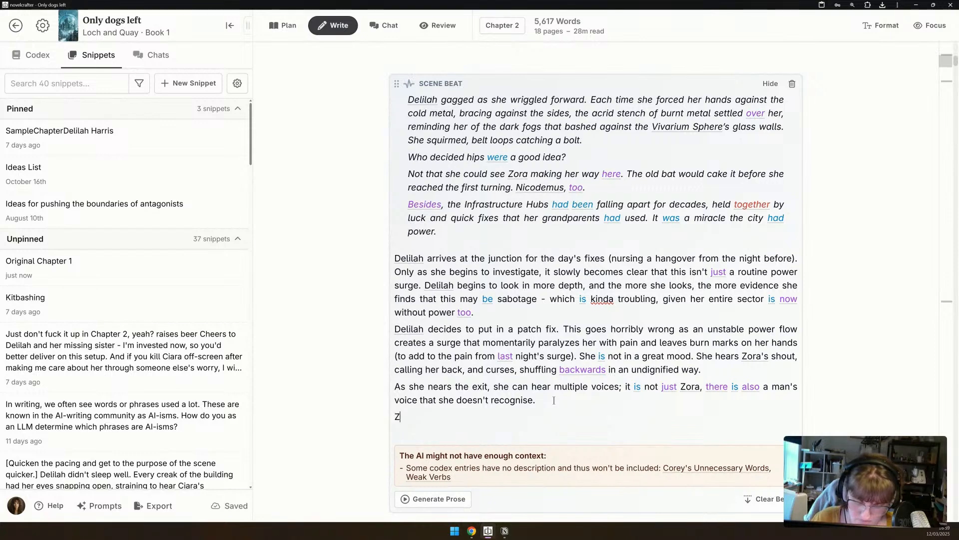
text(ora is trying to p)
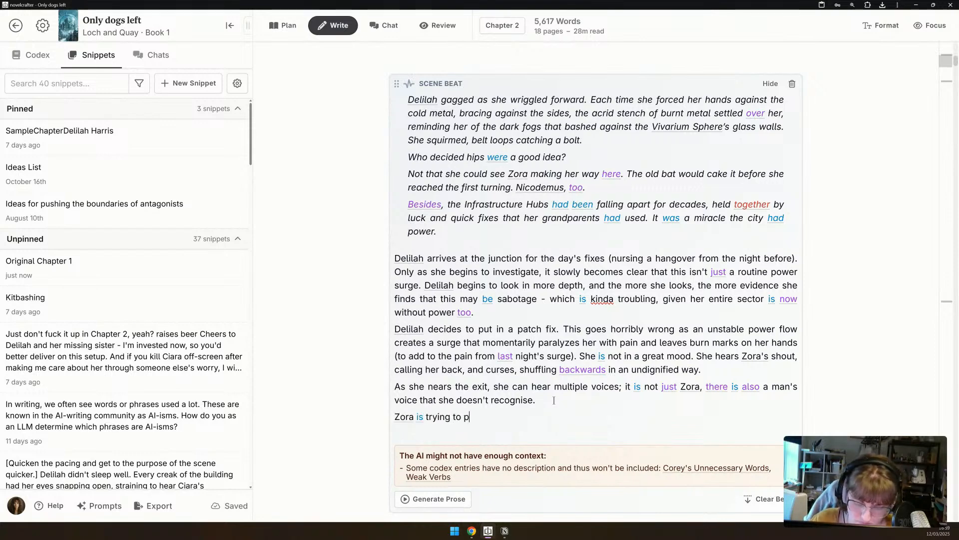
text(lacate the offic)
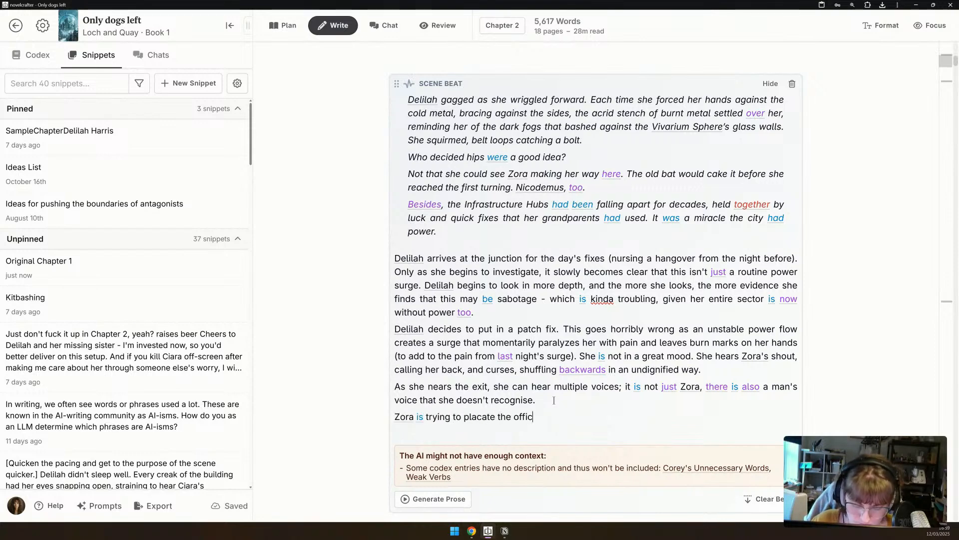
text(ial, but )
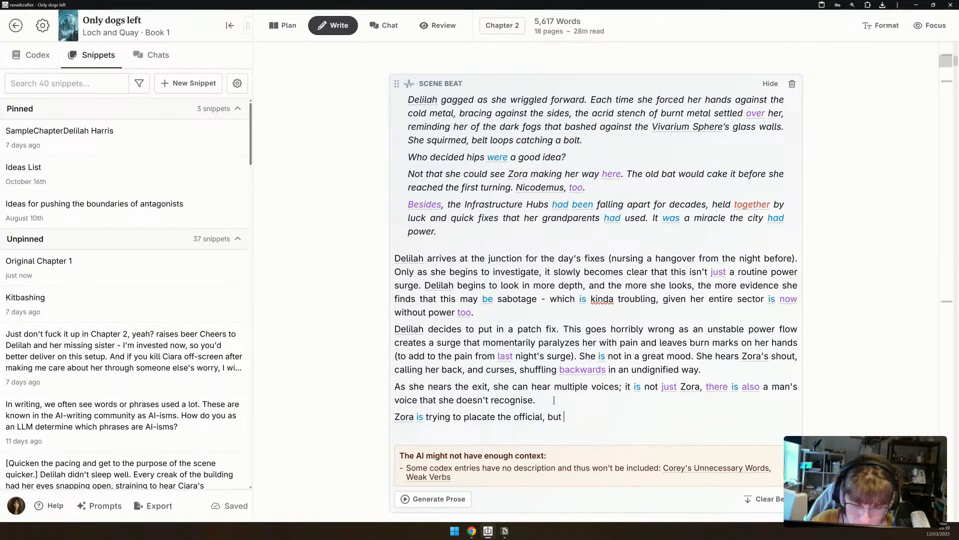
After "recognise." add "When she exits (very ineligently), she realises the man is in uniform; he is introduced as an investigator, Astor.".
text(DWhe)
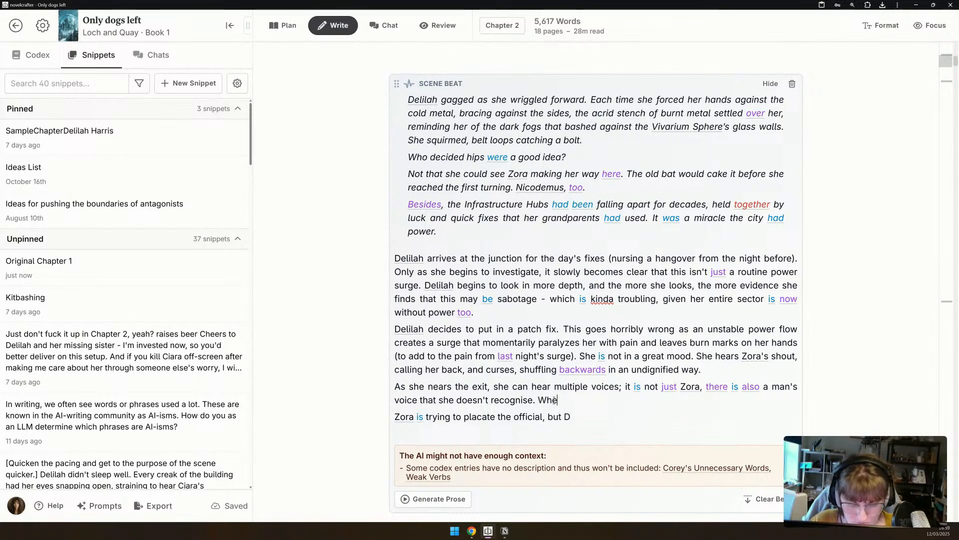
text(n she exits)
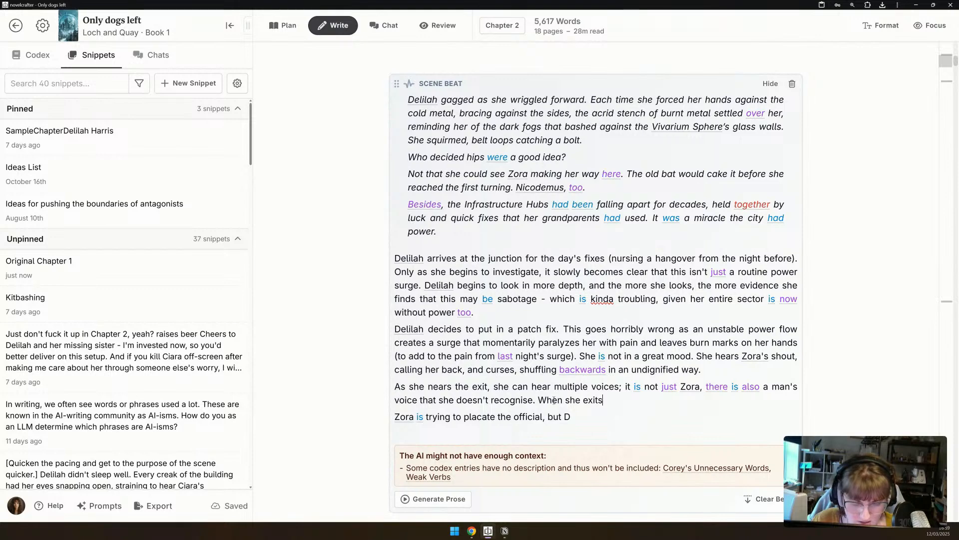
text( ()
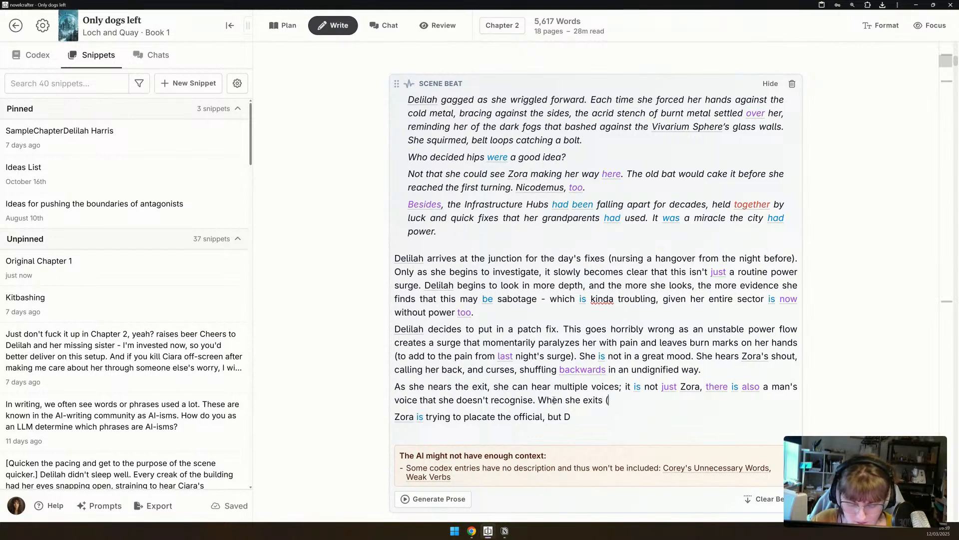
text(very inelig)
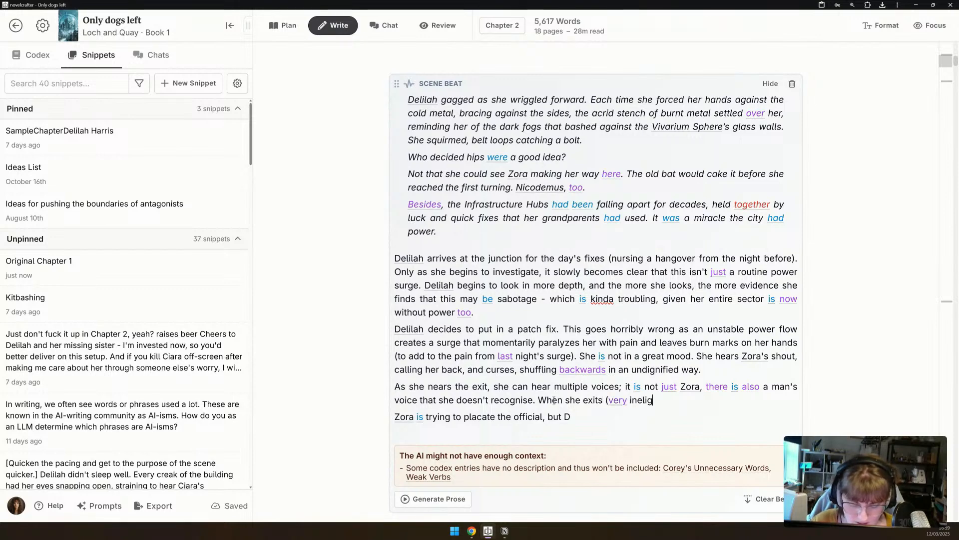
text(ently), she )
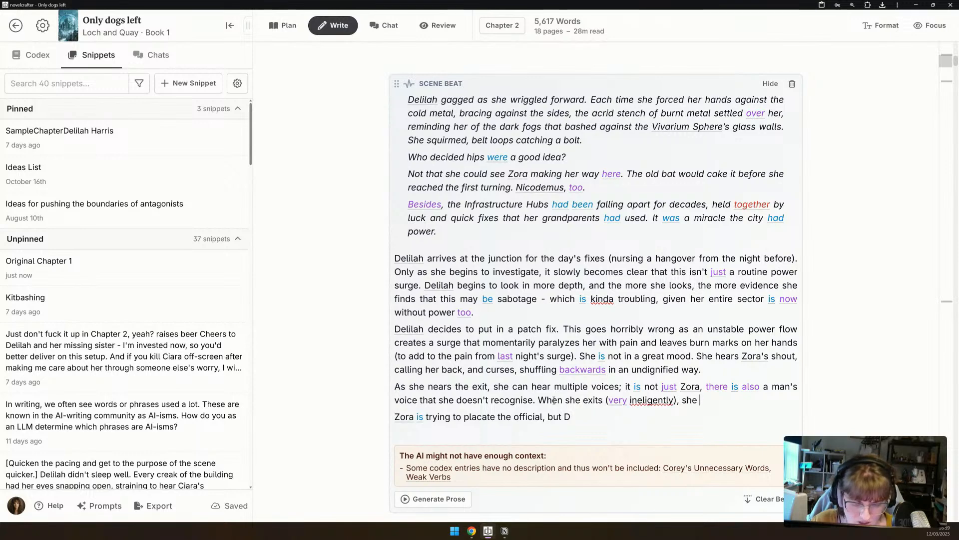
text(realises th)
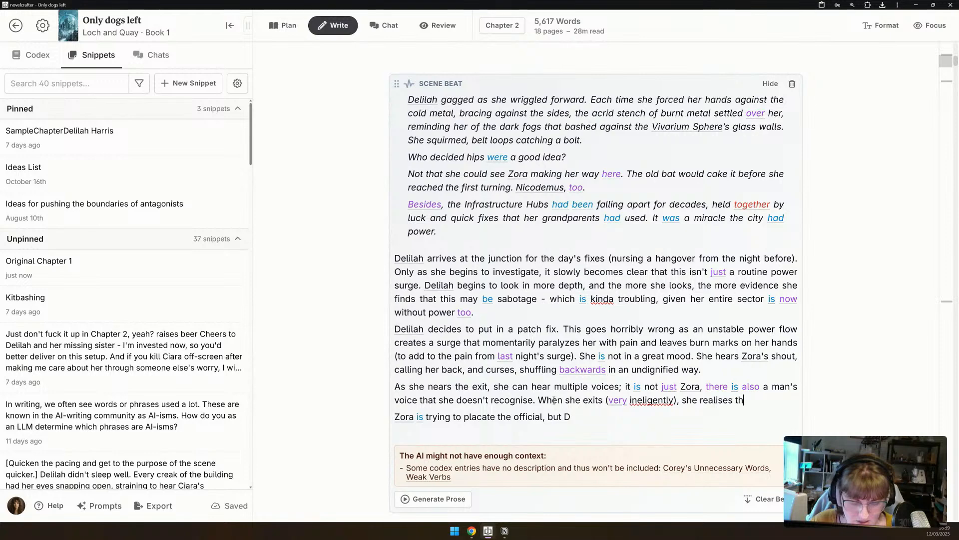
text(e man is in uni)
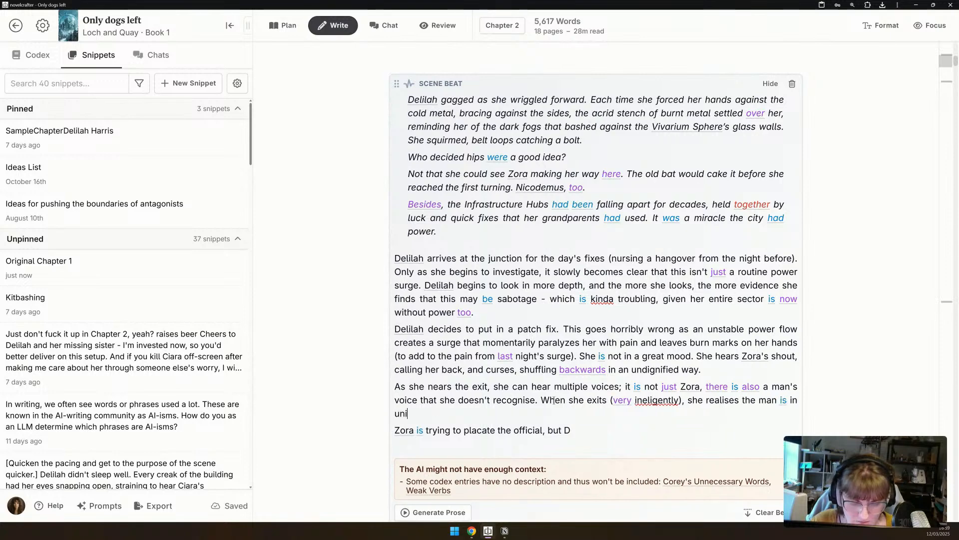
text(form; he is ins)
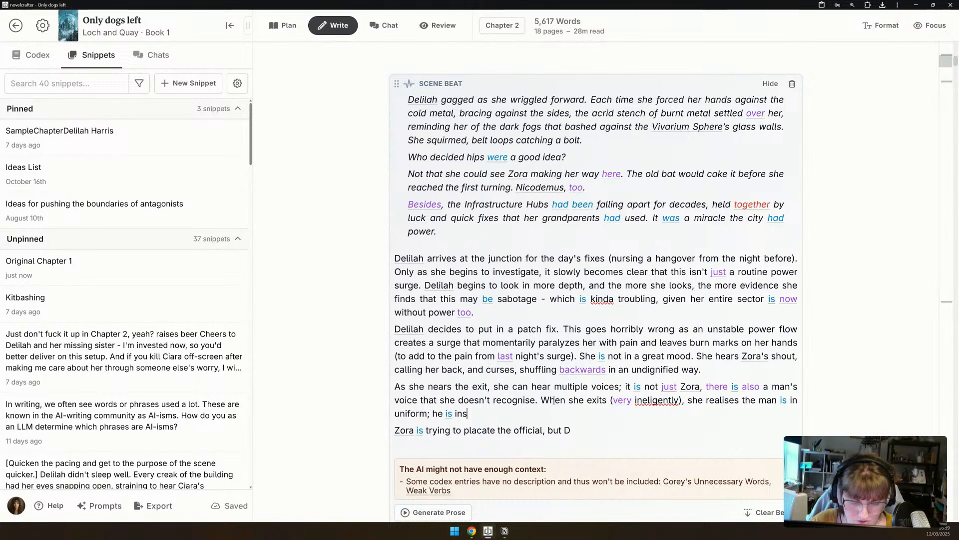
key(BackSpace)
text(troduced as)
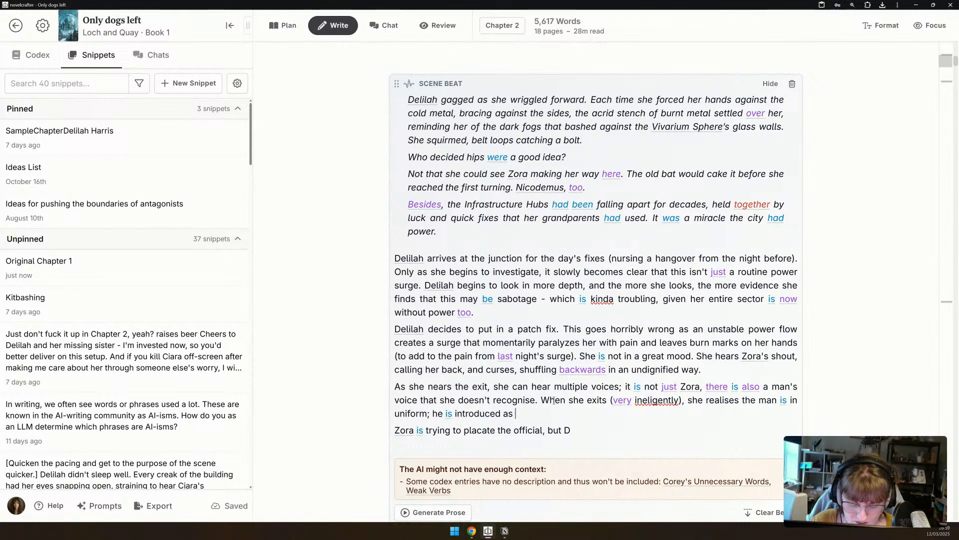
text( an investigat)
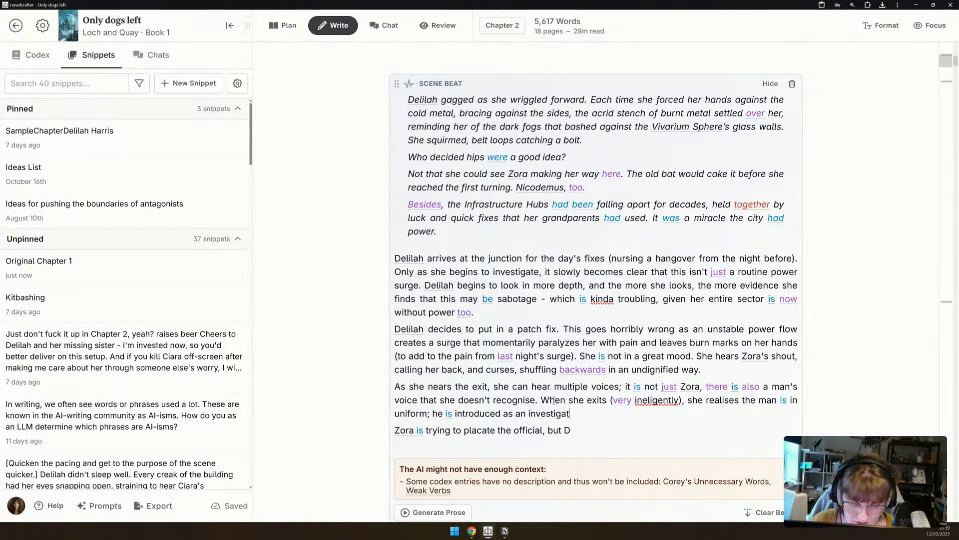
text(or, Astor.)
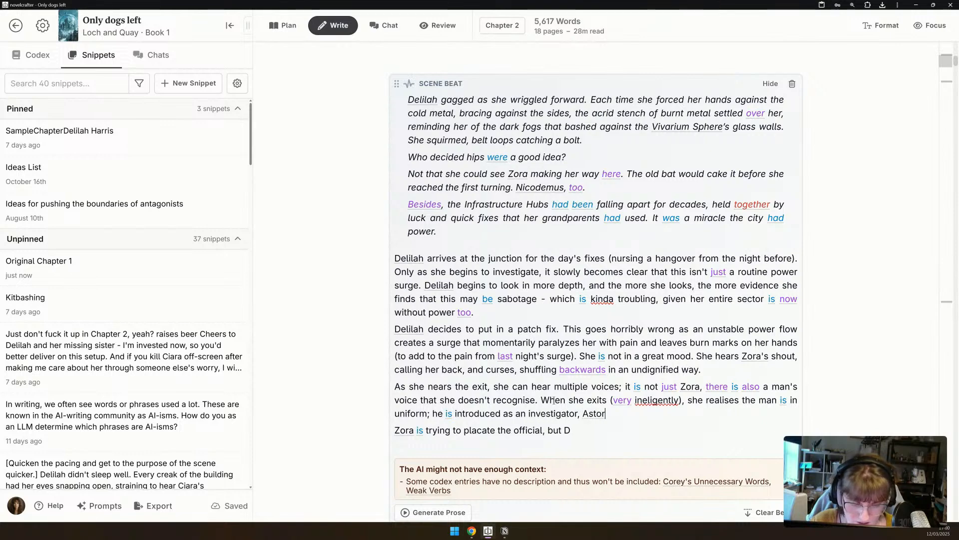
Correct the misspelled "ineligently" to "inelegantly" and return to the end of the unfinished Zora paragraph.
right_click(647, 398)
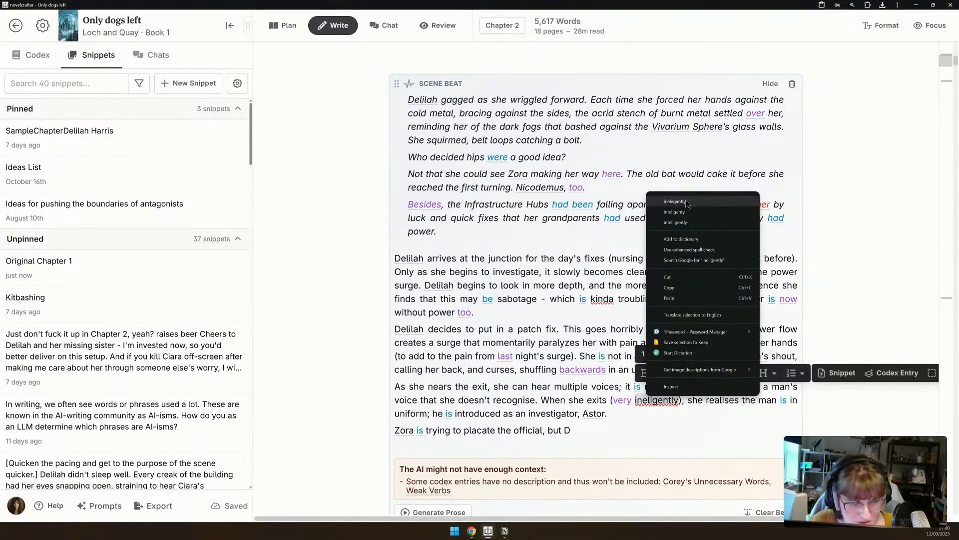
click(620, 355)
click(611, 425)
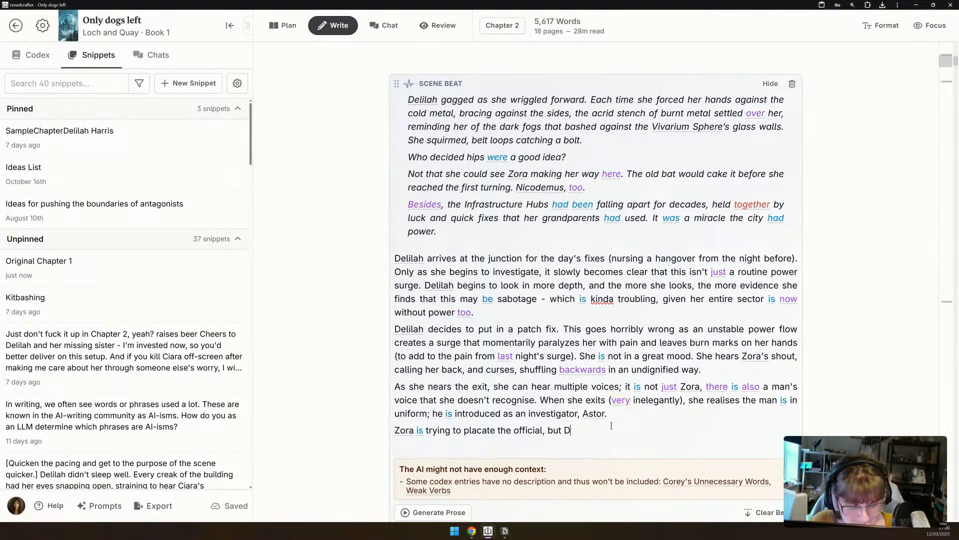
Continue the Zora paragraph after "but" with "Delilah quickly realises that Astor knows more than he lets on, and".
text(elil)
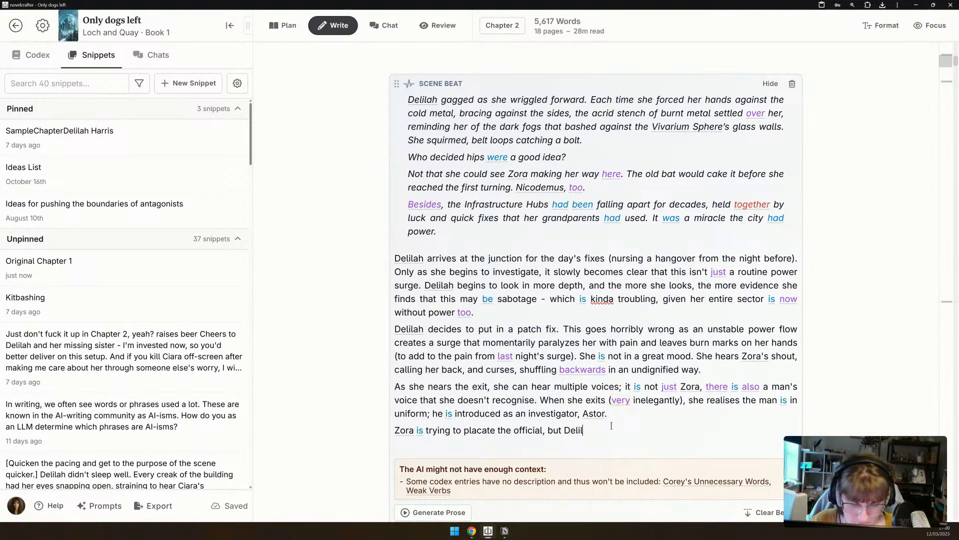
text(ah )
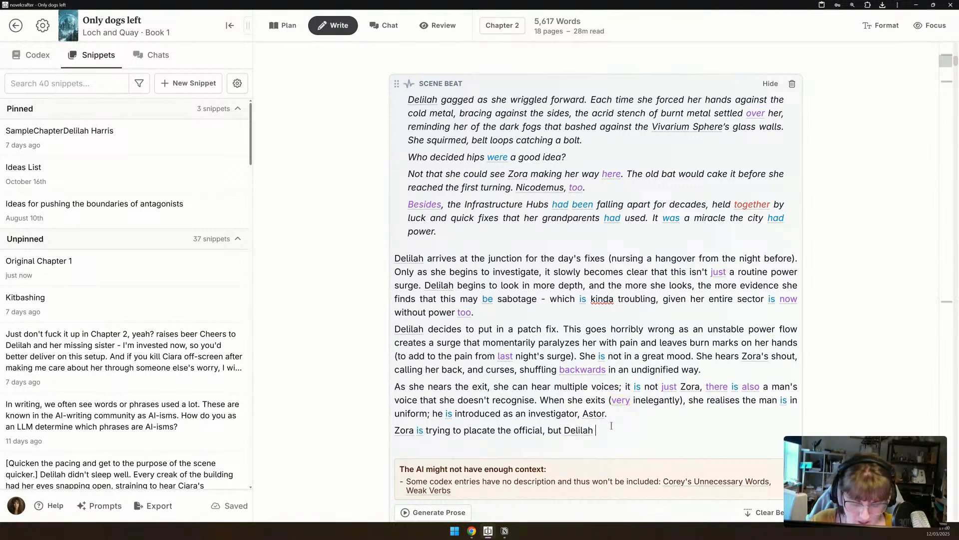
text(nquickly rea)
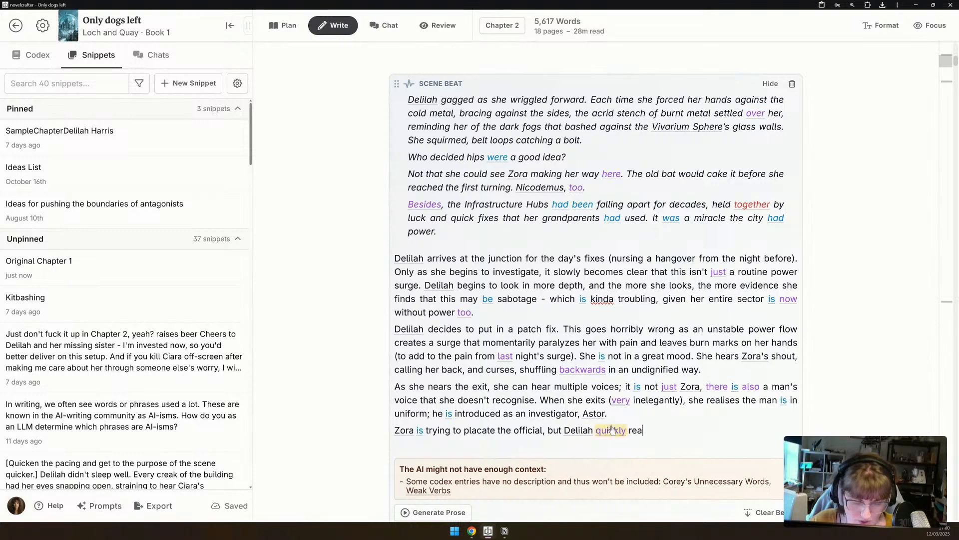
text(lises that h)
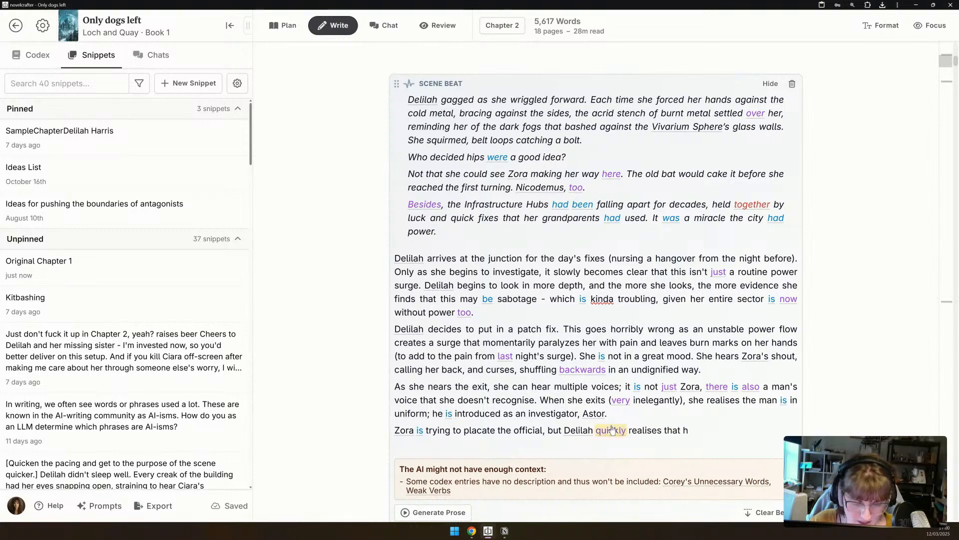
key(BackSpace)
text(Astor kn)
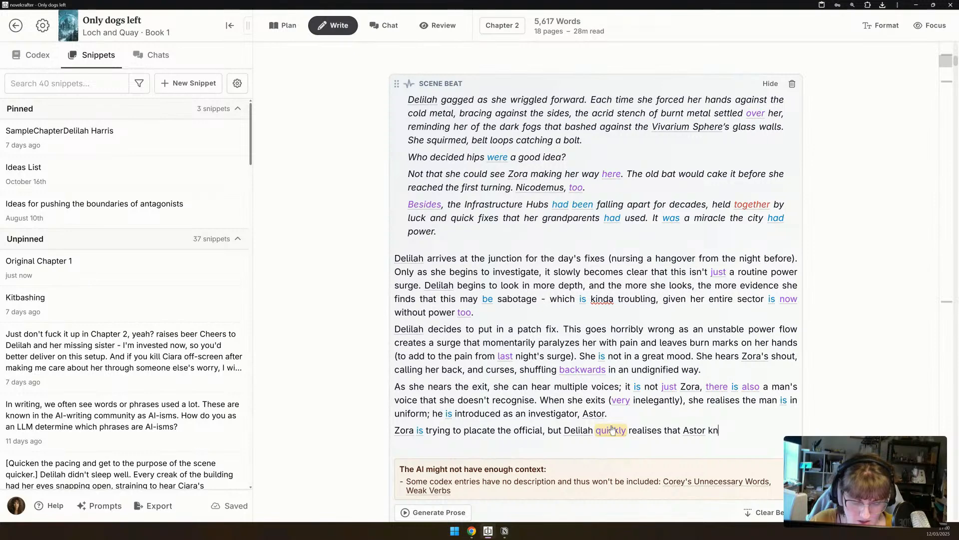
text(ows more than h)
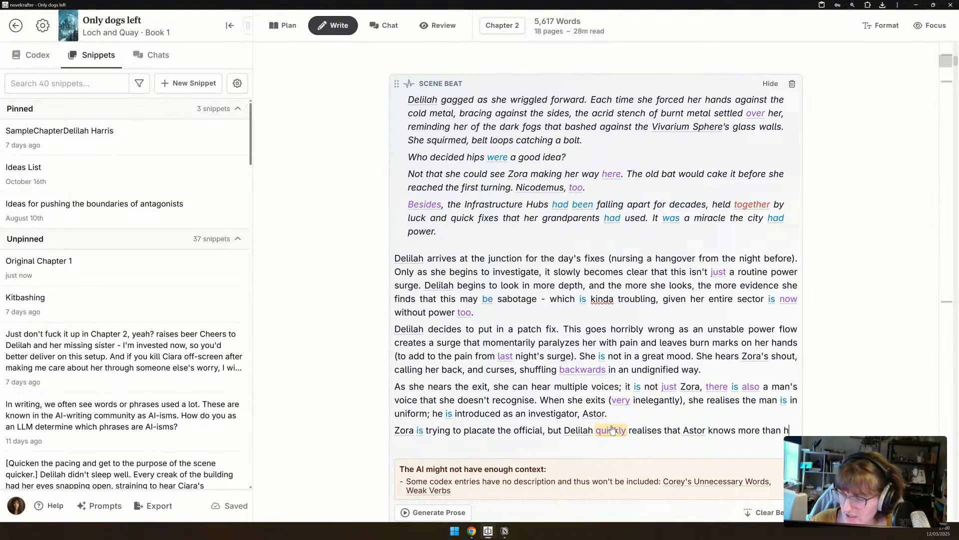
text(e lets on, and)
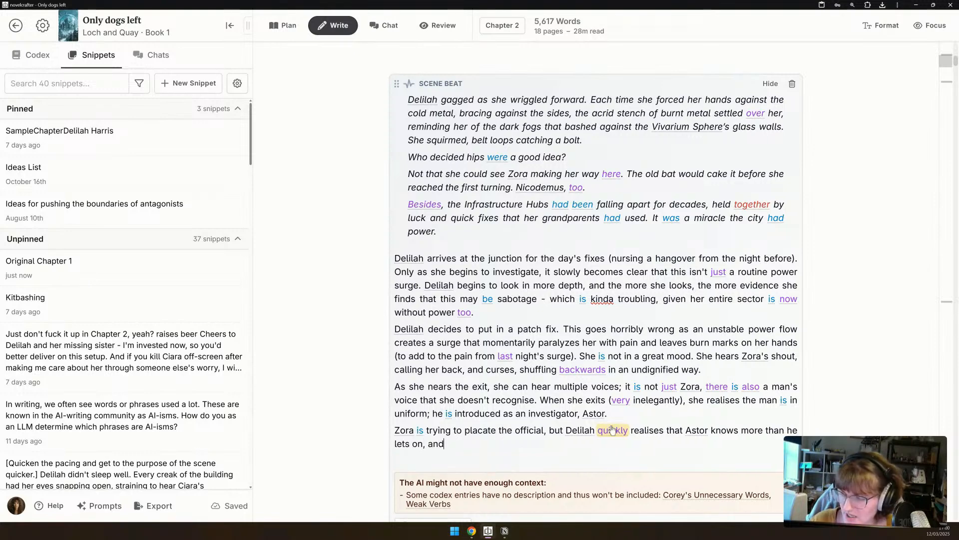
text( so he is)
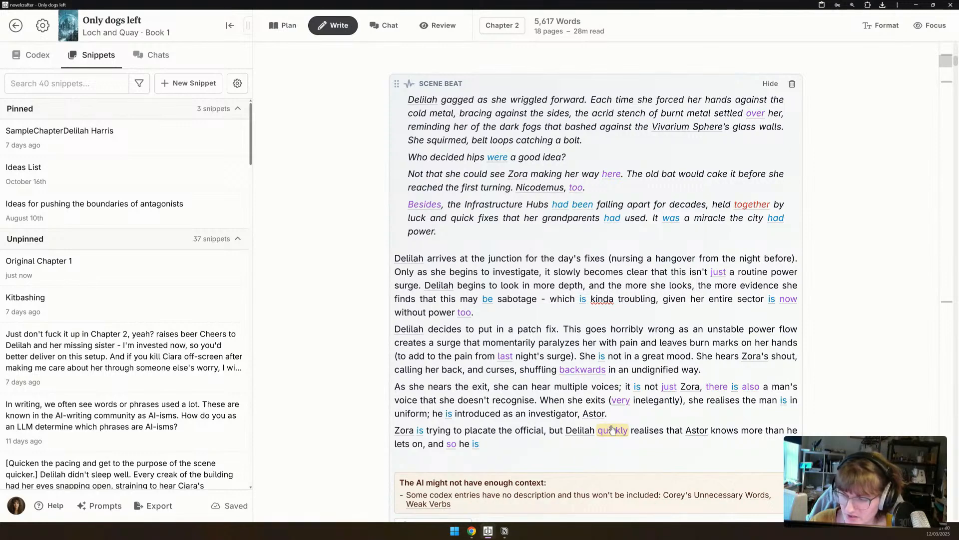
key(BackSpace)
key(BackSpace)
key(BackSpace)
key(BackSpace)
key(BackSpace)
key(BackSpace)
key(BackSpace)
key(BackSpace)
key(BackSpace)
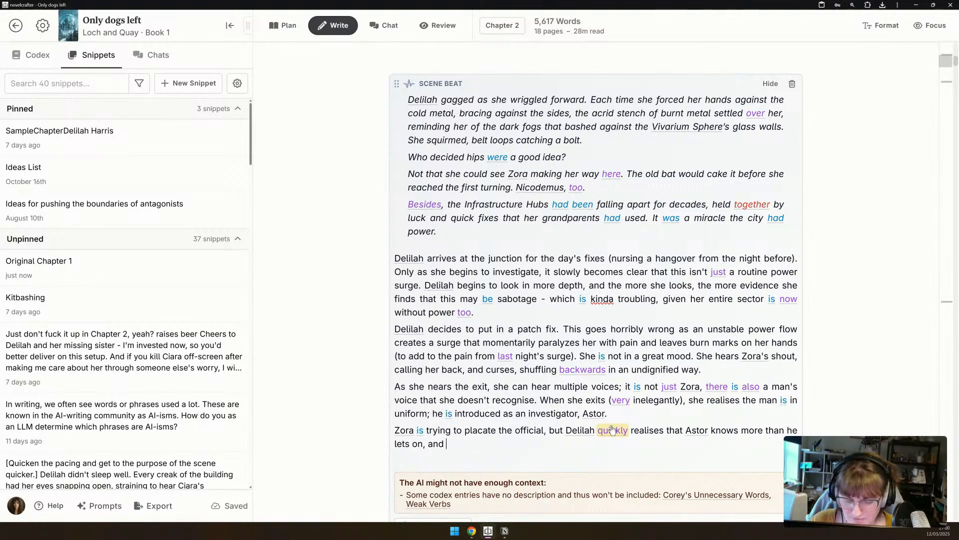
Finish the sentence about Astor in the Zora paragraph with "understands the tech jargon.".
text(understa)
text(the t)
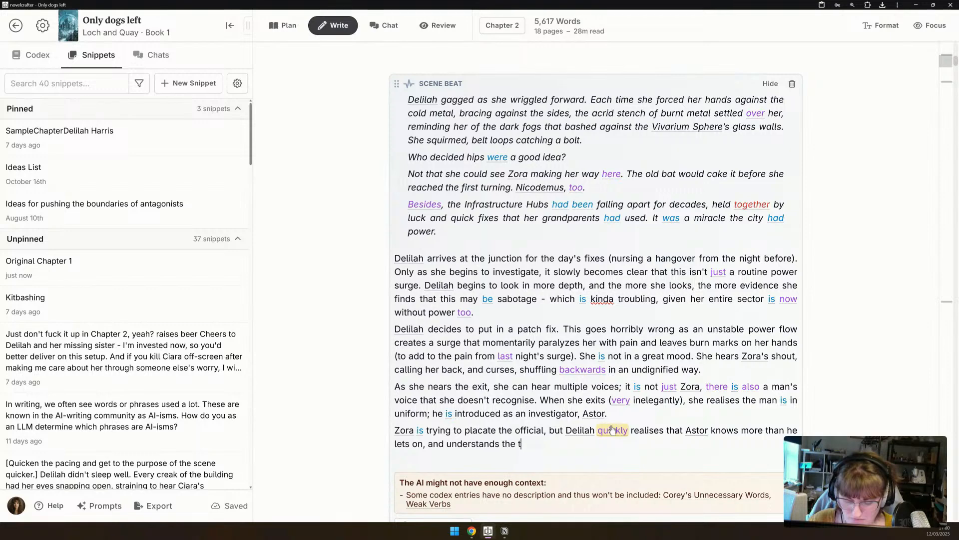
text(ech jargon. )
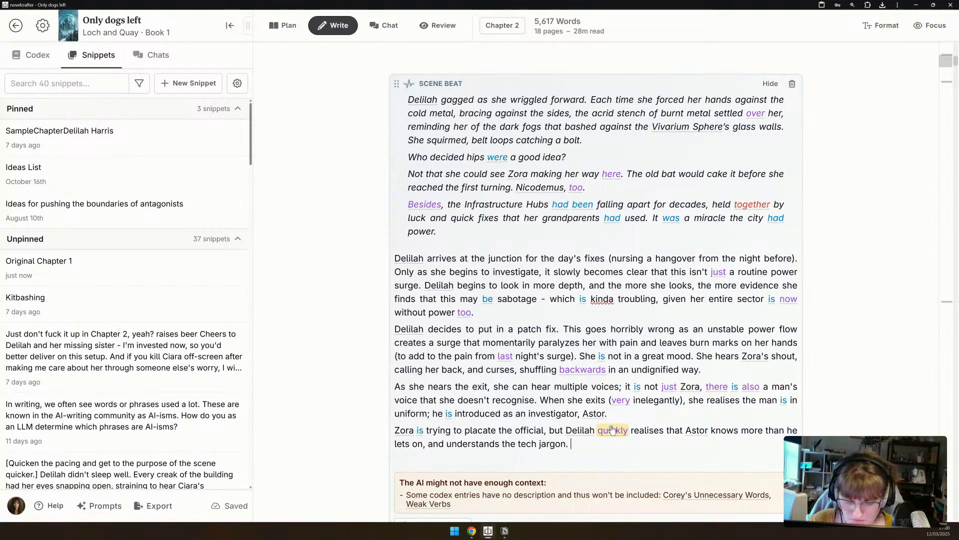
text(She make sh)
key(BackSpace)
key(BackSpace)
key(BackSpace)
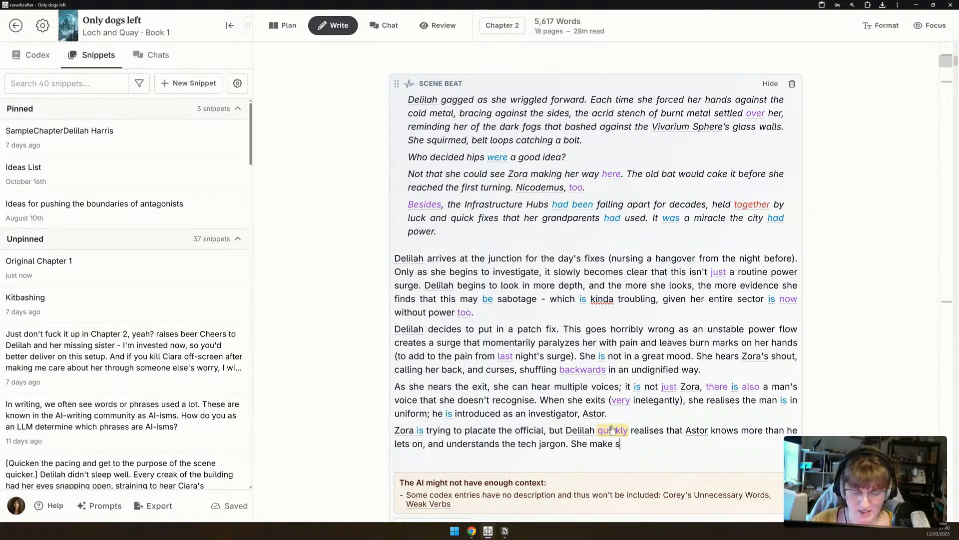
text(s the i)
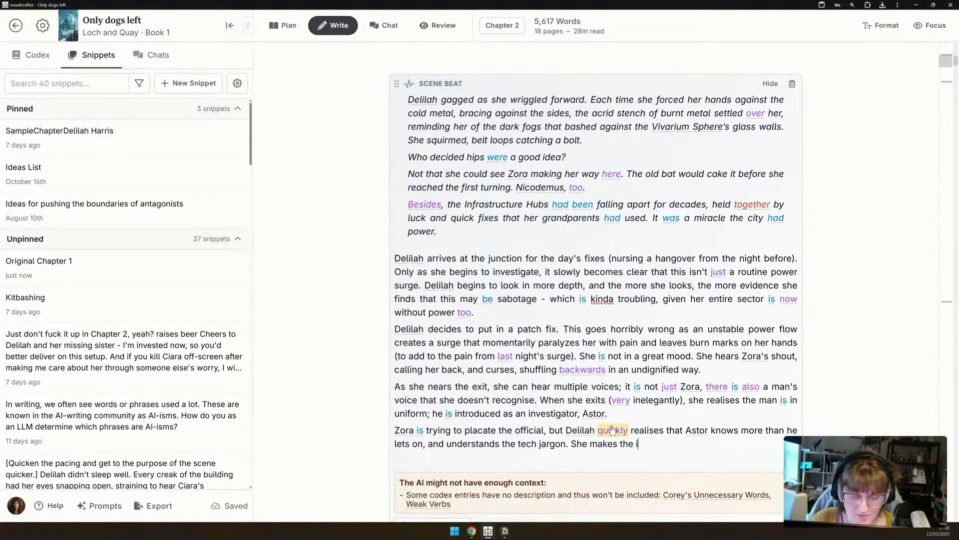
key(ctrl+BackSpace)
key(ctrl+BackSpace)
key(BackSpace)
Add after "jargon." the words "Delilah makes the impulsive decision to tell Astor about what she saw".
text(De)
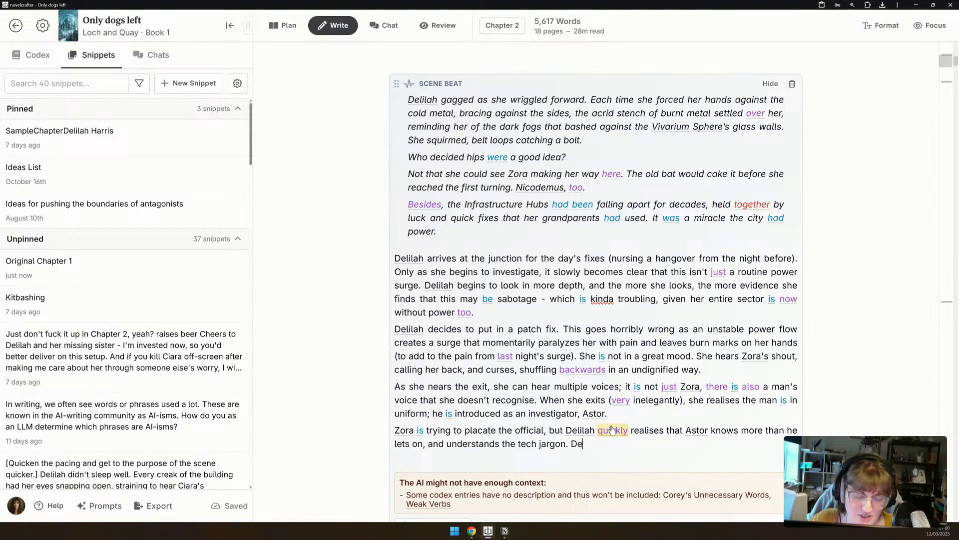
text(lilah makes the impulsive )
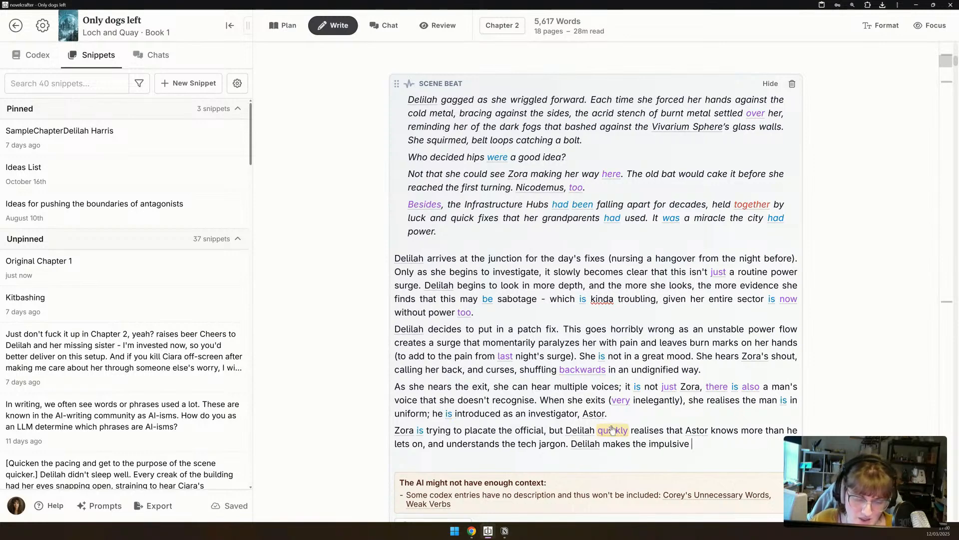
text(decision to)
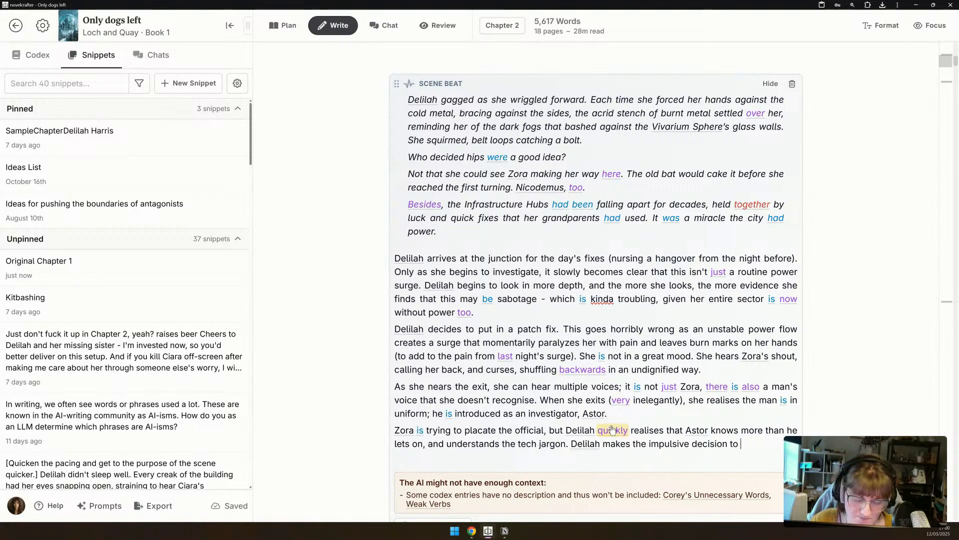
text( tell histor about)
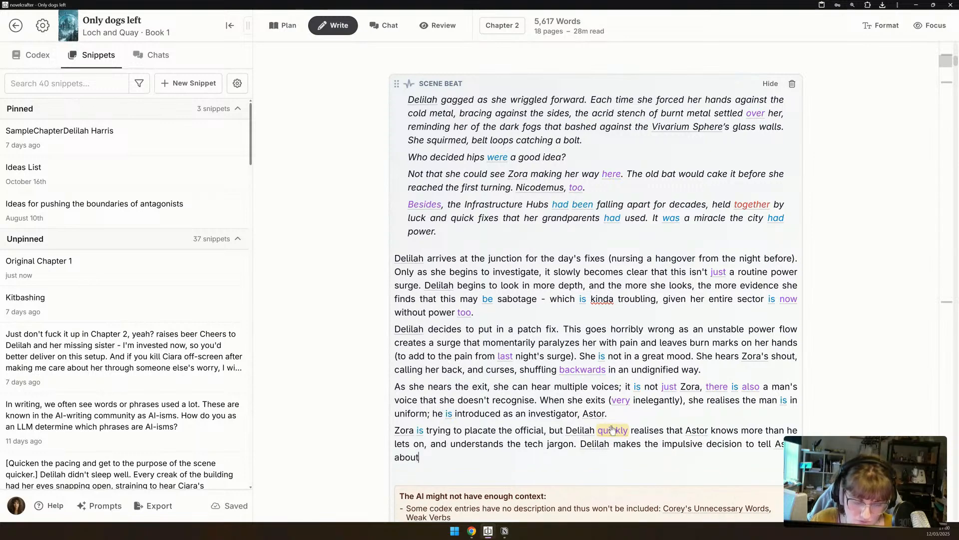
text( what she saw)
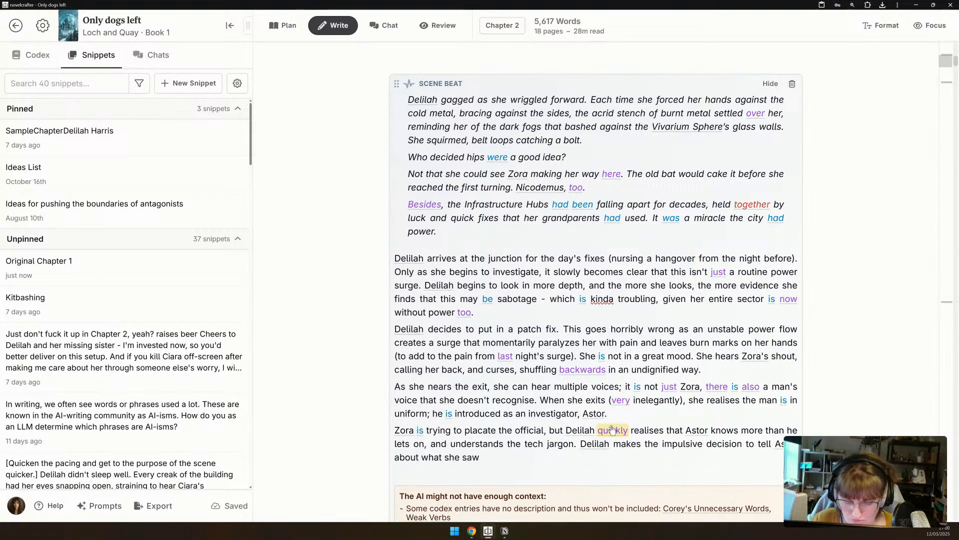
Extend Delilah's sentence after "saw" with ", hoping that the seriousness of it will mean that the repairs are done with less".
text(, hopign)
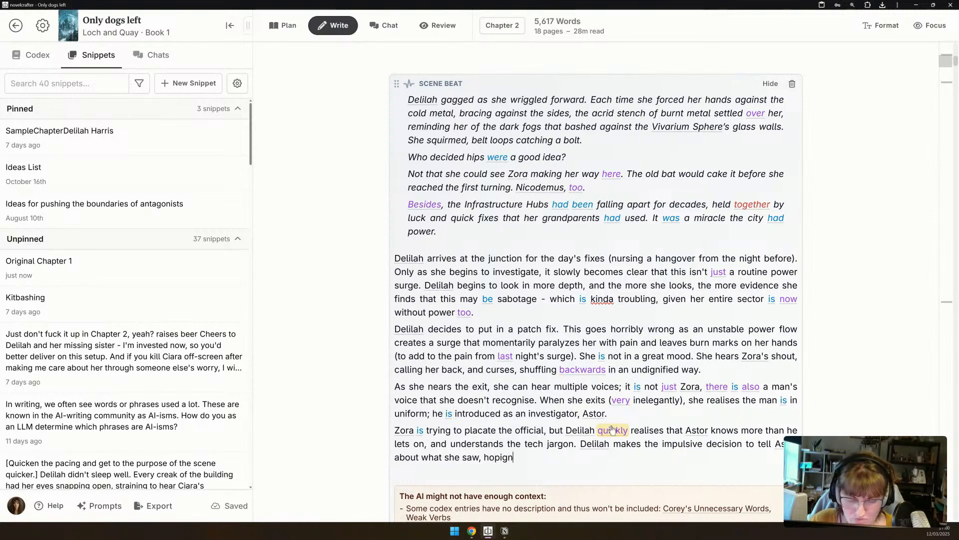
key(BackSpace)
key(BackSpace)
text(ng that the )
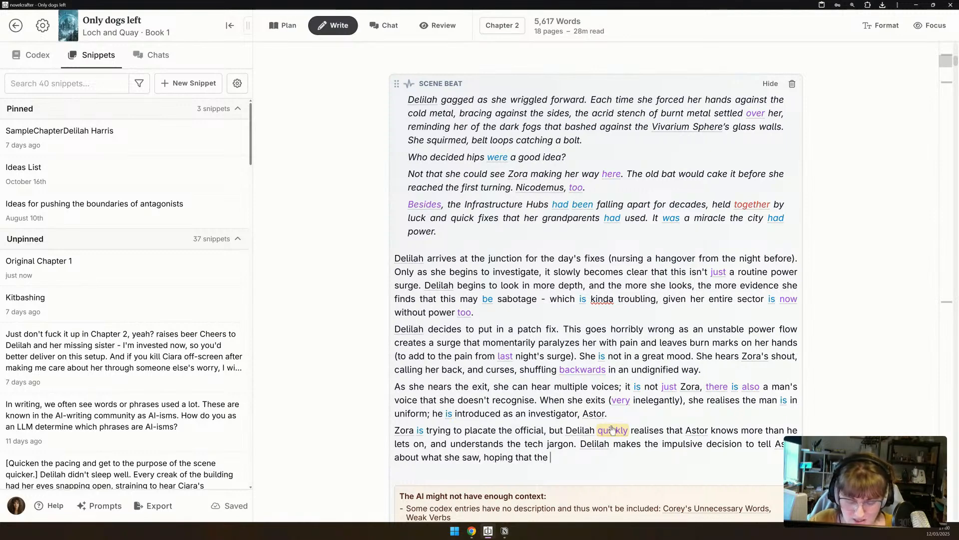
text(seriousness of)
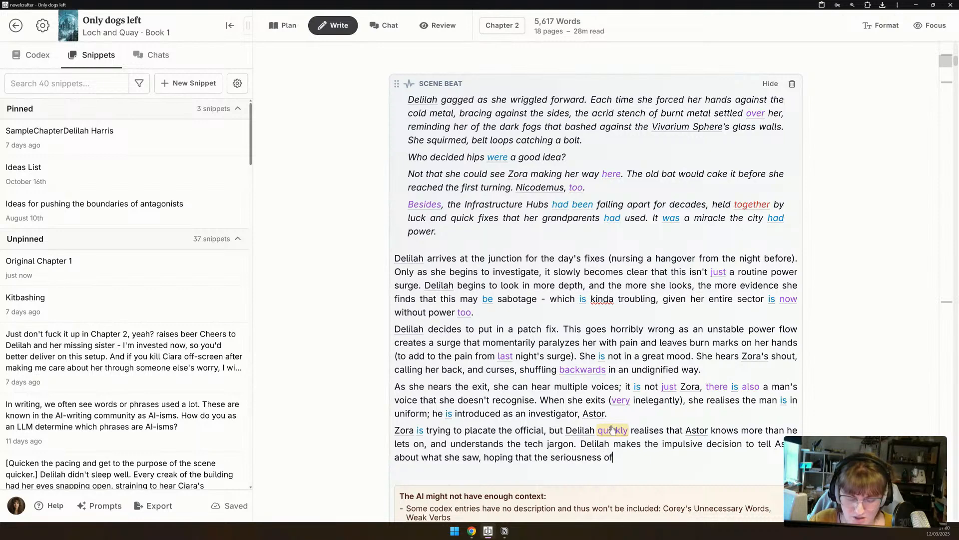
text( it will mean that )
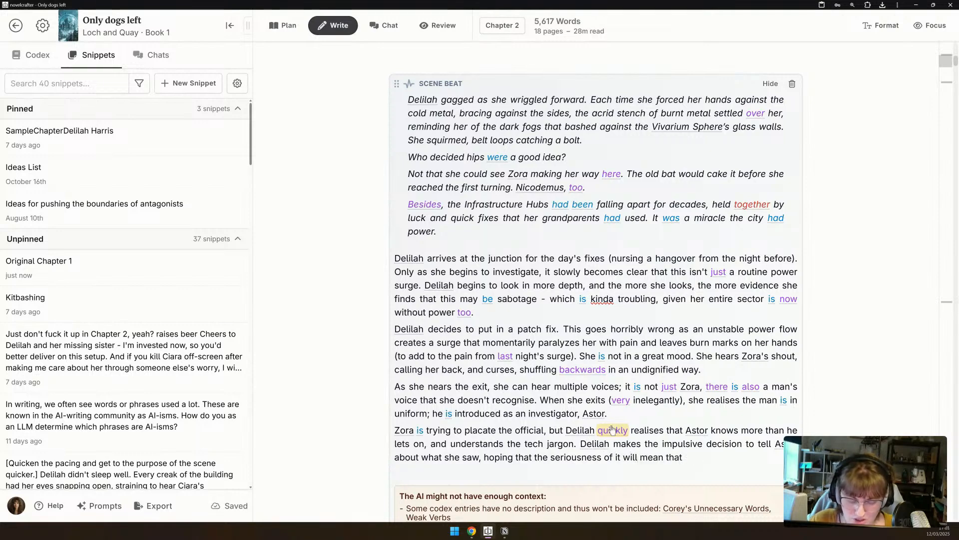
text(the repairs are )
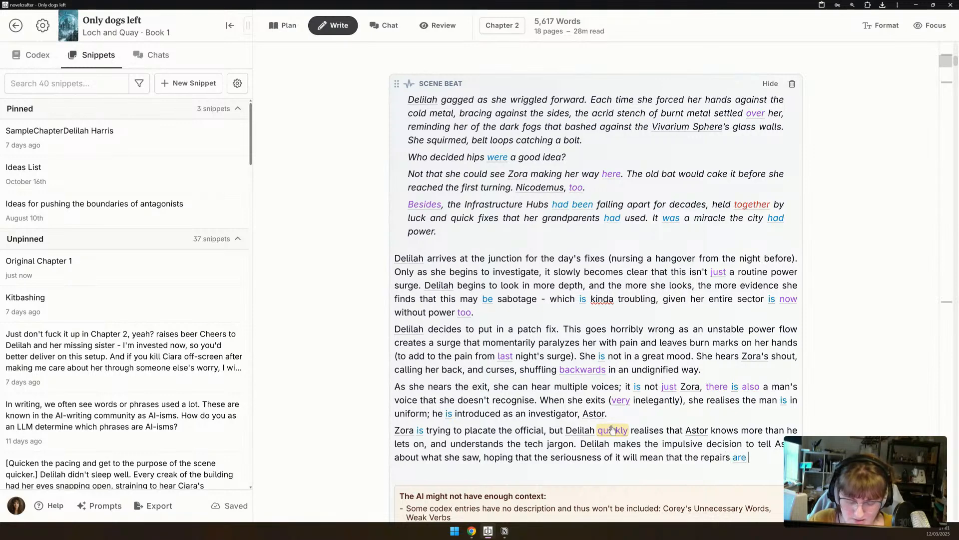
text(done with less )
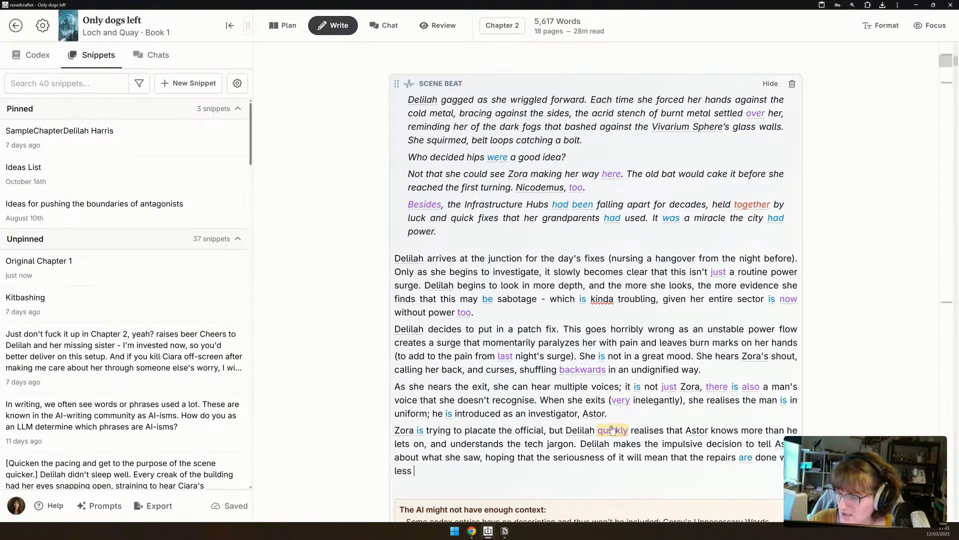
Add the word "bureaucracy" after "less", fixing its spelling with the suggested correction.
text(beuro)
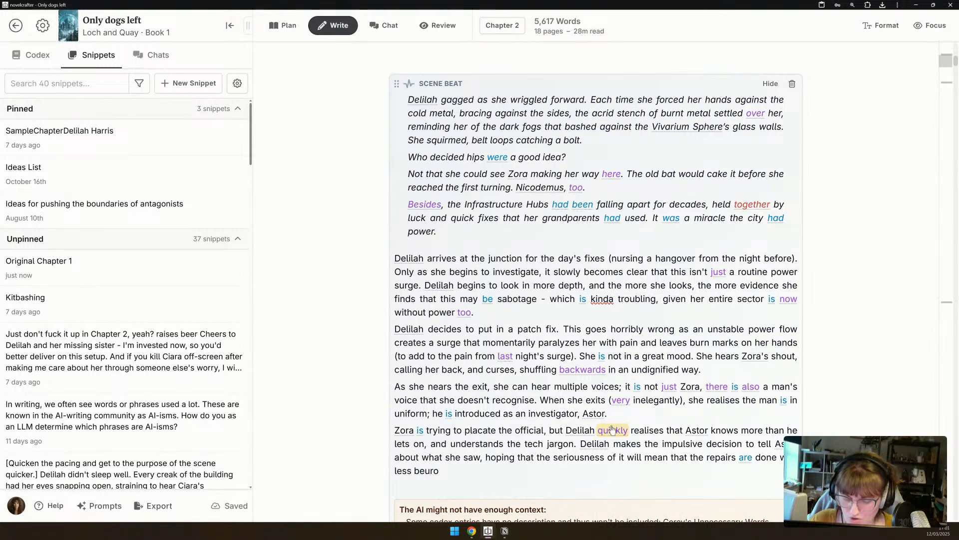
key(BackSpace)
key(BackSpace)
key(BackSpace)
key(BackSpace)
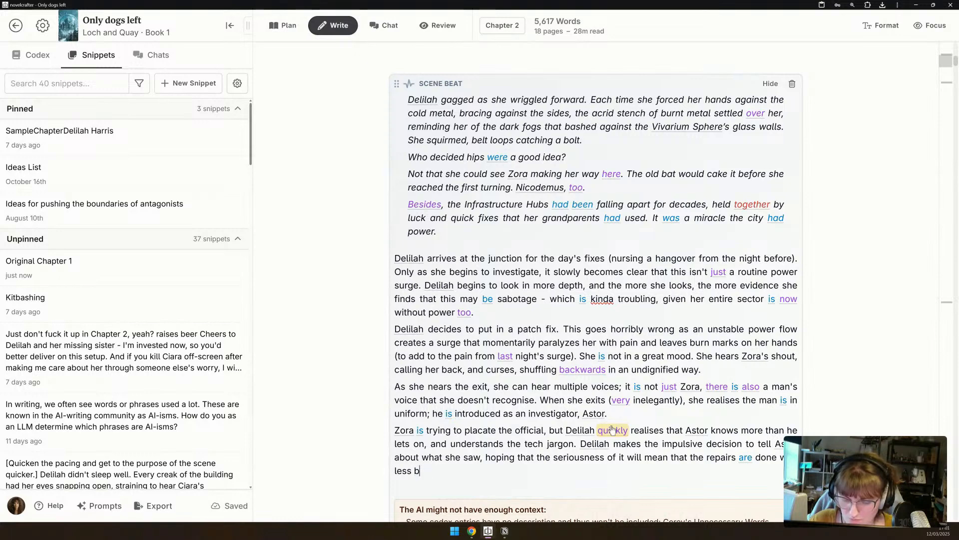
text(ureocracy)
right_click(430, 471)
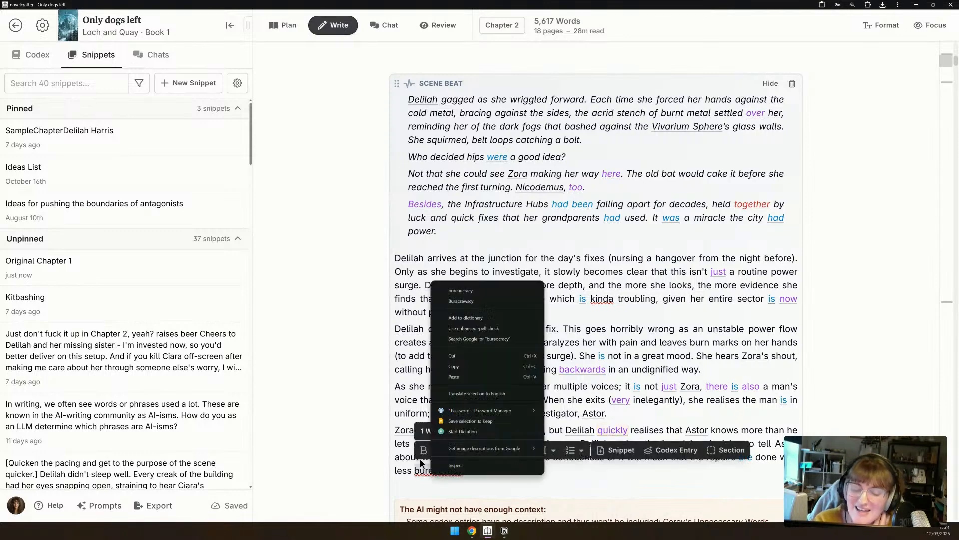
click(480, 292)
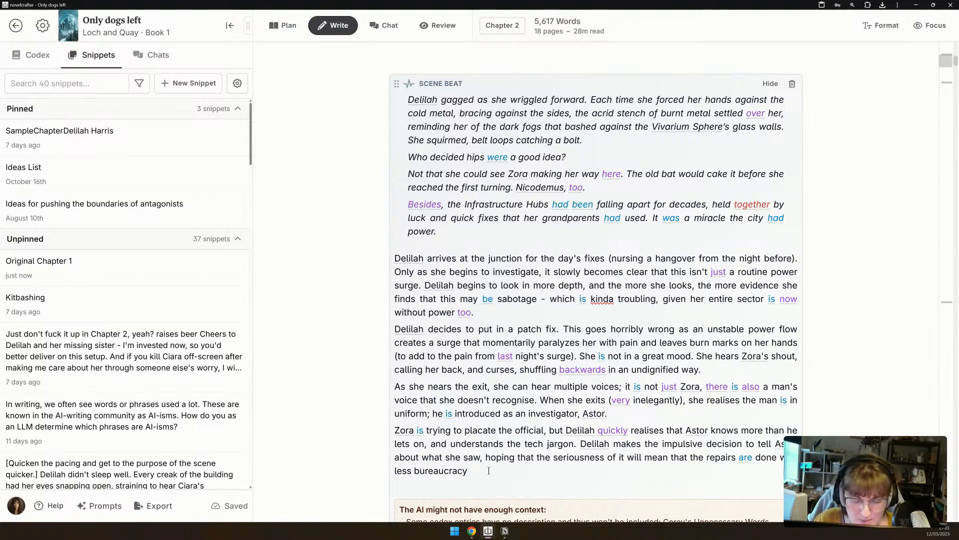
Finish the sentence after "bureaucracy" with "that is usually associated with such repairs.".
text(that)
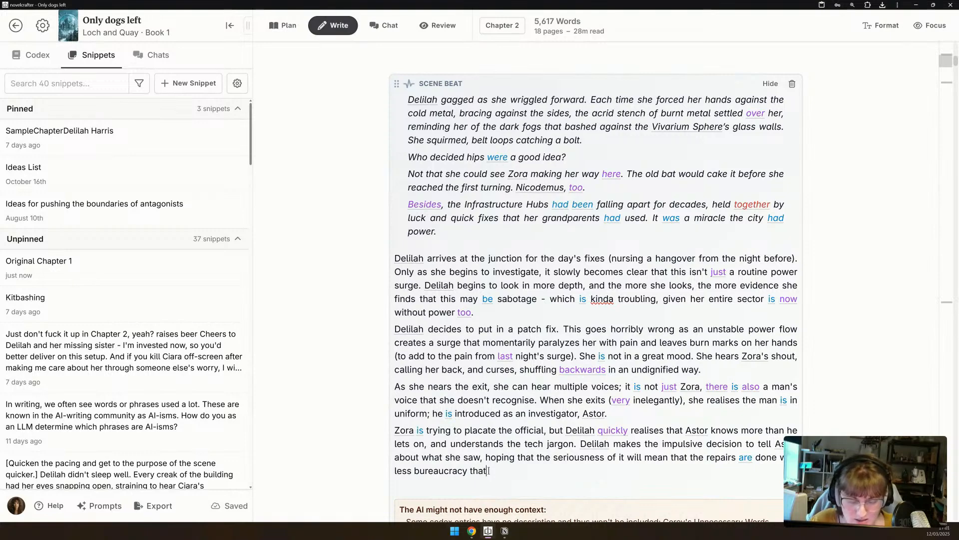
text( is usually as)
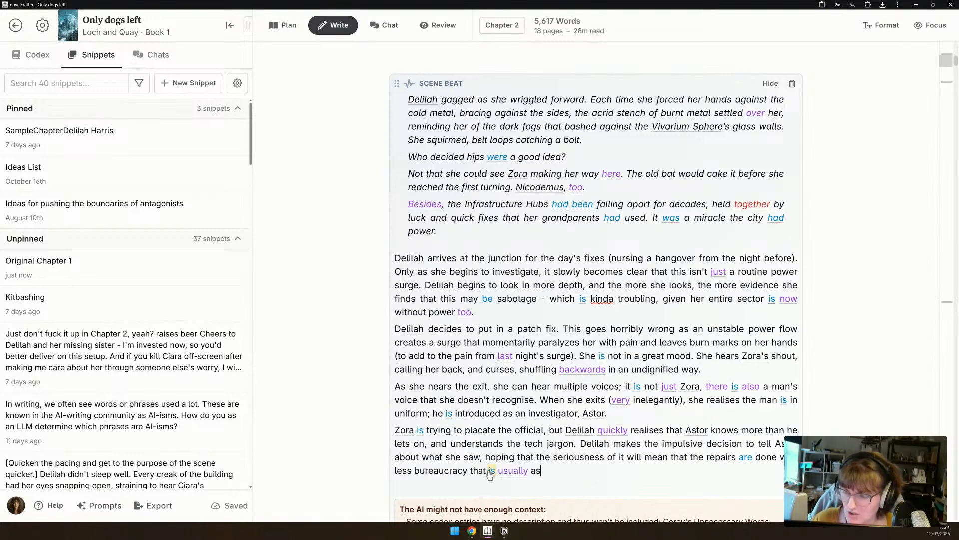
text(sociated with su)
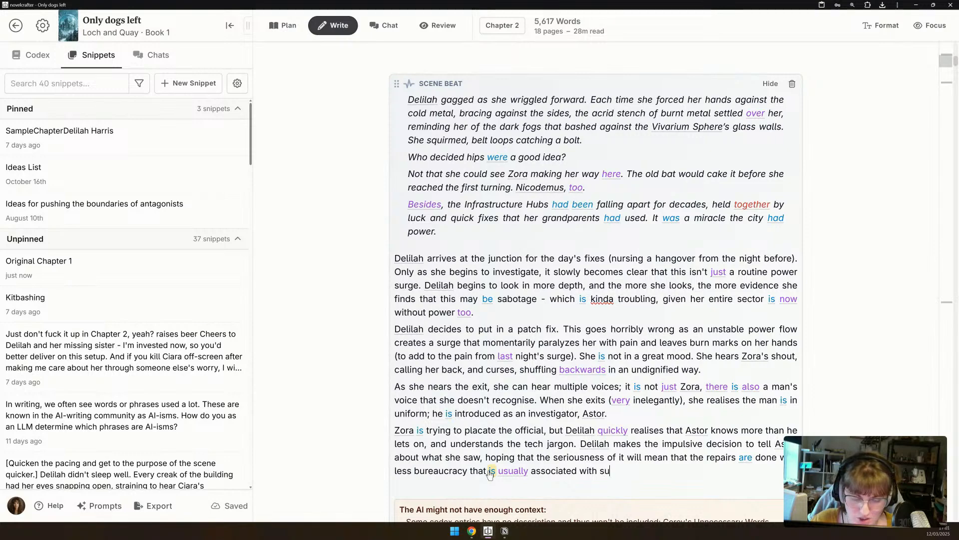
text(ch repairs.)
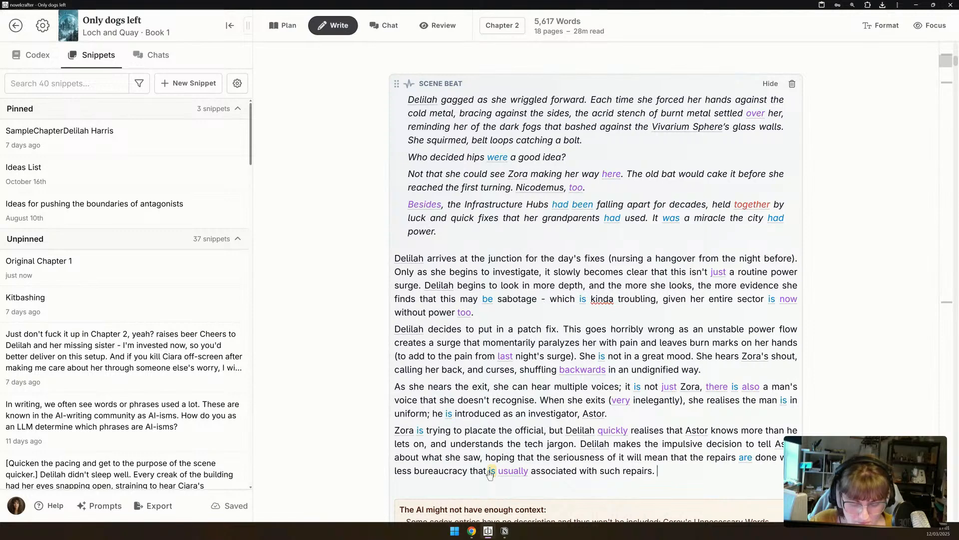
Add after "such repairs." the words "Astor takes an interest in what she has seen, asking probing questions that".
text(Astor takes )
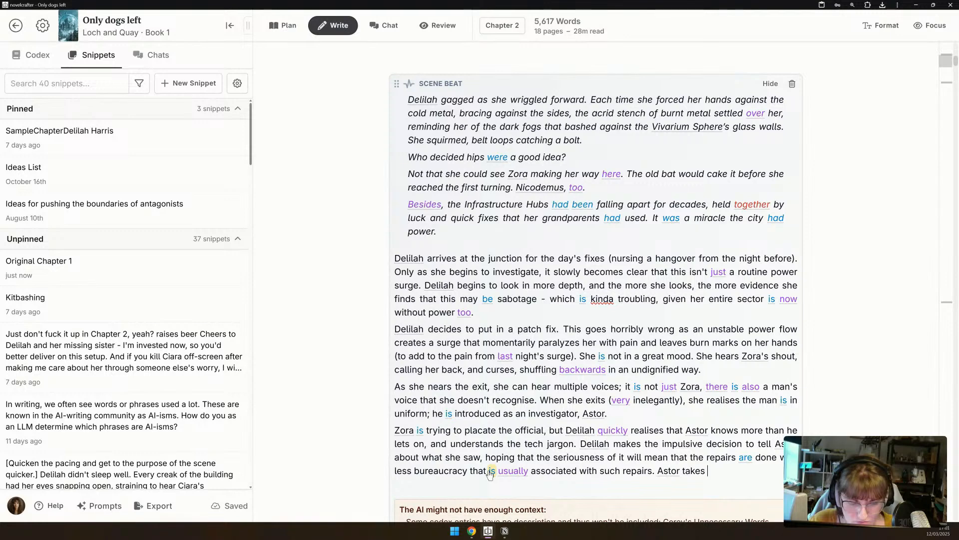
text(an interest in )
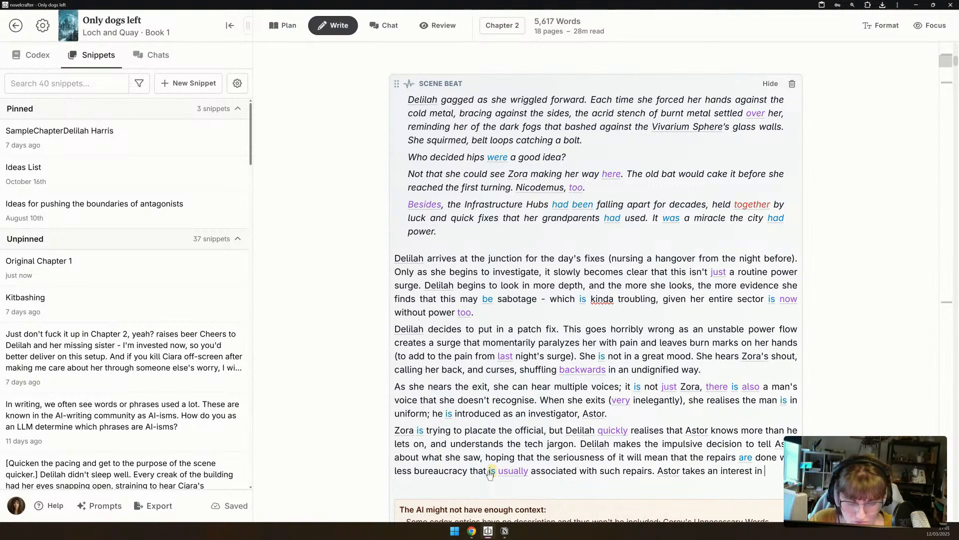
text(what she has seen)
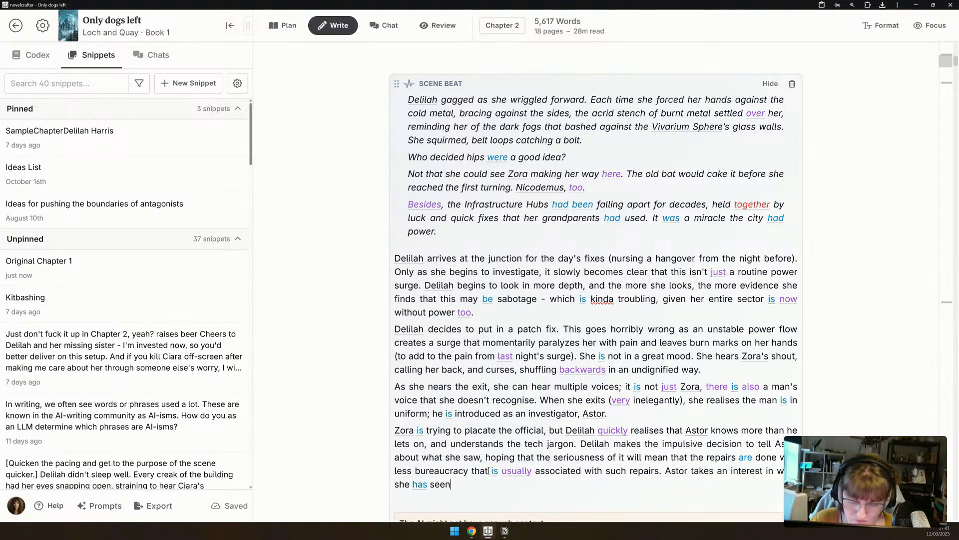
text(, asking prob)
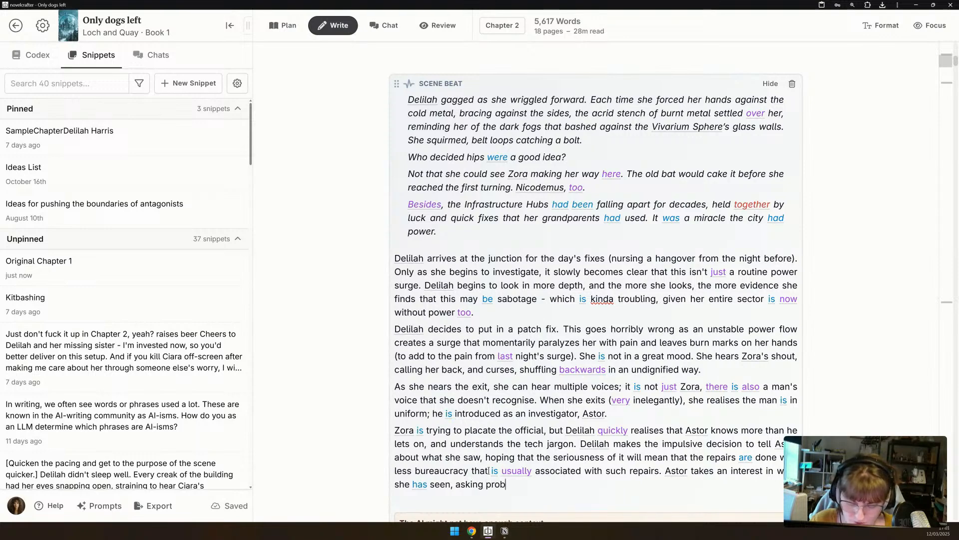
text(ling questi)
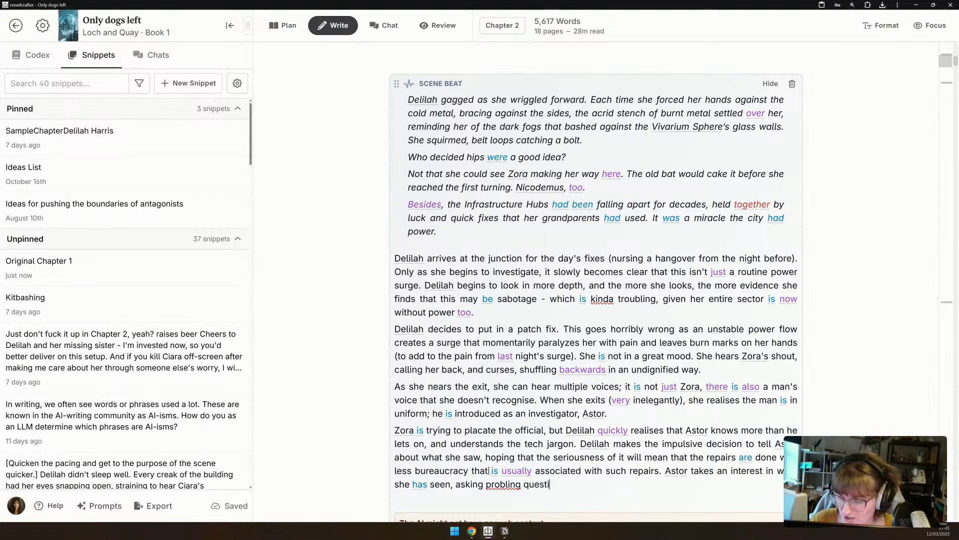
text(ons that)
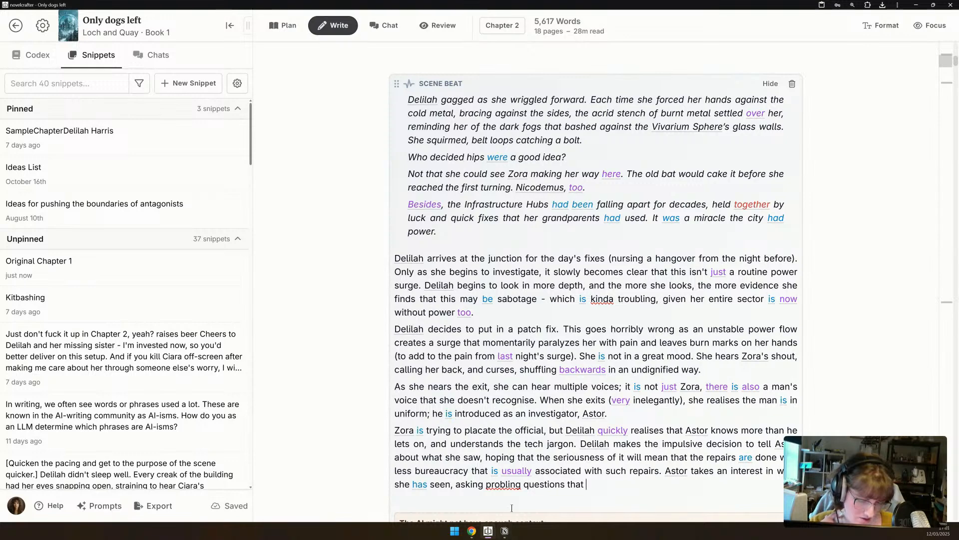
click(509, 484)
key(BackSpace)
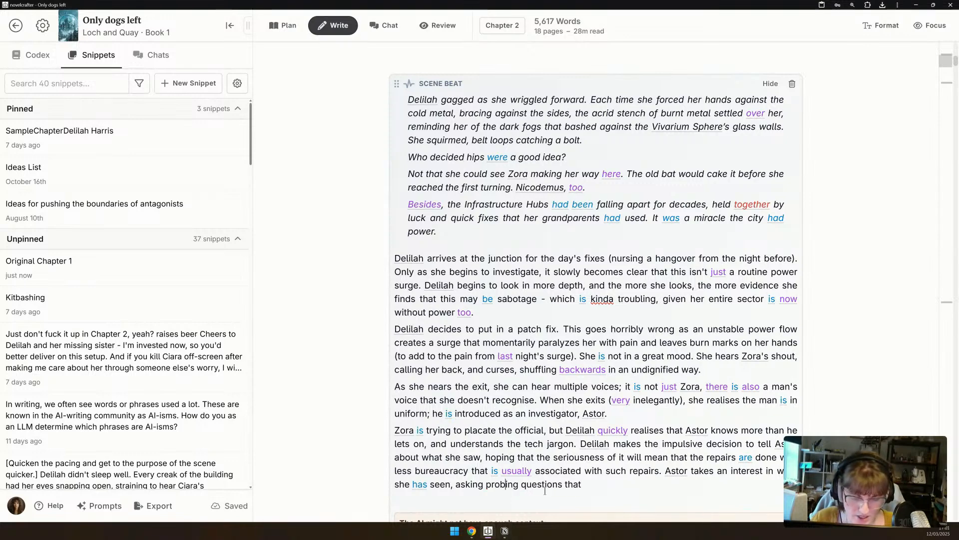
Finish Astor's sentence after "questions that" with "suggest that he understands everything that she is talking about.".
click(602, 472)
text(sug)
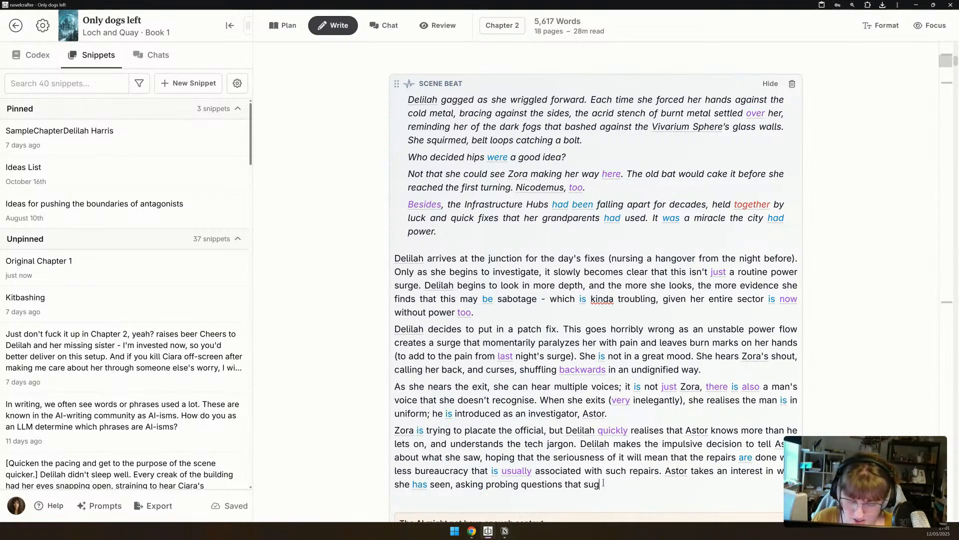
text(gest that she)
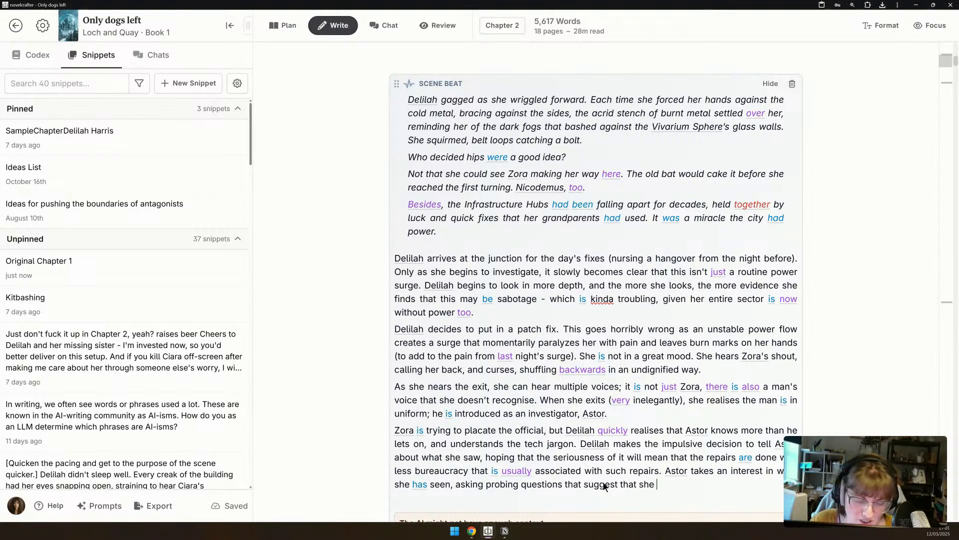
key(BackSpace)
key(BackSpace)
key(BackSpace)
key(BackSpace)
text(he un)
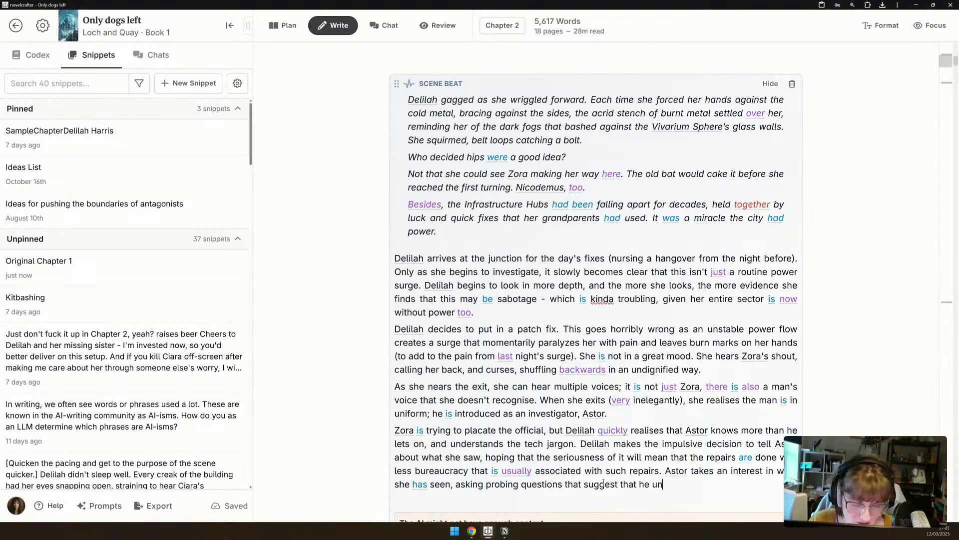
text(derstands e)
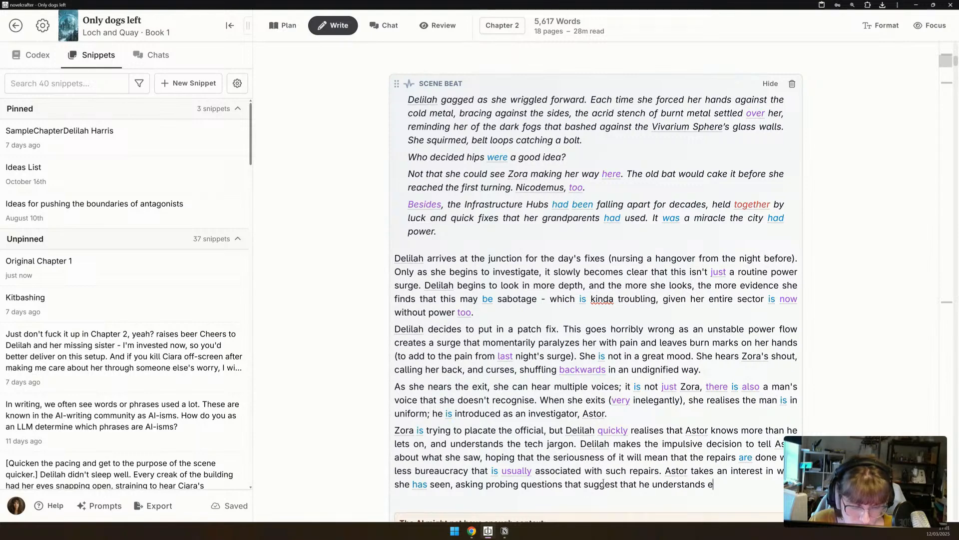
text(verything that sh)
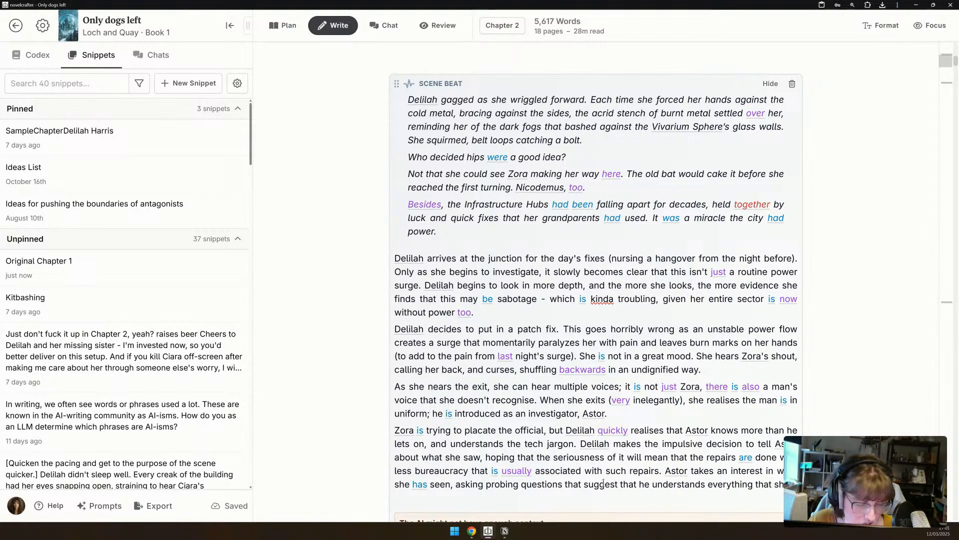
text(e is talking about.)
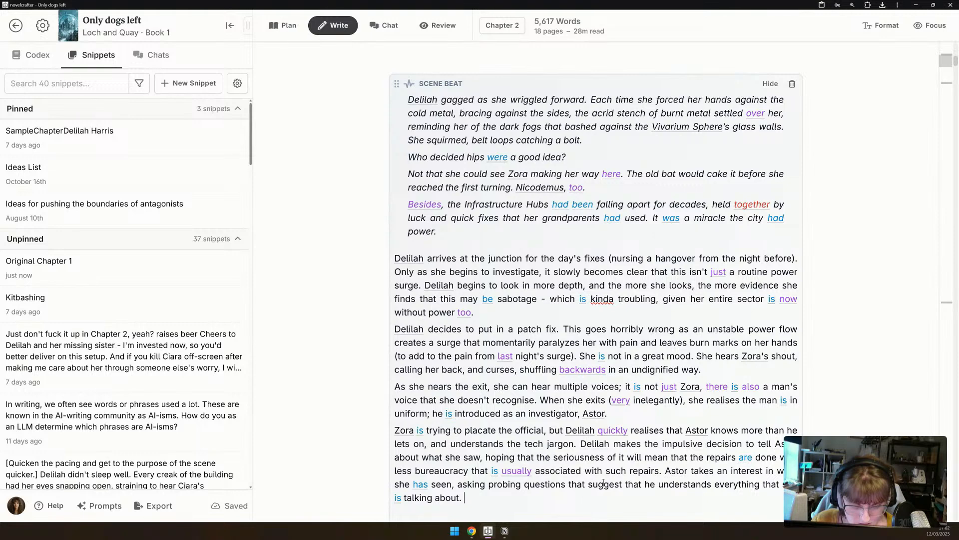
Start a new paragraph reading "While they've been talking, the dog (Ajax) has been sniffing around, approaching Delilah.".
key(Return)
text(While they've)
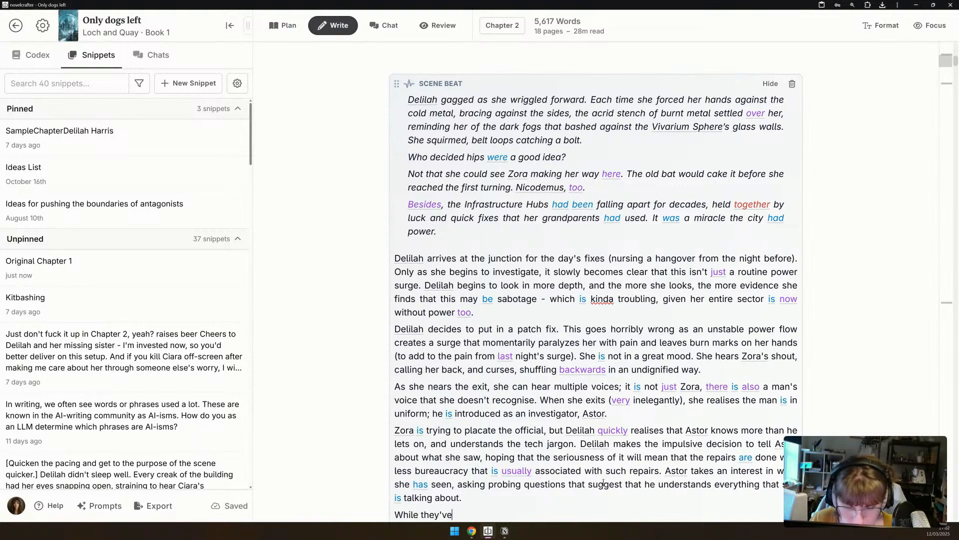
text( been talking,)
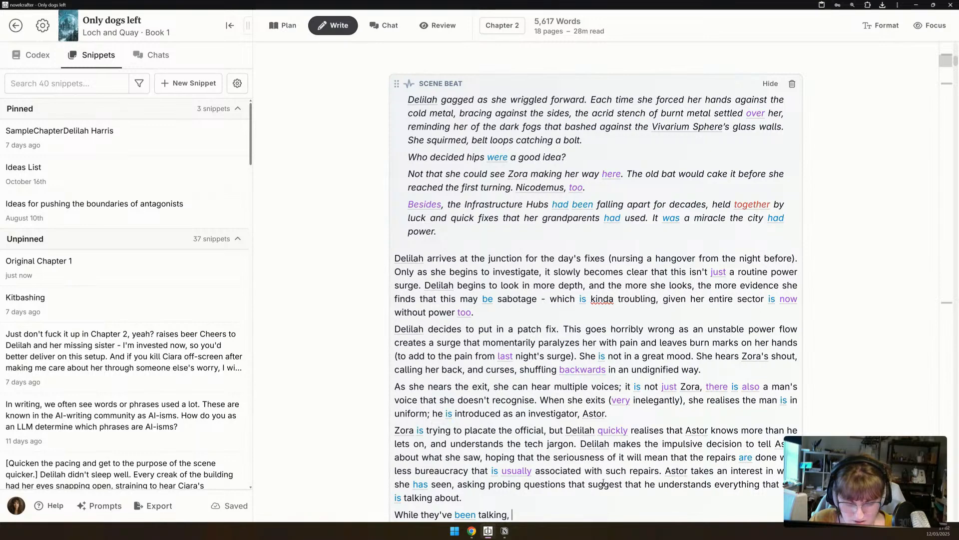
text(the do)
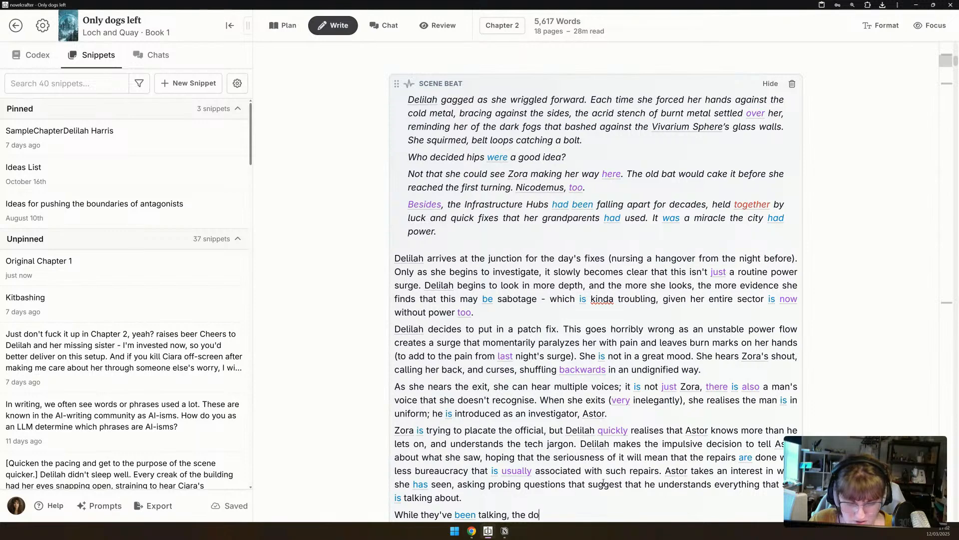
text(g (Ajax) )
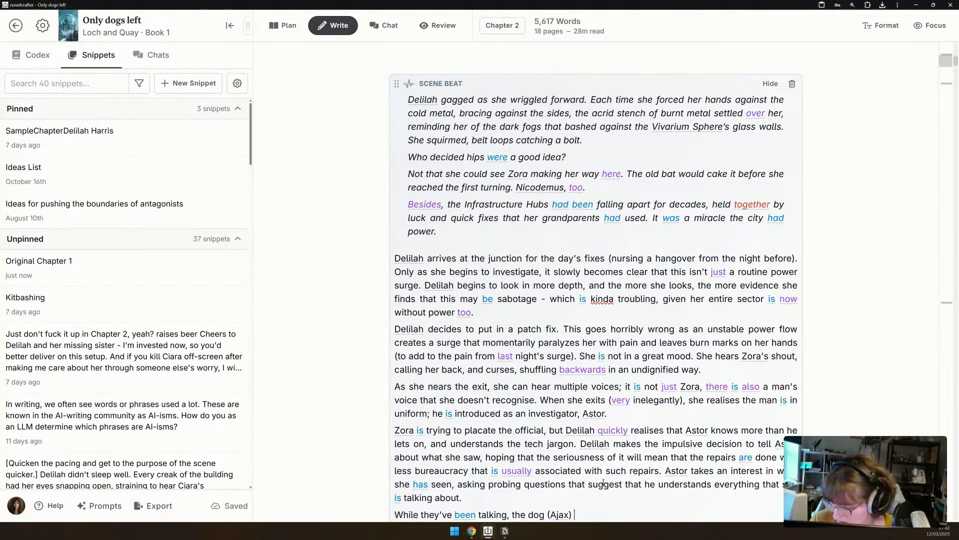
text(has been)
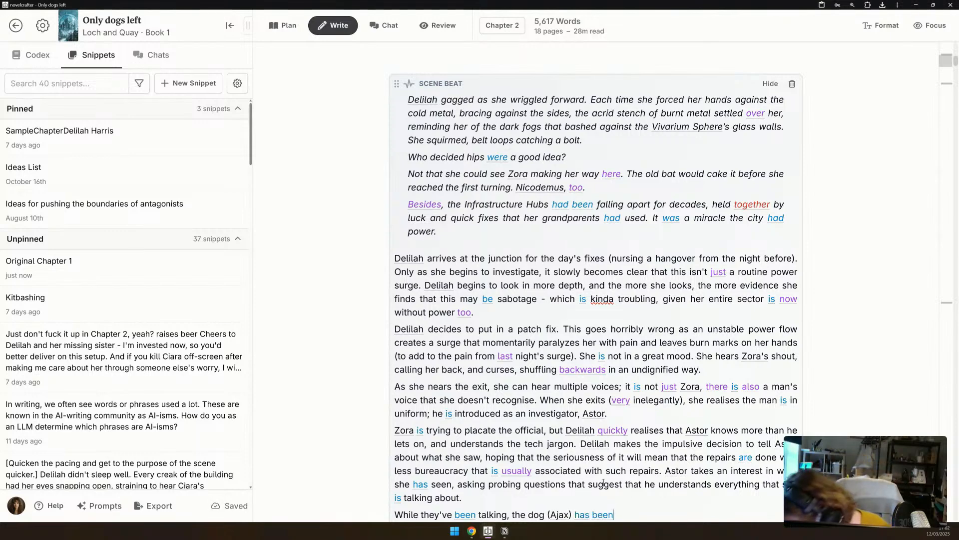
text( sniffing around)
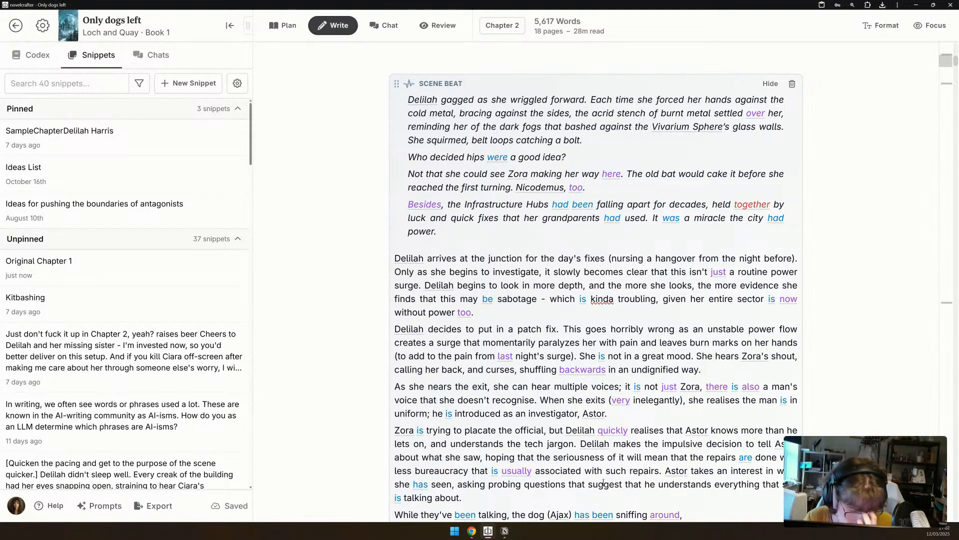
text(, approachign)
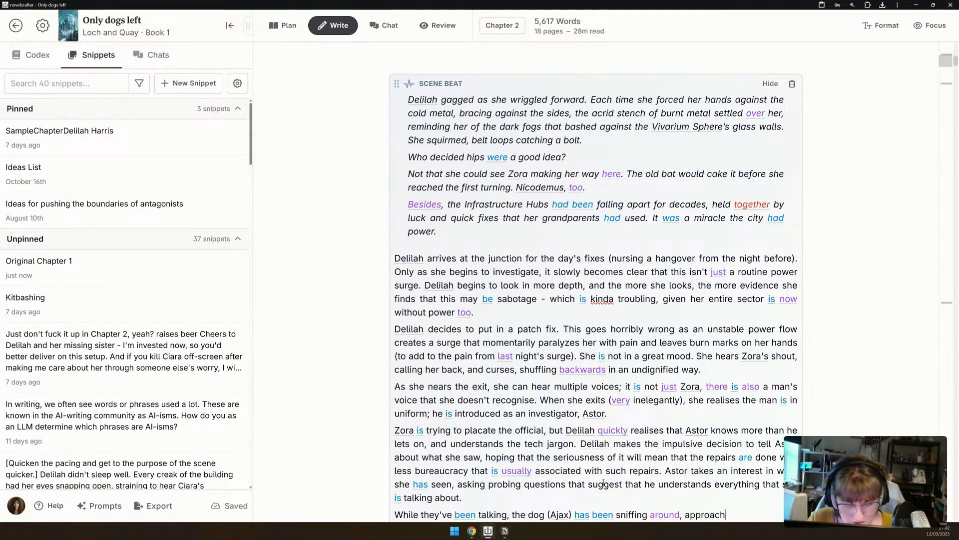
key(BackSpace)
key(BackSpace)
key(BackSpace)
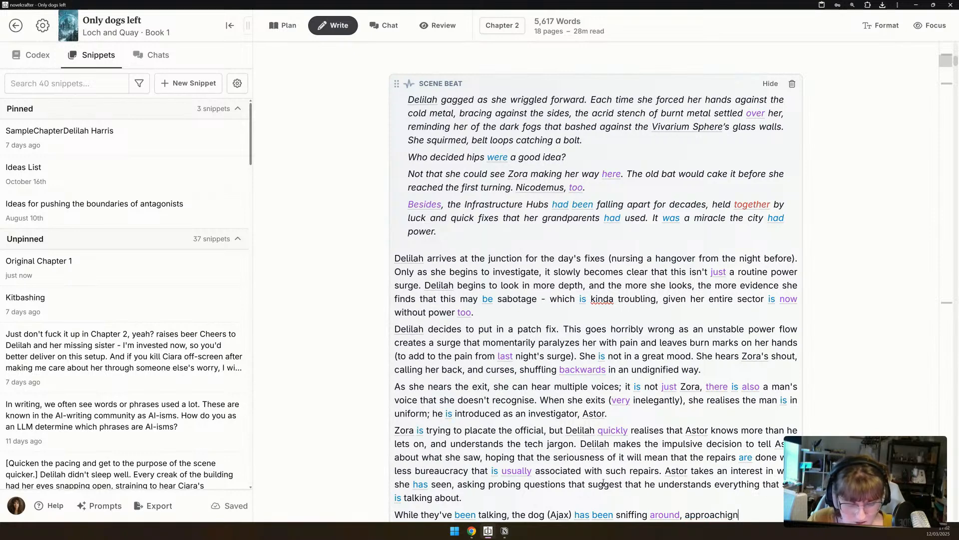
text(ng Delilah.)
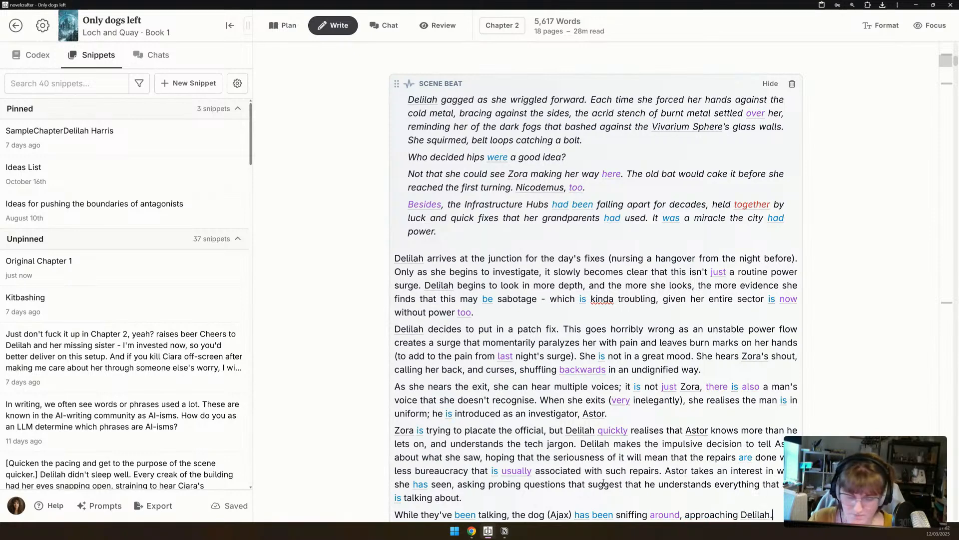
Add after "approaching Delilah." the sentence "She is afraid at first, and freezes, but the dog keeps butting her hand.".
text( She is )
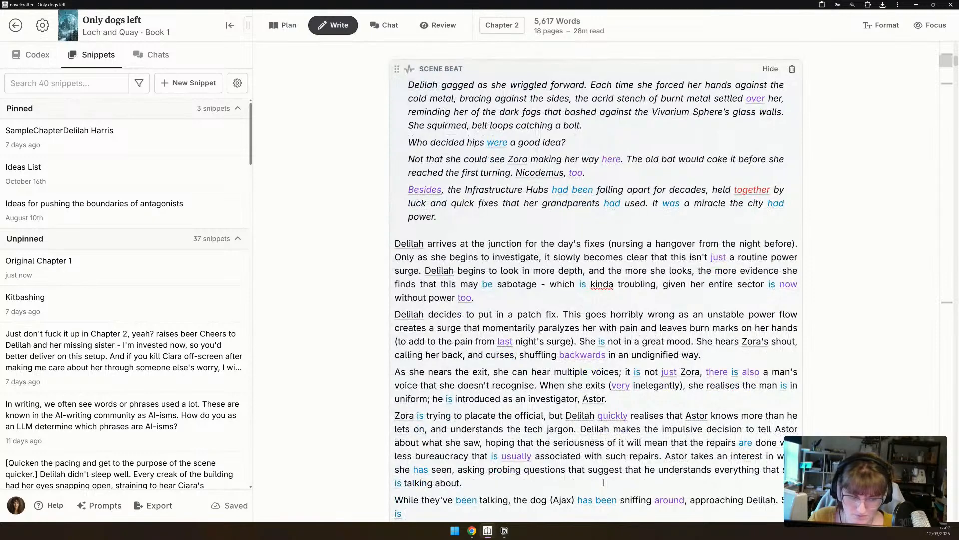
text(afraid at first, )
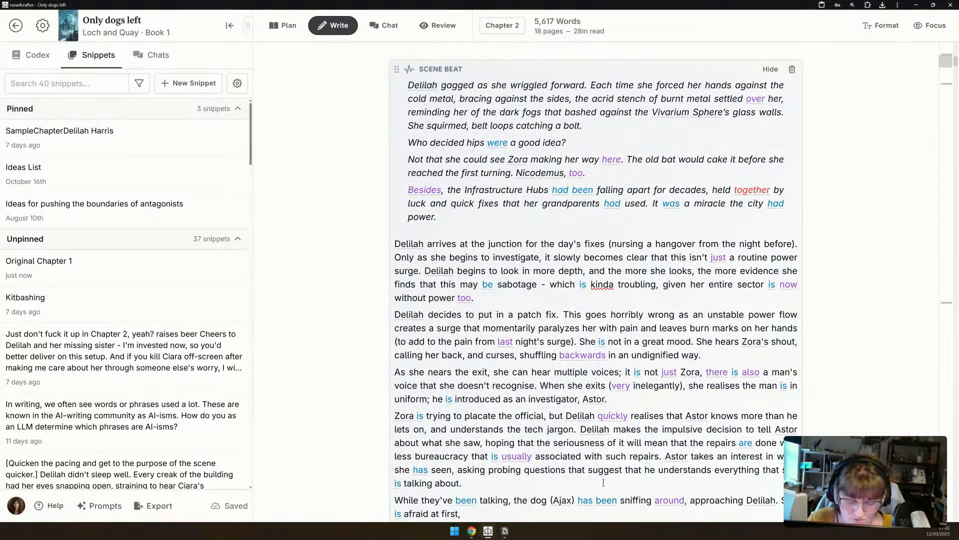
text(and free)
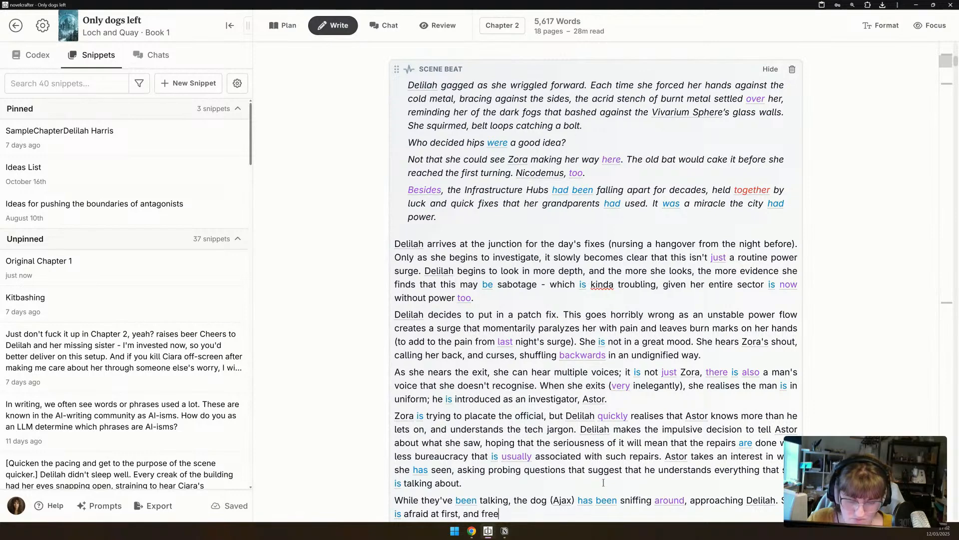
text(zes, but the dog keeps )
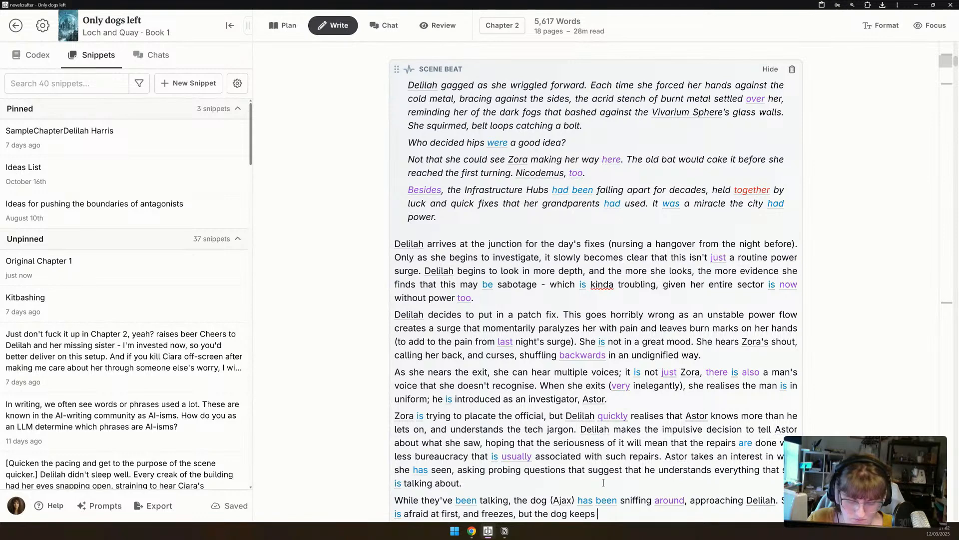
text(butting her hand. )
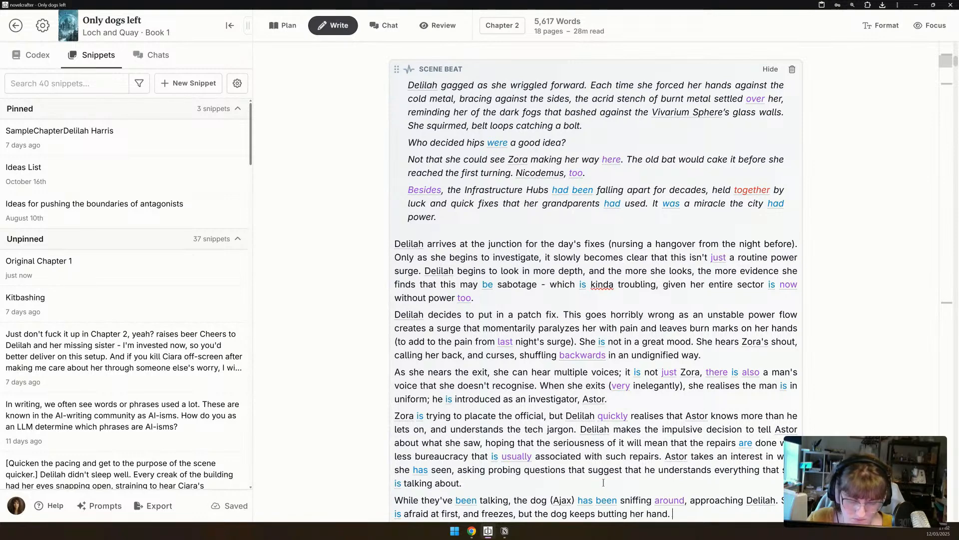
Continue the dog paragraph with "It is clear it is searching for pets. She awkwardly pats the dog's head.".
text(It is clear)
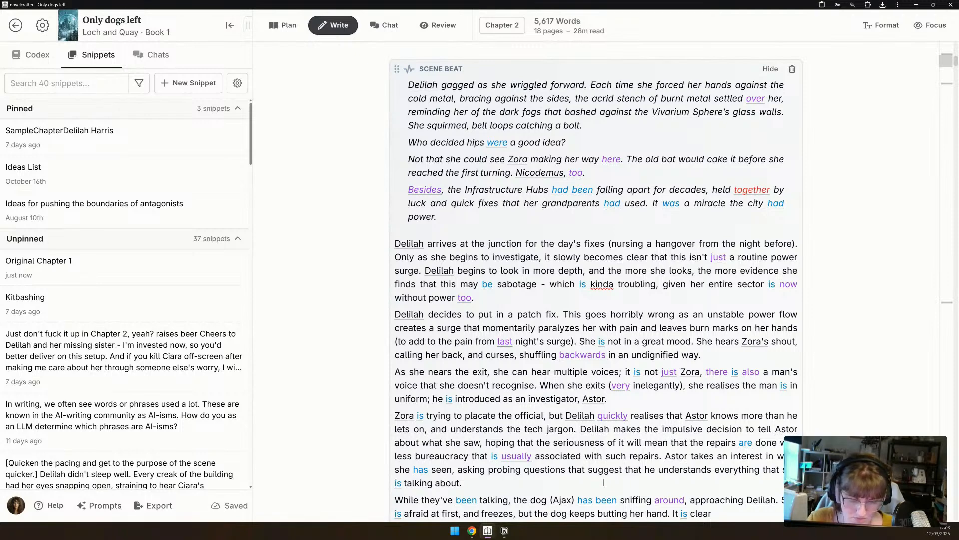
text( i it is searching f)
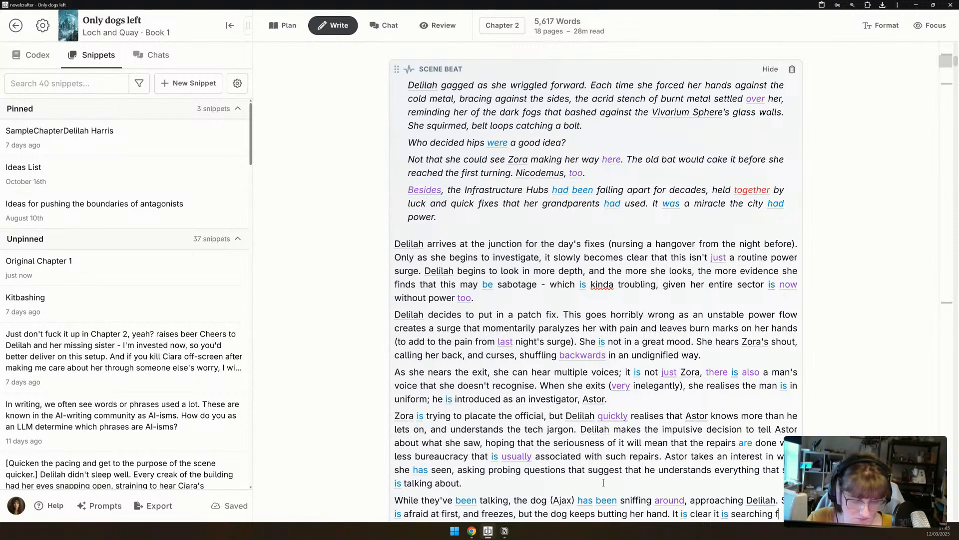
text(or pets. S)
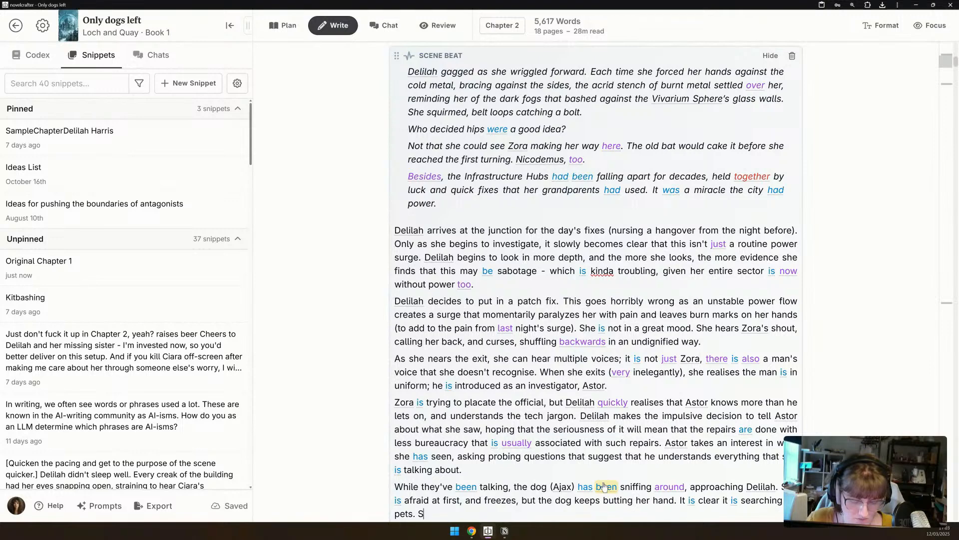
text(he aw)
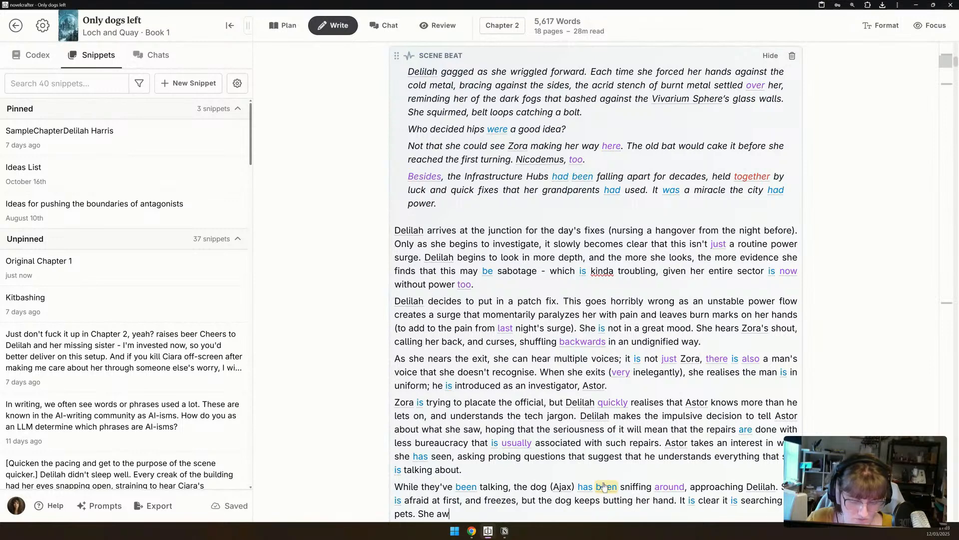
text(kwardly pats the )
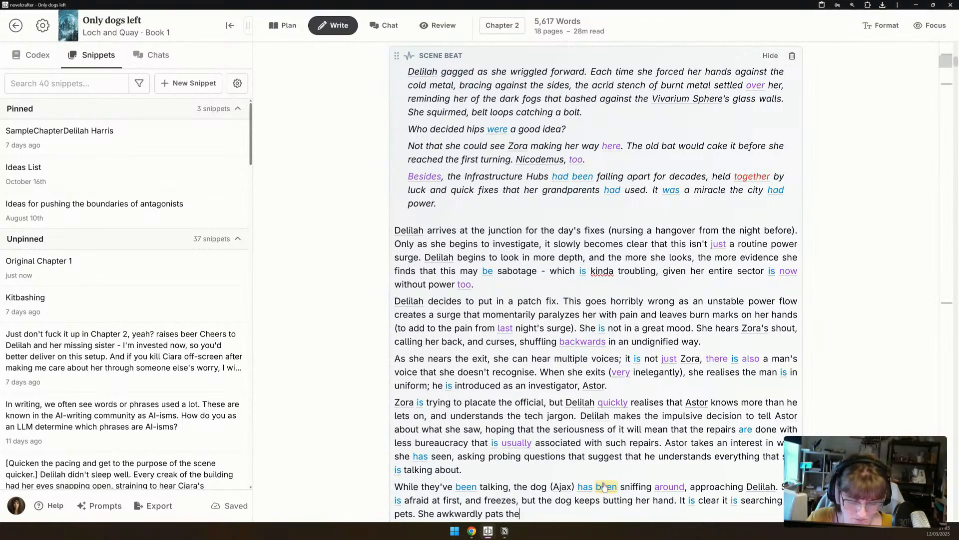
text(dog's head)
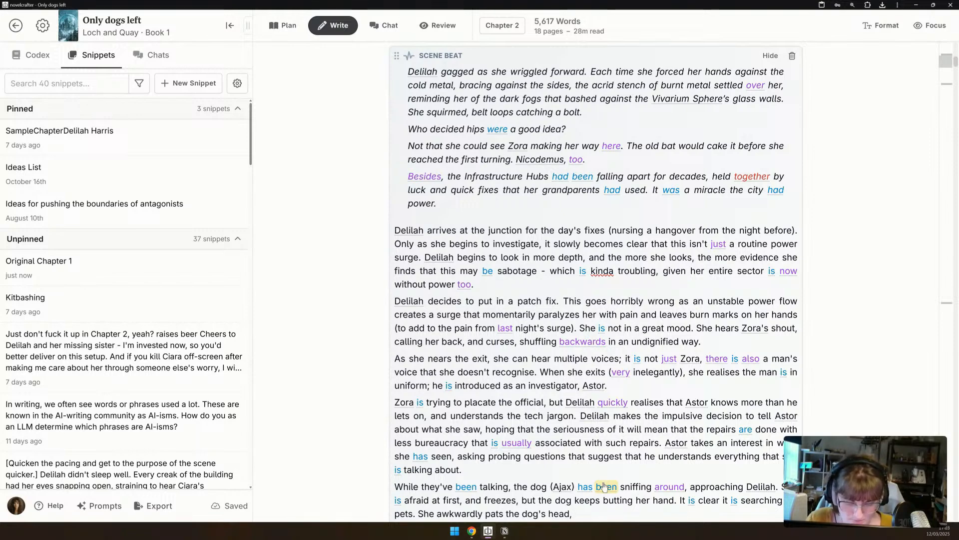
text(,)
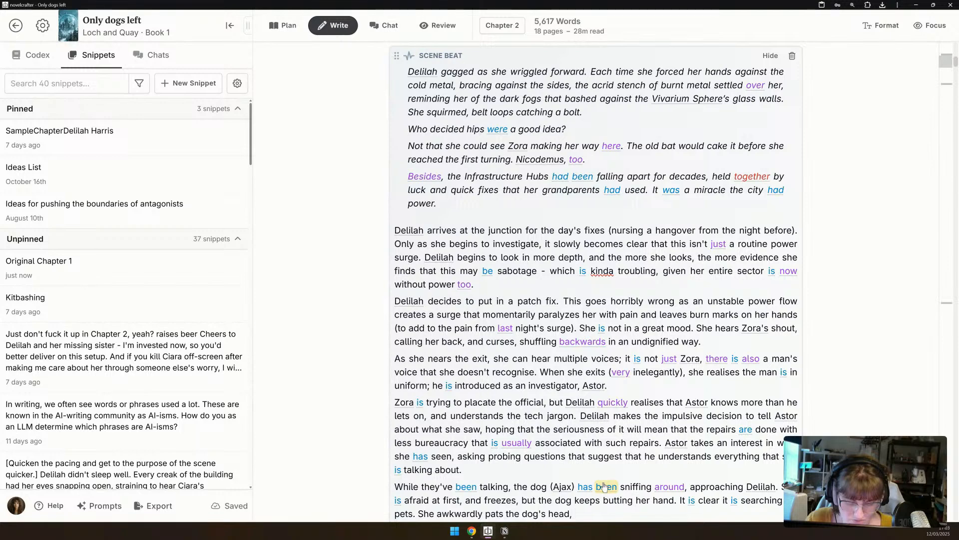
key(BackSpace)
key(BackSpace)
text(.)
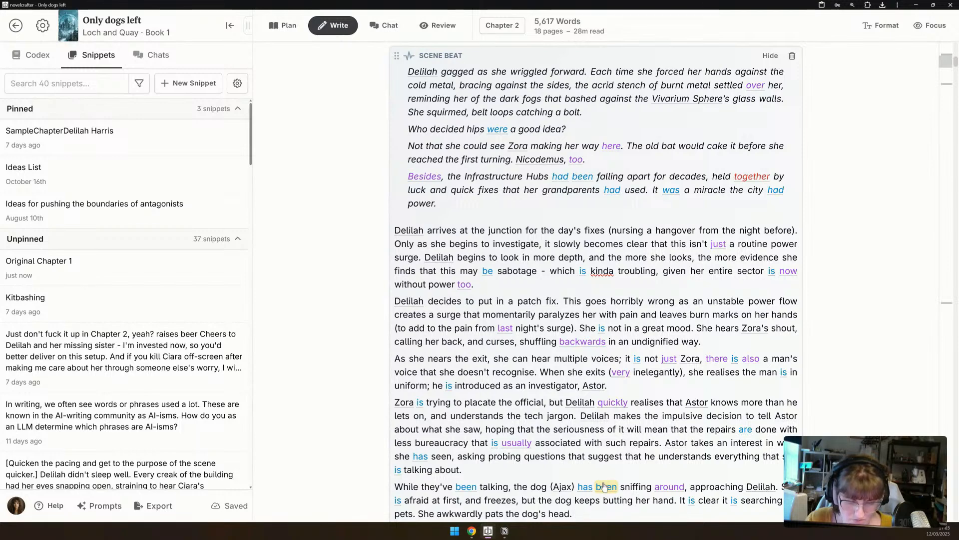
Continue the dog paragraph after "pats the dog's head." with "Astor is watching her closely,".
text( P)
key(BackSpace)
text(Astor )
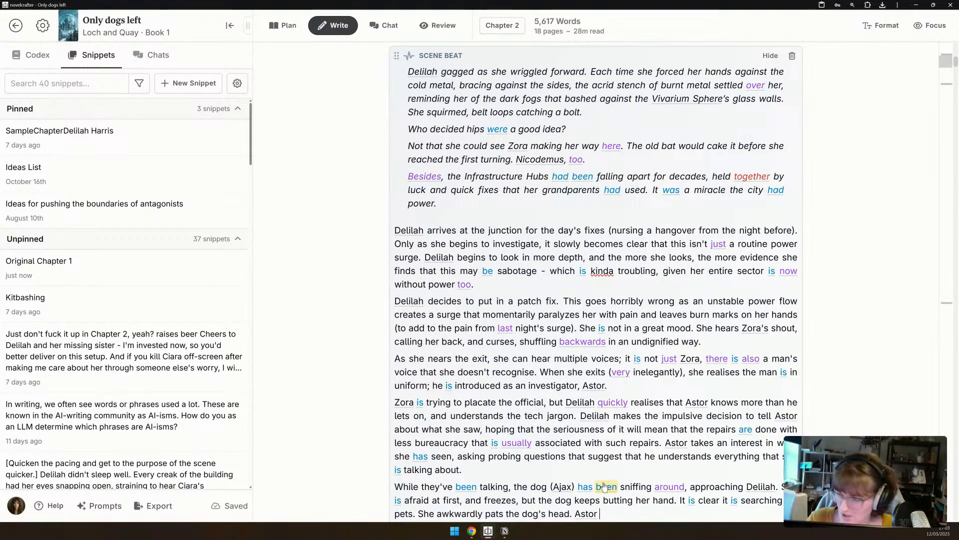
text(is watching her)
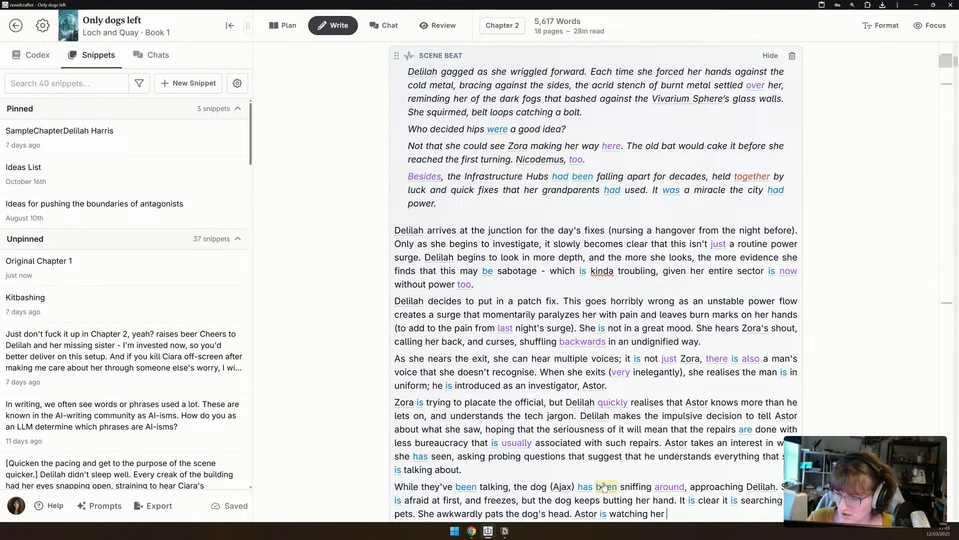
text( closely,)
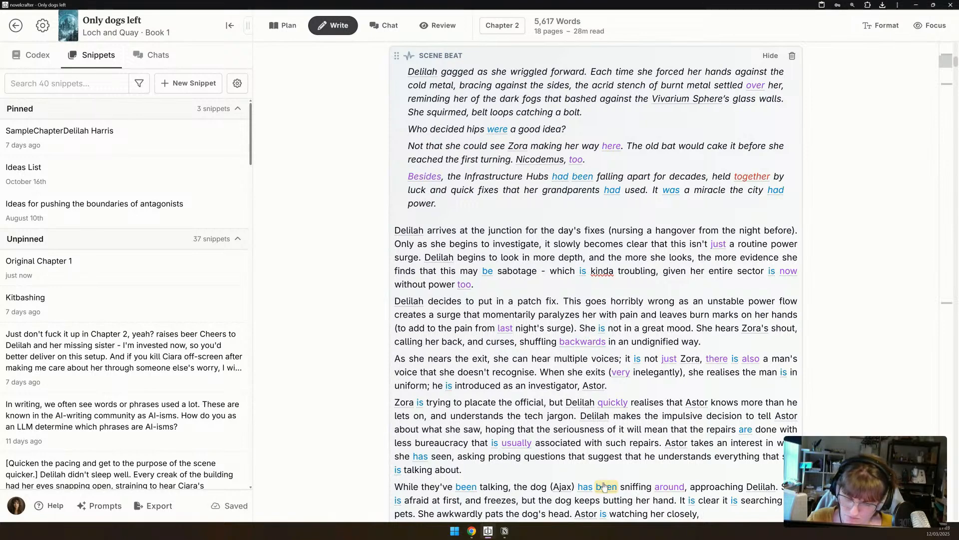
Finish the sentence about Astor watching her with "and she gets the impression that he's trying to work something out.".
text(and she gets impre)
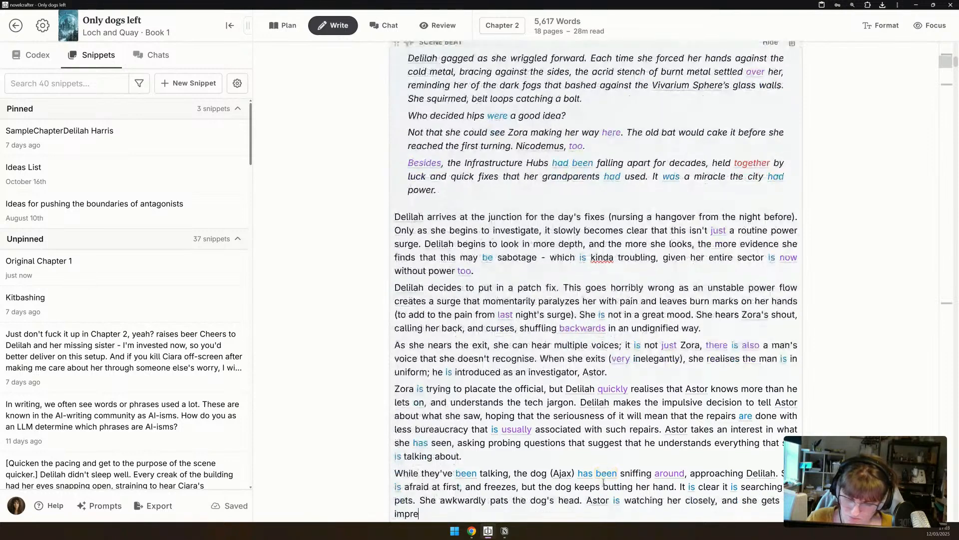
text(ssion )
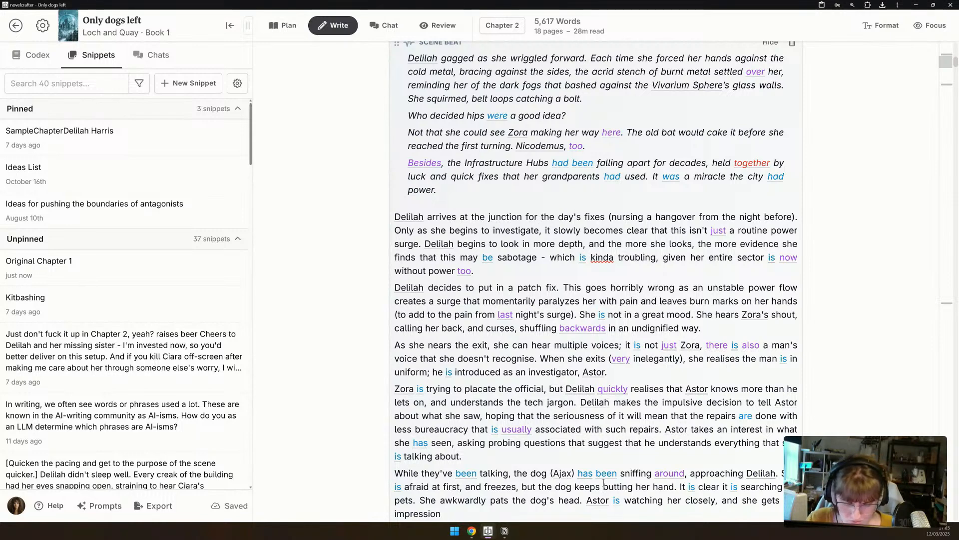
text(that he's tryin)
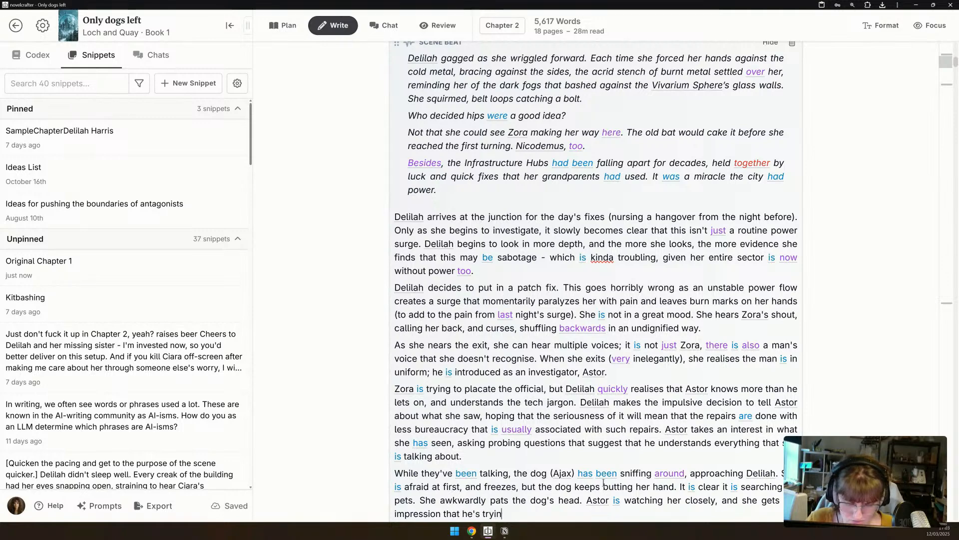
text(g to place w)
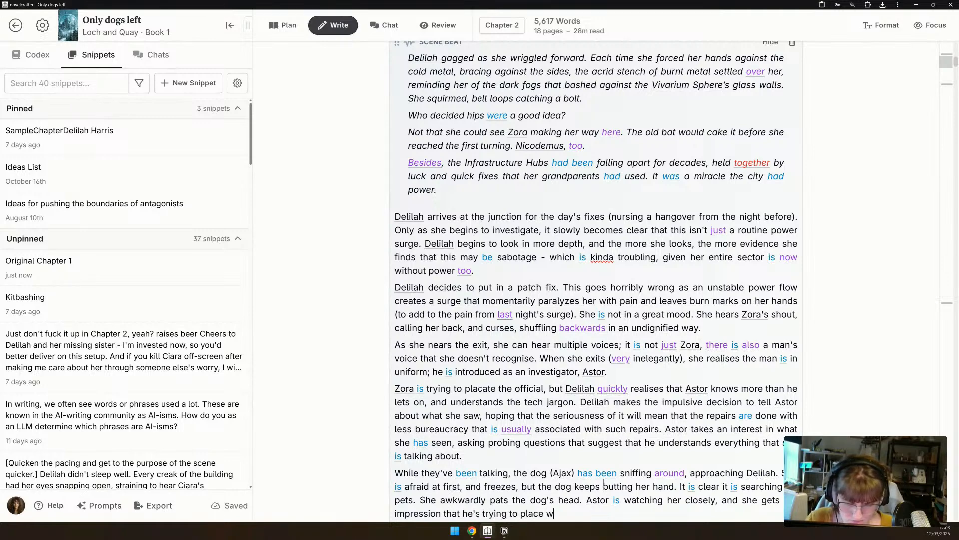
text(h)
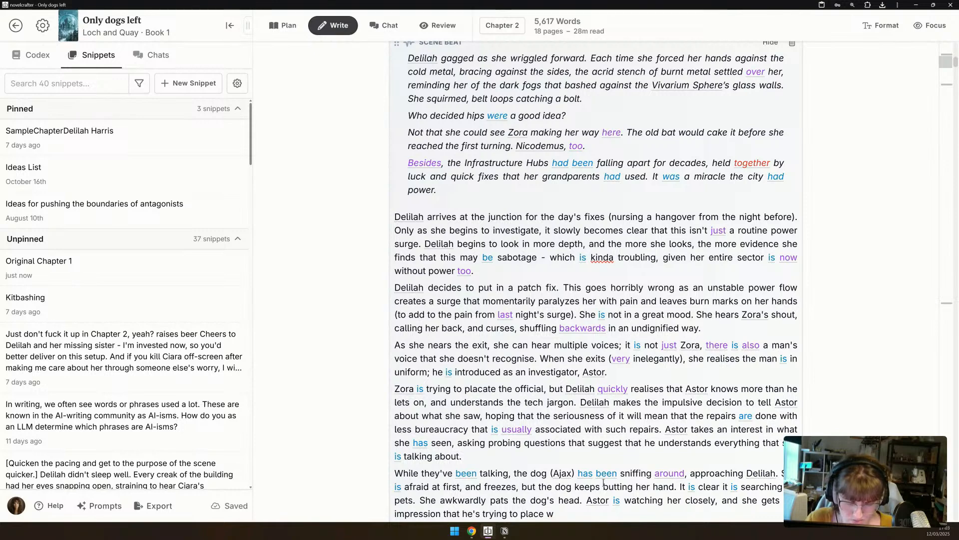
key(ctrl+BackSpace)
key(ctrl+BackSpace)
key(ctrl+BackSpace)
text(to work some)
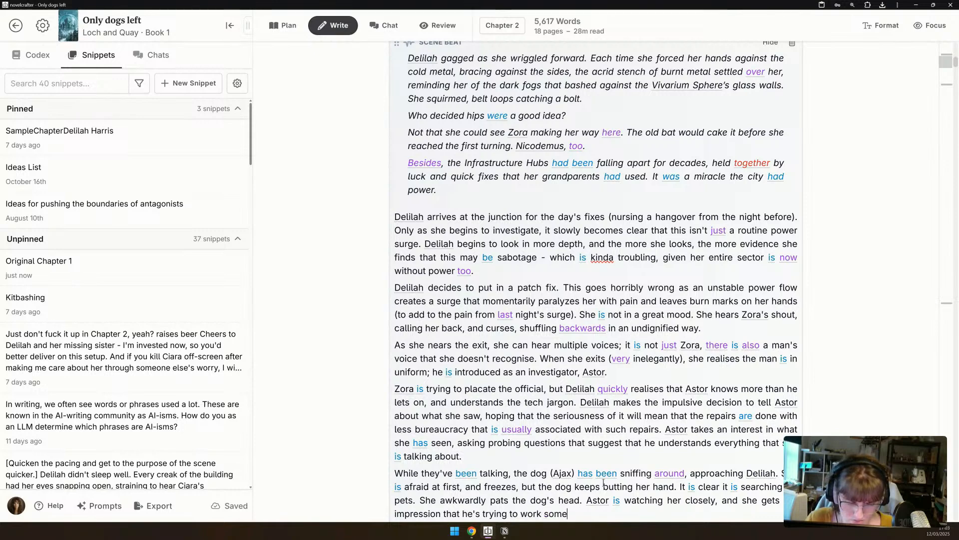
text(thing )
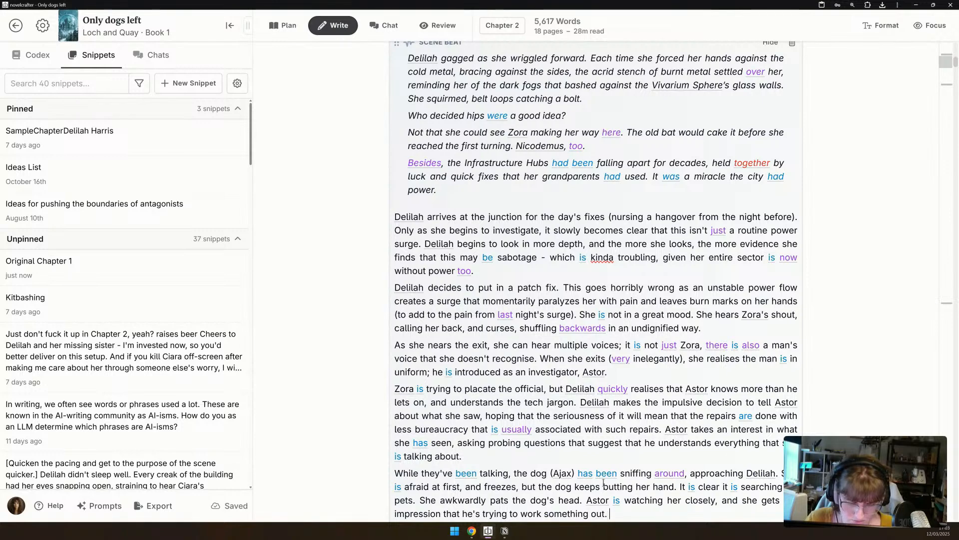
text(out. )
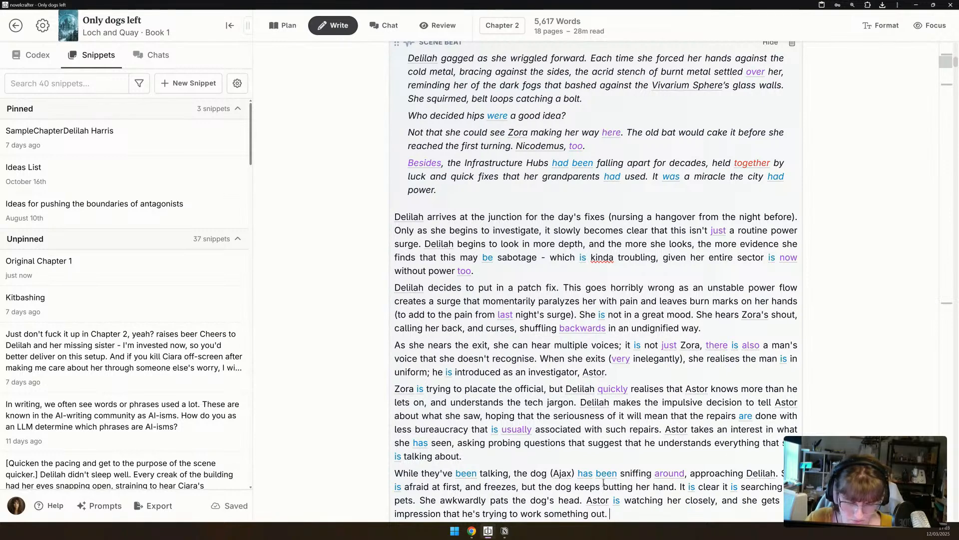
Add "She is infinitely grateful when Zora makes their excuses for the investigation to look at the damage, and ushers Delilah from the site.".
text(She is infinitely gratef)
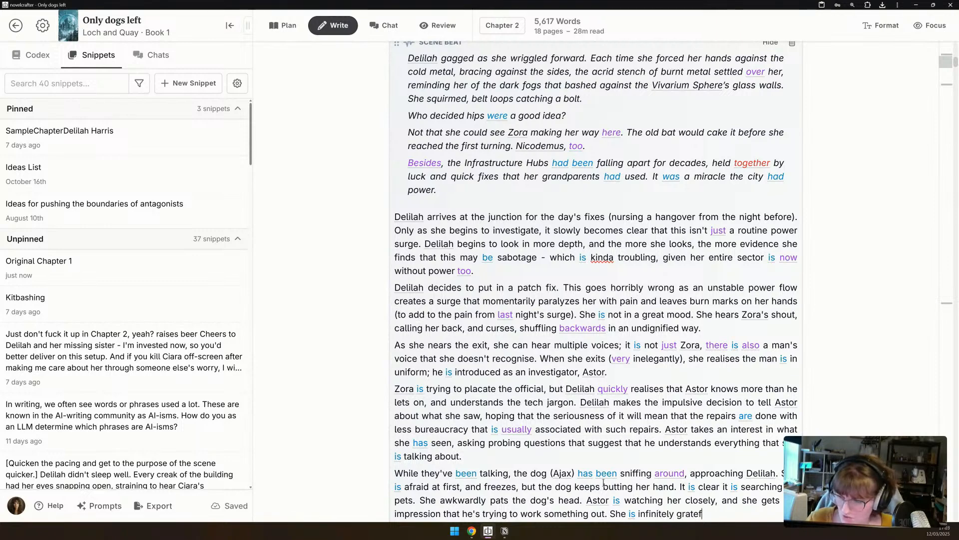
text(ul when Zora)
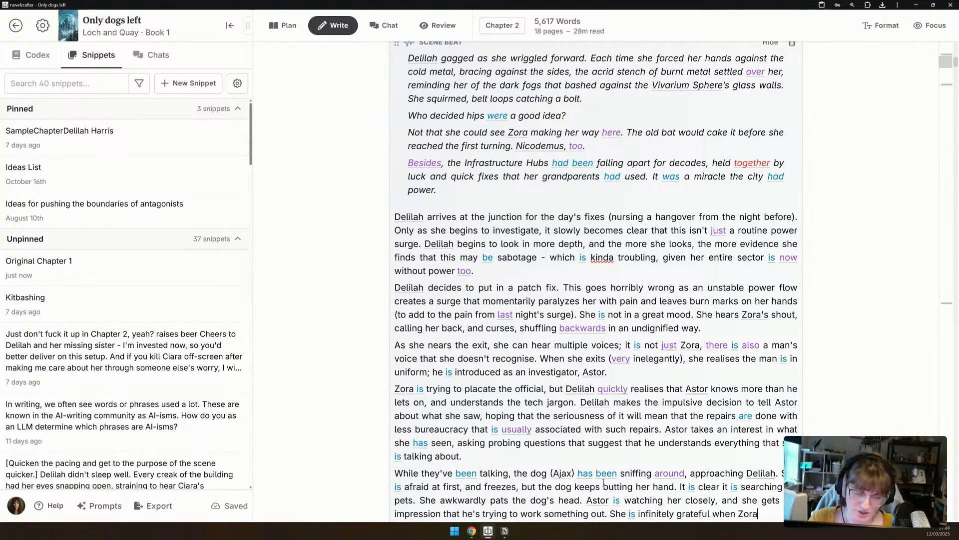
text( make)
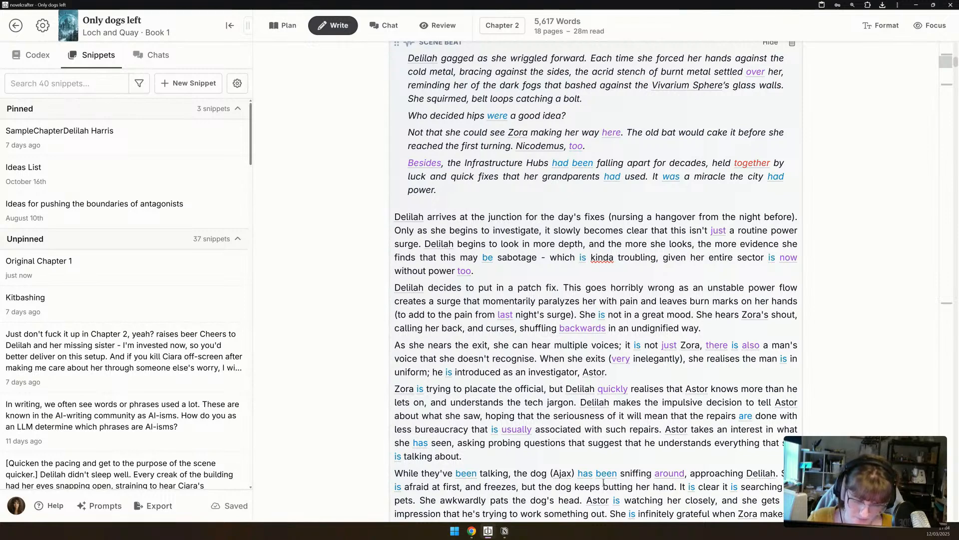
text(s their excuses )
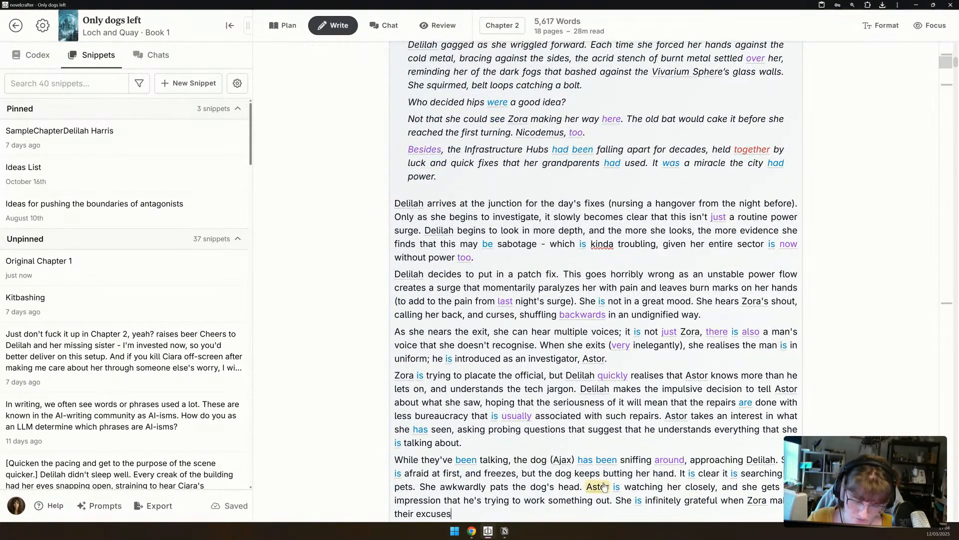
text(for the)
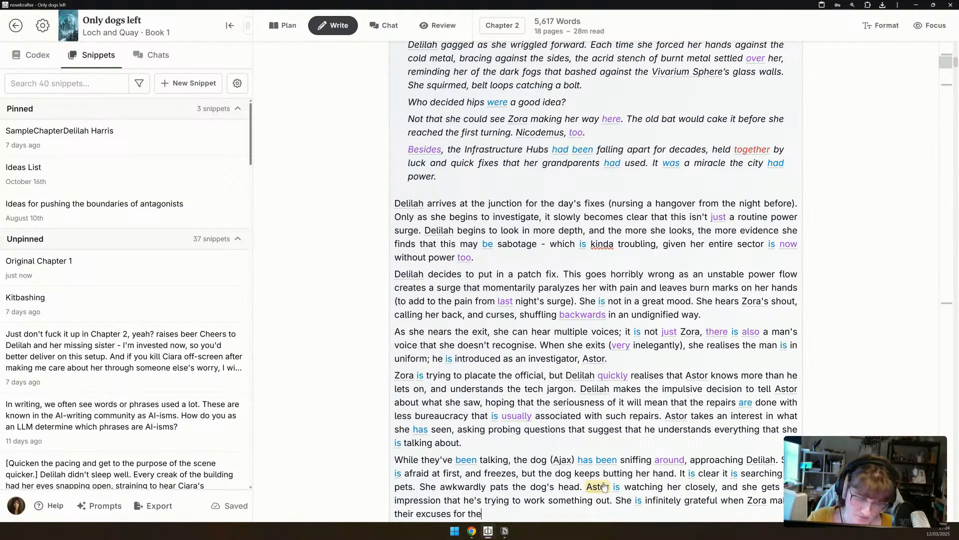
text( investigat)
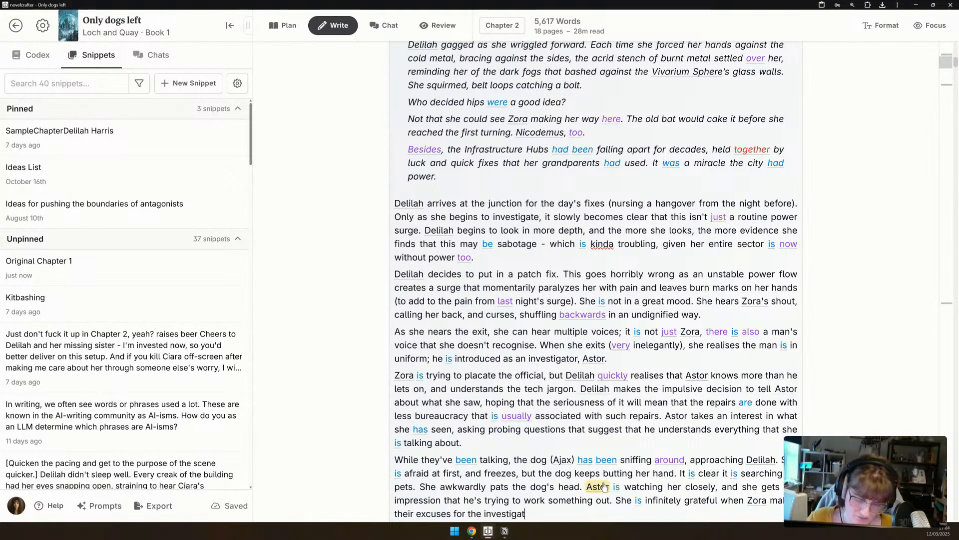
text(ion to look at )
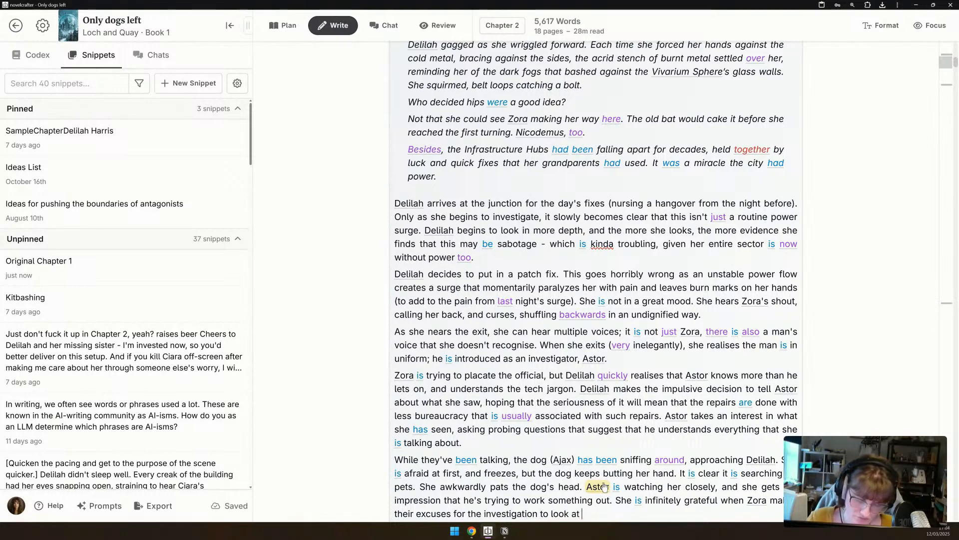
text(the damage, and ushers D)
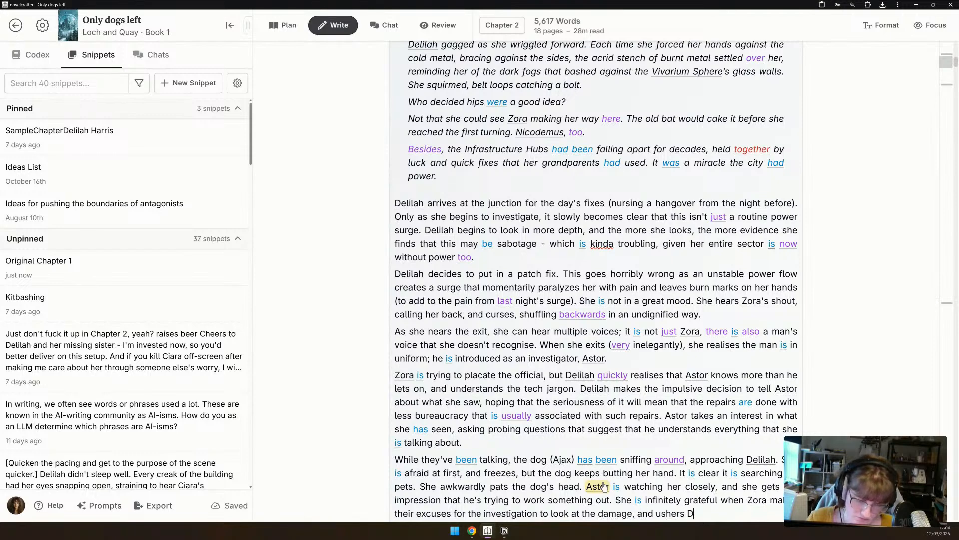
text(elilah from the site.)
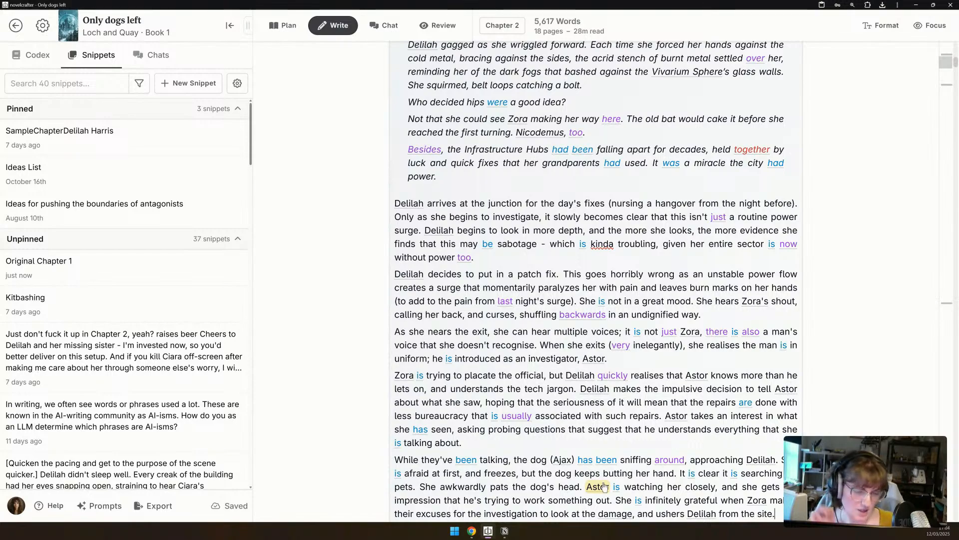
Generate prose from the completed scene beat using the last used prompt, POV 3 (3k).
scroll(572, 441, down, 8)
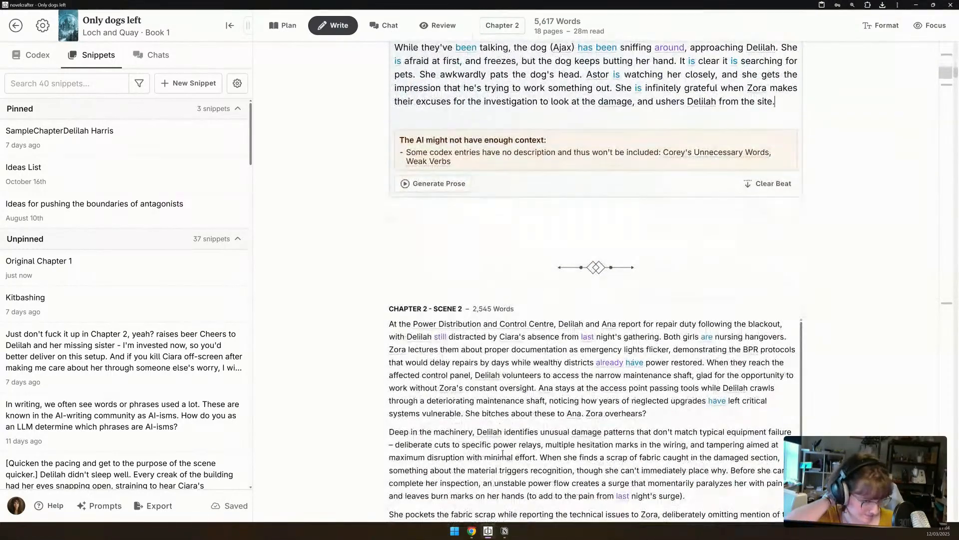
scroll(502, 451, up, 5)
scroll(502, 451, up, 5)
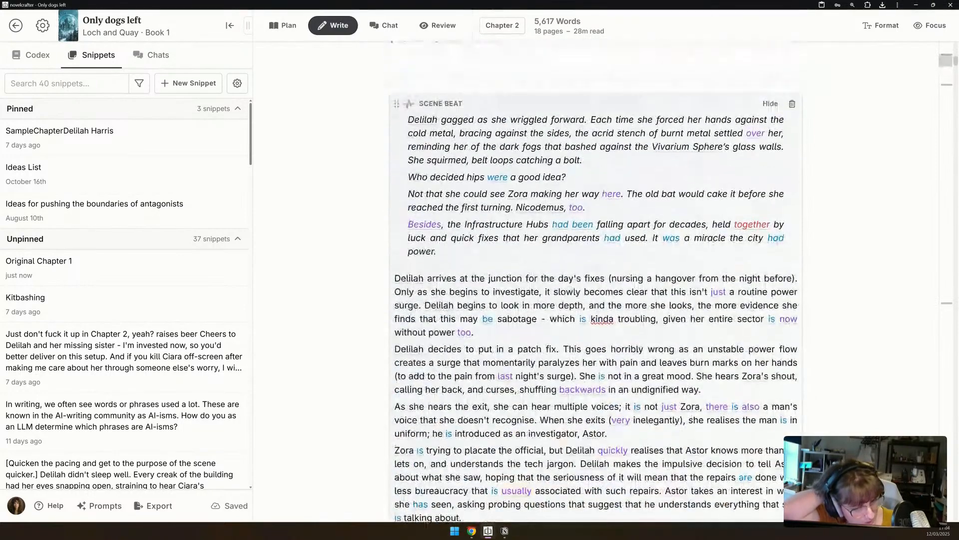
scroll(502, 451, down, 4)
click(444, 452)
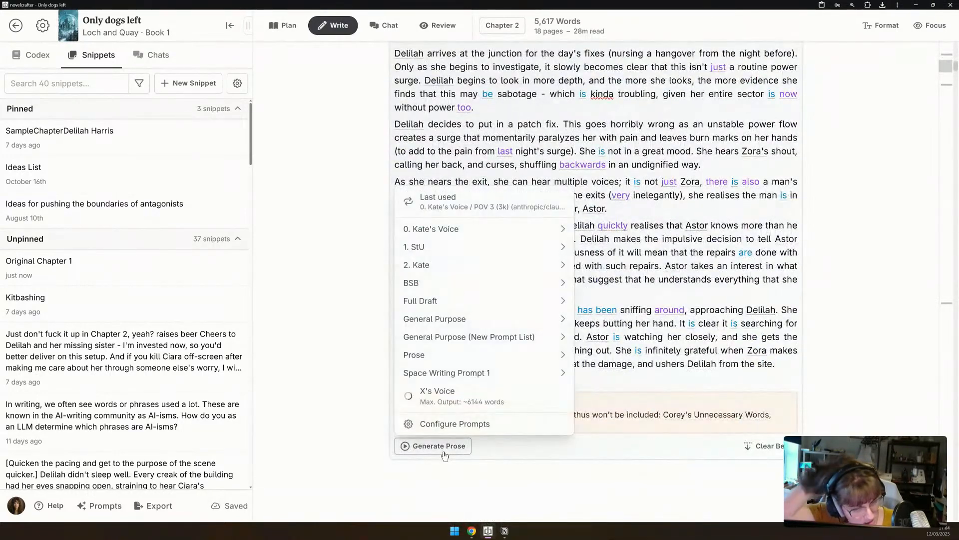
mouse_move(484, 228)
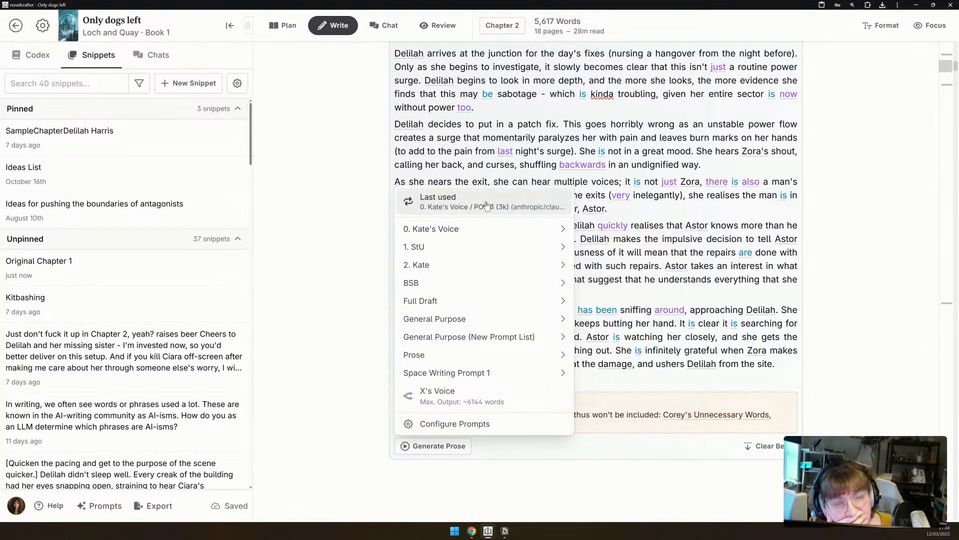
click(486, 203)
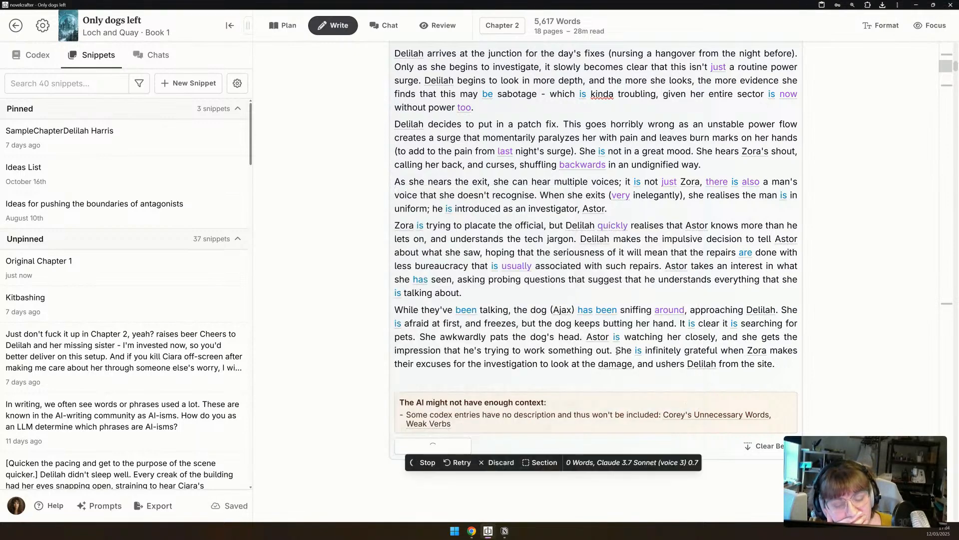
Check the scene beat against the prose being generated and read the new opening paragraphs of the scene.
scroll(618, 351, down, 2)
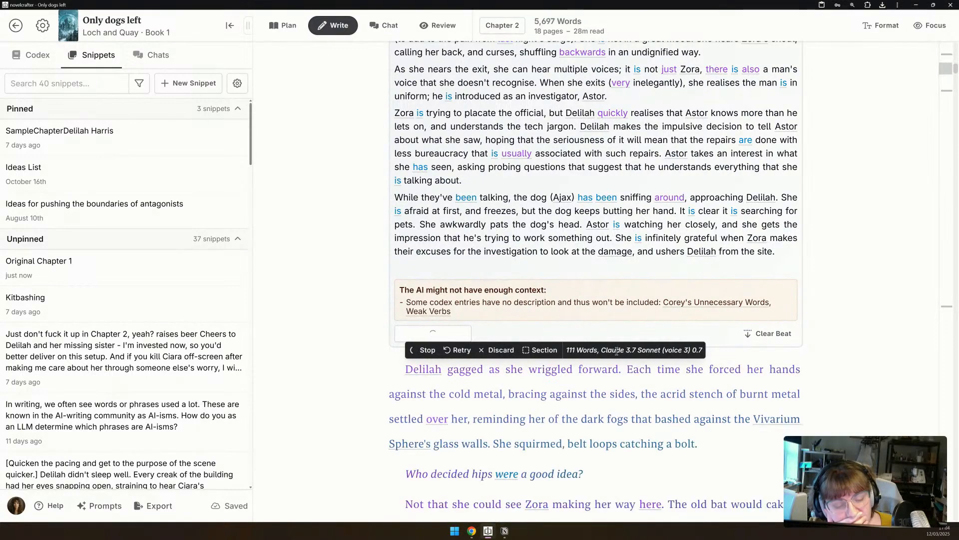
scroll(516, 342, up, 5)
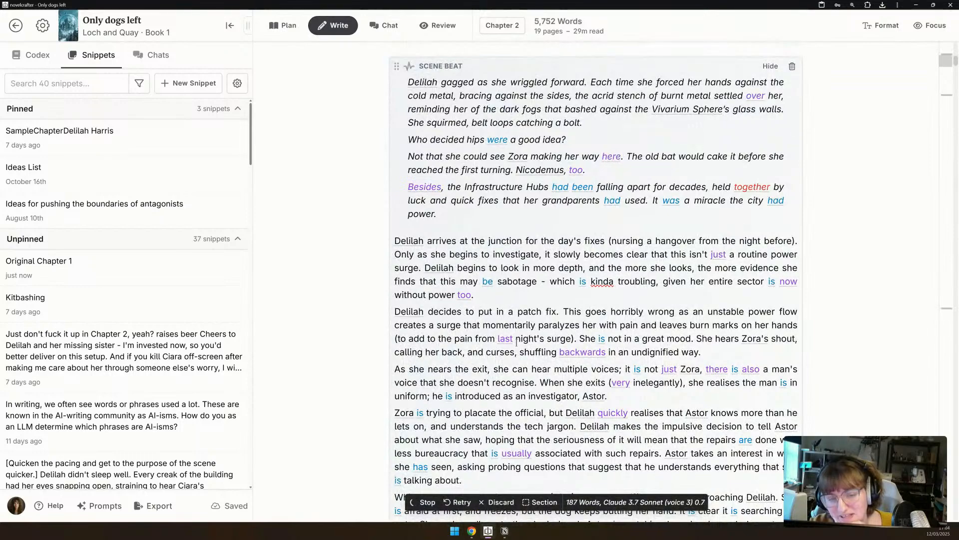
scroll(530, 253, down, 3)
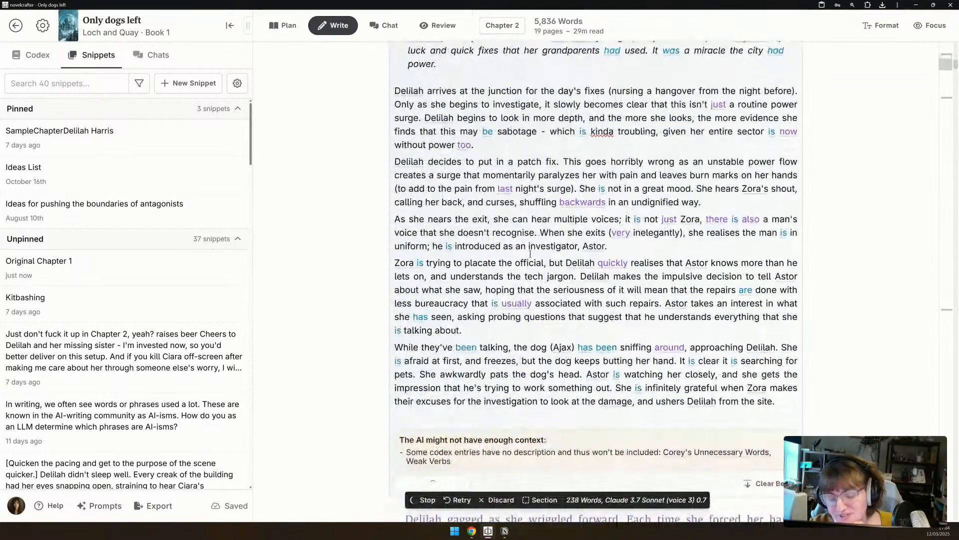
scroll(530, 253, down, 3)
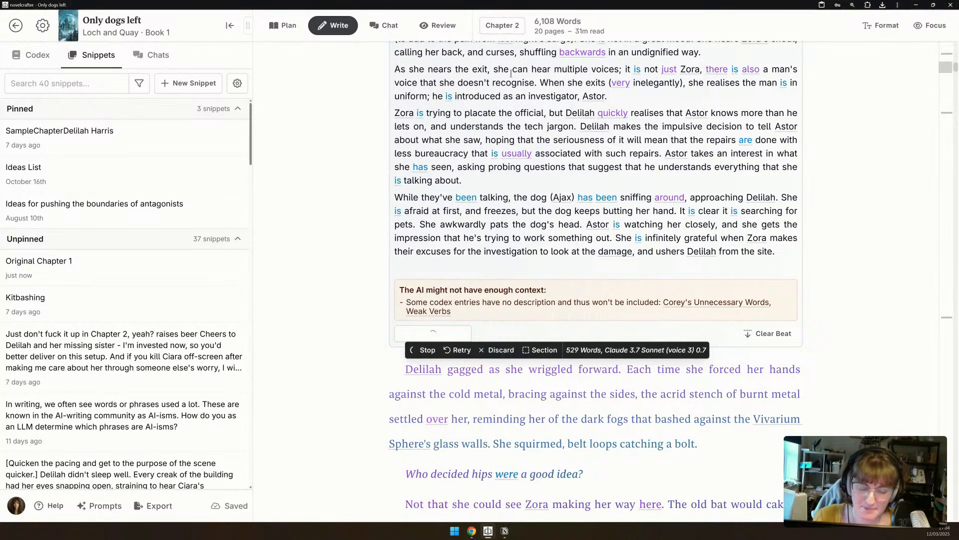
scroll(420, 369, down, 1)
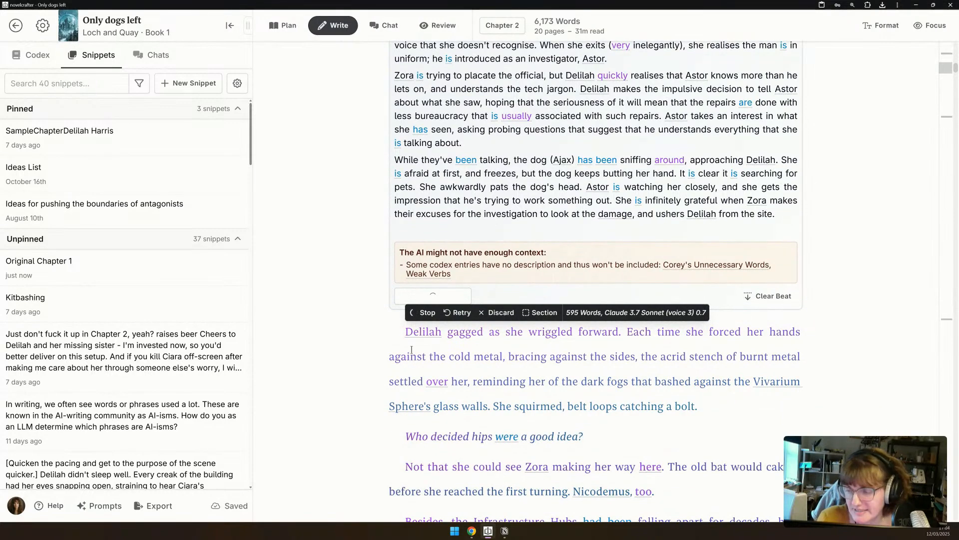
scroll(409, 337, down, 1)
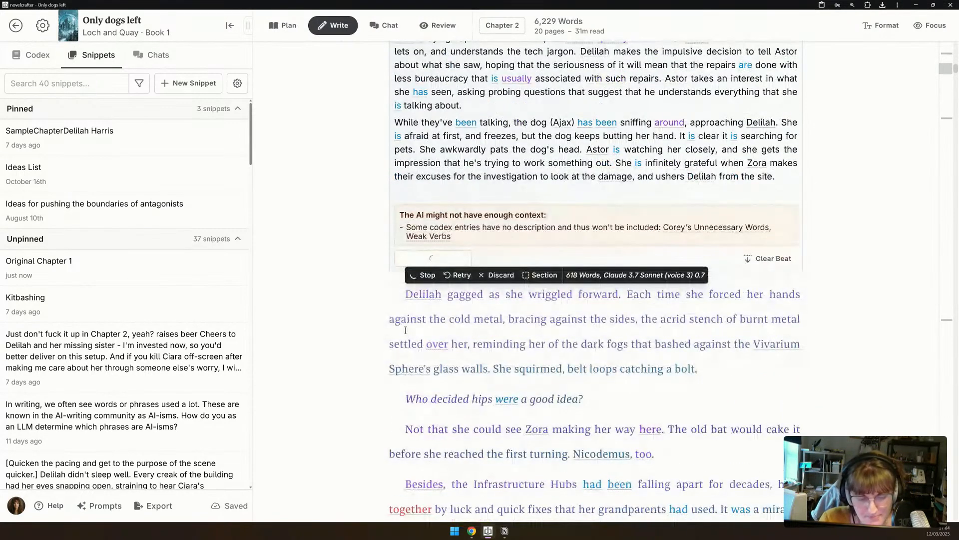
scroll(401, 320, down, 5)
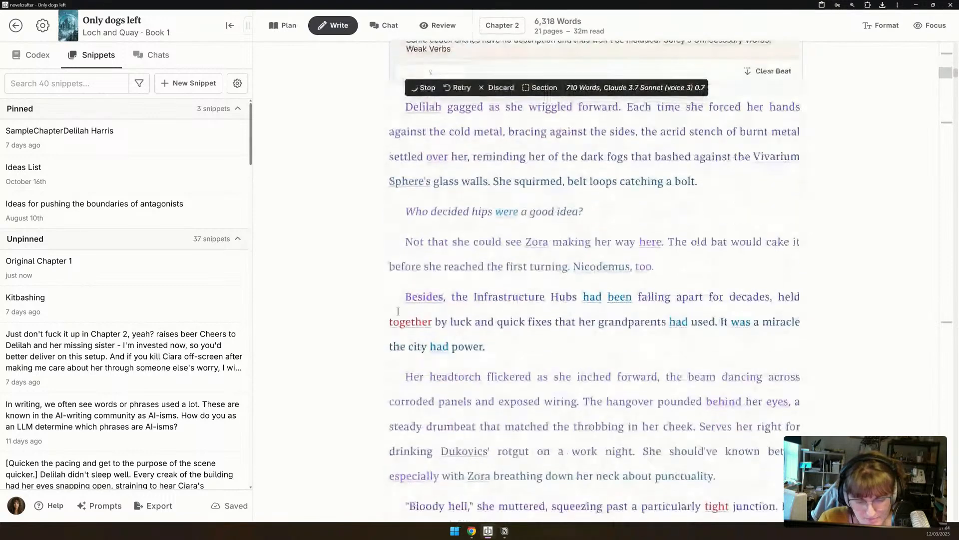
scroll(361, 288, down, 2)
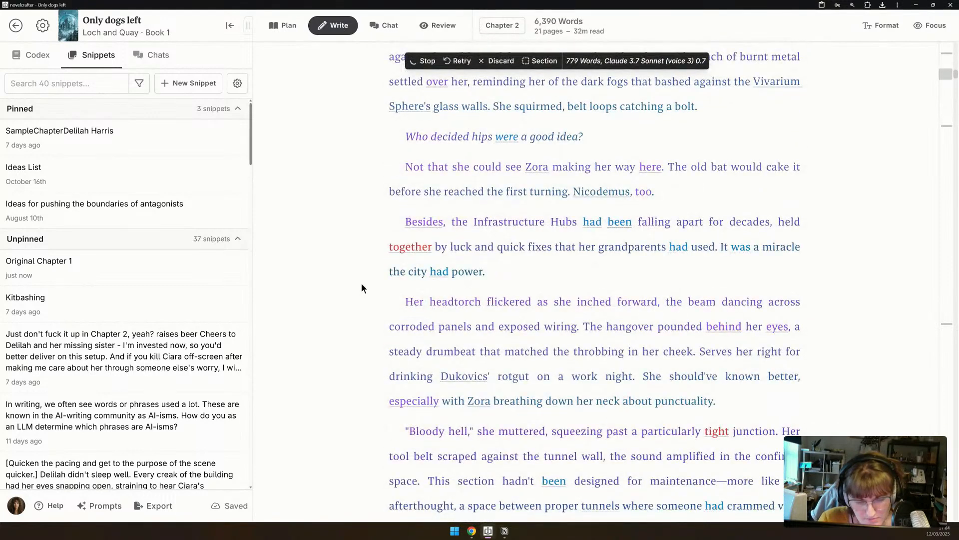
scroll(361, 284, down, 2)
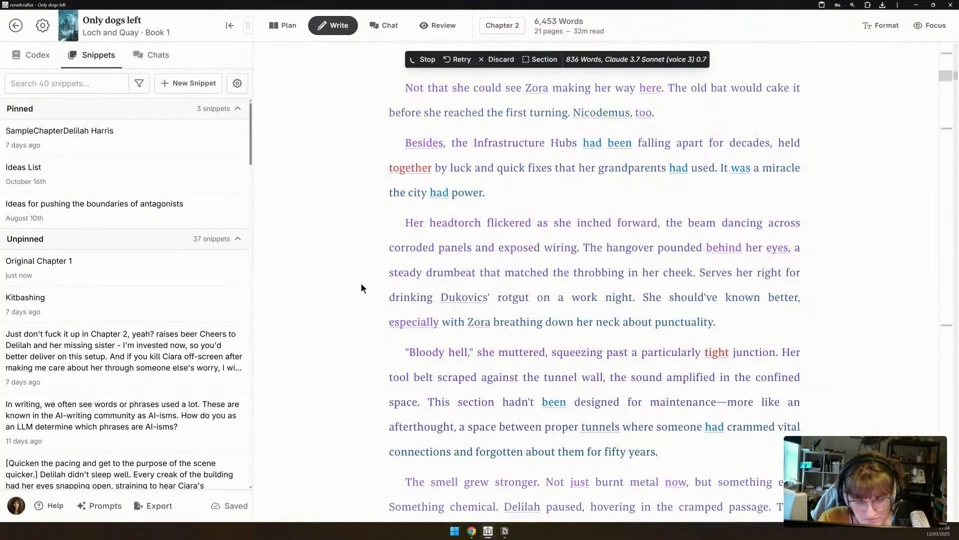
scroll(361, 288, down, 1)
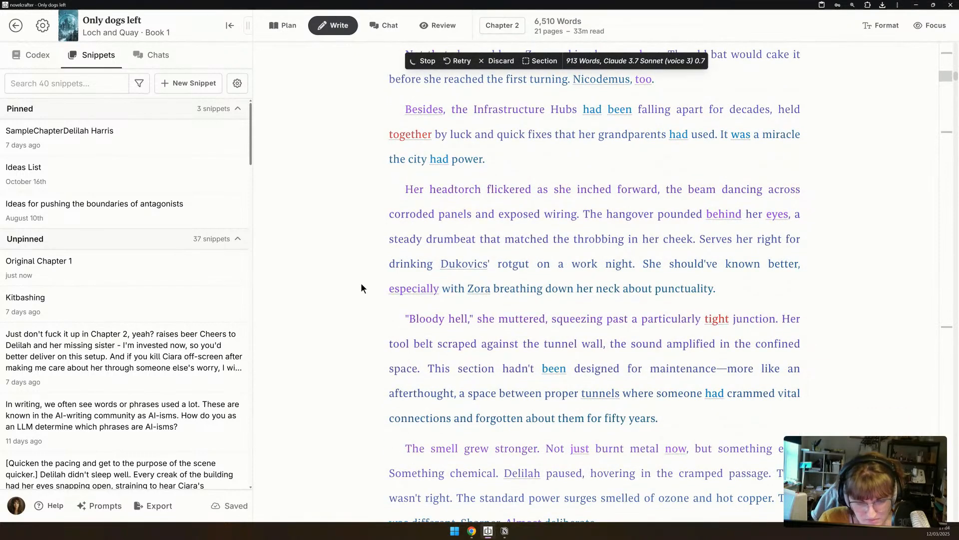
Follow the prose generation to its end, place the generated text in a section and apply it to the chapter.
scroll(361, 287, down, 4)
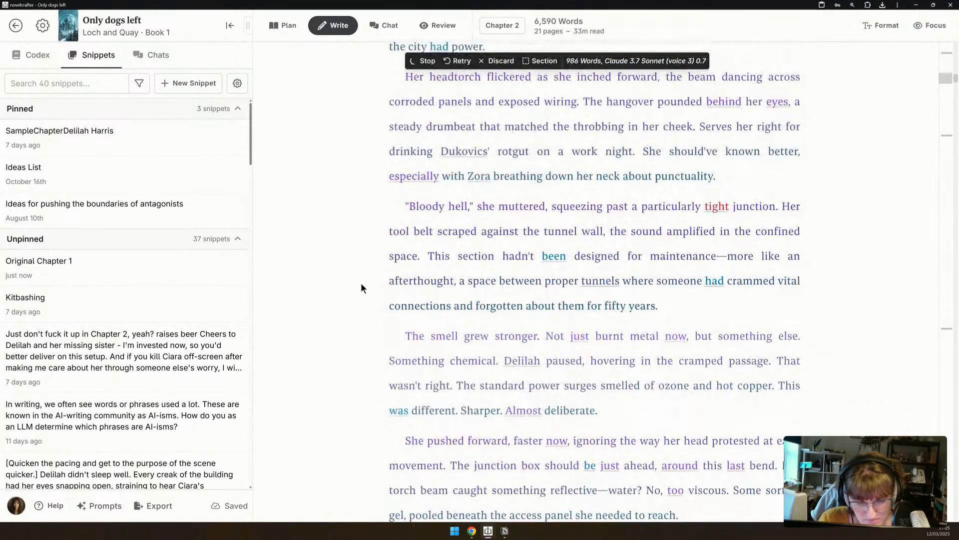
scroll(361, 288, down, 2)
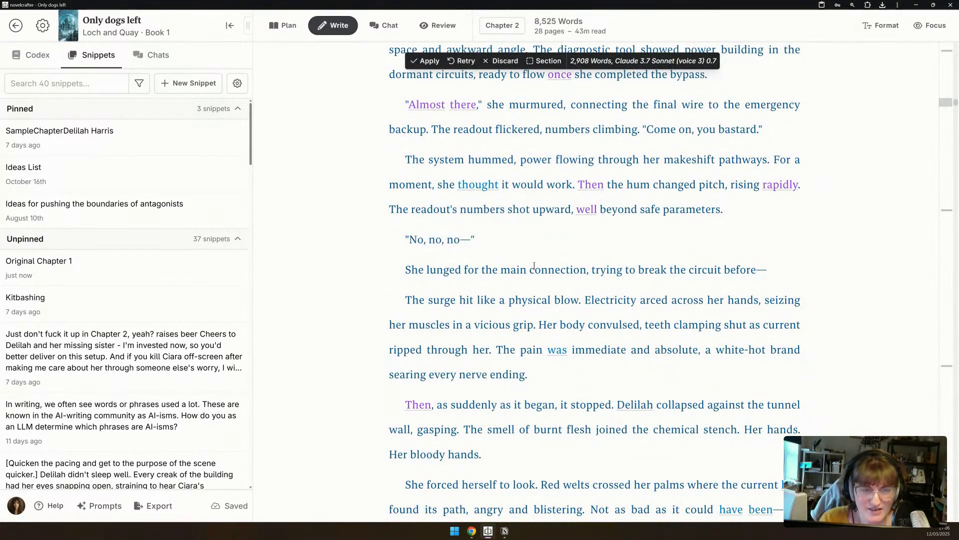
click(542, 66)
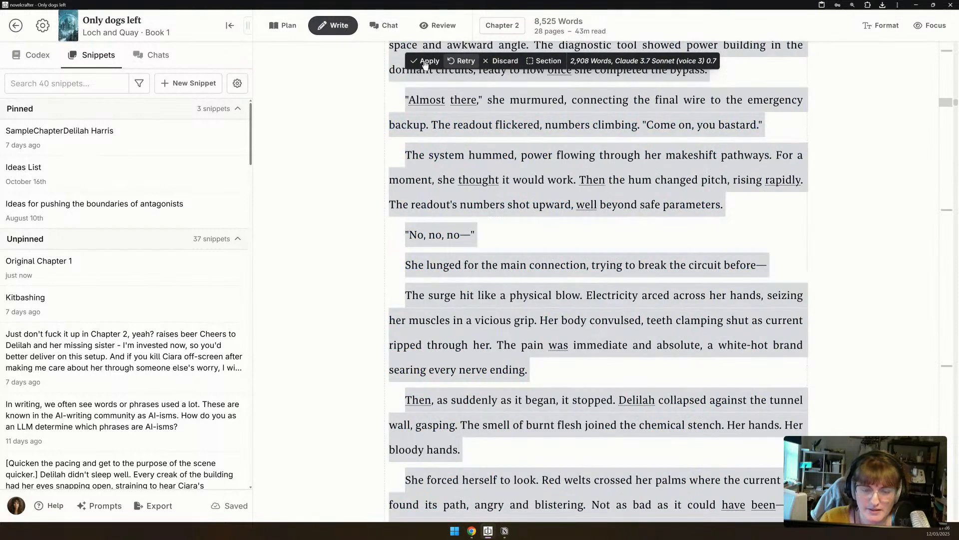
click(546, 292)
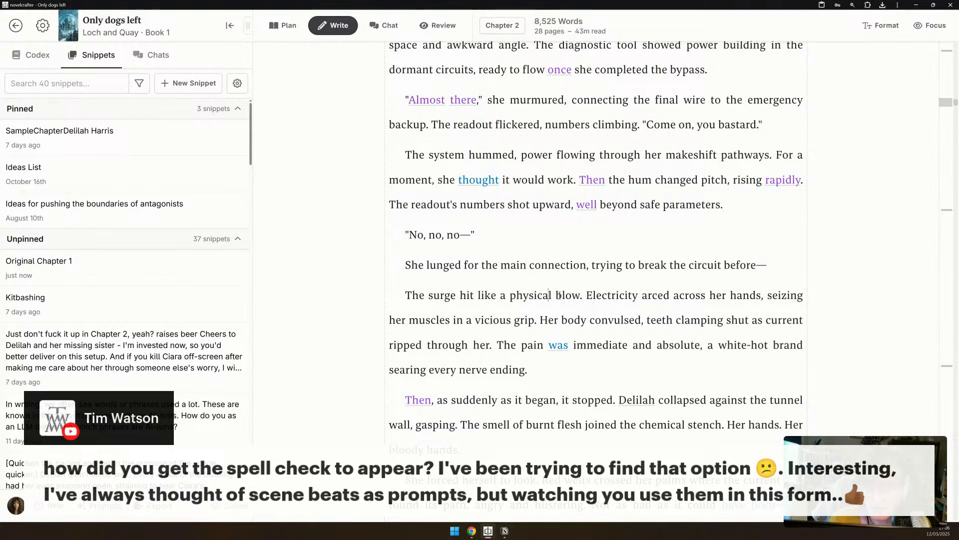
Return to the scene beat and look up the spelling suggestions for the word "kinda".
scroll(581, 294, up, 10)
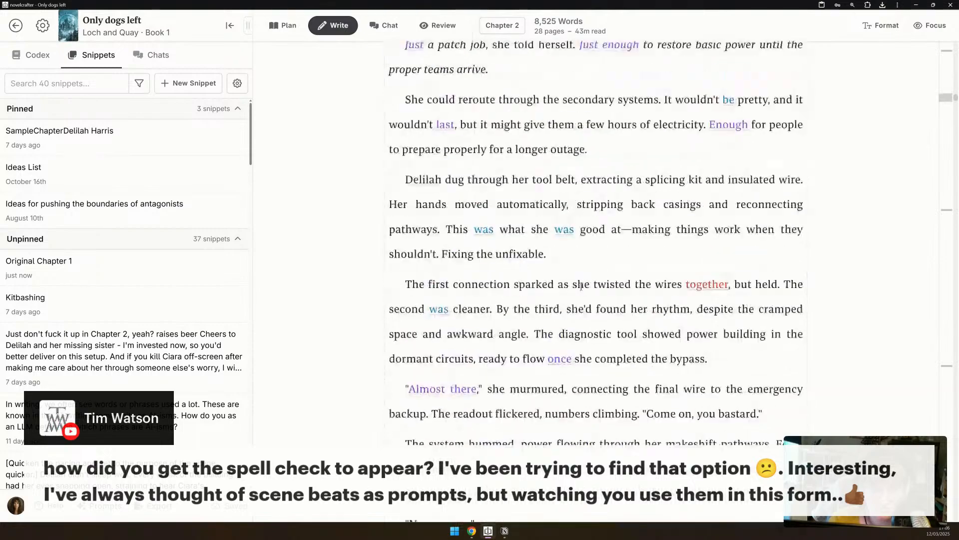
scroll(582, 289, up, 10)
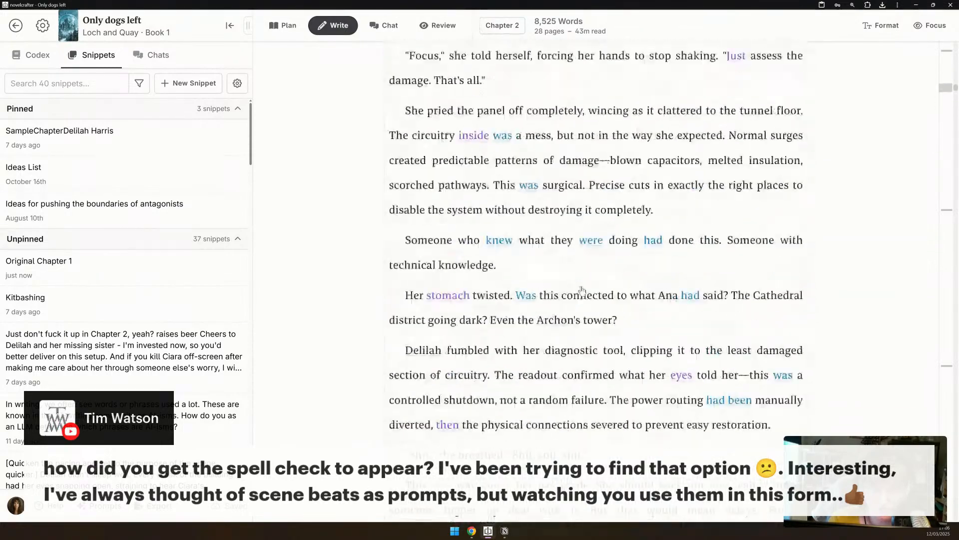
scroll(581, 287, up, 15)
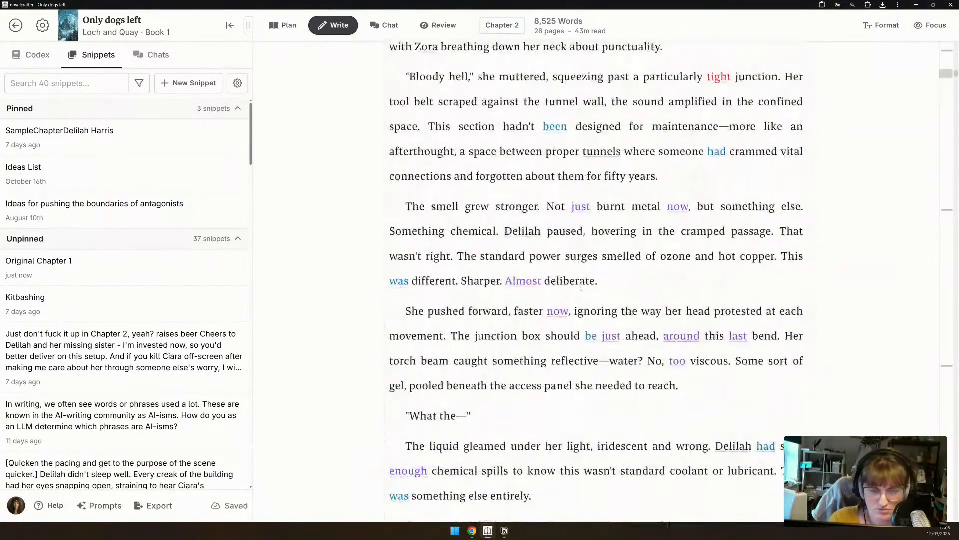
scroll(581, 286, up, 10)
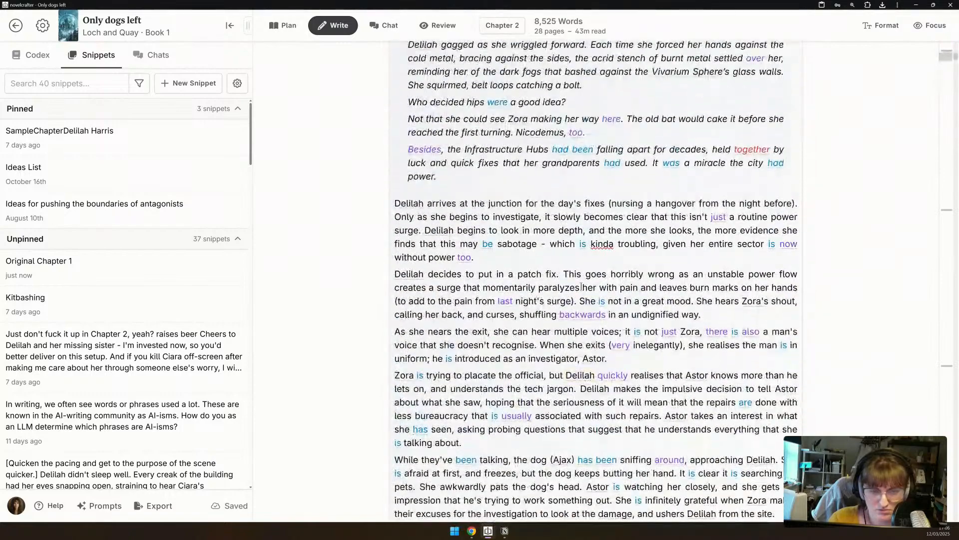
right_click(599, 244)
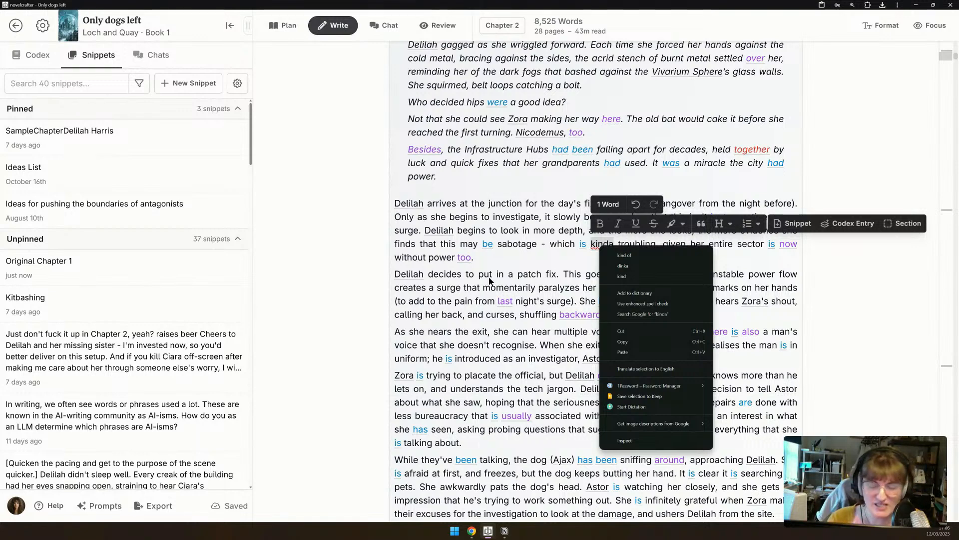
click(482, 244)
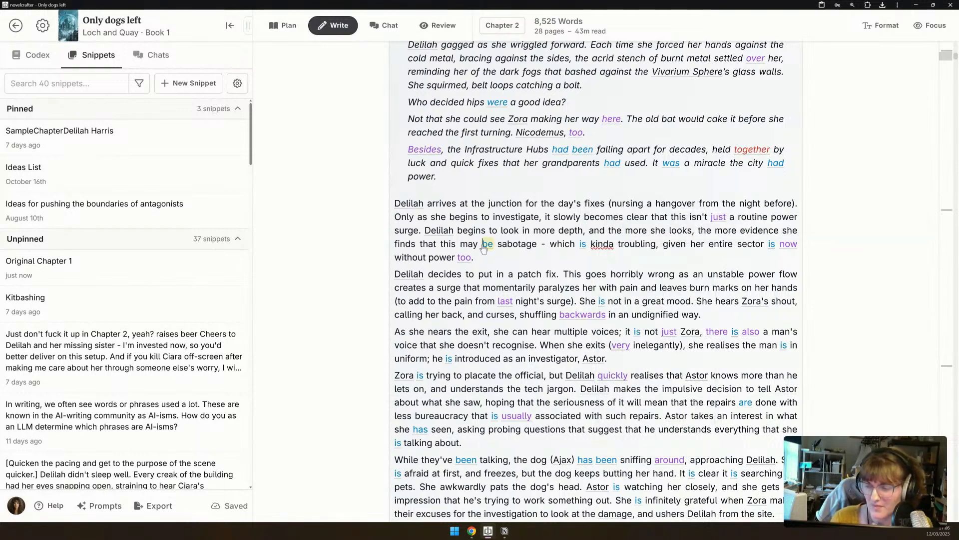
Review the scene beat's sample prose and instructions, and look at the other scene beat further down the chapter.
scroll(527, 364, up, 3)
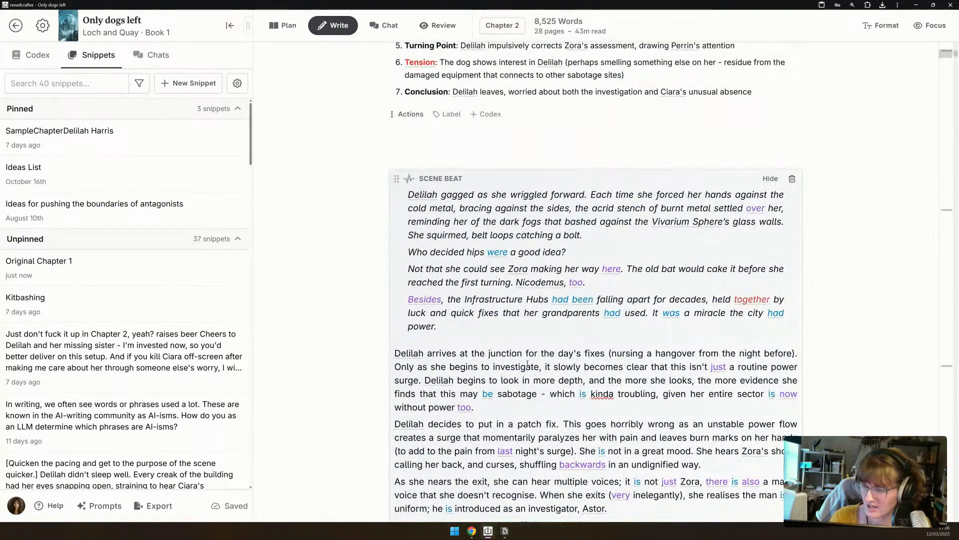
scroll(527, 364, down, 3)
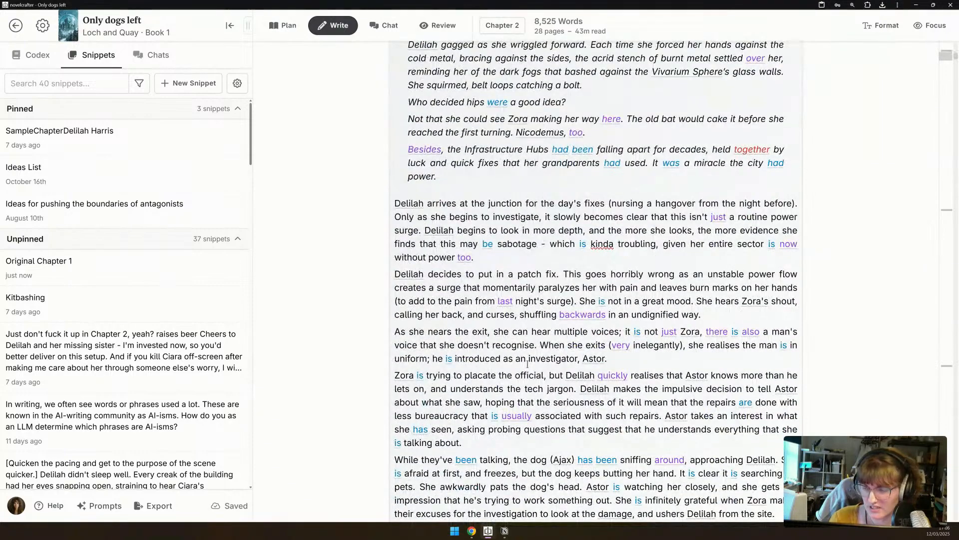
scroll(527, 363, up, 3)
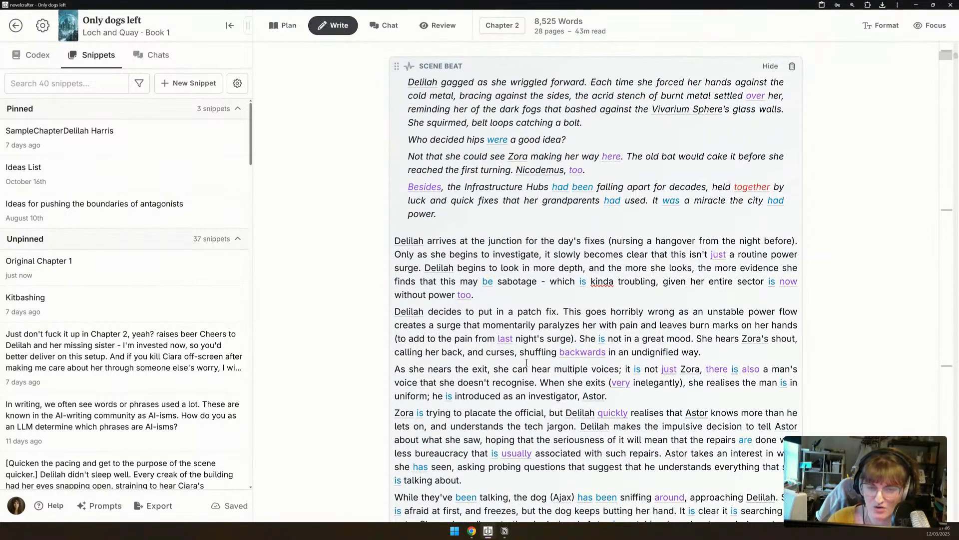
scroll(527, 363, down, 3)
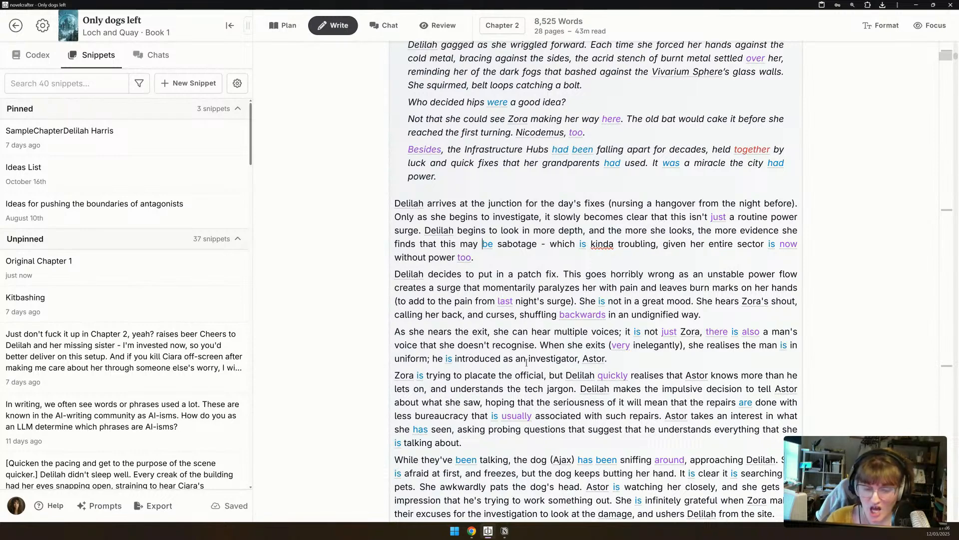
scroll(520, 201, up, 4)
scroll(524, 217, down, 3)
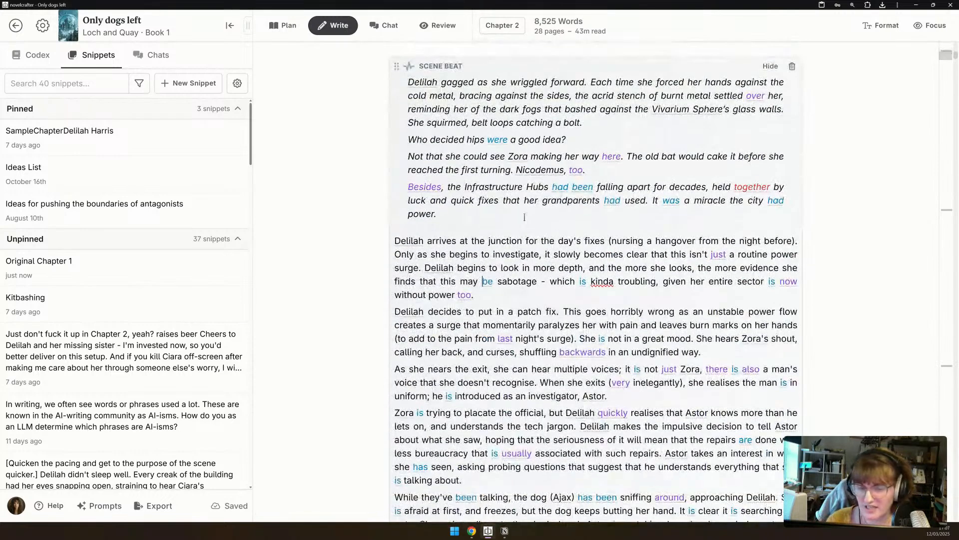
click(945, 210)
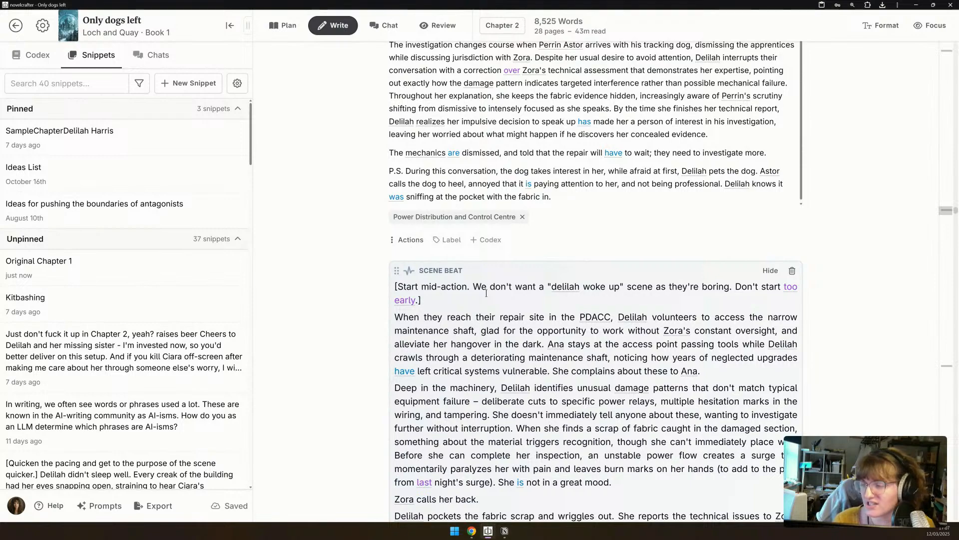
click(949, 55)
drag(949, 56, 942, 61)
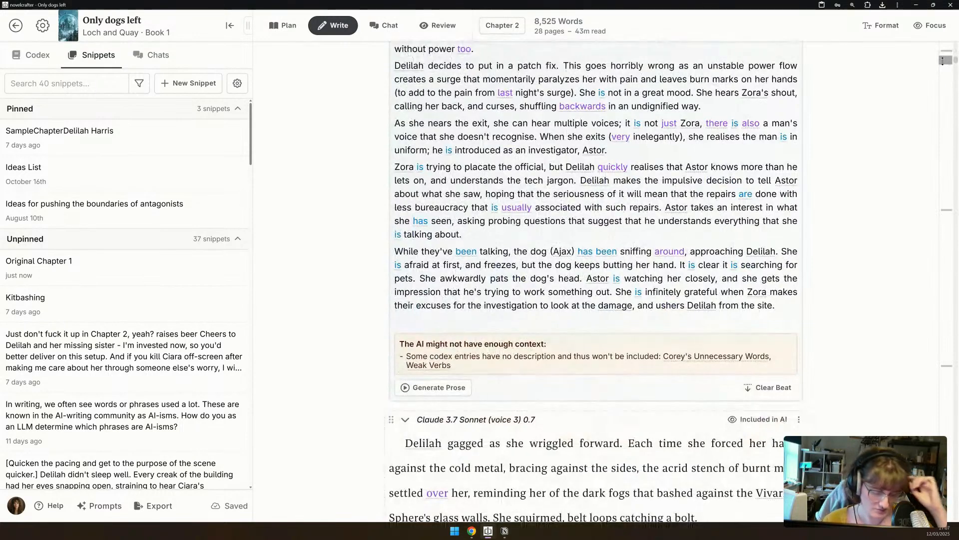
Highlight the sentence "The surge hit like a physical blow." in yellow in the generated prose.
scroll(789, 290, down, 8)
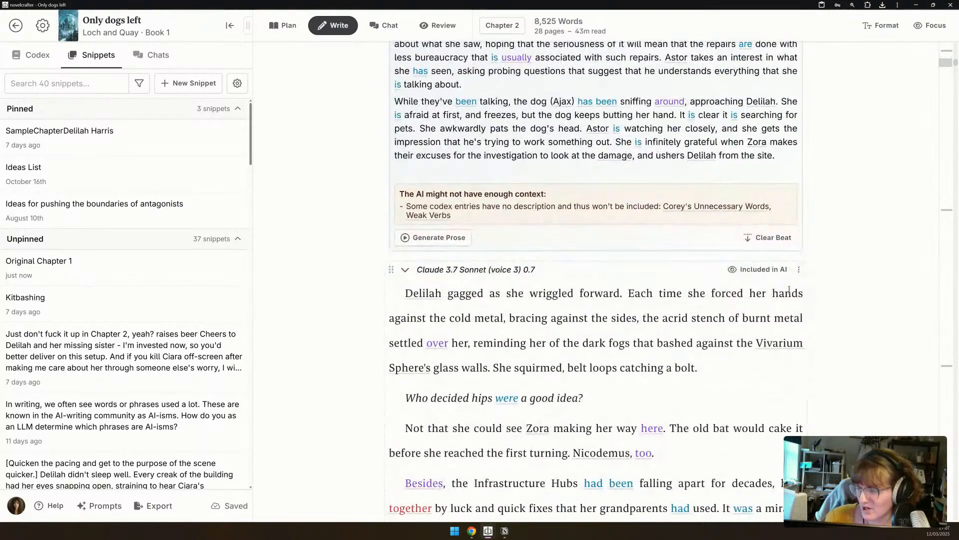
scroll(789, 290, down, 20)
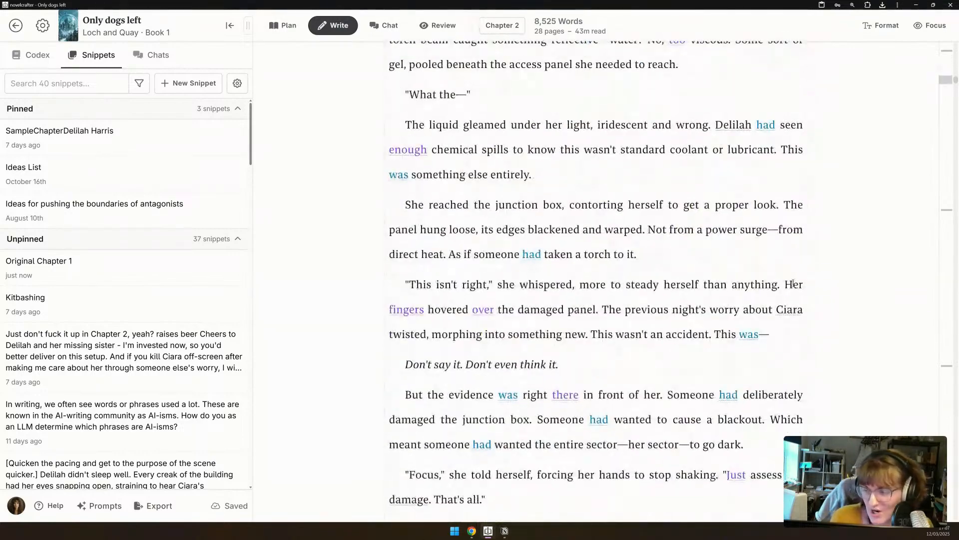
scroll(796, 278, down, 15)
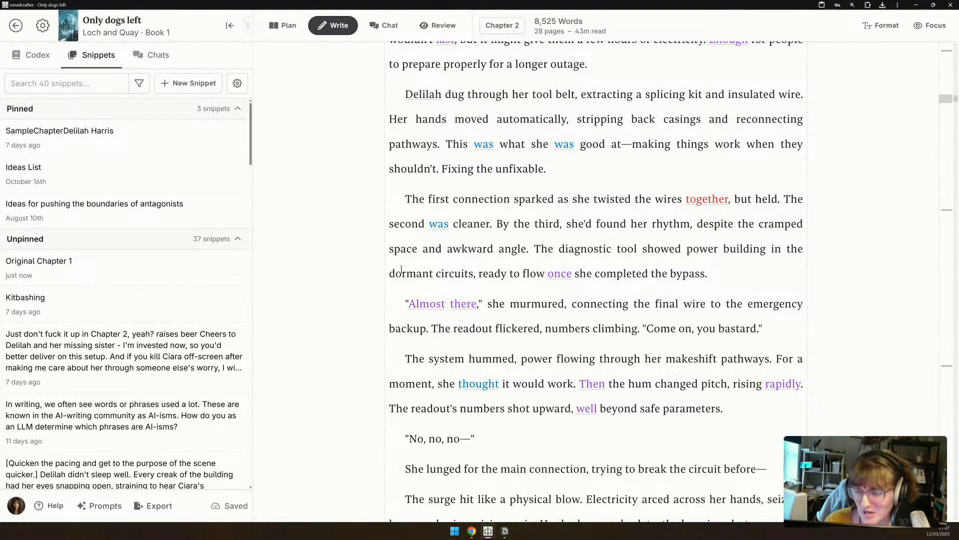
scroll(460, 259, down, 4)
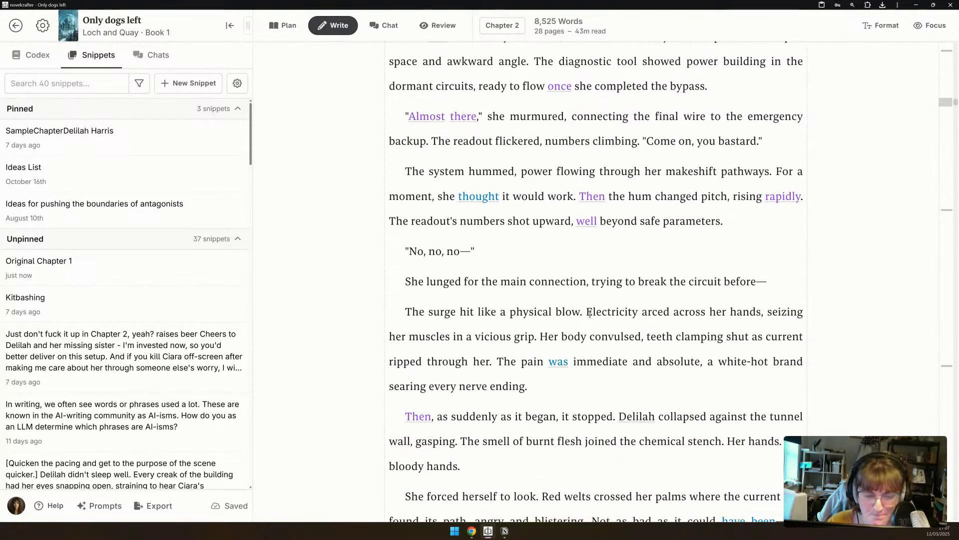
drag(581, 308, 405, 312)
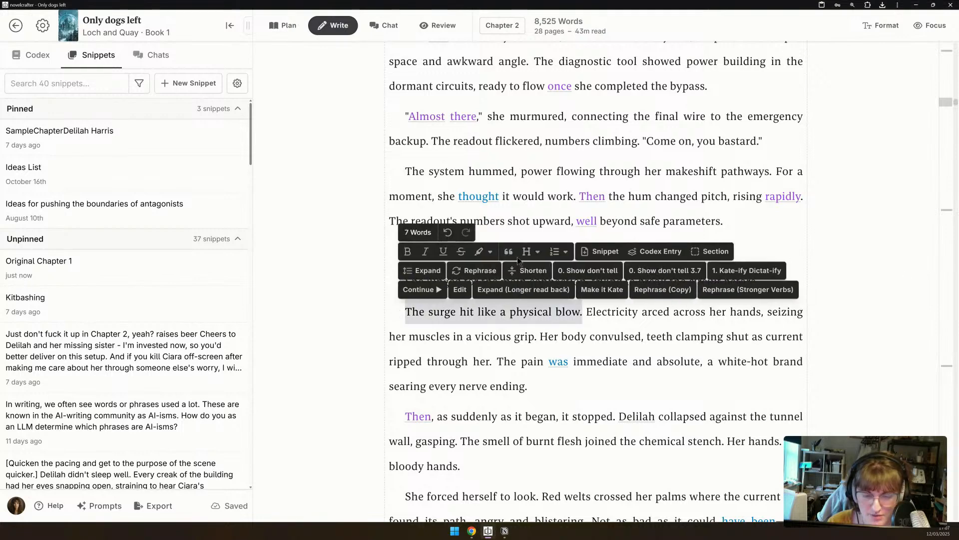
click(489, 255)
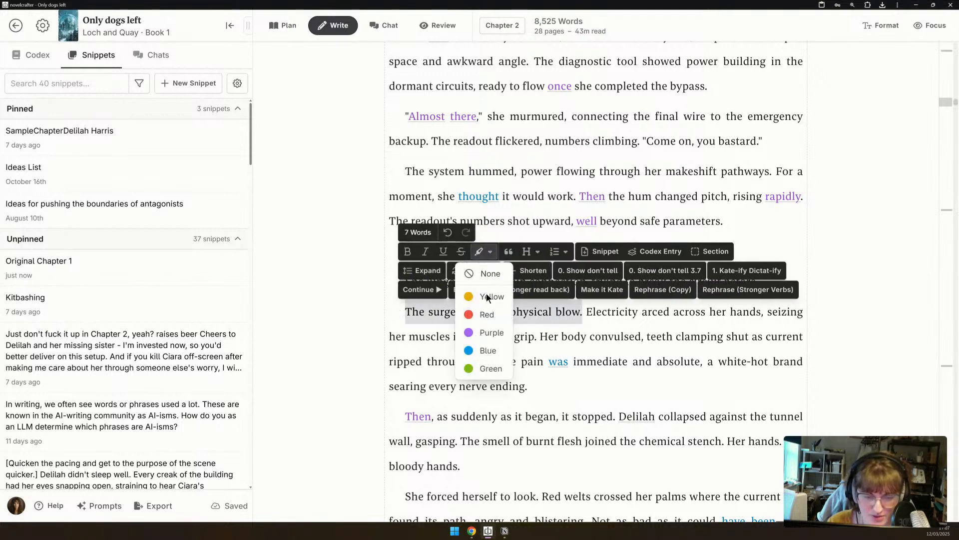
click(486, 296)
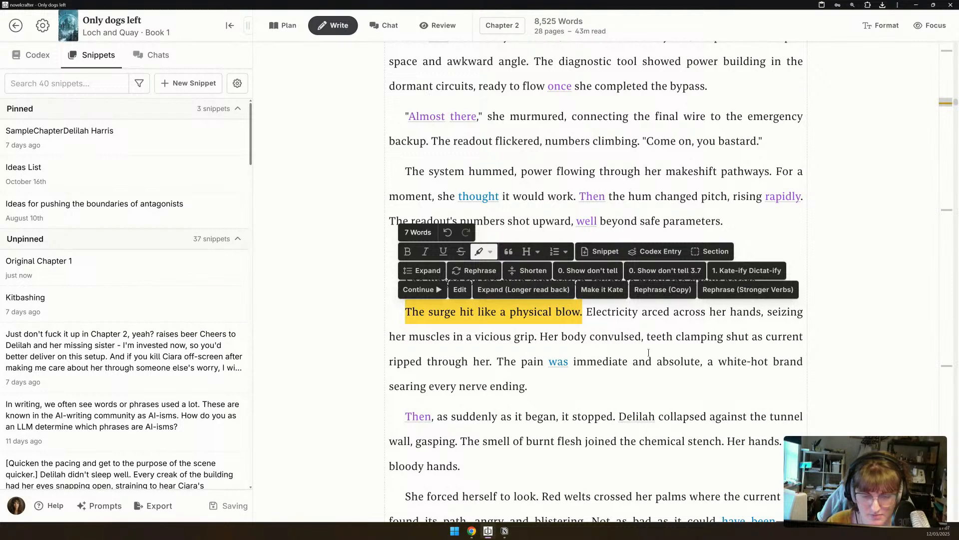
Read the generated prose from the surge to Astor's introduction, examining the "Company?" paragraph and the one about the light in the tunnel.
scroll(597, 342, down, 2)
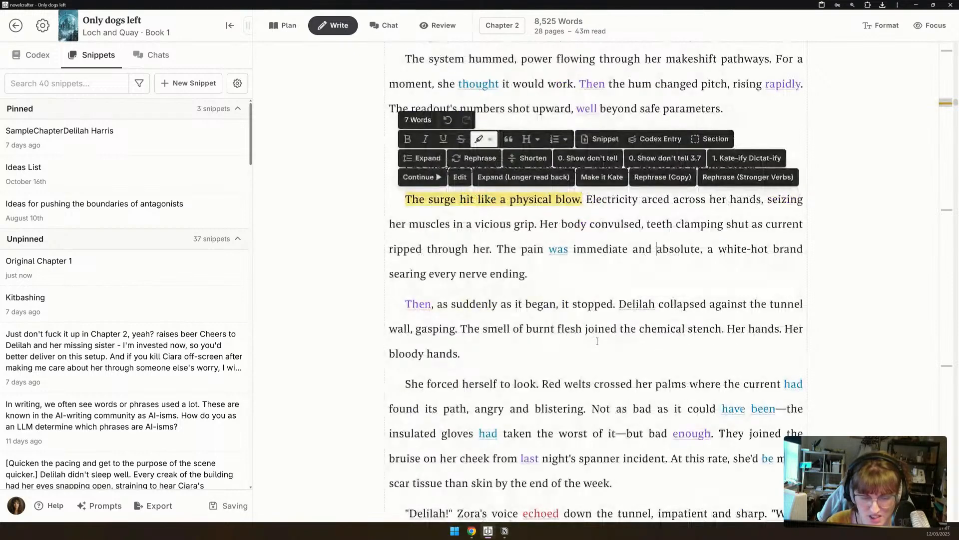
scroll(596, 338, down, 1)
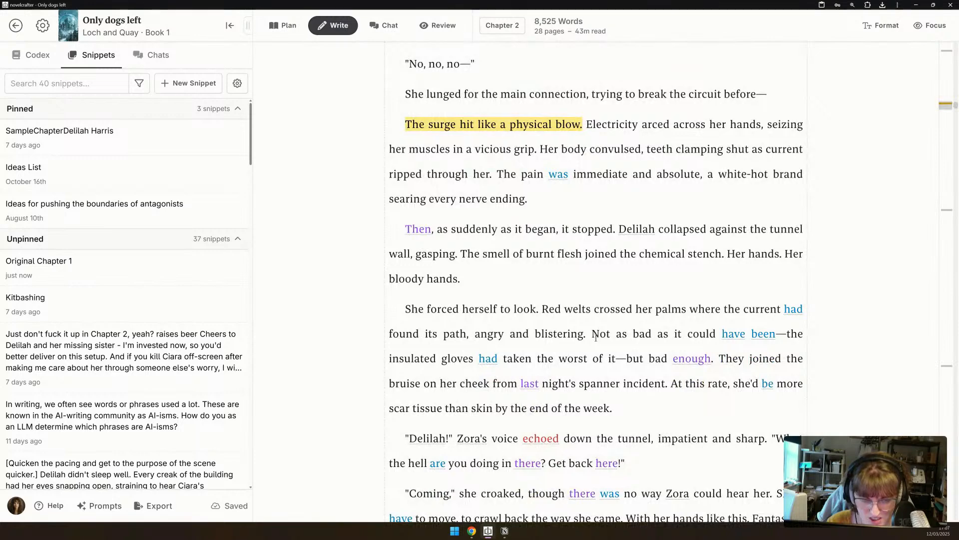
scroll(596, 338, down, 1)
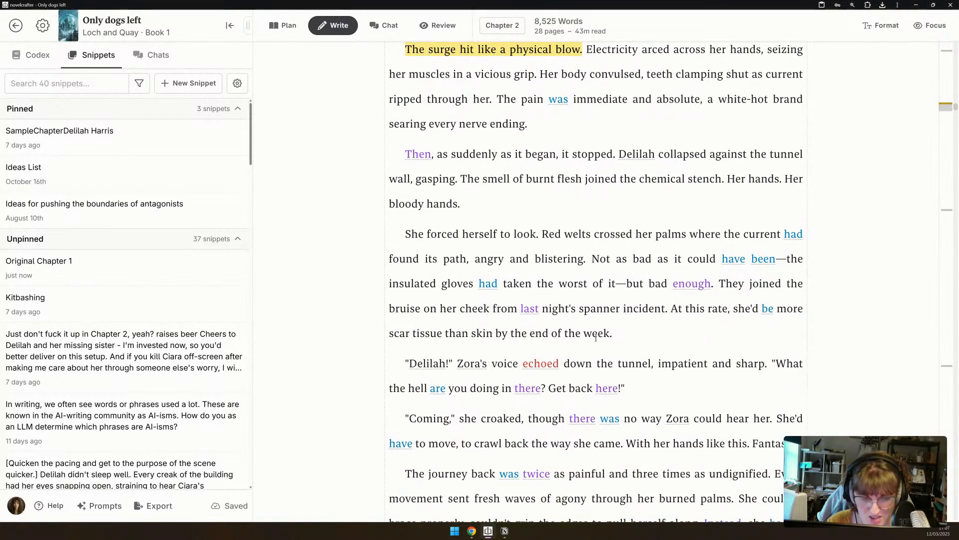
scroll(596, 338, down, 2)
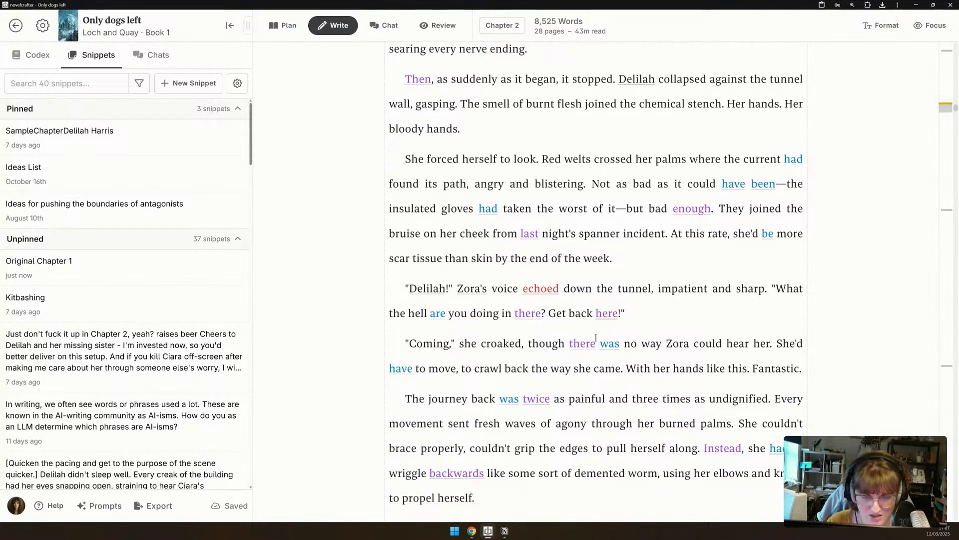
scroll(596, 338, down, 1)
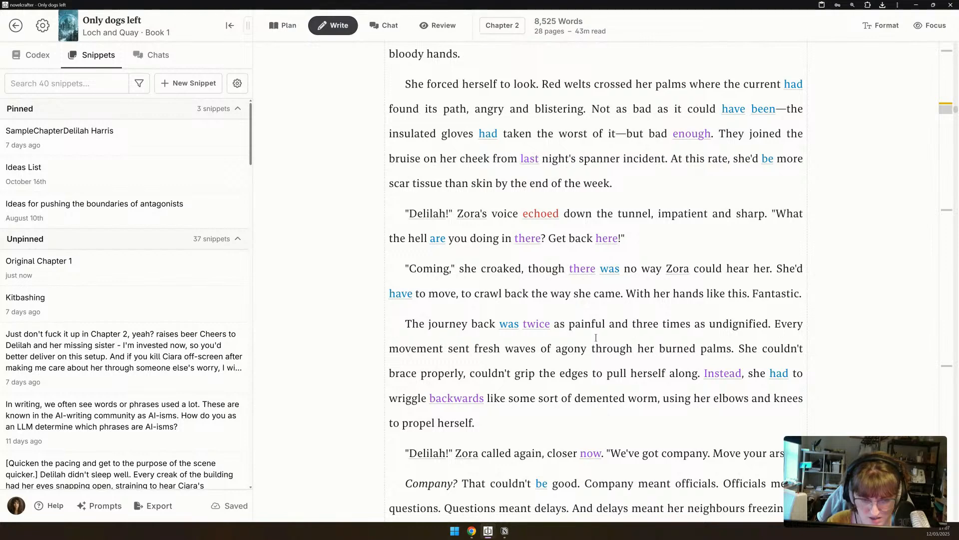
scroll(596, 338, down, 2)
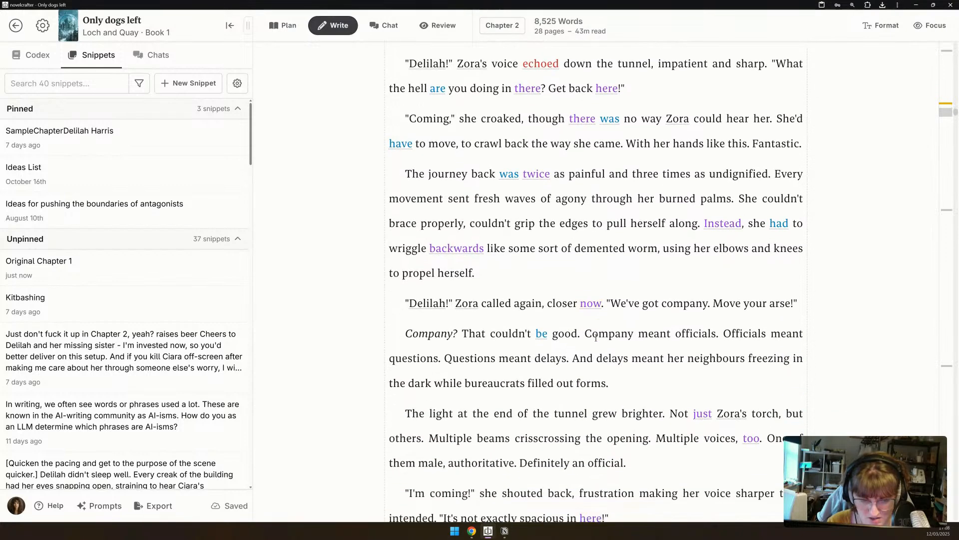
scroll(597, 337, down, 1)
scroll(596, 338, down, 3)
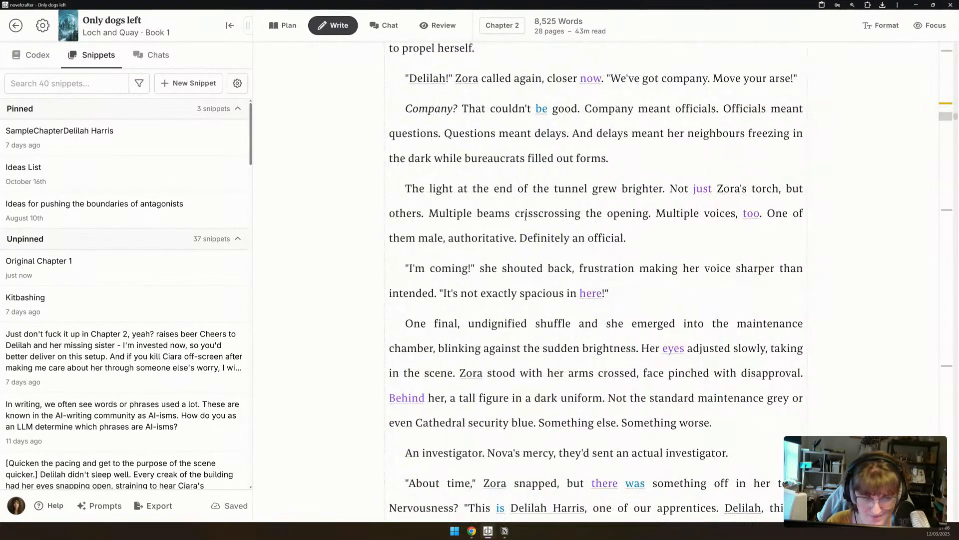
drag(402, 102, 610, 159)
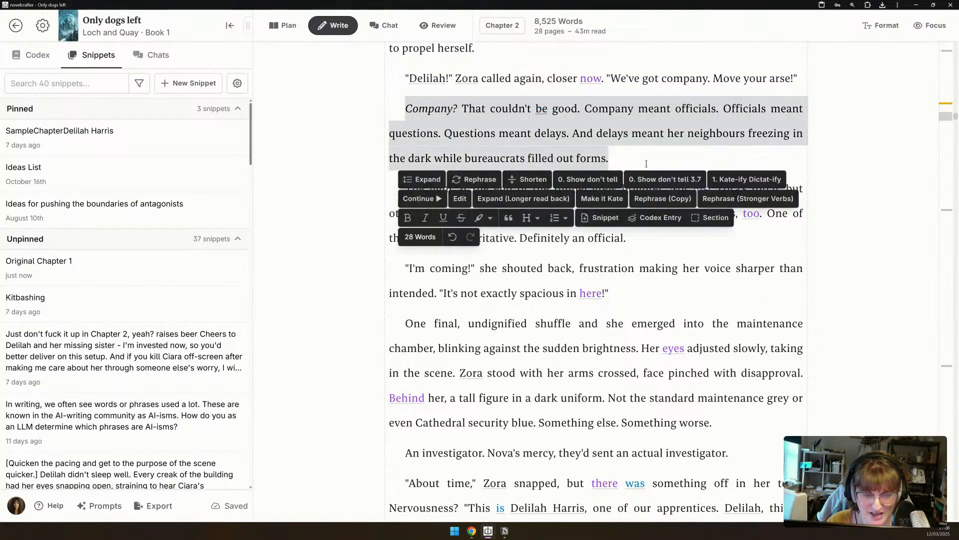
click(658, 132)
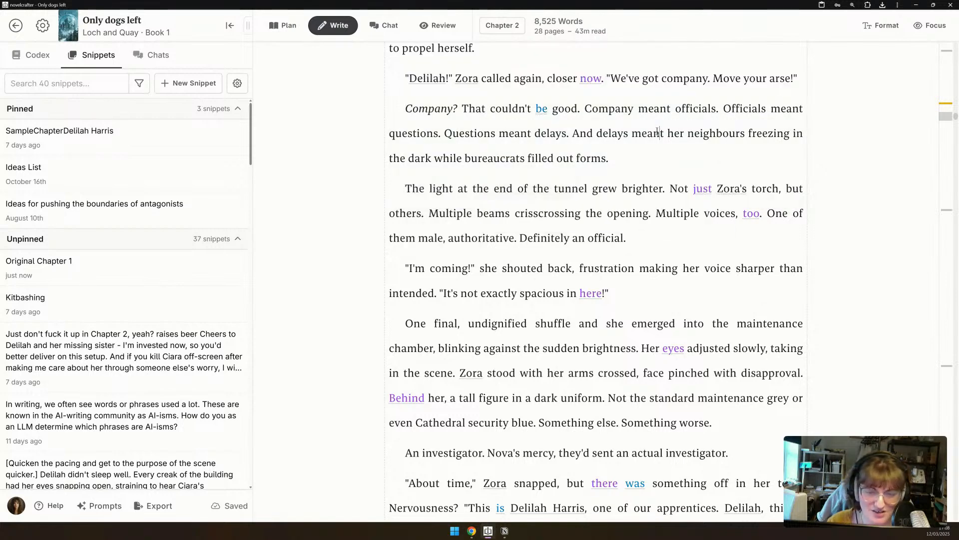
scroll(390, 193, down, 3)
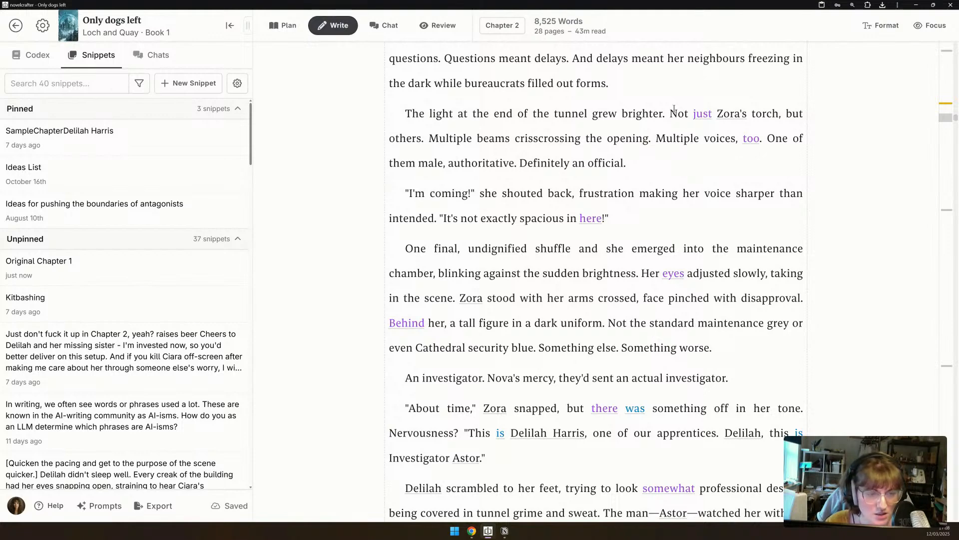
drag(670, 114, 626, 163)
click(600, 116)
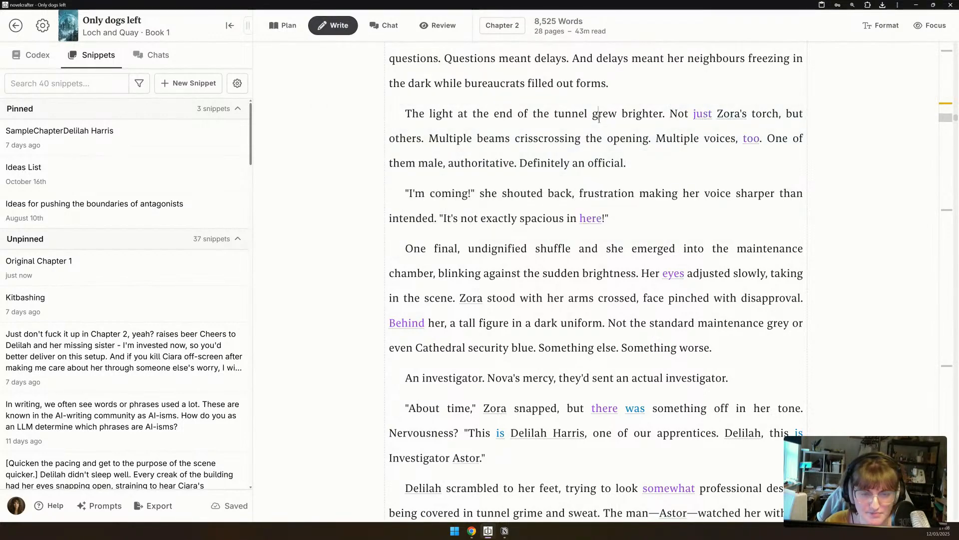
Insert "(although that didn't say much, given it was her usual expression)" after "face pinched with disapproval" in Zora's description.
scroll(599, 116, down, 3)
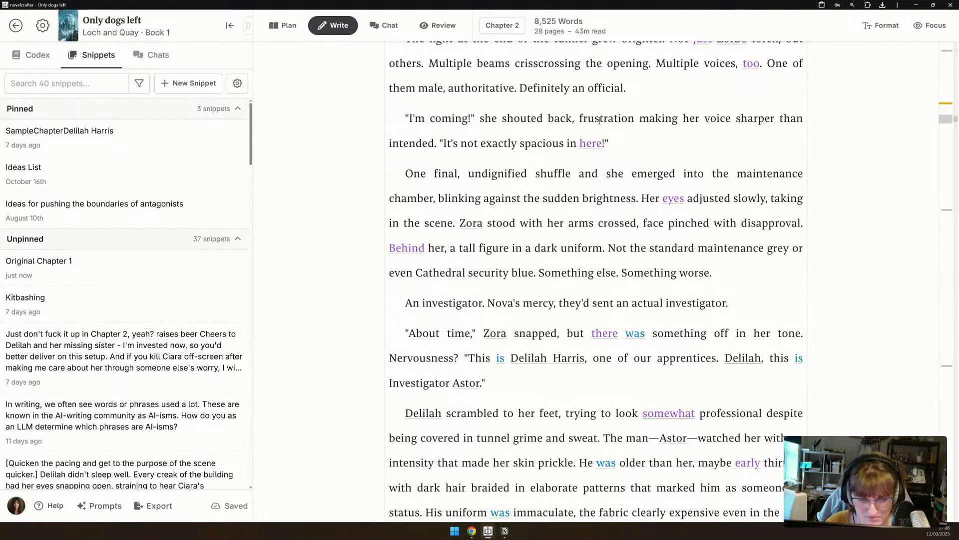
click(800, 222)
text((although that)
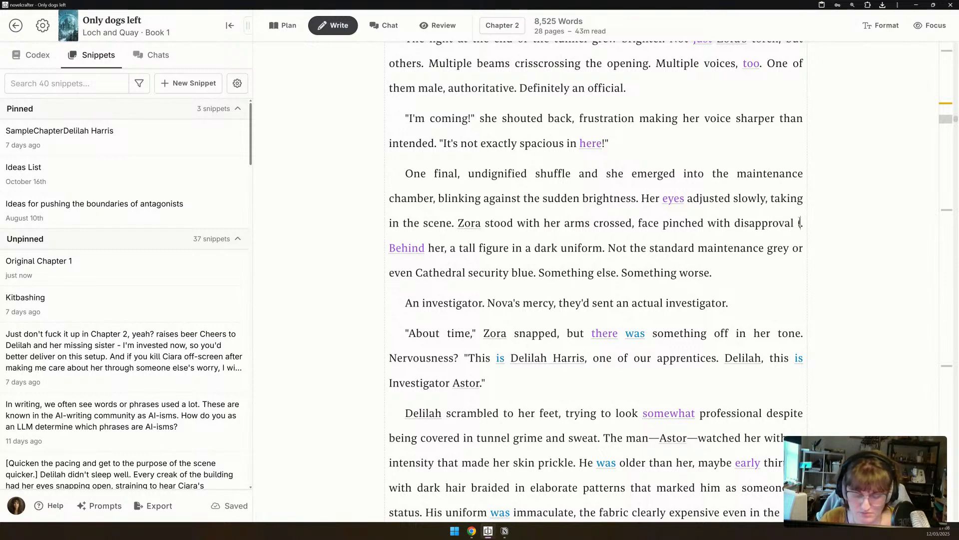
text( d)
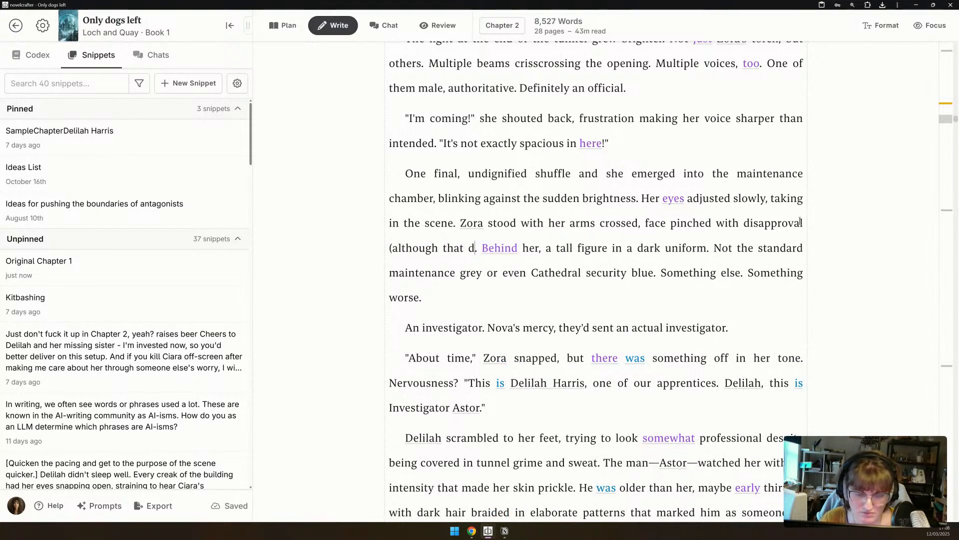
text(idn't say much, given it was )
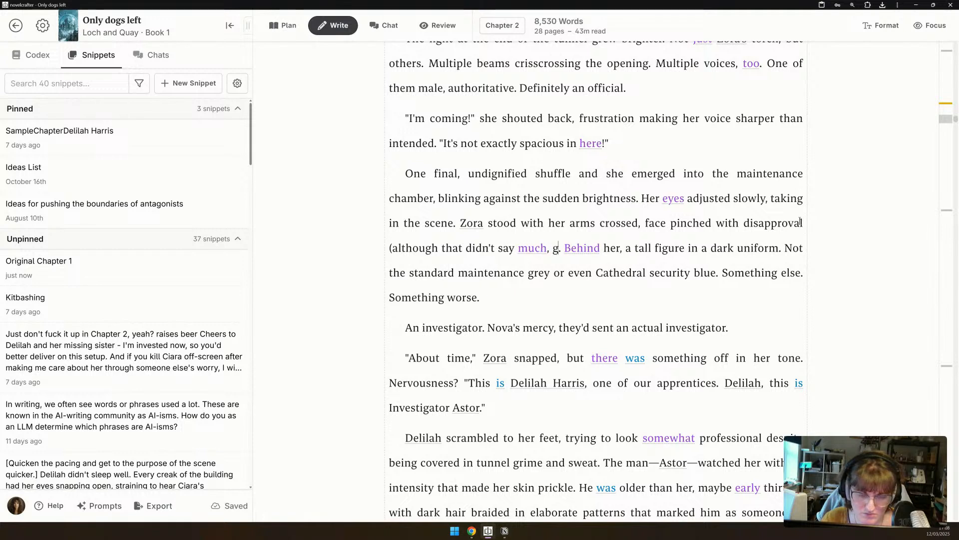
text(her usual expr)
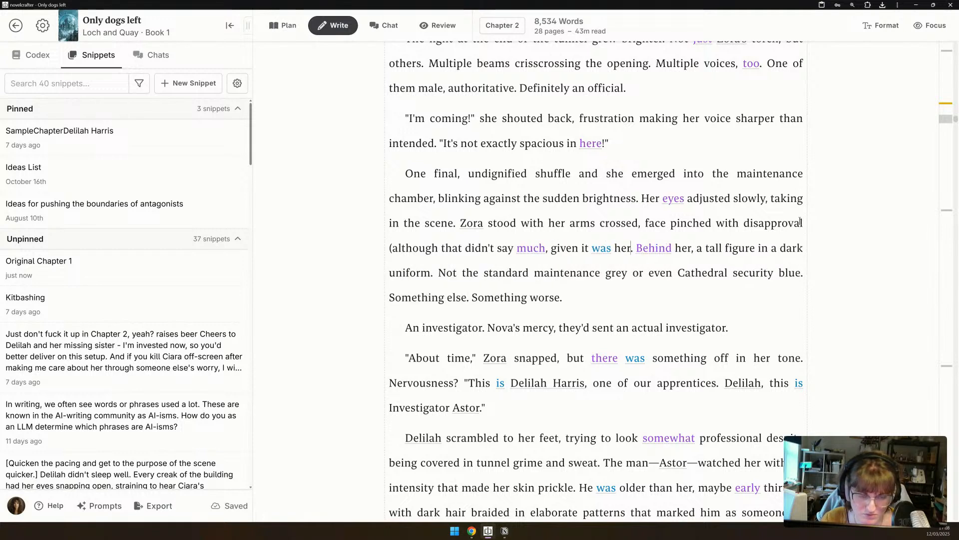
text(ession))
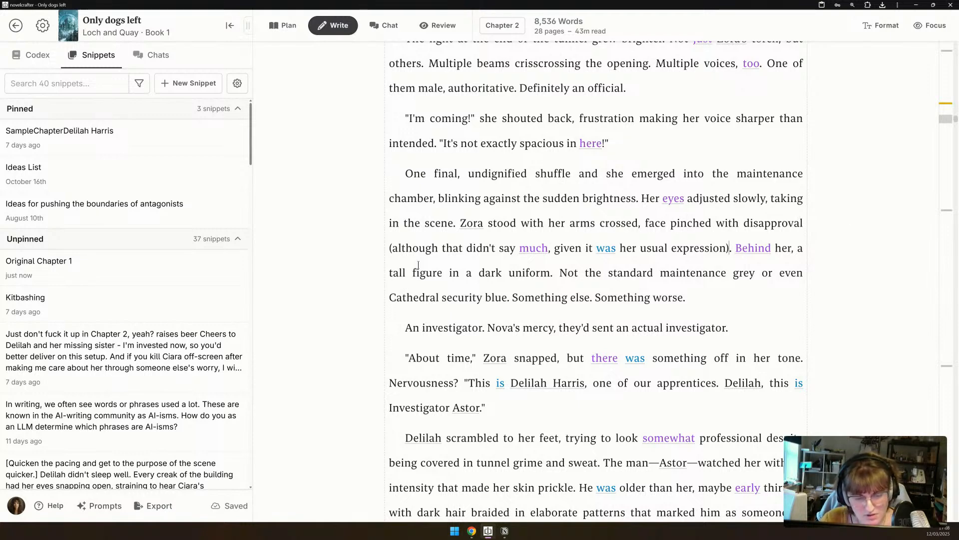
In Astor's description, delete "that marked him as someone of status" and replace "clearly expensive even in the dim light" with "unpatched".
scroll(418, 265, down, 1)
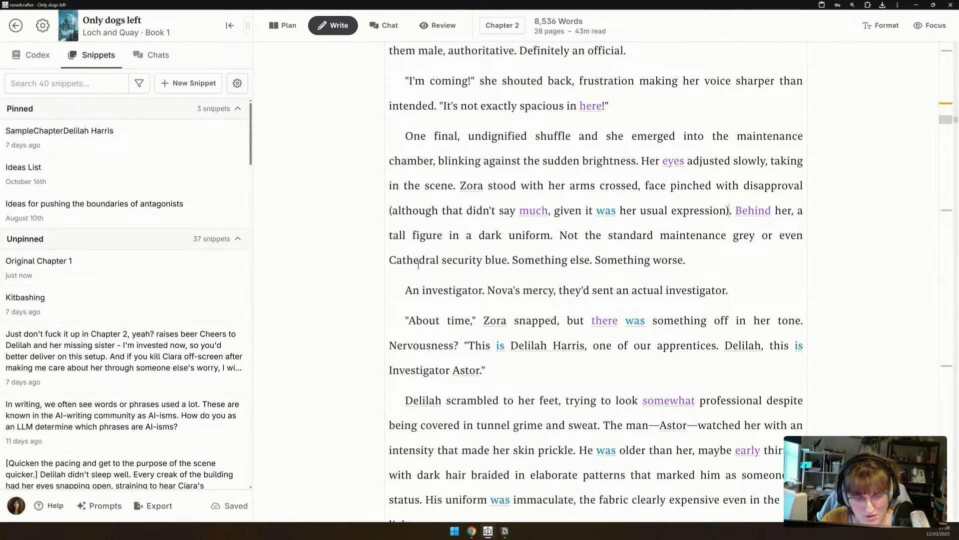
scroll(418, 265, down, 2)
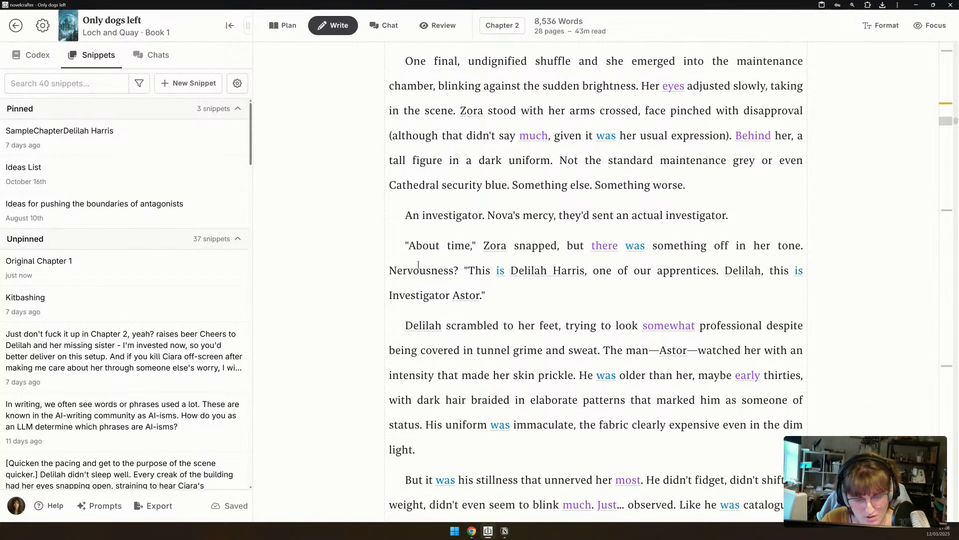
scroll(418, 265, down, 2)
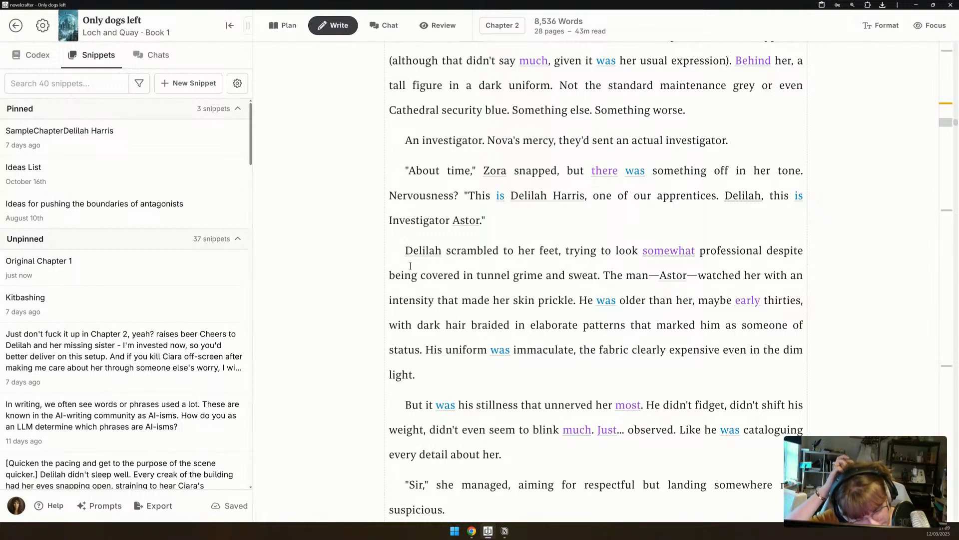
scroll(410, 266, down, 2)
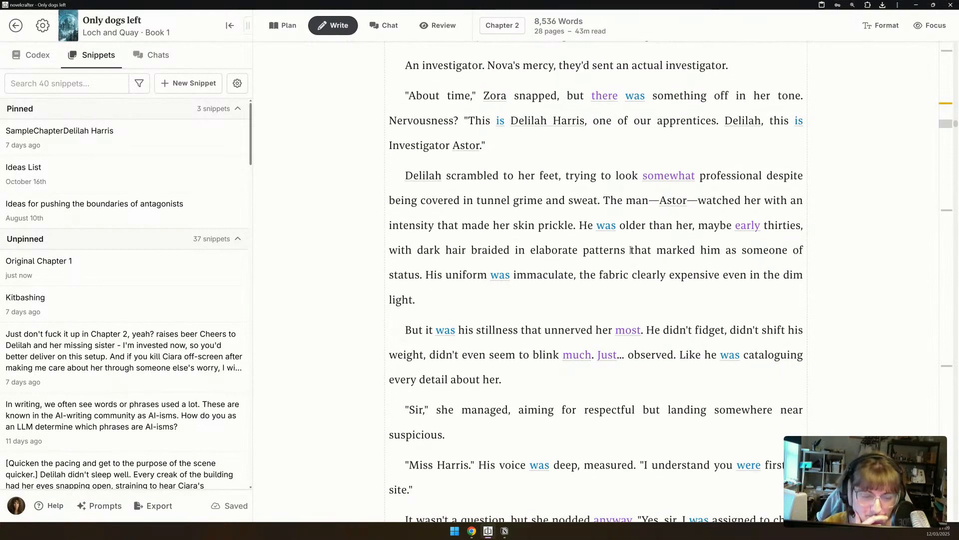
drag(626, 250, 419, 276)
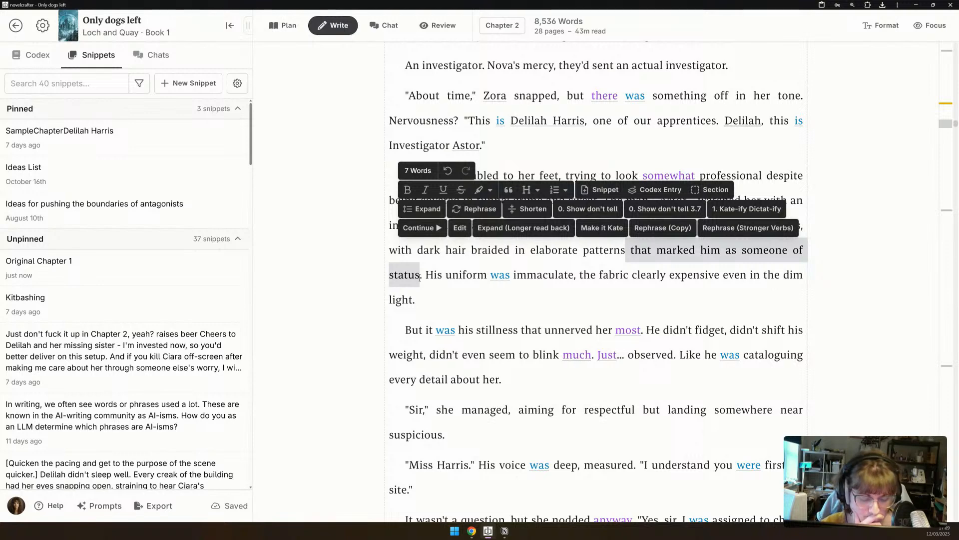
key(BackSpace)
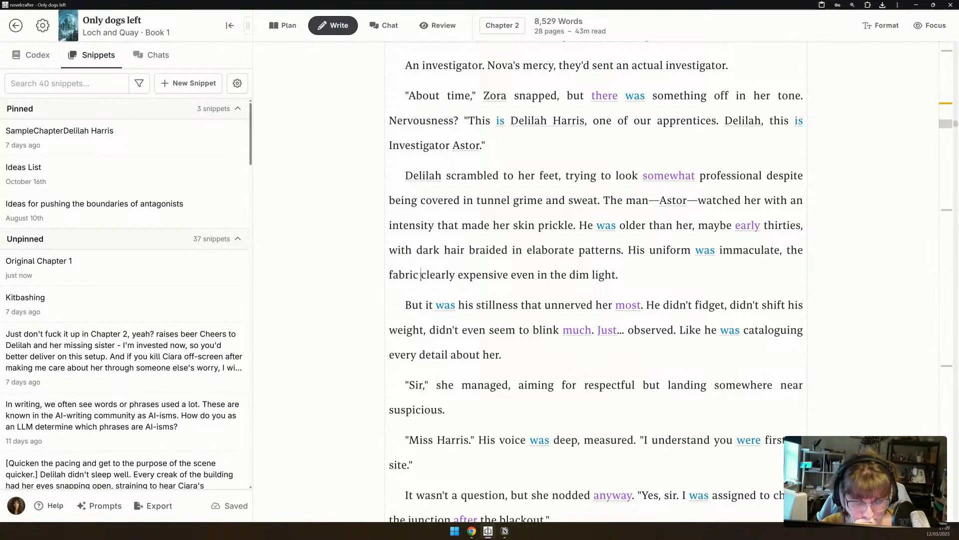
drag(420, 276, 617, 275)
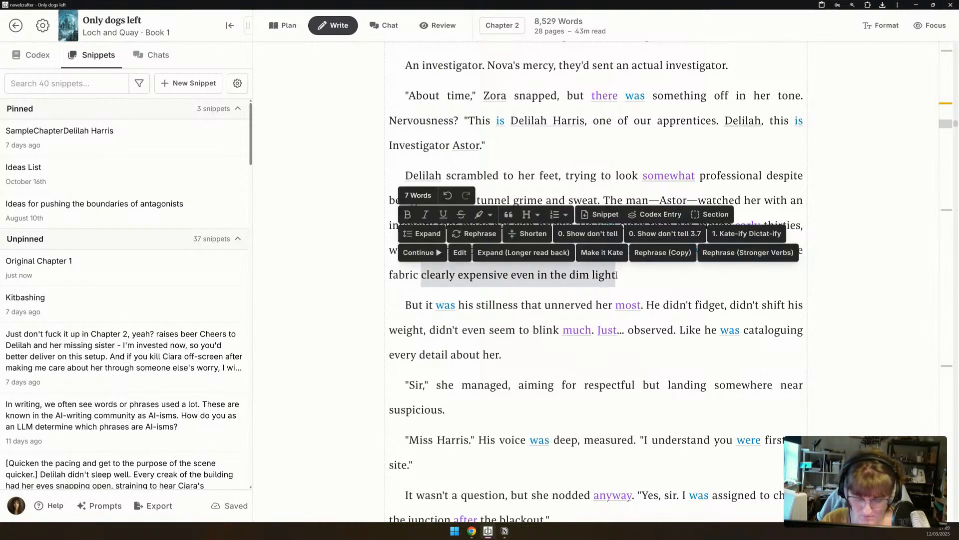
text(unpatched.)
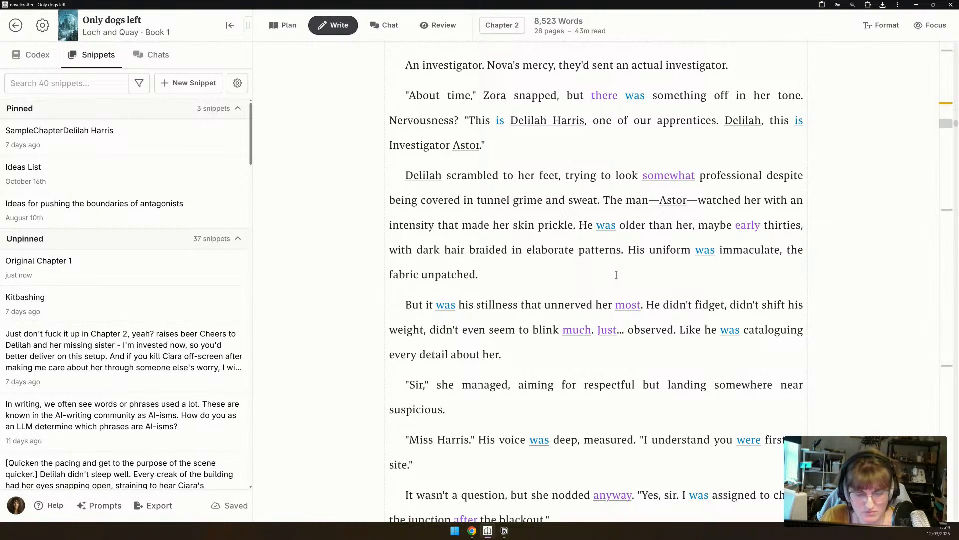
Delete the sentence "Like he was cataloguing every detail about her." from the paragraph about Astor's stillness.
scroll(616, 275, down, 3)
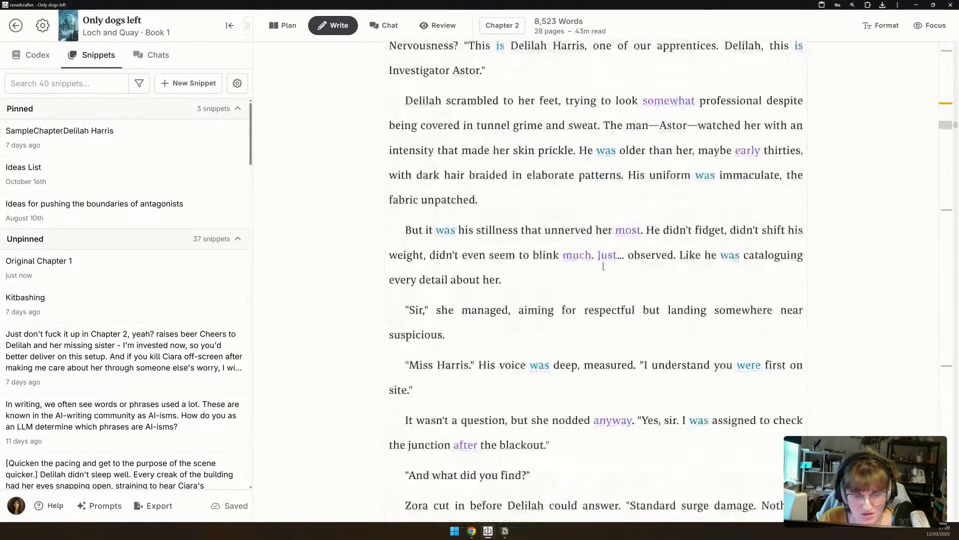
scroll(603, 266, down, 1)
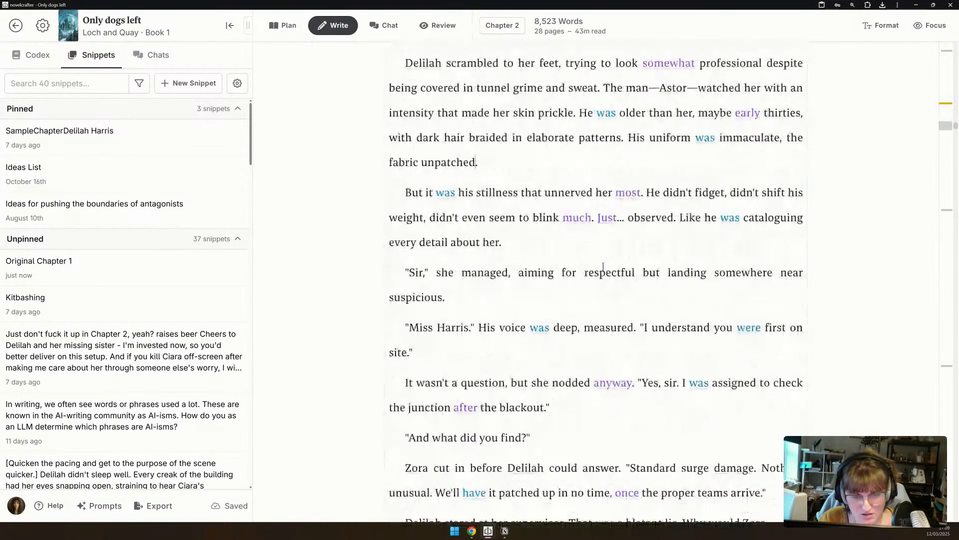
drag(678, 238, 677, 219)
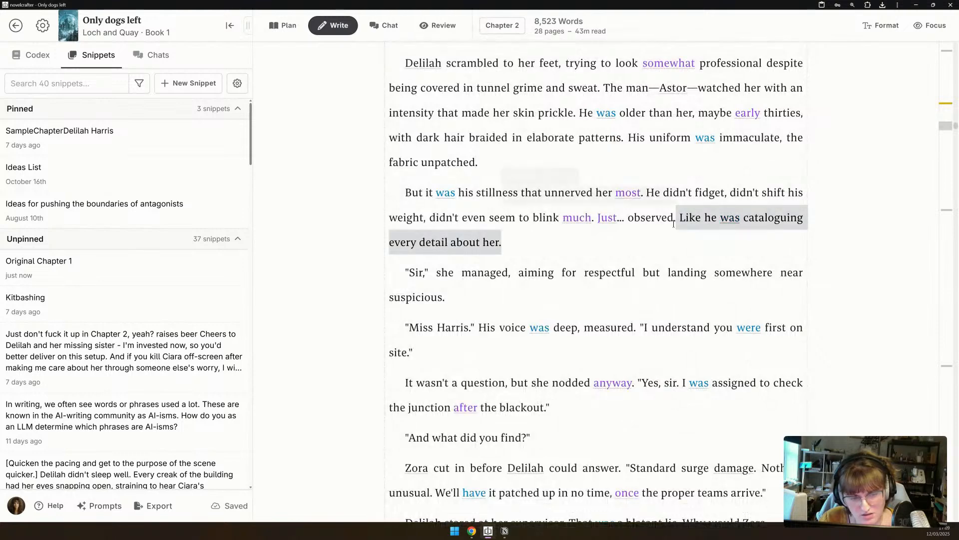
key(BackSpace)
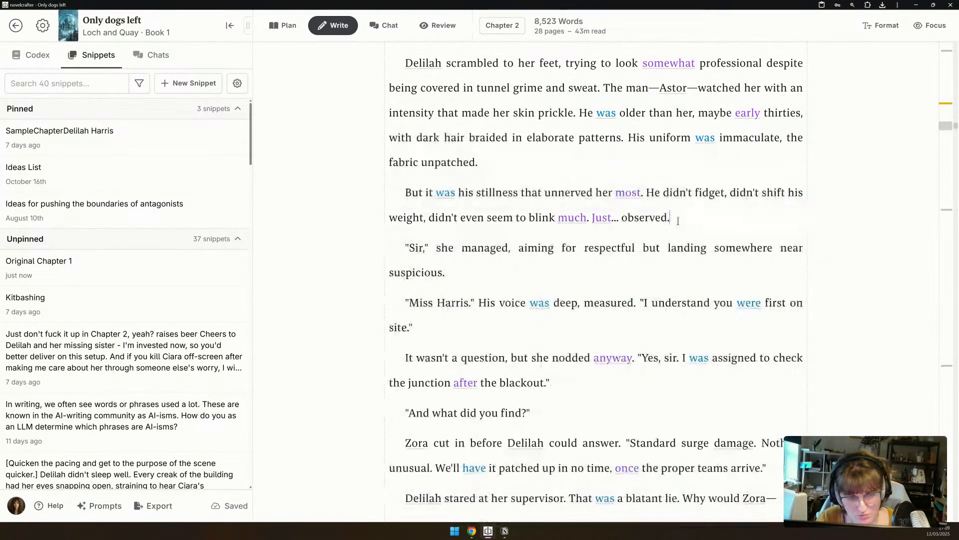
Replace "Miss" with "Apprentice" in Astor's first line of dialogue, and remove "Miss" from his question after Zora's interruption.
scroll(679, 220, down, 3)
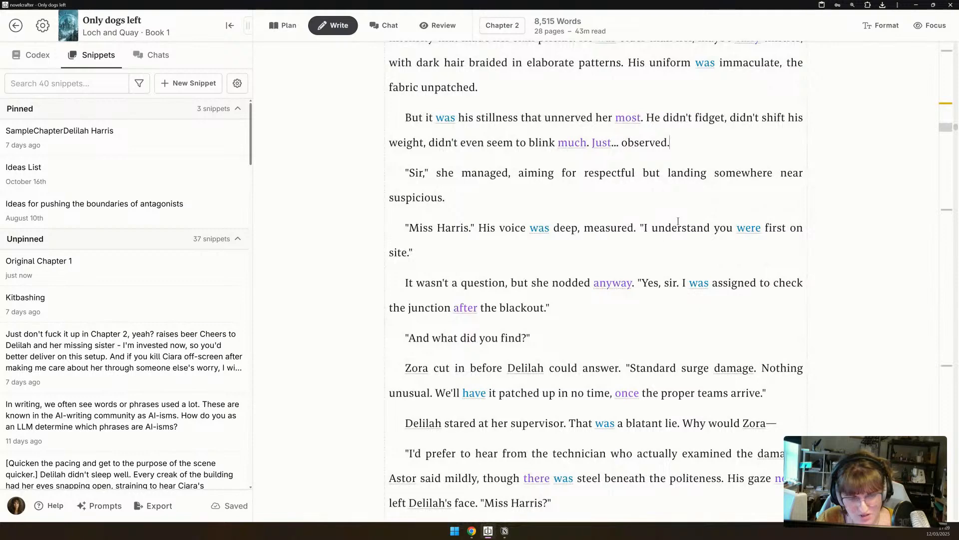
double_click(417, 227)
text(Apprentice)
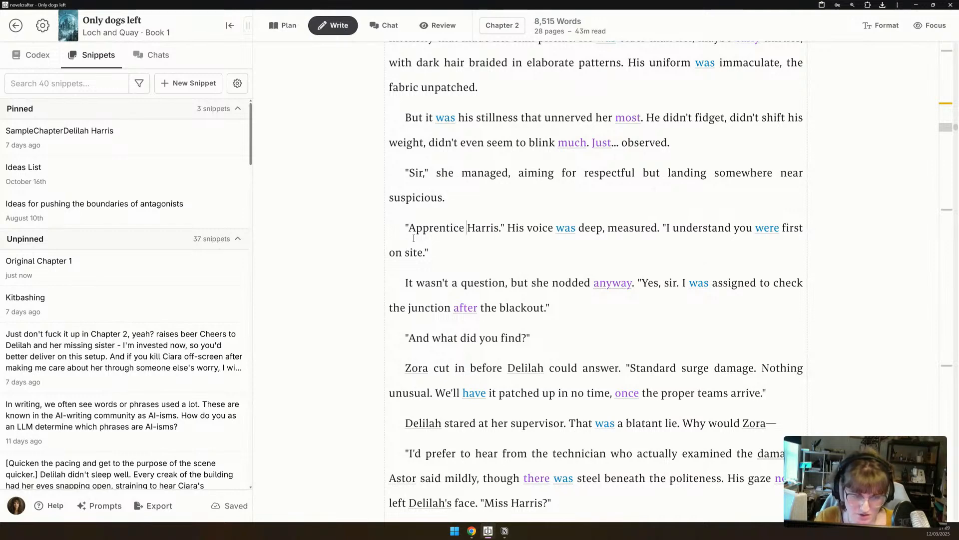
scroll(496, 260, down, 1)
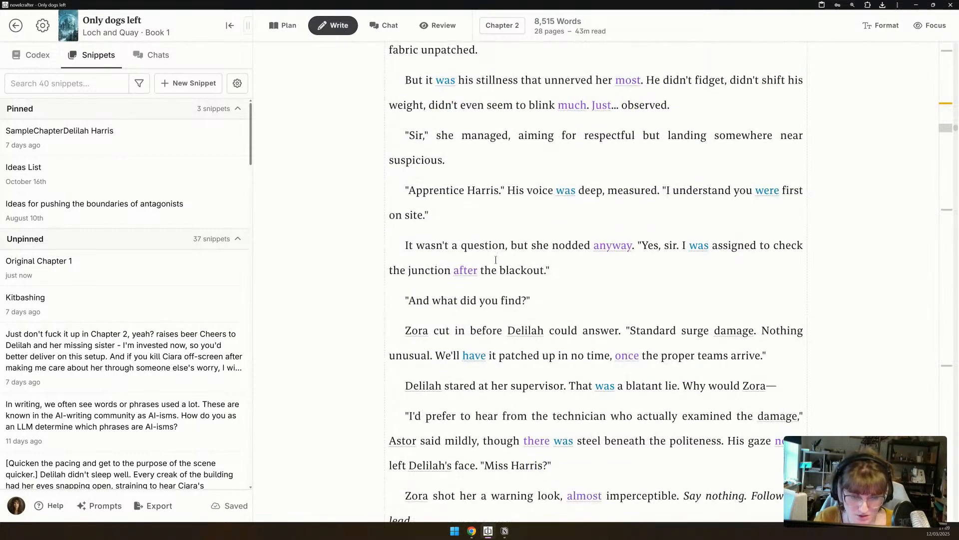
scroll(496, 260, down, 1)
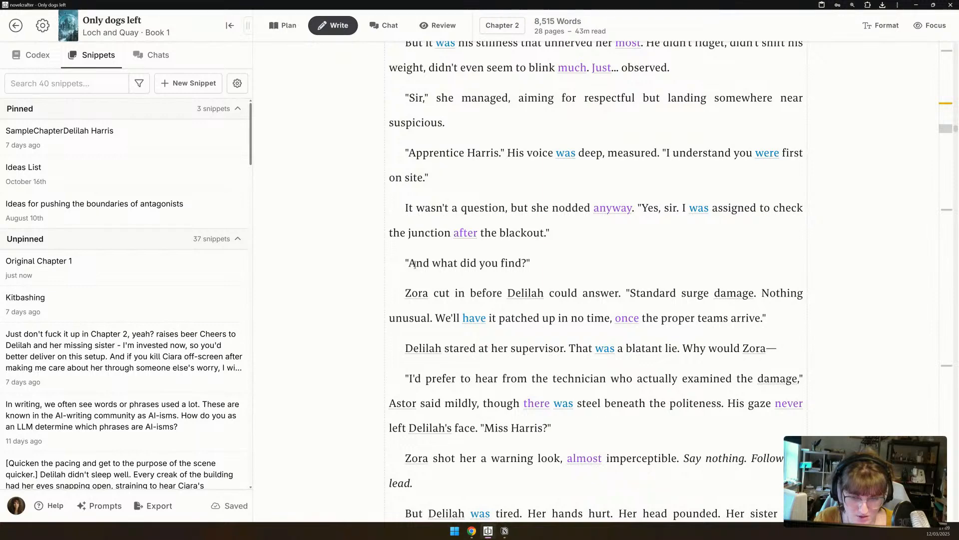
scroll(404, 264, down, 1)
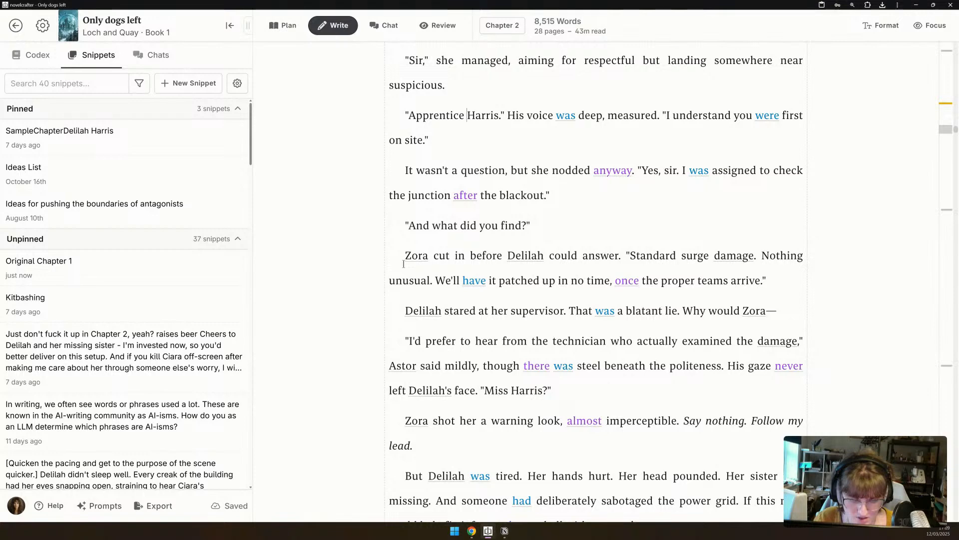
scroll(404, 264, down, 3)
double_click(494, 278)
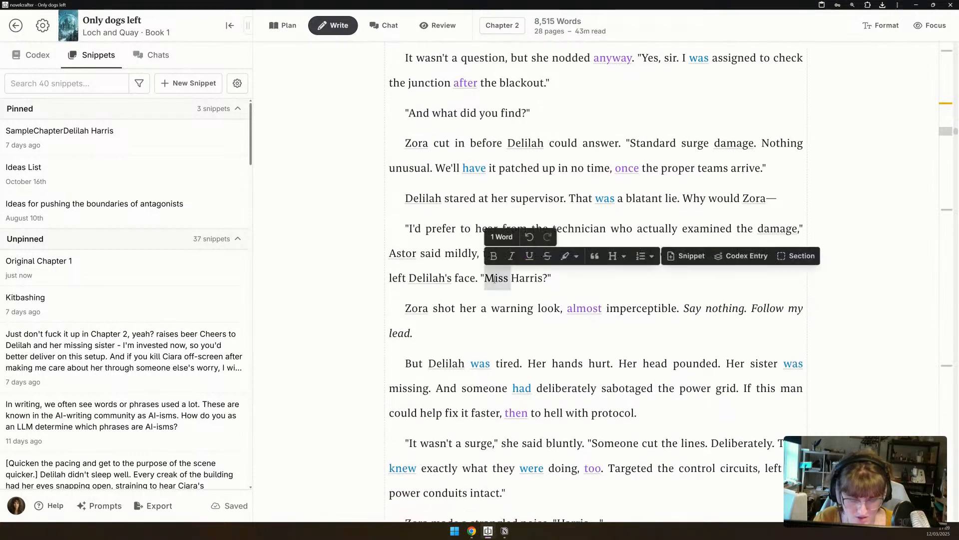
key(BackSpace)
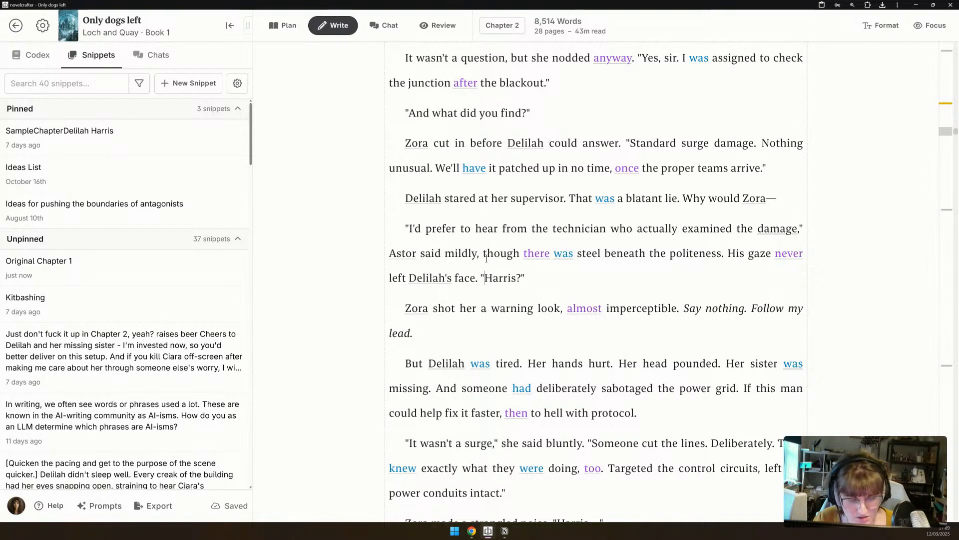
Remove "Surgical, almost." from Delilah's "Clean cuts" reply about the damage pattern.
scroll(486, 258, down, 1)
scroll(487, 258, down, 4)
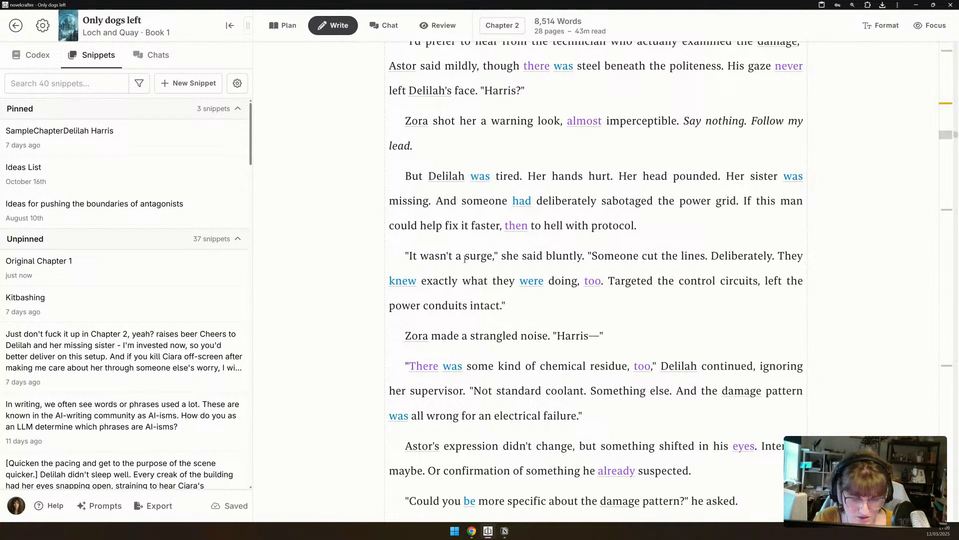
scroll(464, 259, down, 2)
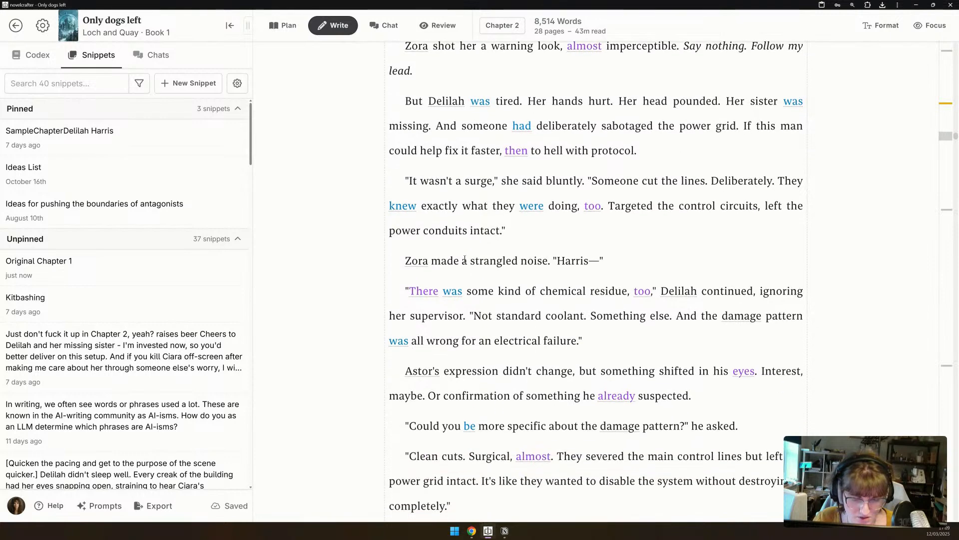
scroll(465, 258, down, 1)
scroll(465, 258, down, 2)
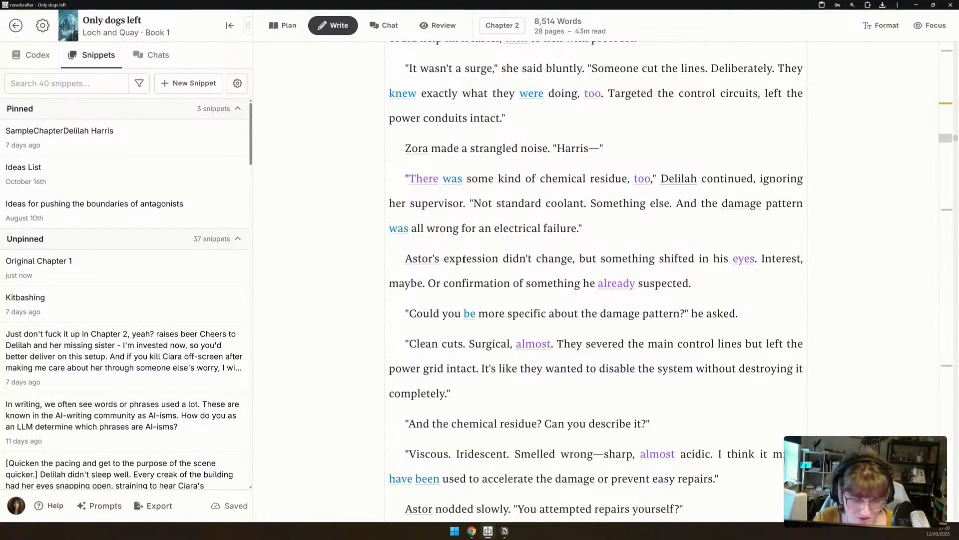
scroll(465, 258, down, 2)
drag(469, 269, 560, 264)
key(BackSpace)
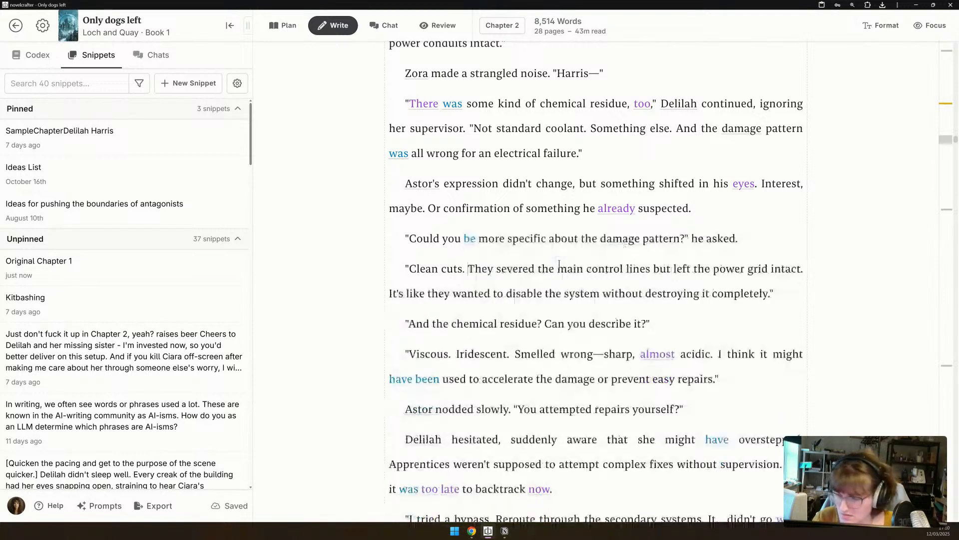
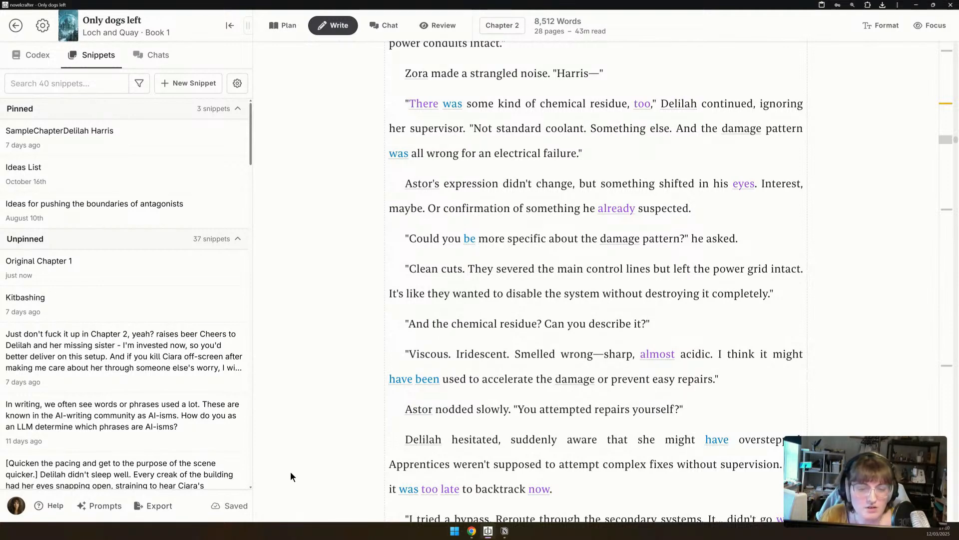
In the "Viscous. Iridescent." line, delete "almost" before "acidic" and strike through "I think it might have been used to accelerate the damage or prevent easy repairs.".
scroll(403, 220, down, 3)
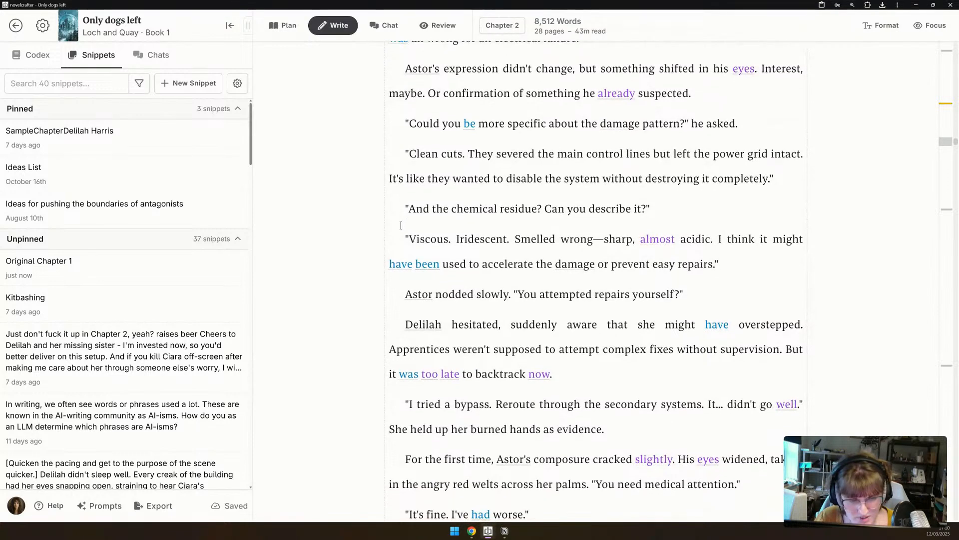
scroll(403, 221, down, 2)
double_click(649, 167)
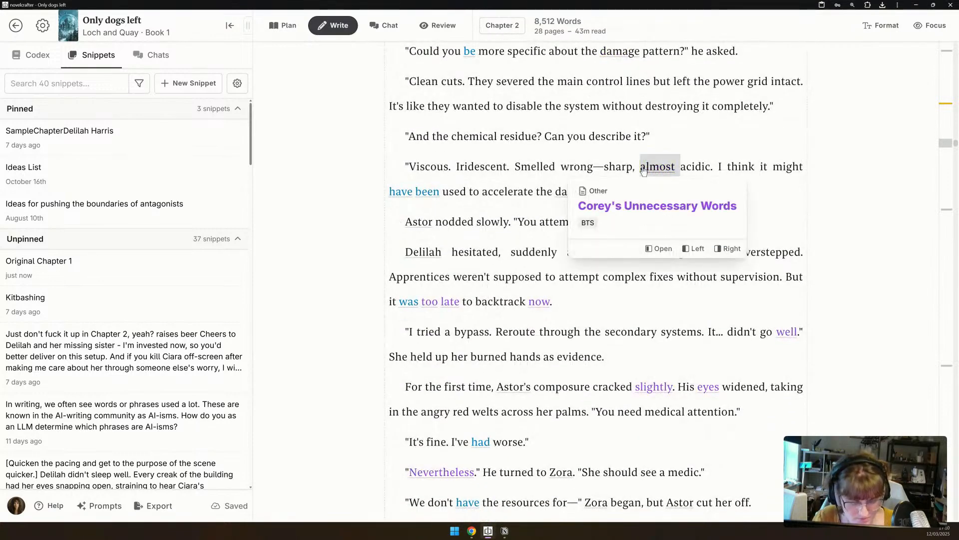
key(BackSpace)
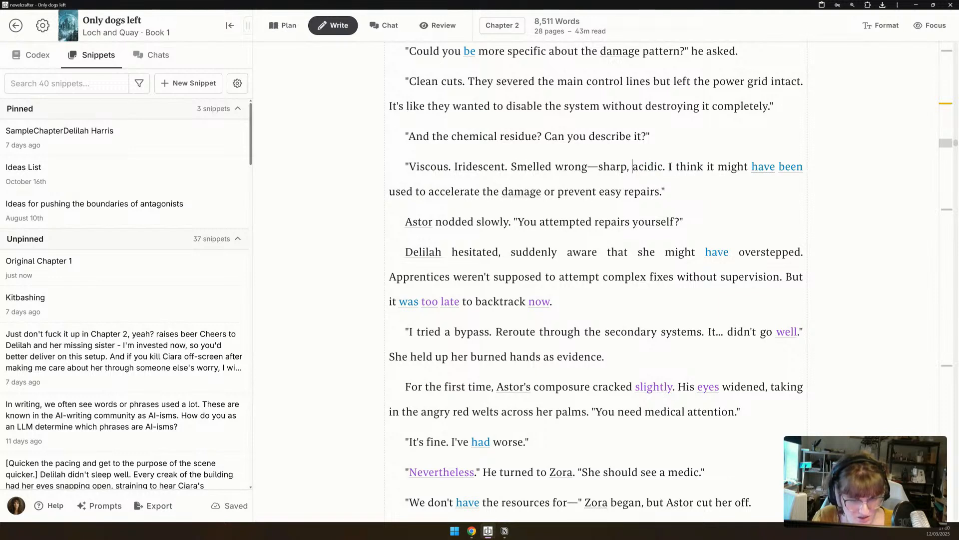
drag(670, 167, 673, 198)
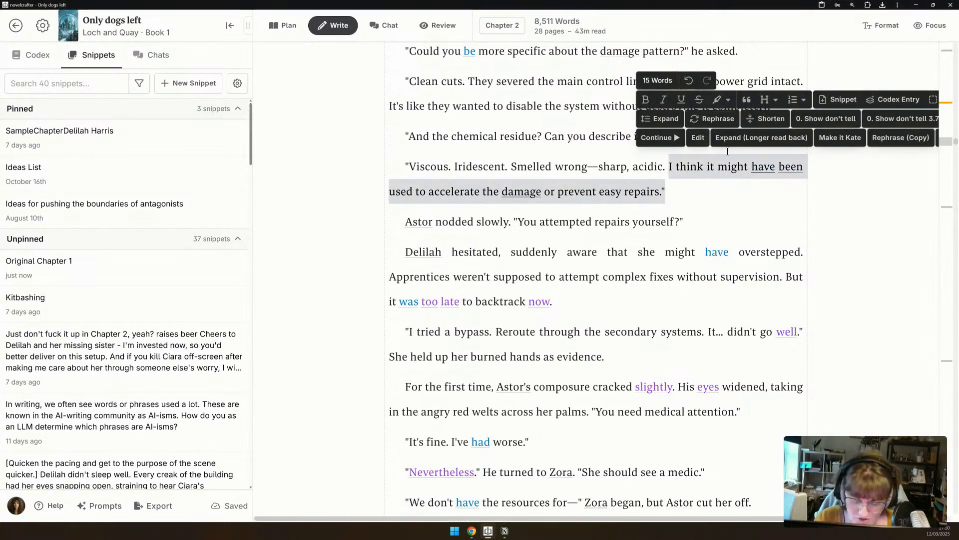
click(699, 100)
click(701, 223)
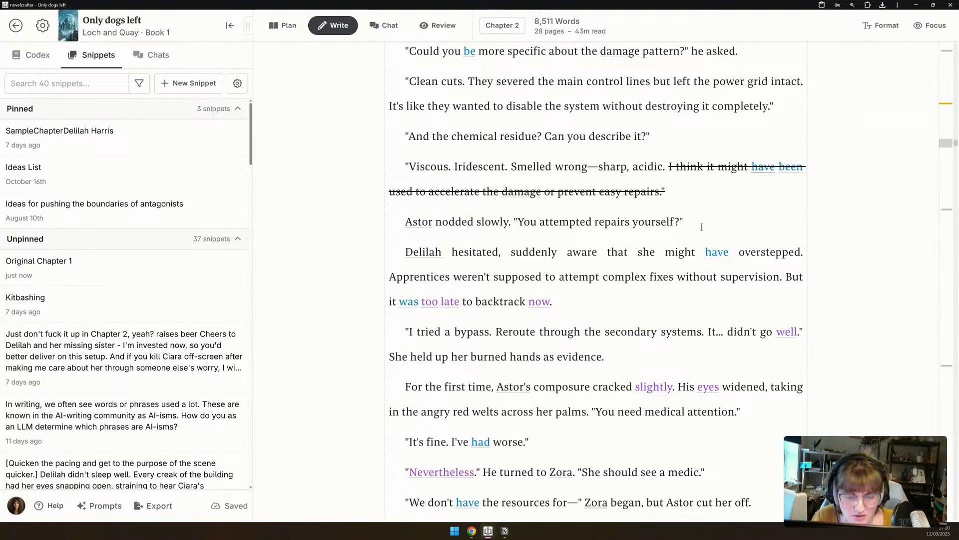
Replace "widened" with "narrowed" in the sentence about Astor's eyes taking in the welts on Delilah's palms.
scroll(520, 230, down, 1)
scroll(509, 230, down, 1)
scroll(499, 214, down, 3)
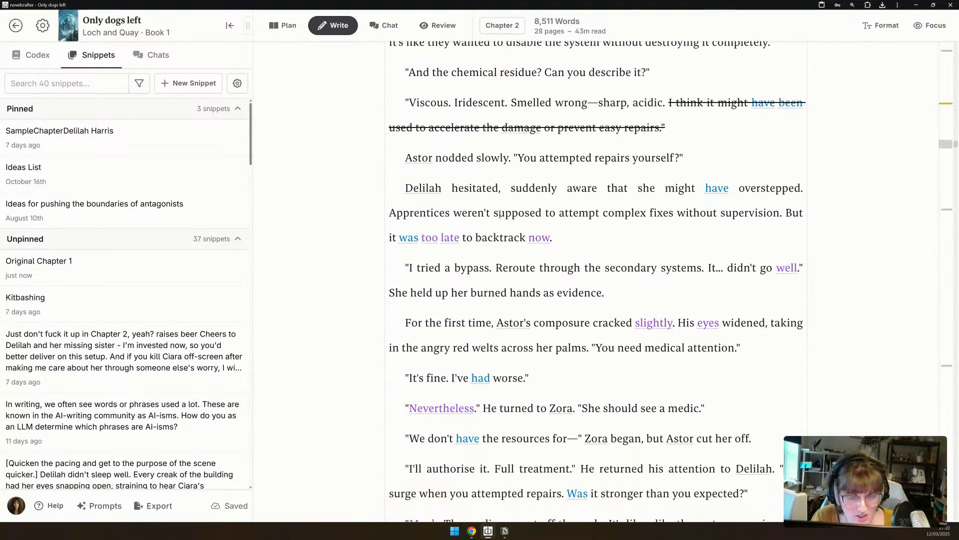
scroll(500, 214, down, 1)
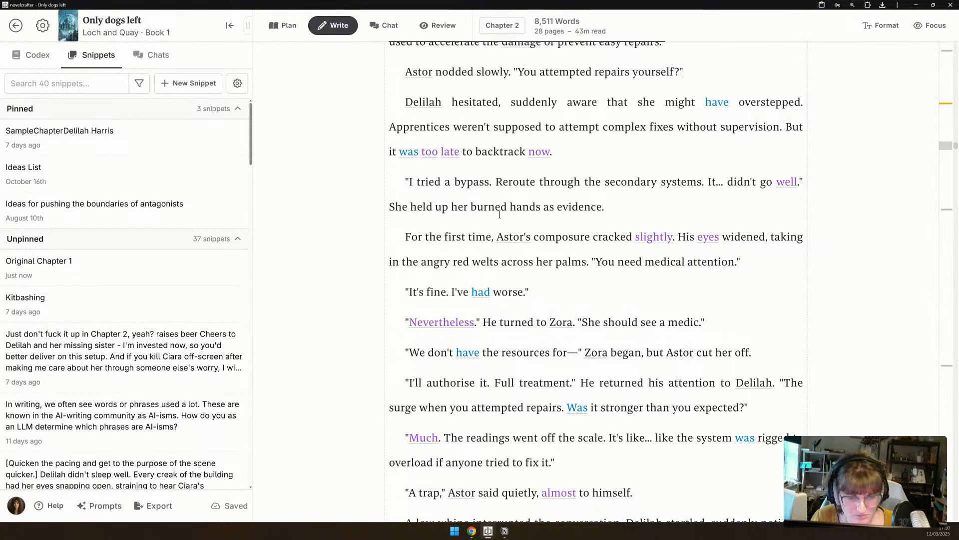
double_click(746, 237)
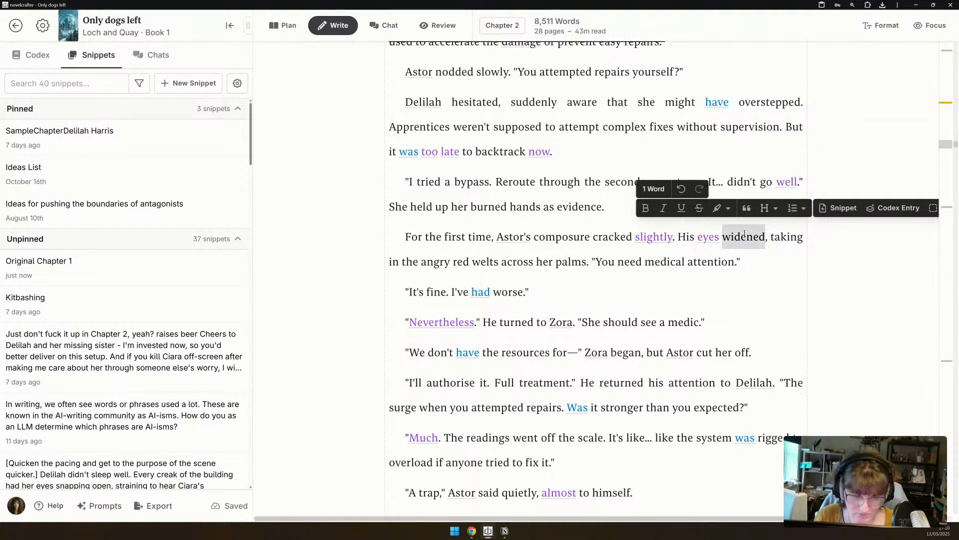
text(narrowed)
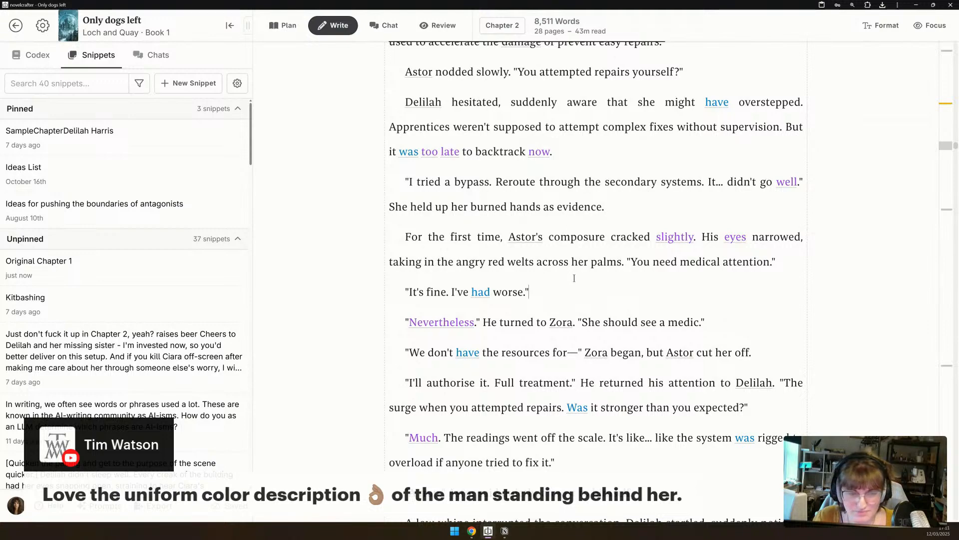
Reread the description of Astor's uniform and appearance, and the exchange that follows down to the medical attention dialogue.
scroll(574, 277, up, 10)
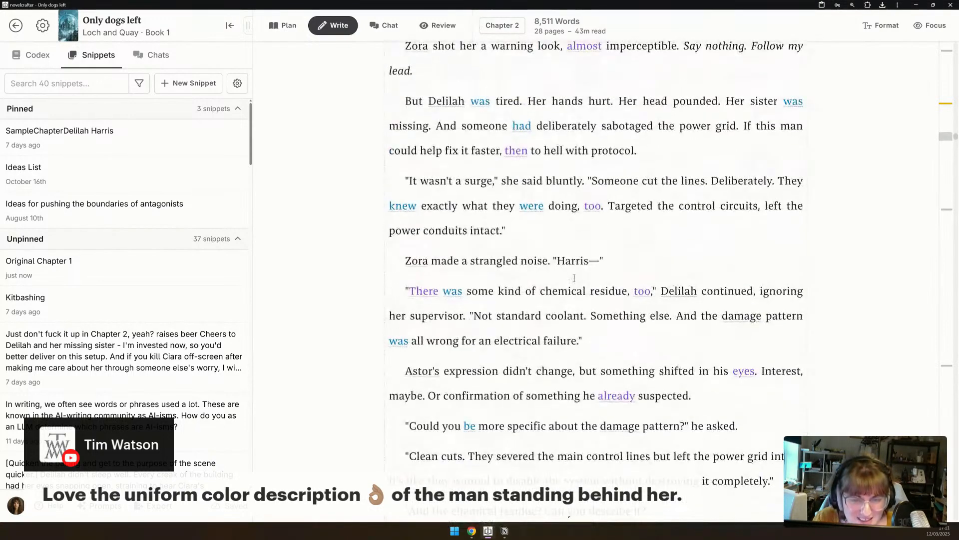
scroll(574, 278, up, 7)
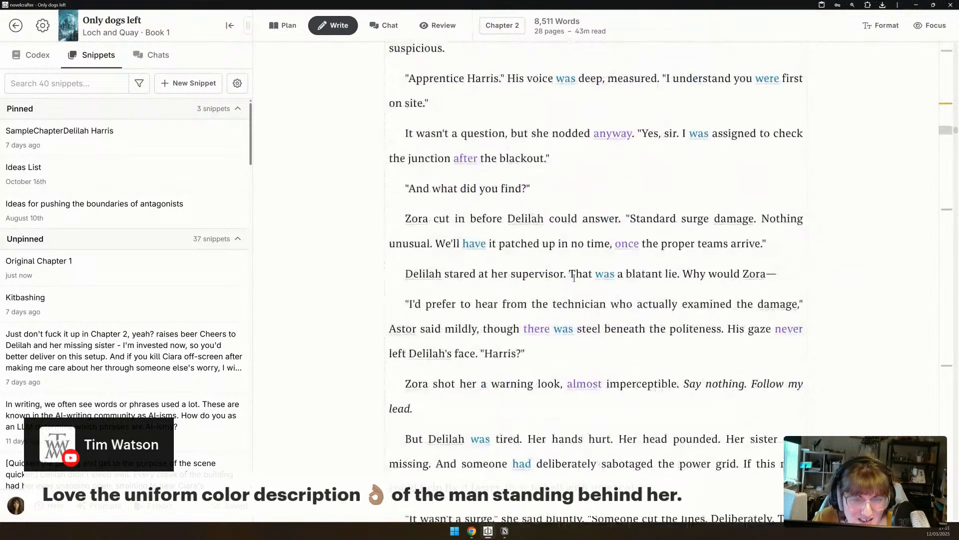
scroll(574, 278, up, 5)
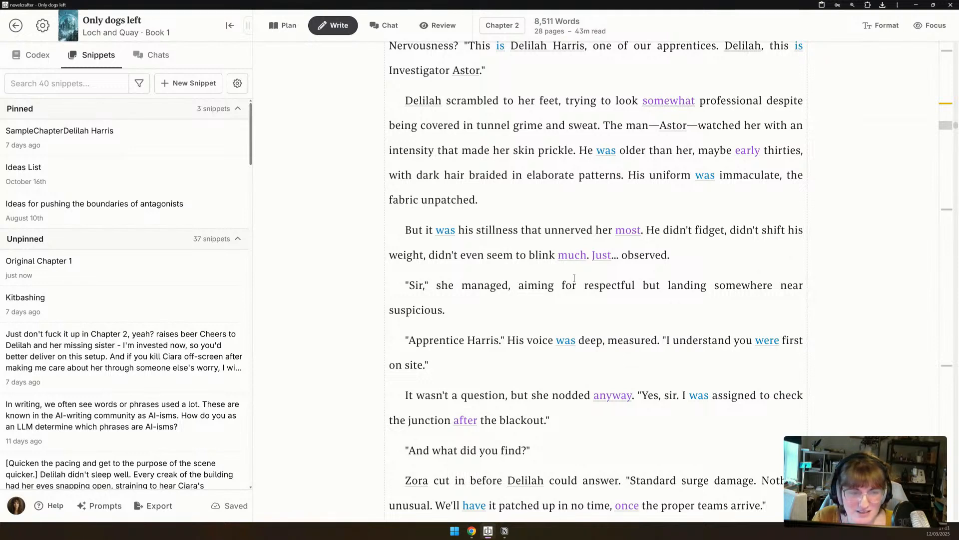
scroll(575, 278, up, 1)
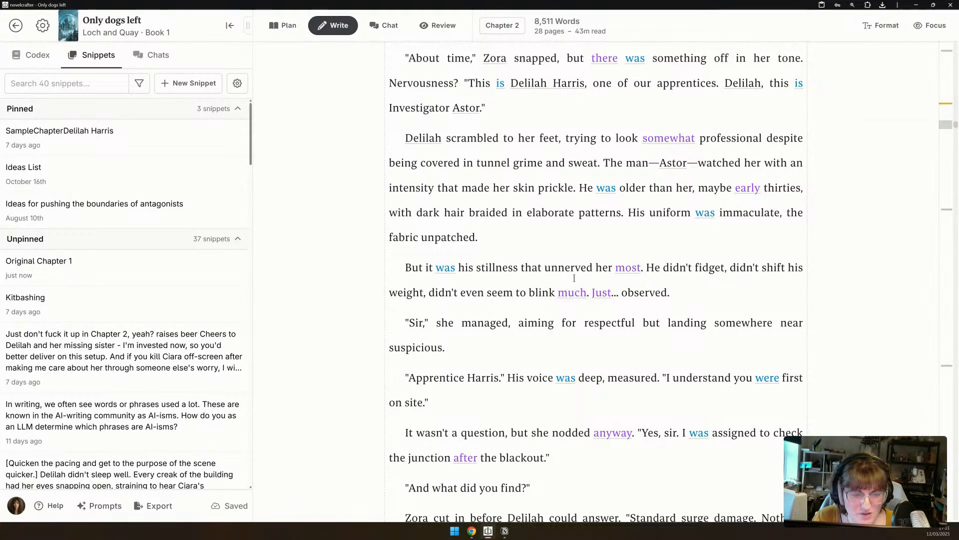
scroll(574, 279, down, 3)
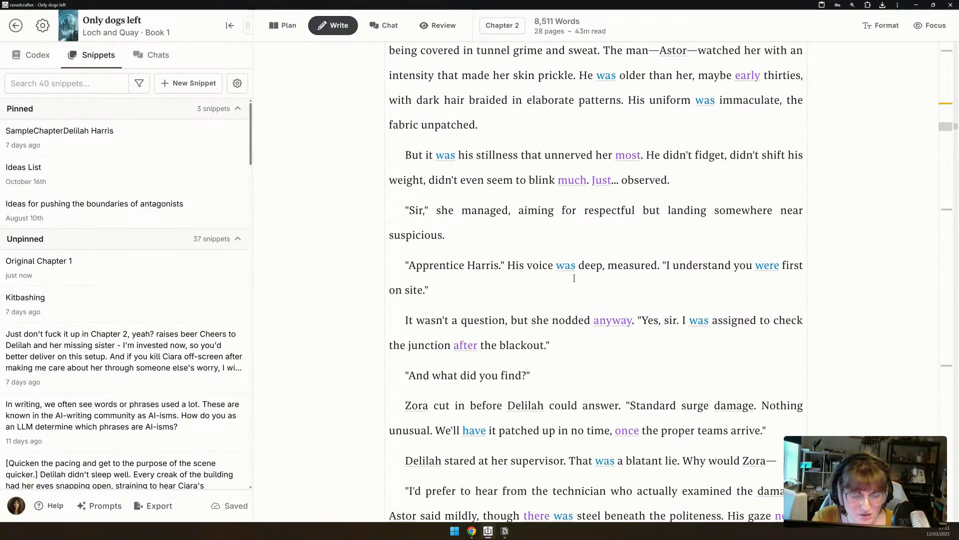
scroll(574, 278, down, 4)
scroll(574, 279, down, 16)
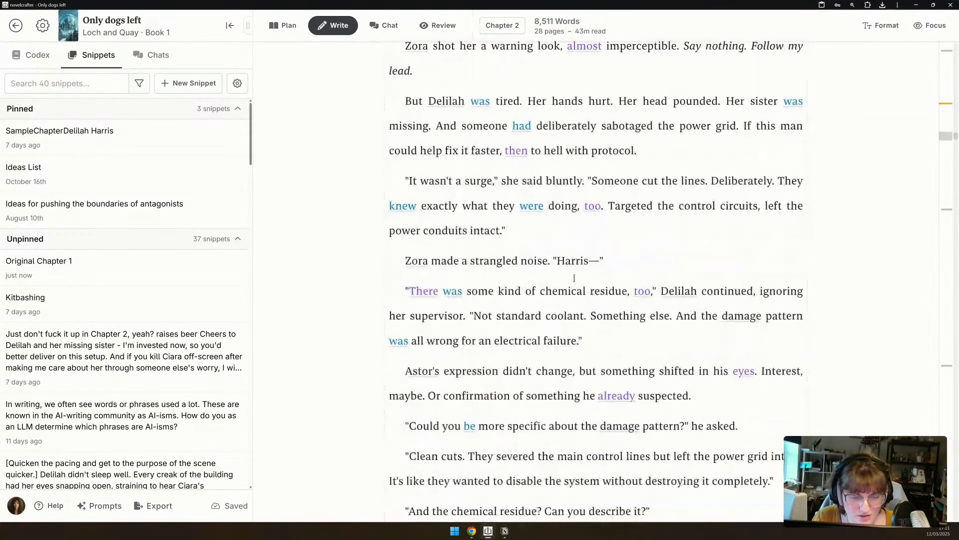
scroll(574, 278, down, 4)
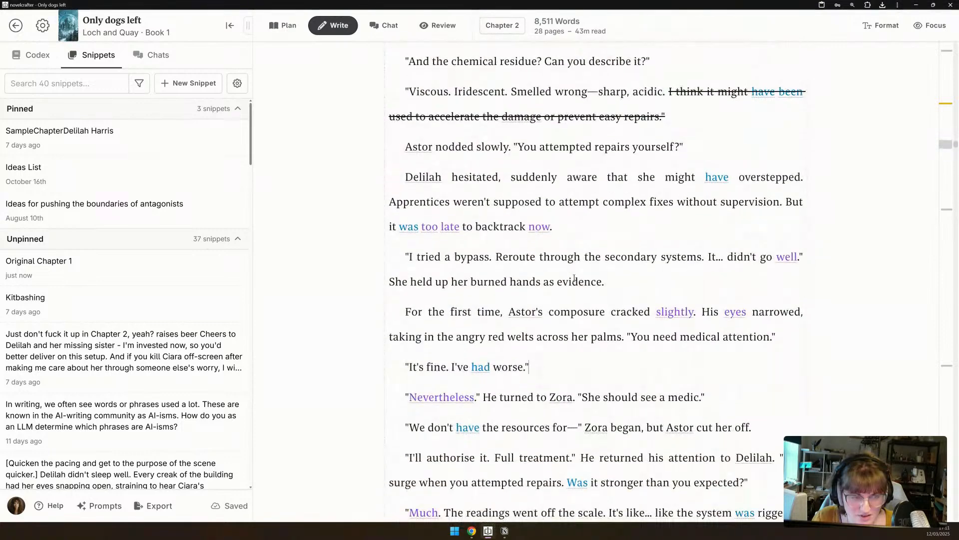
click(575, 278)
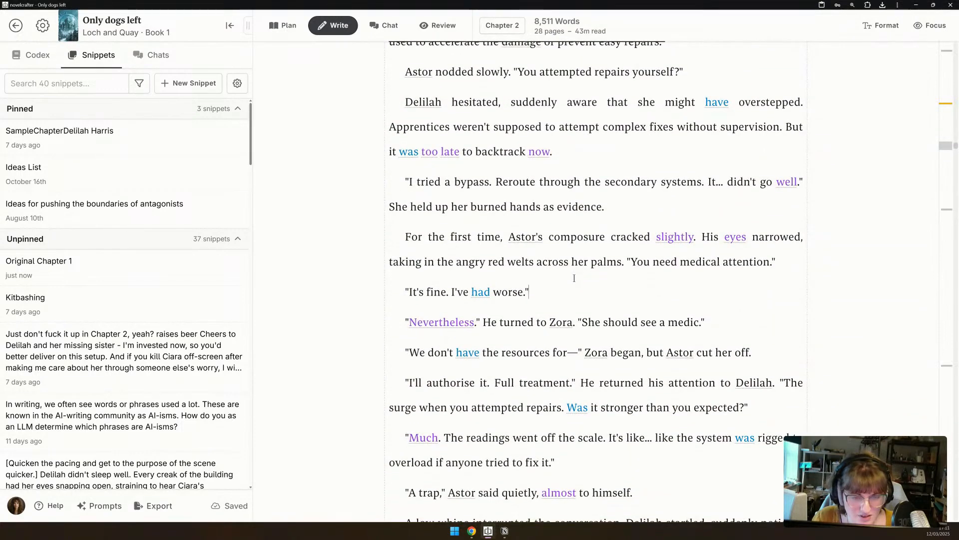
Delete "Full treatment." from Astor's "I'll authorise it" line of dialogue.
scroll(574, 278, down, 2)
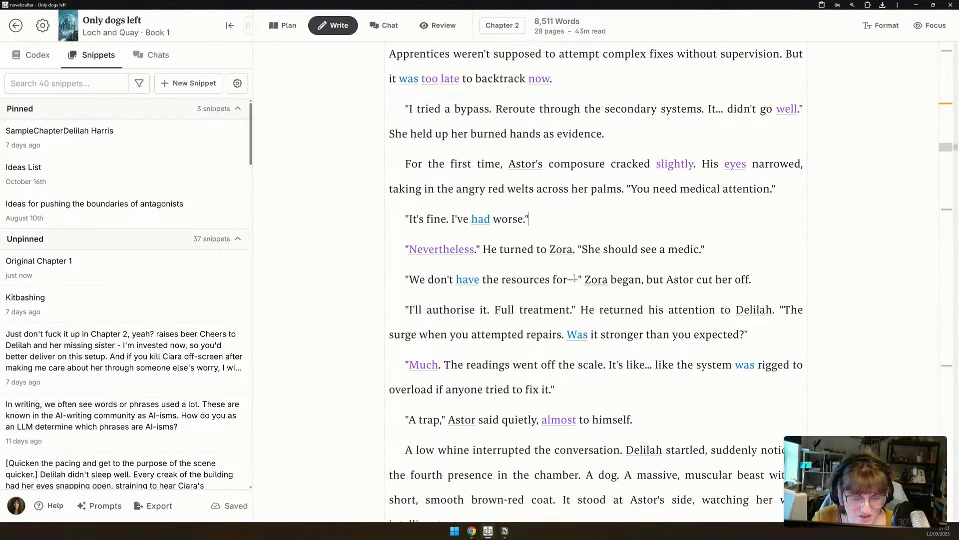
scroll(574, 279, down, 2)
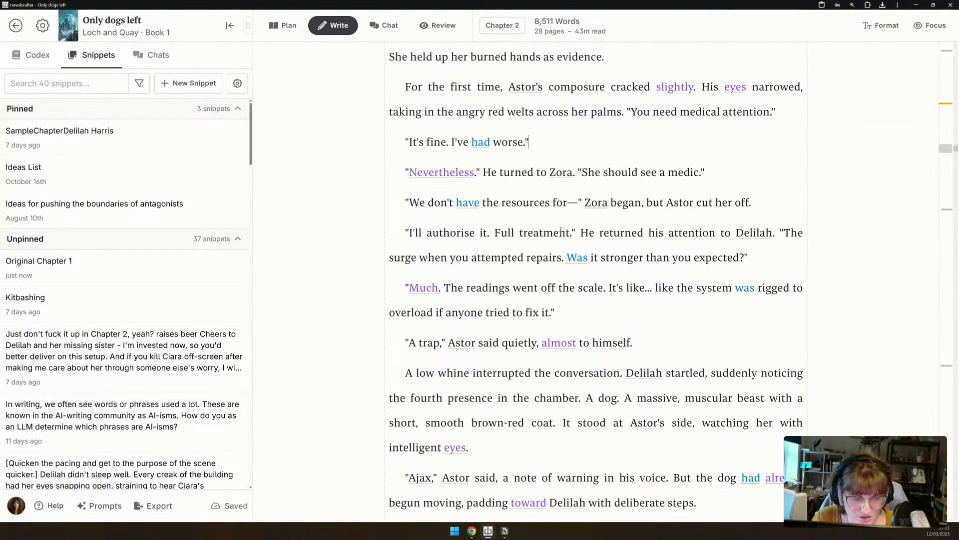
drag(572, 232, 494, 228)
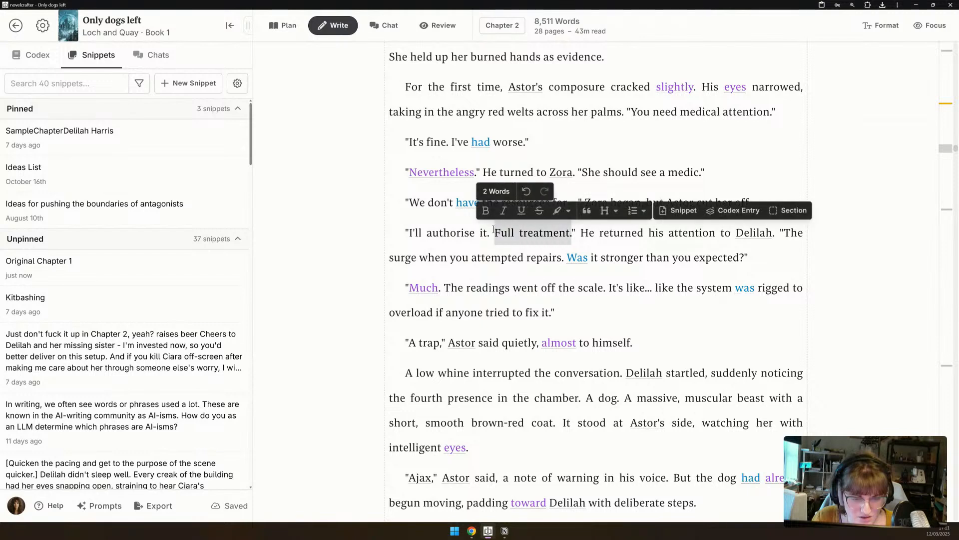
key(BackSpace)
key(BackSpace)
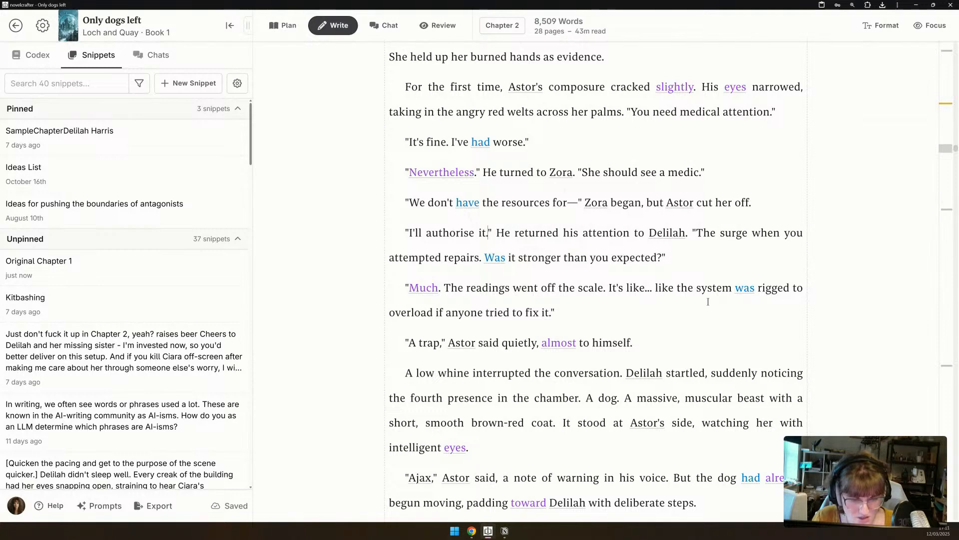
scroll(736, 323, down, 2)
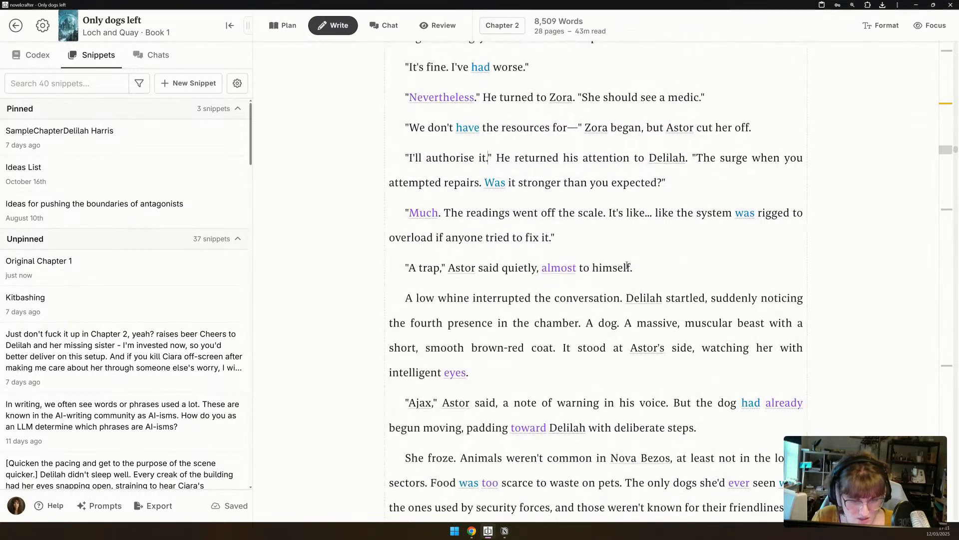
drag(627, 265, 447, 271)
key(BackSpace)
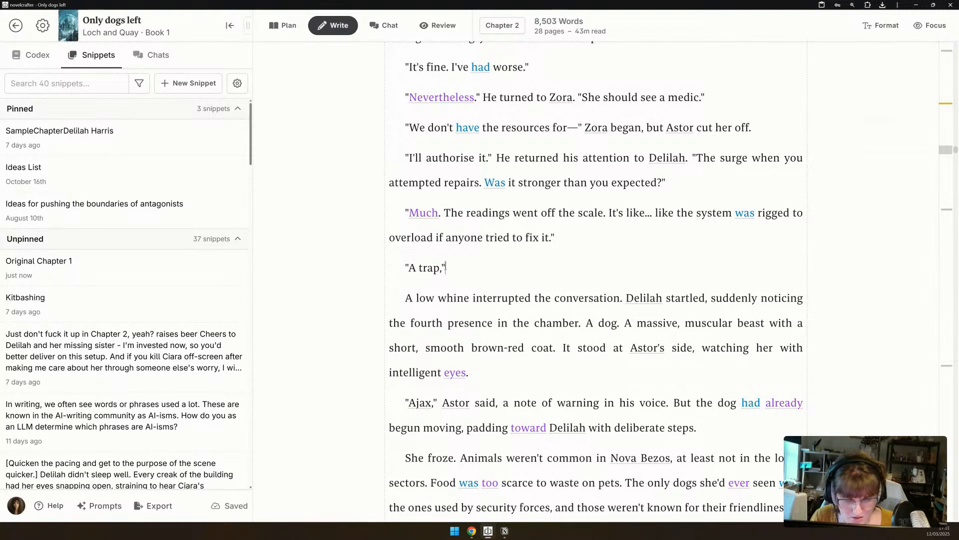
key(ctrl+z)
click(593, 268)
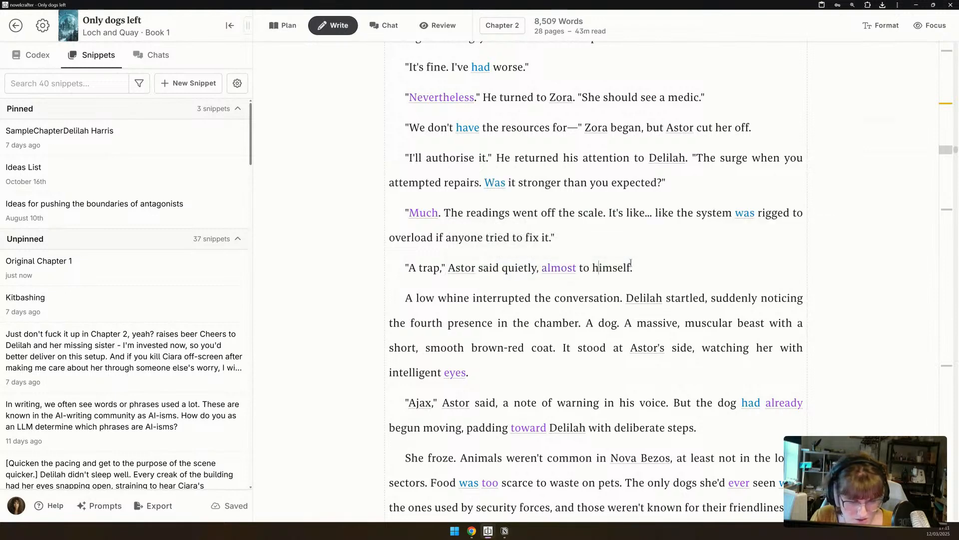
Cut "almost to himself" from the "A trap" line so it ends at "Astor said quietly.".
drag(631, 265, 538, 268)
key(BackSpace)
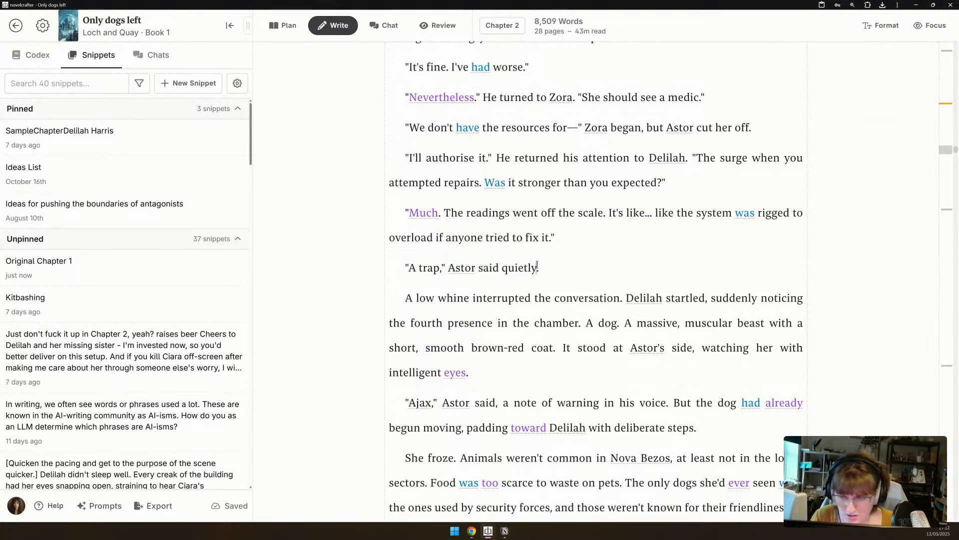
Remove "with deliberate steps" so the sentence about the dog's approach ends at "padding toward Delilah.".
scroll(641, 312, down, 3)
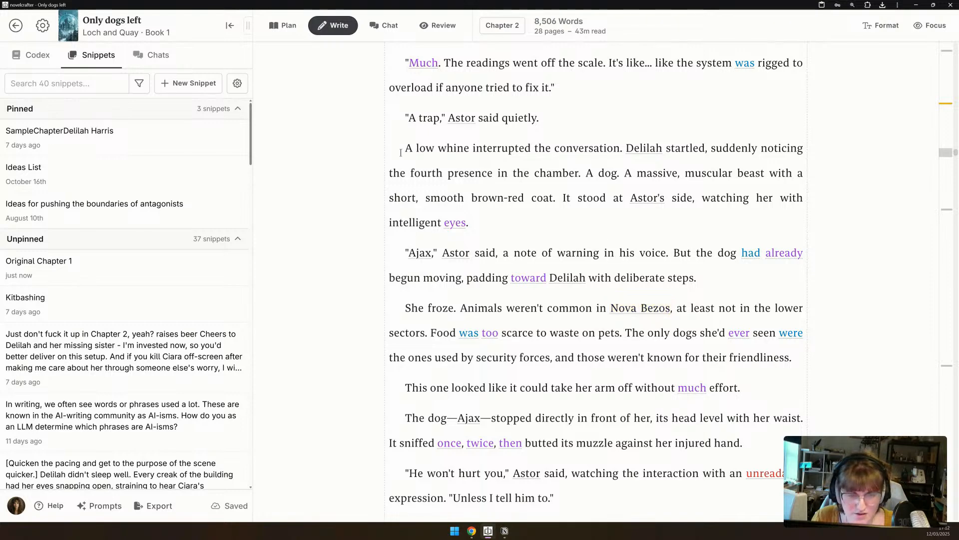
drag(404, 148, 594, 174)
click(591, 205)
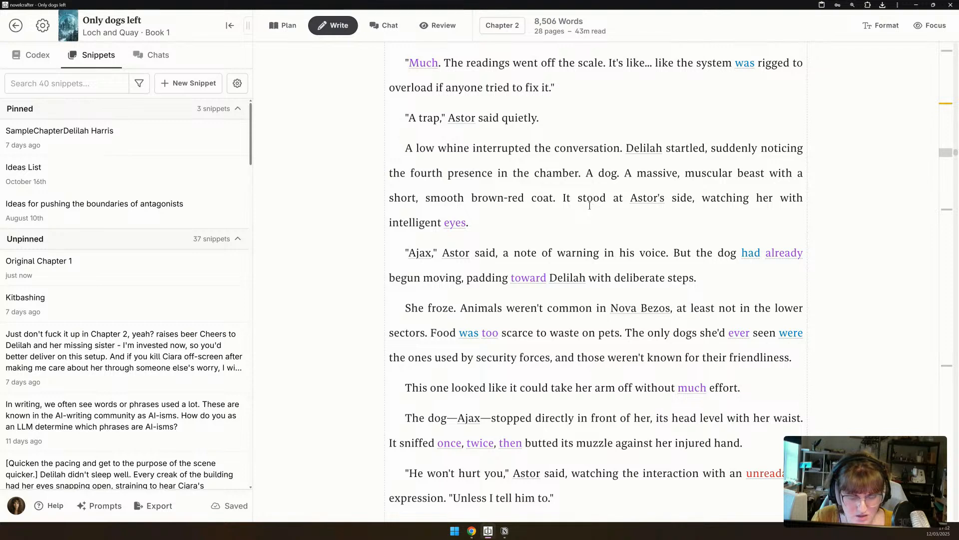
drag(692, 279, 585, 279)
key(BackSpace)
text(.)
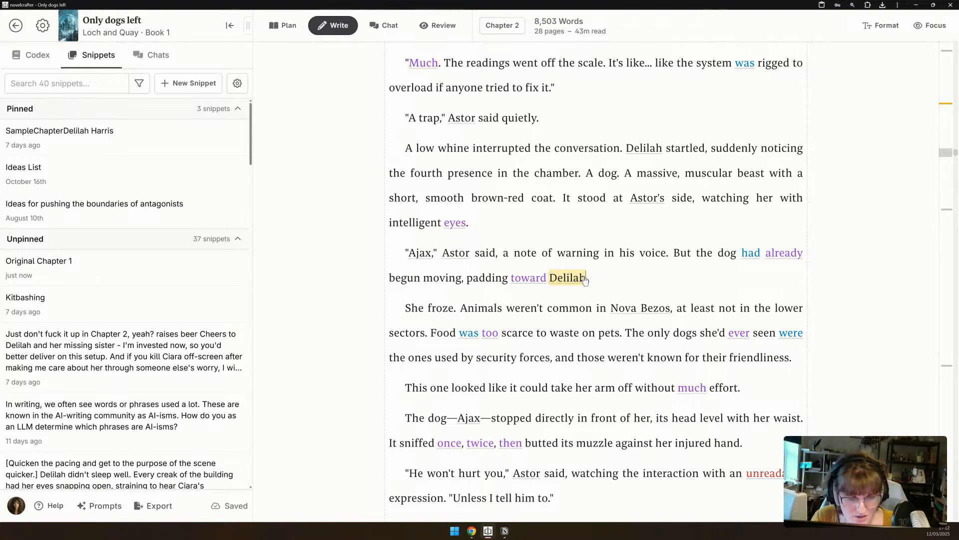
In Astor's "He won't hurt you" line, replace "with an unreadable expression" with "closely".
scroll(585, 278, down, 3)
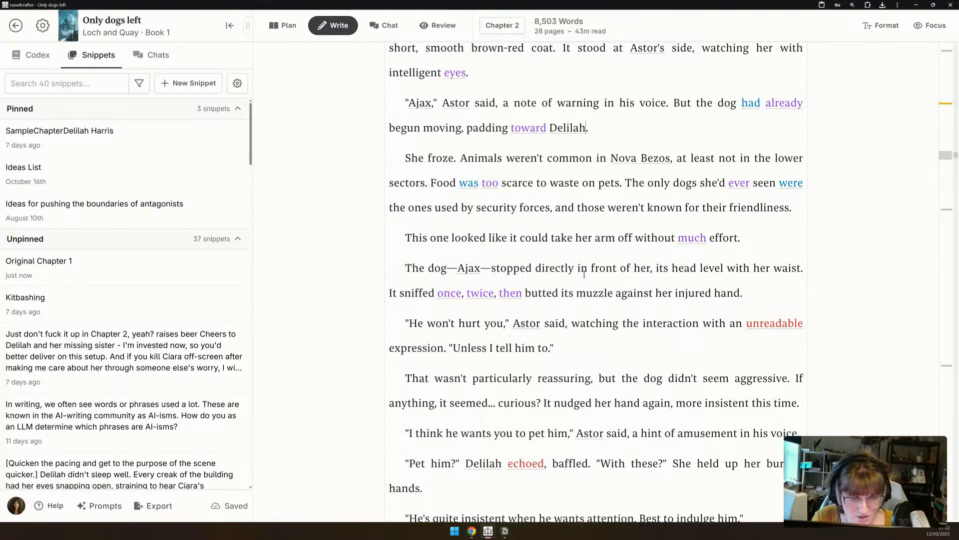
scroll(584, 274, down, 1)
scroll(584, 273, down, 1)
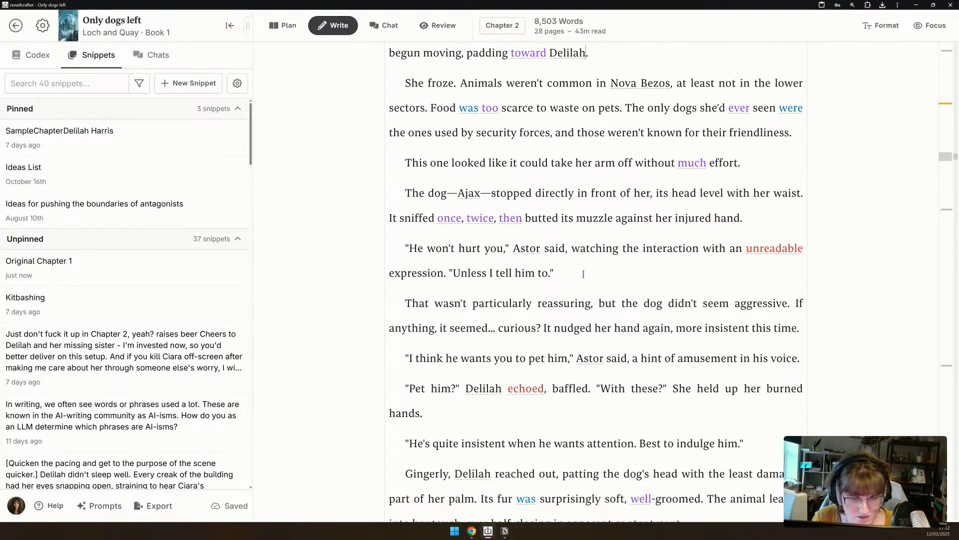
scroll(584, 274, down, 1)
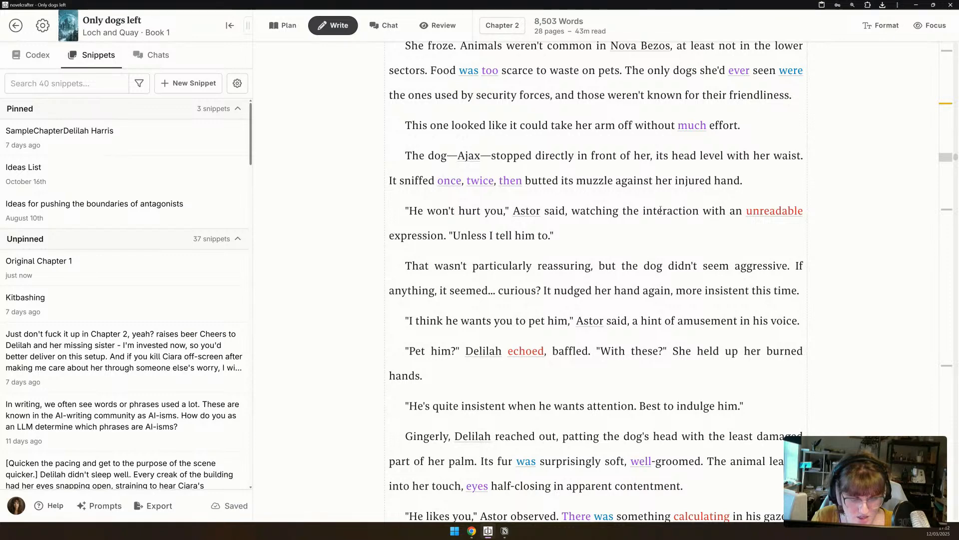
drag(702, 210, 444, 234)
key(BackSpace)
text(closely)
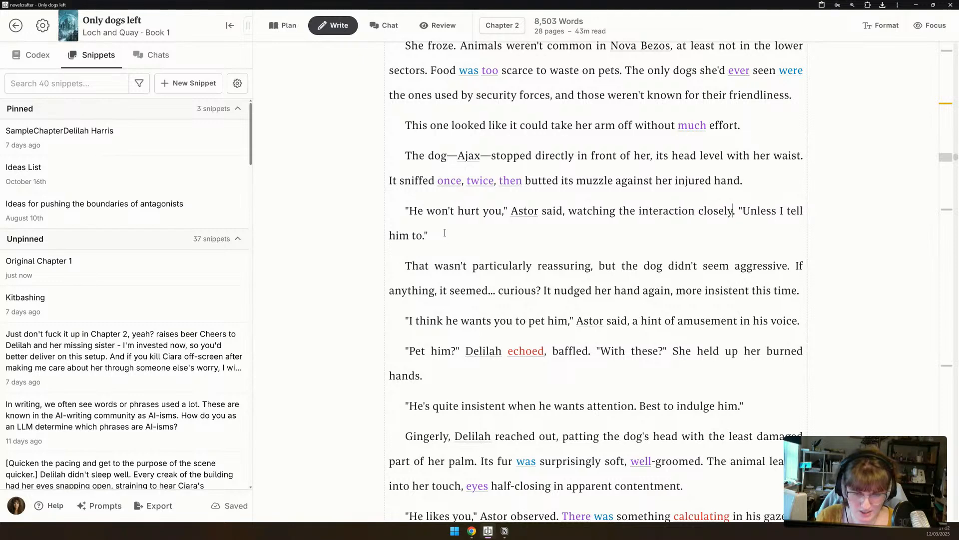
Cut the "He likes you" paragraph down to the dialogue "He likes you. Unusual.", removing the narration and the remark about Ajax being wary of strangers.
scroll(445, 233, down, 2)
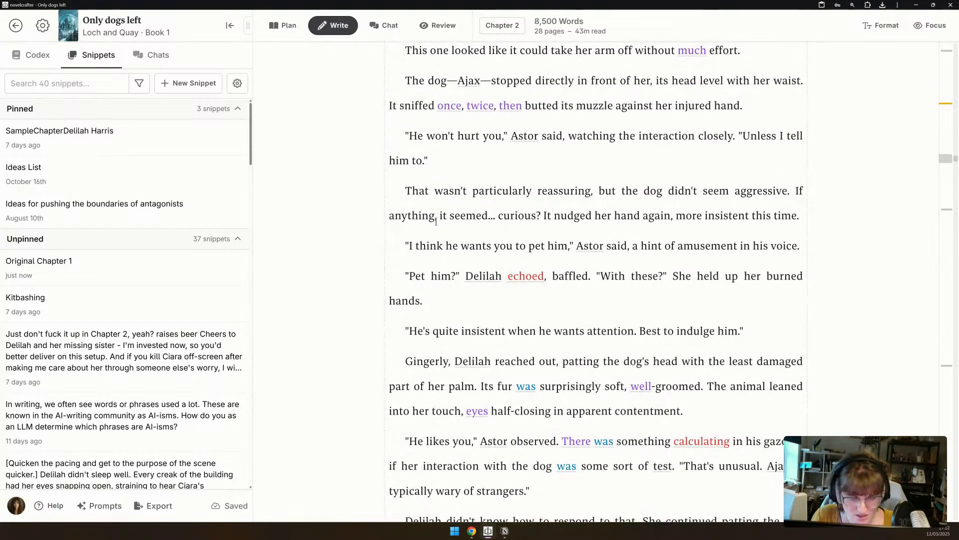
scroll(436, 222, down, 1)
scroll(436, 222, down, 1)
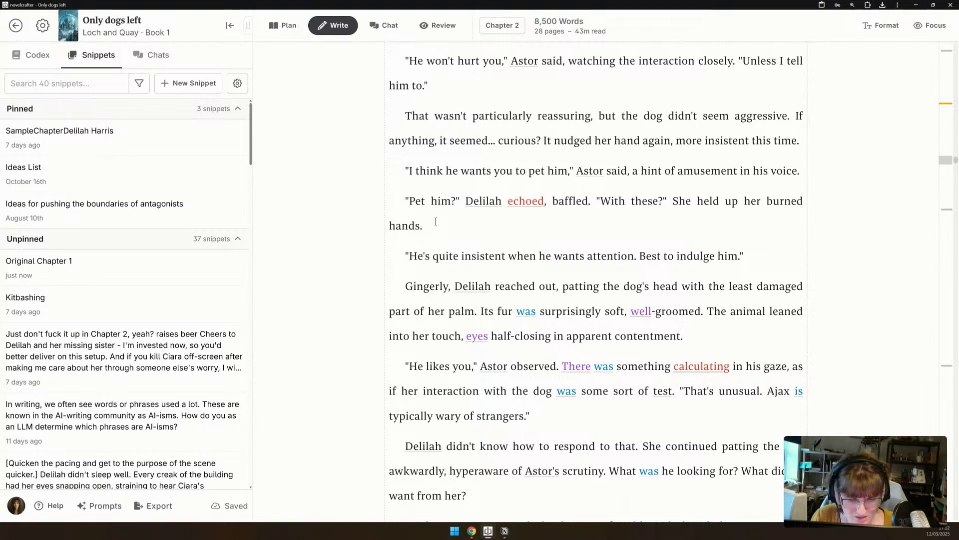
scroll(436, 221, down, 2)
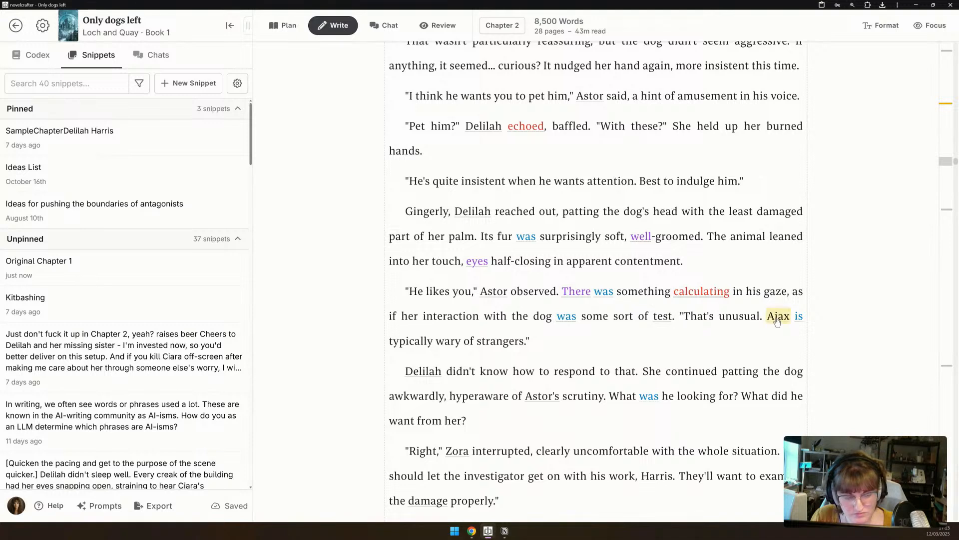
drag(766, 316, 682, 316)
key(BackSpace)
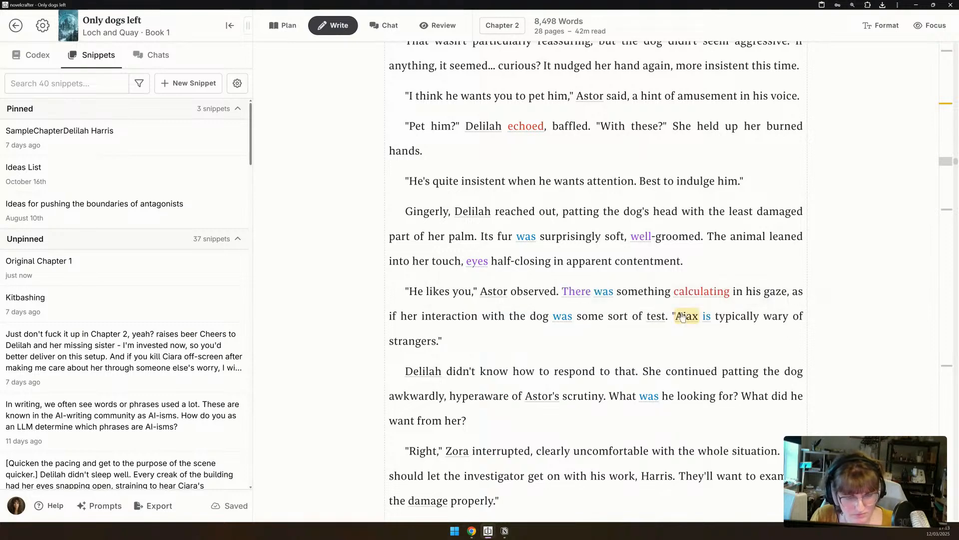
drag(679, 320, 472, 297)
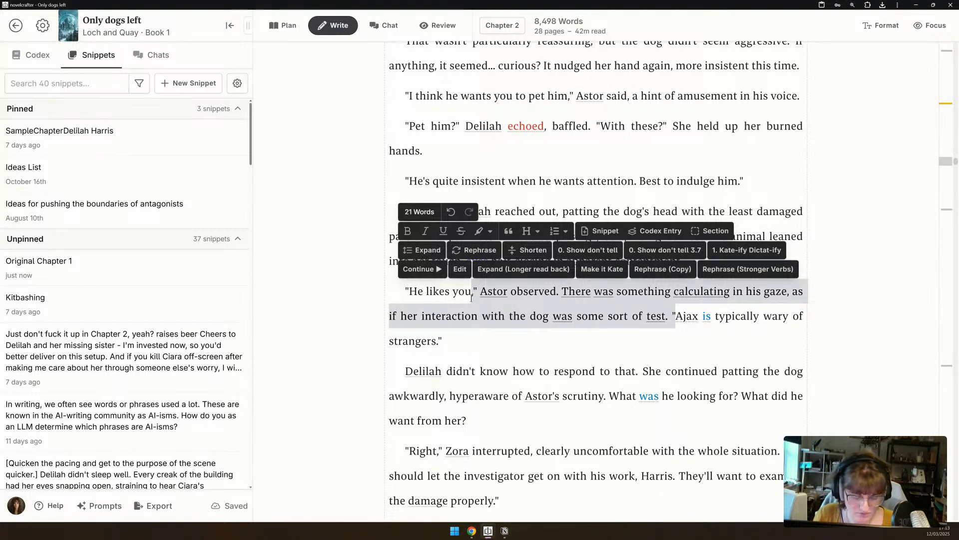
key(BackSpace)
drag(664, 287, 476, 286)
text(Unusual.)
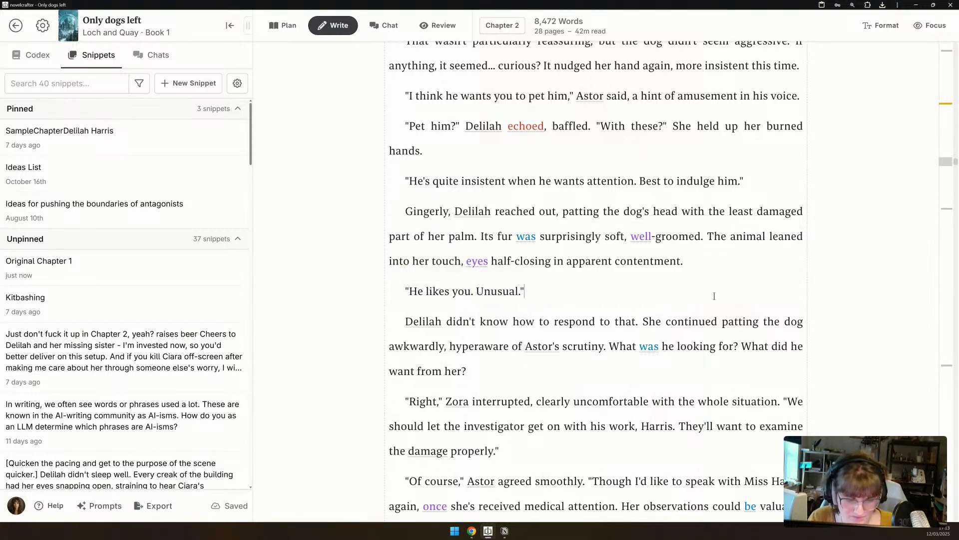
scroll(715, 297, down, 3)
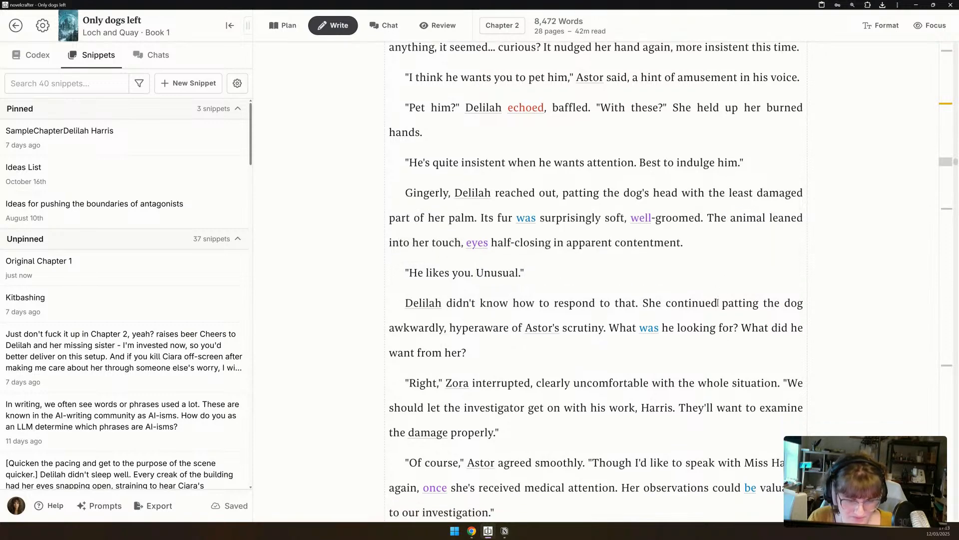
scroll(718, 302, down, 2)
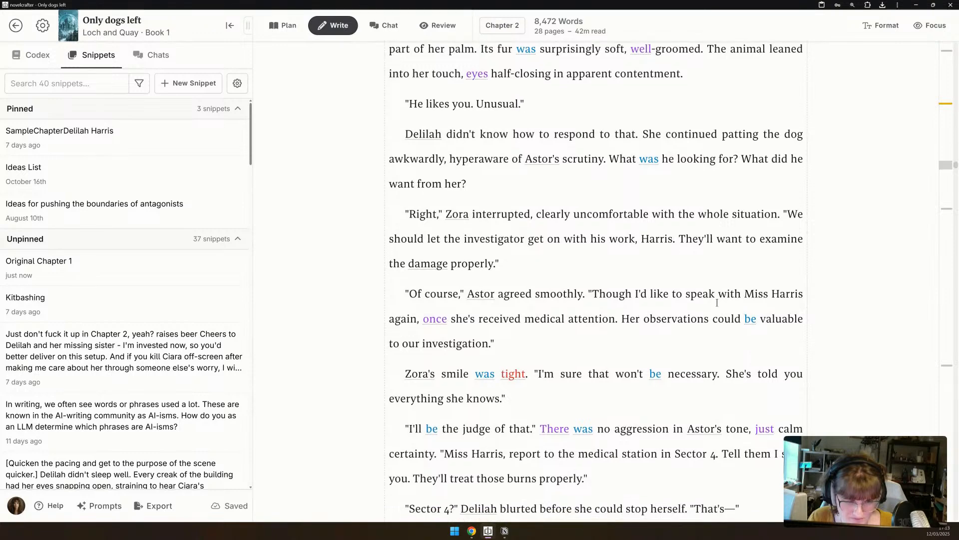
Read the rest of the scene from "He likes you. Unusual." to Zora and Delilah's argument in the access corridor.
scroll(715, 303, down, 1)
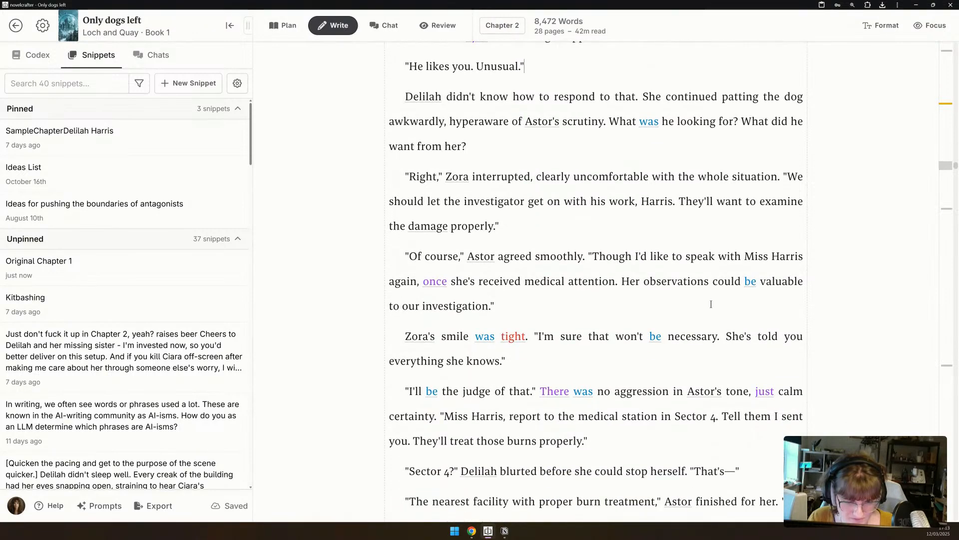
scroll(711, 304, down, 2)
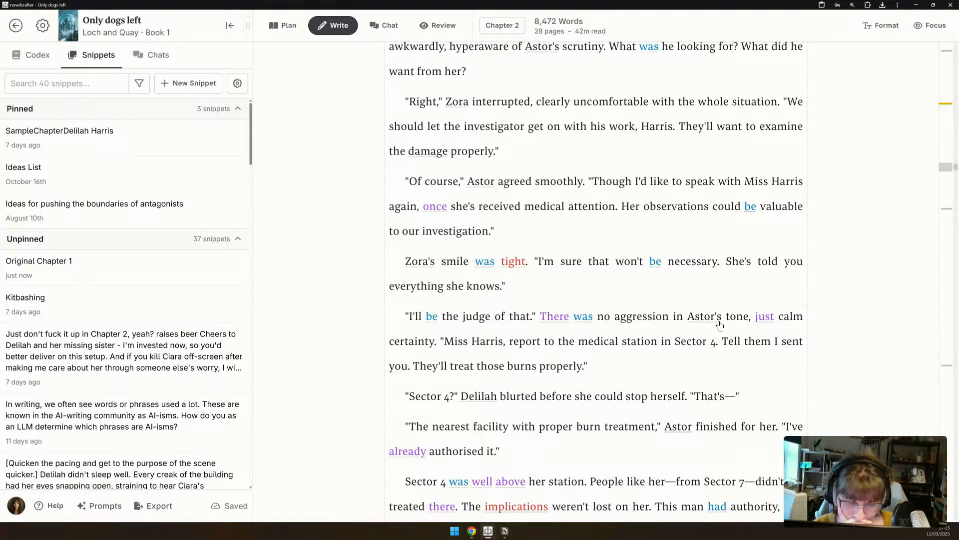
scroll(720, 324, down, 3)
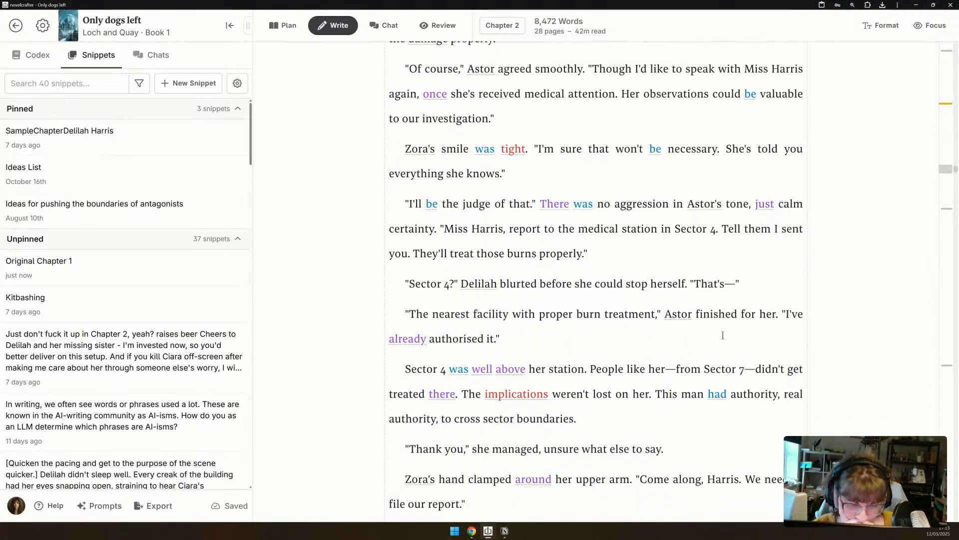
scroll(722, 335, down, 1)
scroll(723, 335, down, 2)
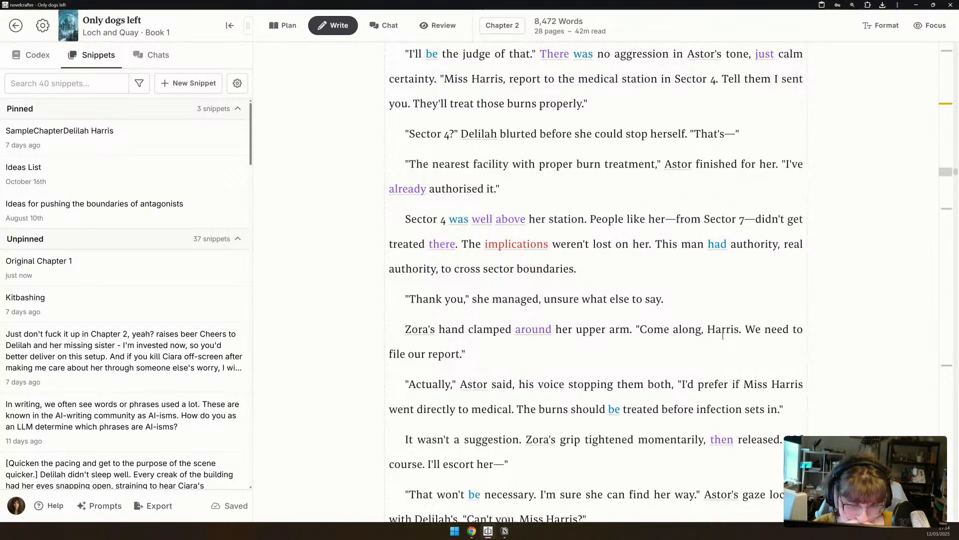
scroll(614, 251, down, 1)
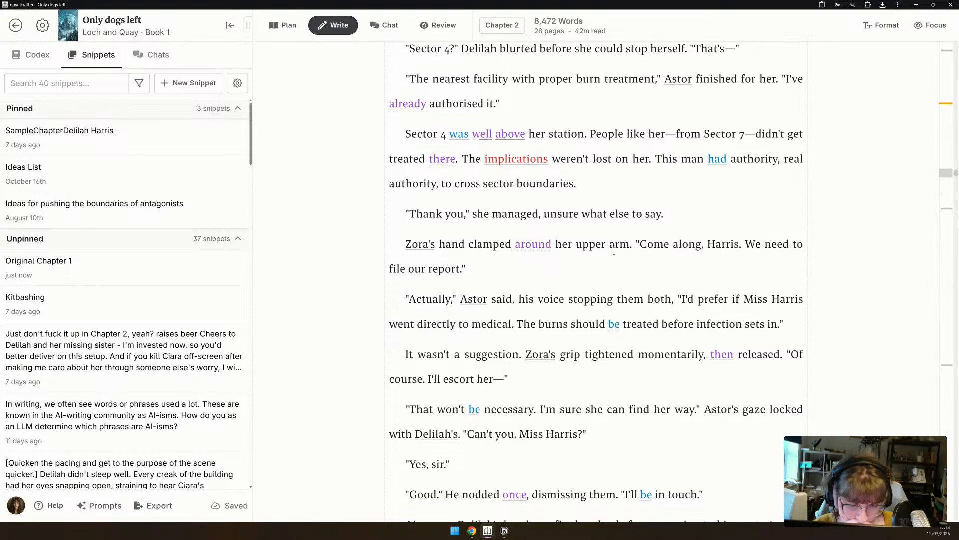
scroll(614, 251, down, 2)
scroll(614, 251, down, 3)
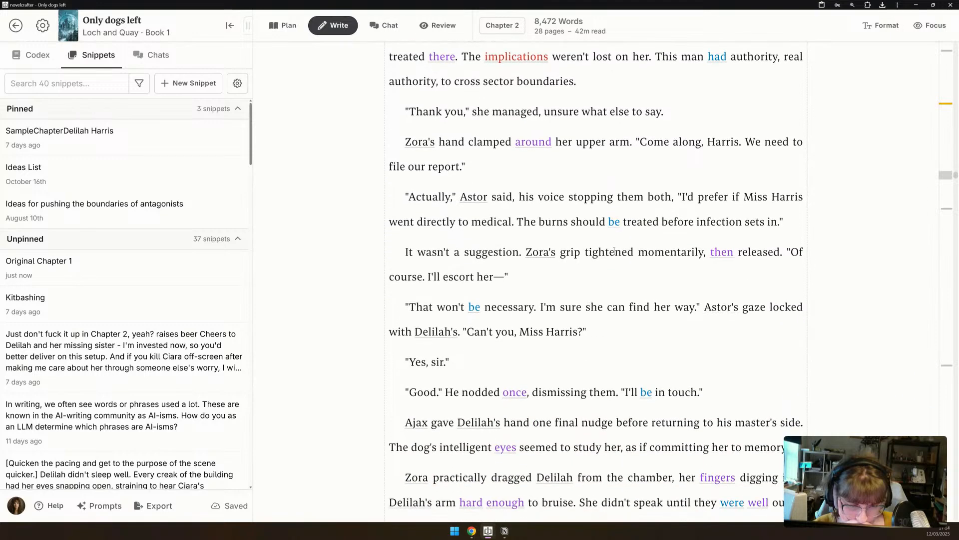
scroll(614, 251, down, 3)
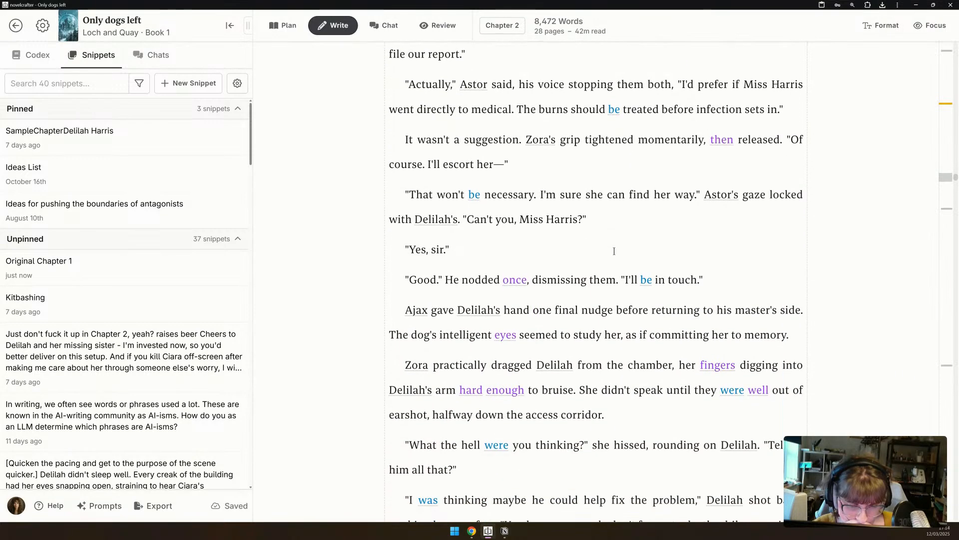
scroll(614, 251, down, 1)
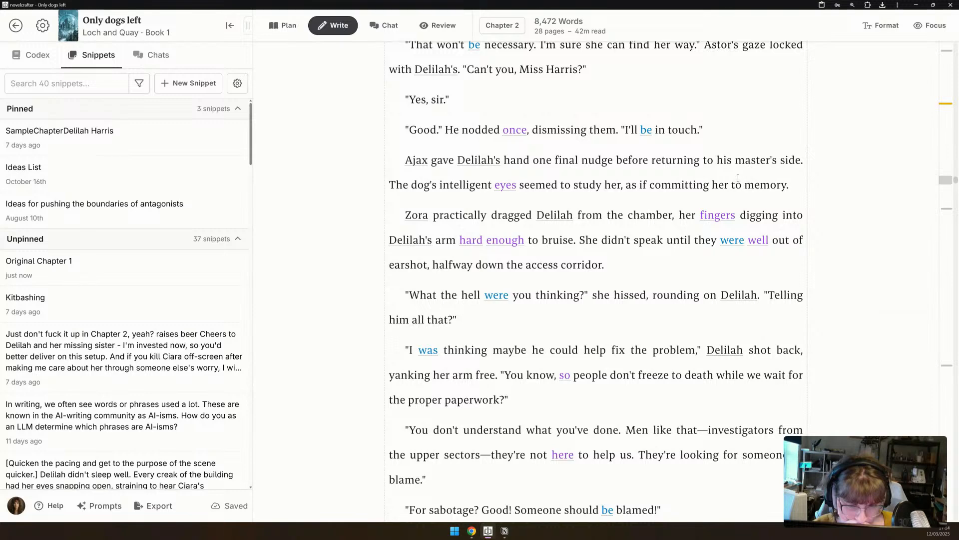
scroll(738, 178, down, 4)
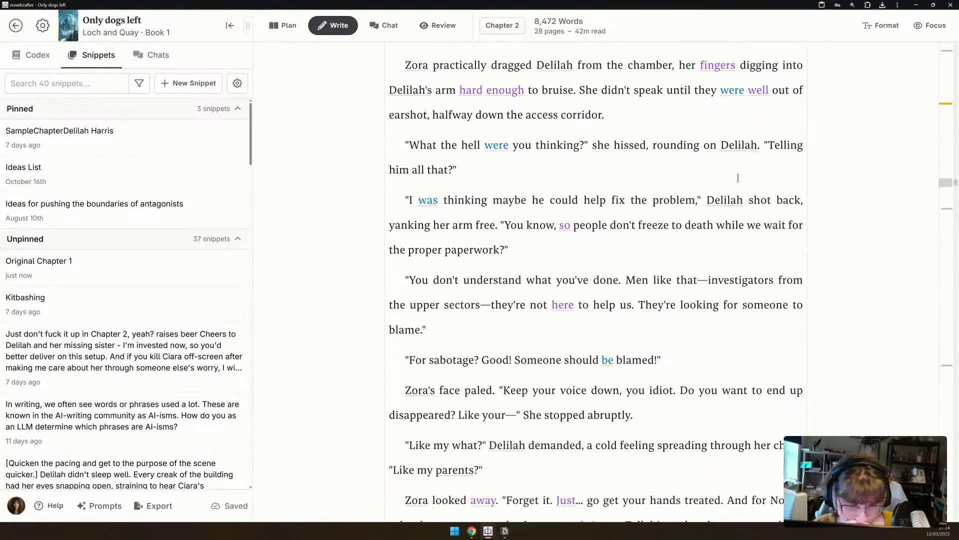
scroll(739, 181, down, 3)
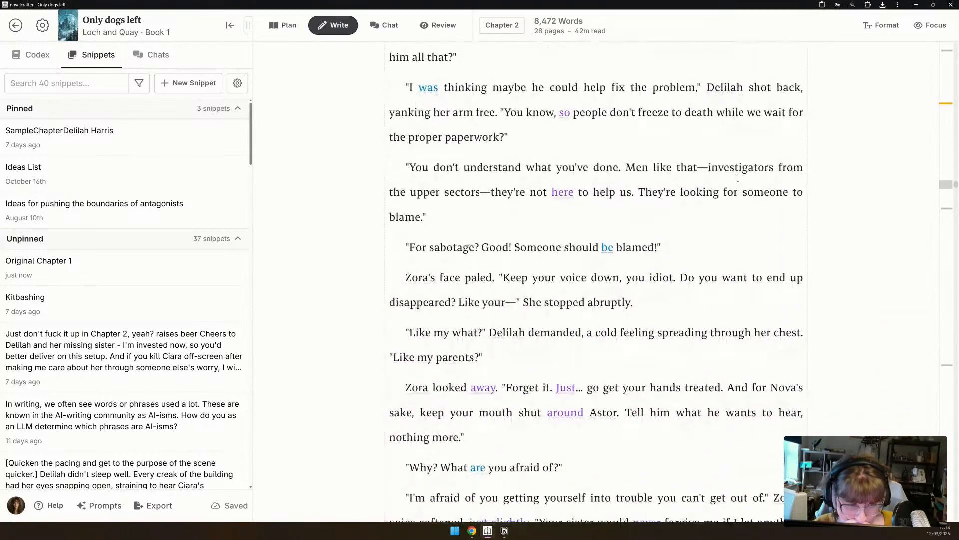
scroll(738, 178, down, 2)
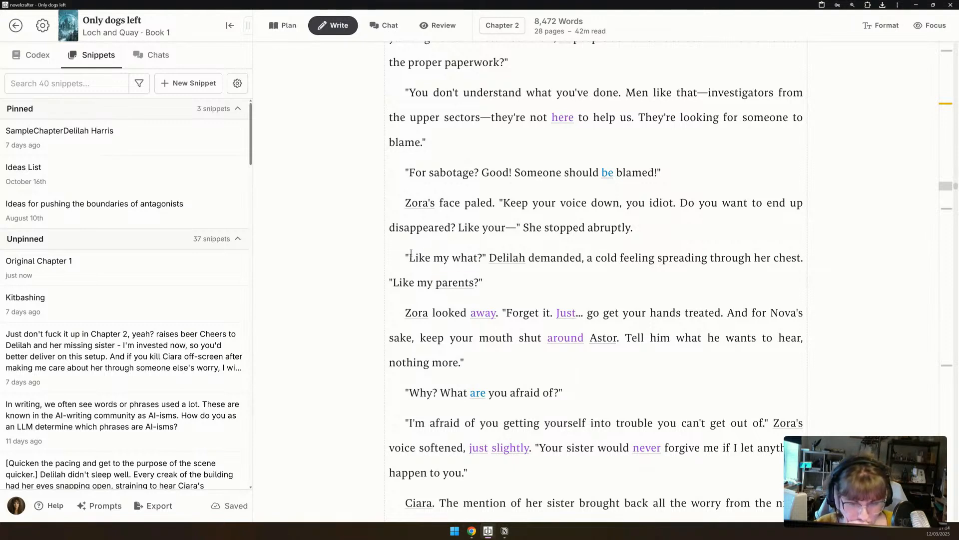
Replace "Like my parents?" with "What do they have to do with—?" and delete "Zora looked away." before "Forget it.".
drag(483, 283, 395, 278)
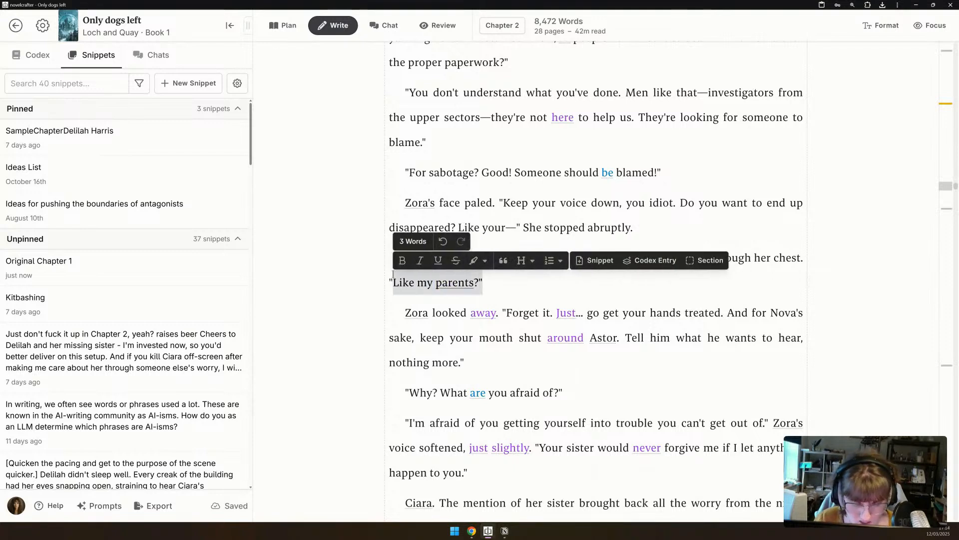
text(What did they)
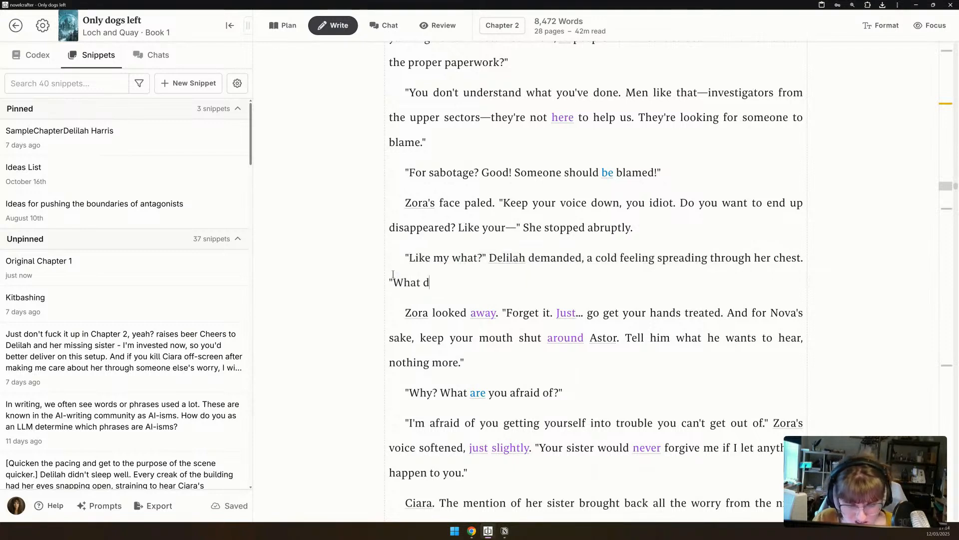
key(BackSpace)
key(BackSpace)
key(BackSpace)
key(BackSpace)
key(BackSpace)
key(BackSpace)
key(BackSpace)
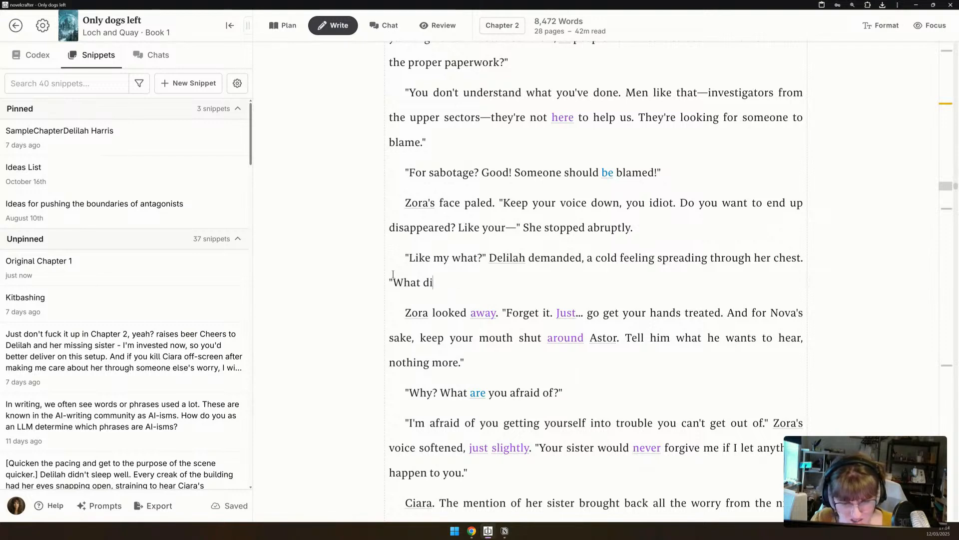
text(o they have)
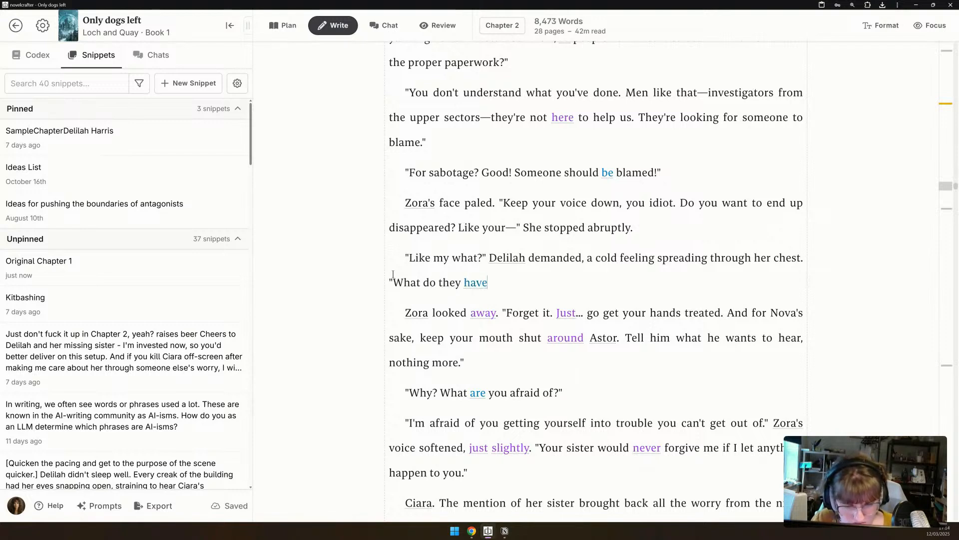
text( to do with)
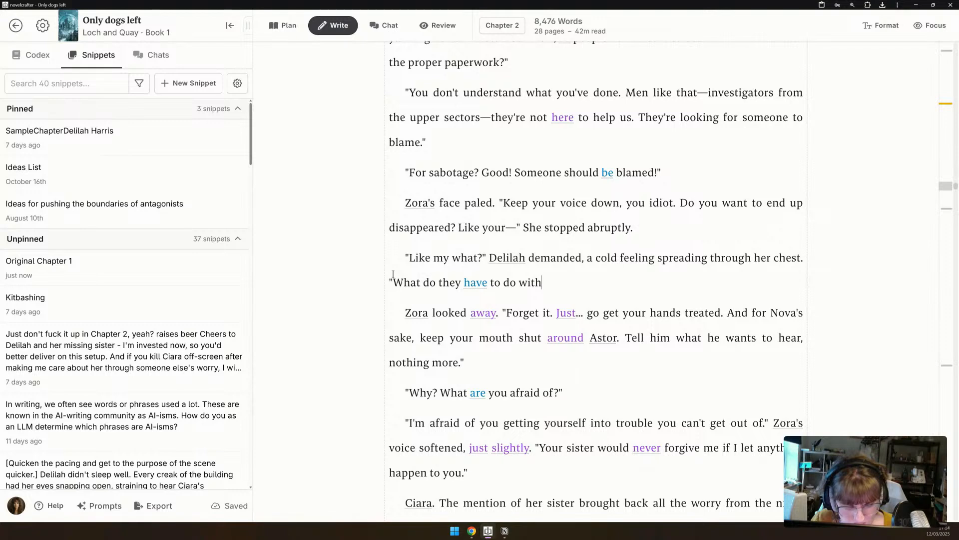
text(—?")
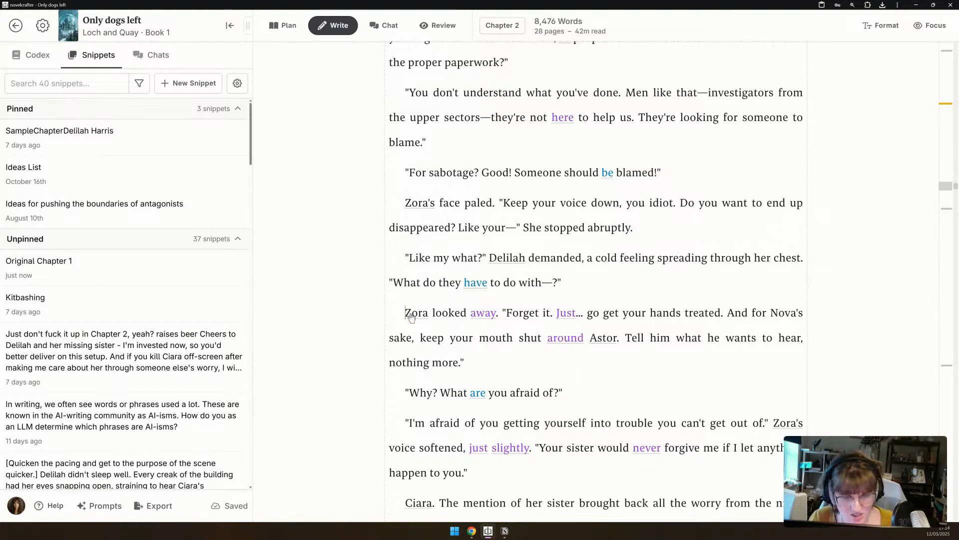
drag(407, 314, 501, 314)
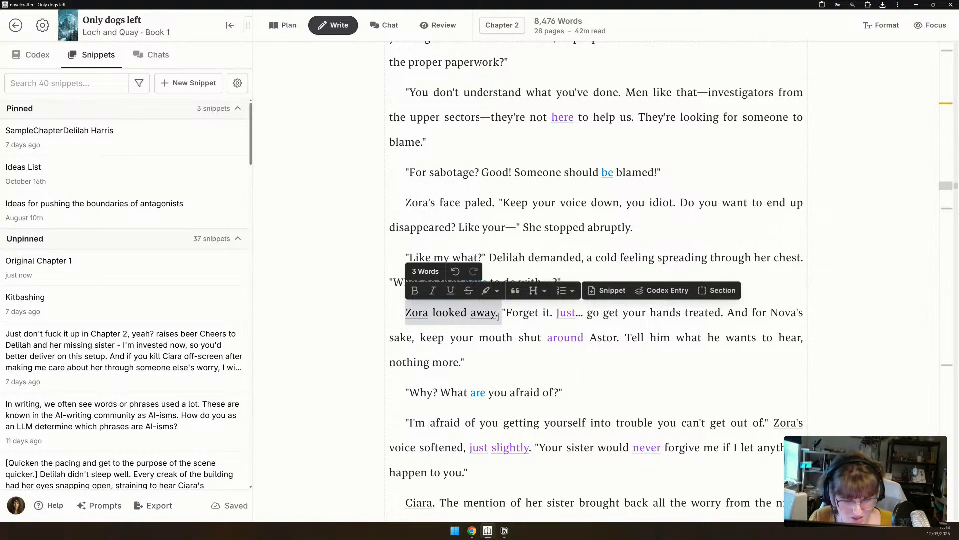
key(BackSpace)
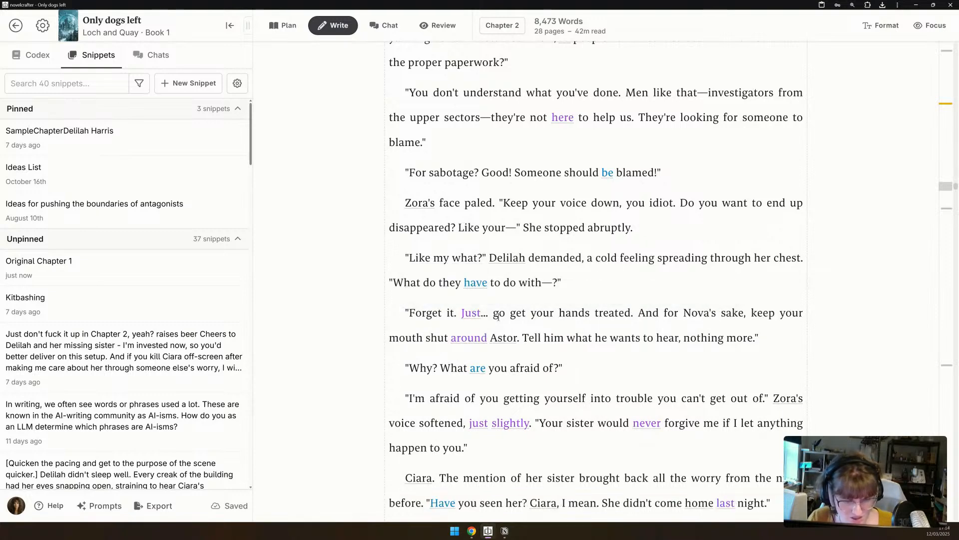
Split the generated section after "Why? What are you afraid of?" so the remaining prose forms its own section.
scroll(504, 244, down, 2)
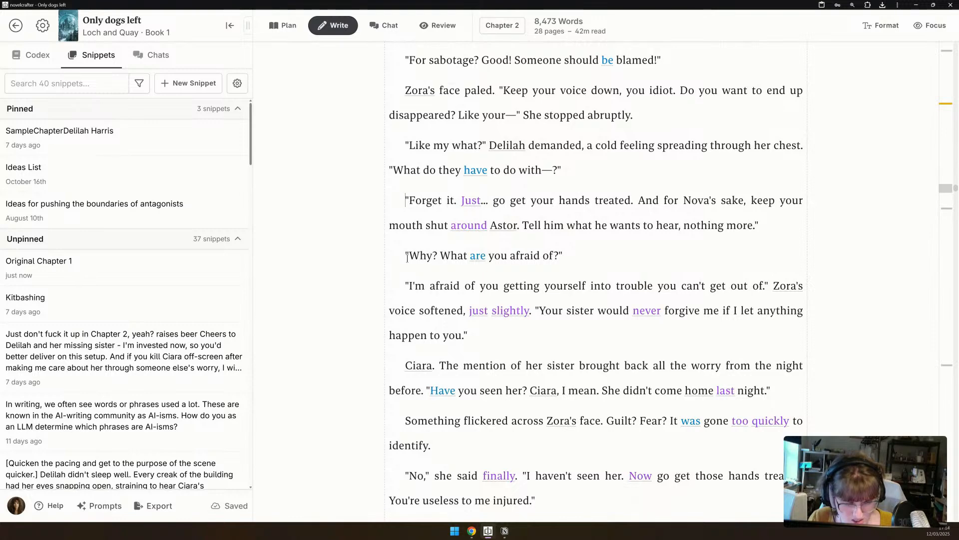
scroll(551, 343, down, 1)
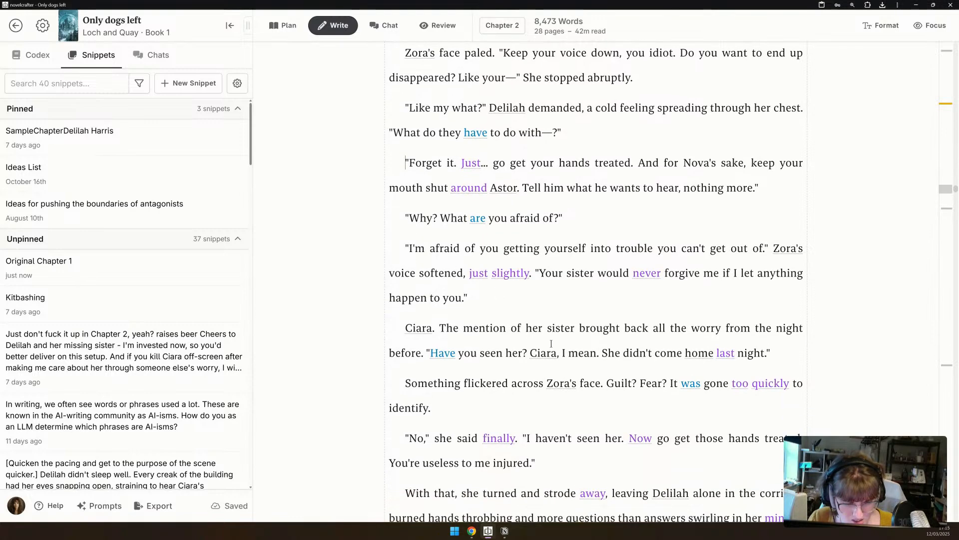
scroll(551, 344, down, 1)
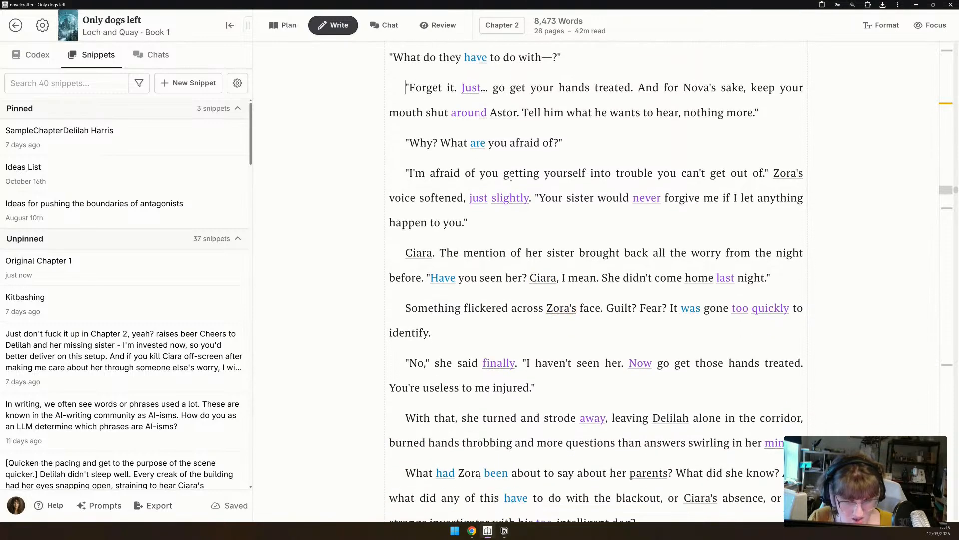
key(Return)
key(Return)
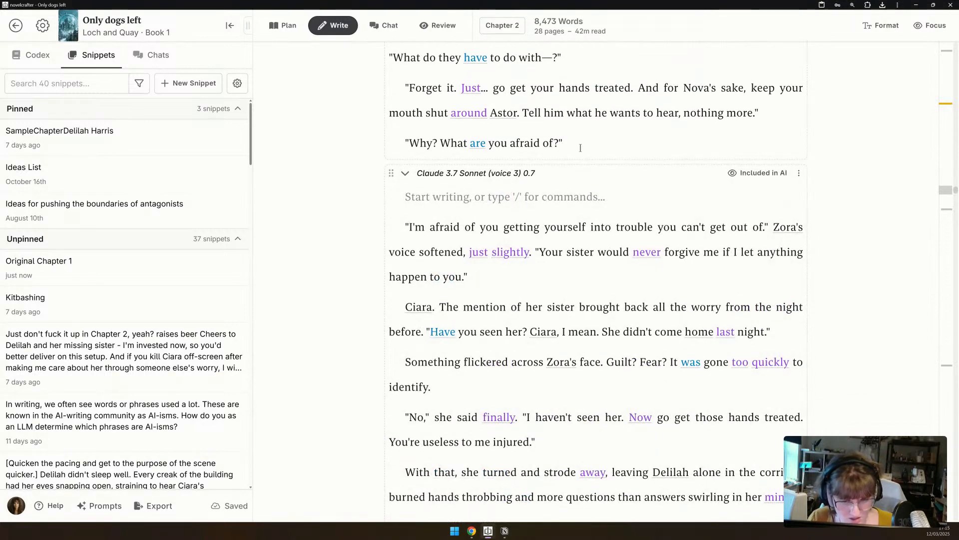
Check the split-off section through its "chill down her spine" ending and delete that whole section.
scroll(574, 150, down, 4)
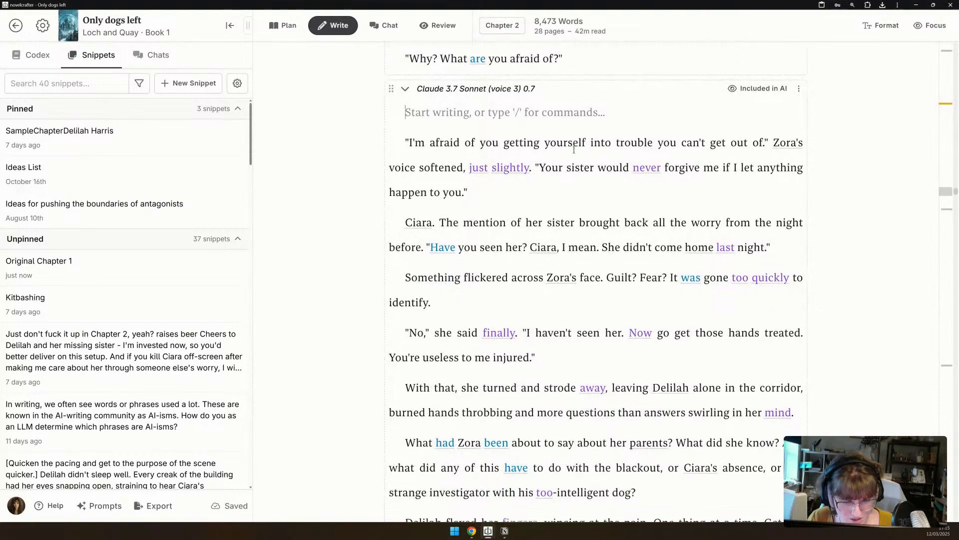
scroll(573, 150, down, 2)
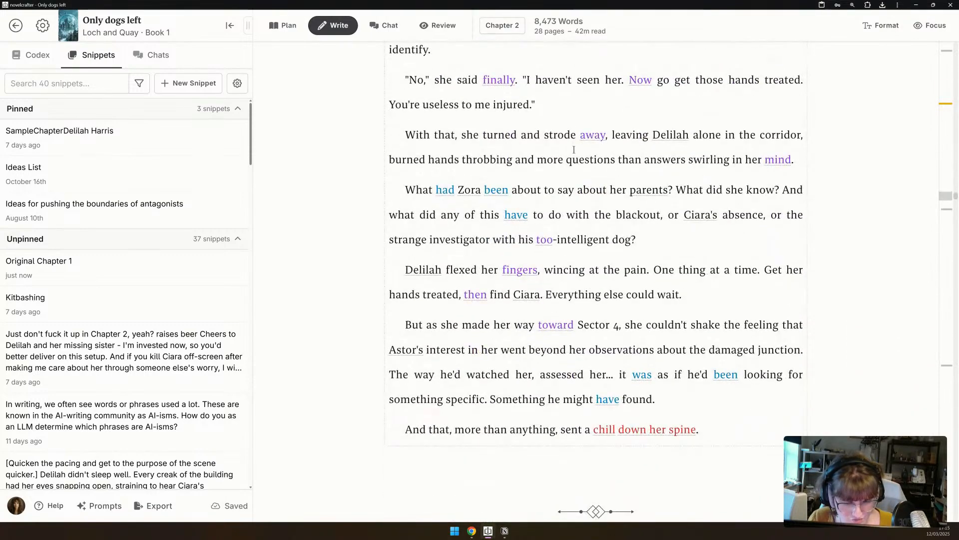
scroll(736, 115, up, 3)
scroll(800, 215, up, 3)
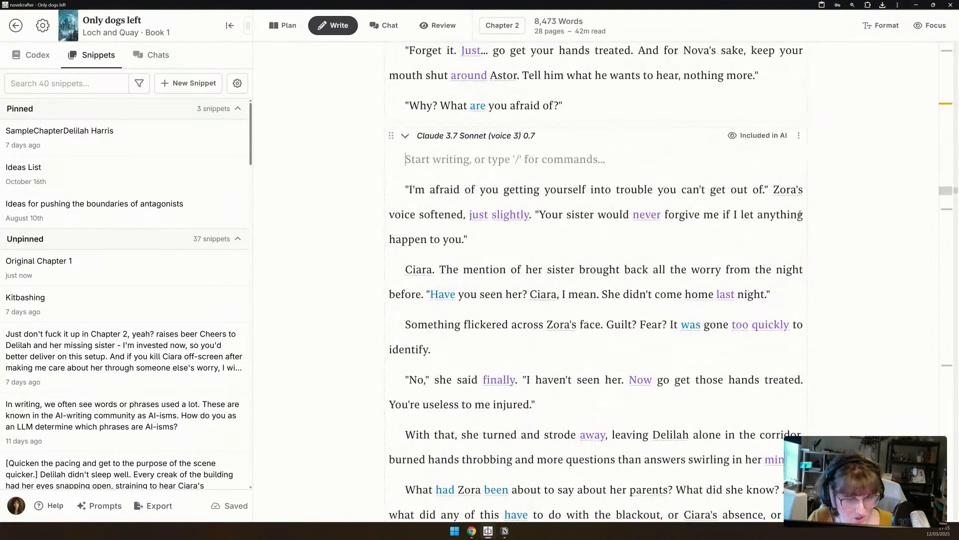
click(799, 136)
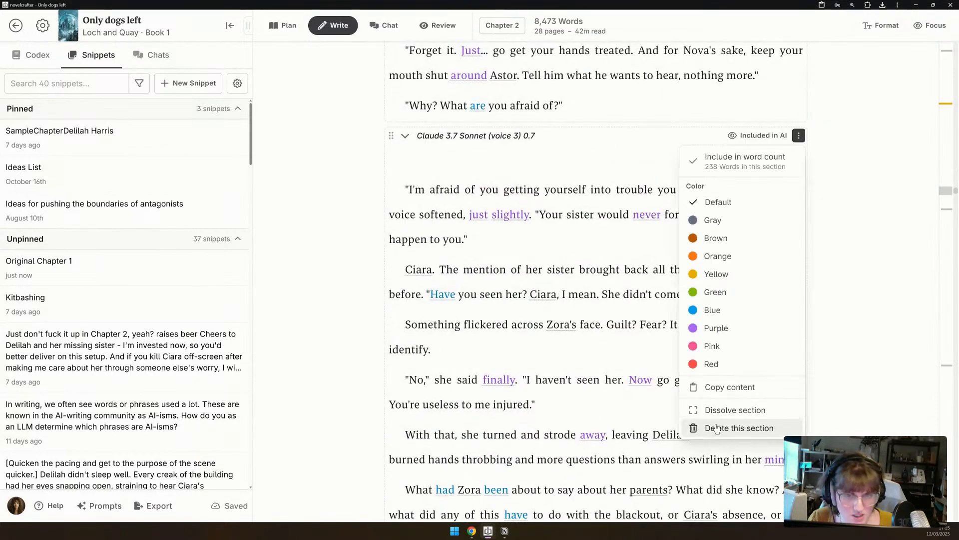
key(Return)
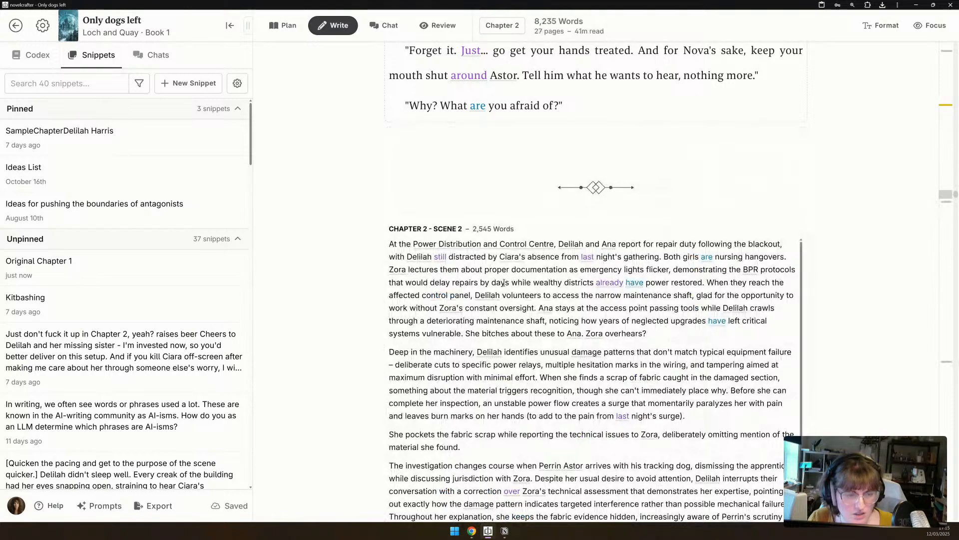
Review Scene 1 from its summary and scene beat through the junction box and power surge passages.
scroll(874, 106, up, 8)
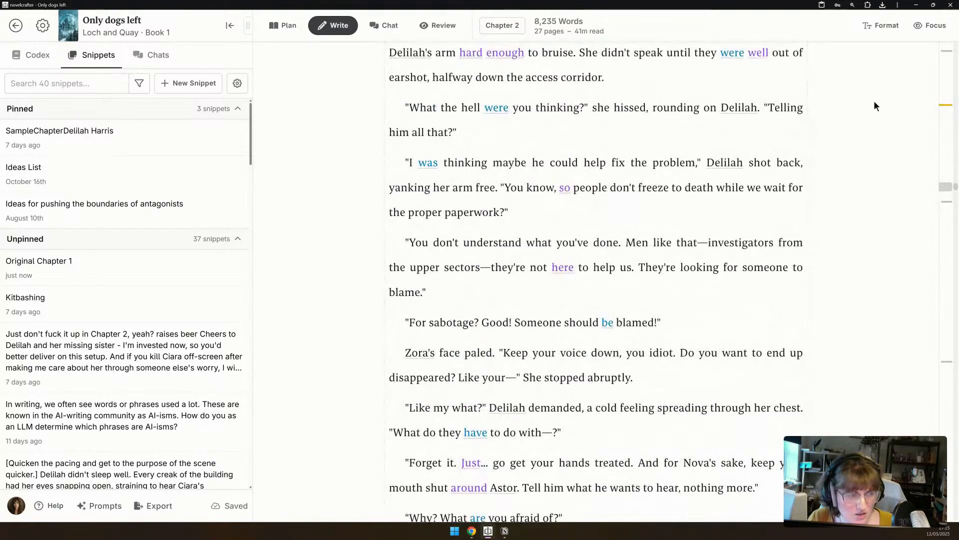
click(944, 53)
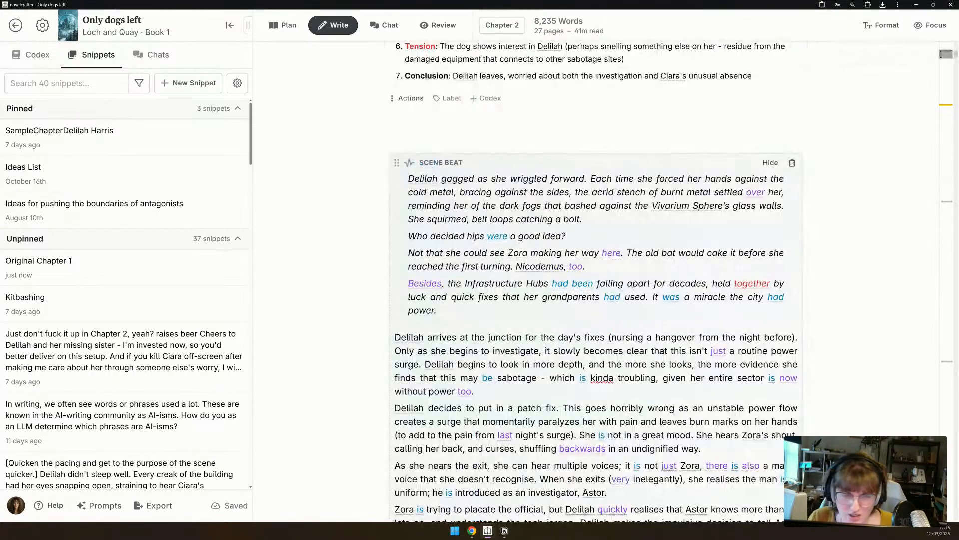
scroll(532, 223, up, 2)
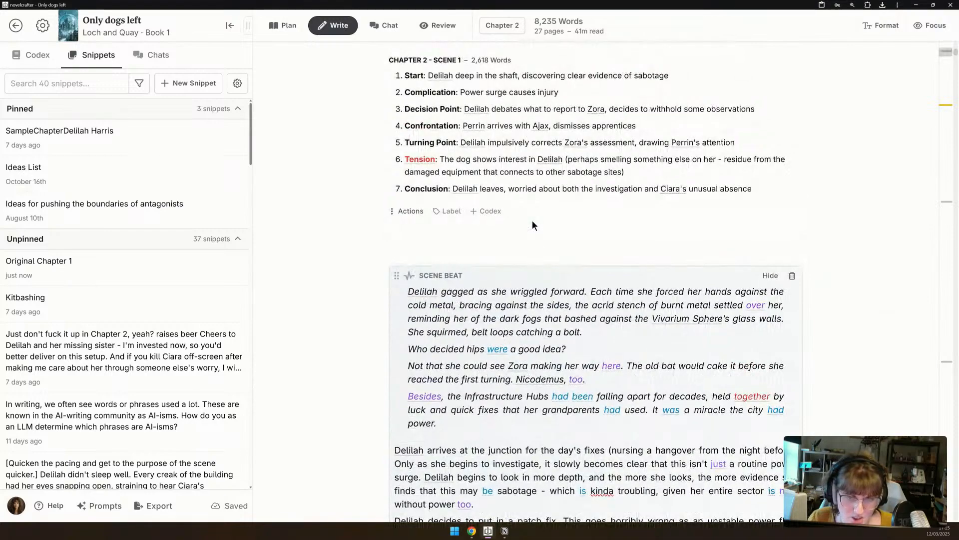
scroll(532, 222, up, 1)
scroll(532, 223, down, 14)
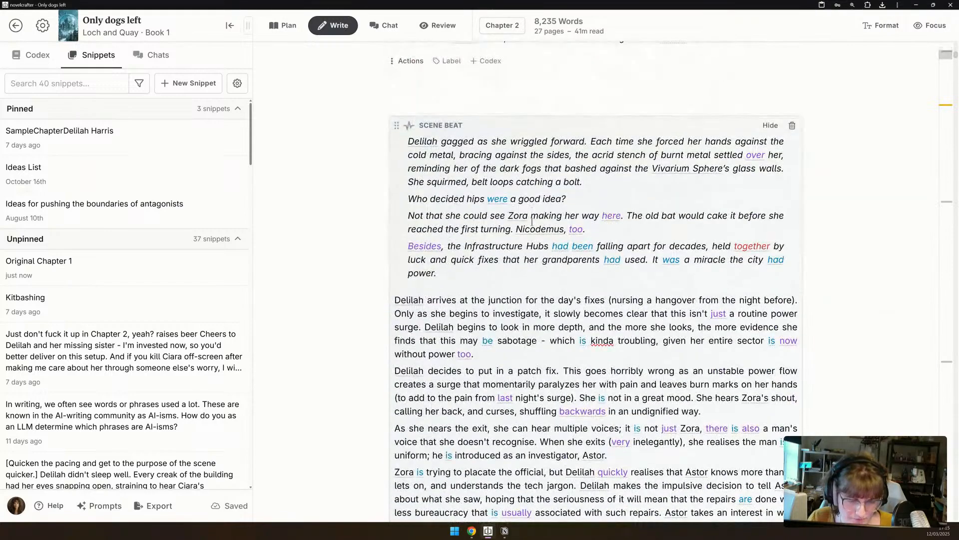
scroll(532, 221, down, 16)
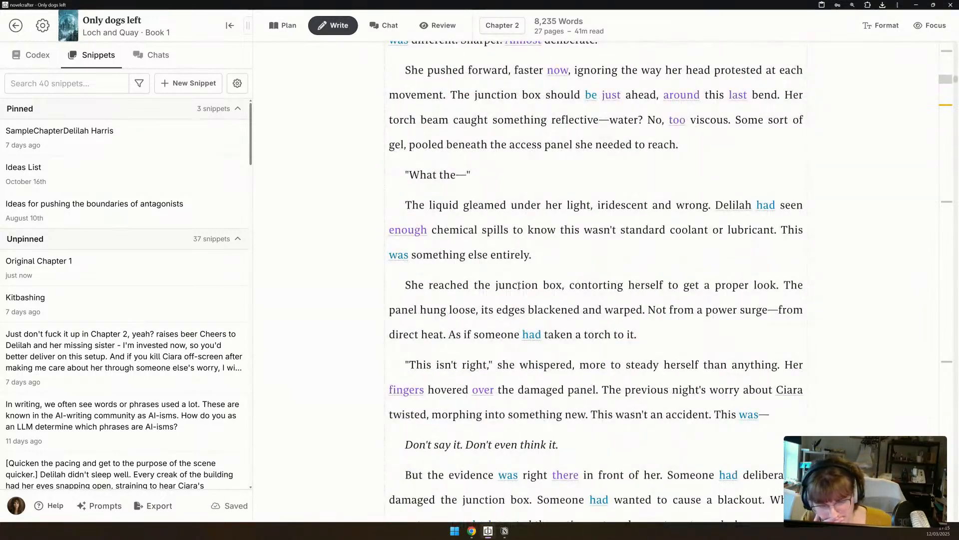
scroll(515, 255, down, 16)
scroll(518, 282, down, 11)
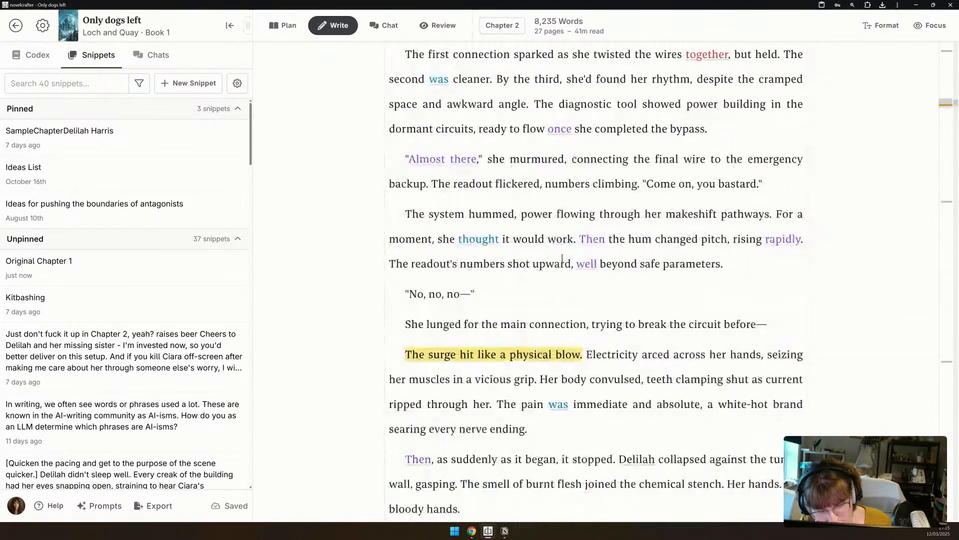
scroll(562, 258, up, 15)
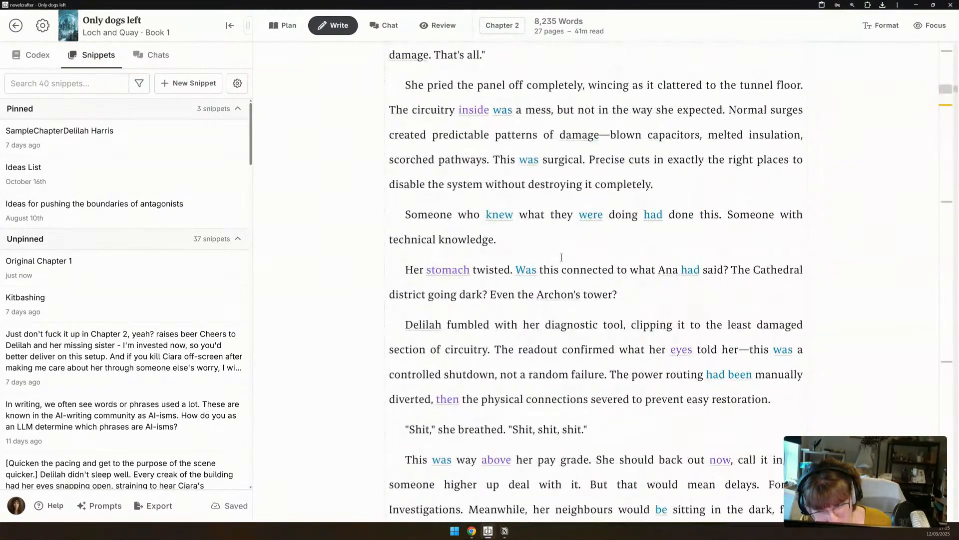
Go back to the scene beat opening with "Delilah gagged as she wriggled forward", collapsing it and expanding it again.
scroll(561, 258, up, 18)
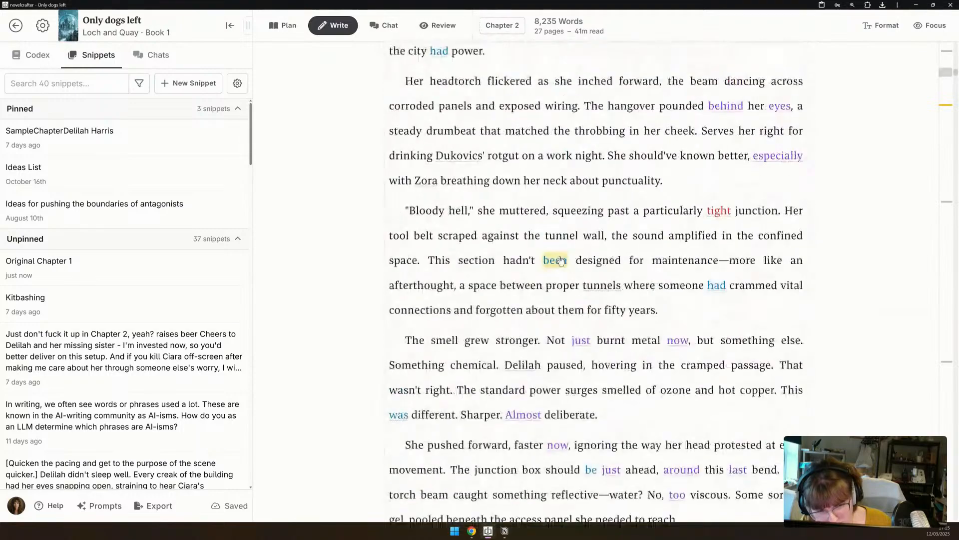
scroll(562, 260, up, 15)
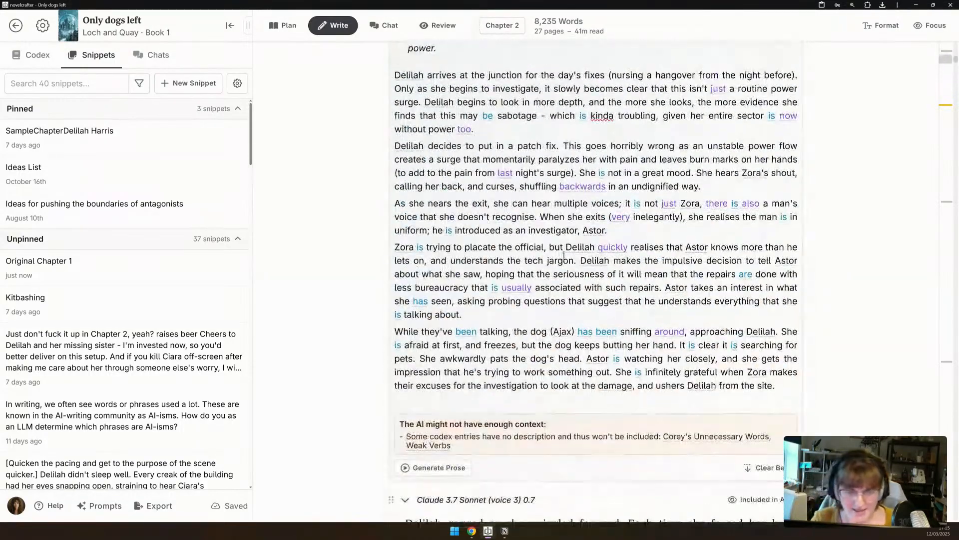
scroll(564, 256, up, 5)
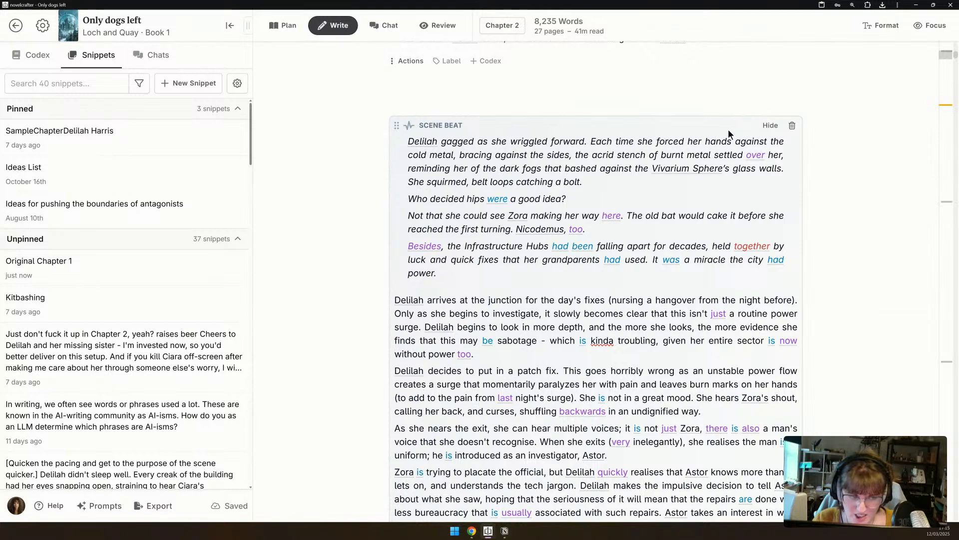
click(769, 126)
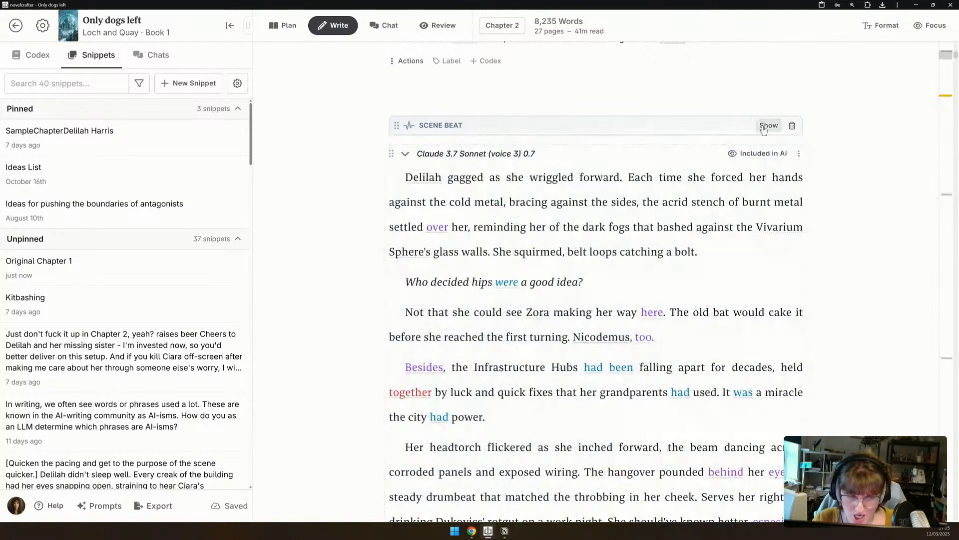
click(764, 128)
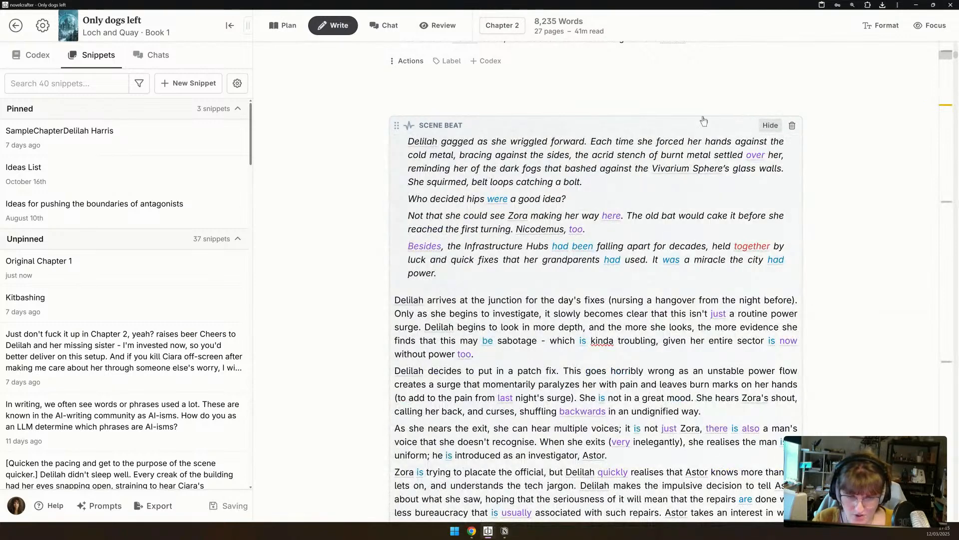
Review the opening scene beat's outline from the junction to Astor and his dog, and look at the later beat with the "Remember" list.
click(467, 98)
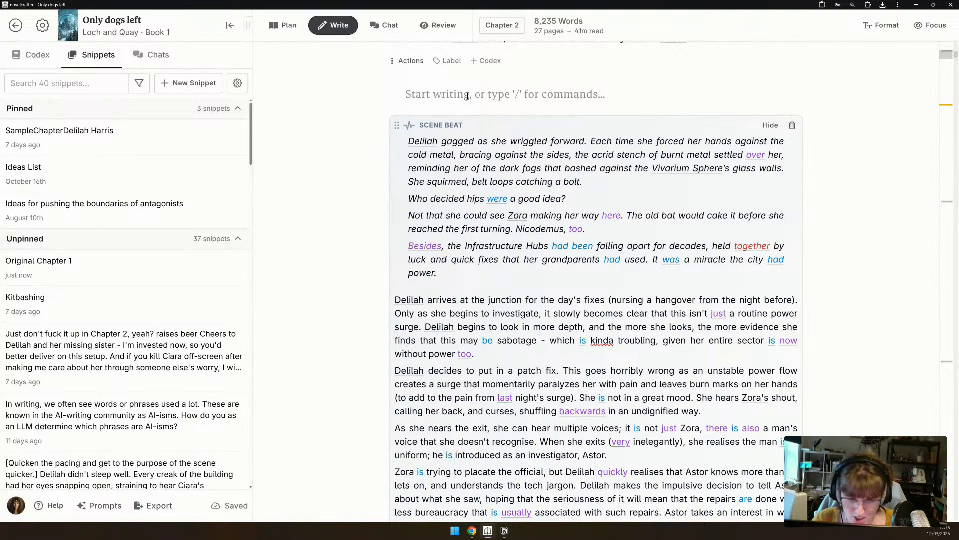
scroll(500, 290, down, 3)
scroll(556, 386, up, 3)
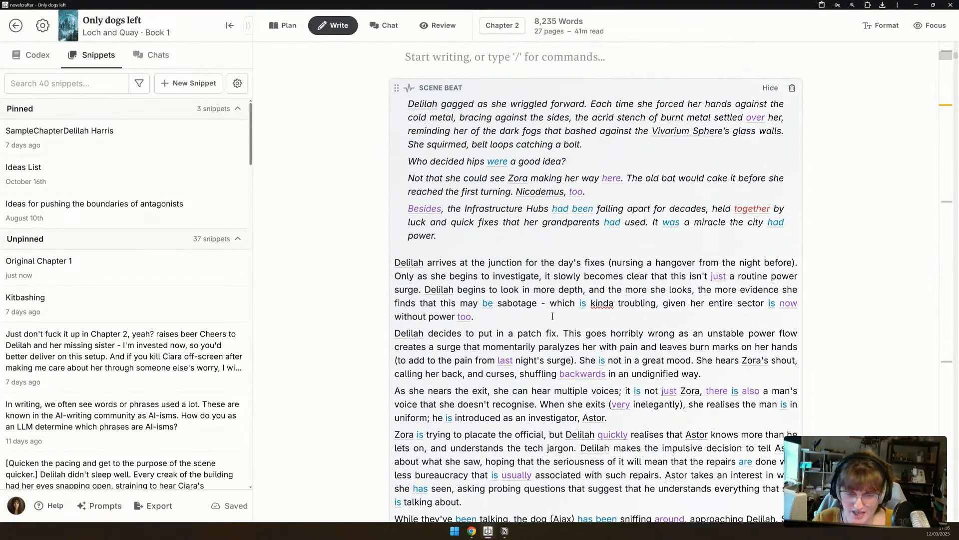
scroll(552, 316, down, 2)
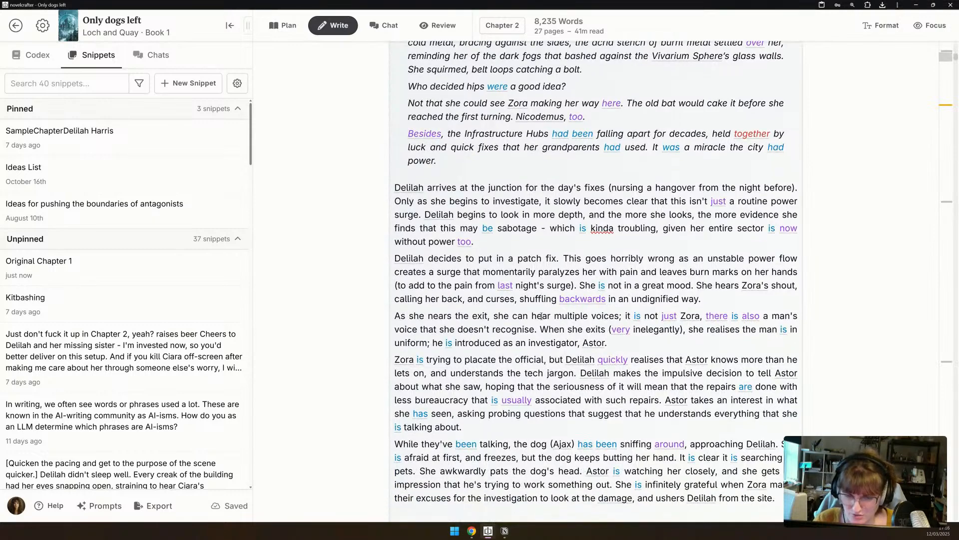
scroll(541, 315, down, 3)
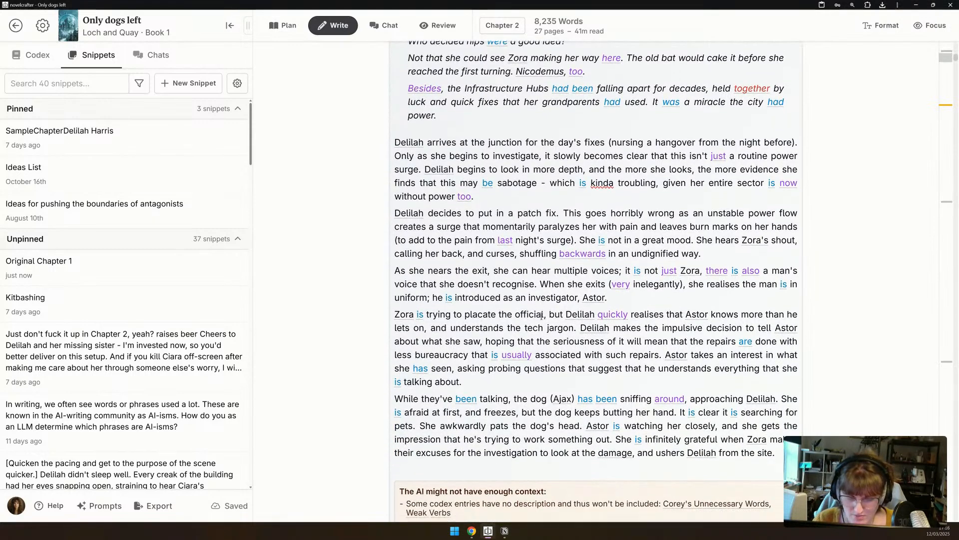
click(935, 203)
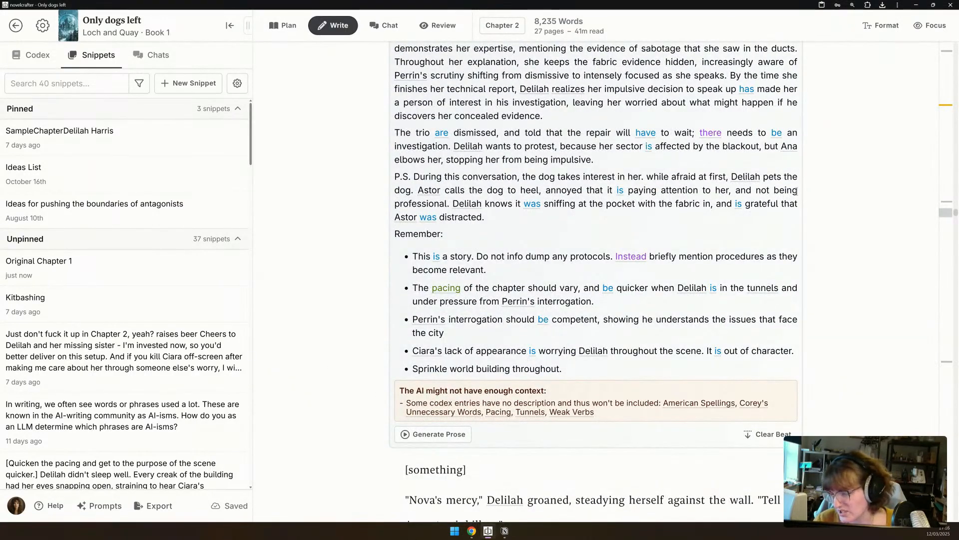
click(944, 55)
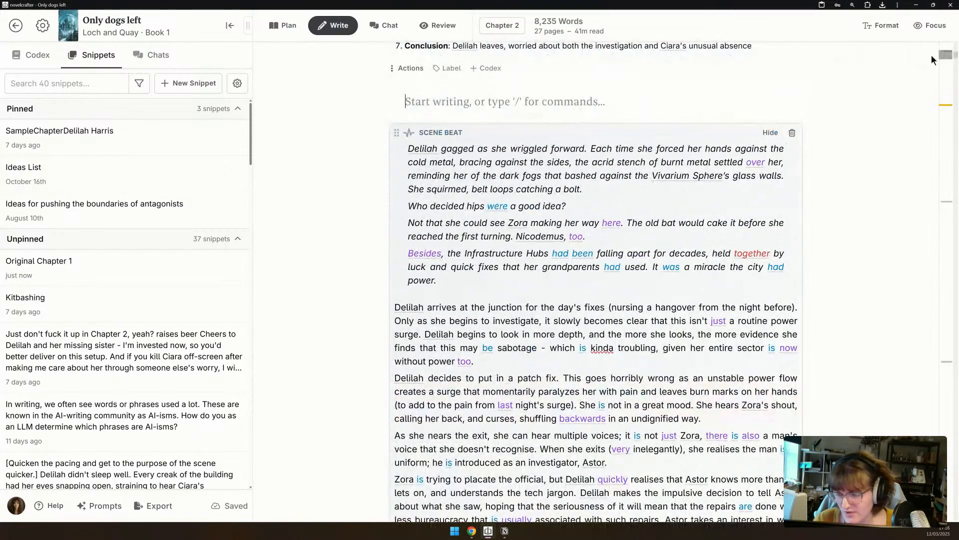